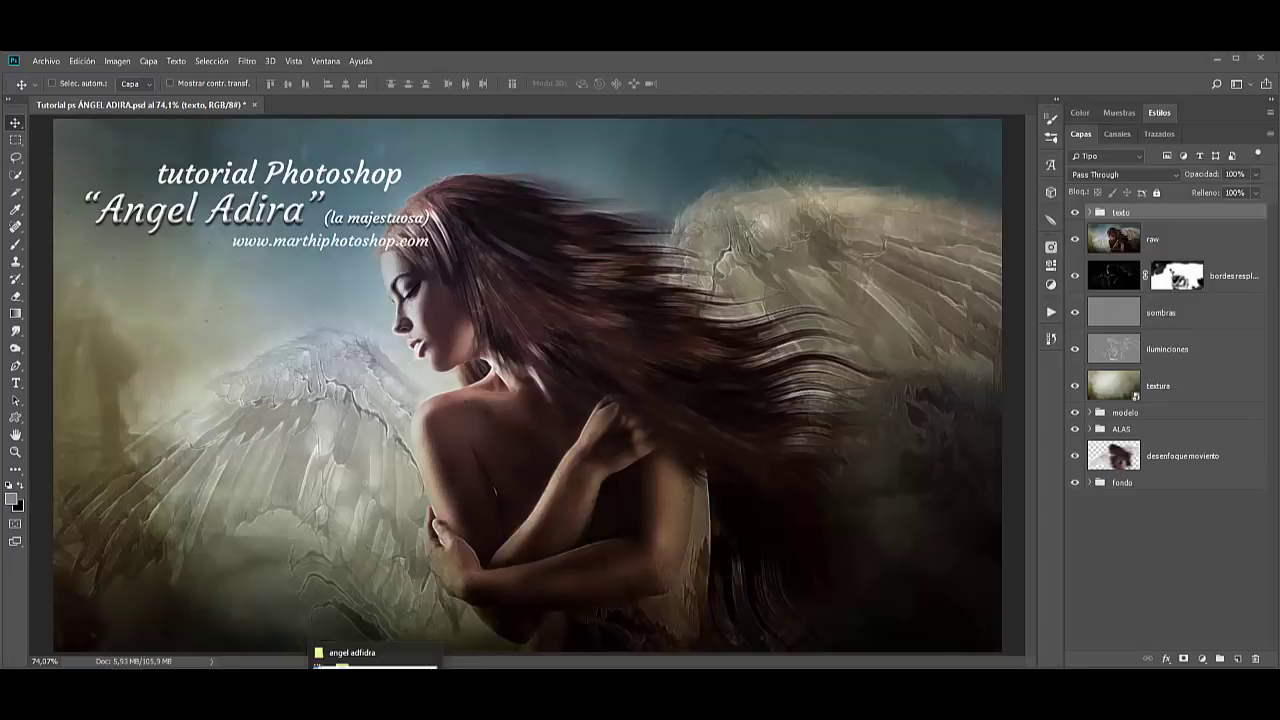
Bring the 'angel adfidra' resources folder up over Photoshop from the taskbar.
click(370, 655)
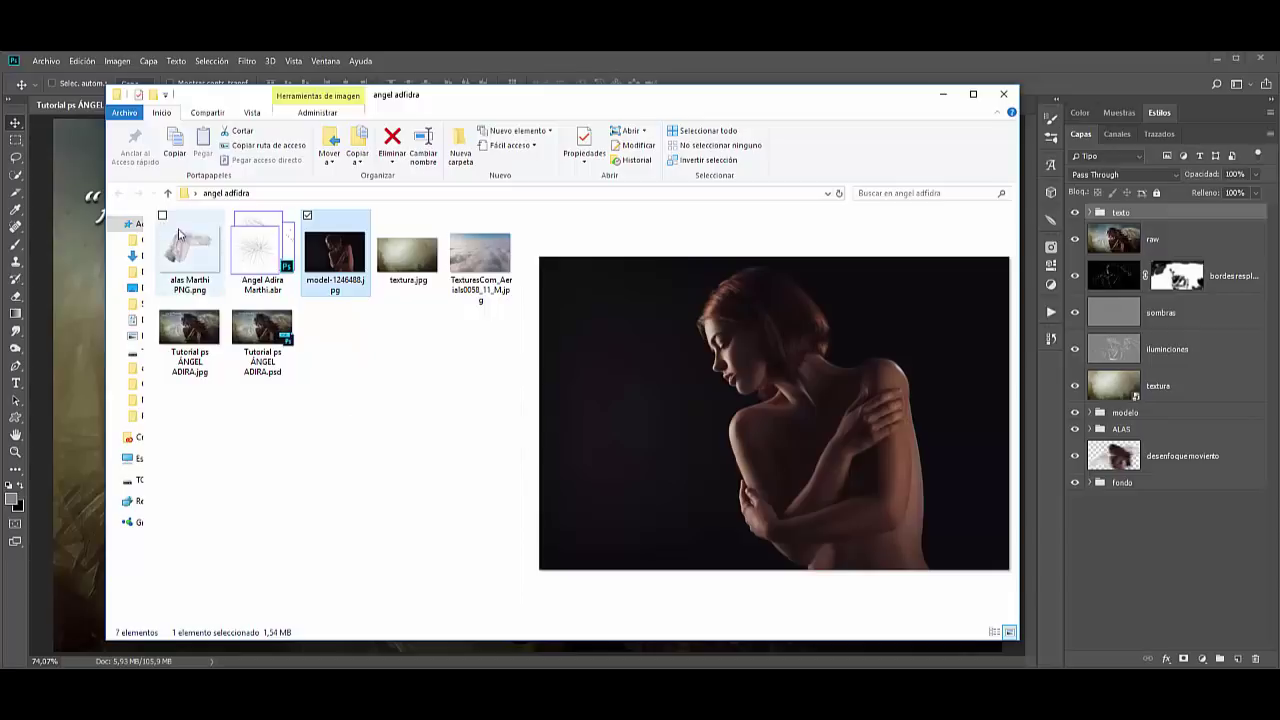
Preview the brush set, finished angel, cloud, texture, model and wing PNG files.
key(Left)
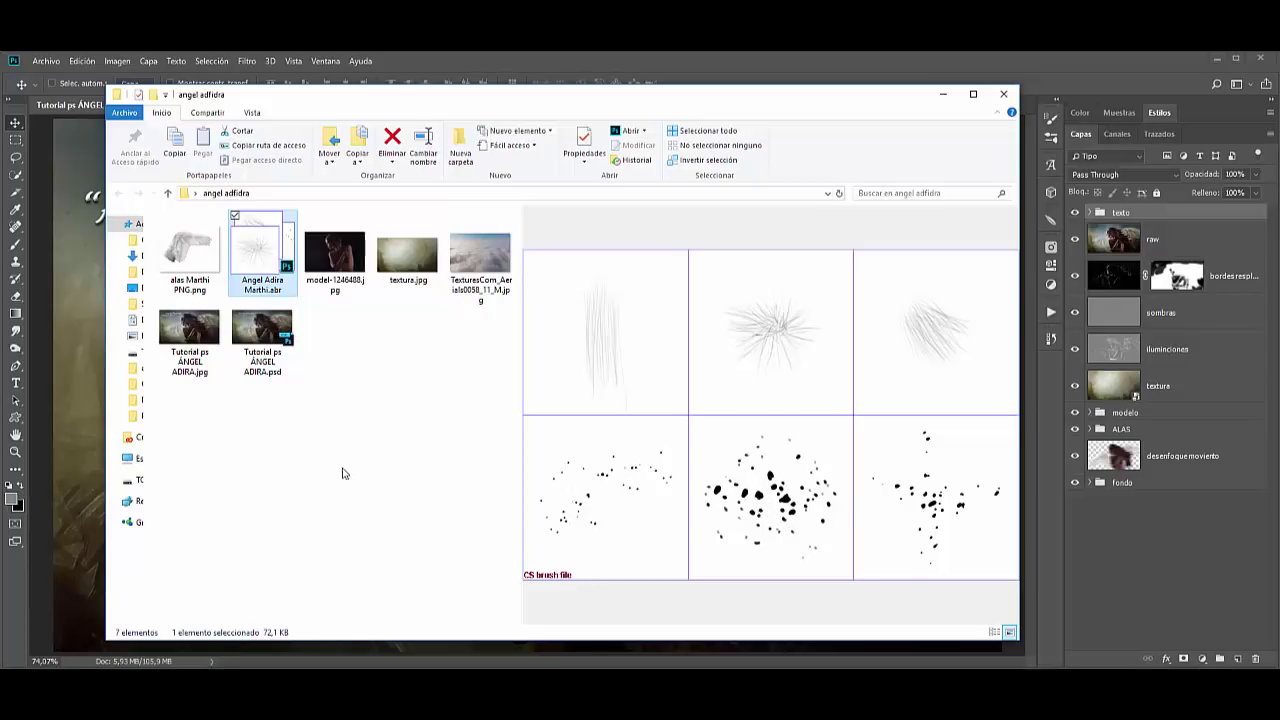
click(193, 343)
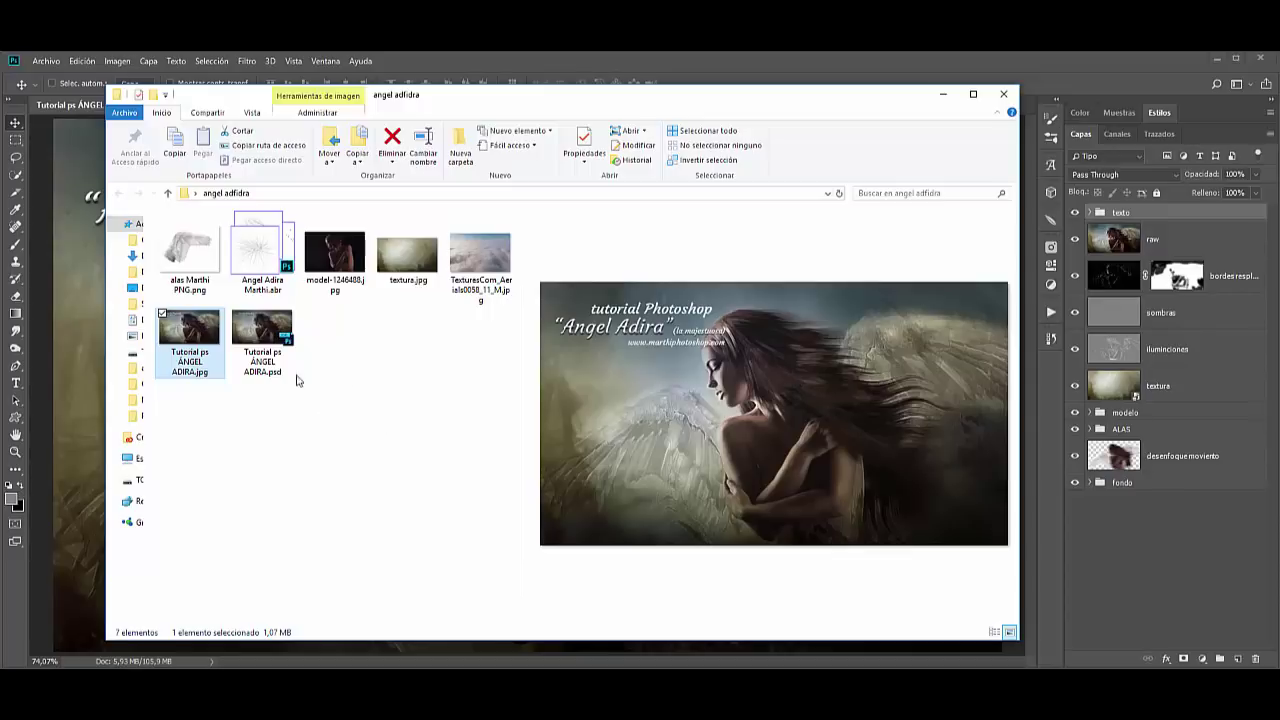
click(474, 256)
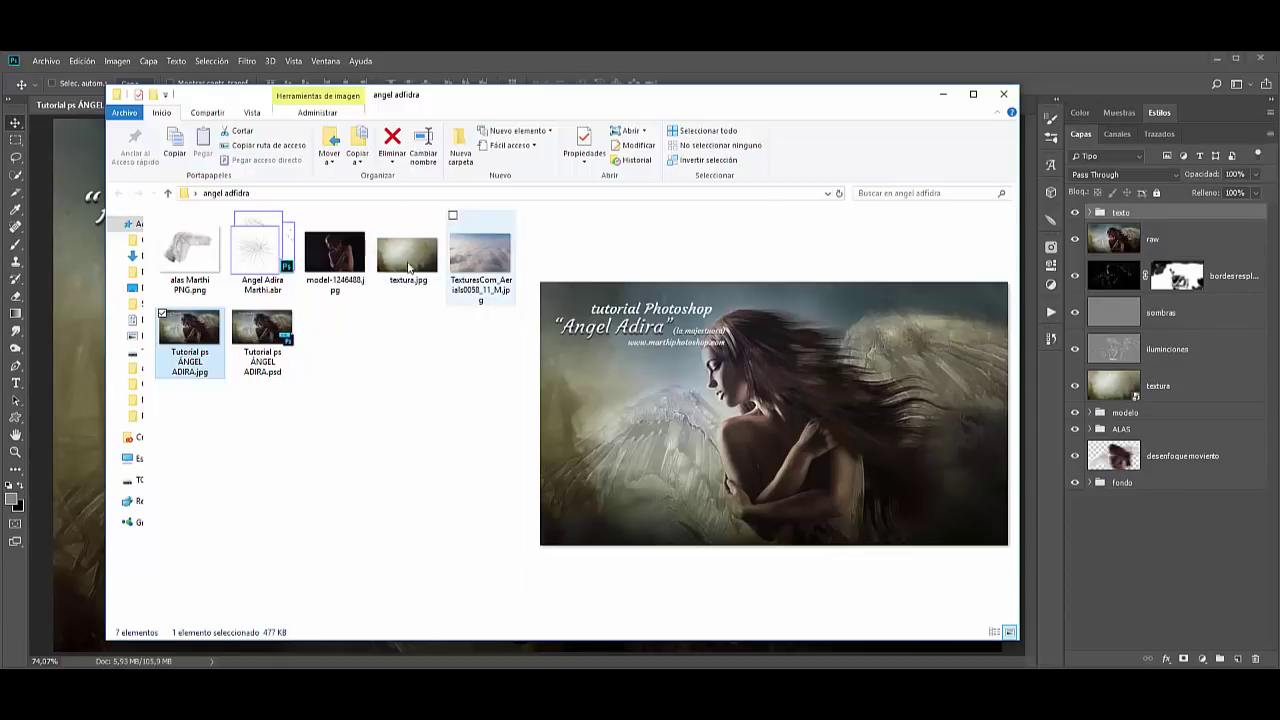
click(392, 266)
click(335, 255)
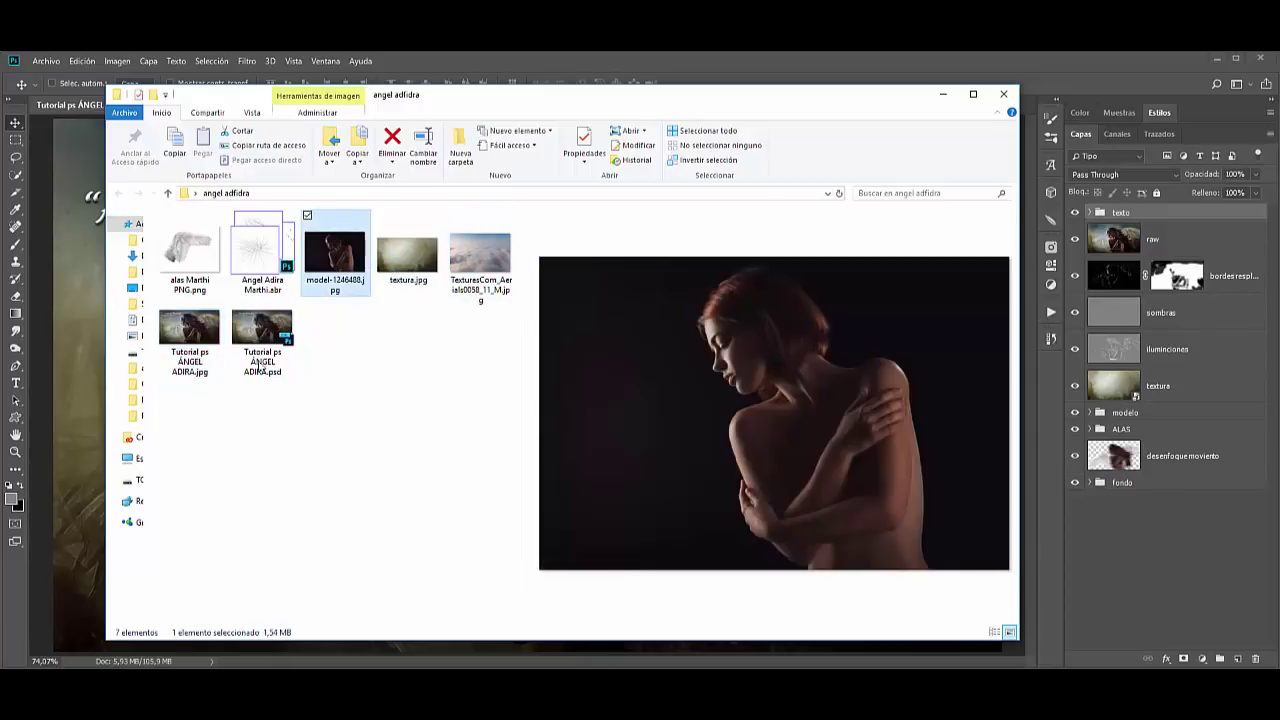
click(188, 258)
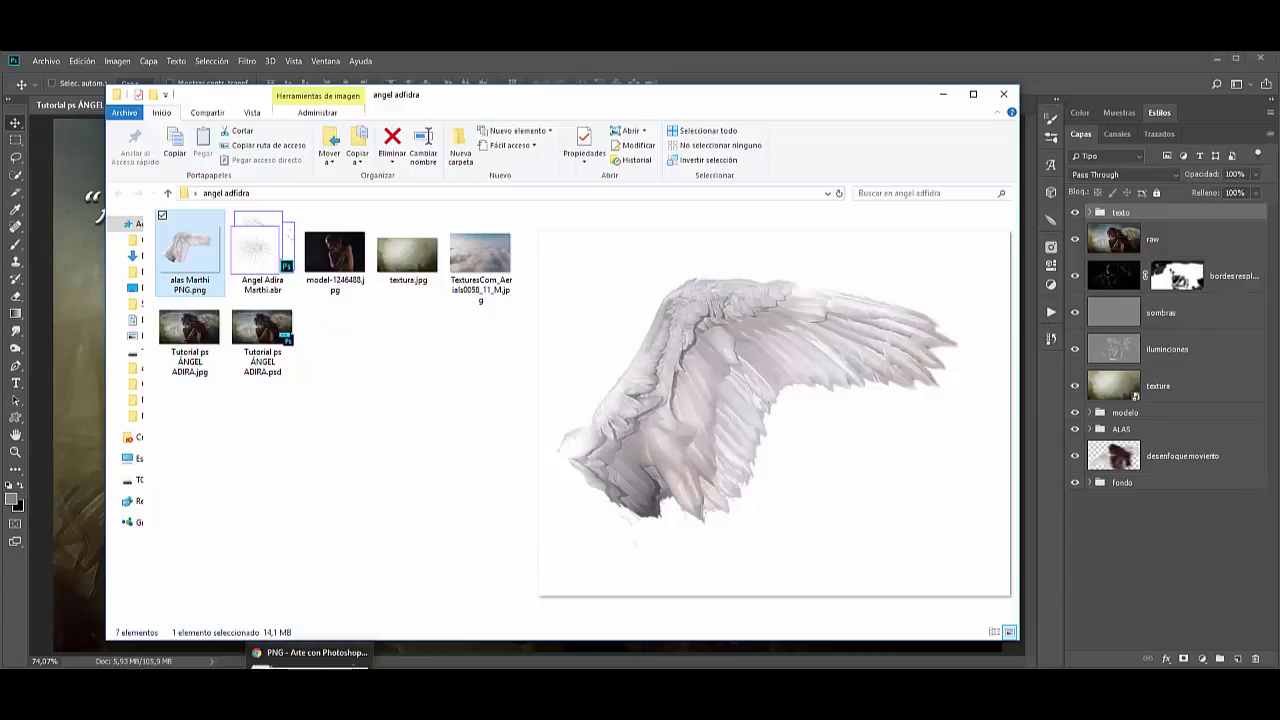
View the 'Alas en PNG' wings download page in Chrome, then minimize the browser.
click(300, 655)
mouse_move(457, 159)
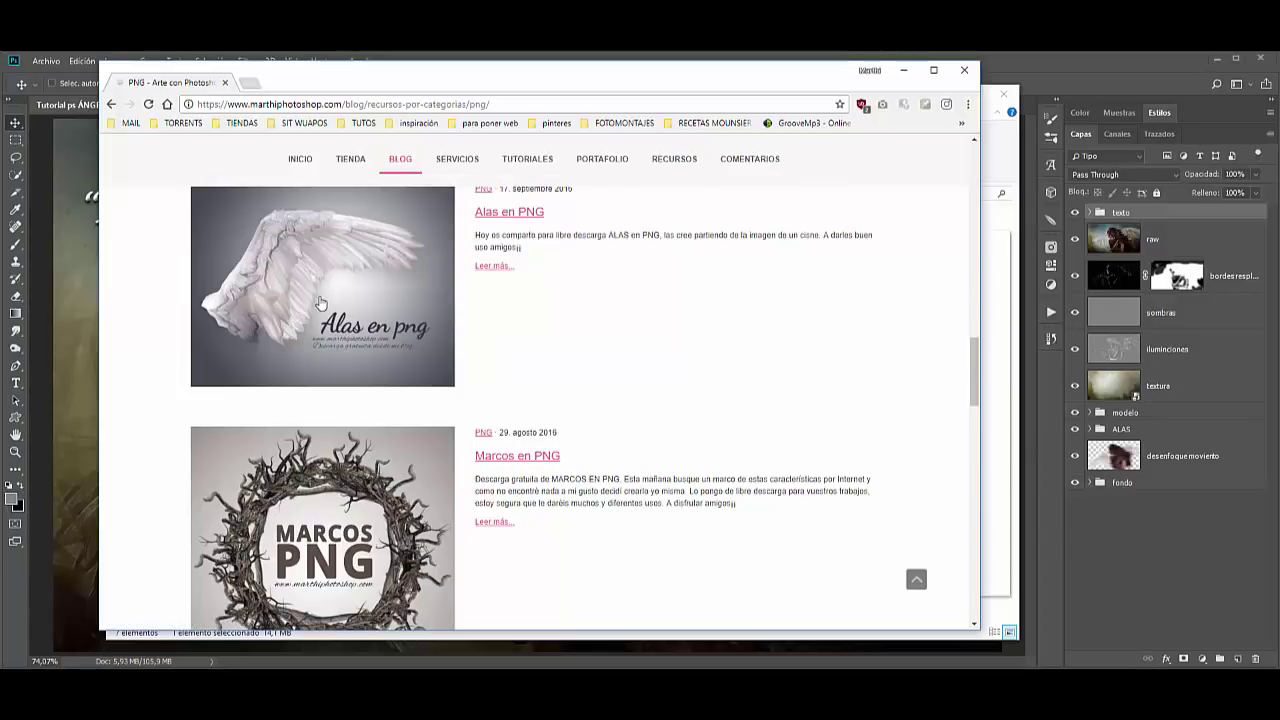
mouse_move(972, 386)
mouse_down()
mouse_move(970, 362)
mouse_move(962, 384)
mouse_up()
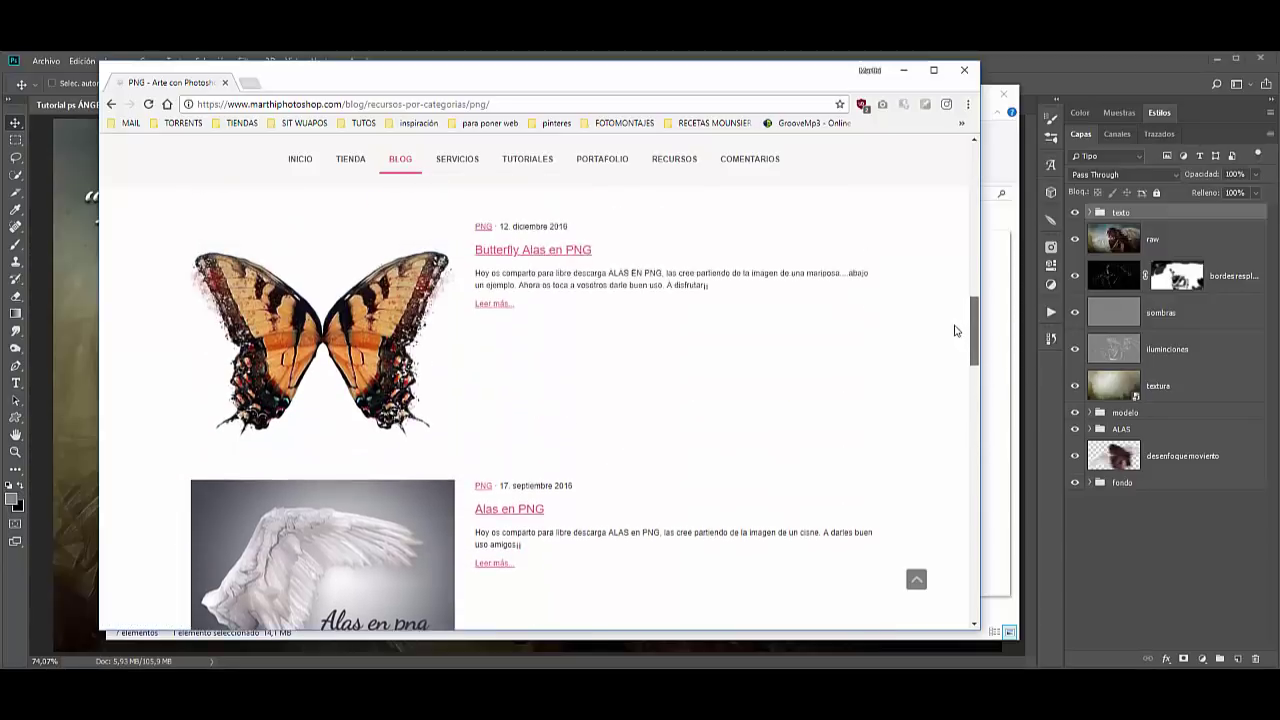
click(903, 70)
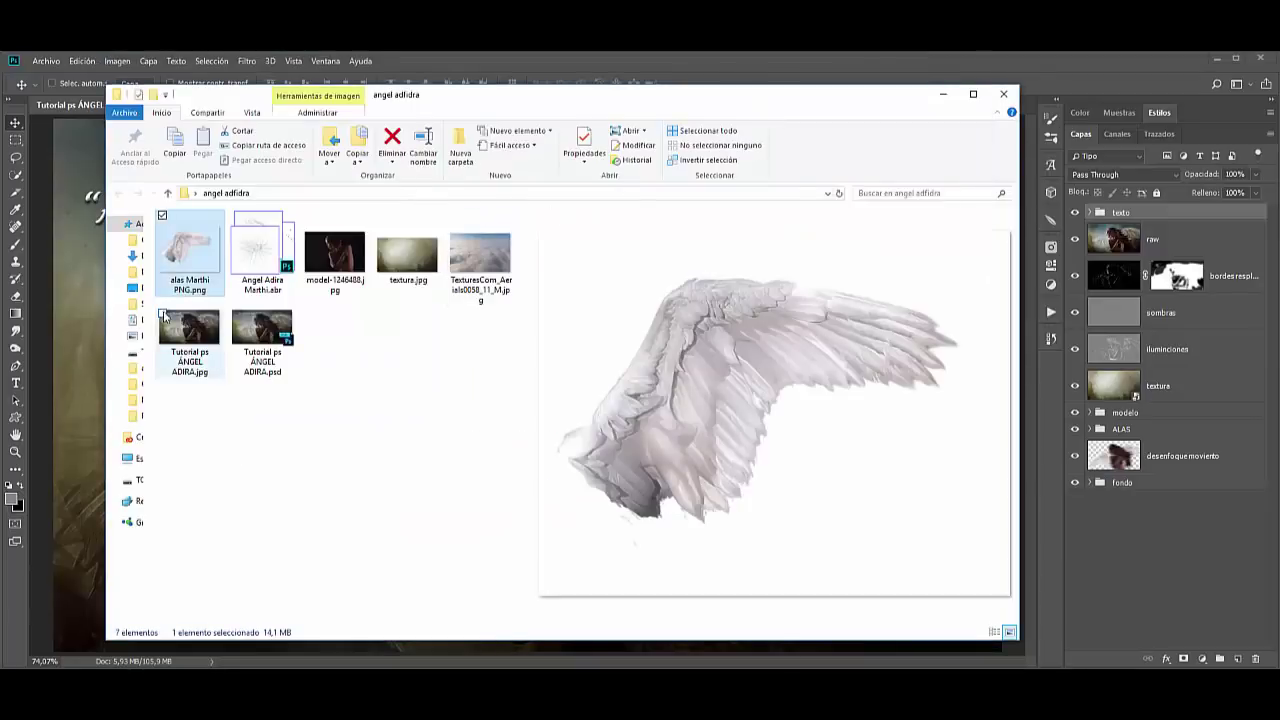
Preview the finished angel image Tutorial ps ÁNGEL ADIRA.jpg again.
key(Down)
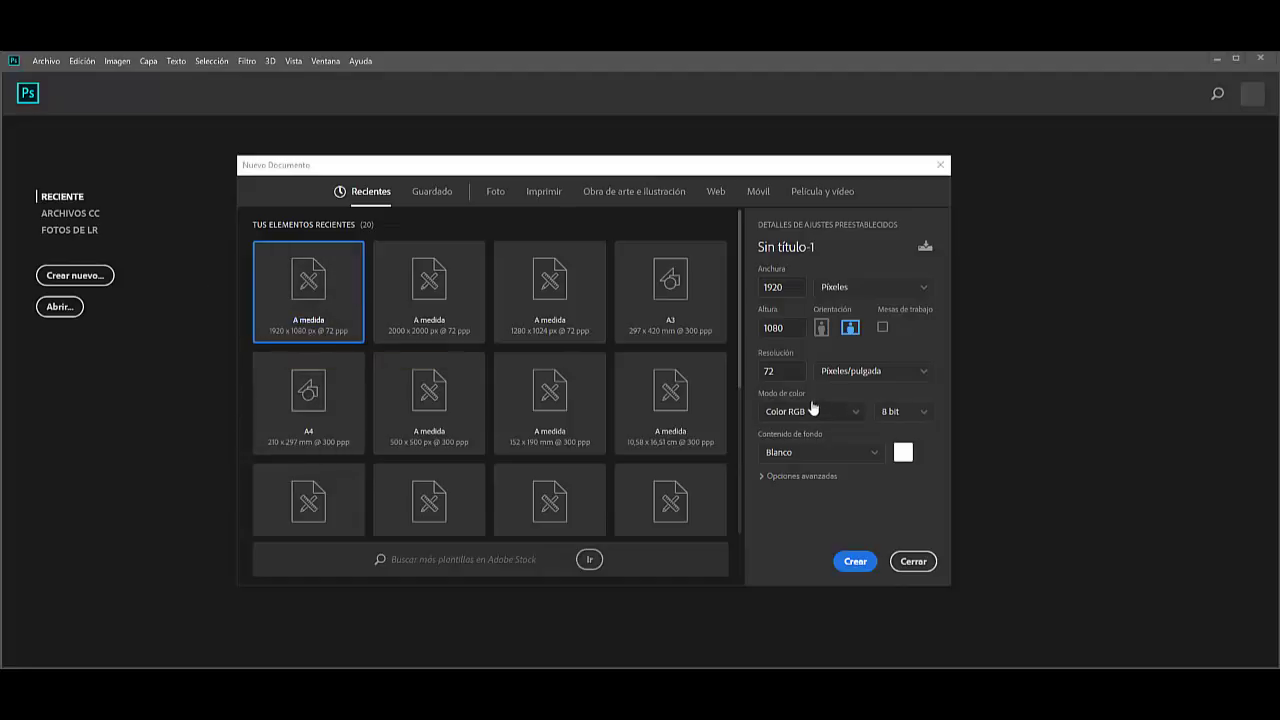
Title the new 1920×1080 white document 'Tutorial ps ÁNGEL ADIRA' and create it.
click(790, 247)
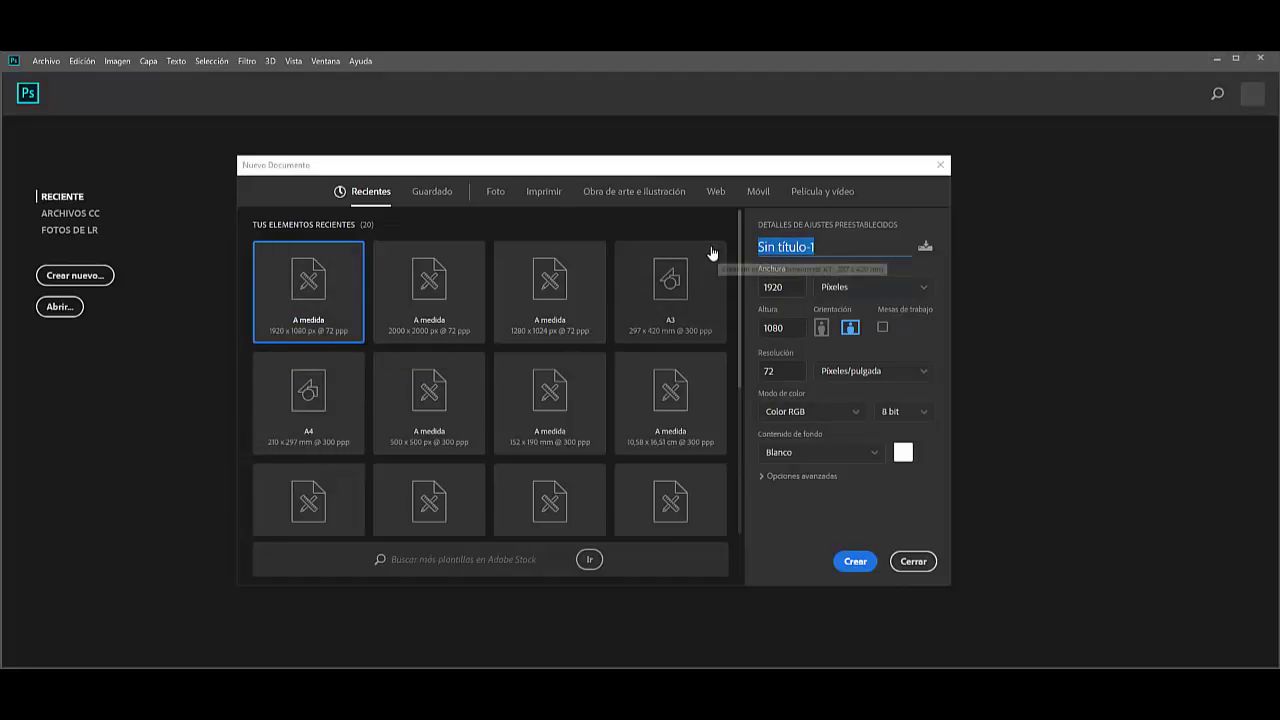
text(Tutorial ps ÁNGEL ADIRA)
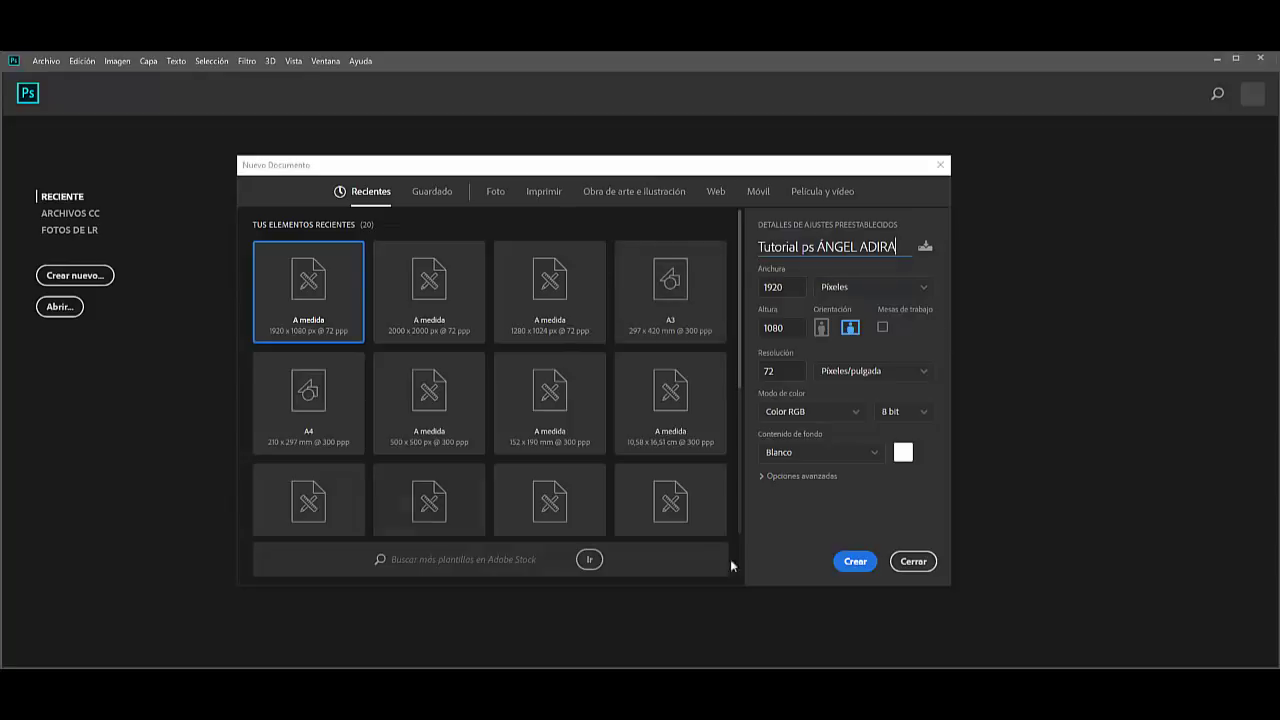
click(855, 561)
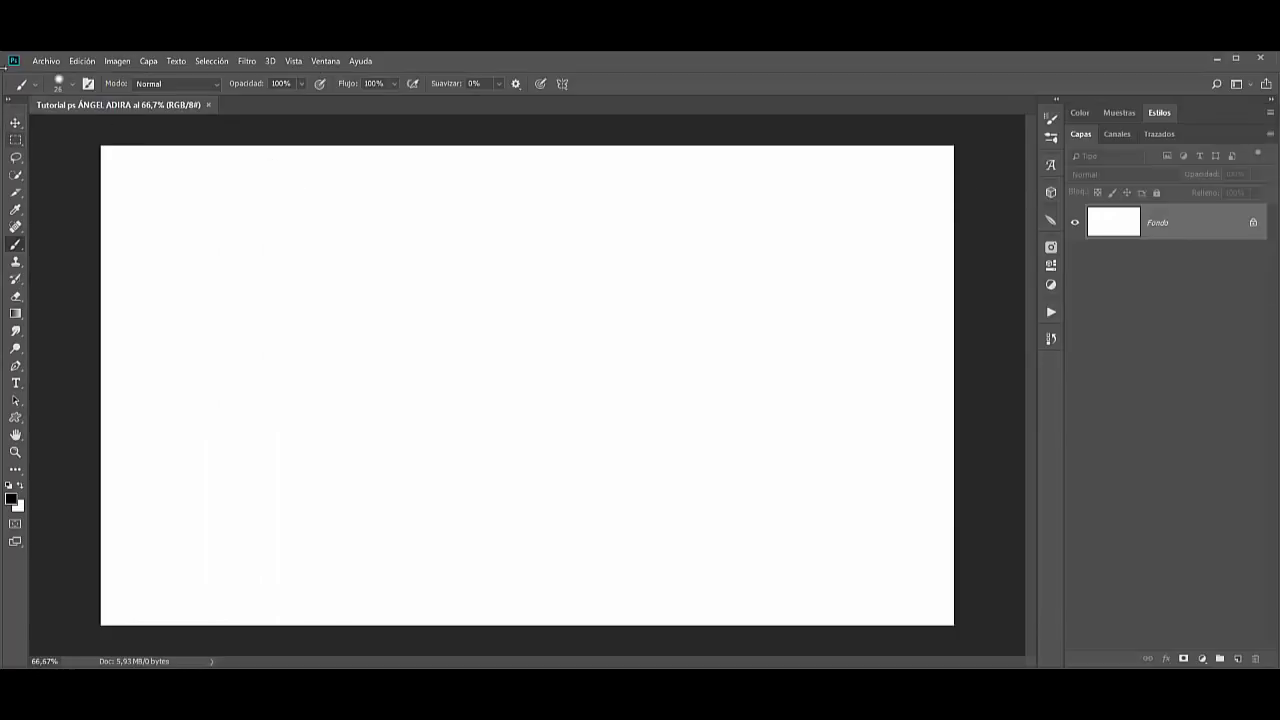
Place TexturesCom_Aerials0058_11_M.jpg as an embedded layer in the document.
click(50, 62)
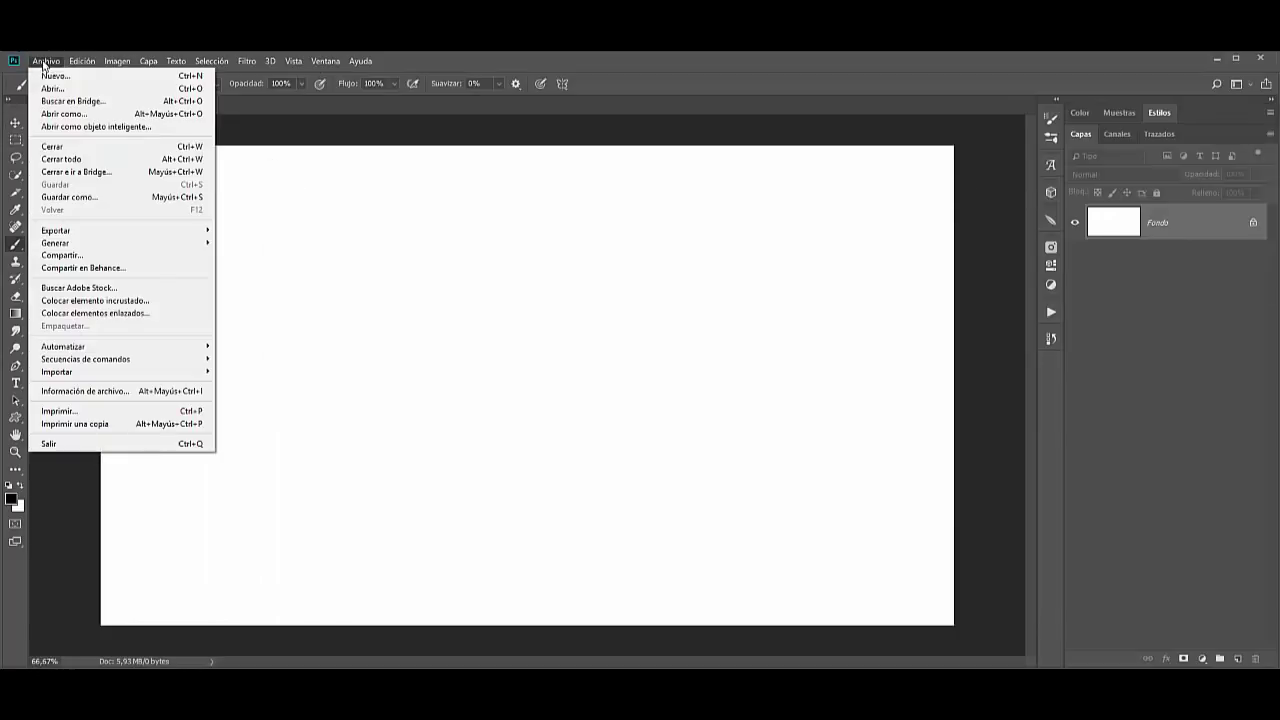
click(99, 301)
click(645, 165)
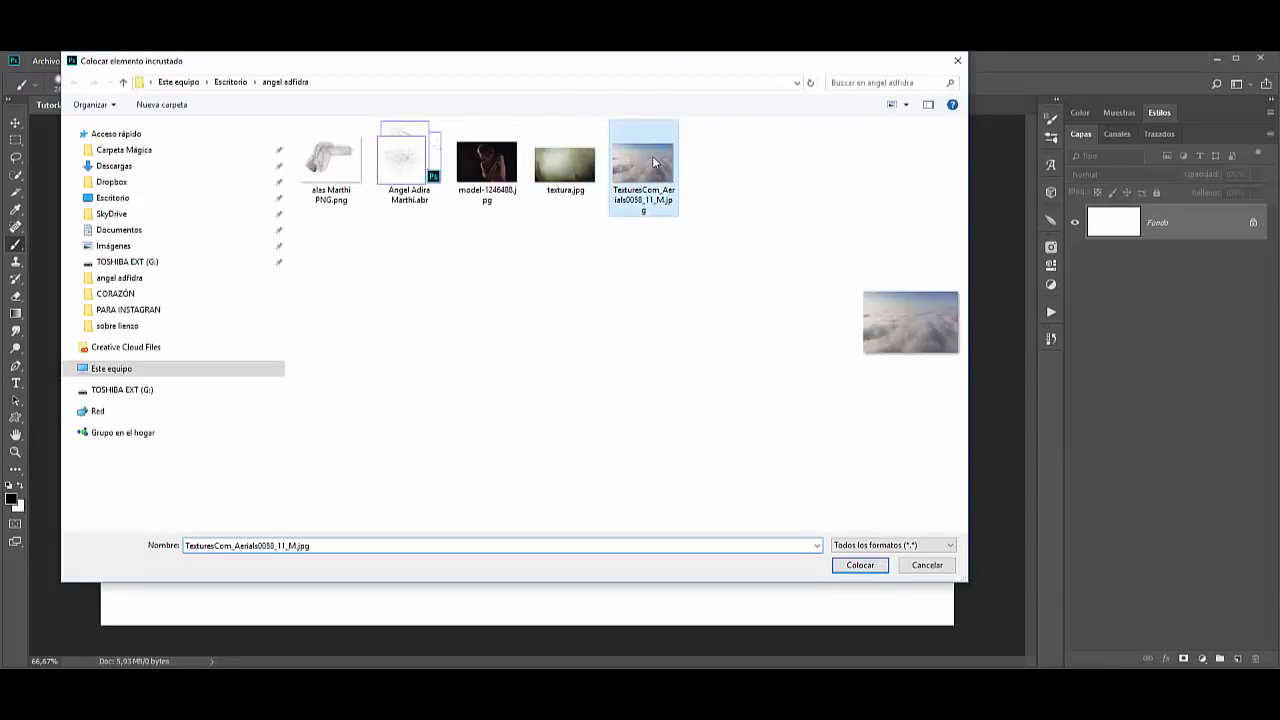
click(860, 565)
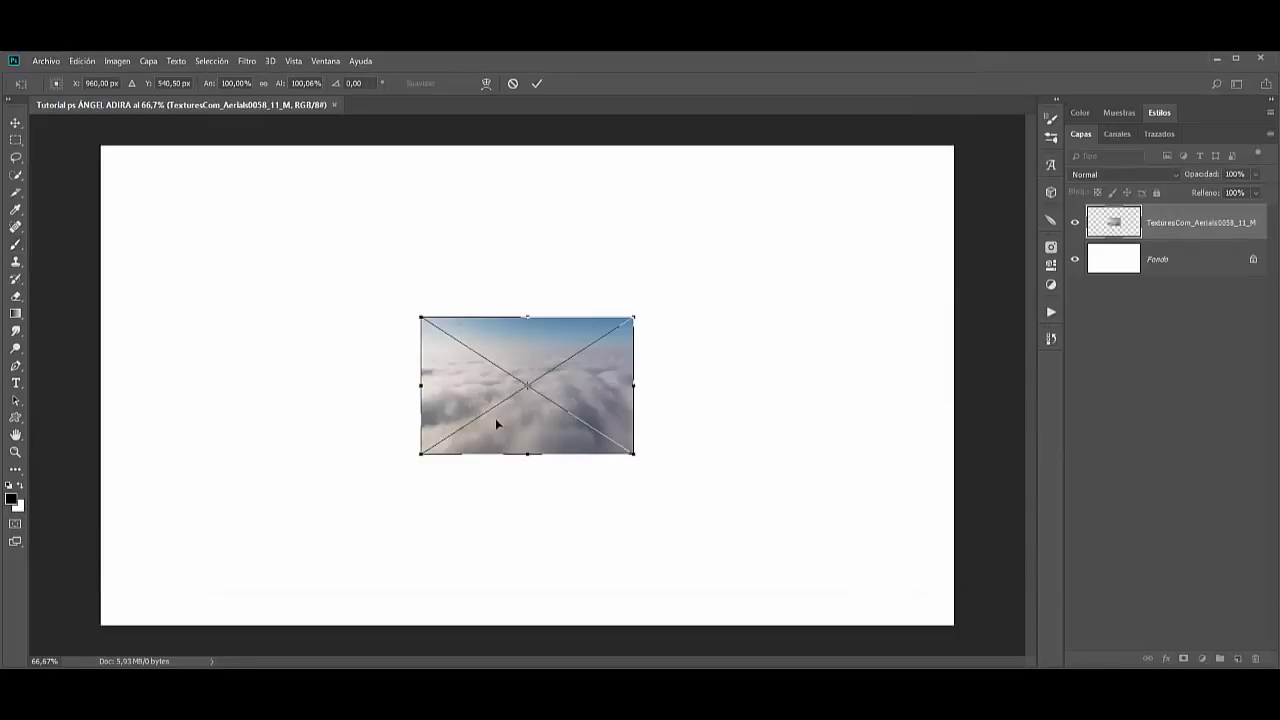
Scale the clouds proportionally to about 276% and move them to the lower canvas half.
click(263, 84)
drag(278, 88, 481, 113)
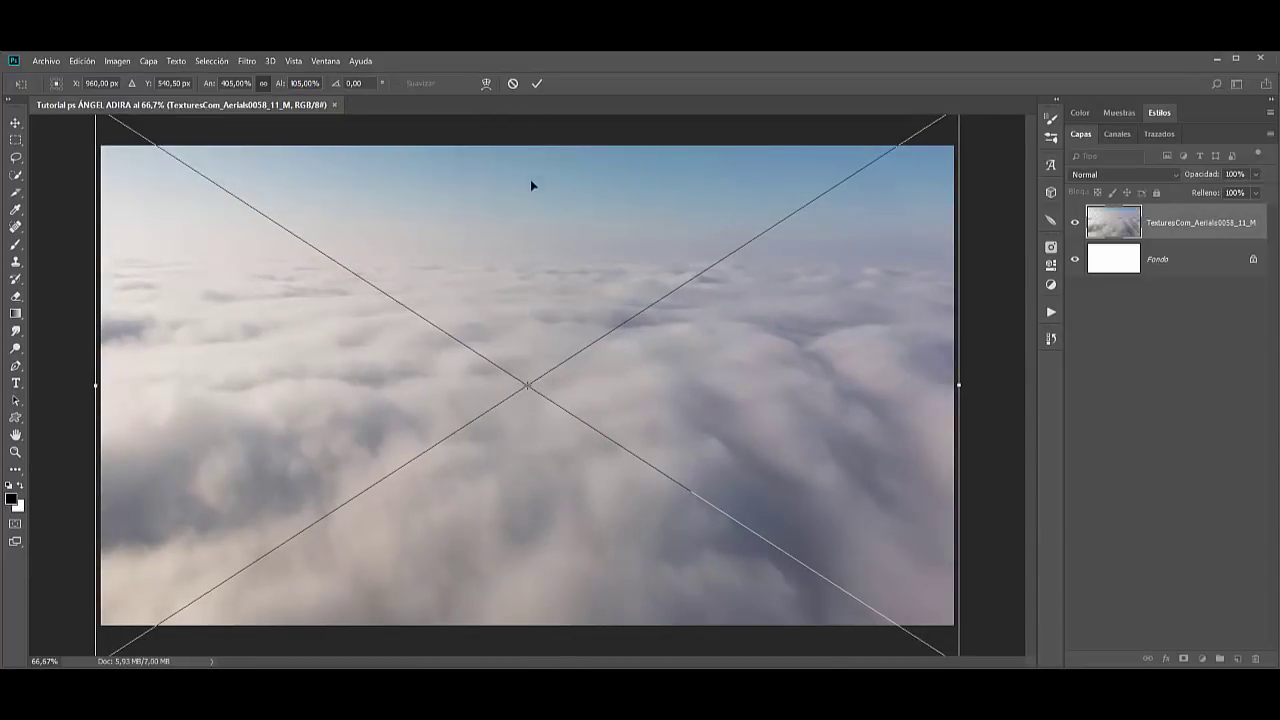
mouse_move(531, 176)
mouse_down()
mouse_move(519, 416)
mouse_move(536, 443)
mouse_up()
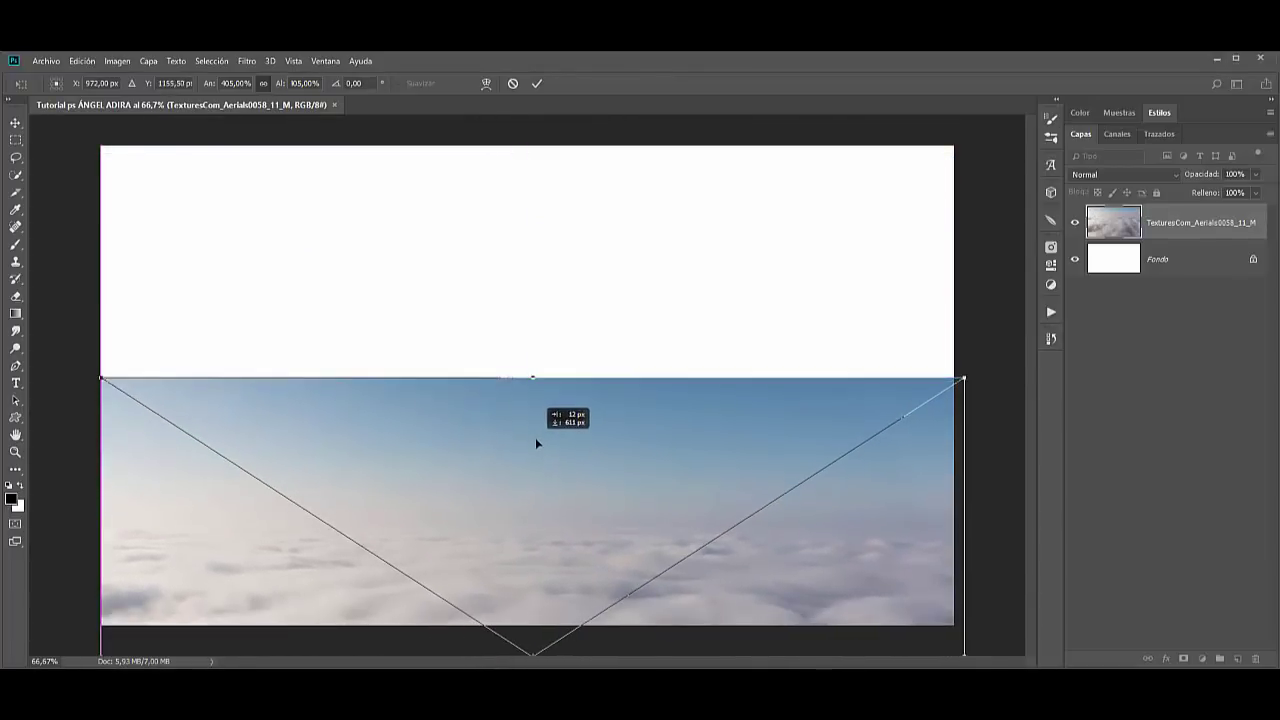
click(543, 84)
key(b)
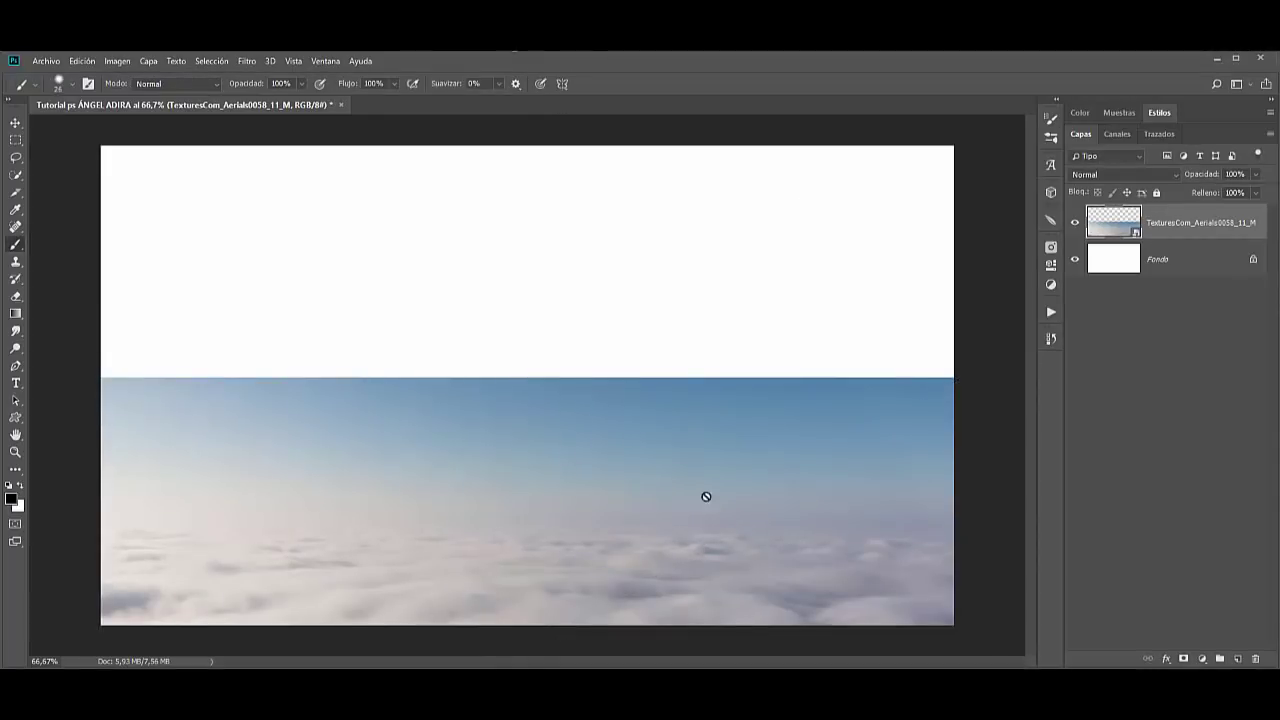
Rasterize the cloud layer and content-aware stretch its sky up to the canvas top.
right_click(1203, 228)
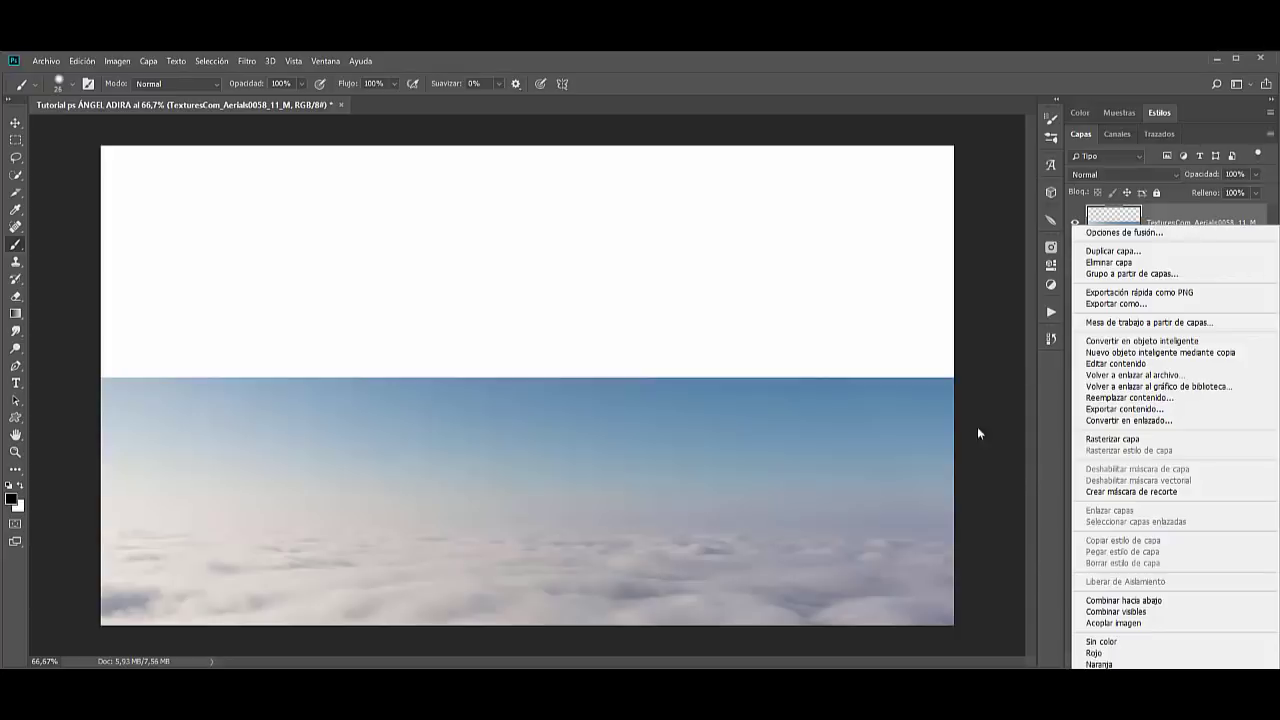
click(1240, 438)
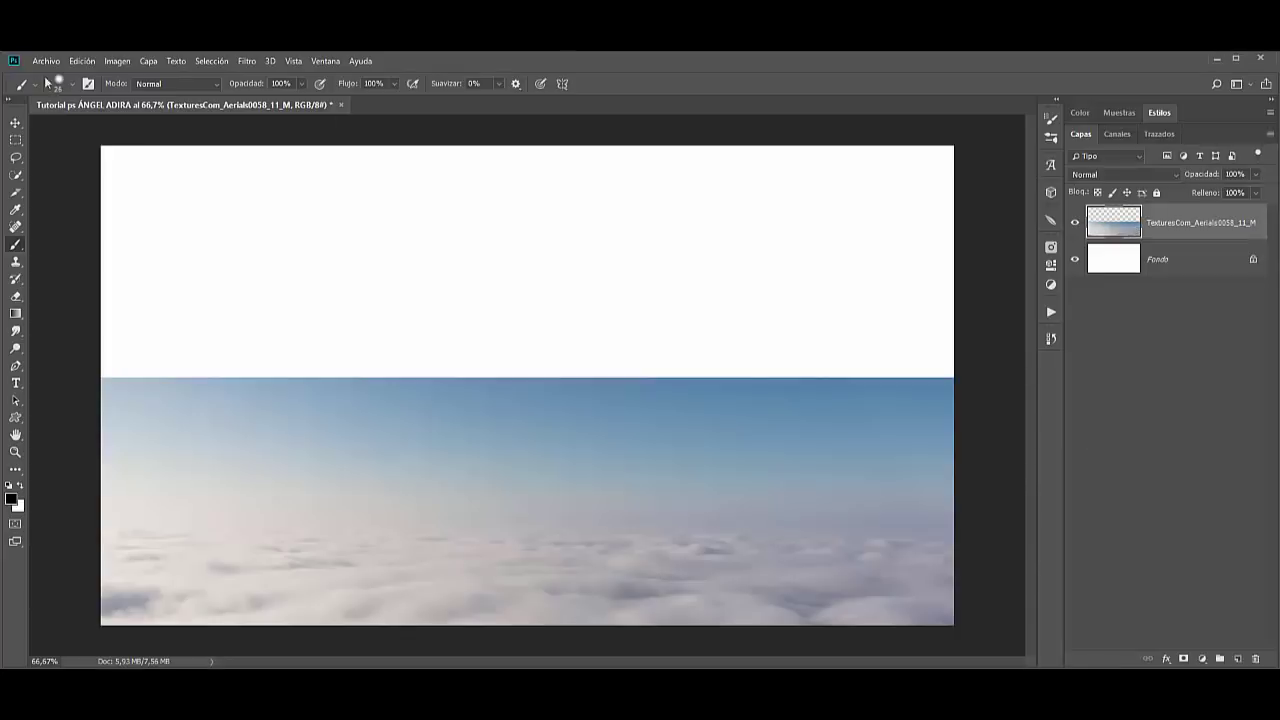
click(82, 61)
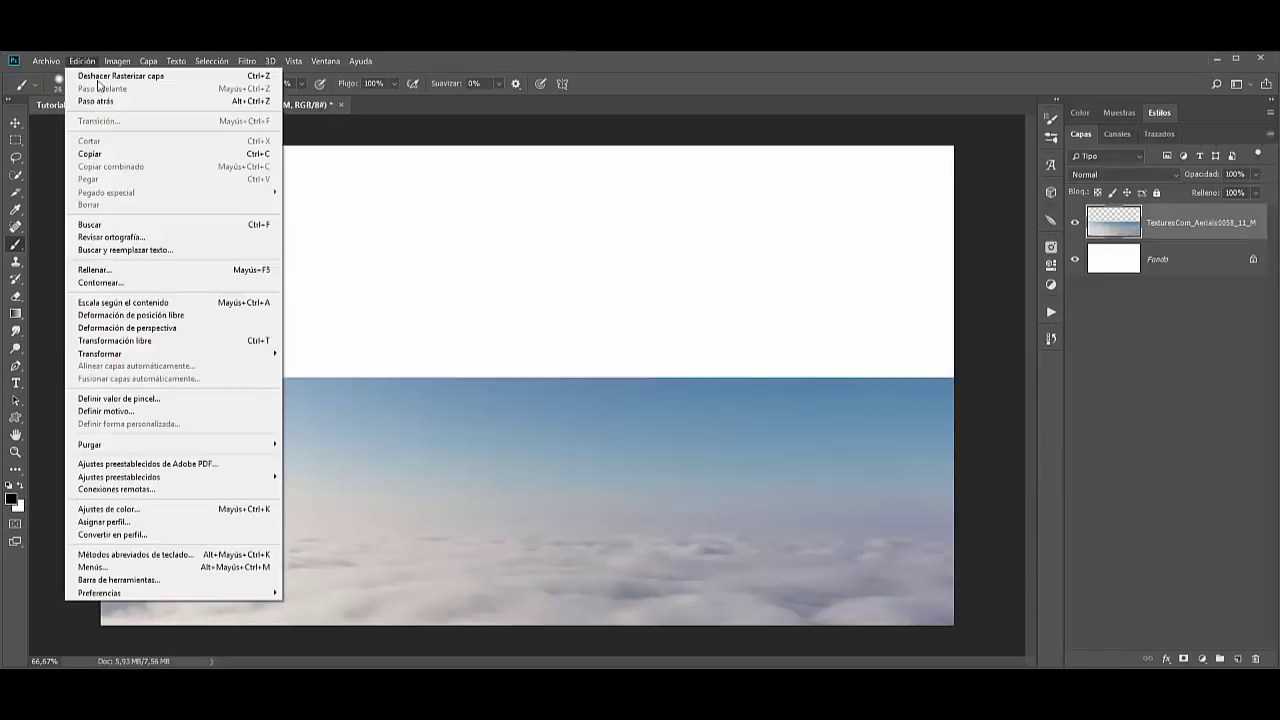
click(145, 305)
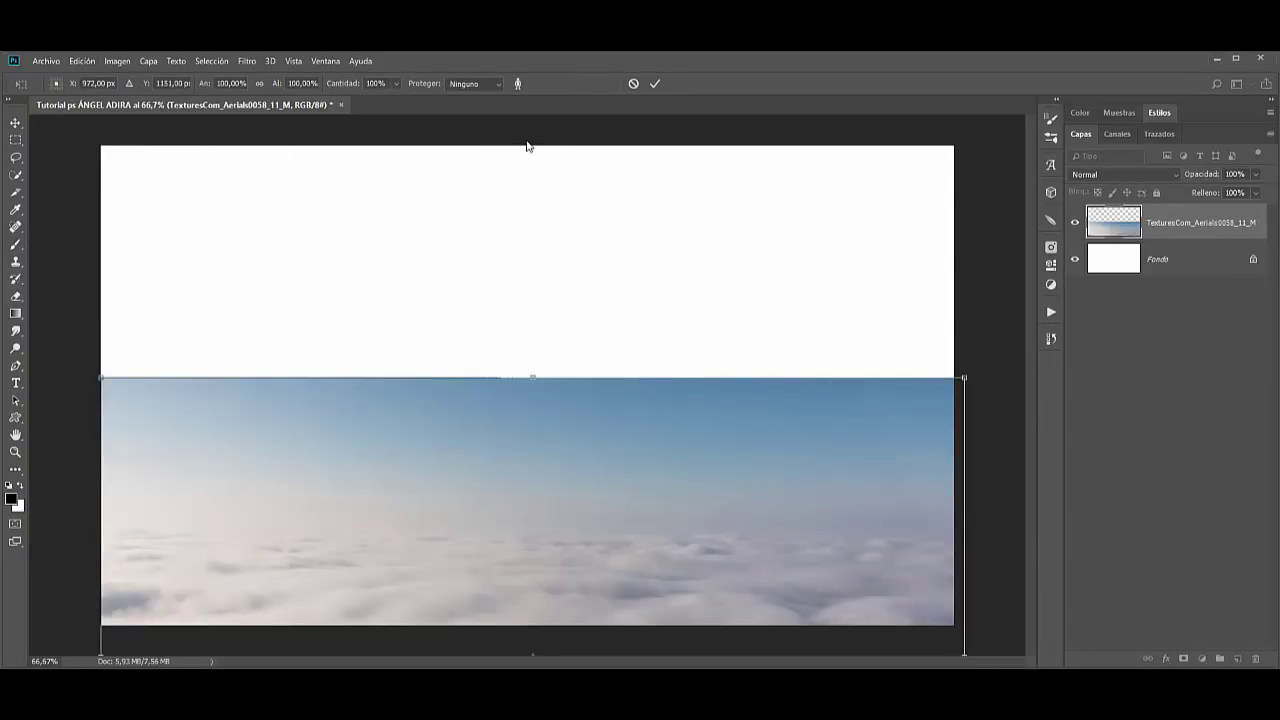
drag(535, 376, 535, 145)
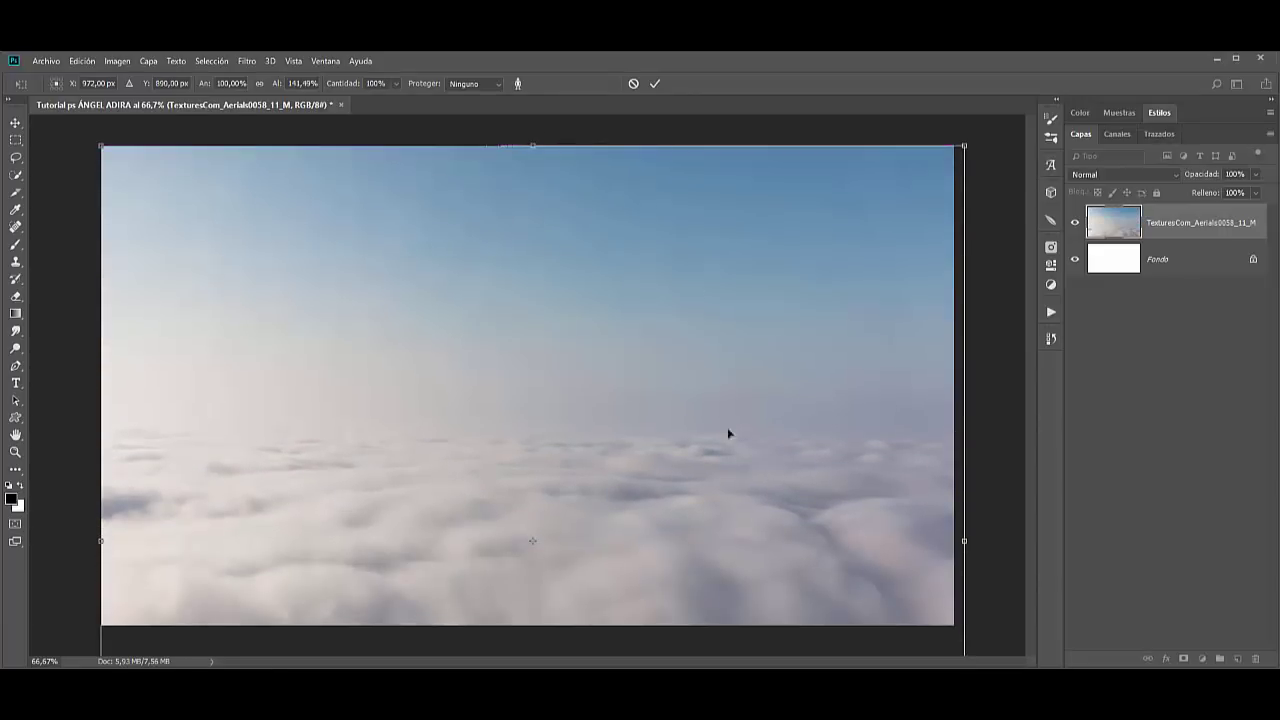
click(655, 83)
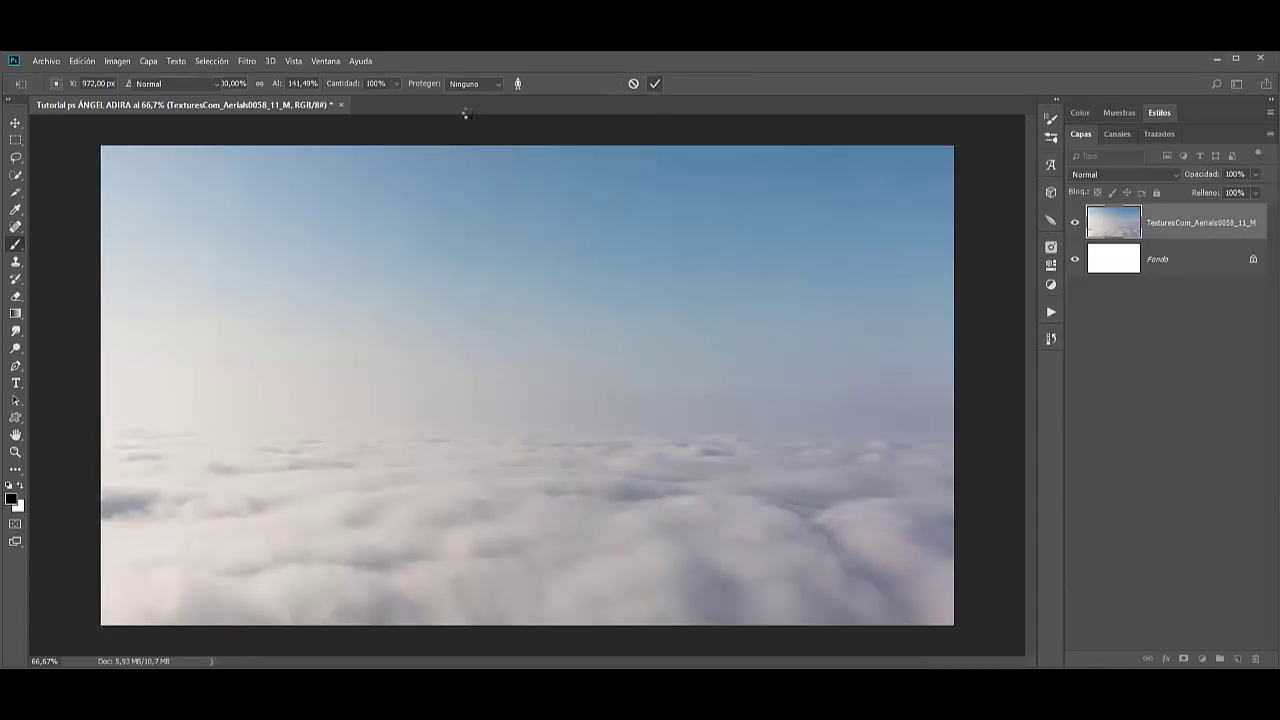
Nudge the stretched cloud layer up slightly with the Move tool.
key(b)
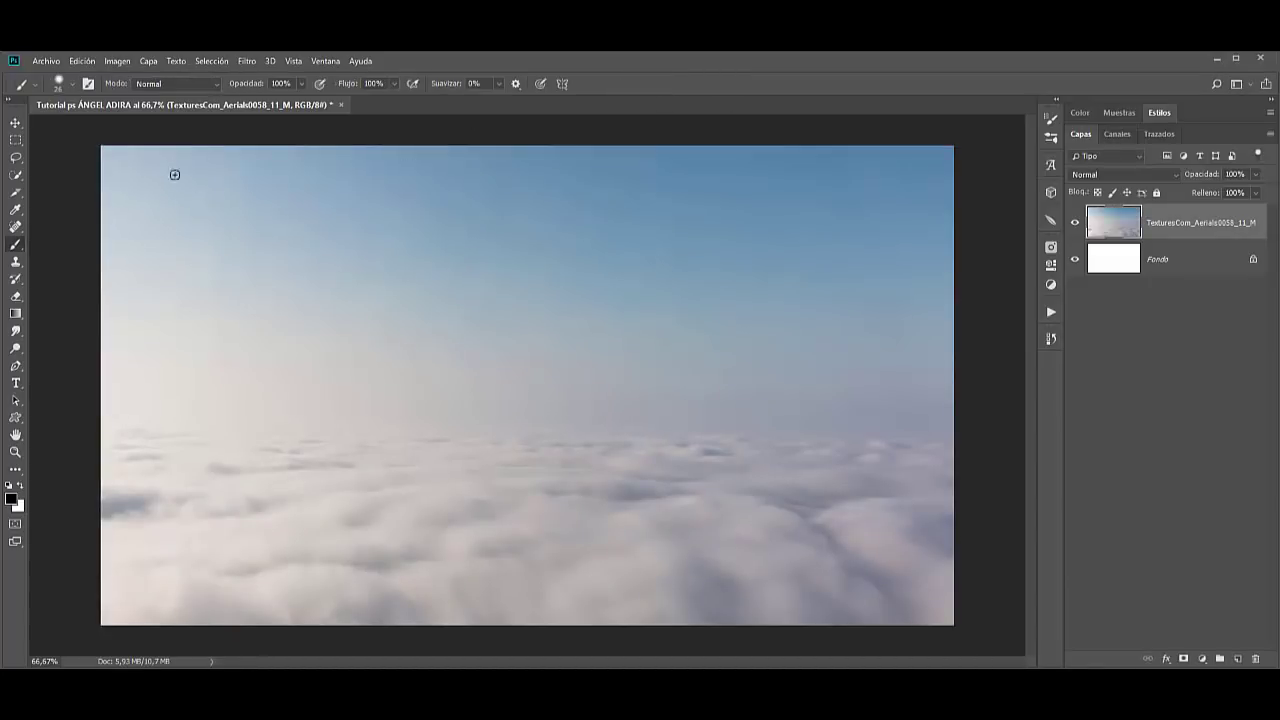
click(15, 122)
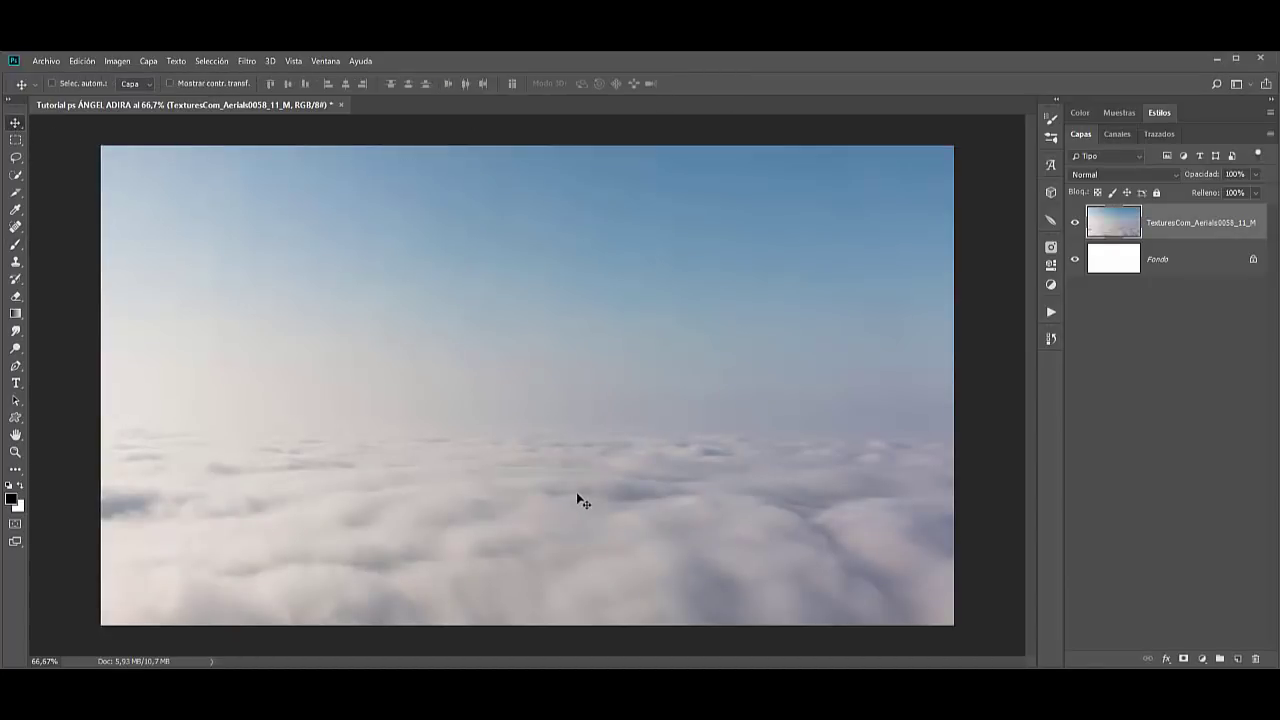
drag(576, 492, 577, 478)
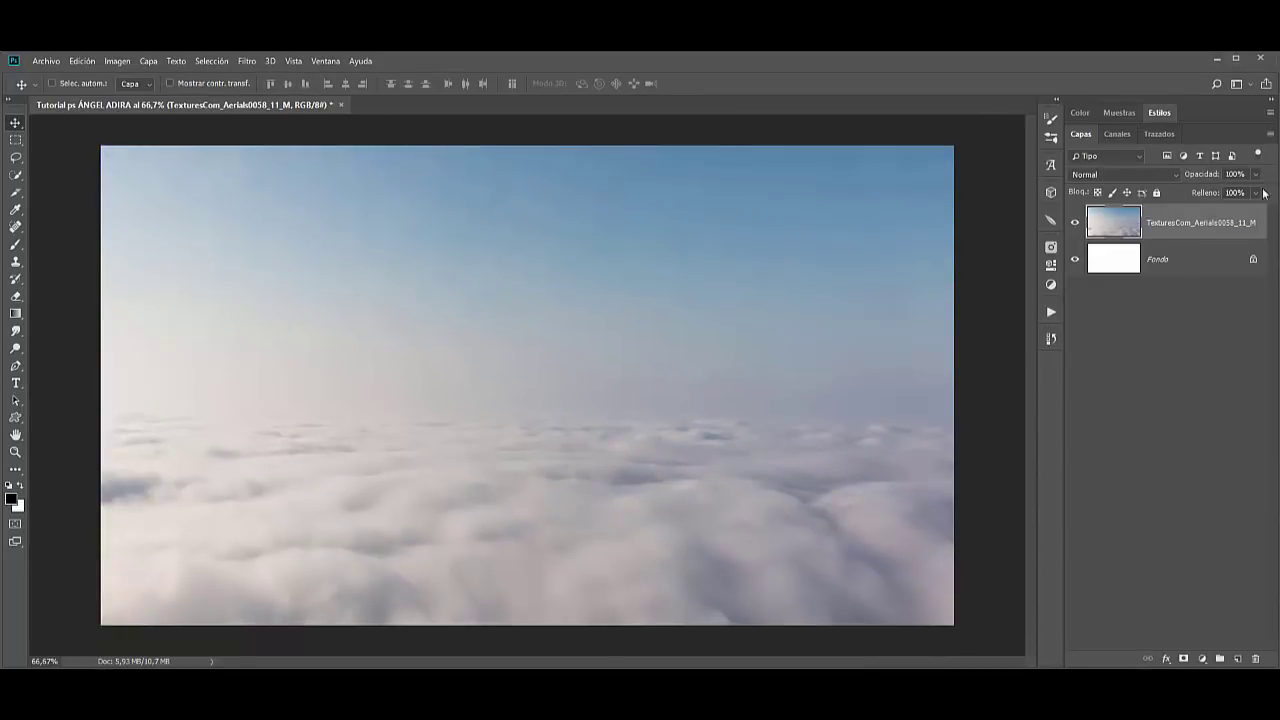
click(46, 62)
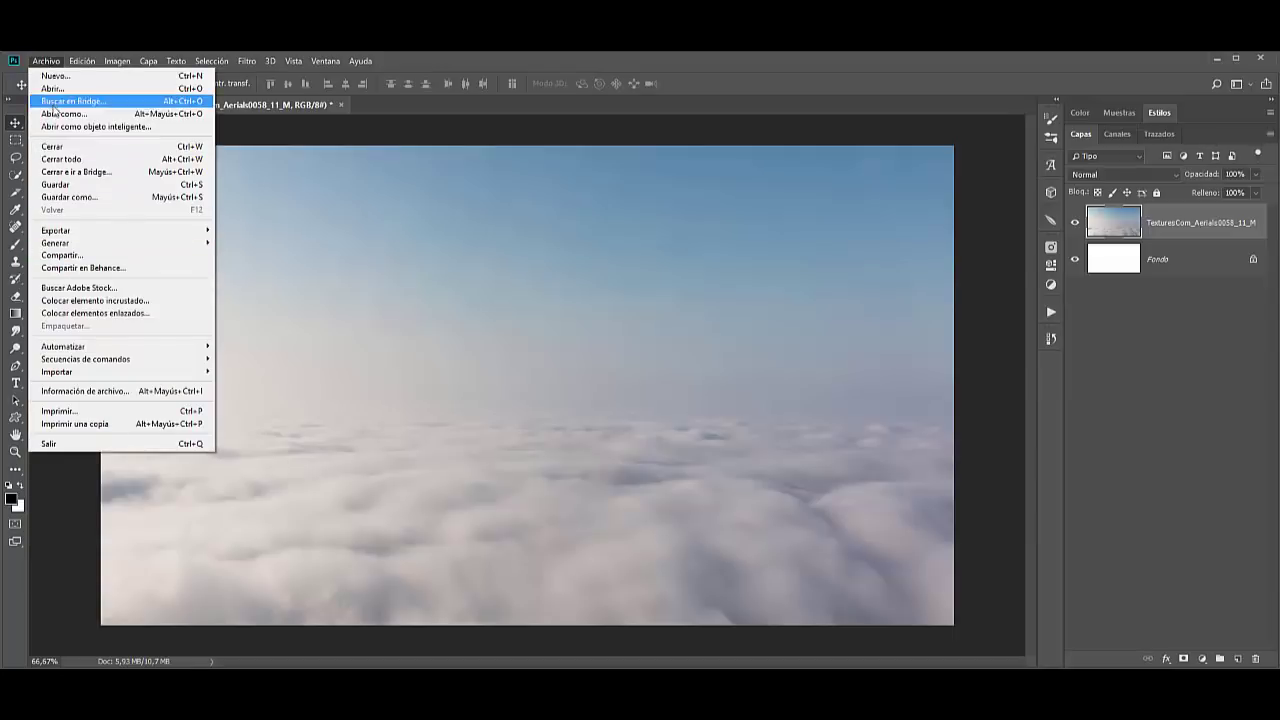
Open model-1246488.jpg with colour left unmanaged and unlock its background into 'Capa 0'.
click(52, 88)
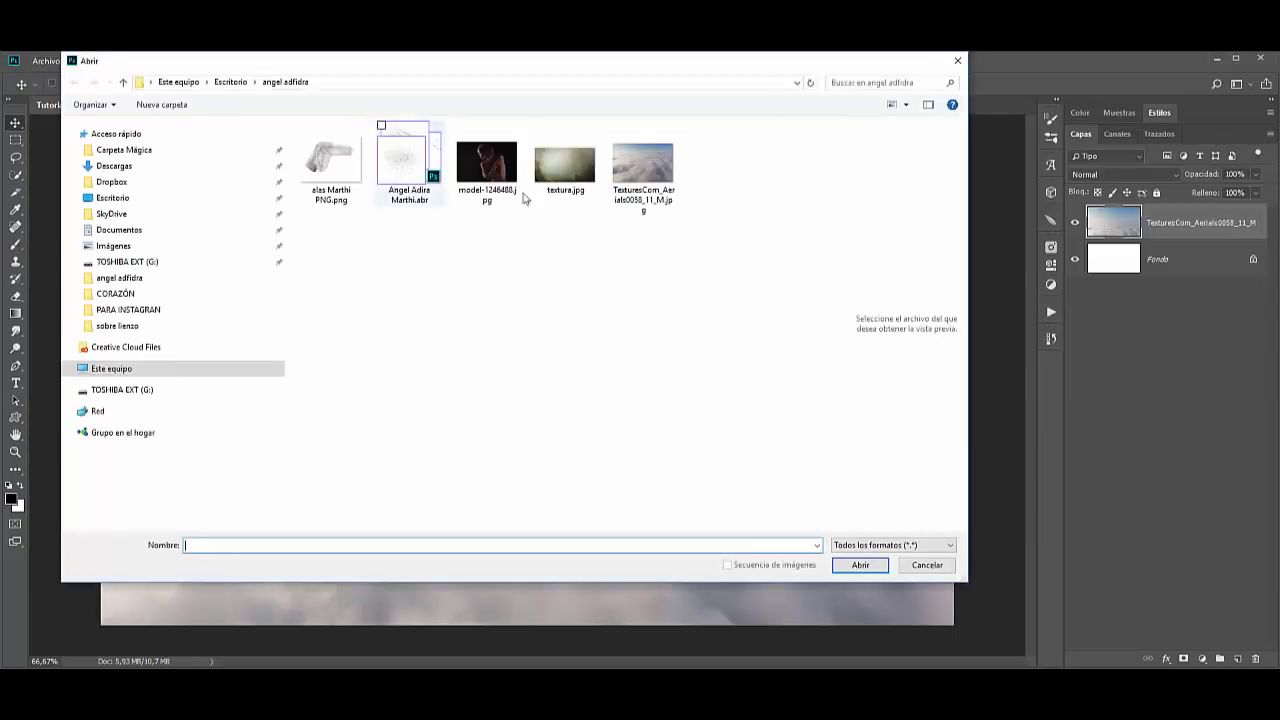
click(486, 165)
click(860, 565)
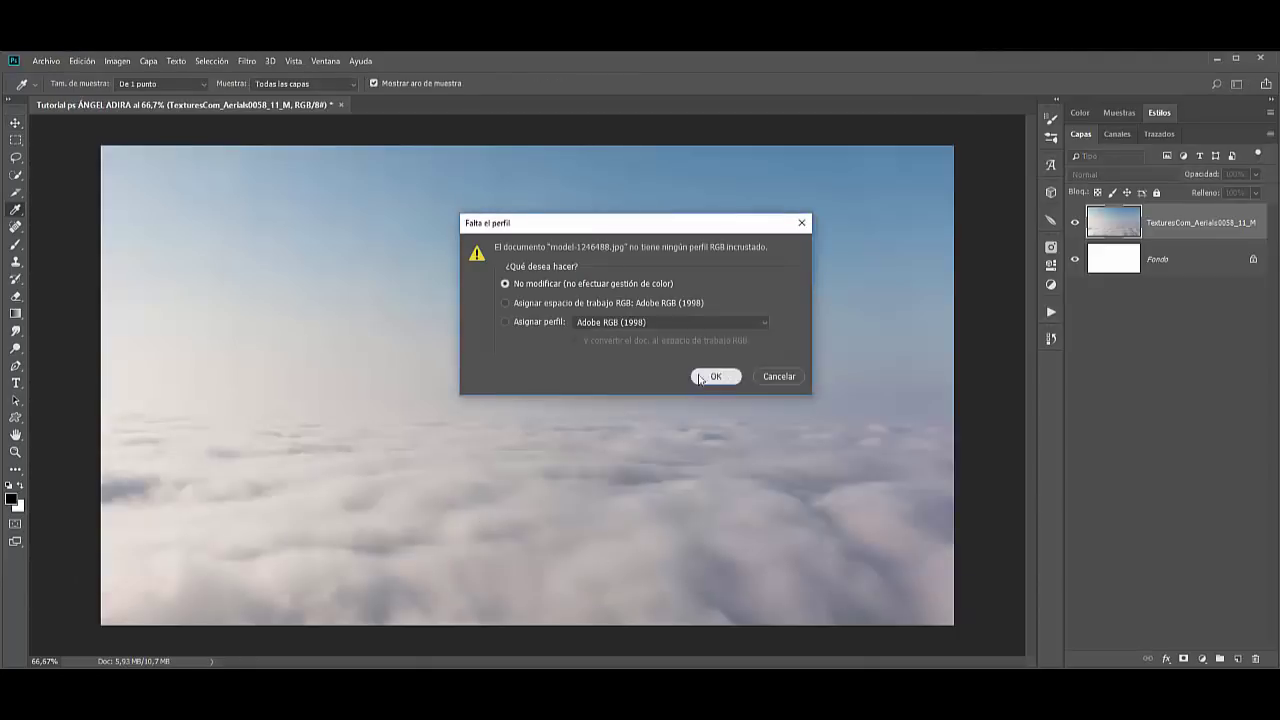
click(716, 377)
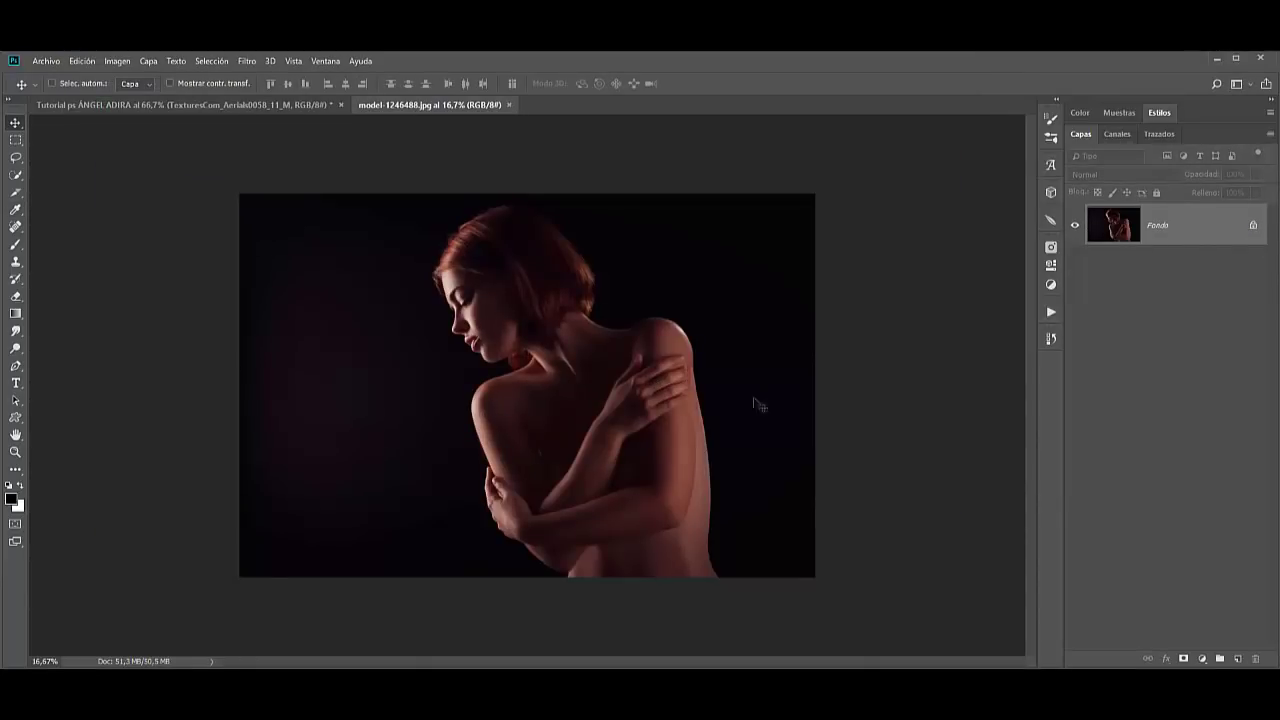
click(1253, 226)
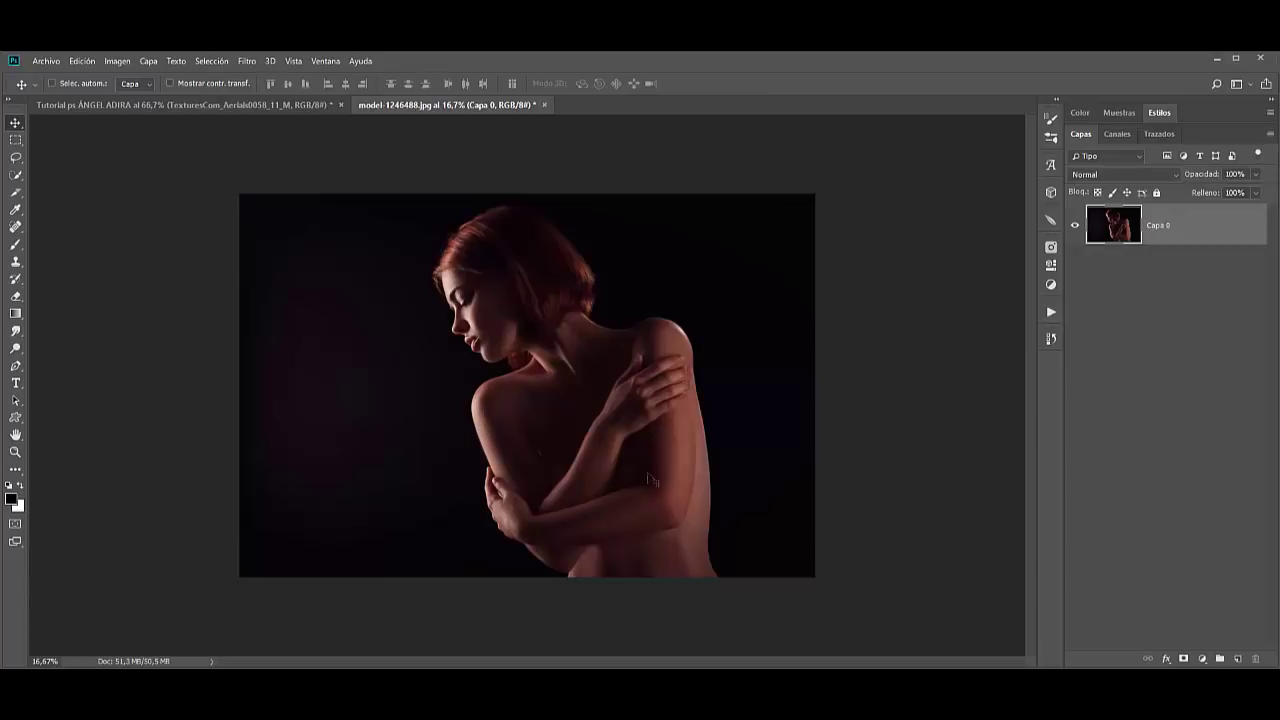
Add a 'Curvas 1' curves layer bent upward to brighten the model's photo.
click(1203, 659)
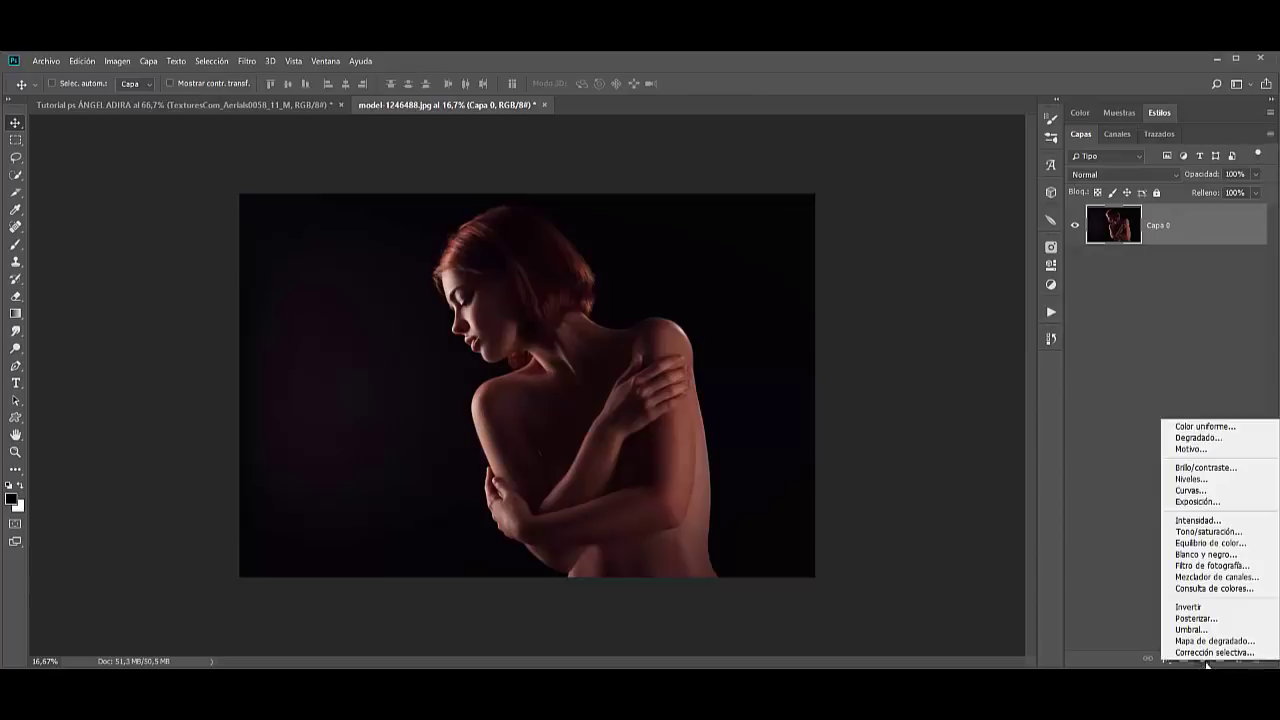
click(1207, 492)
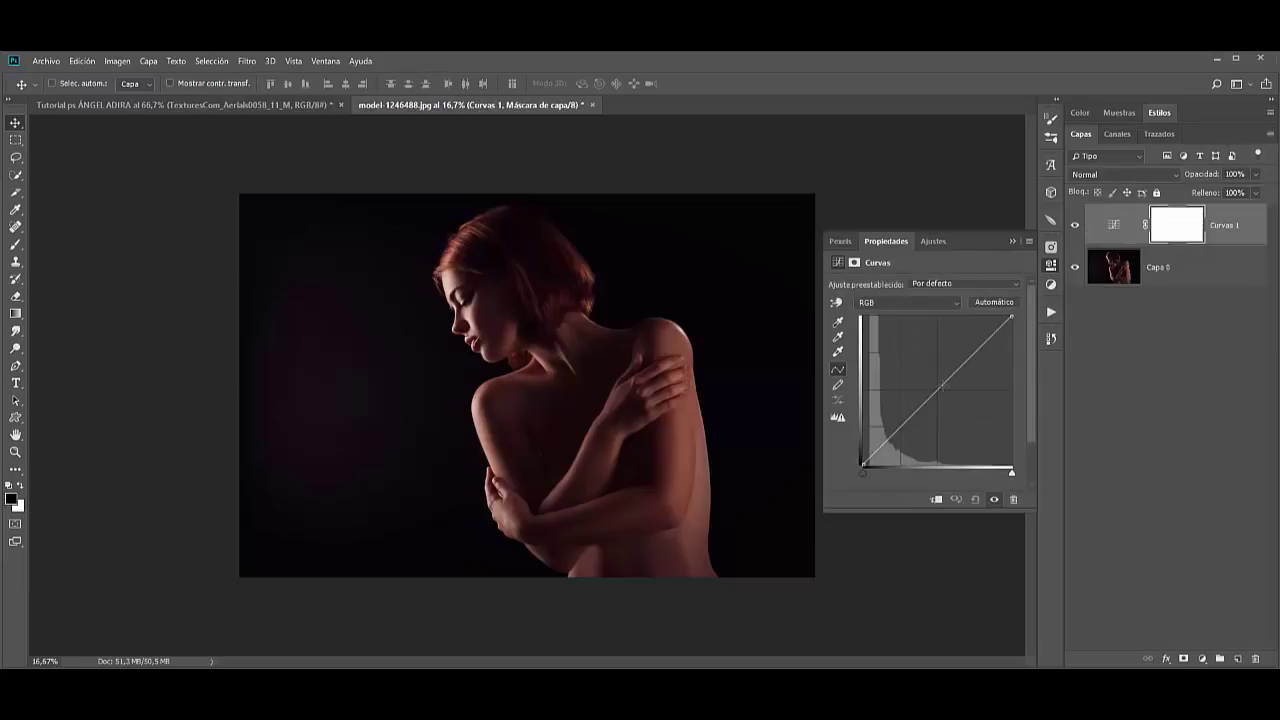
drag(941, 385, 920, 366)
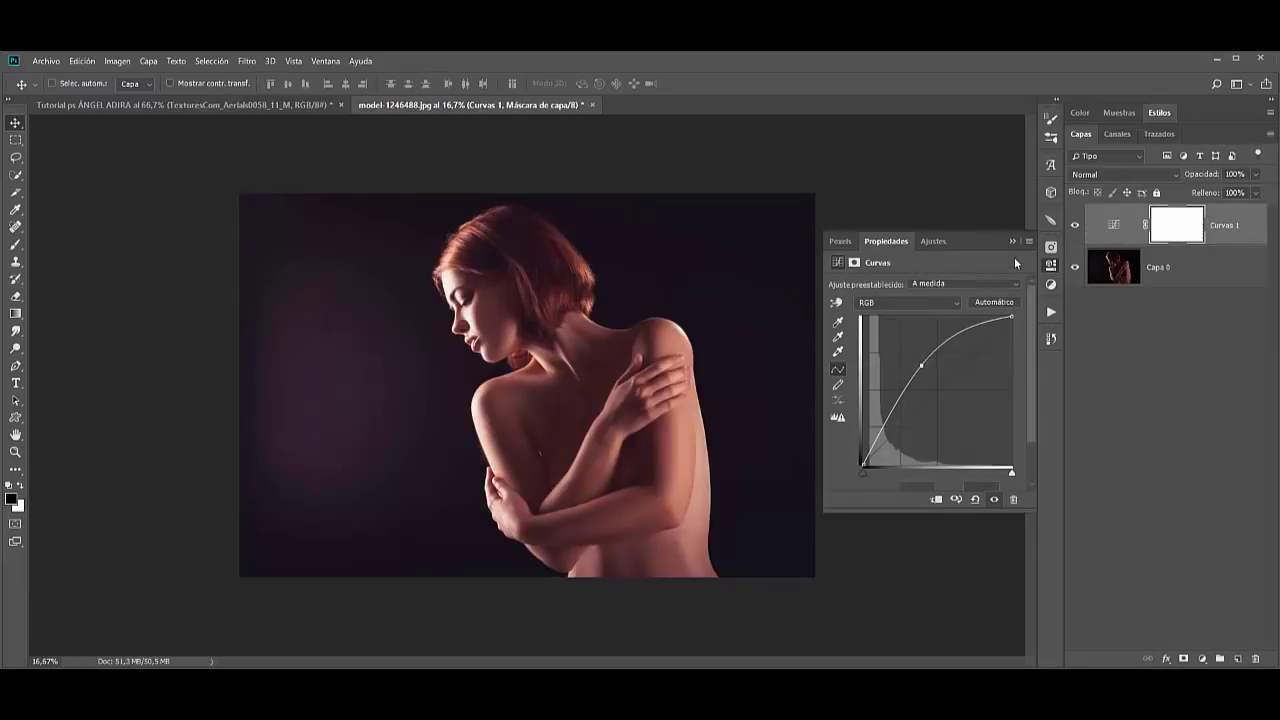
click(1012, 241)
click(1183, 268)
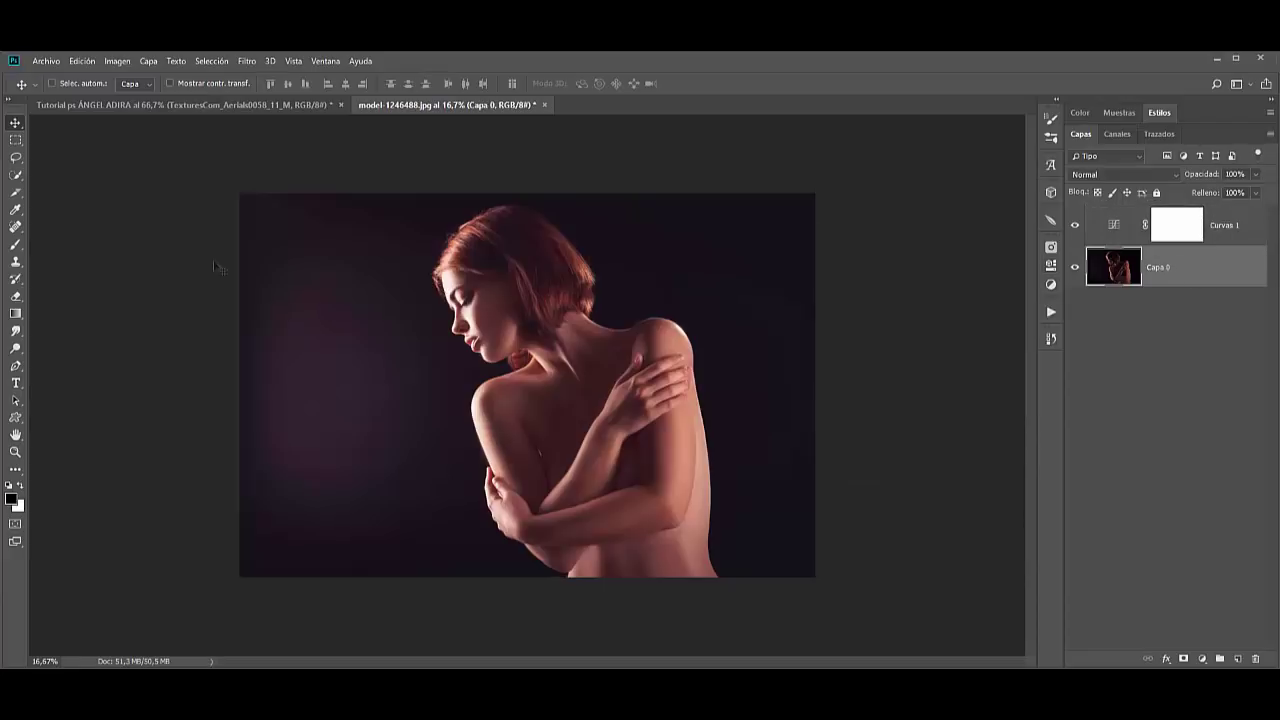
click(17, 453)
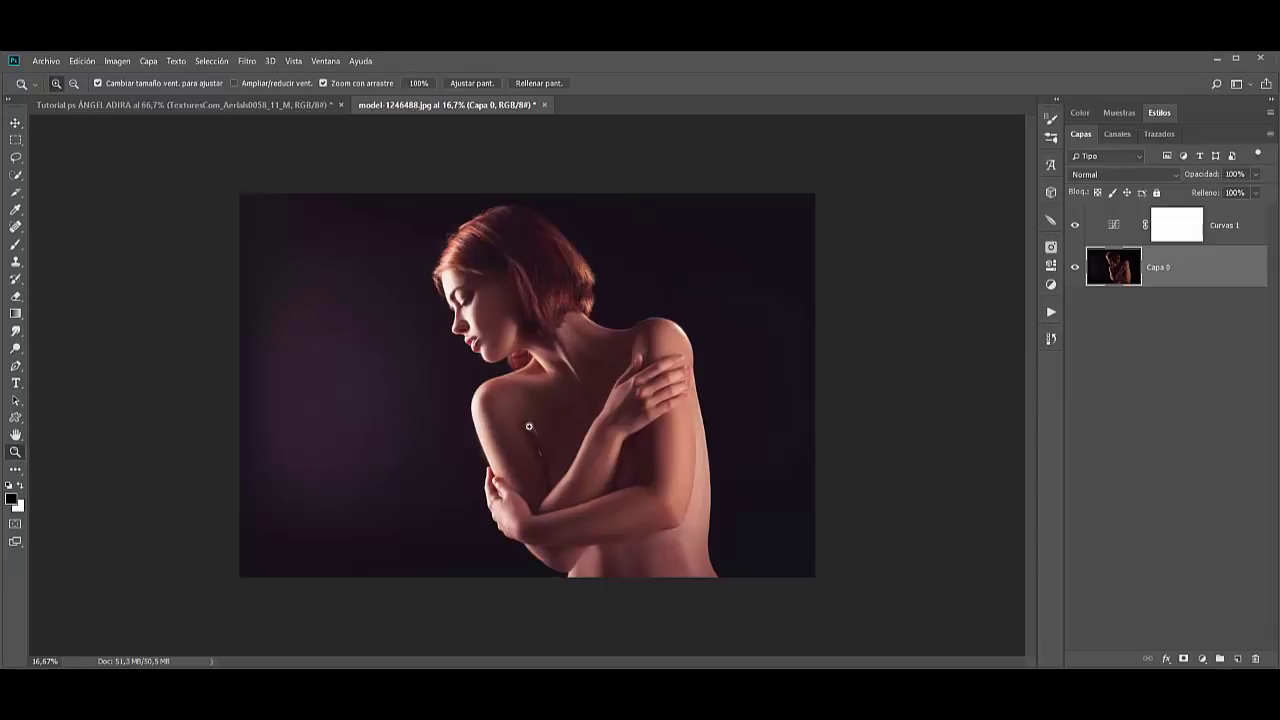
Zoom in and quick-select the woman's figure from her hair down her body.
drag(559, 440, 571, 432)
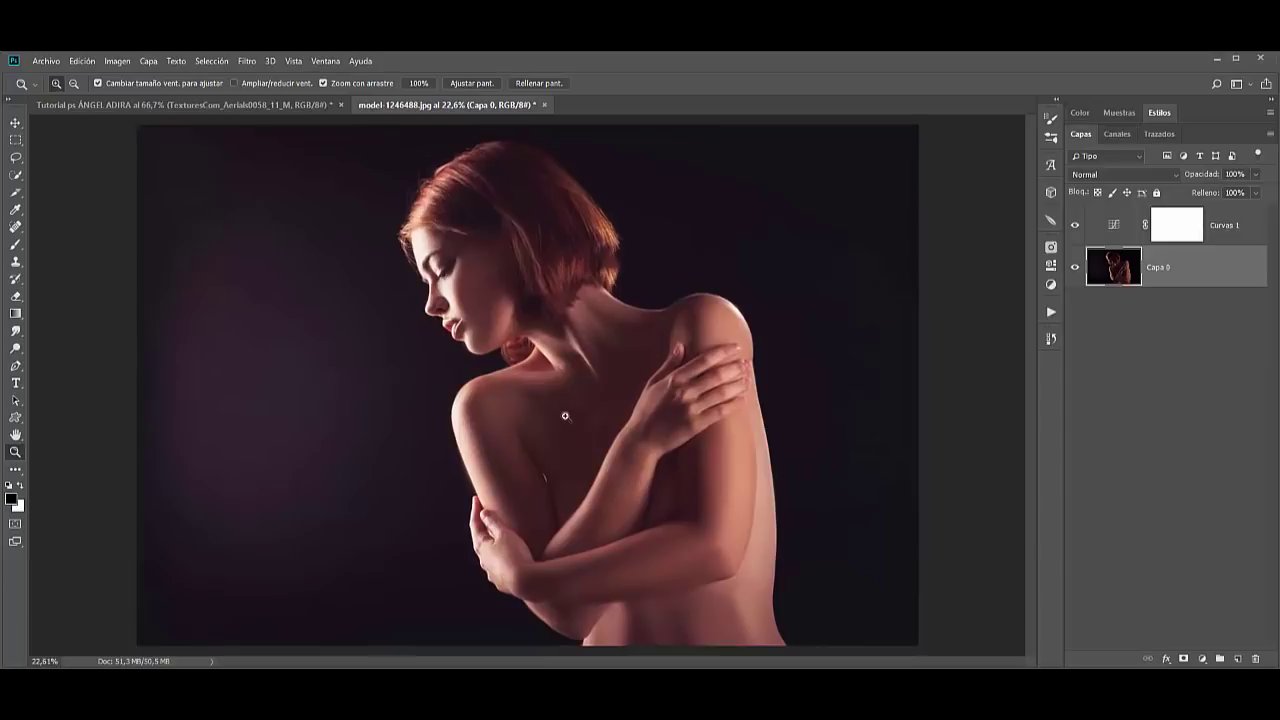
click(15, 175)
click(92, 176)
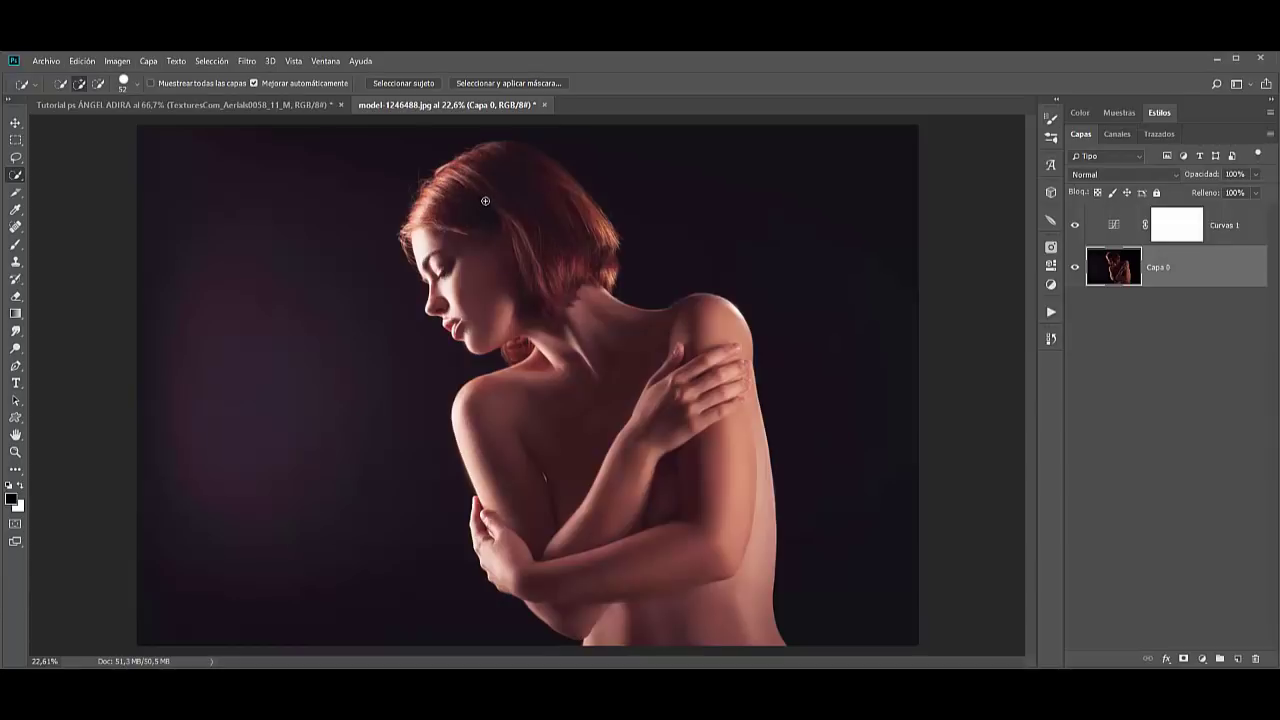
mouse_move(484, 205)
mouse_down()
mouse_move(600, 230)
mouse_move(491, 236)
mouse_up()
mouse_move(470, 184)
mouse_down()
mouse_move(560, 330)
mouse_move(580, 491)
mouse_move(636, 604)
mouse_up()
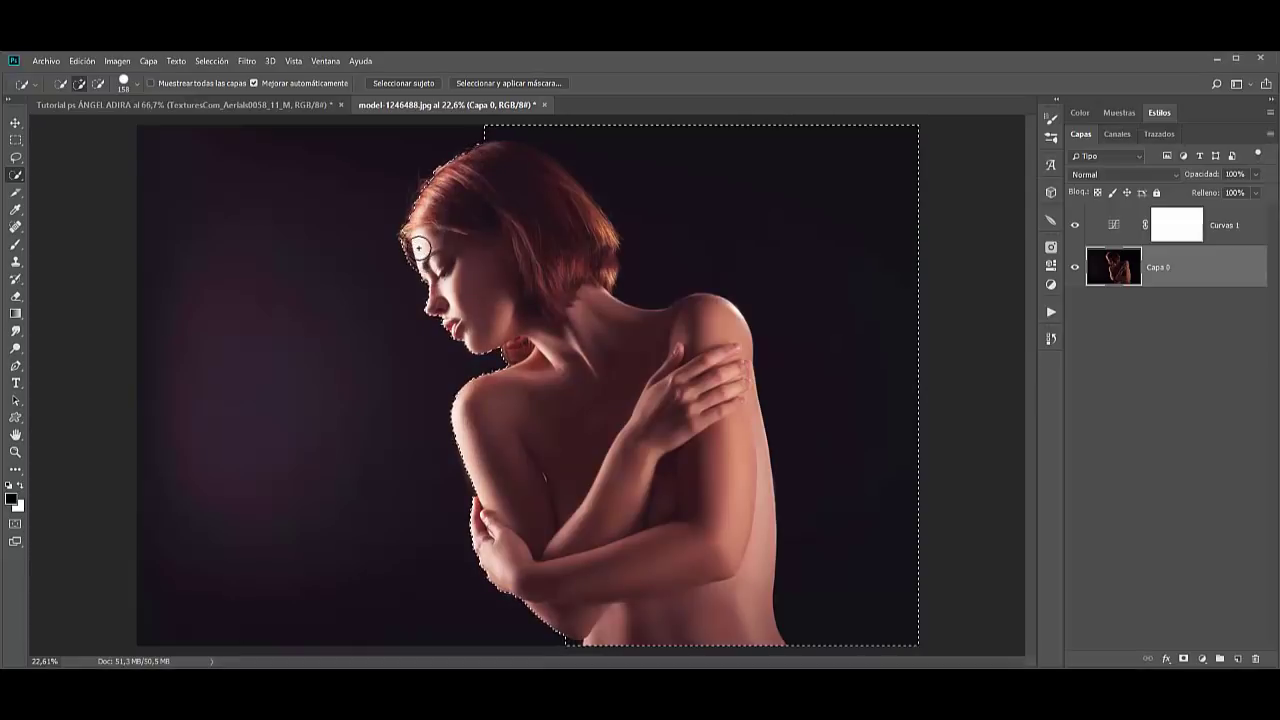
drag(414, 240, 462, 218)
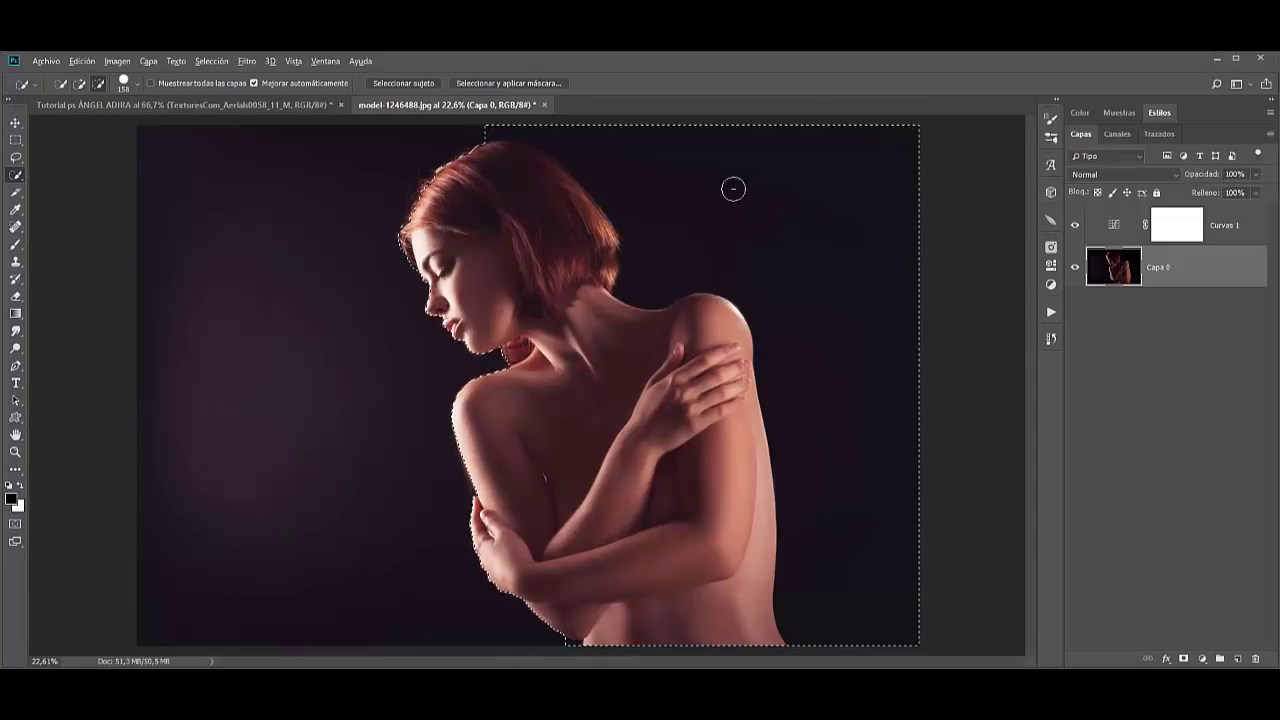
Refine the selection, subtracting background beside her, near the lower arm and at the neck.
alt+click(783, 118)
drag(776, 147, 522, 122)
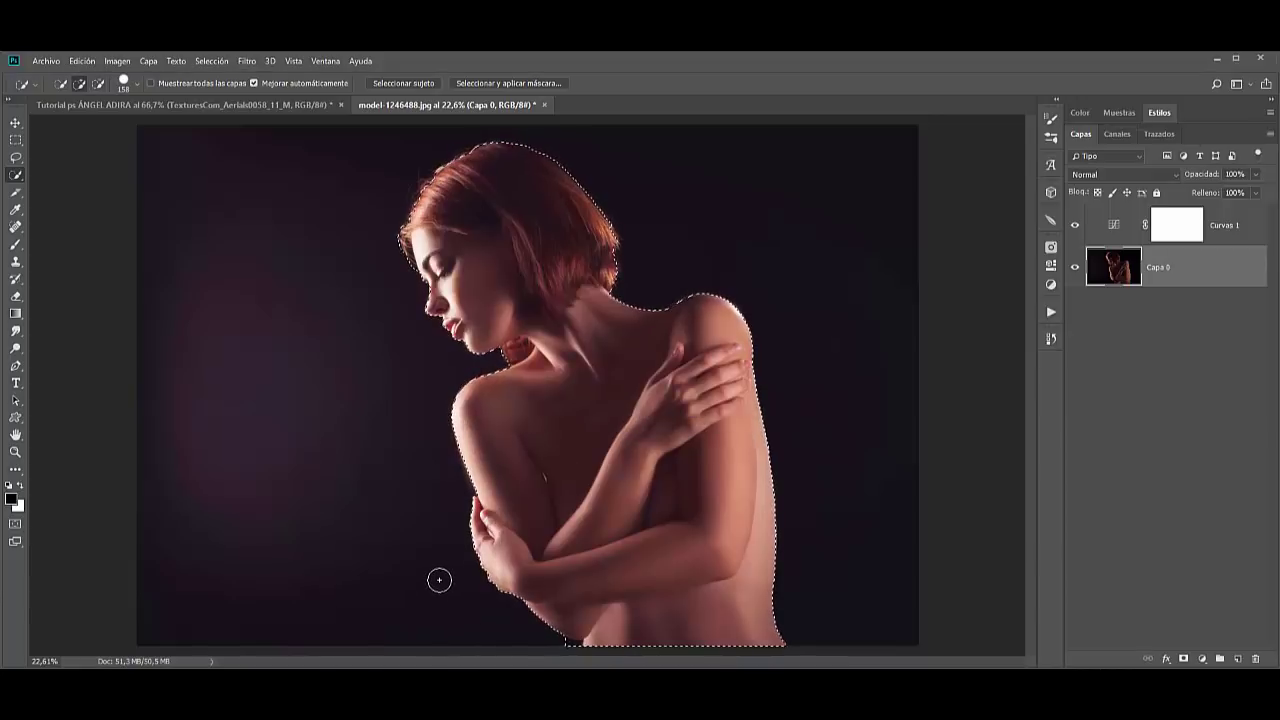
mouse_move(441, 585)
mouse_down()
mouse_move(434, 593)
mouse_move(446, 589)
mouse_up()
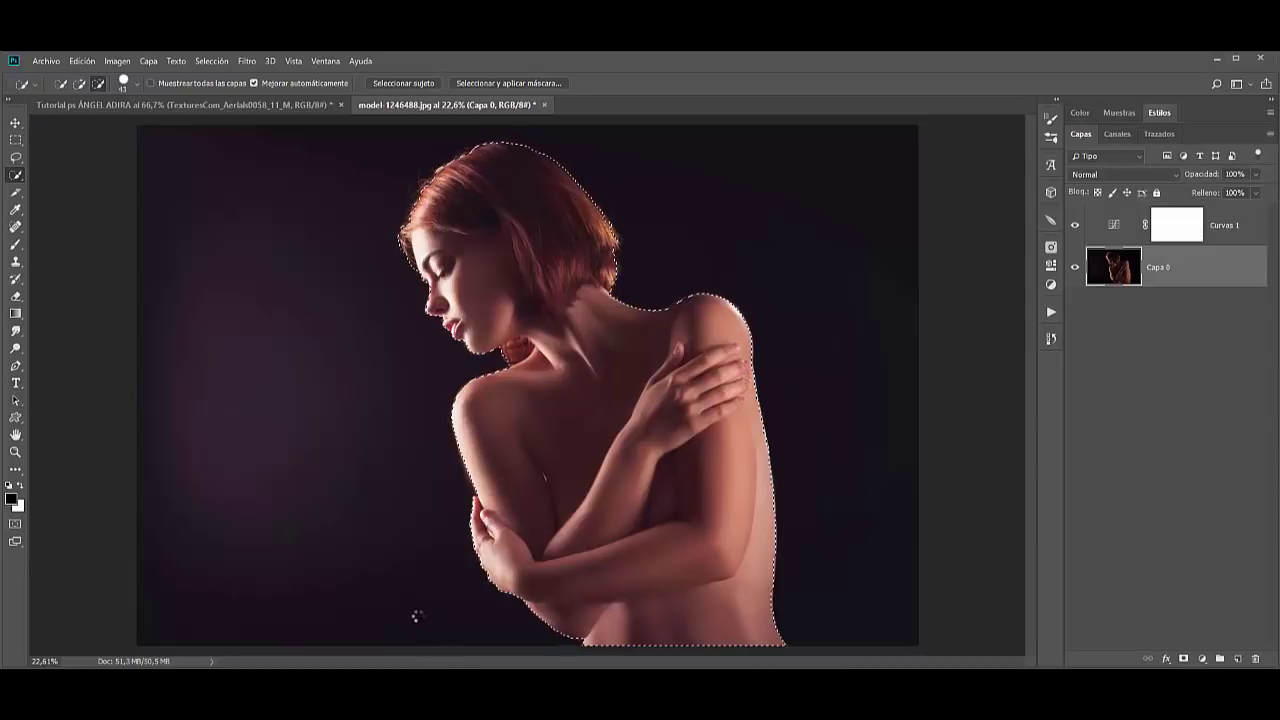
click(416, 616)
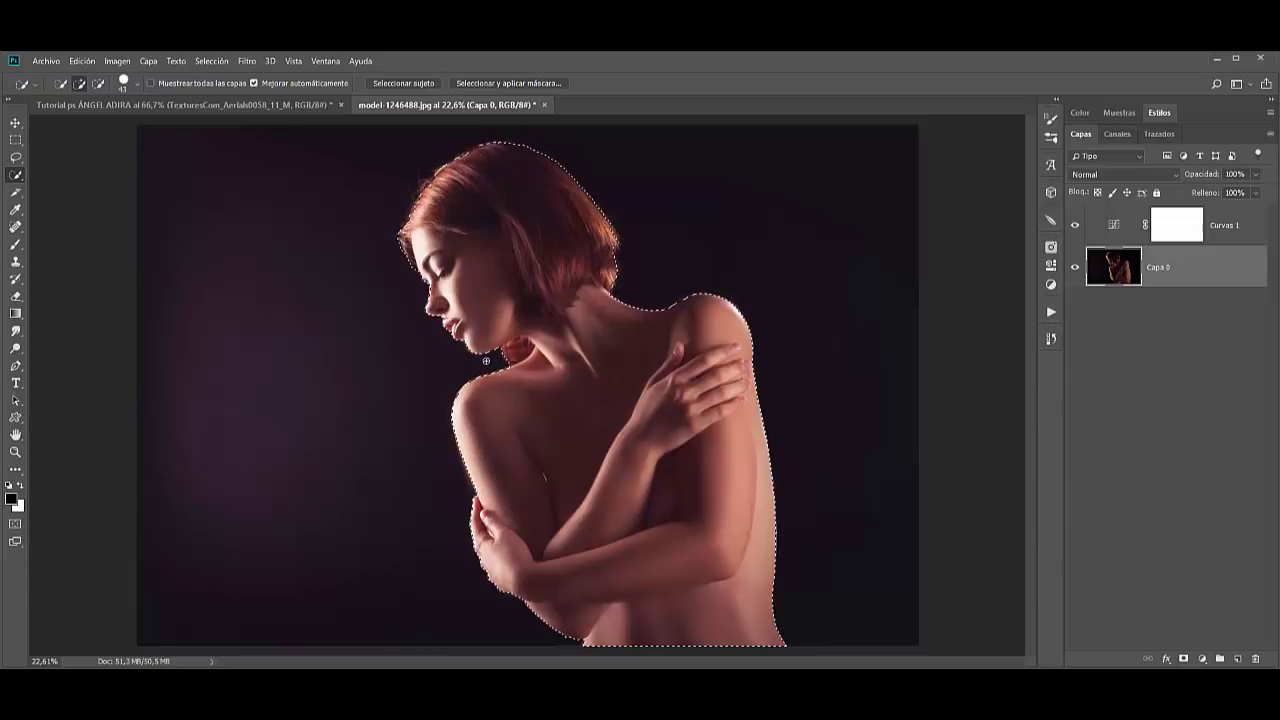
key(alt)
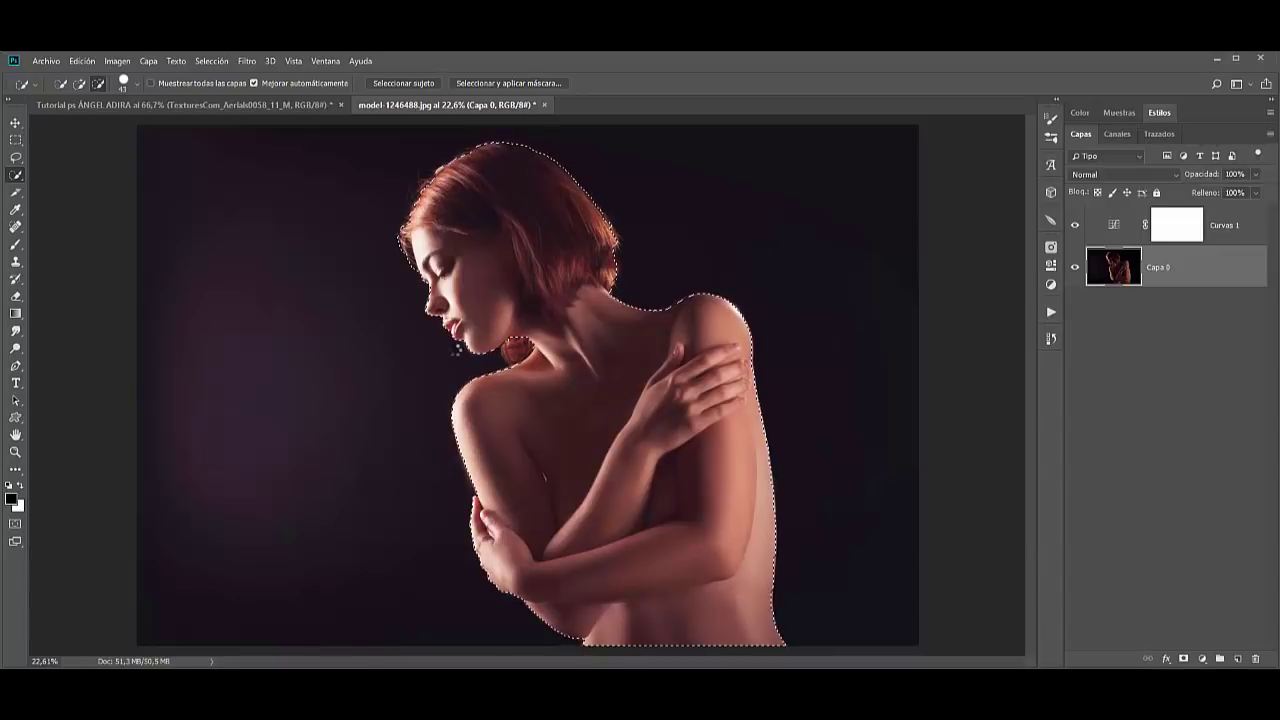
click(516, 350)
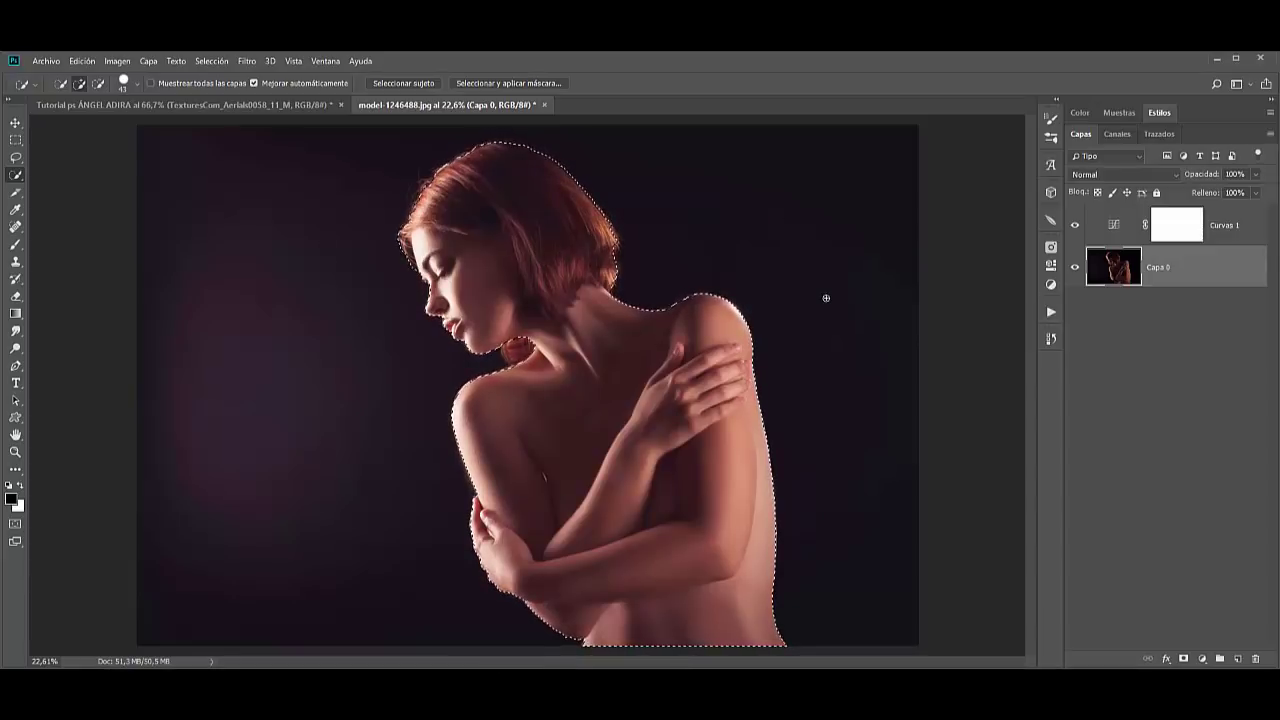
Contract the selection, mask Capa 0's background to transparency, and delete 'Curvas 1'.
click(211, 61)
mouse_move(222, 250)
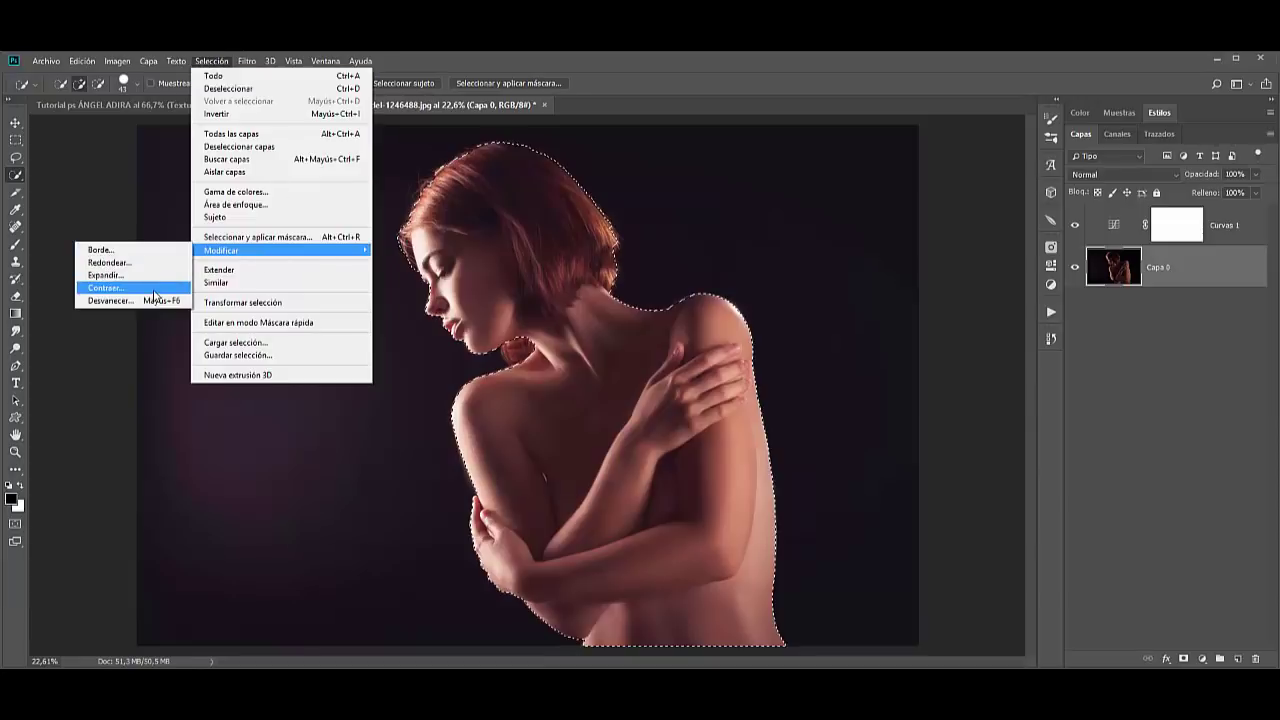
click(156, 288)
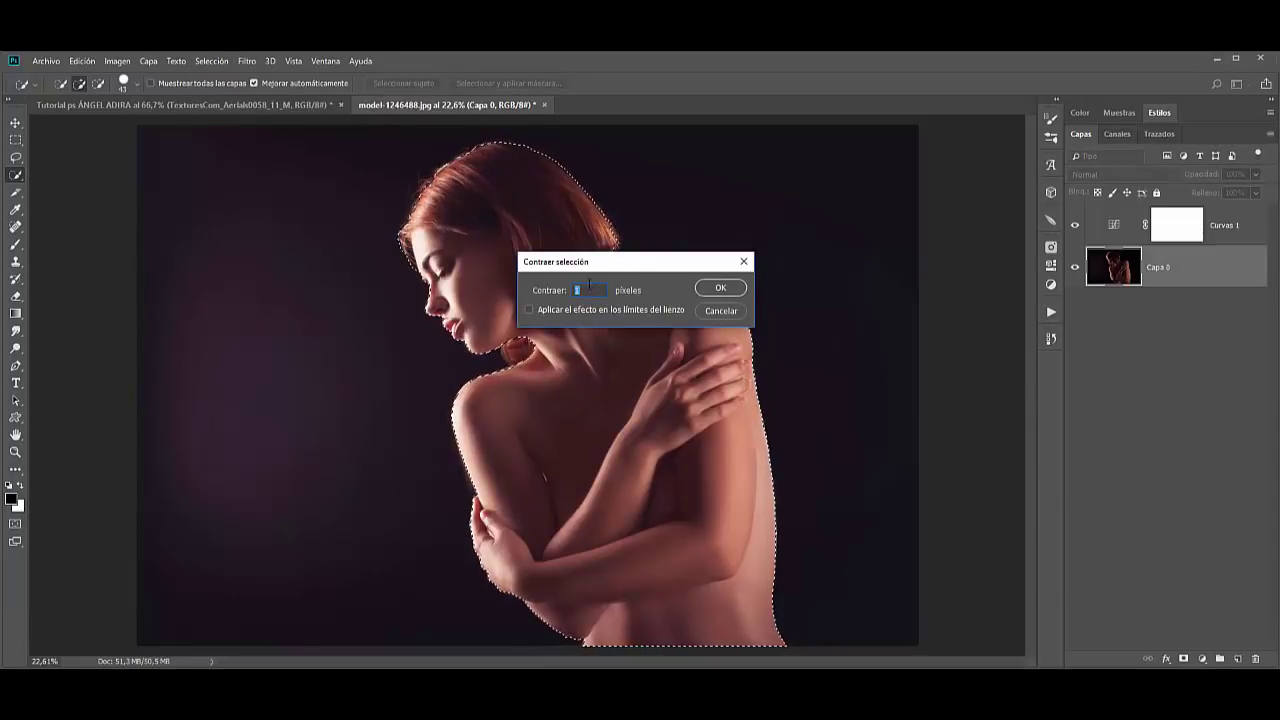
click(721, 289)
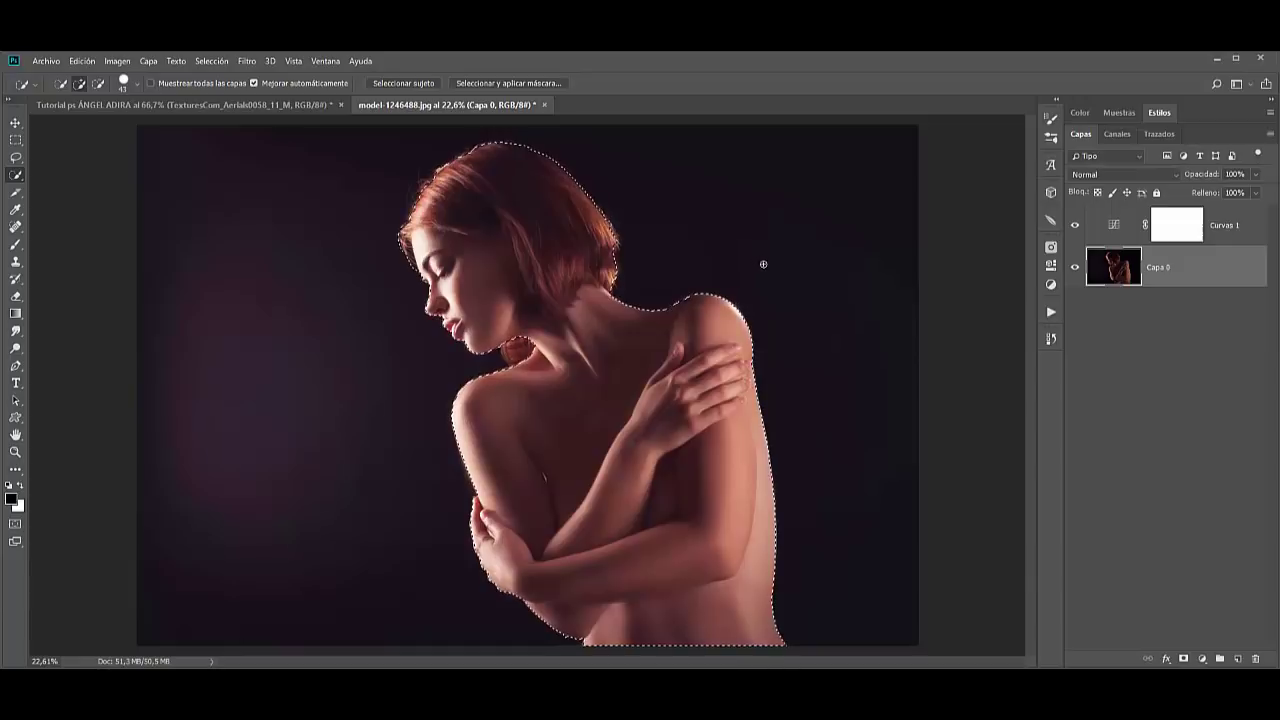
click(1183, 659)
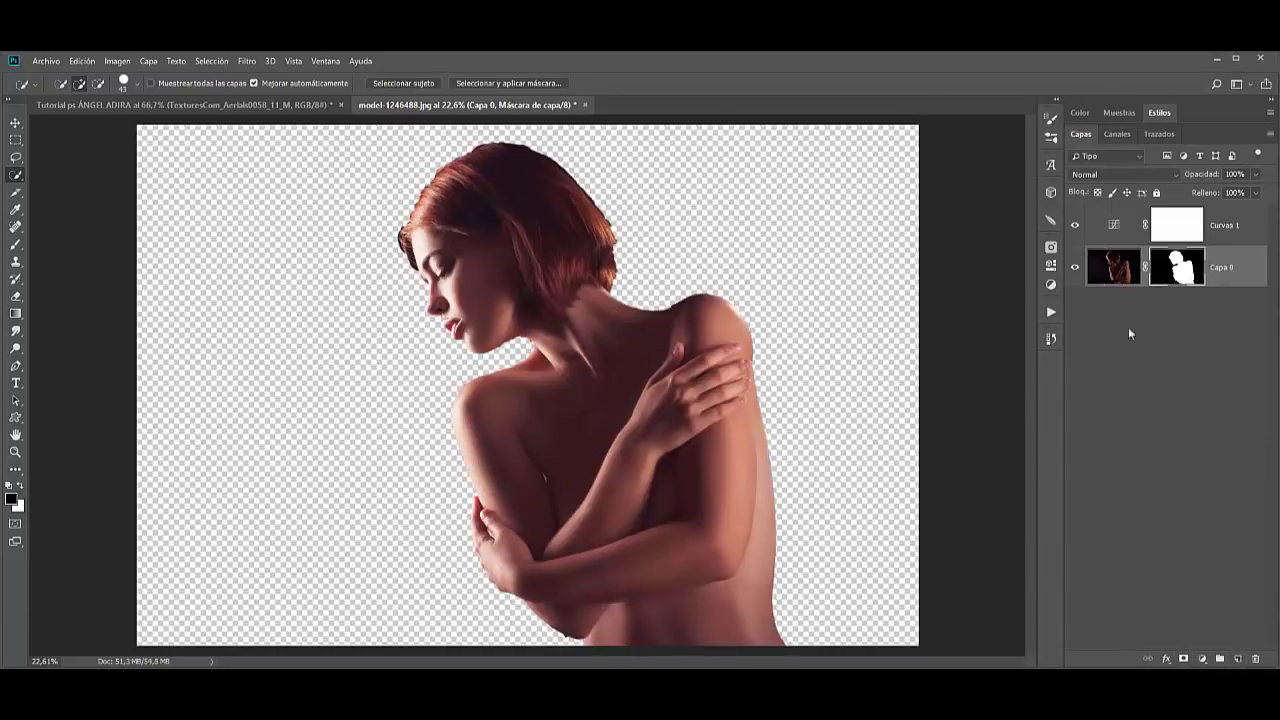
click(1176, 222)
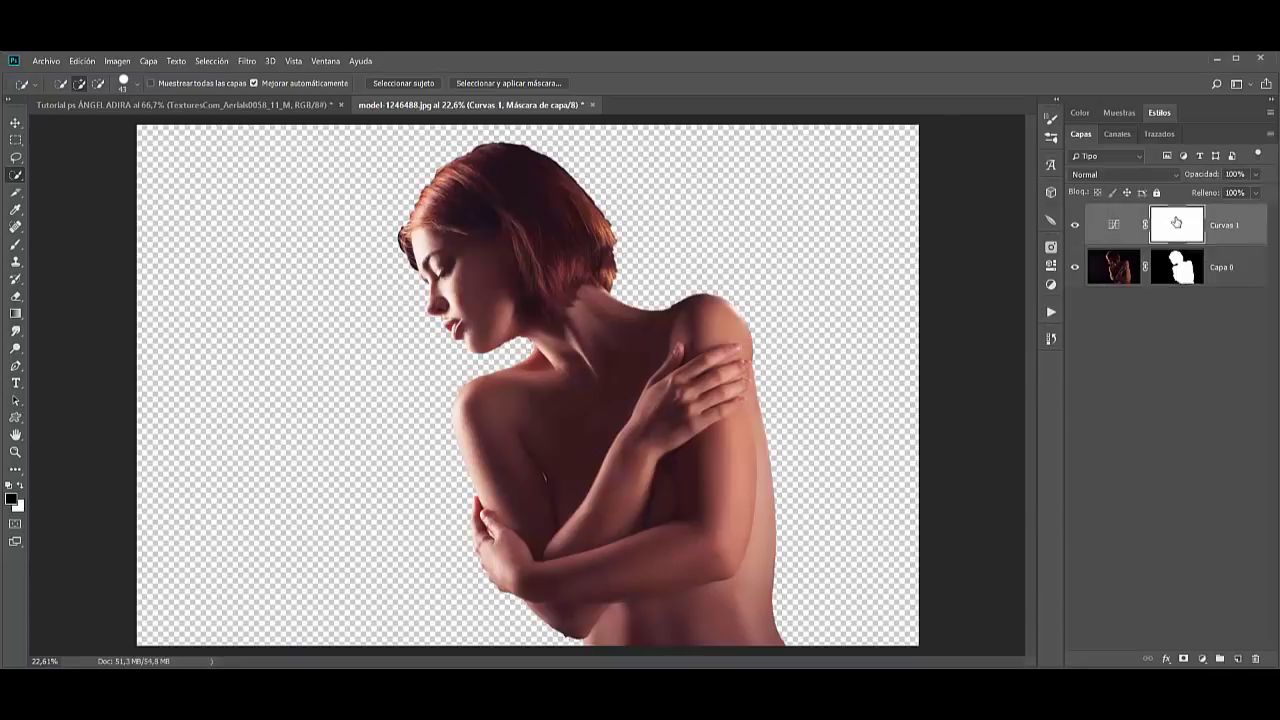
key(Delete)
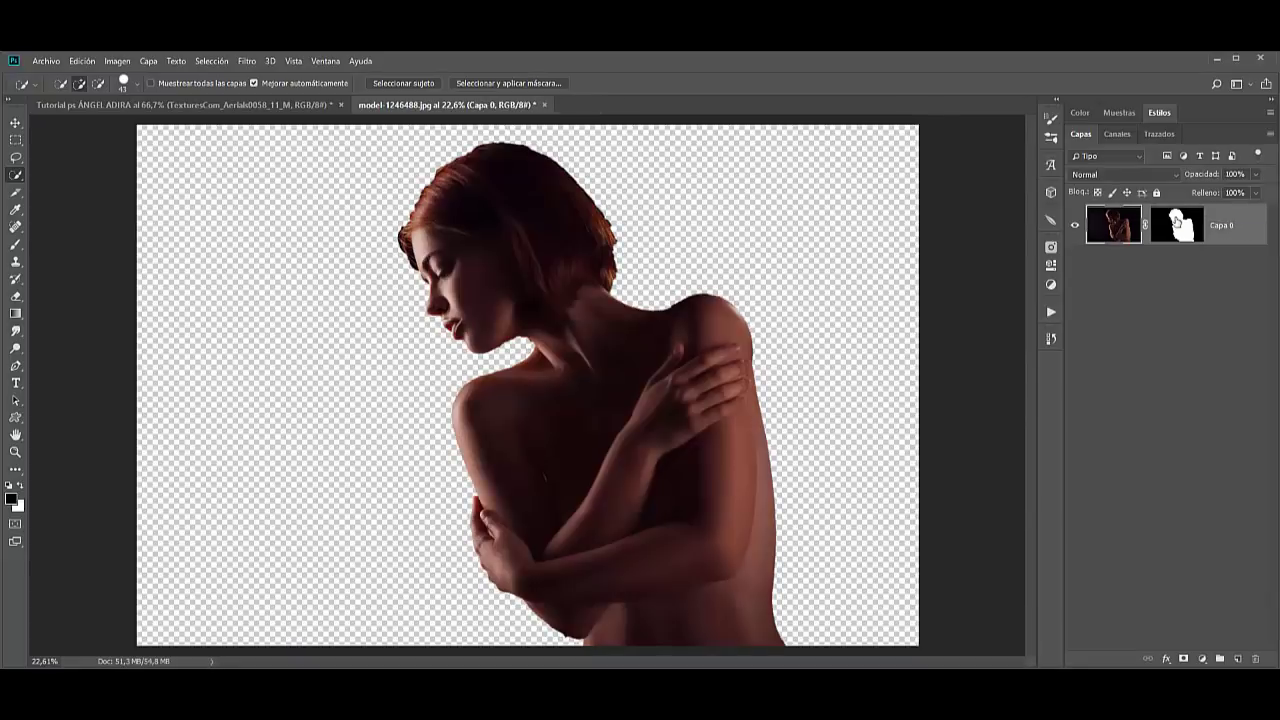
Zoom on the model's head and set up a 59%-hardness brush on Capa 0's layer mask.
click(15, 452)
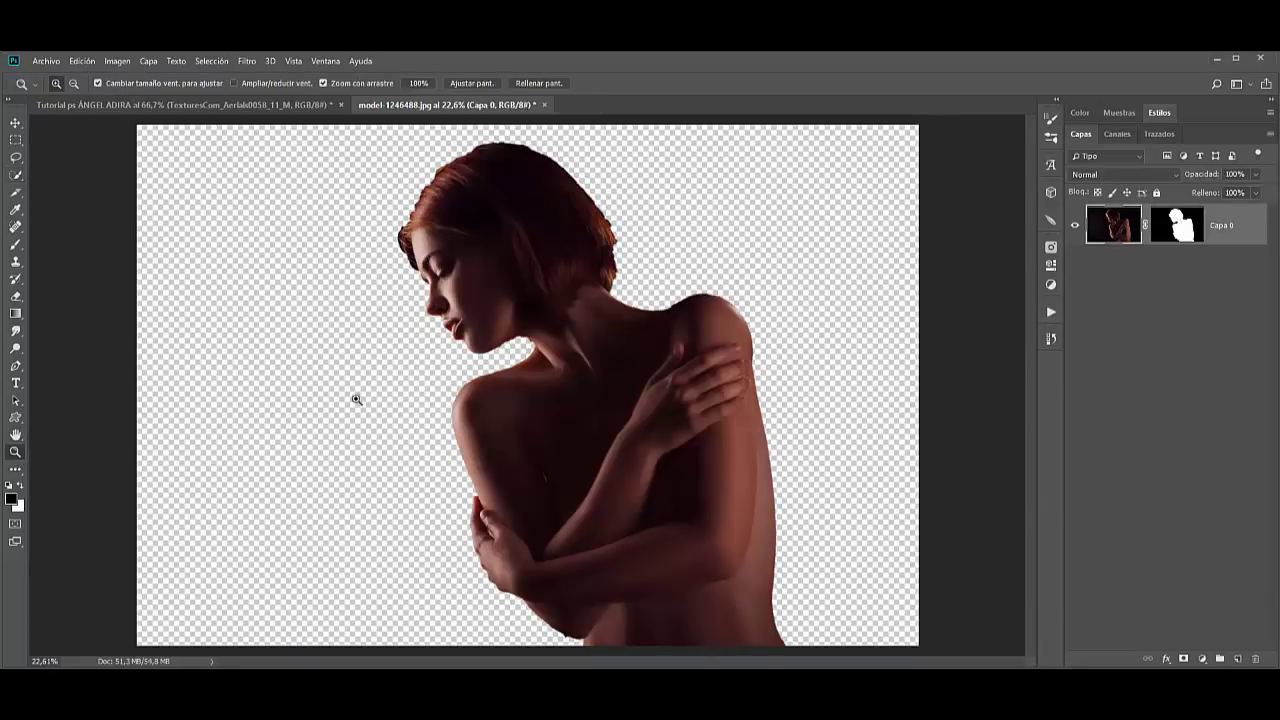
drag(571, 326, 617, 323)
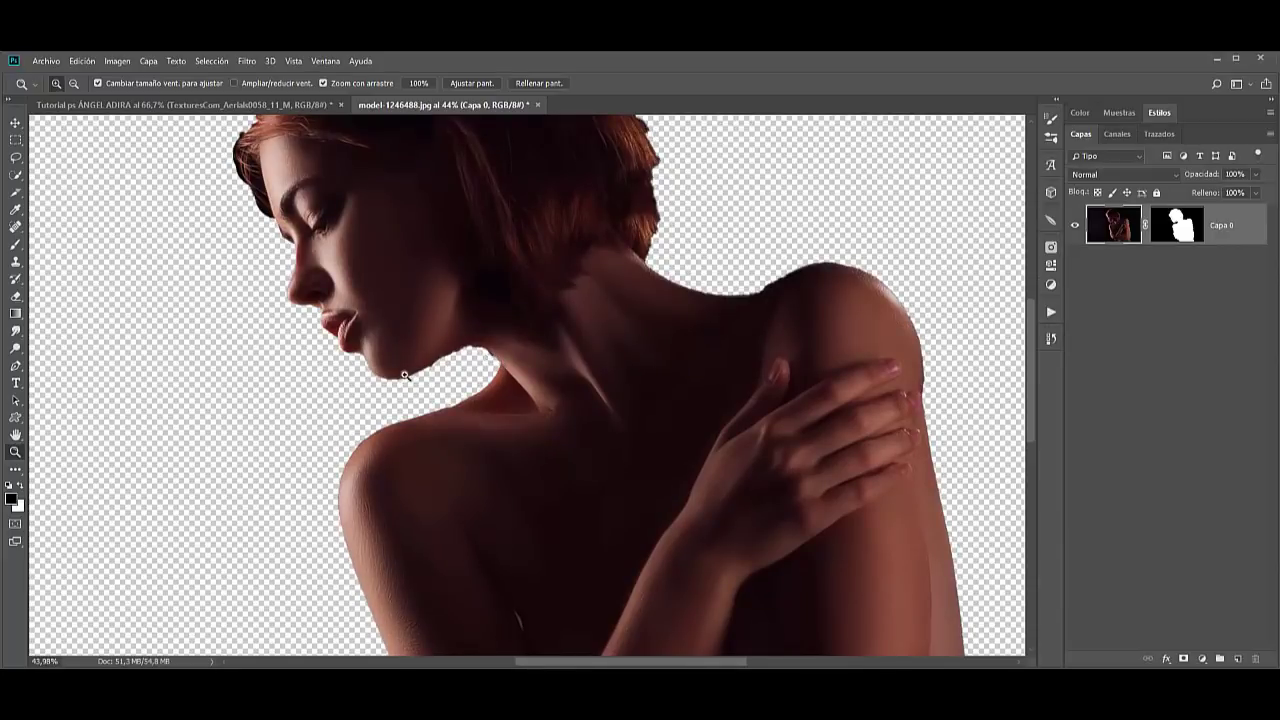
click(1181, 228)
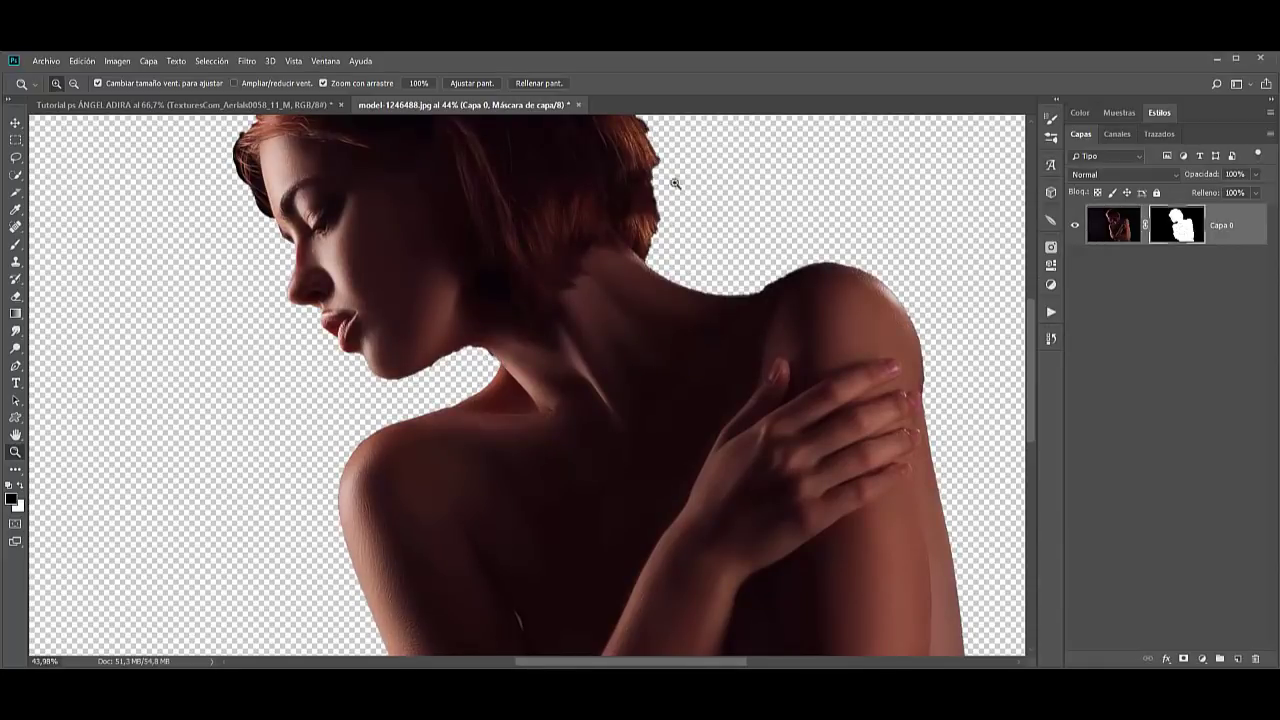
click(15, 244)
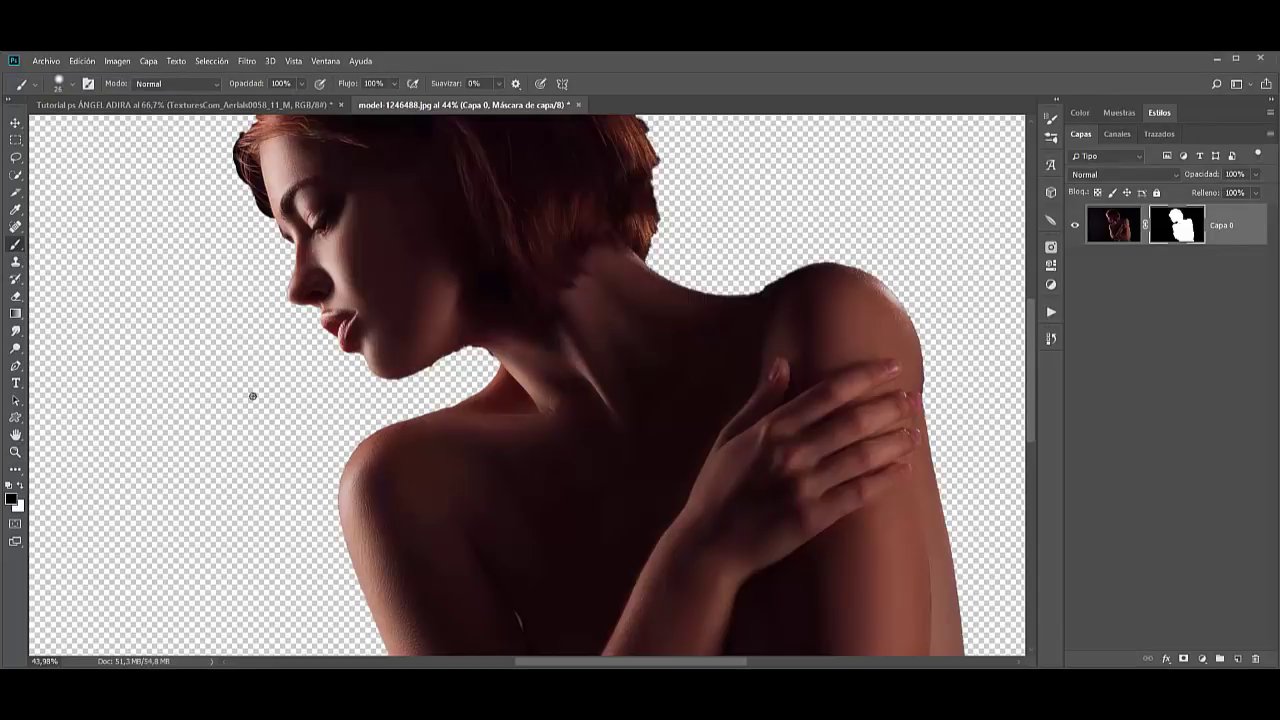
right_click(272, 371)
drag(385, 441, 401, 441)
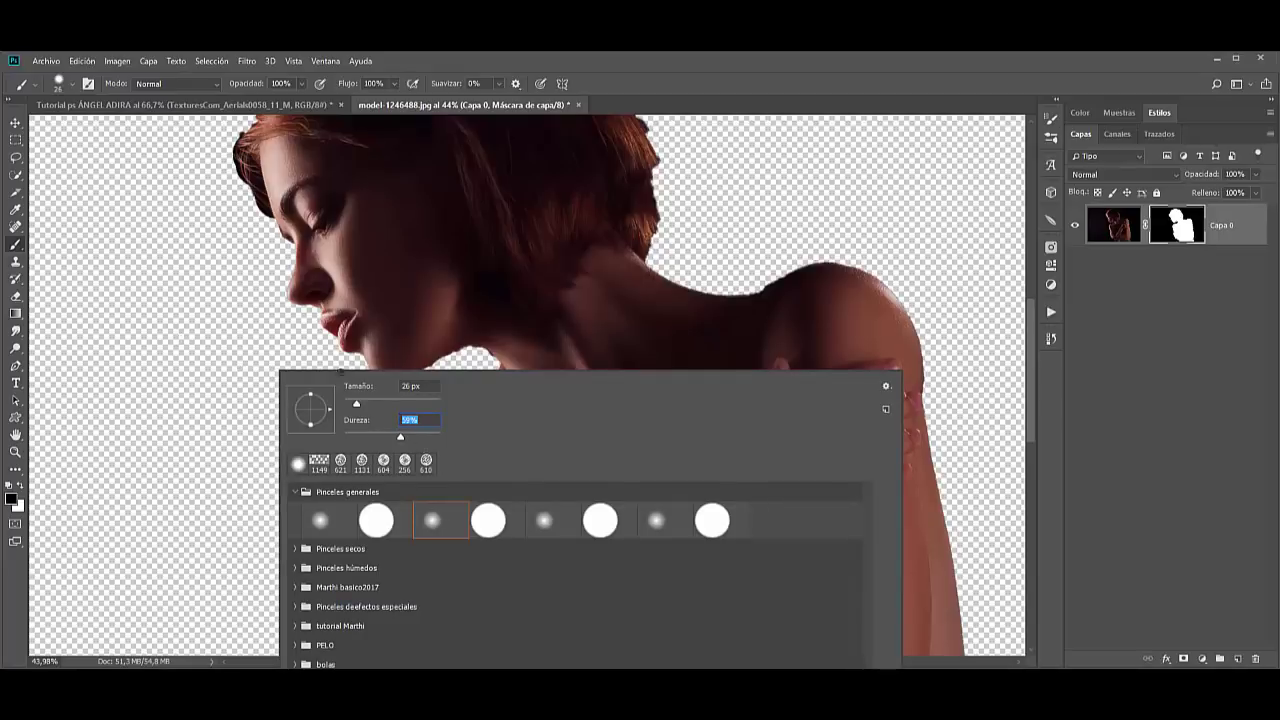
click(485, 361)
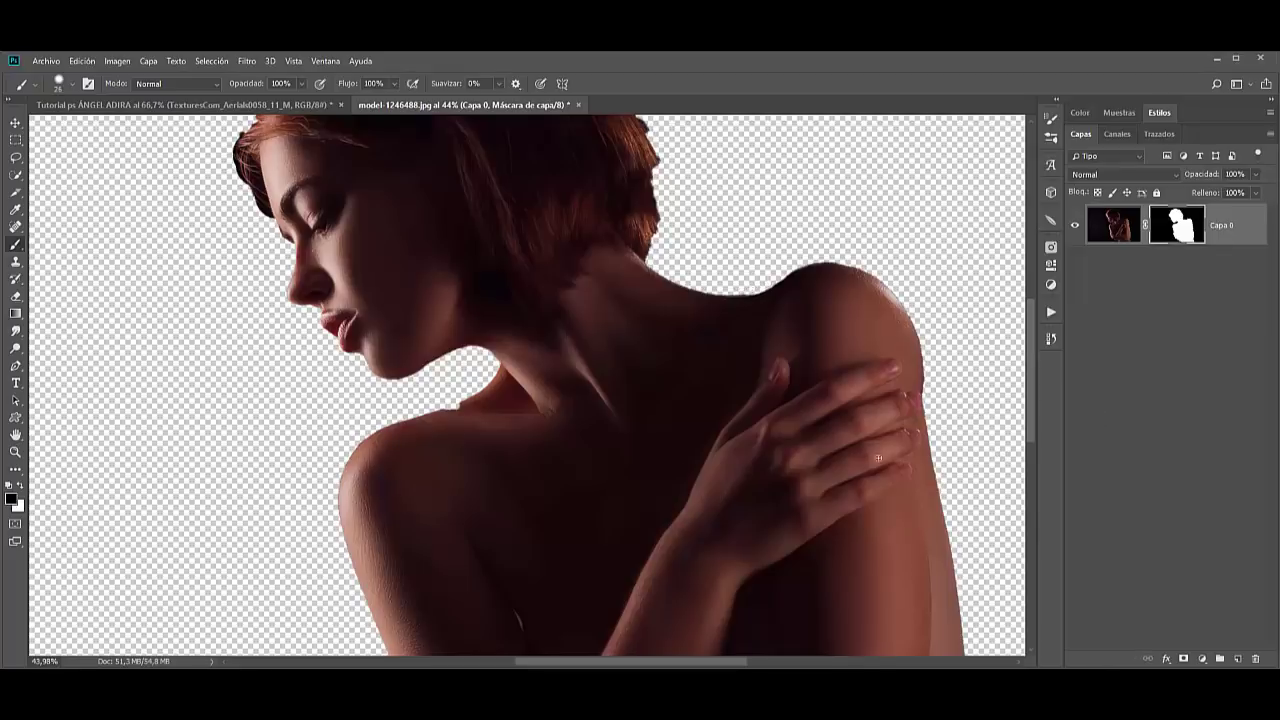
Touch up the mask in white, then load the mask's outline as a selection.
drag(635, 609, 585, 233)
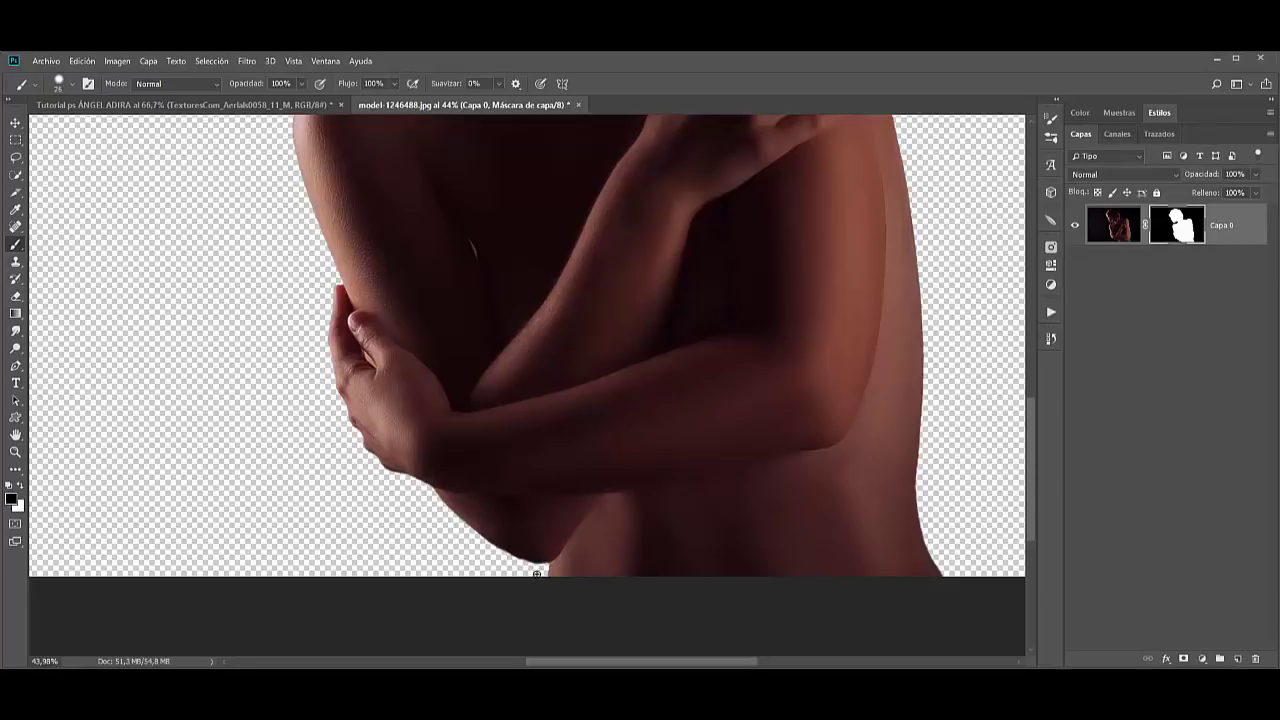
key(ctrl+0)
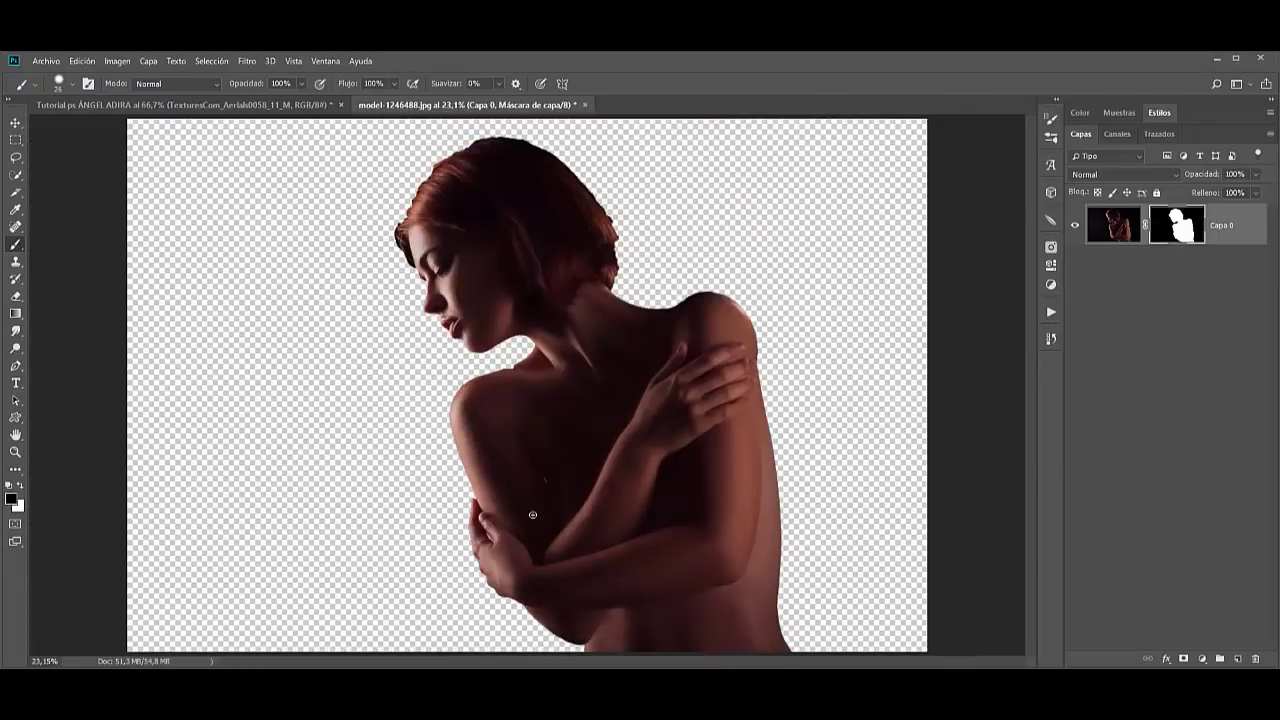
click(15, 452)
mouse_move(512, 360)
mouse_down()
mouse_move(547, 343)
mouse_move(511, 380)
mouse_up()
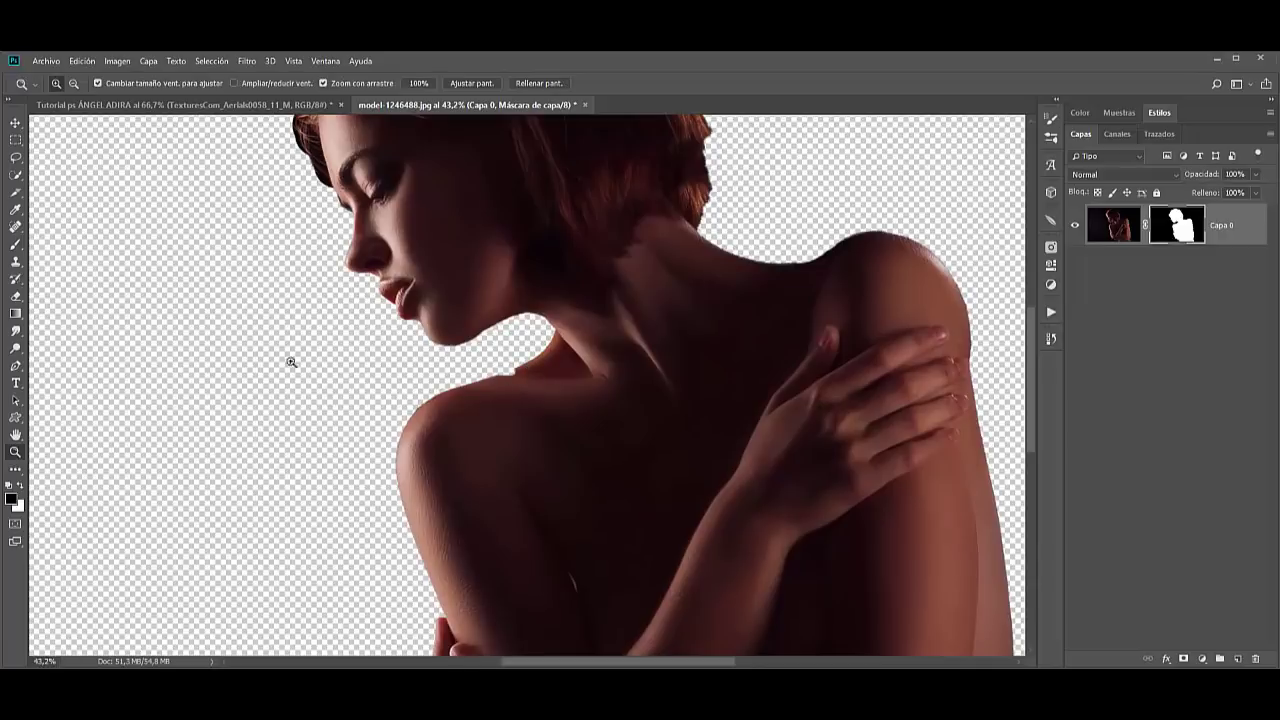
click(16, 246)
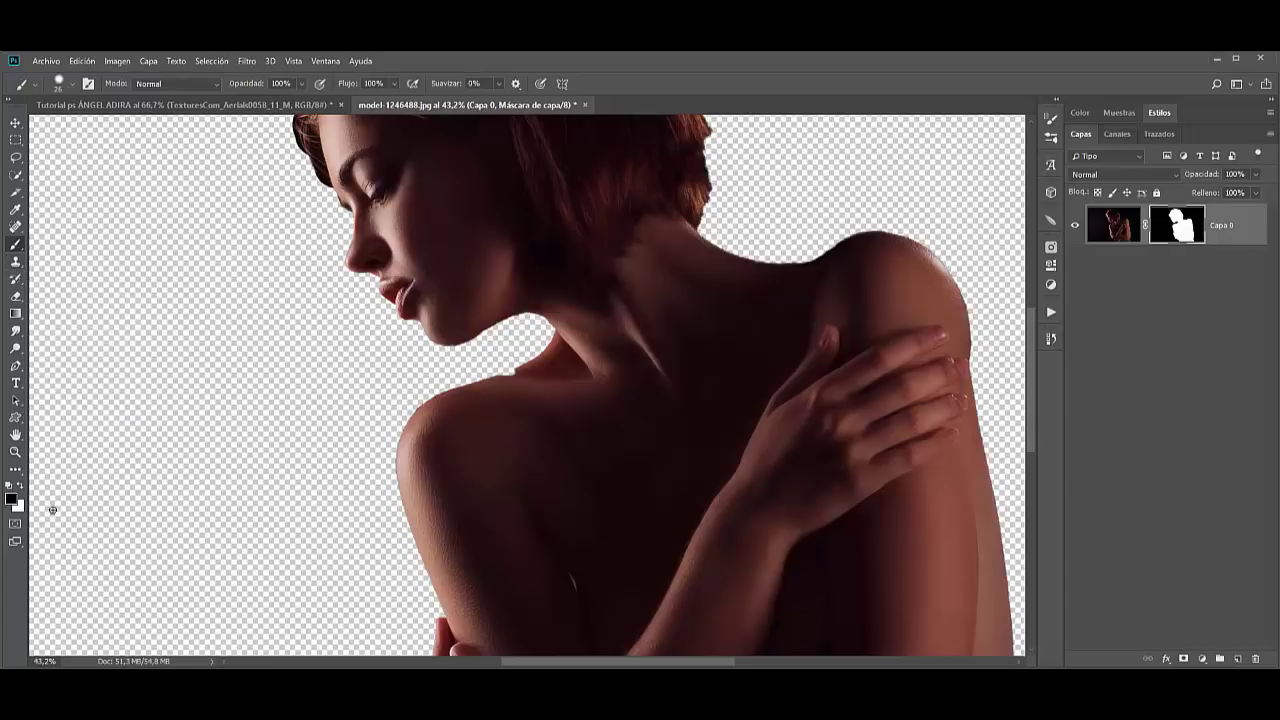
key(x)
key(ctrl+0)
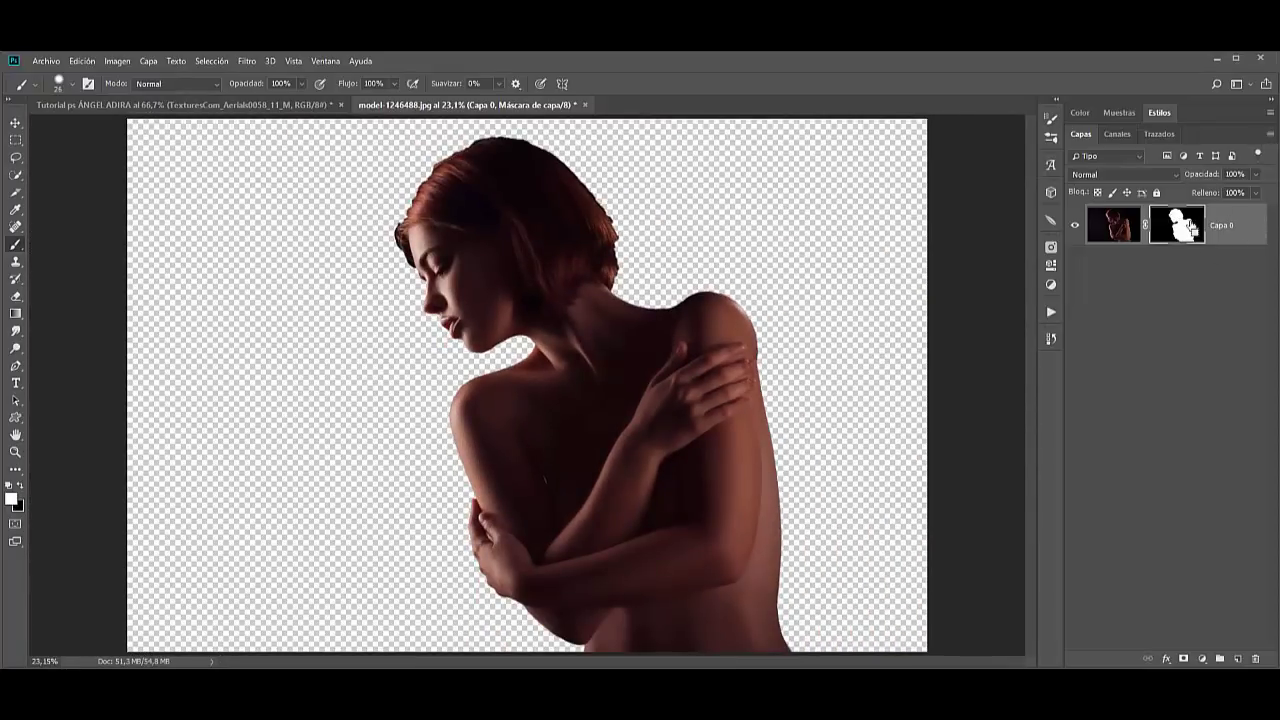
ctrl+click(1190, 228)
In Select and Mask, refine the hair edges along the top, top-left and right.
click(209, 61)
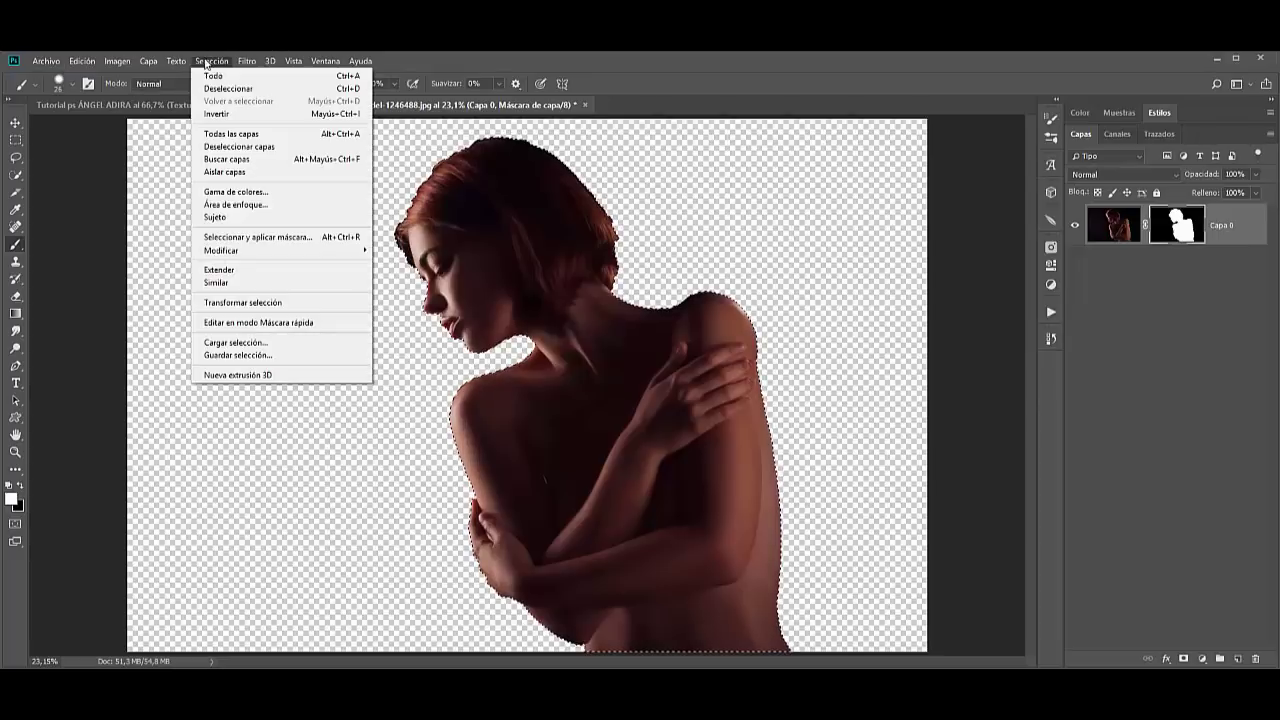
click(254, 238)
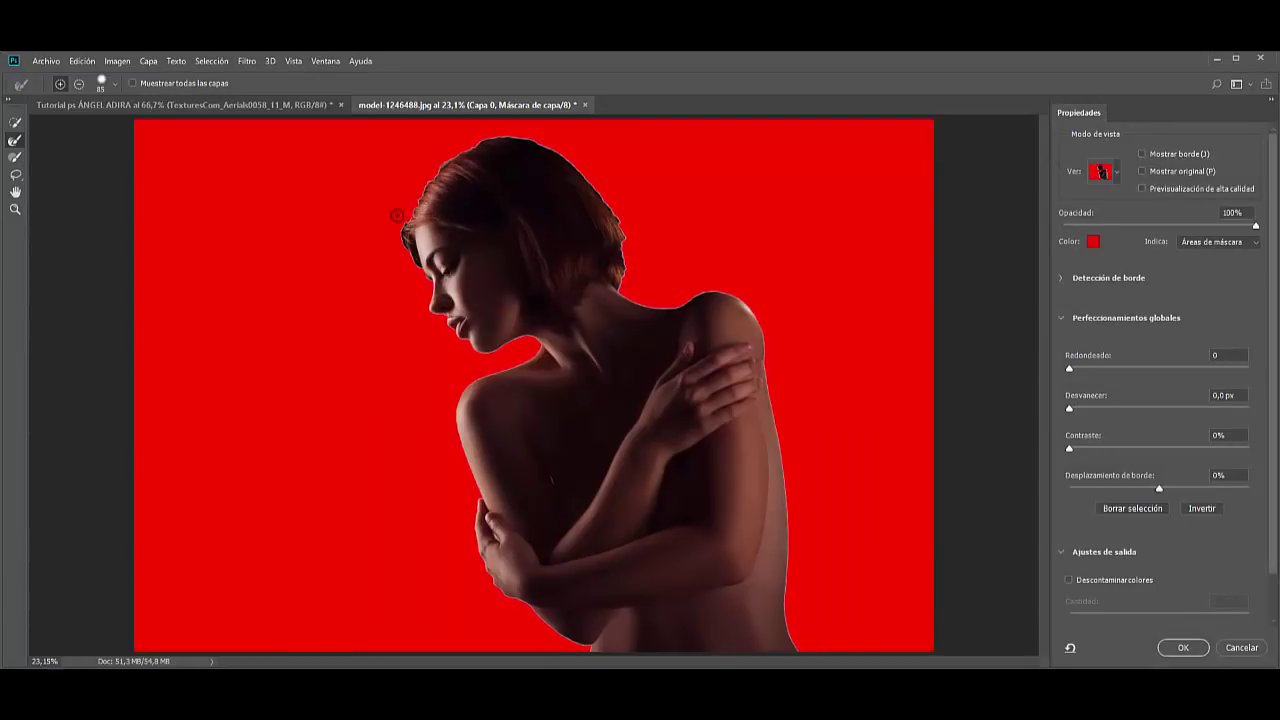
drag(401, 218, 401, 232)
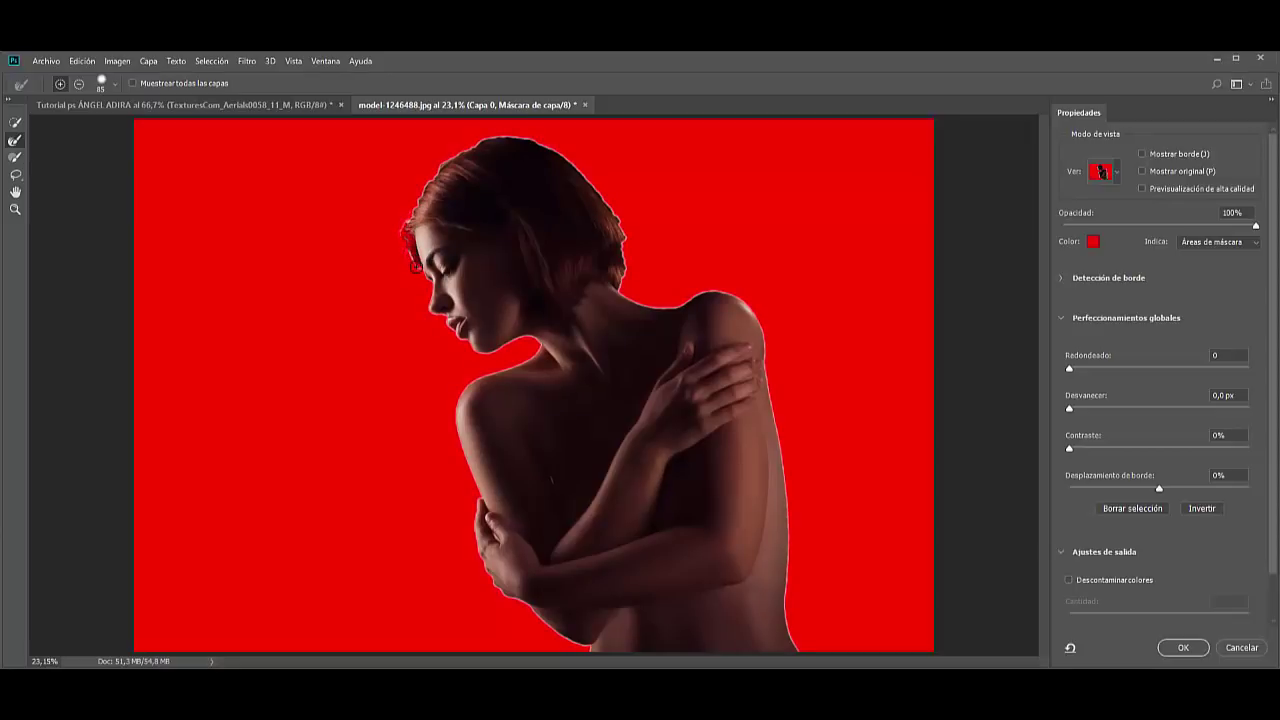
drag(416, 192, 494, 137)
mouse_move(538, 143)
mouse_down()
mouse_move(610, 200)
mouse_move(585, 175)
mouse_move(626, 246)
mouse_move(624, 285)
mouse_up()
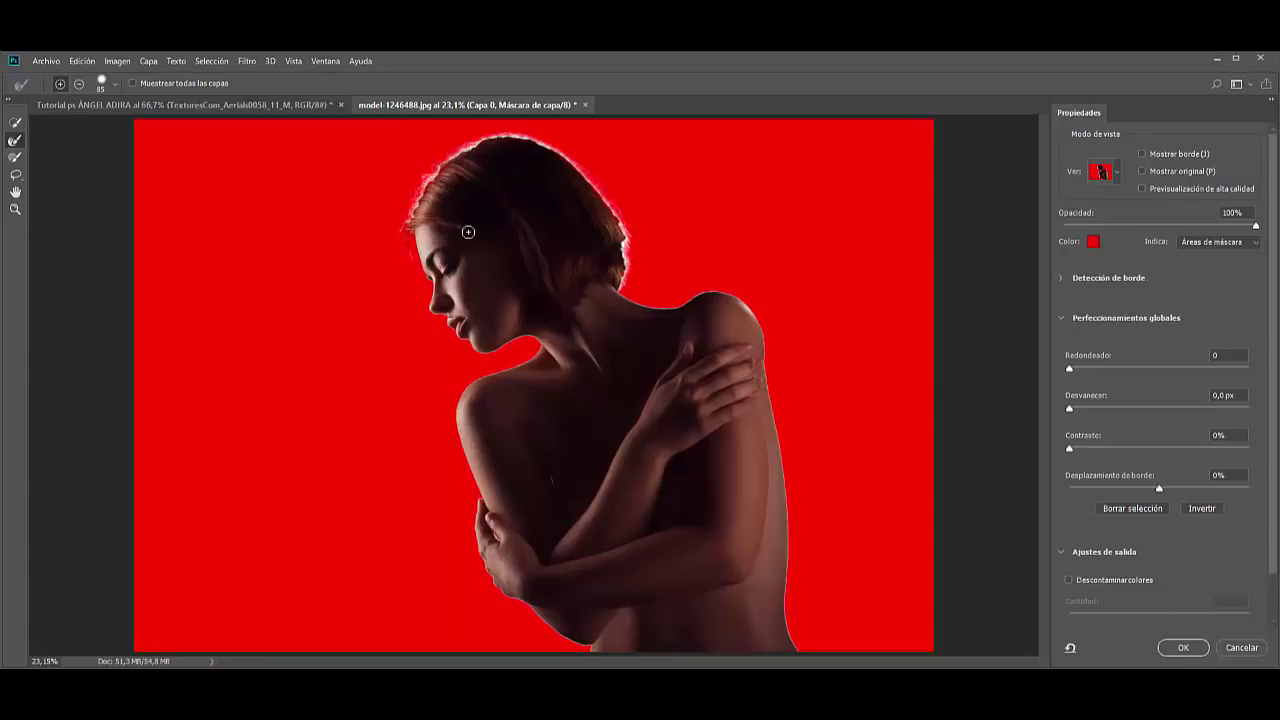
Keep the overlay view, enable Decontaminate Colors, and output to a new layer with mask.
click(1118, 174)
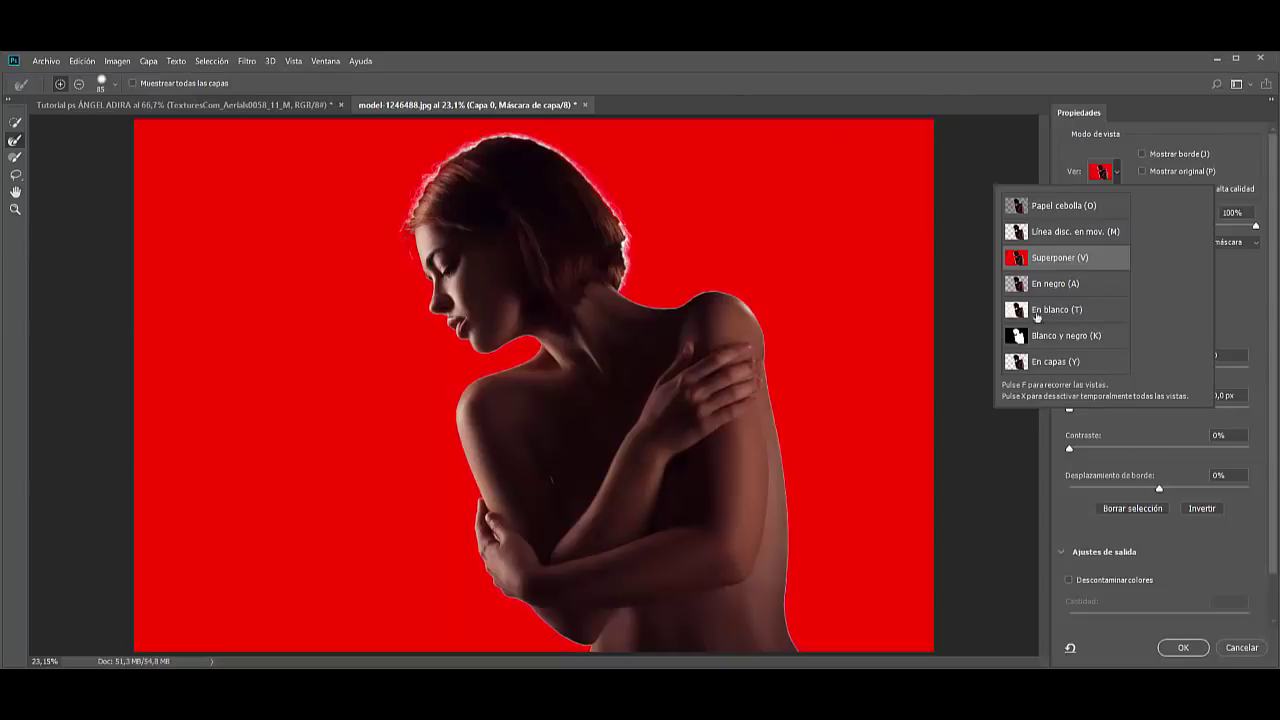
click(1060, 257)
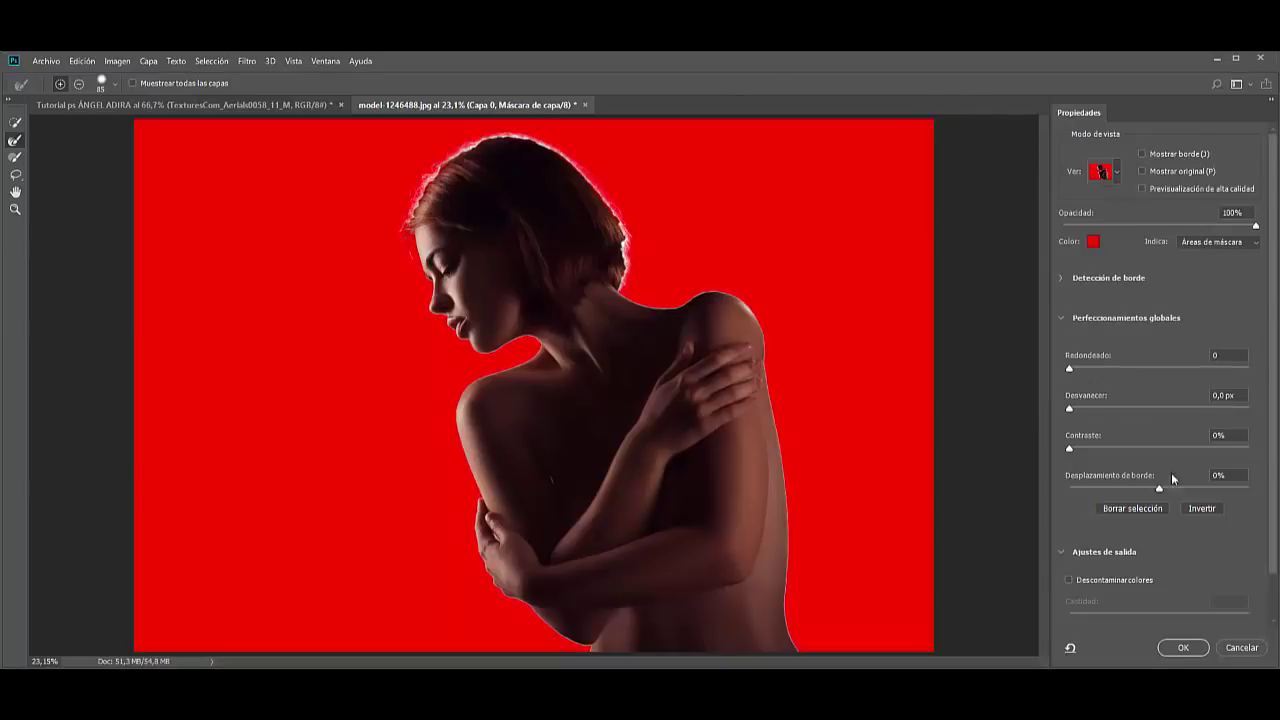
click(1069, 580)
scroll(1245, 610, down, 2)
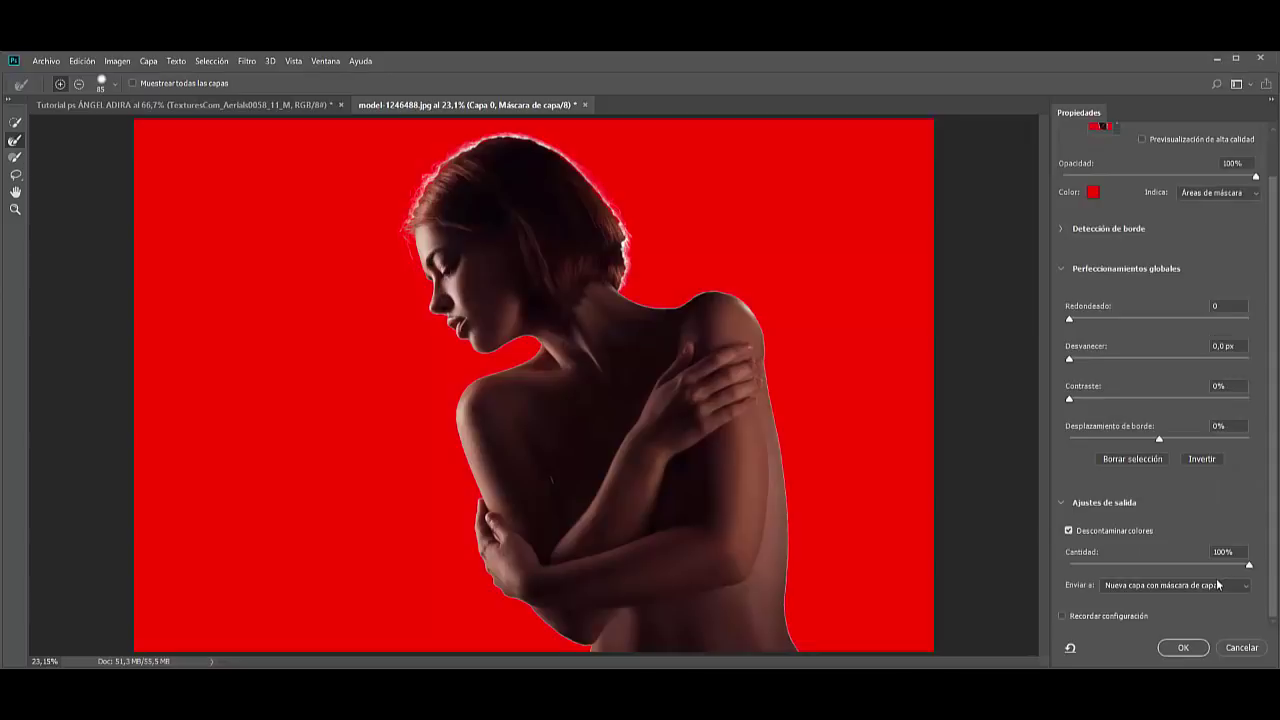
click(1178, 647)
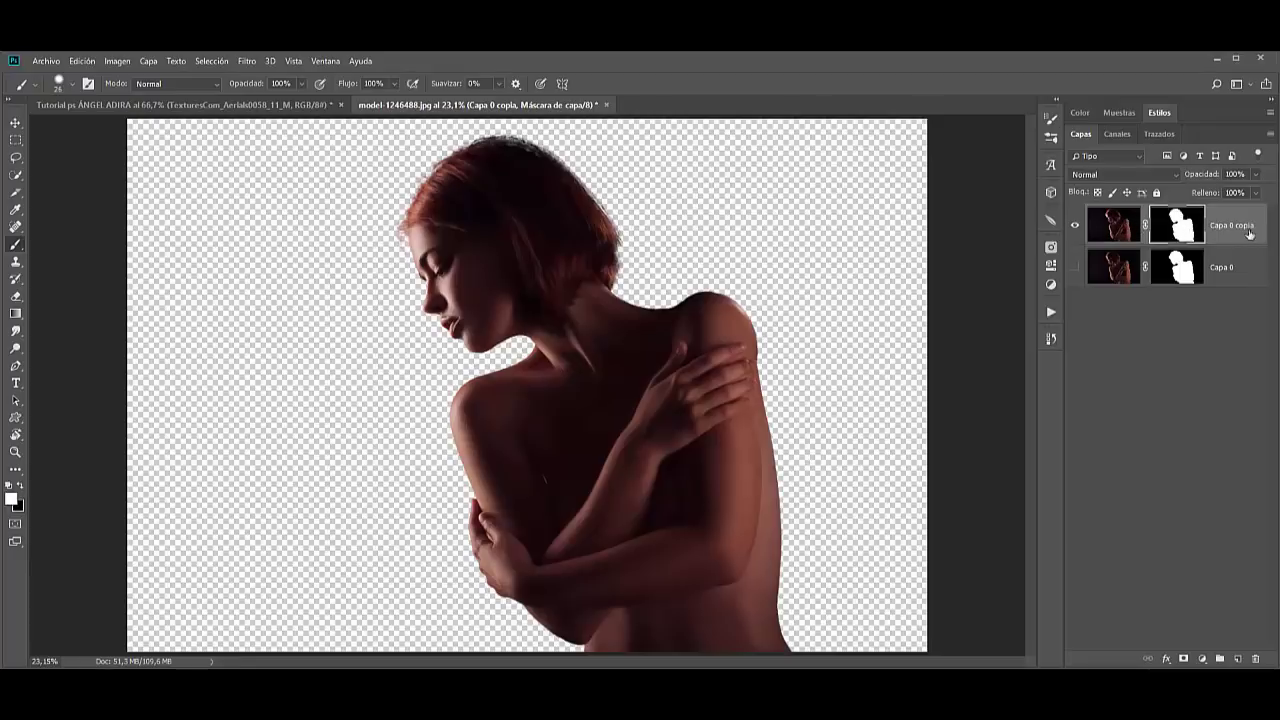
Apply the copy's layer mask, select the figure, and paste it into the angel composite.
right_click(1183, 233)
click(1120, 266)
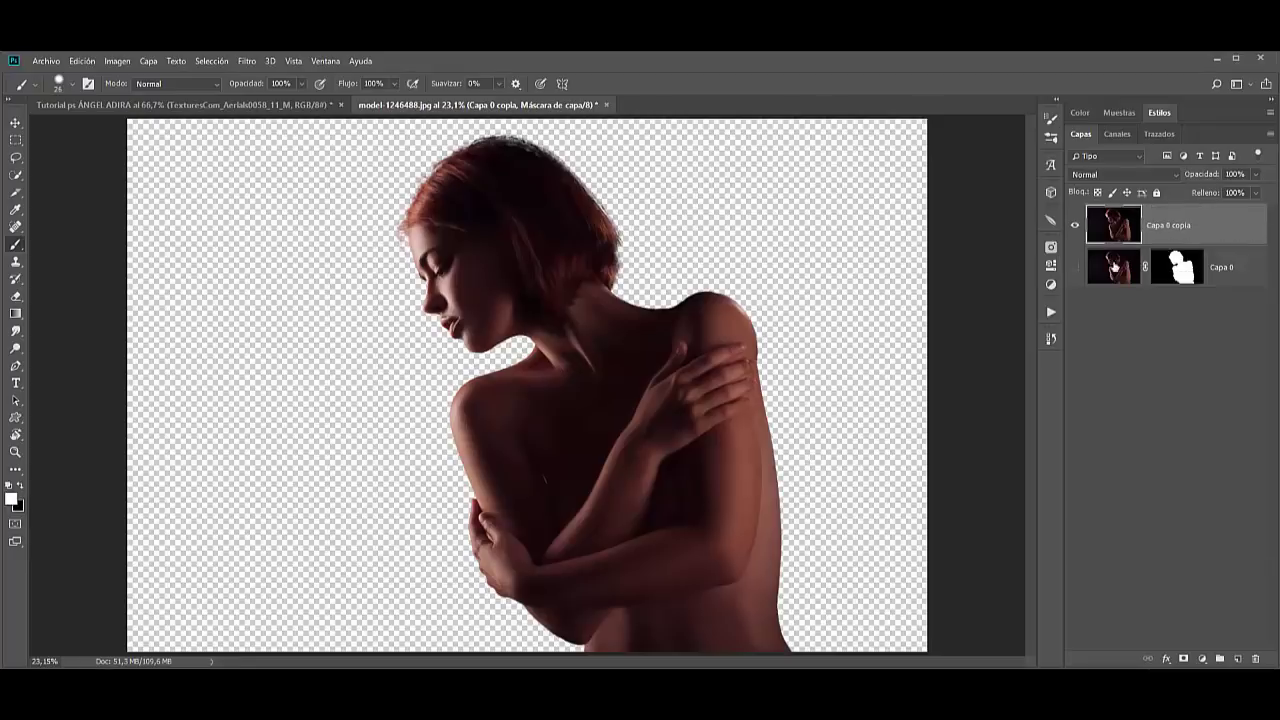
ctrl+click(1113, 228)
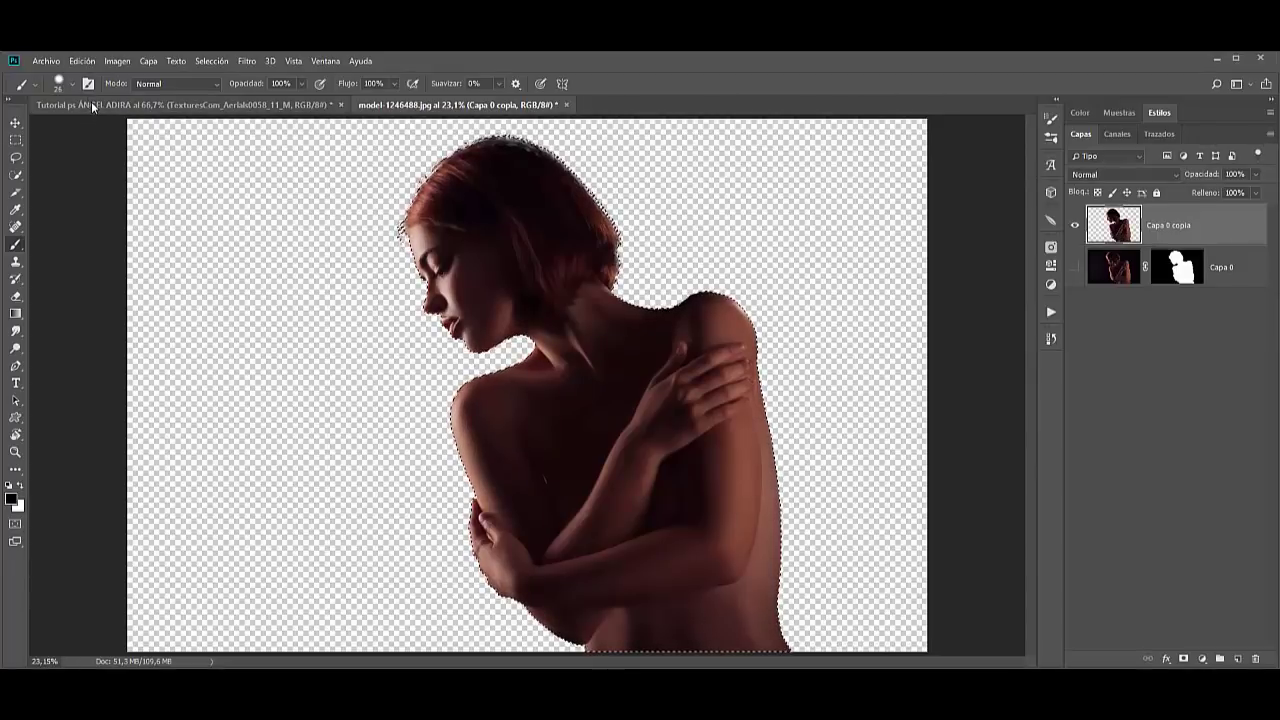
click(196, 105)
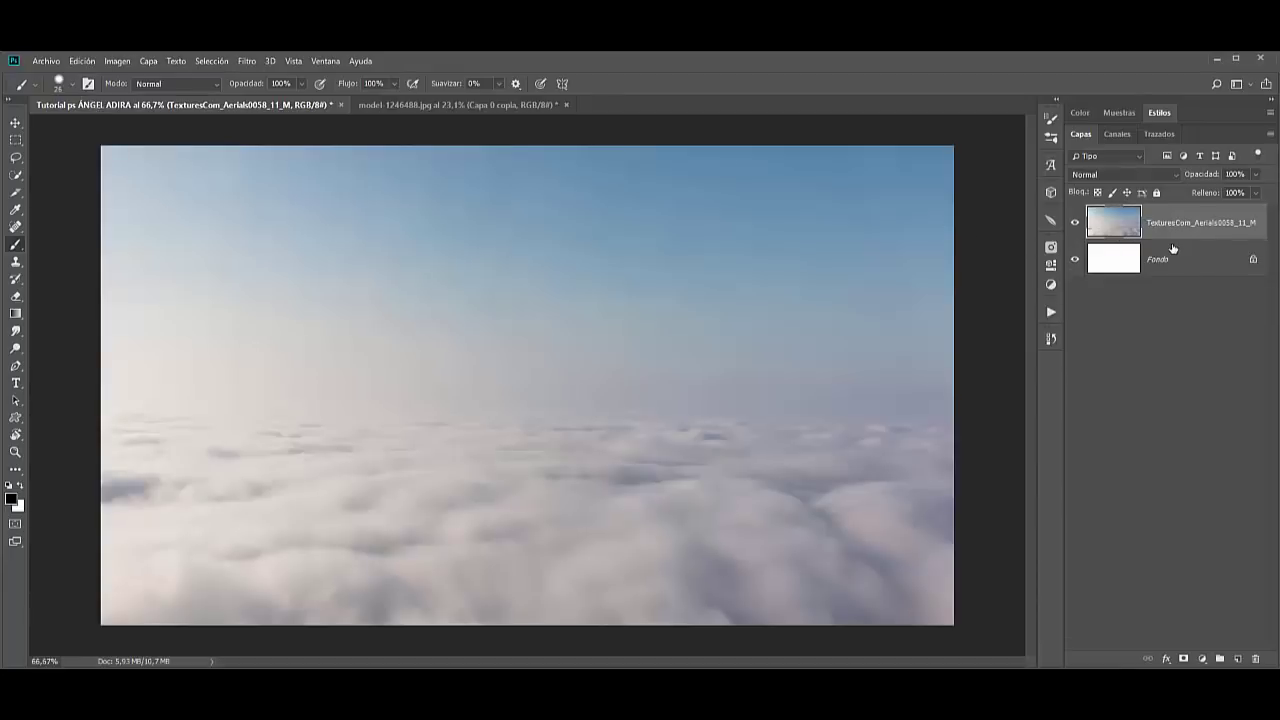
key(ctrl+v)
Scale the pasted model proportionally to about 29% and position her over the clouds.
key(ctrl+t)
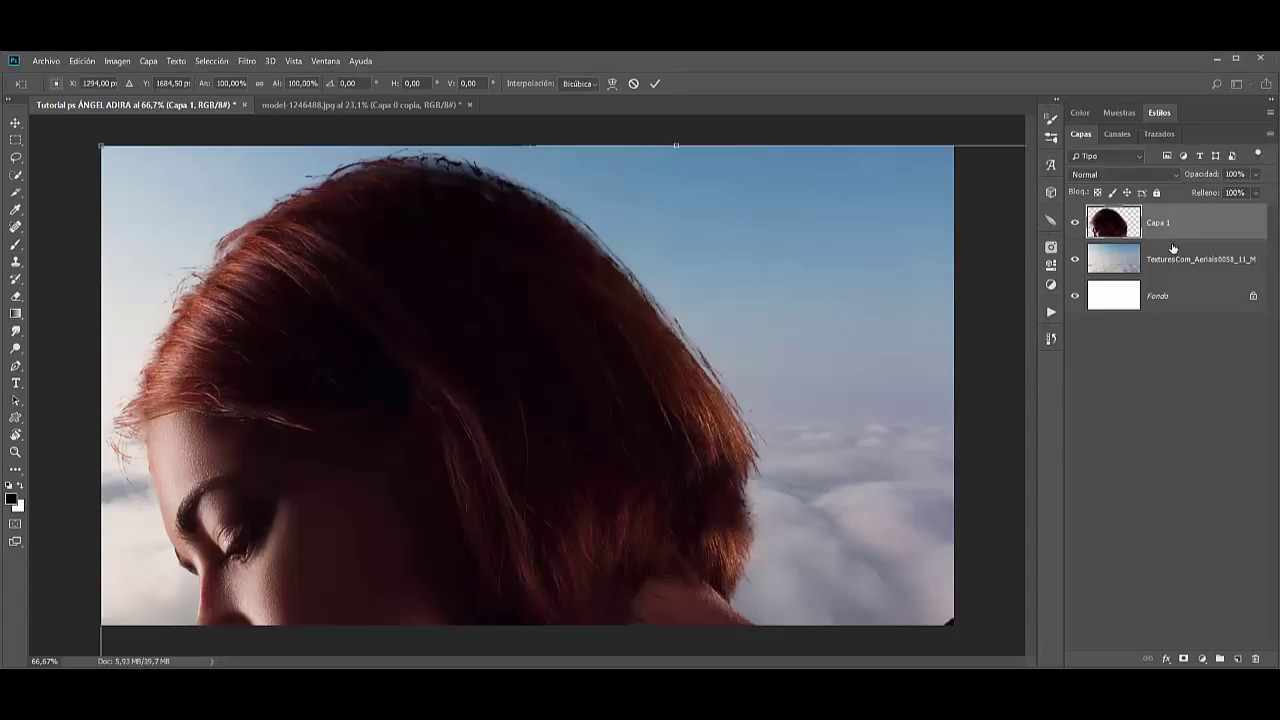
click(259, 84)
drag(278, 86, 236, 100)
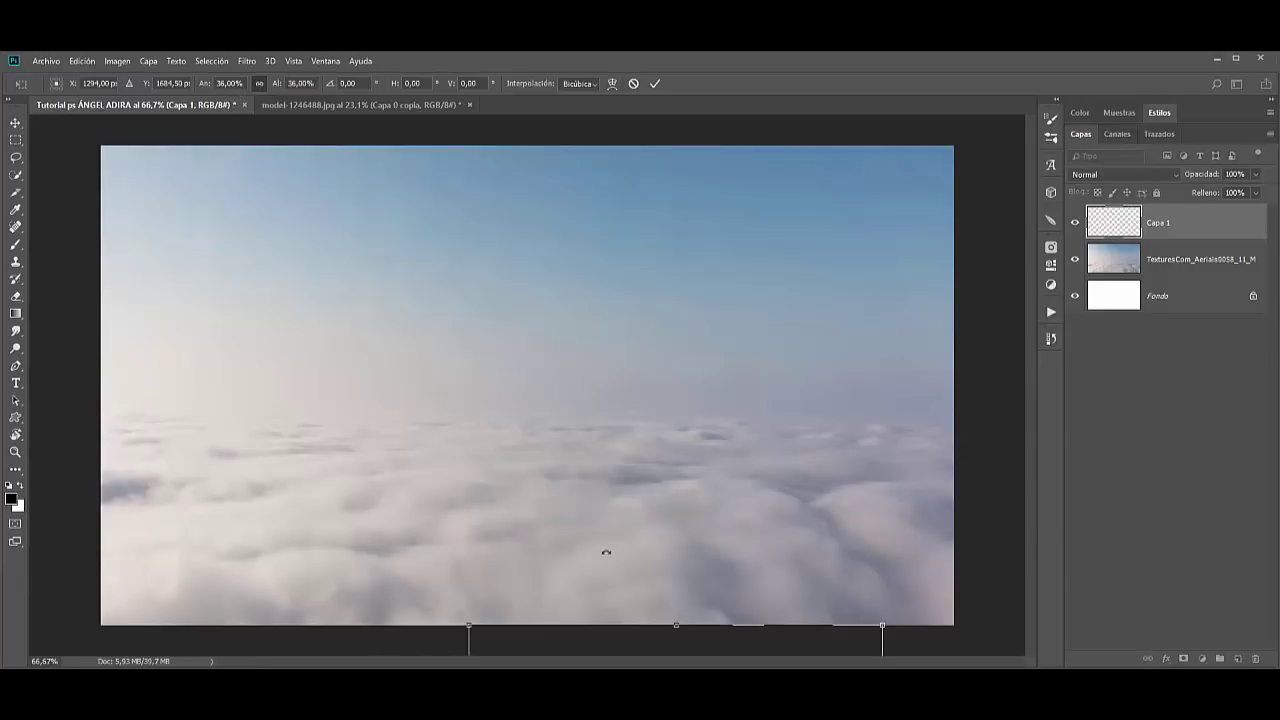
drag(606, 643, 551, 178)
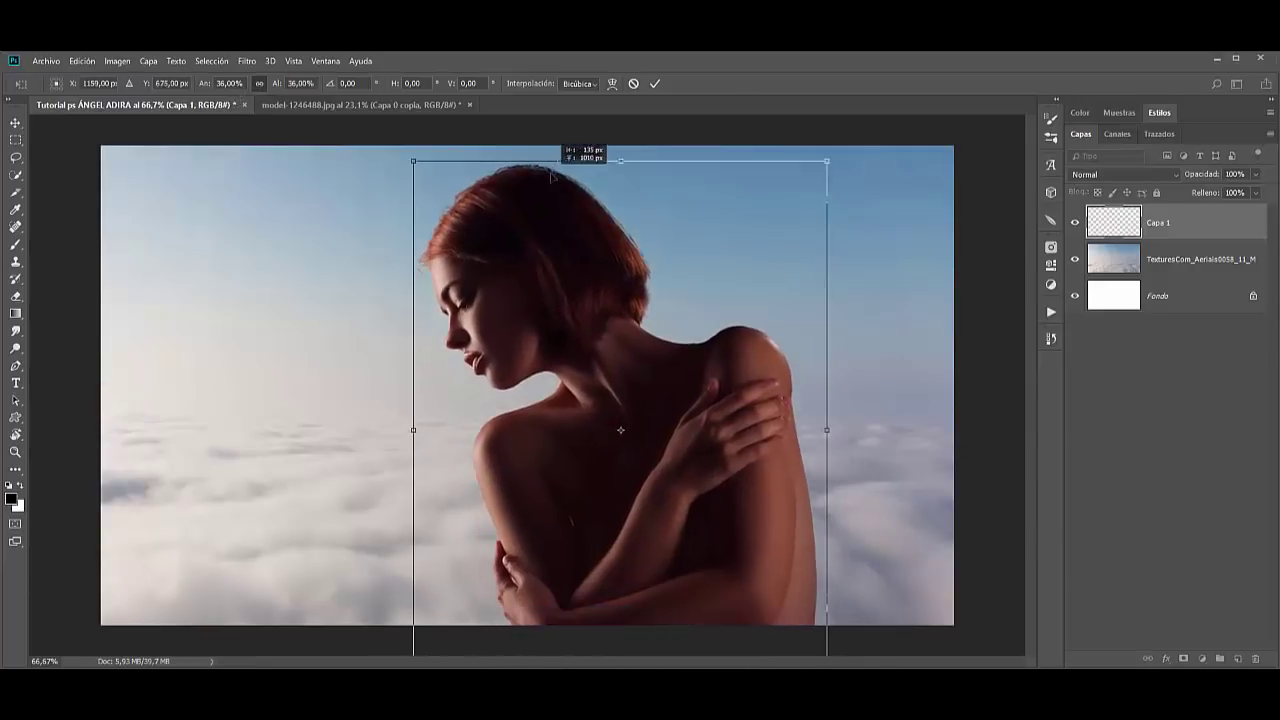
drag(827, 158, 745, 266)
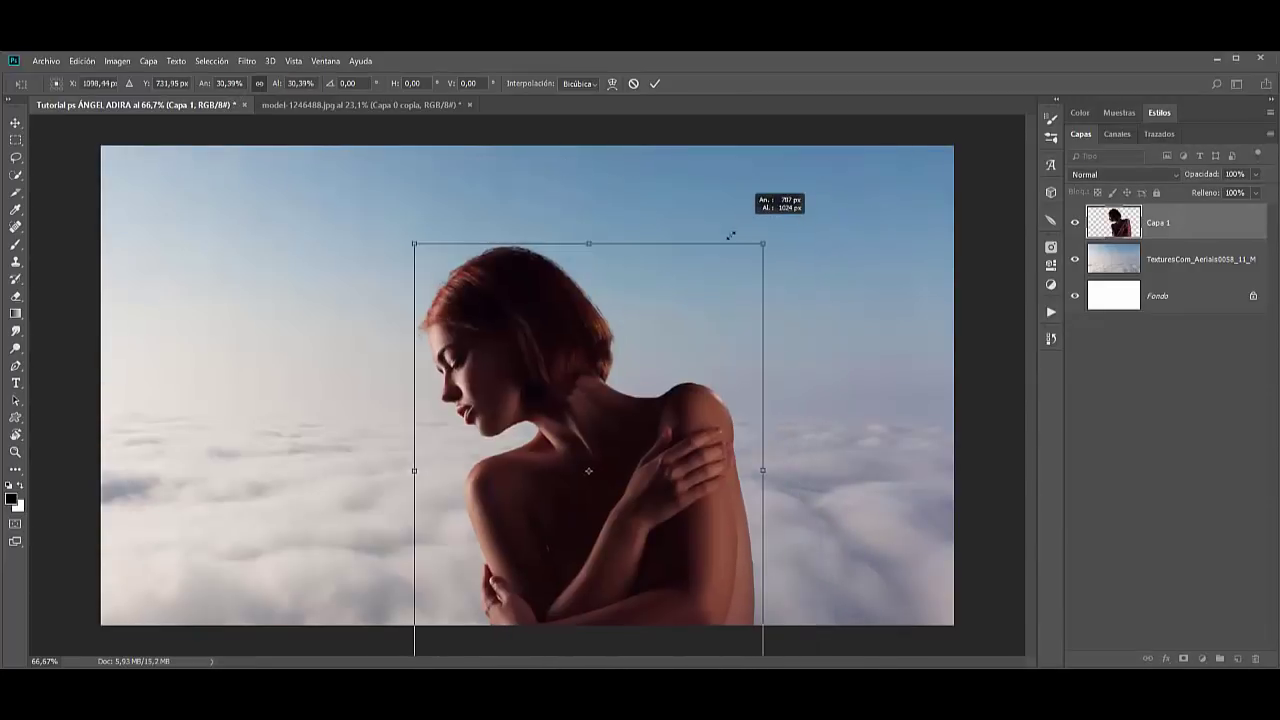
drag(694, 372, 651, 446)
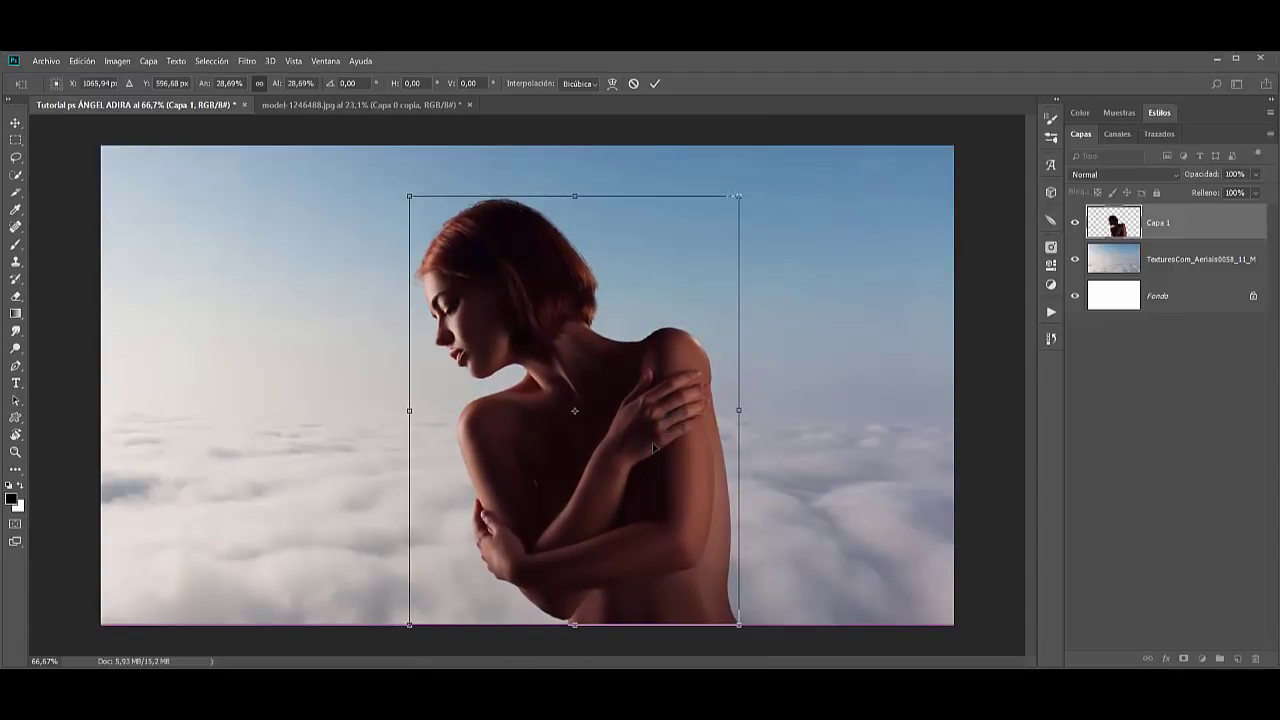
click(655, 84)
key(b)
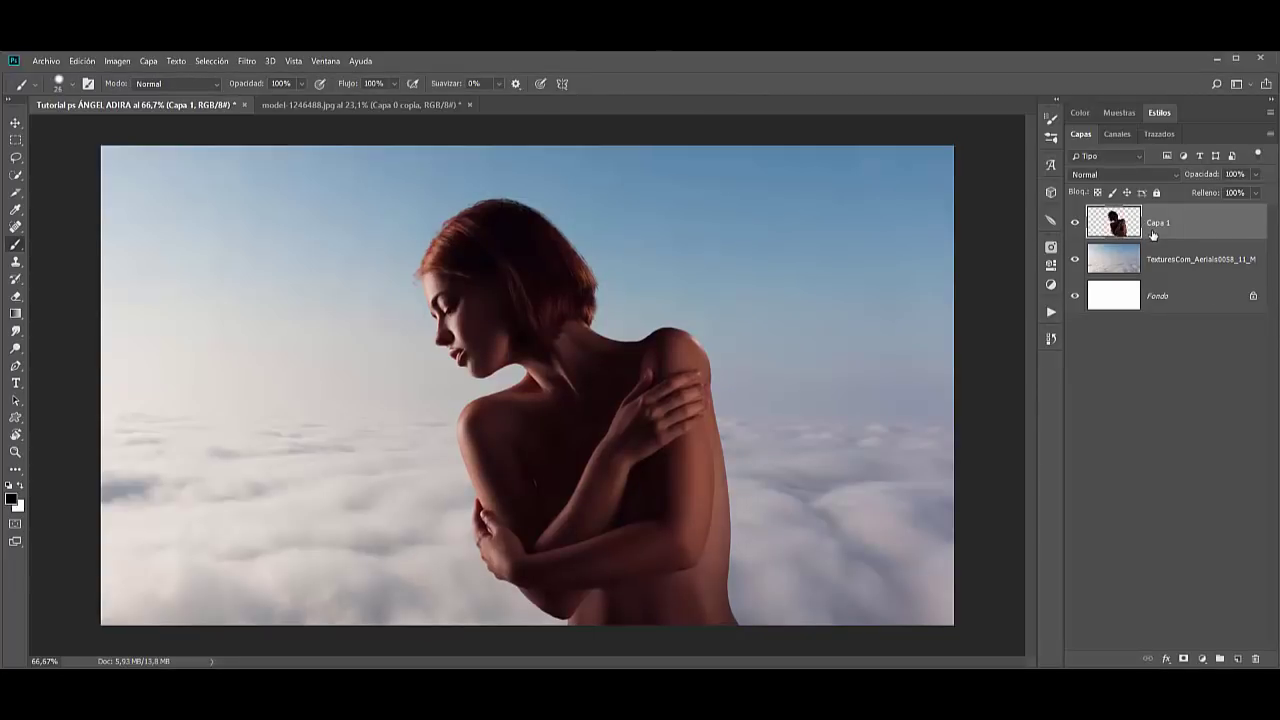
Add a Curves adjustment clipped to the model to adjust her brightness.
click(1203, 659)
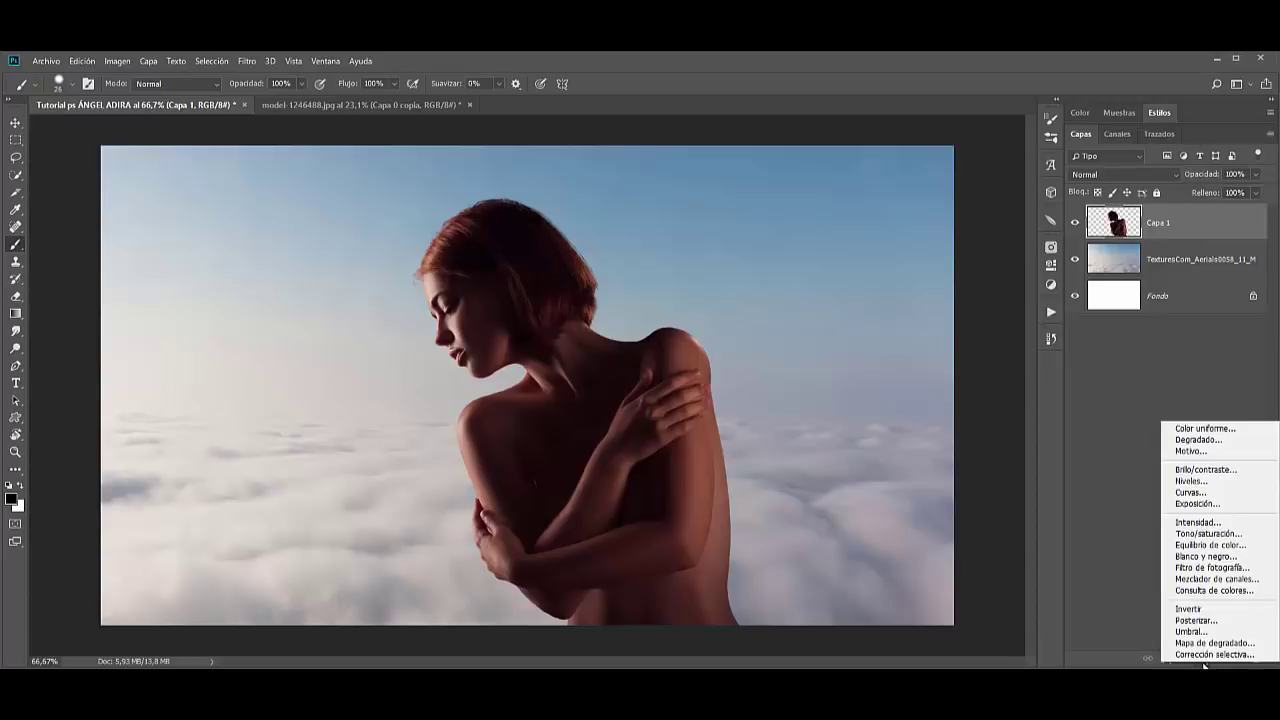
click(1218, 492)
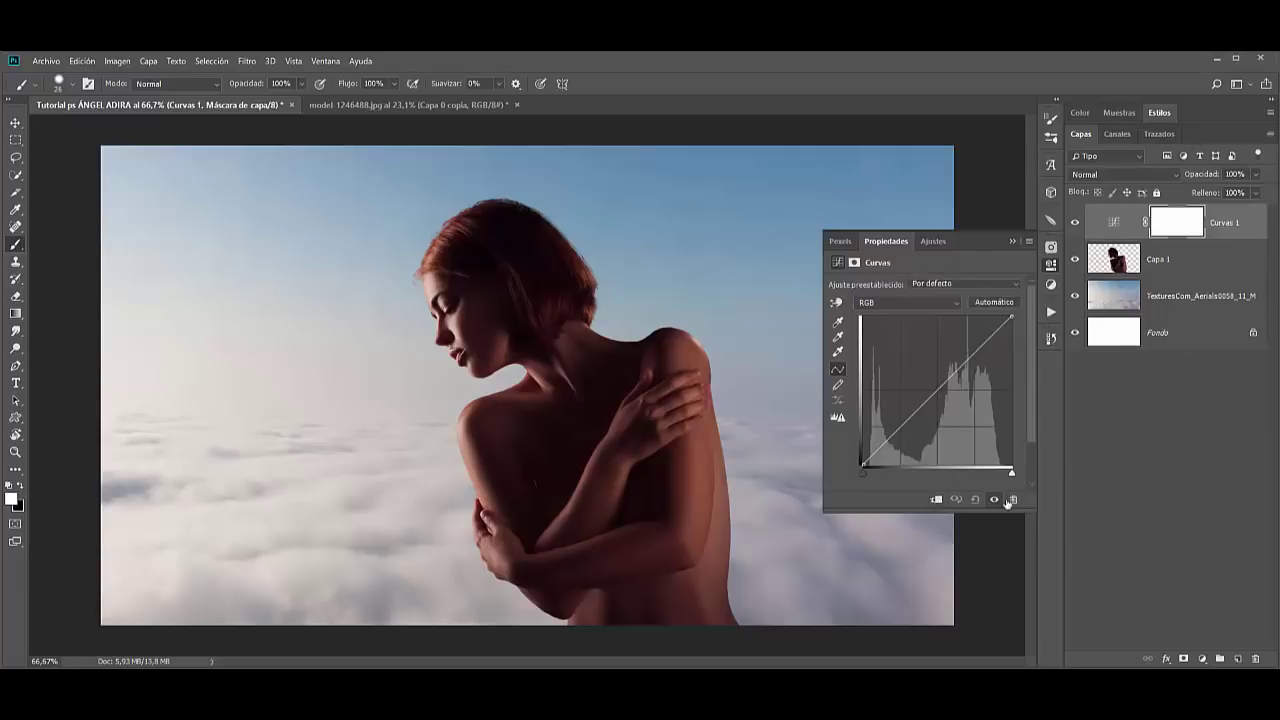
click(938, 500)
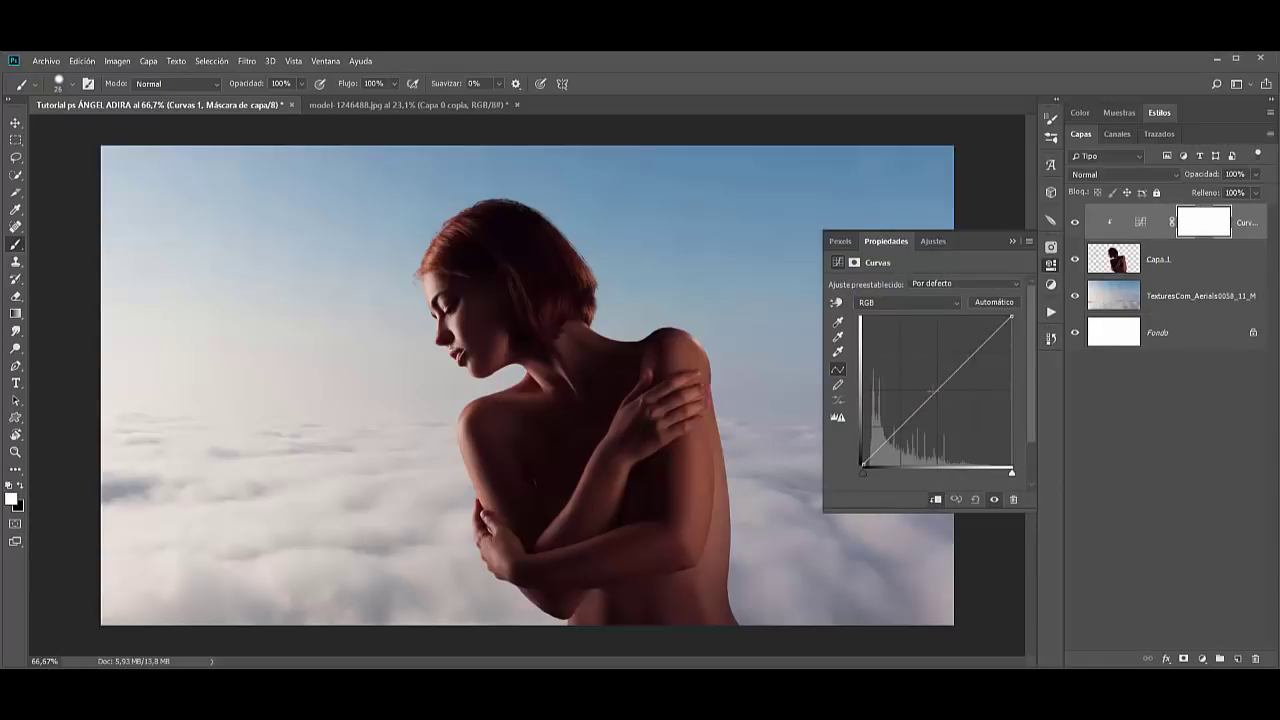
drag(931, 394, 912, 375)
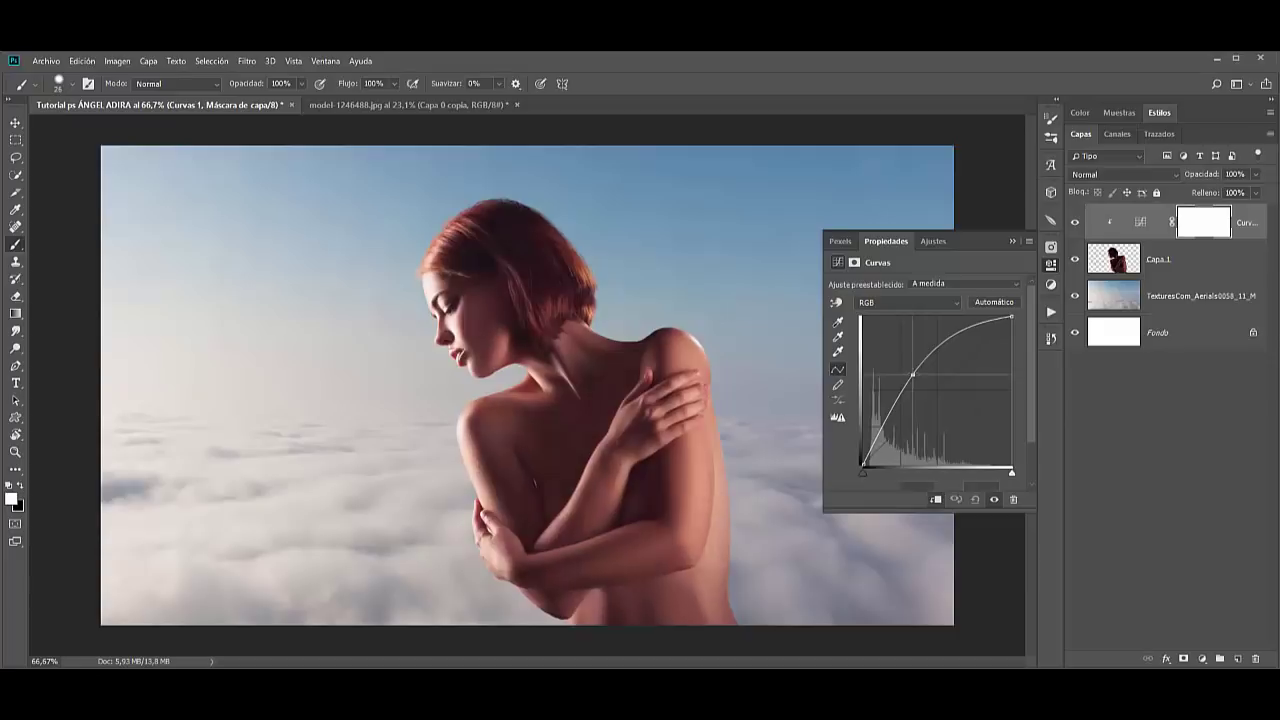
drag(912, 375, 912, 378)
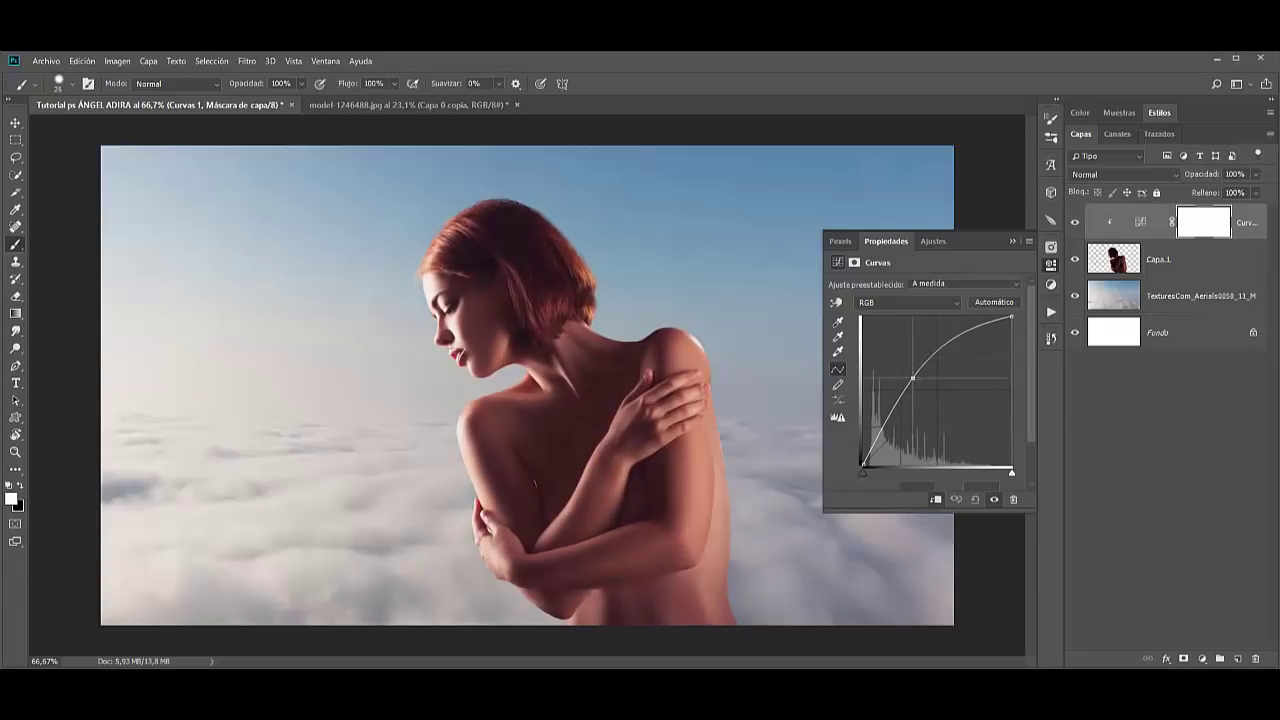
Add a clipped Hue/Saturation adjustment that lowers the model's saturation.
click(1203, 661)
click(1197, 528)
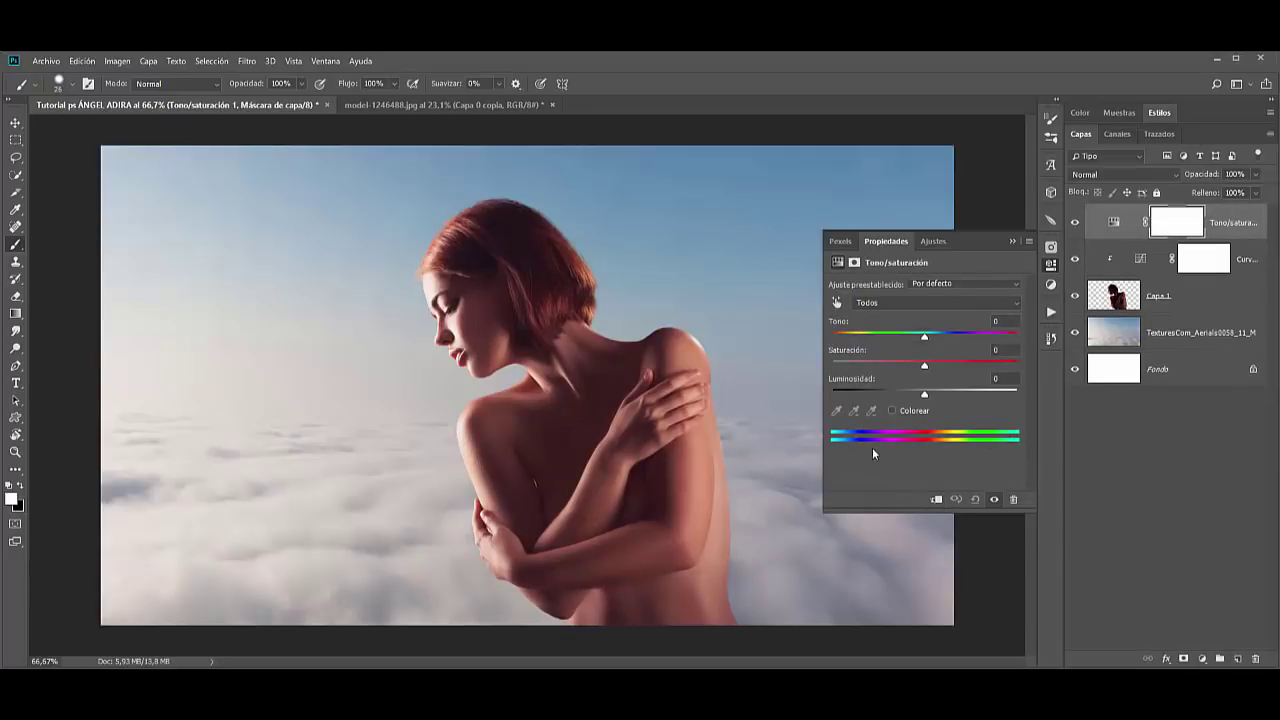
click(937, 499)
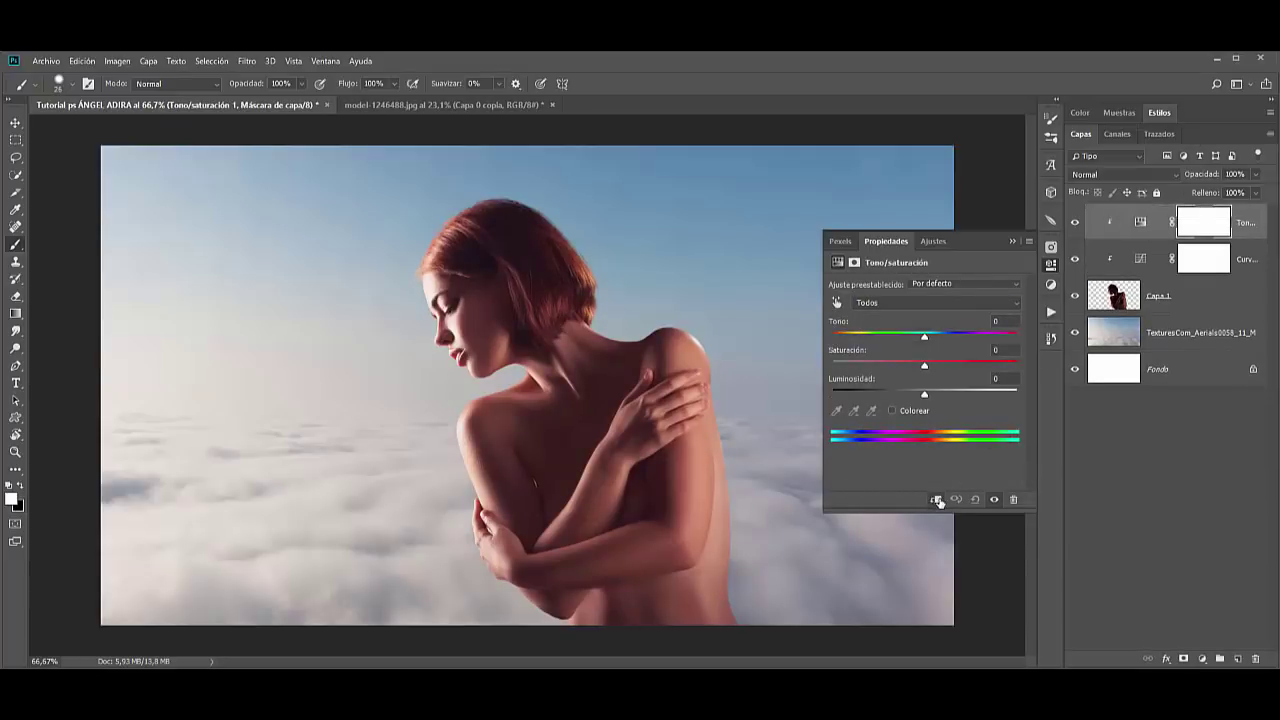
drag(924, 367, 903, 367)
Add a clipped Brightness/Contrast layer with brightness -1 and contrast 16.
click(1203, 659)
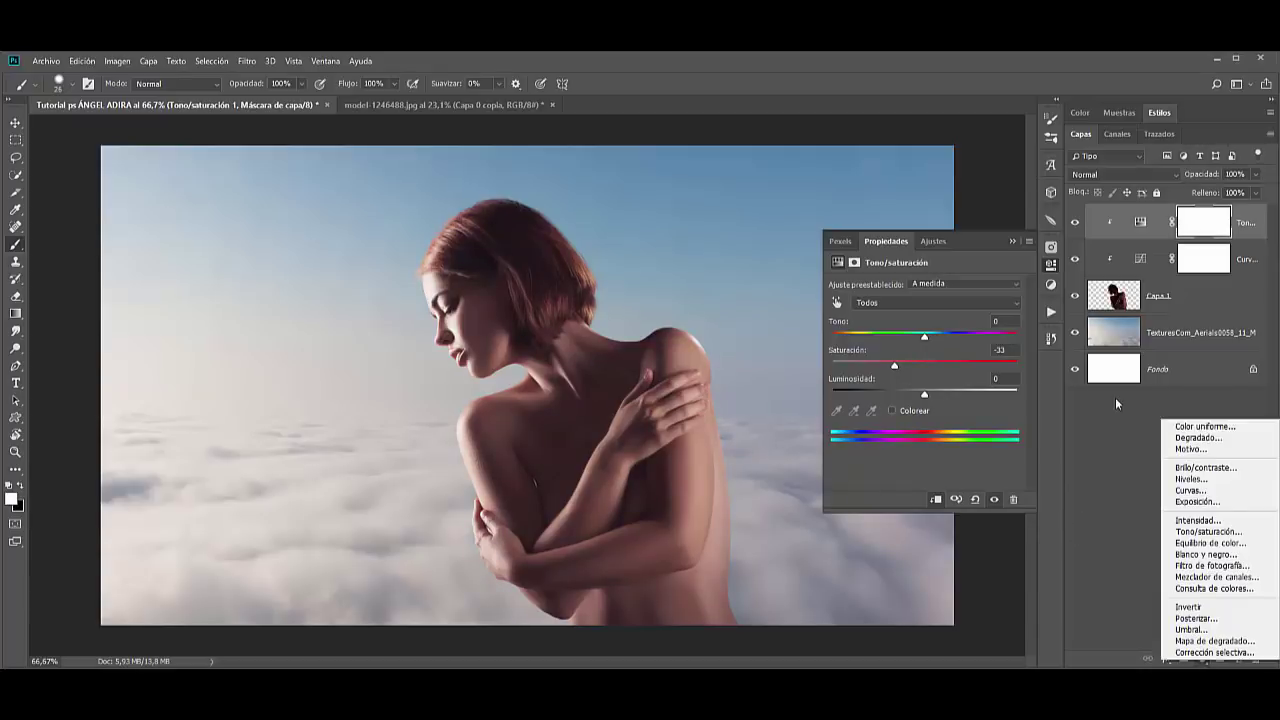
click(1240, 467)
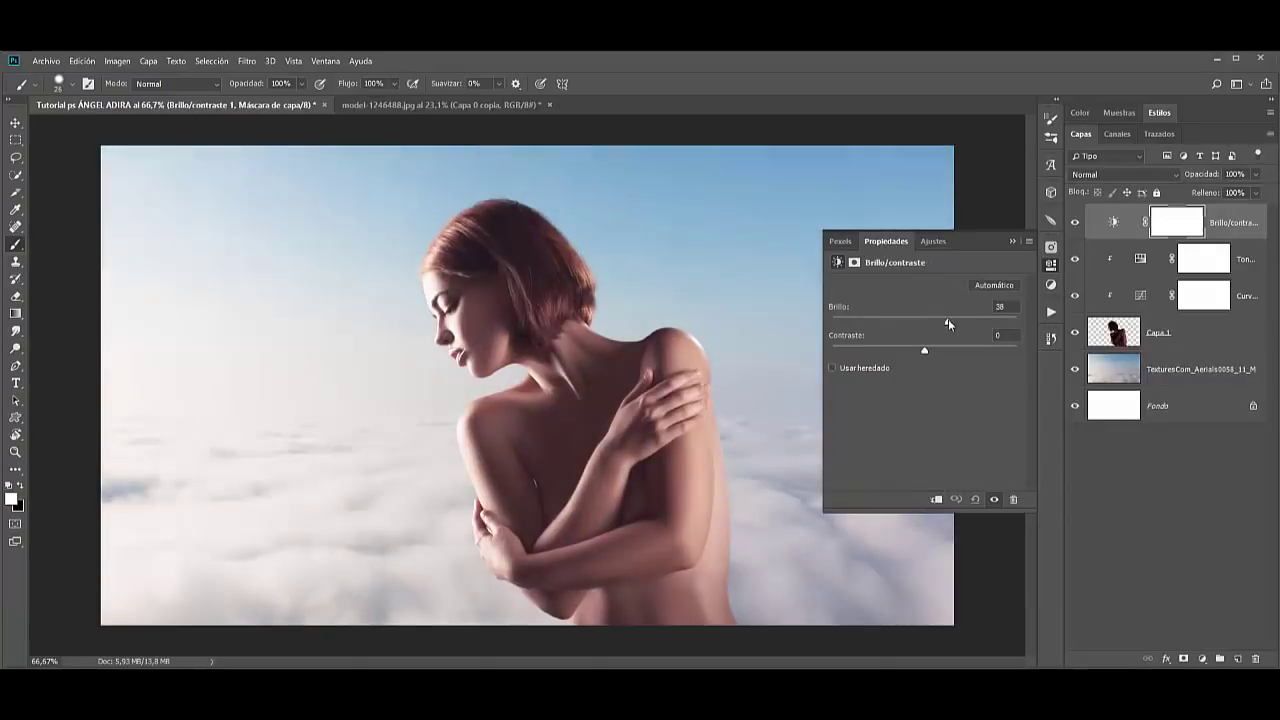
drag(932, 318, 920, 318)
click(936, 500)
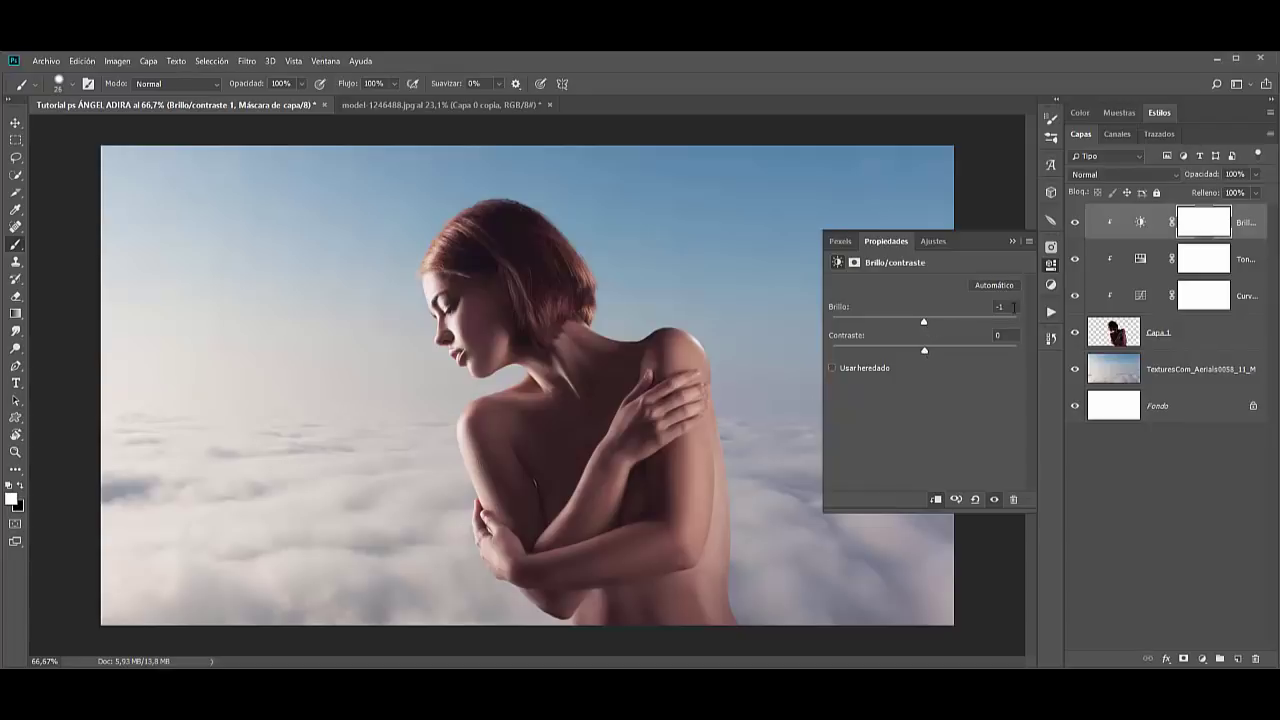
drag(933, 347, 939, 346)
click(1012, 241)
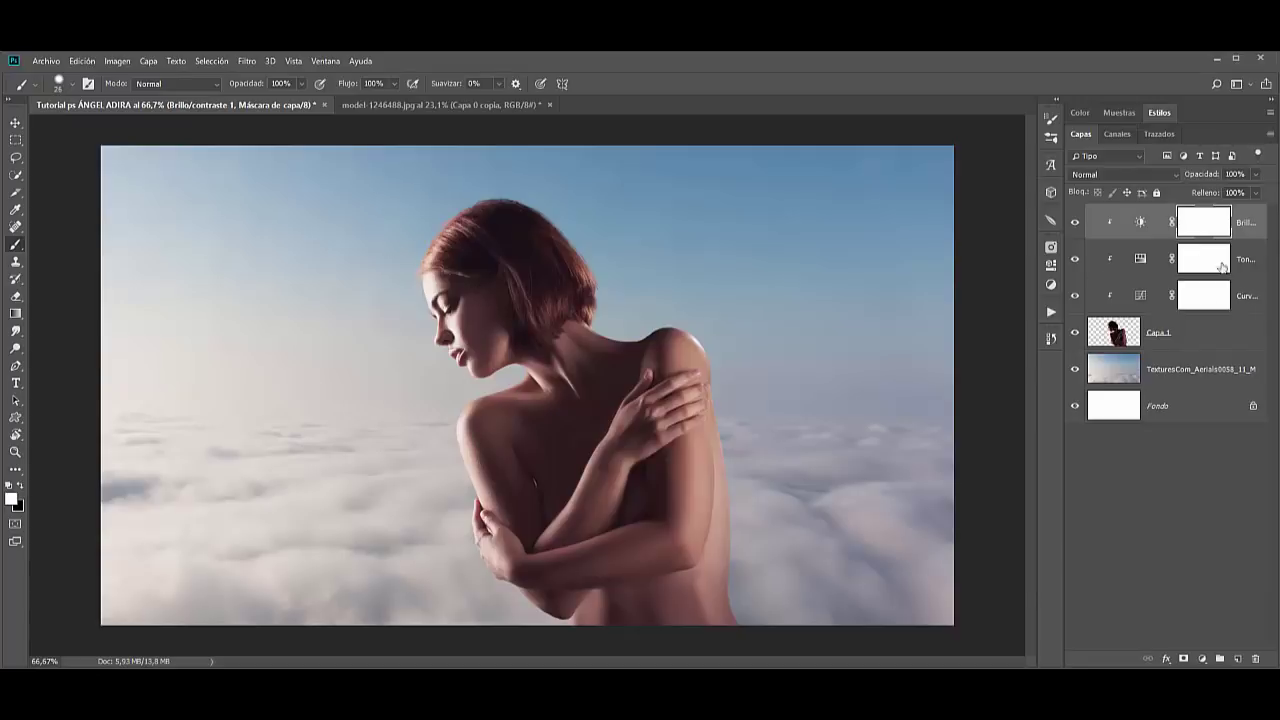
Group the model layer and its adjustments into a group named 'modelo'.
shift+click(1214, 343)
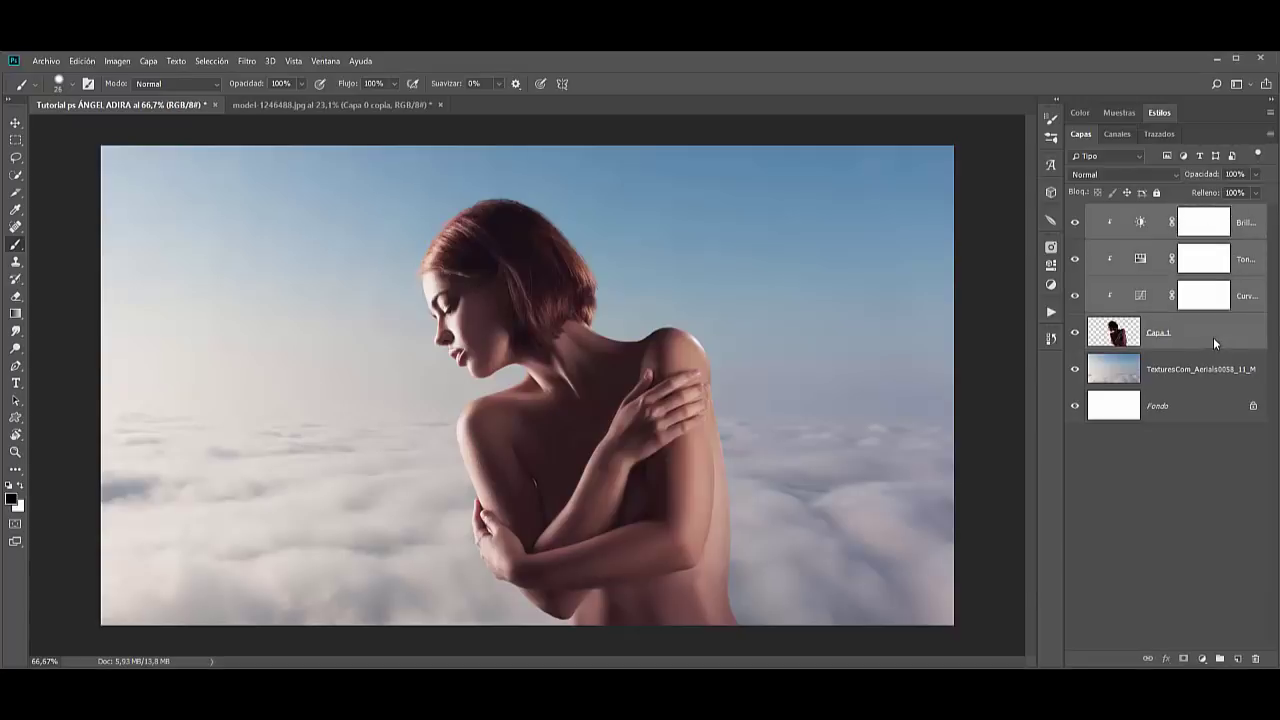
key(ctrl+g)
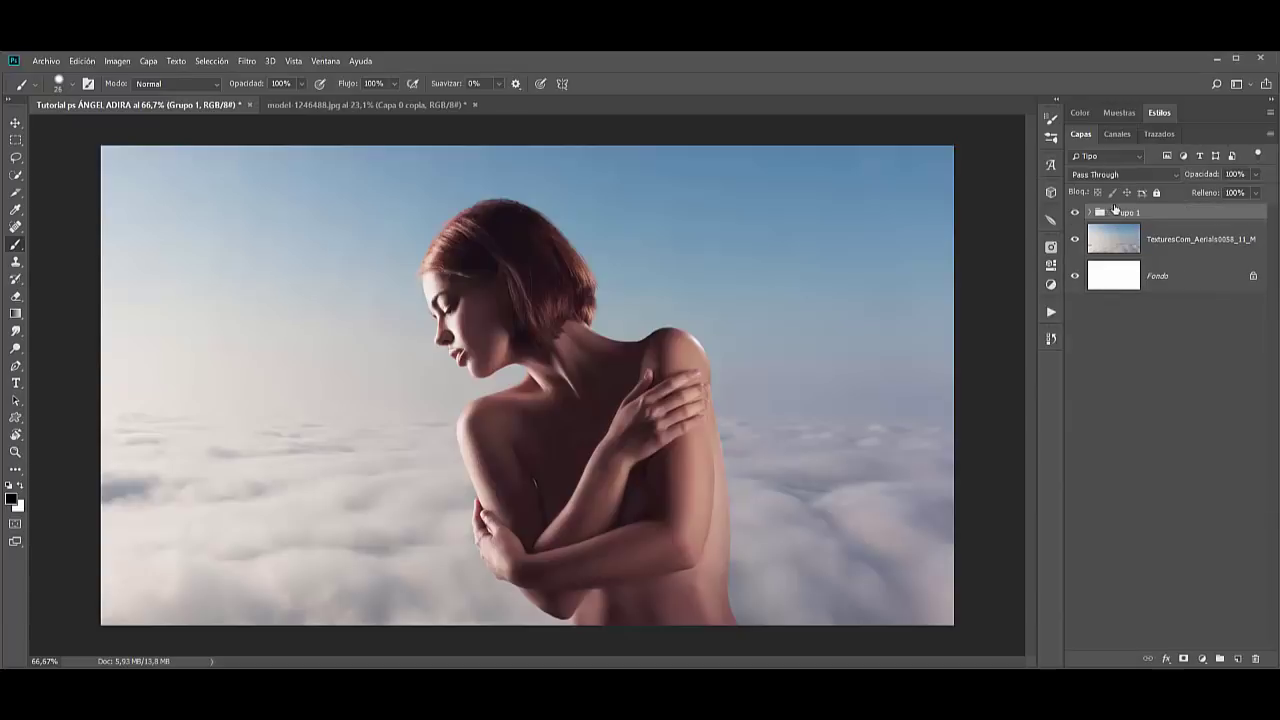
double_click(1124, 212)
text(modelo)
click(1170, 254)
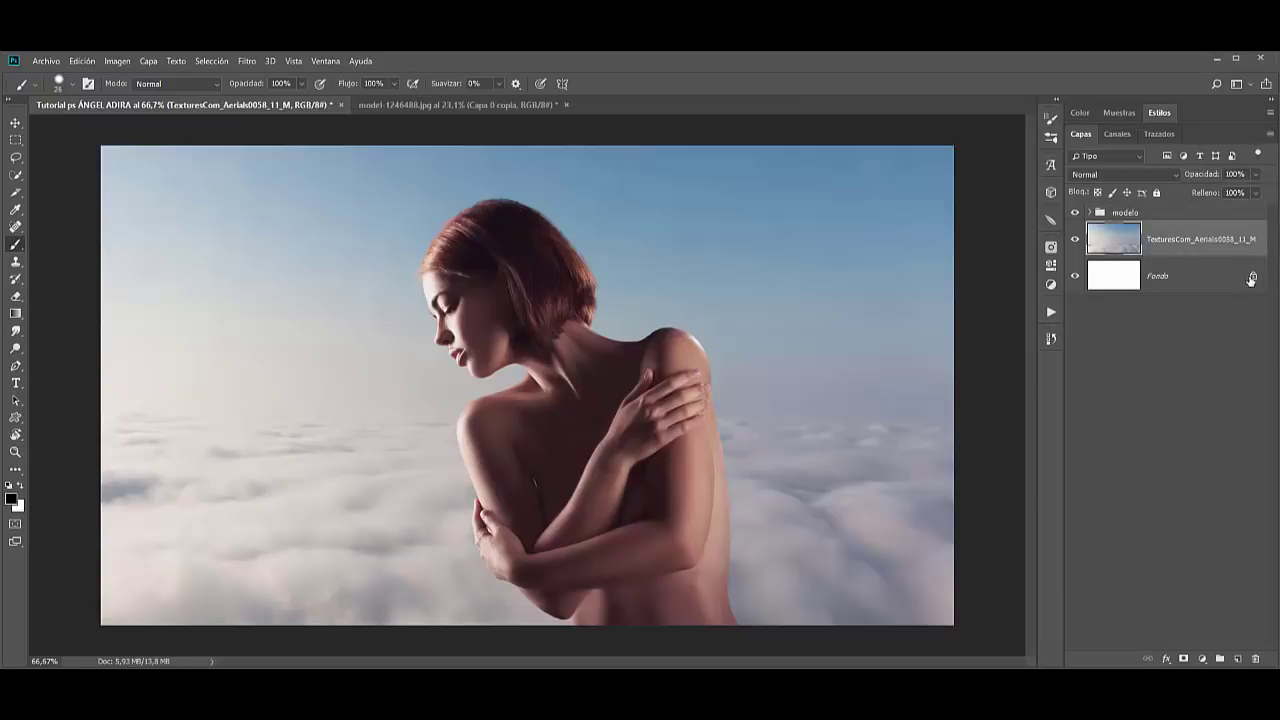
Unlock the Fondo layer and group it with the sky layer as 'fondo'.
click(1251, 279)
click(1180, 245)
click(1163, 271)
key(ctrl+g)
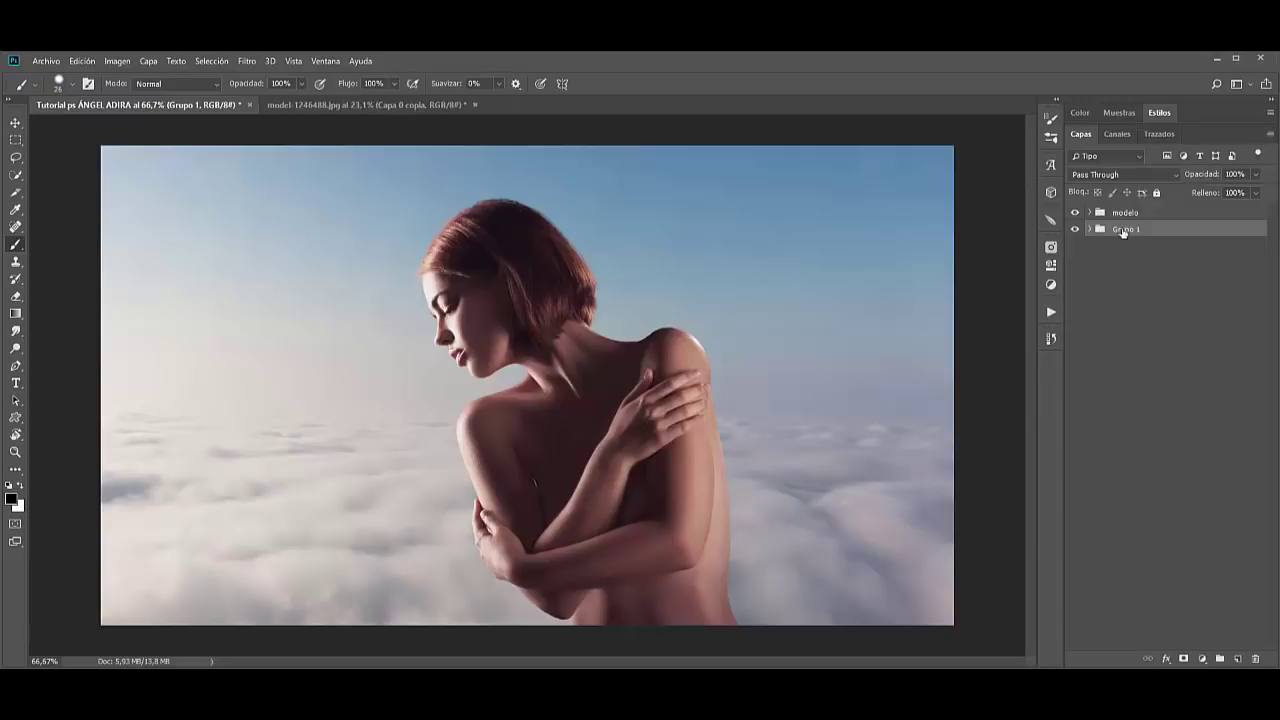
double_click(1123, 230)
text(fondo)
key(Return)
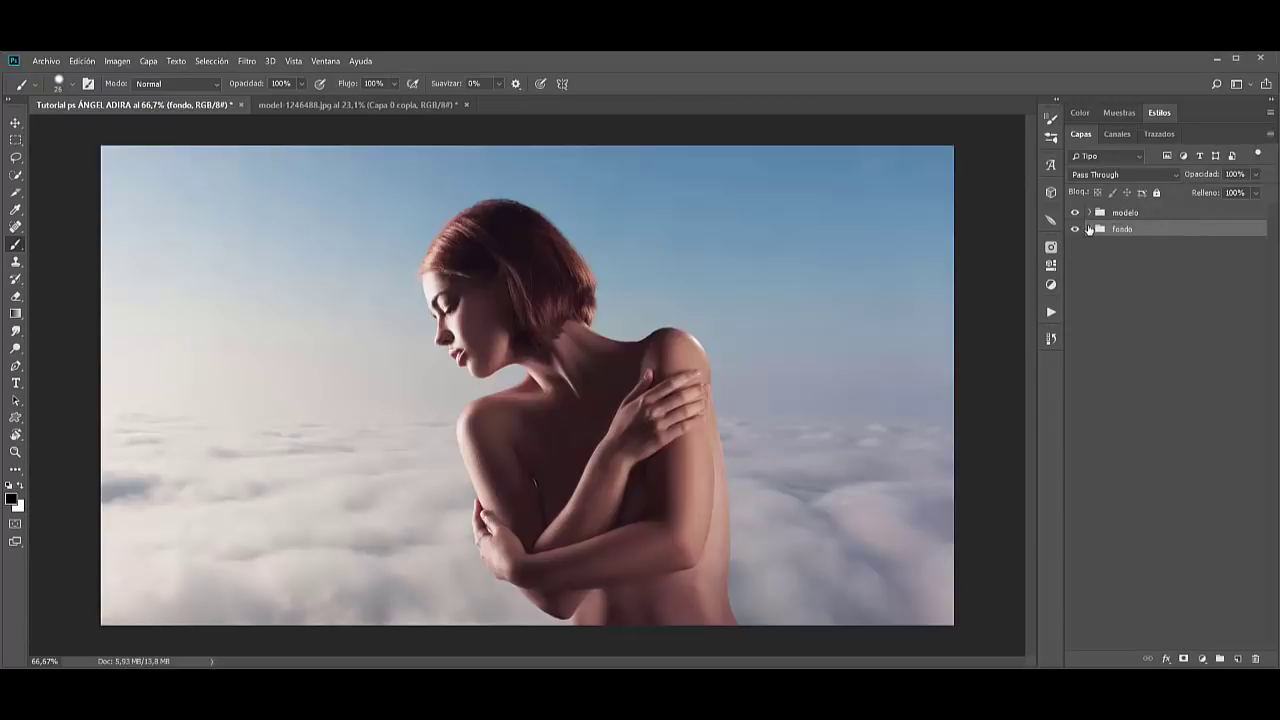
Add a new empty layer above the TexturesCom sky inside the fondo group.
click(1089, 229)
click(1229, 262)
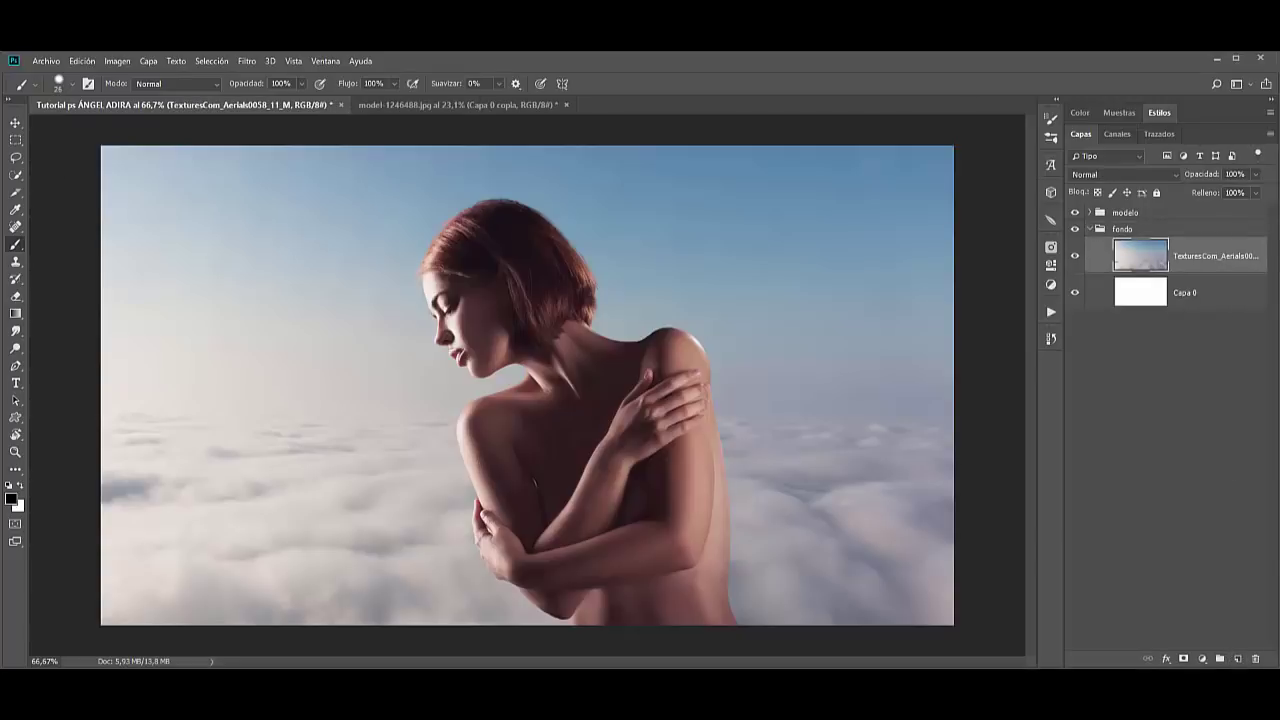
click(1238, 659)
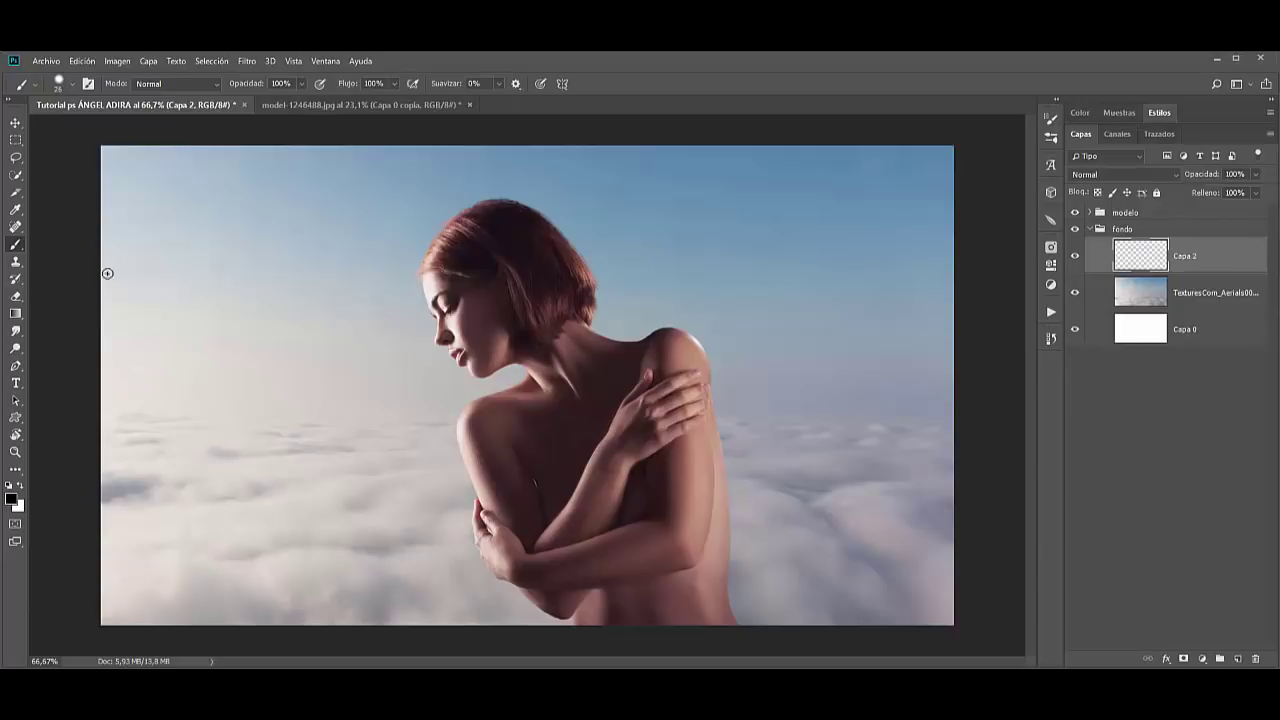
Dab a white 884 px, 0%-hardness soft brush once behind the model's neck on Capa 2.
right_click(337, 293)
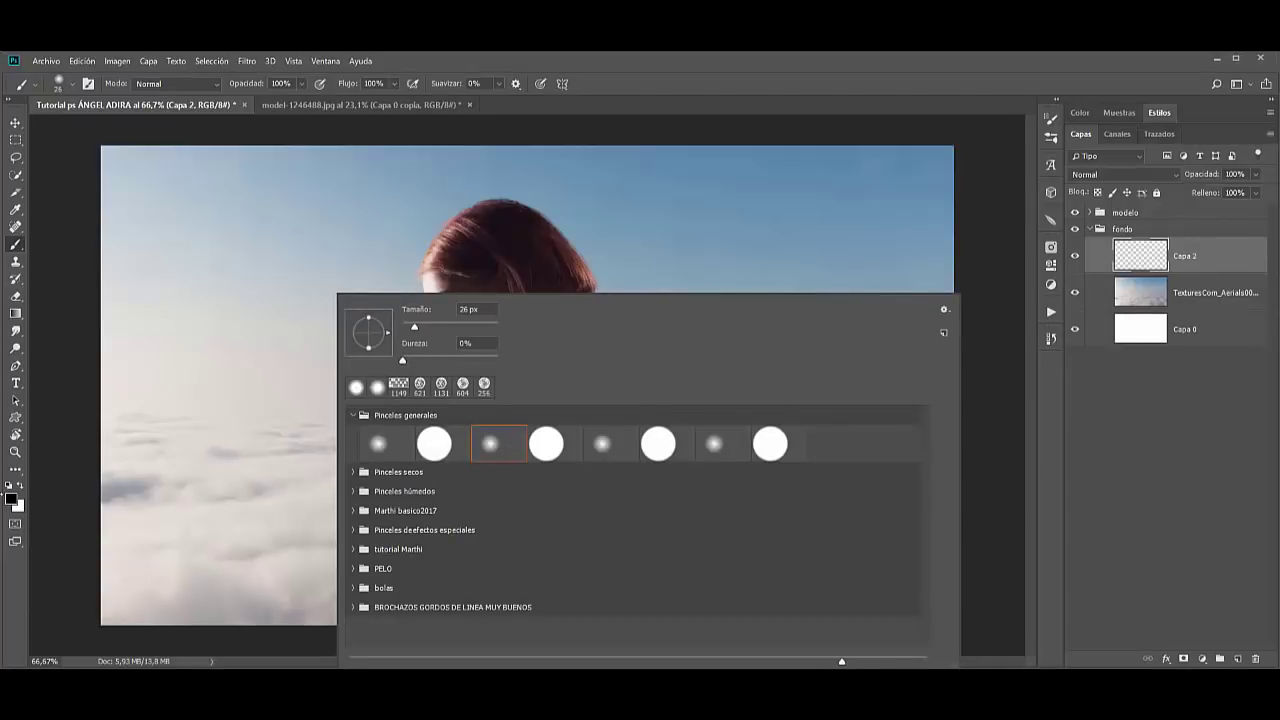
click(21, 485)
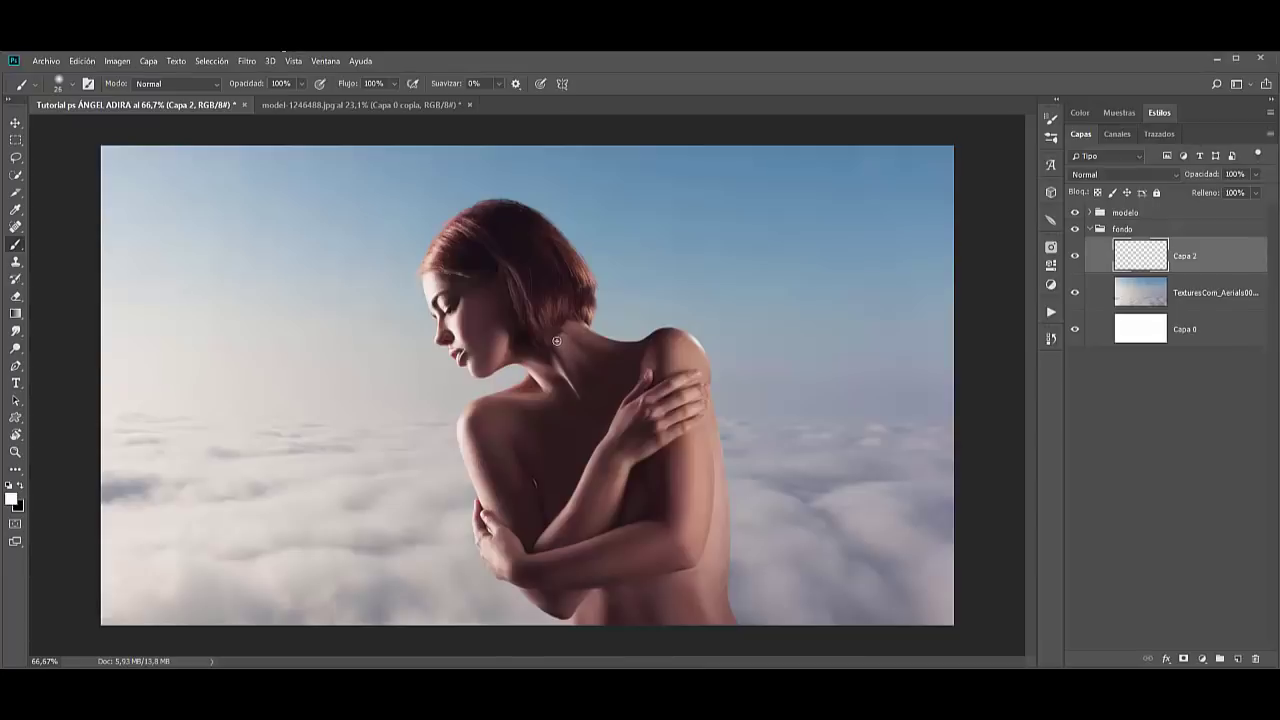
drag(531, 361, 741, 414)
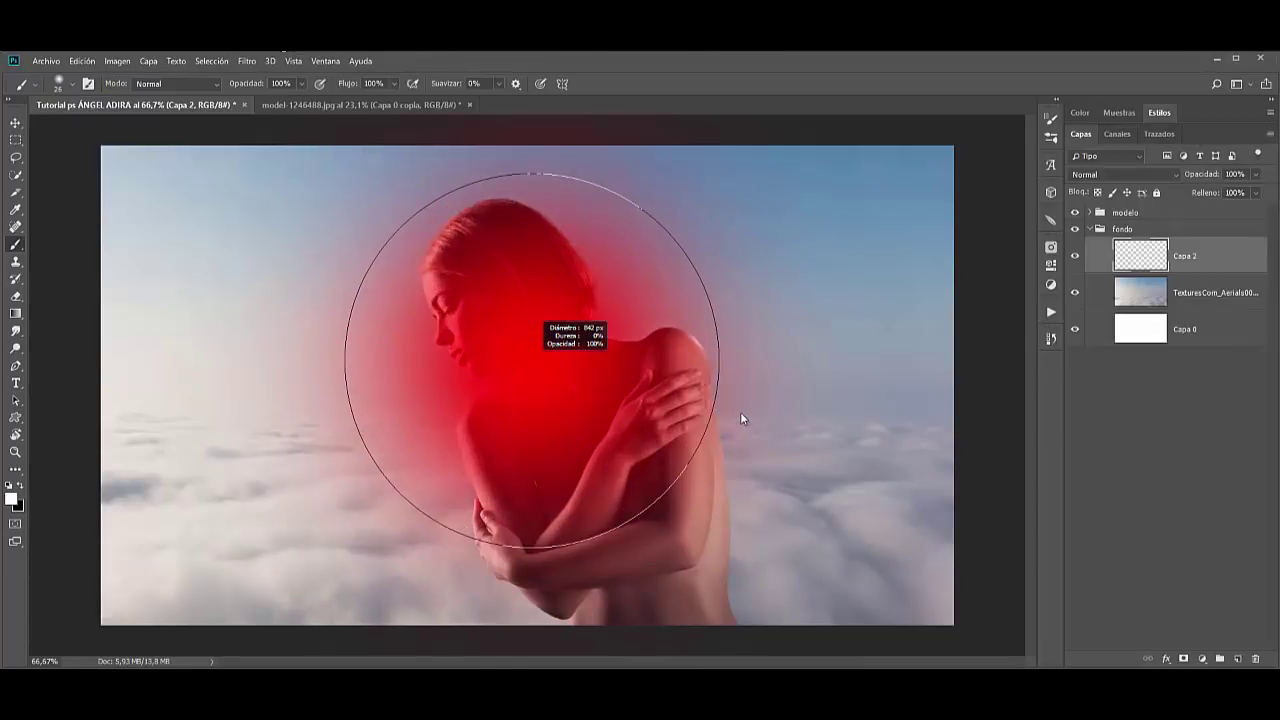
drag(740, 412, 749, 410)
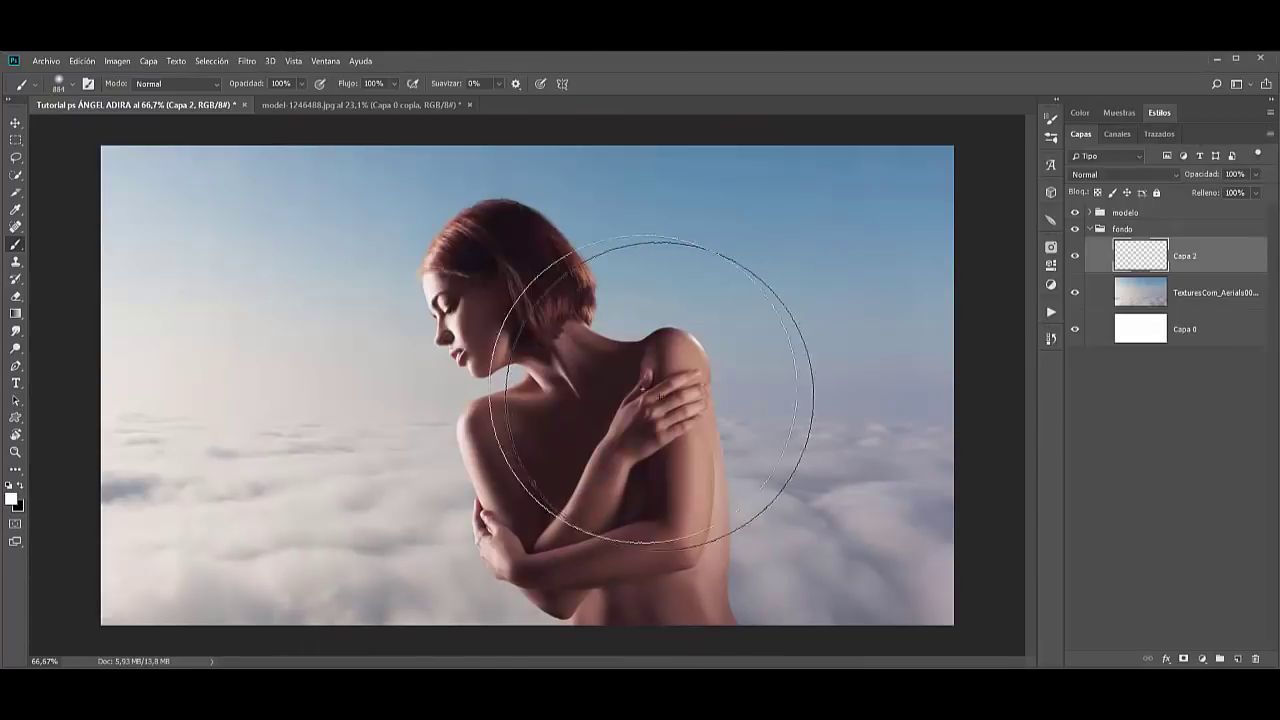
click(531, 336)
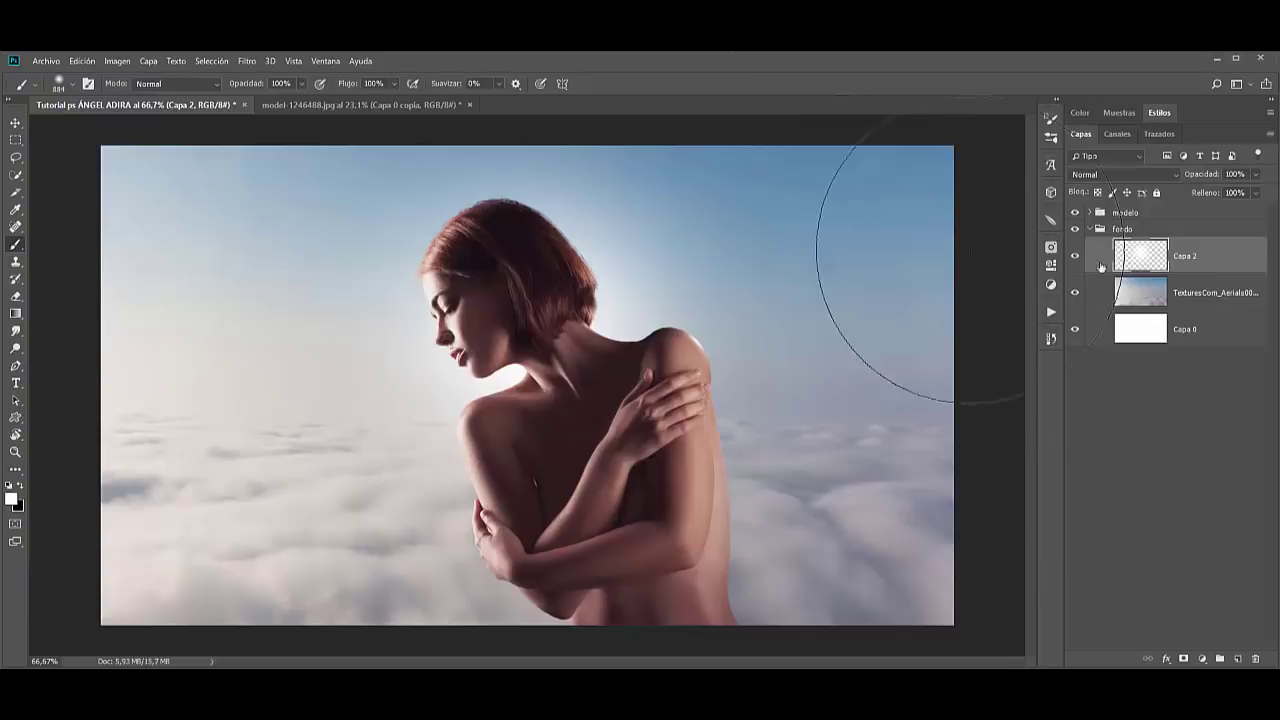
Create a new group named 'ALAS' above the fondo group.
click(1090, 229)
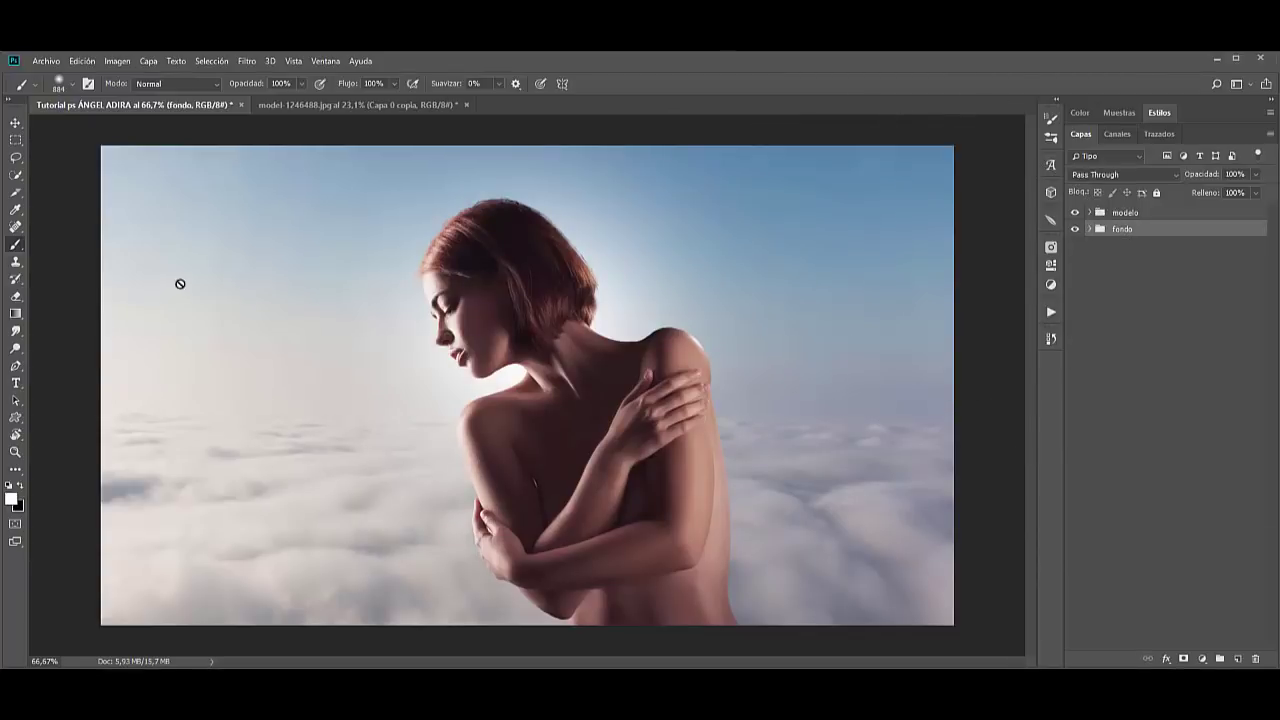
click(1148, 213)
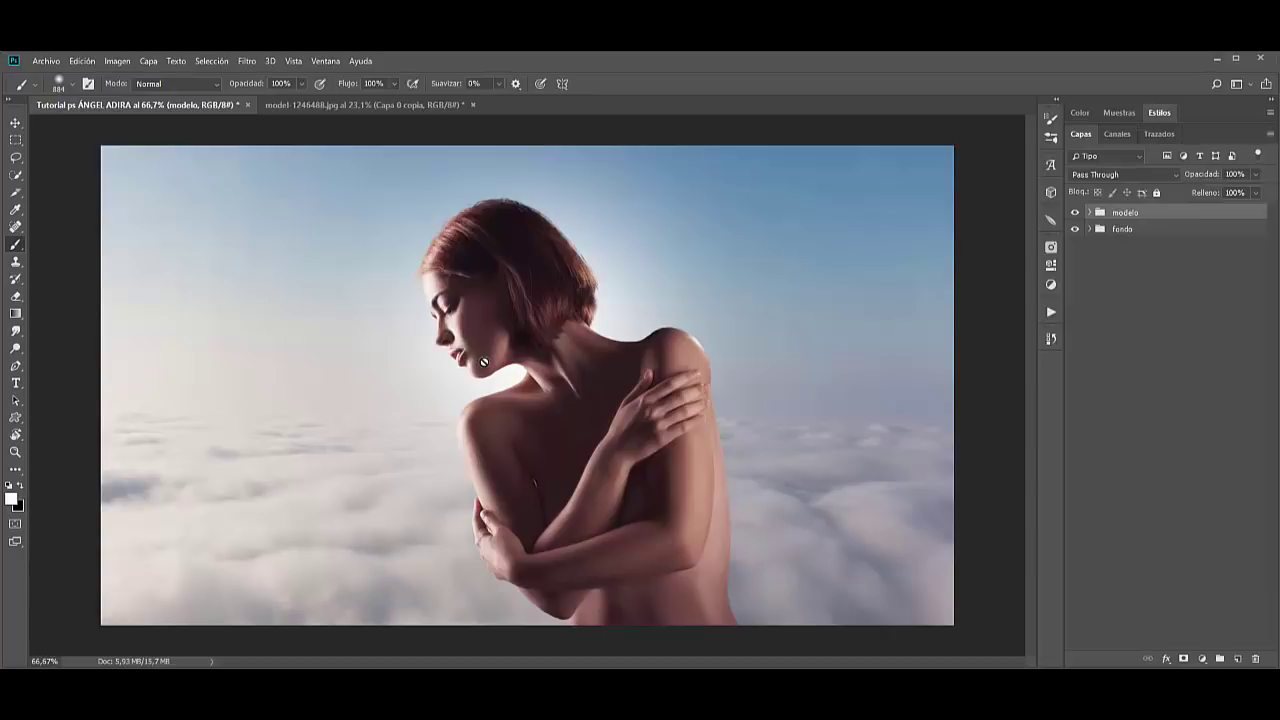
key(r)
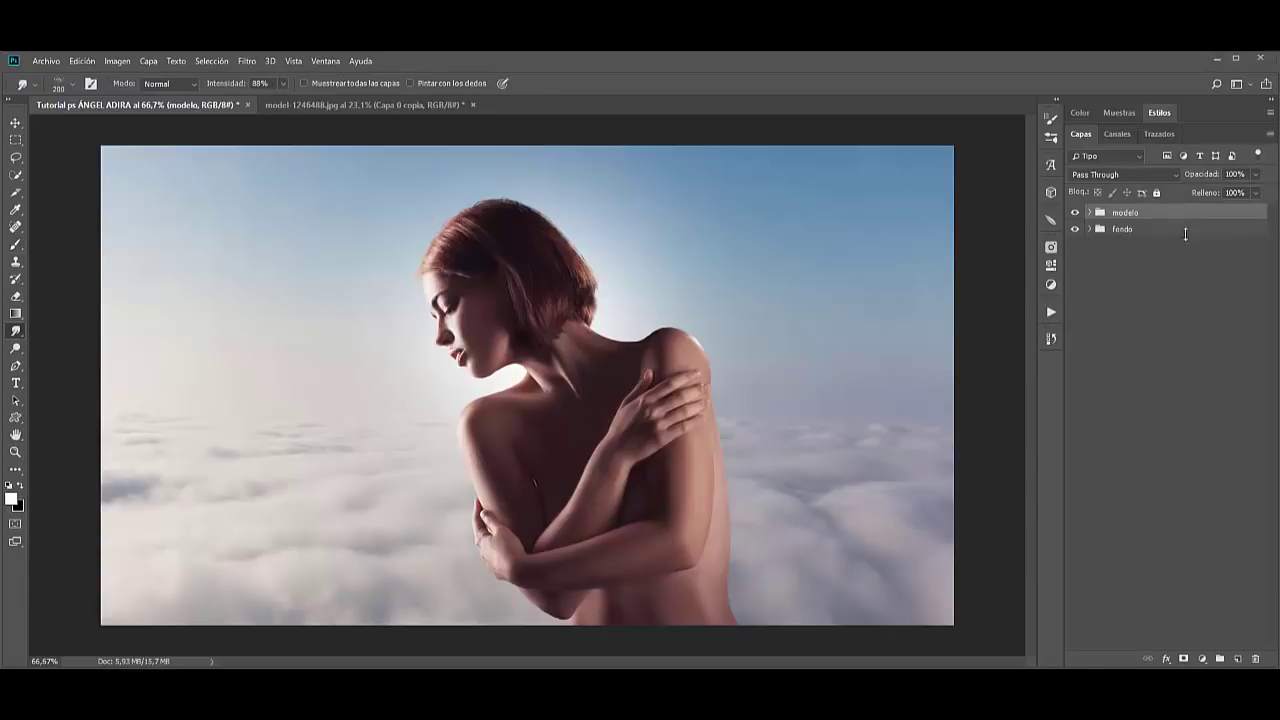
click(1122, 229)
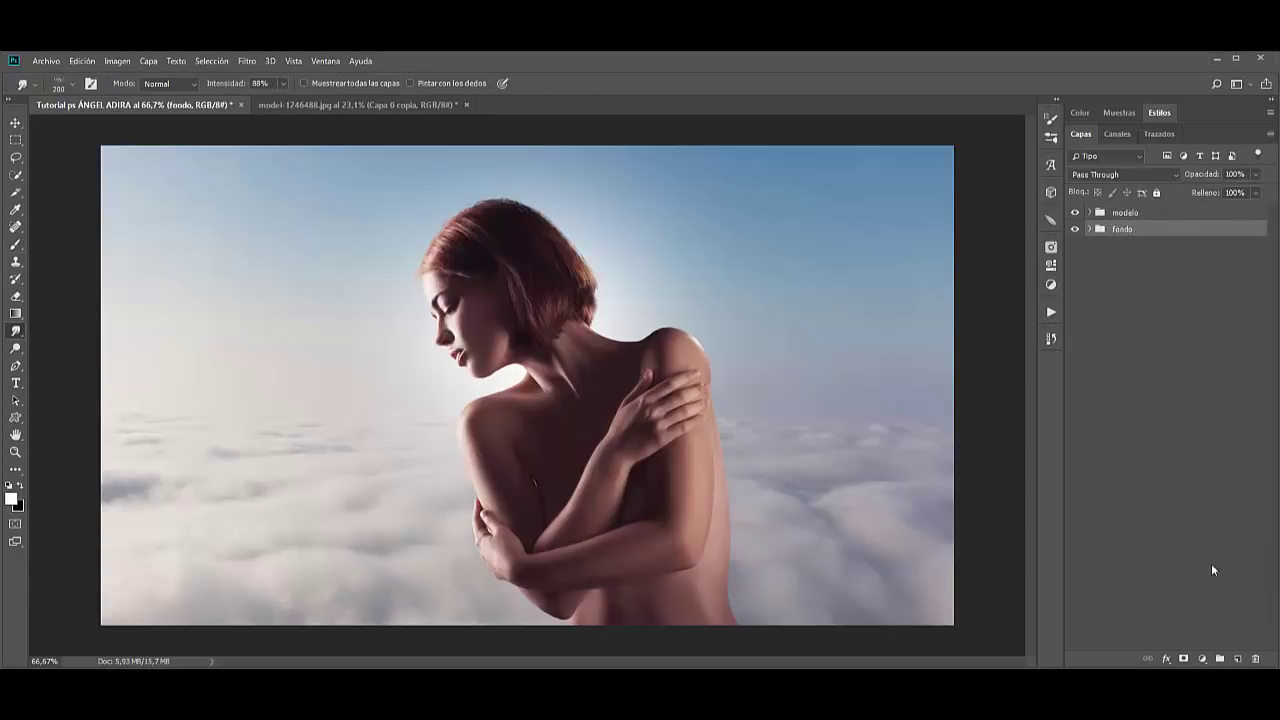
click(1219, 659)
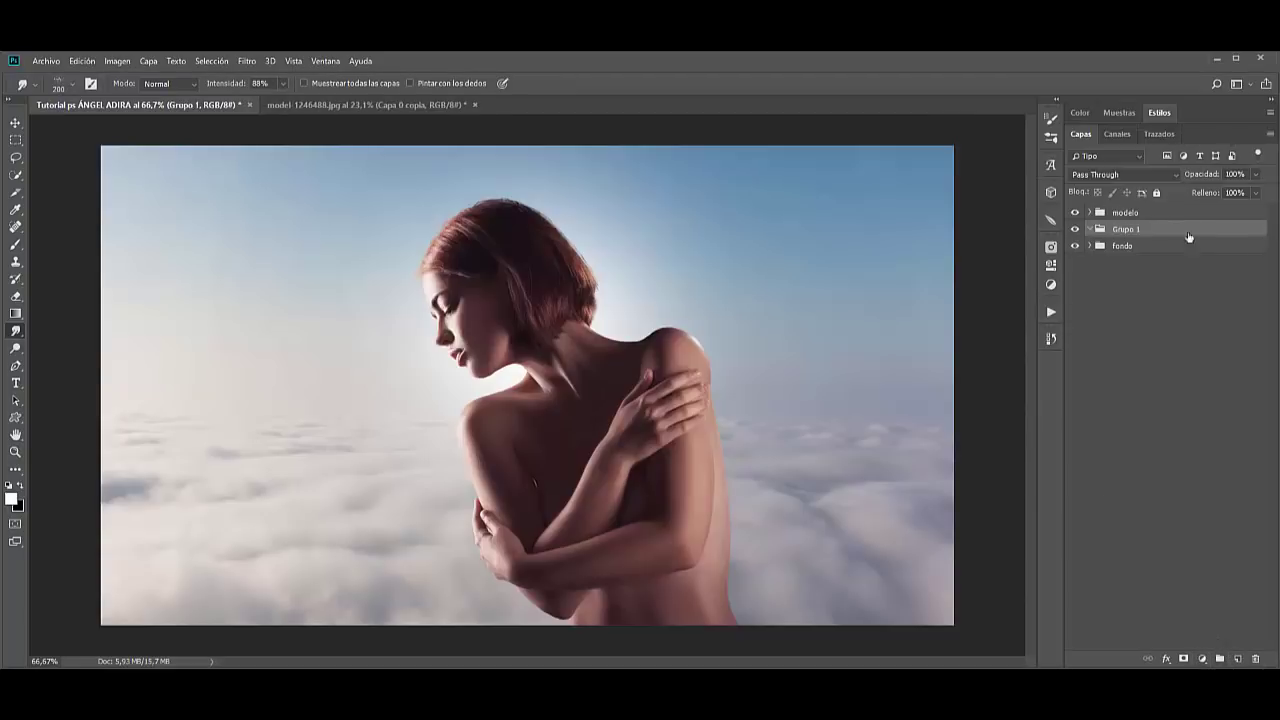
double_click(1121, 229)
text(Al)
key(Return)
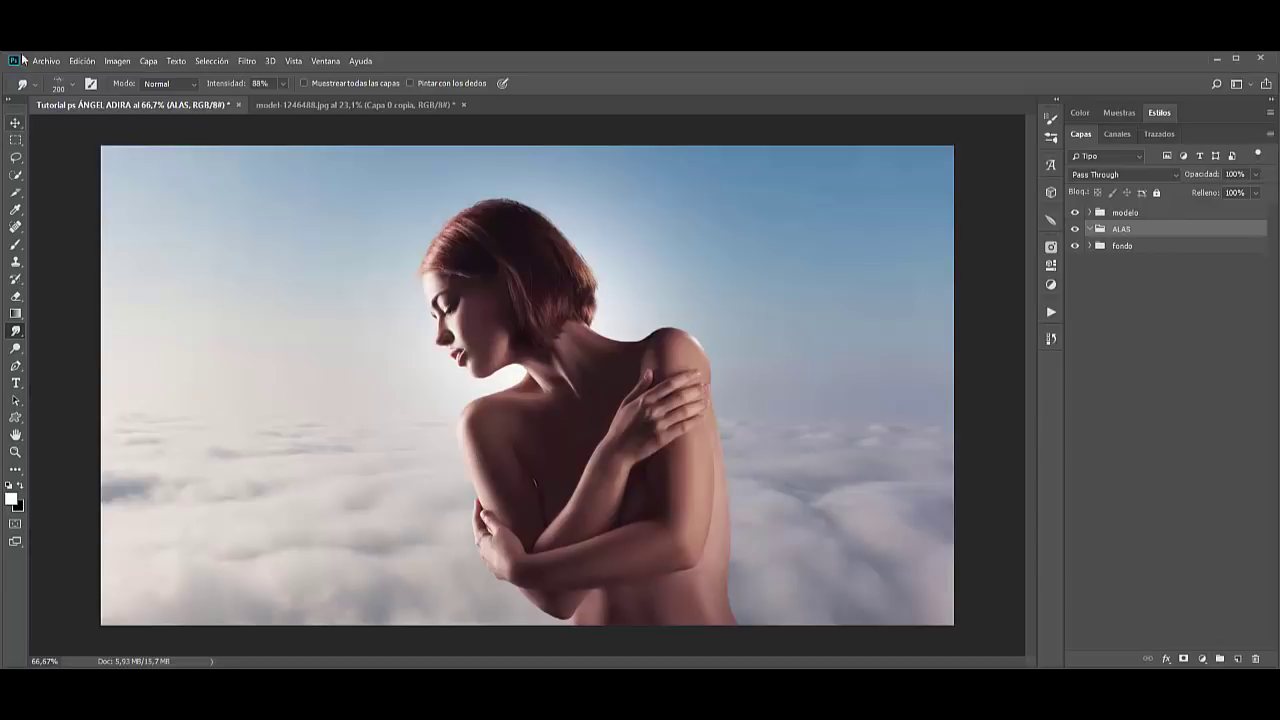
Place 'alas Marthi PNG.png' embedded and scale it proportionally to about 234%.
click(35, 61)
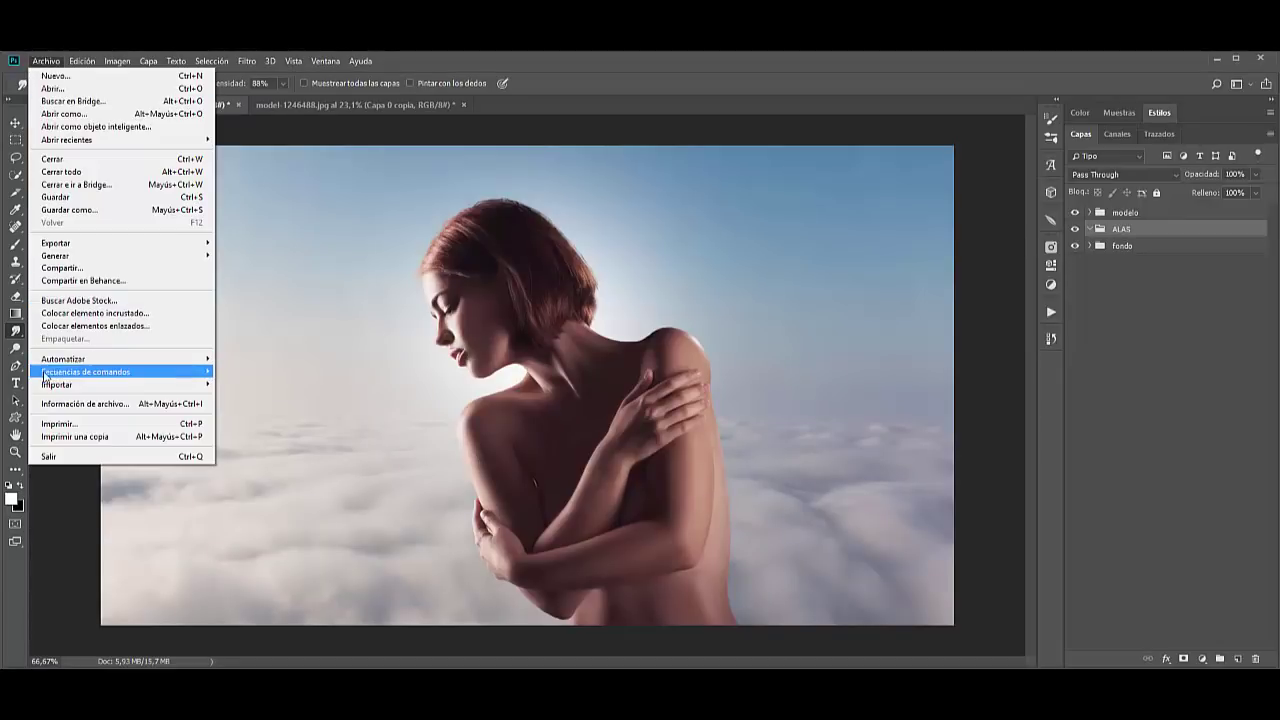
mouse_move(85, 372)
click(60, 313)
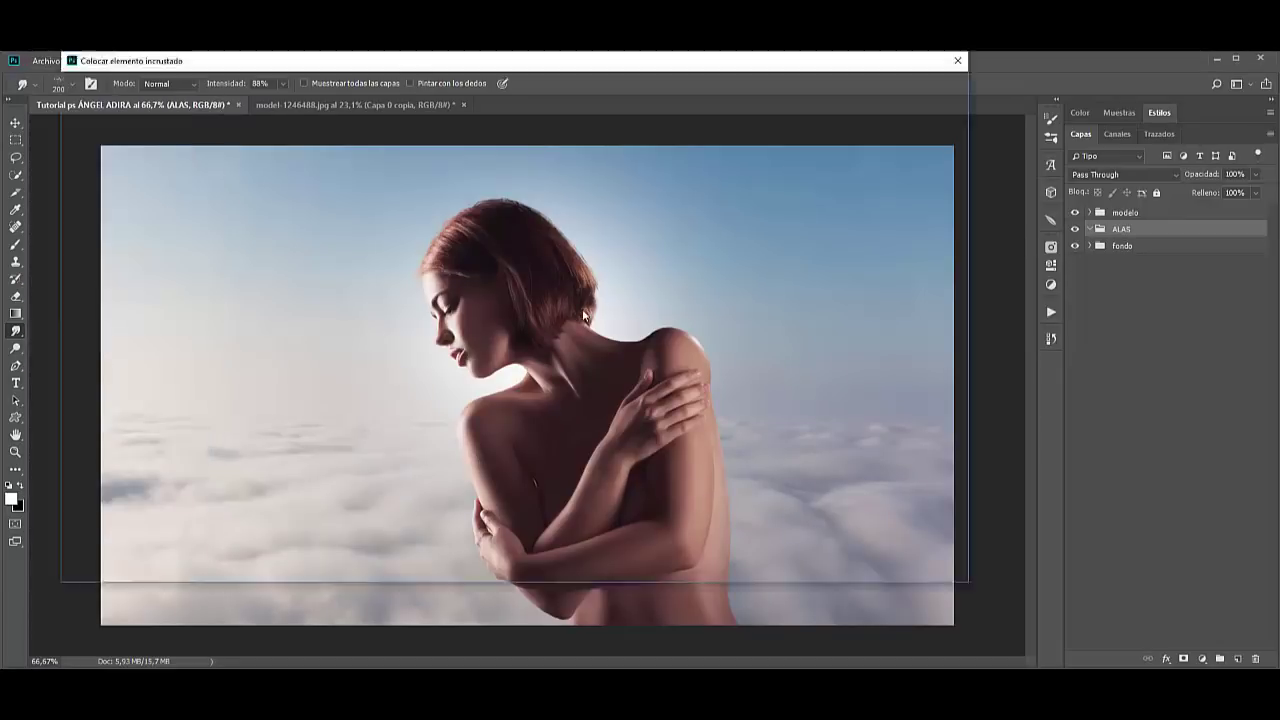
click(331, 165)
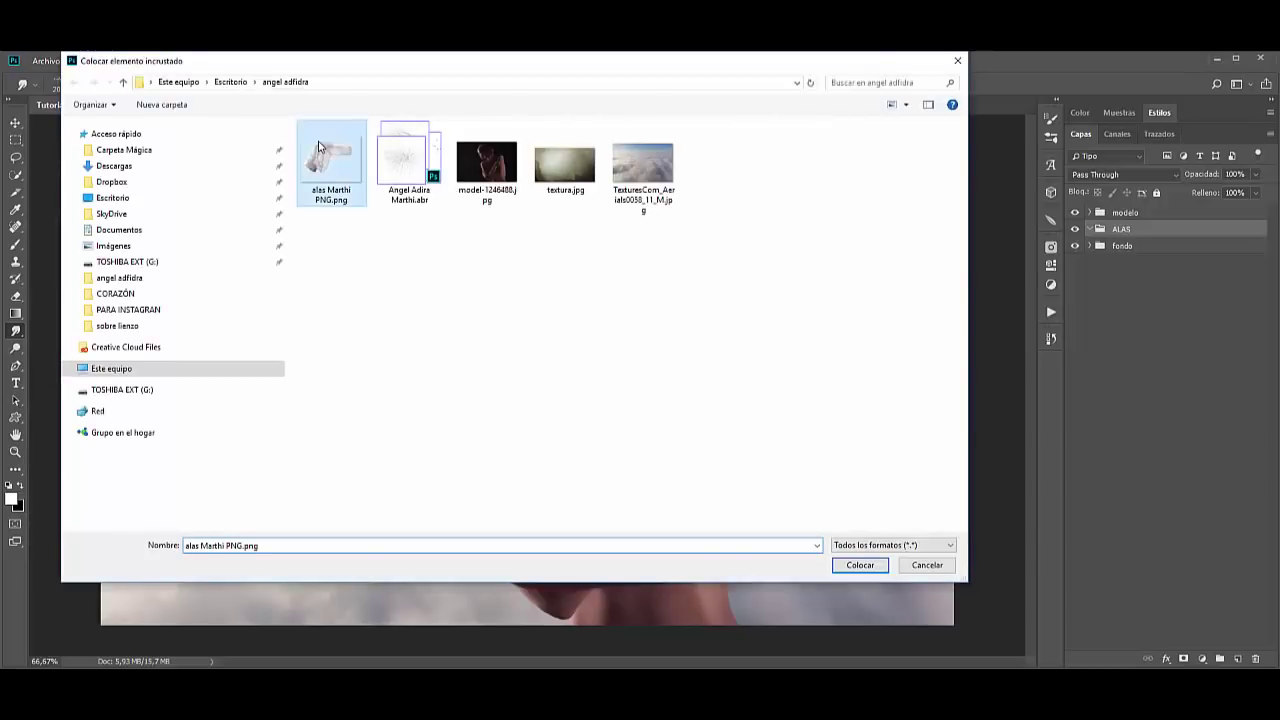
click(862, 565)
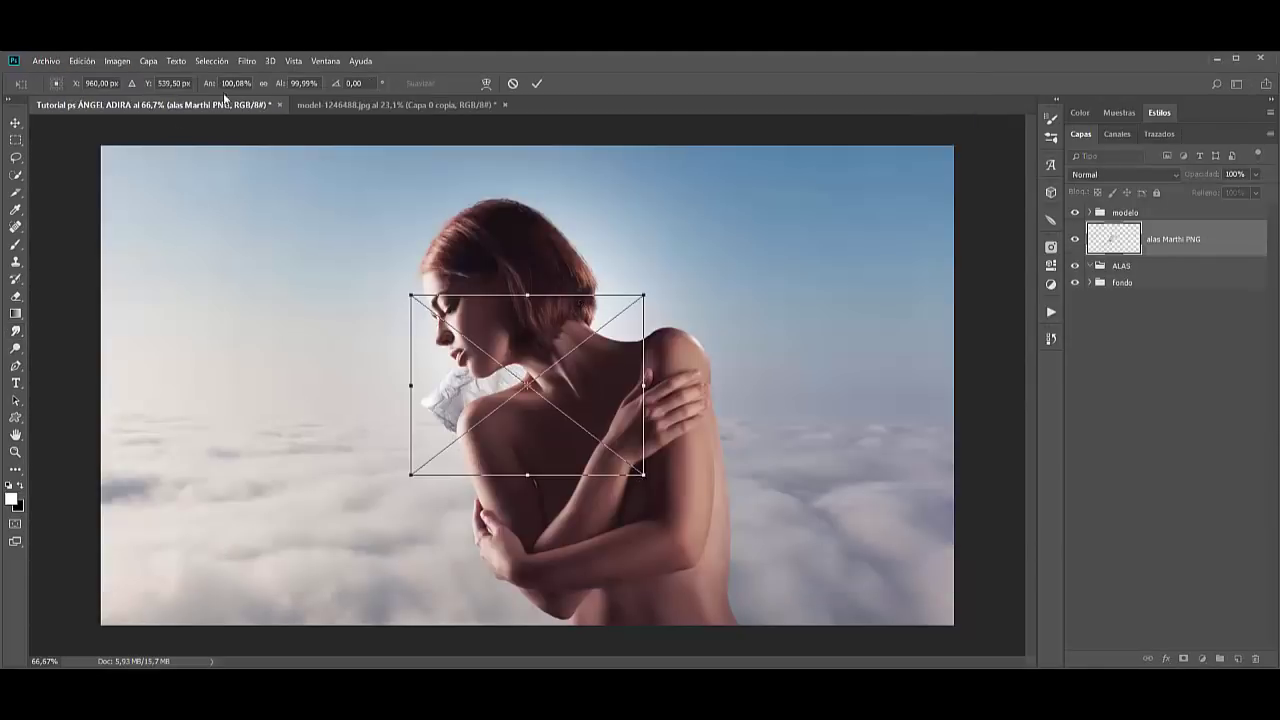
click(266, 84)
drag(287, 93, 369, 76)
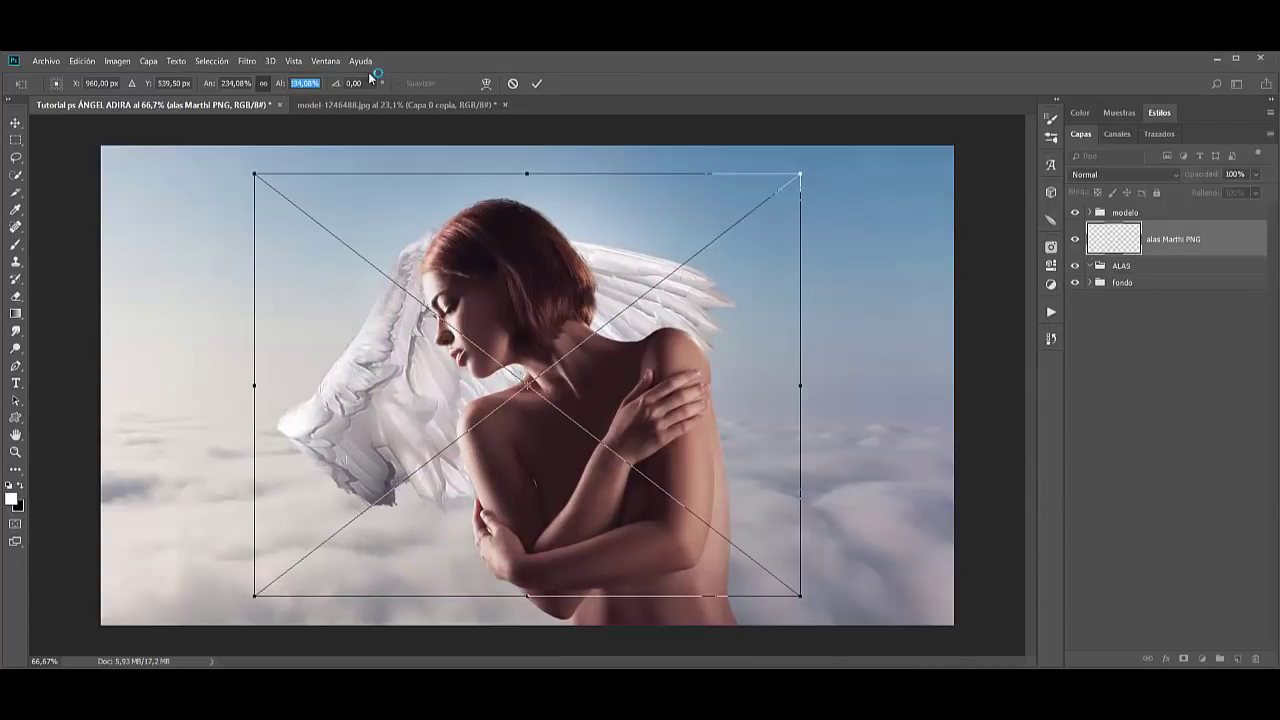
click(538, 84)
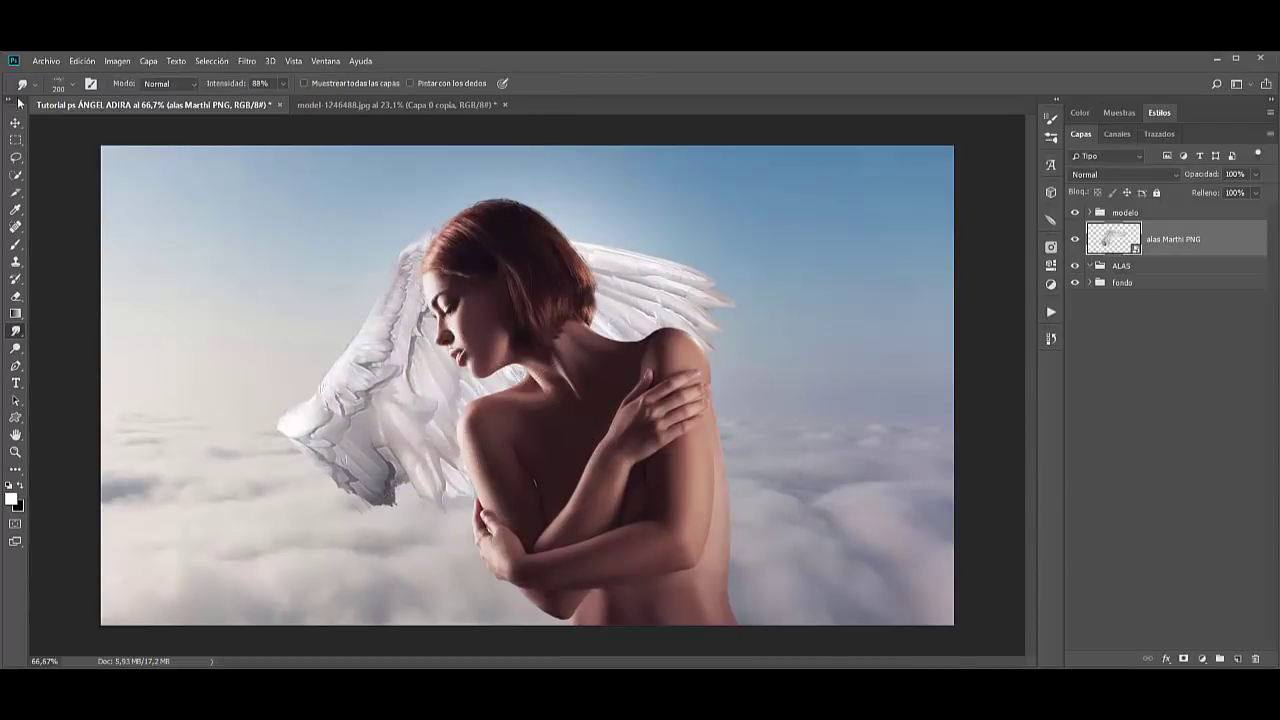
Move the wings toward the model's right shoulder and apply a perspective transform.
mouse_move(413, 427)
mouse_down()
mouse_move(731, 392)
mouse_move(720, 401)
mouse_up()
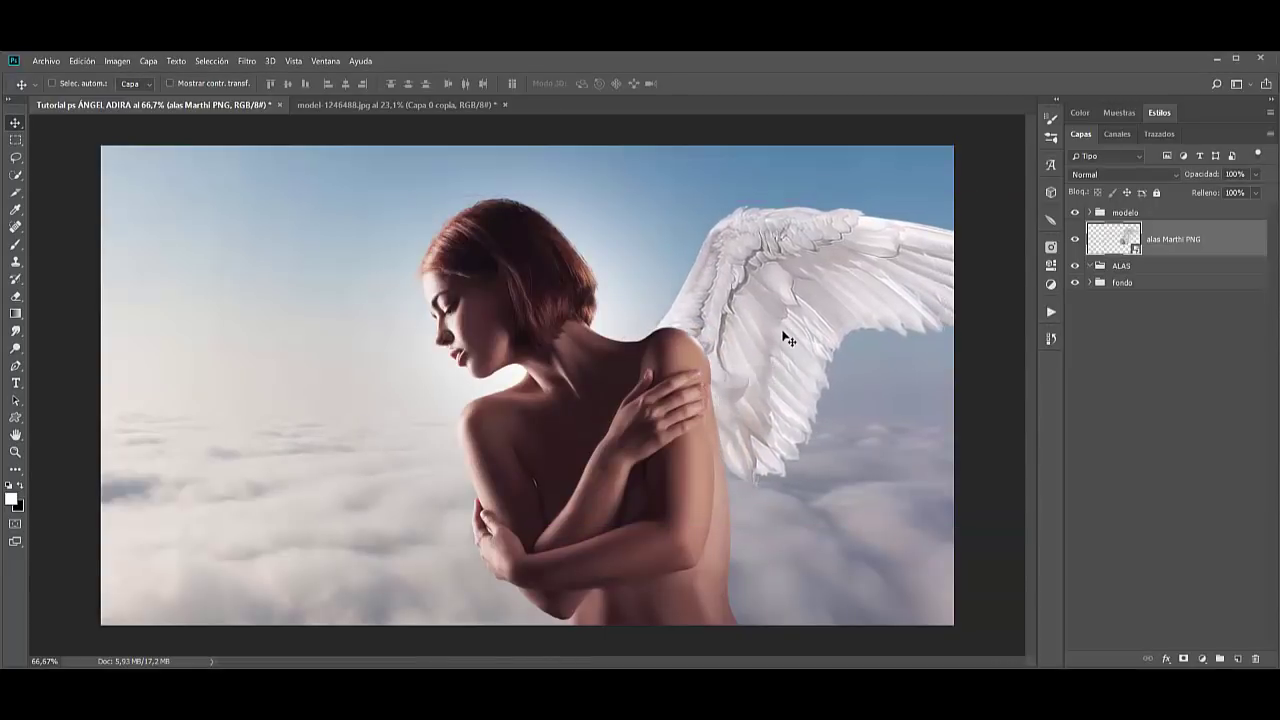
drag(786, 338, 707, 326)
drag(600, 328, 565, 326)
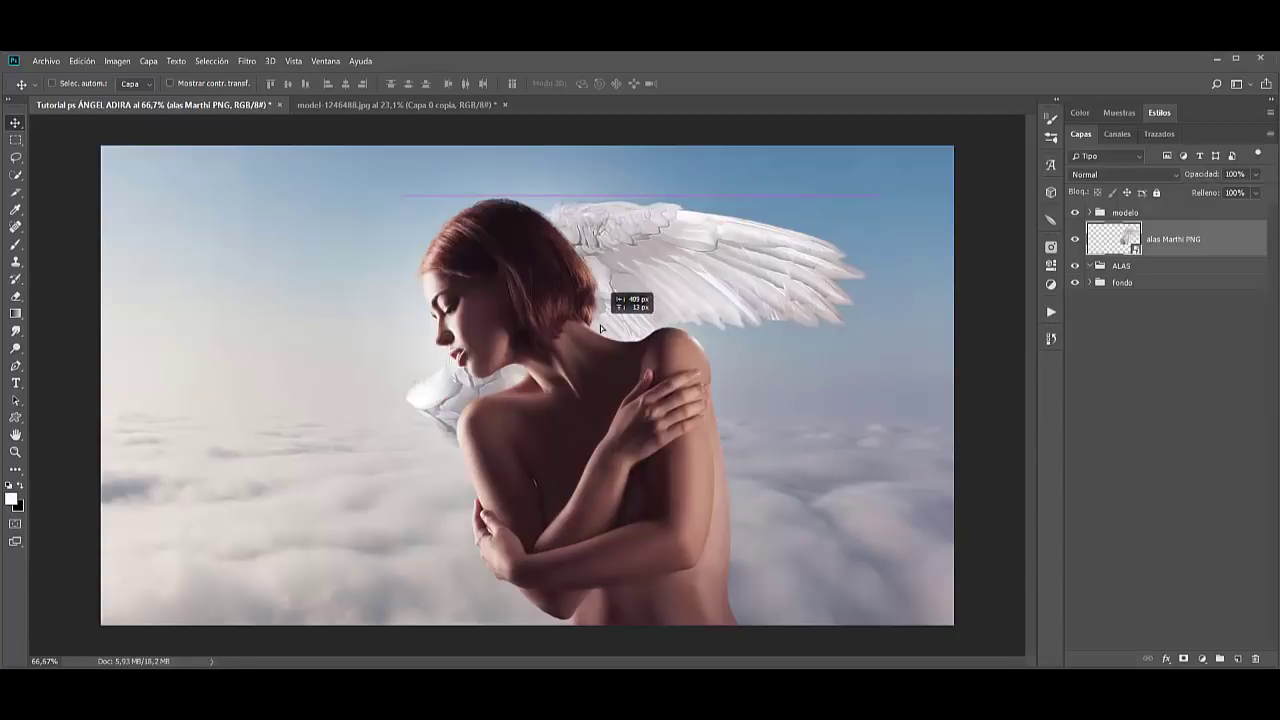
key(ctrl+t)
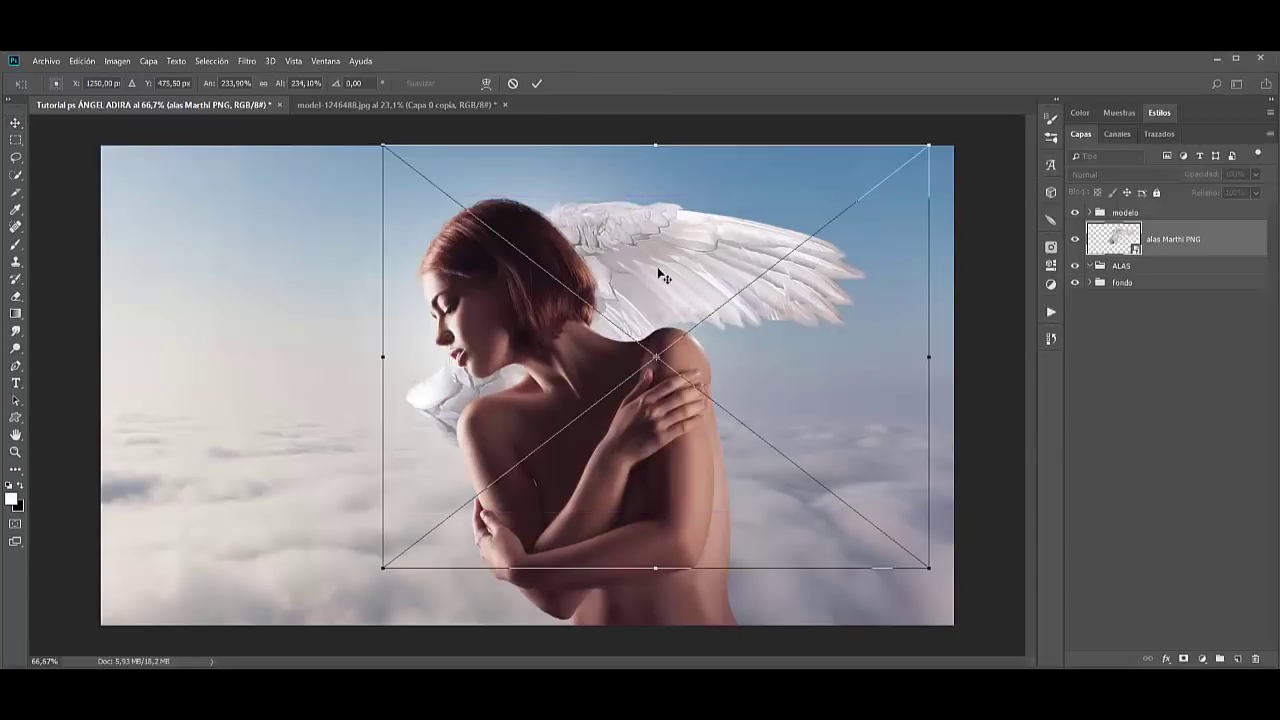
right_click(772, 334)
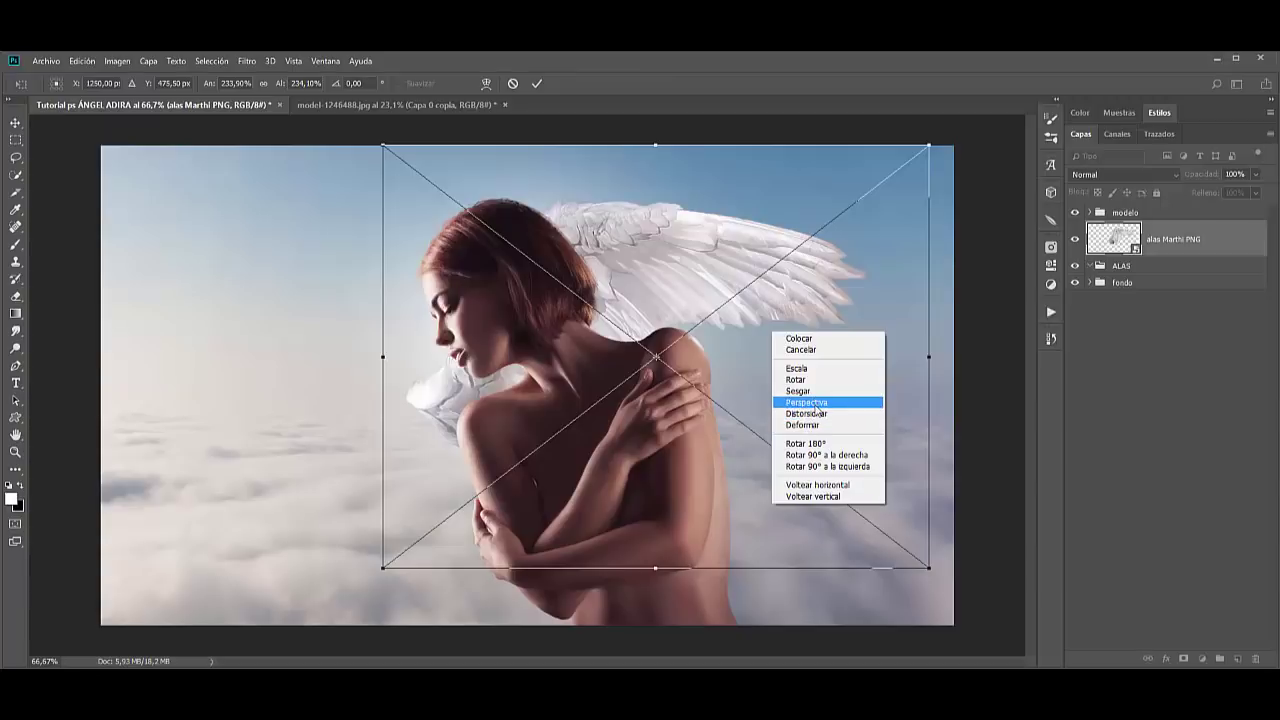
click(816, 404)
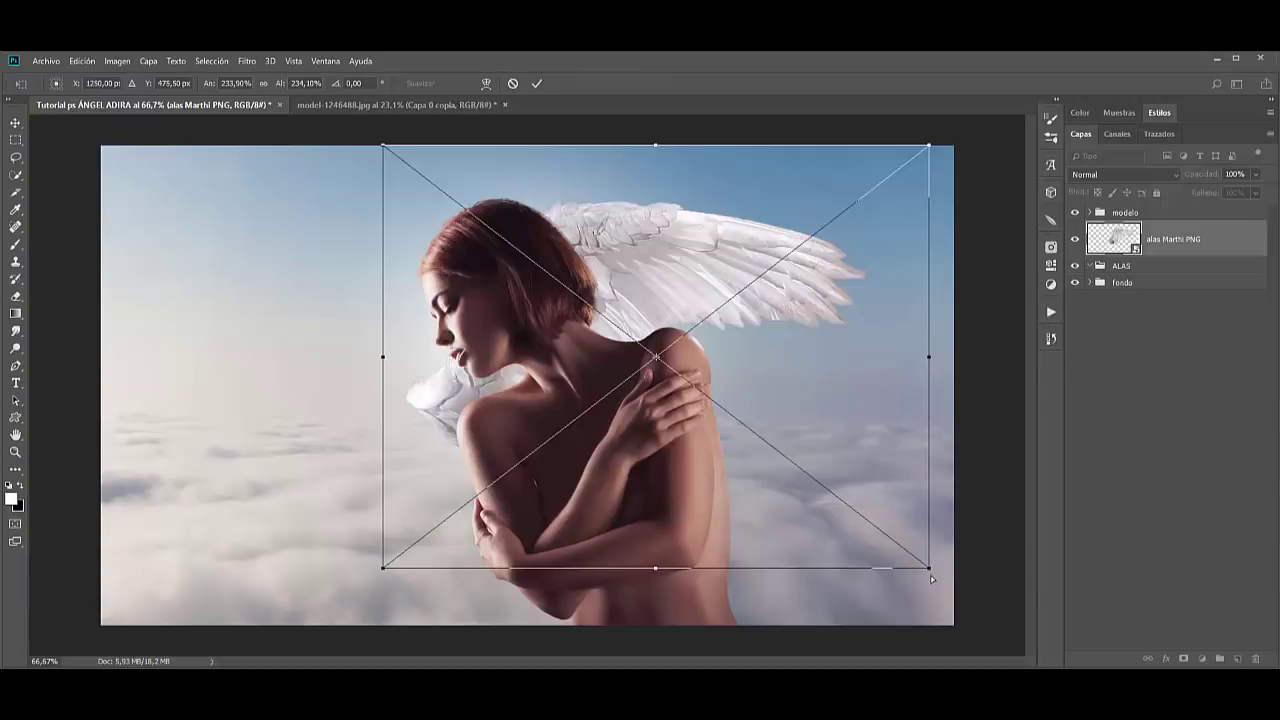
drag(931, 578, 929, 607)
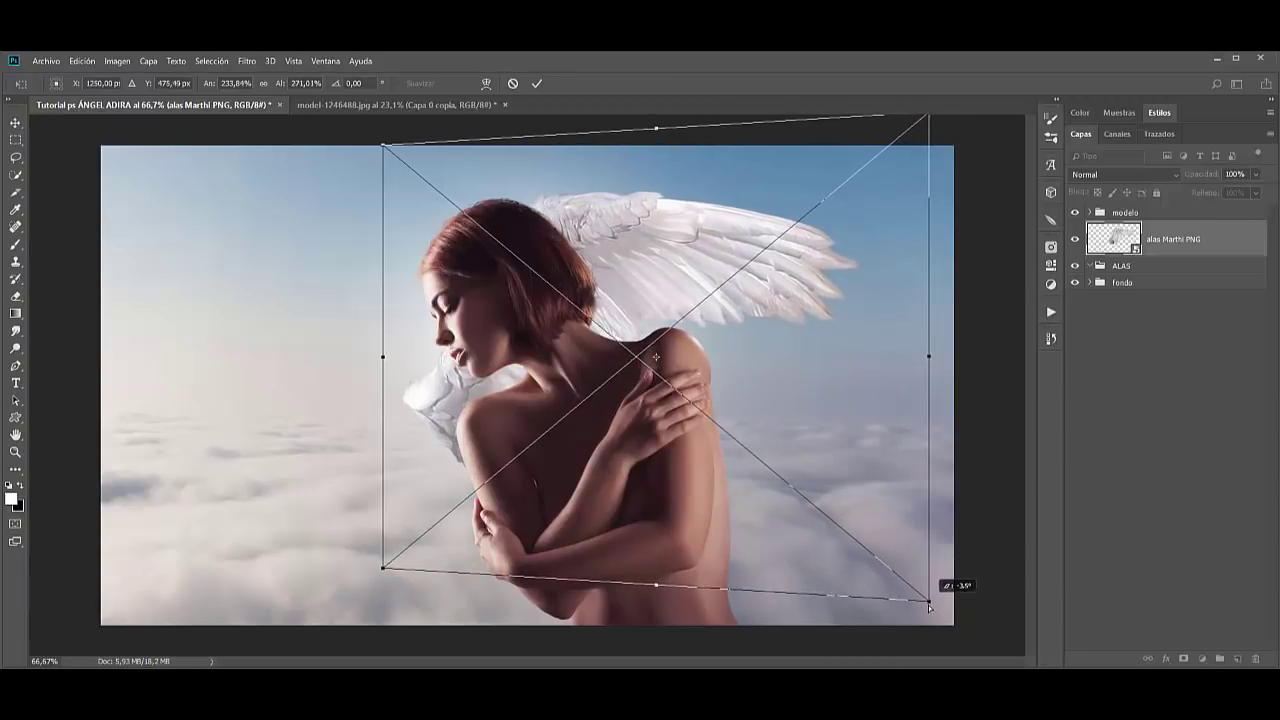
click(537, 83)
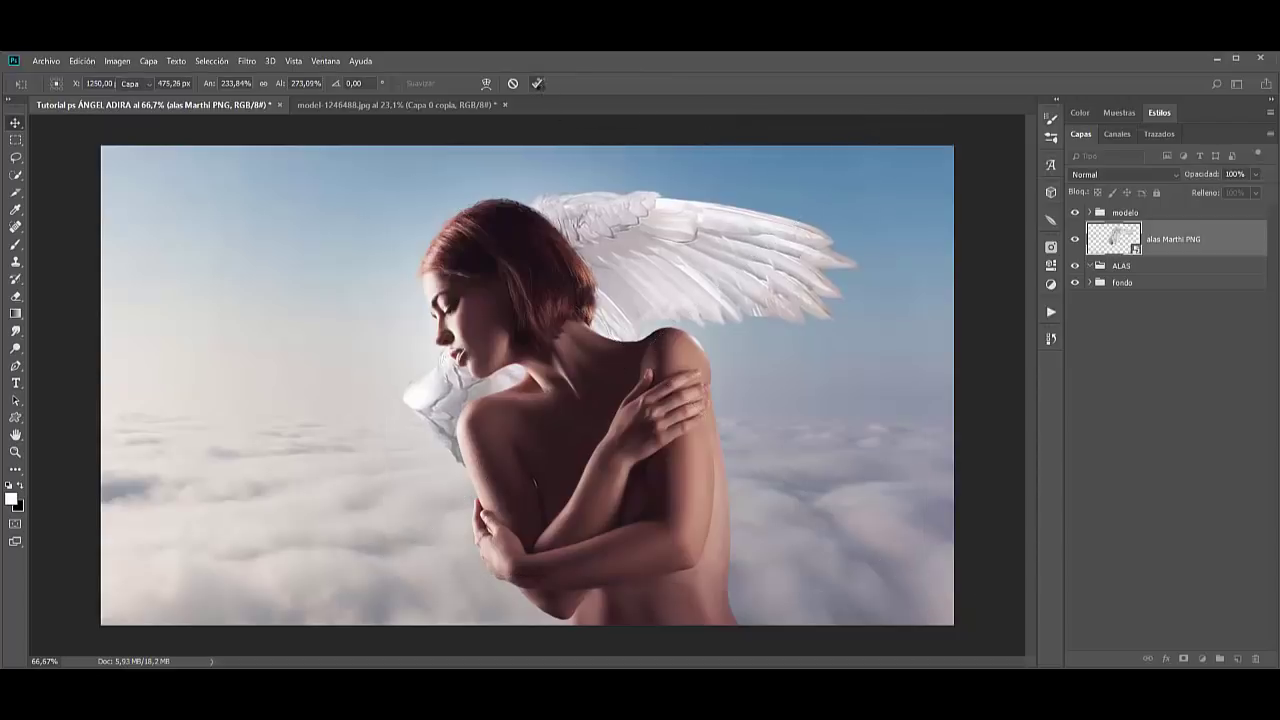
Rasterize the wings layer, rename it '1', move it into ALAS, and position it behind her back.
right_click(1179, 246)
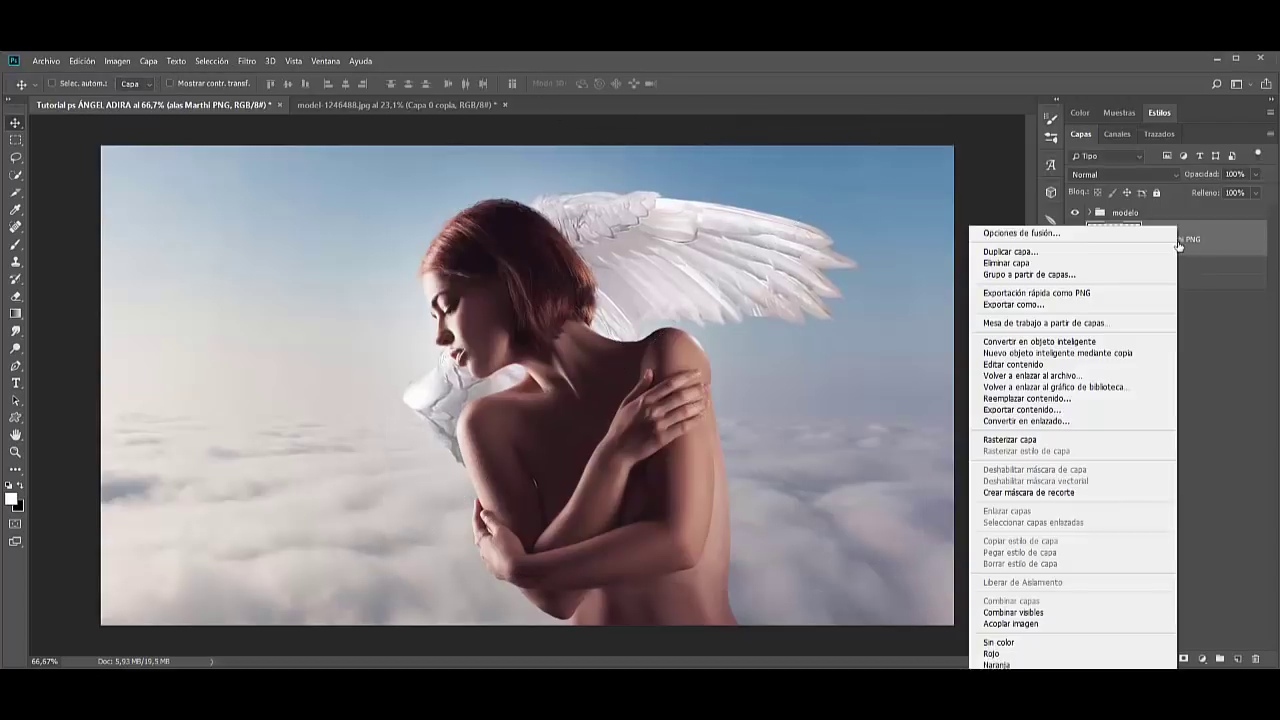
click(1013, 441)
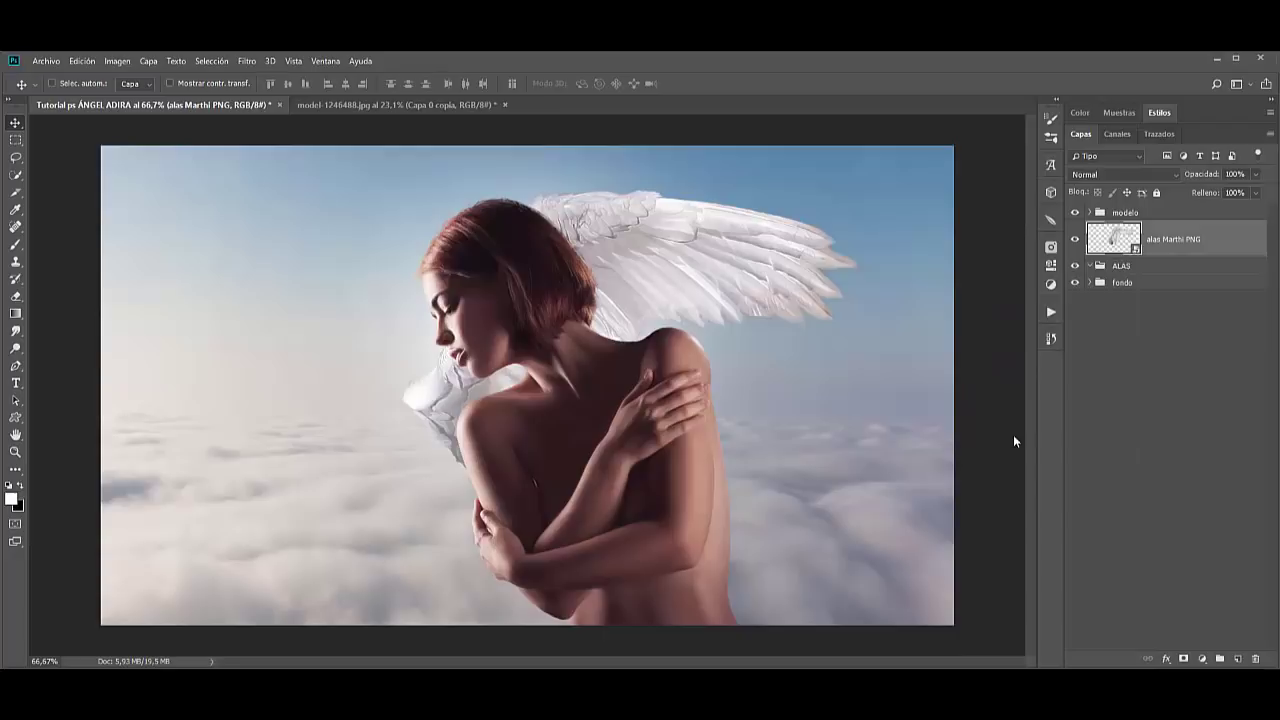
double_click(1172, 242)
text(1)
key(Return)
drag(1099, 238, 1098, 267)
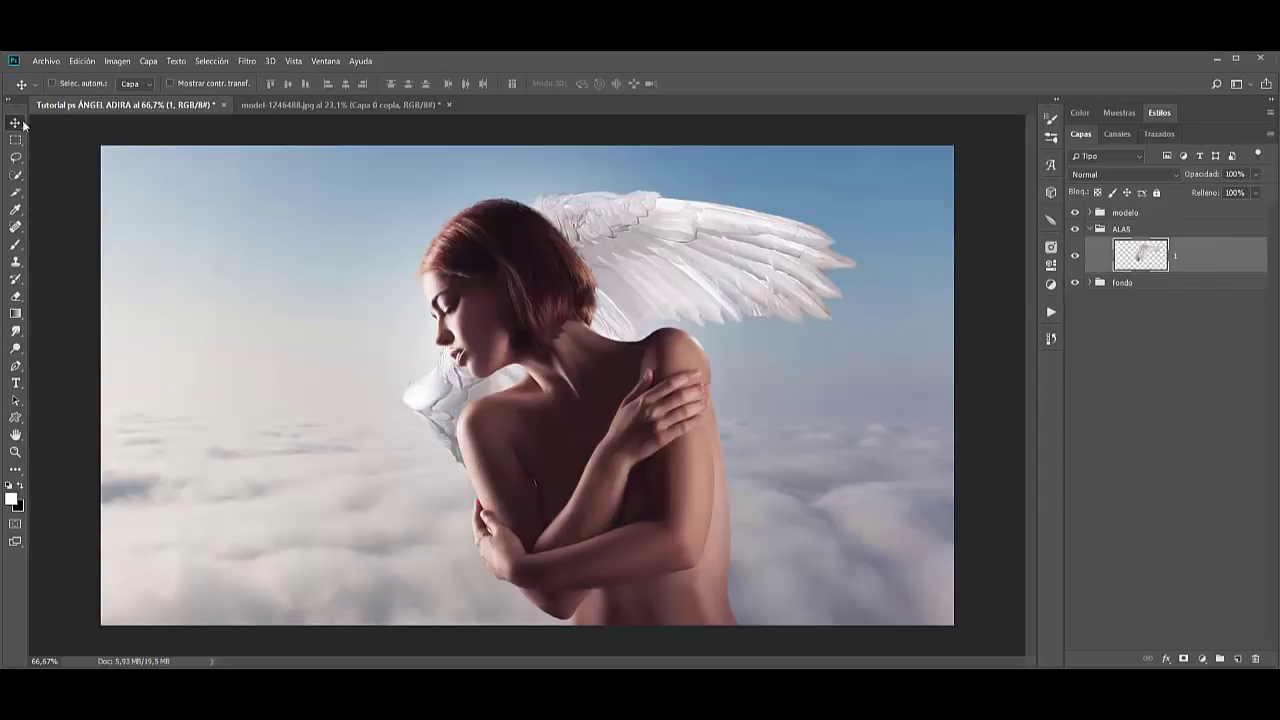
drag(560, 261, 812, 271)
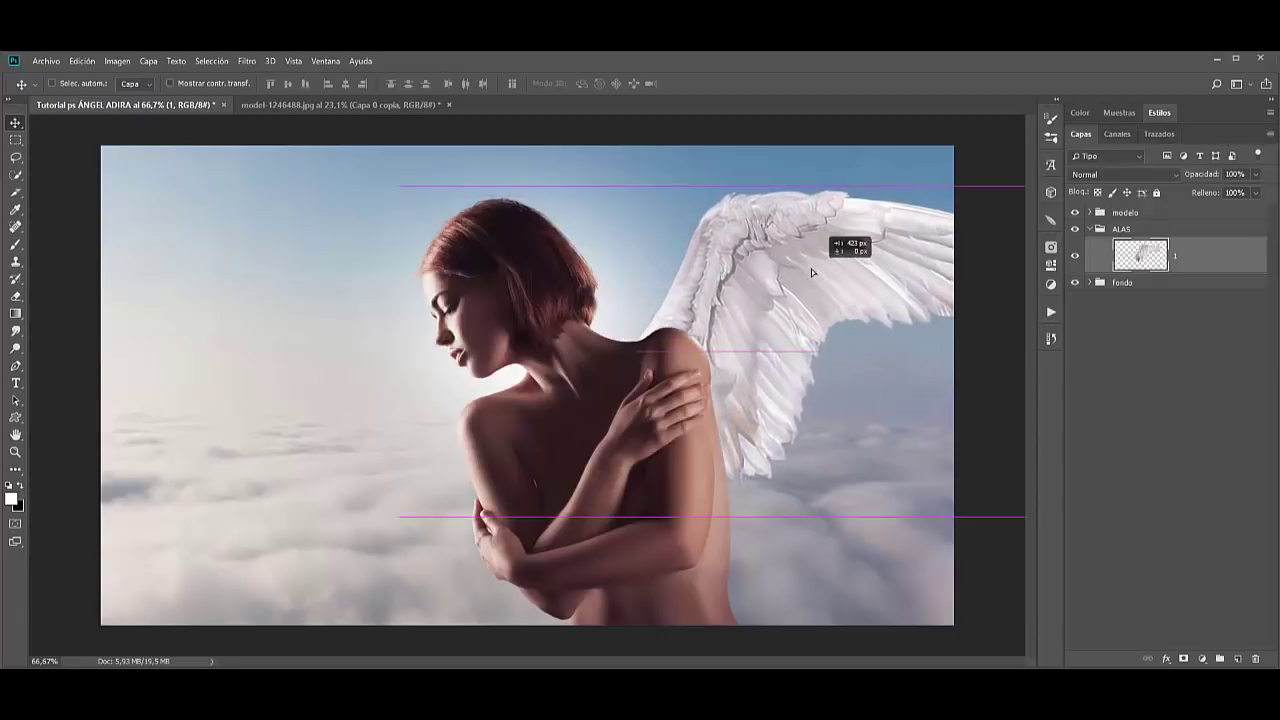
drag(812, 271, 814, 272)
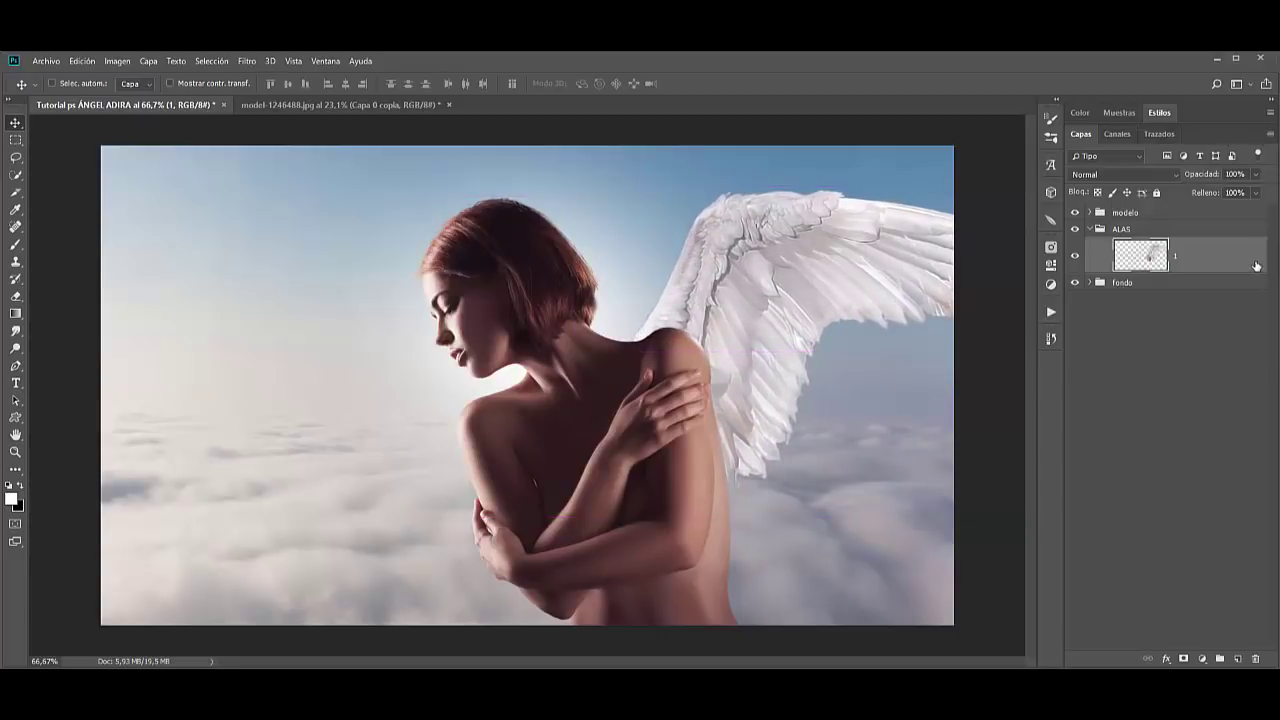
Duplicate the wing, flip the copy horizontally, and move it to the model's left side.
key(ctrl+j)
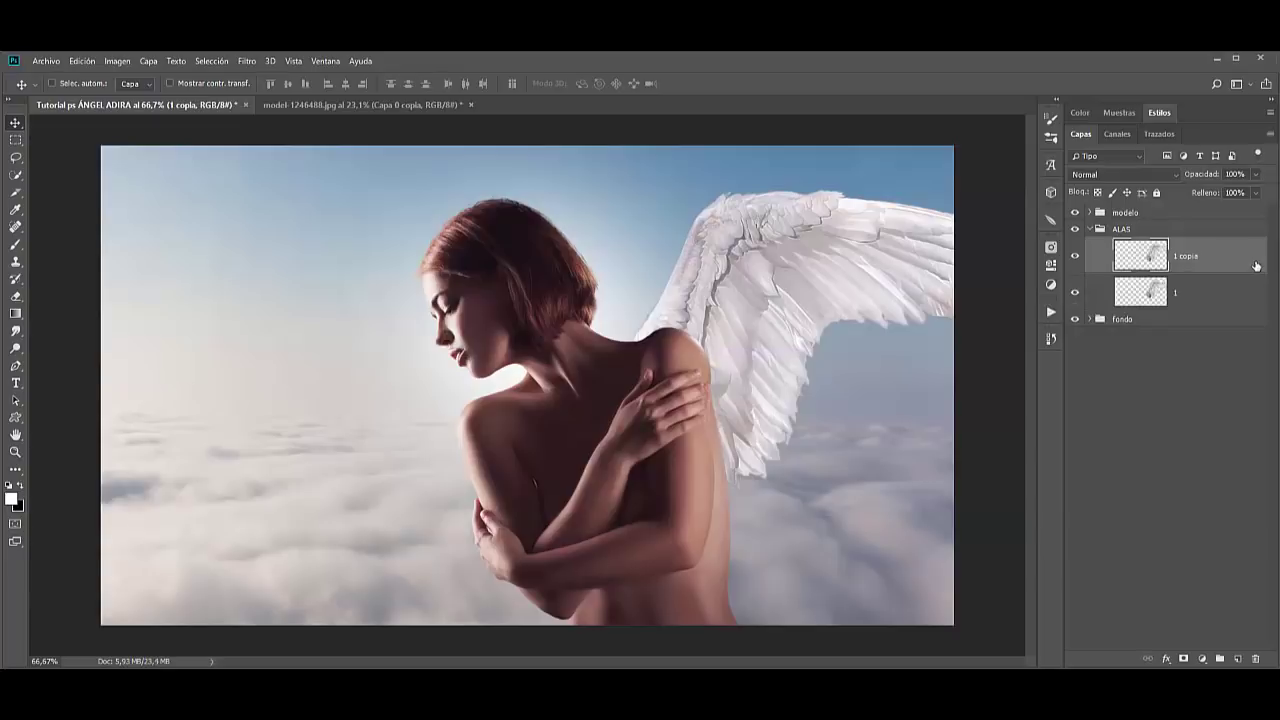
key(ctrl+t)
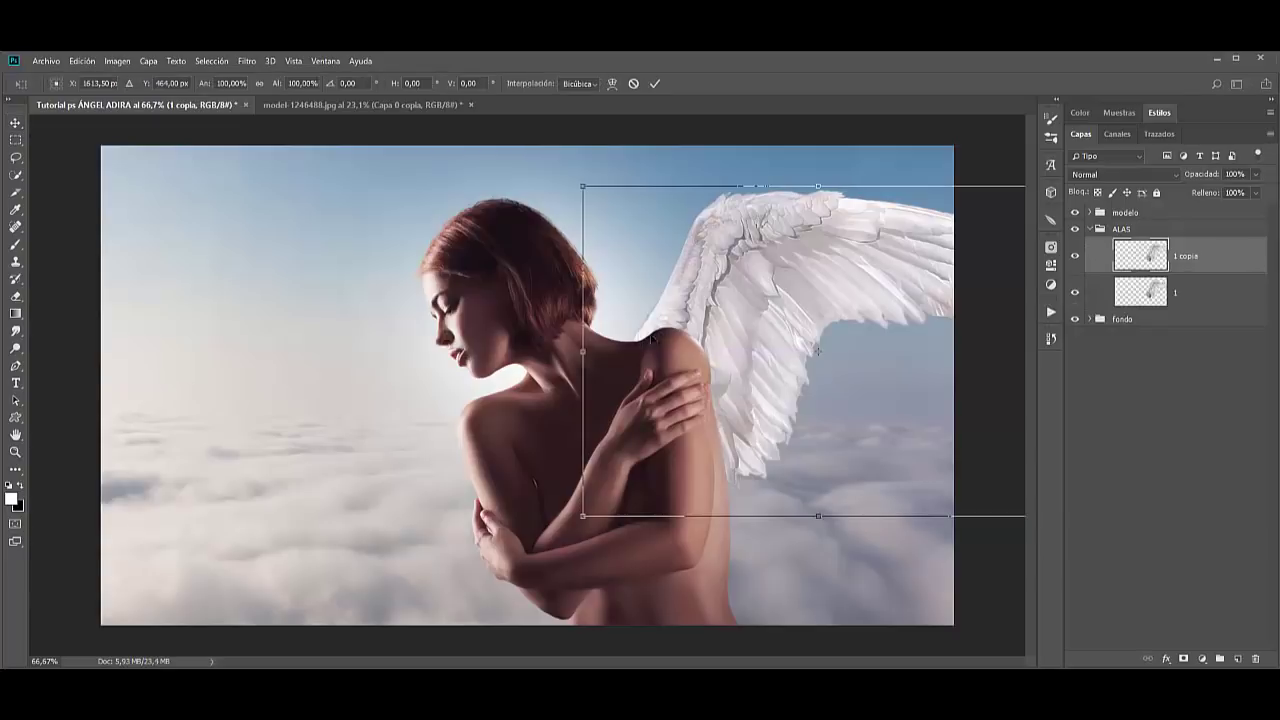
right_click(653, 338)
click(700, 493)
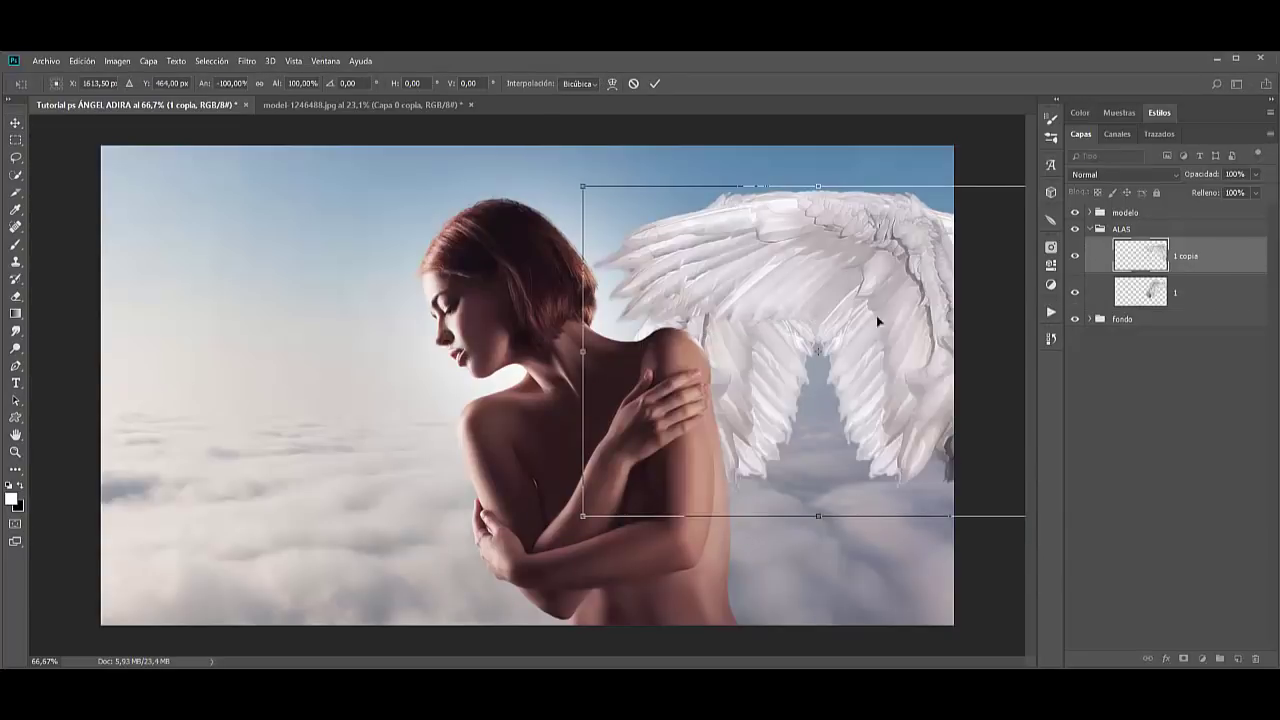
click(655, 83)
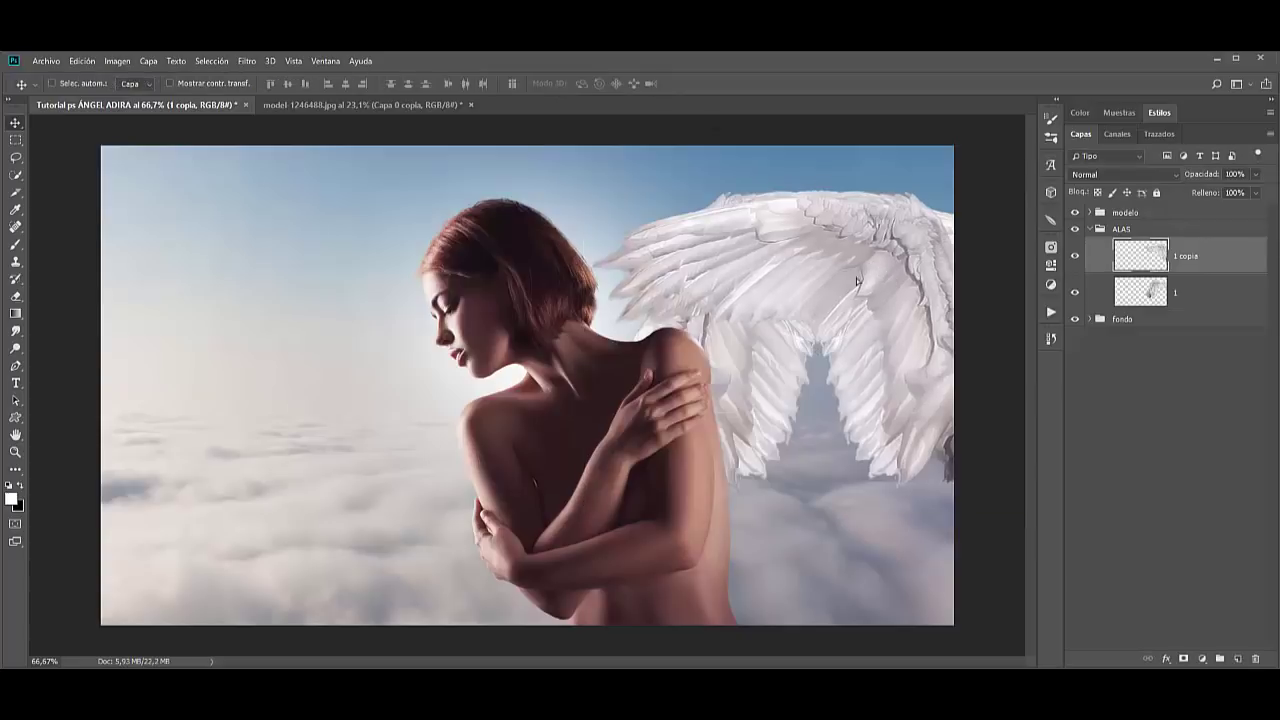
drag(870, 272, 375, 390)
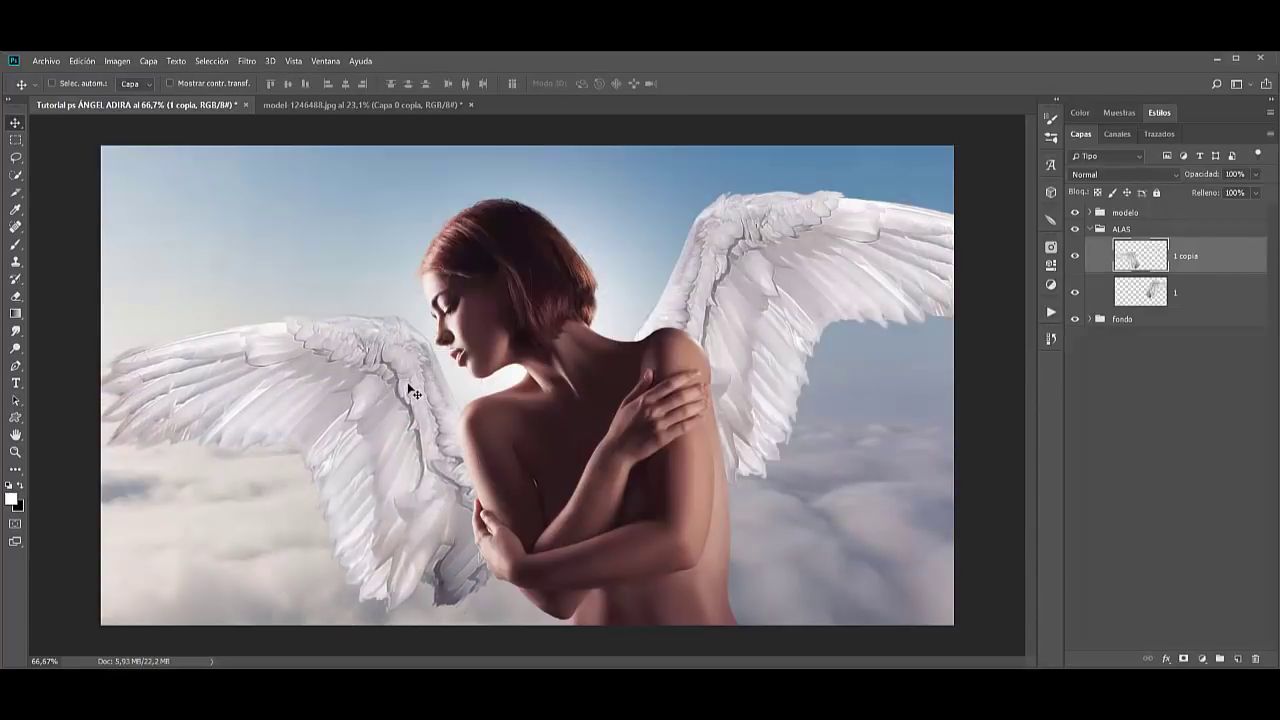
Rotate the left wing about -26° and tuck it down behind the model.
key(ctrl+t)
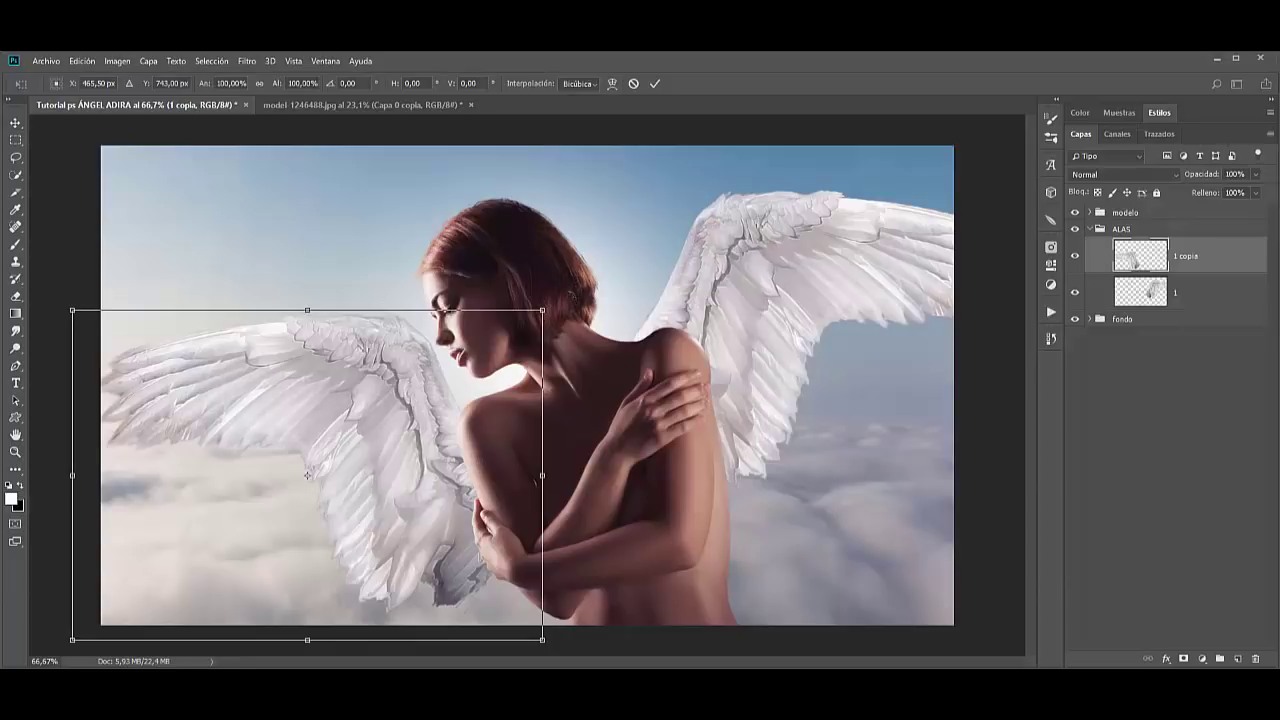
drag(550, 302, 505, 230)
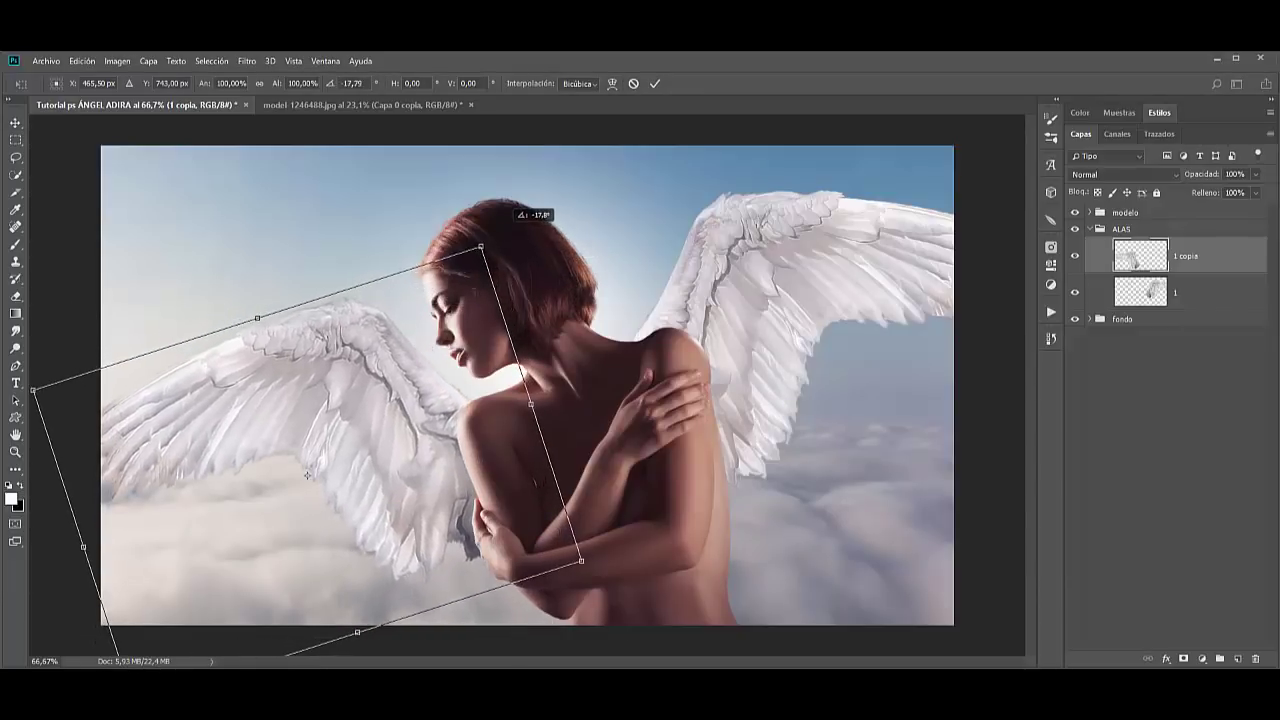
drag(407, 393, 433, 411)
drag(548, 292, 540, 270)
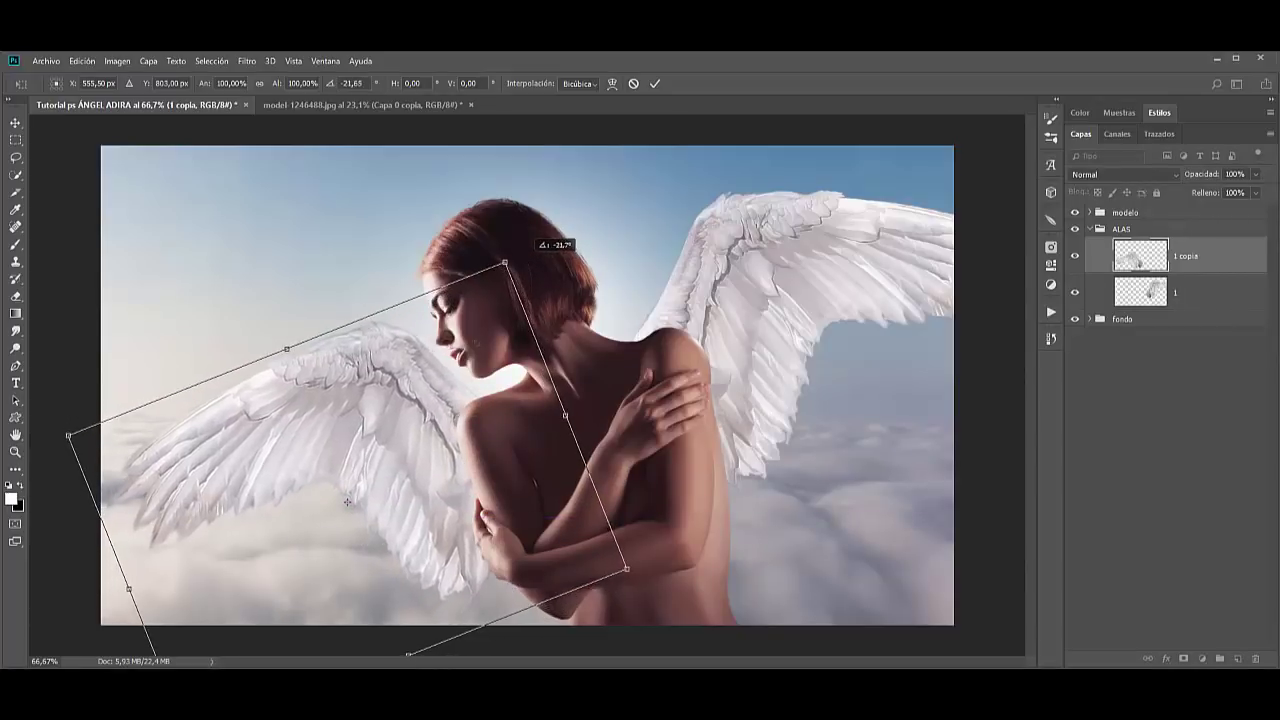
drag(389, 418, 391, 432)
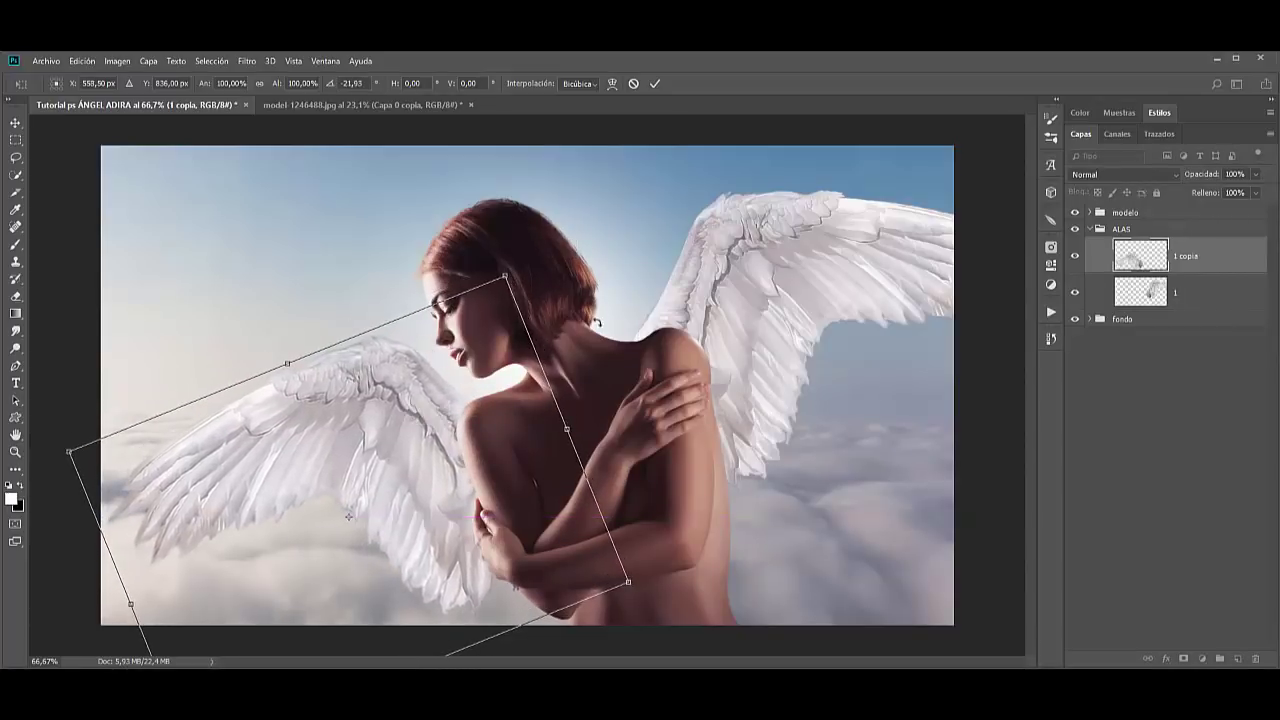
drag(596, 322, 590, 300)
drag(408, 514, 416, 515)
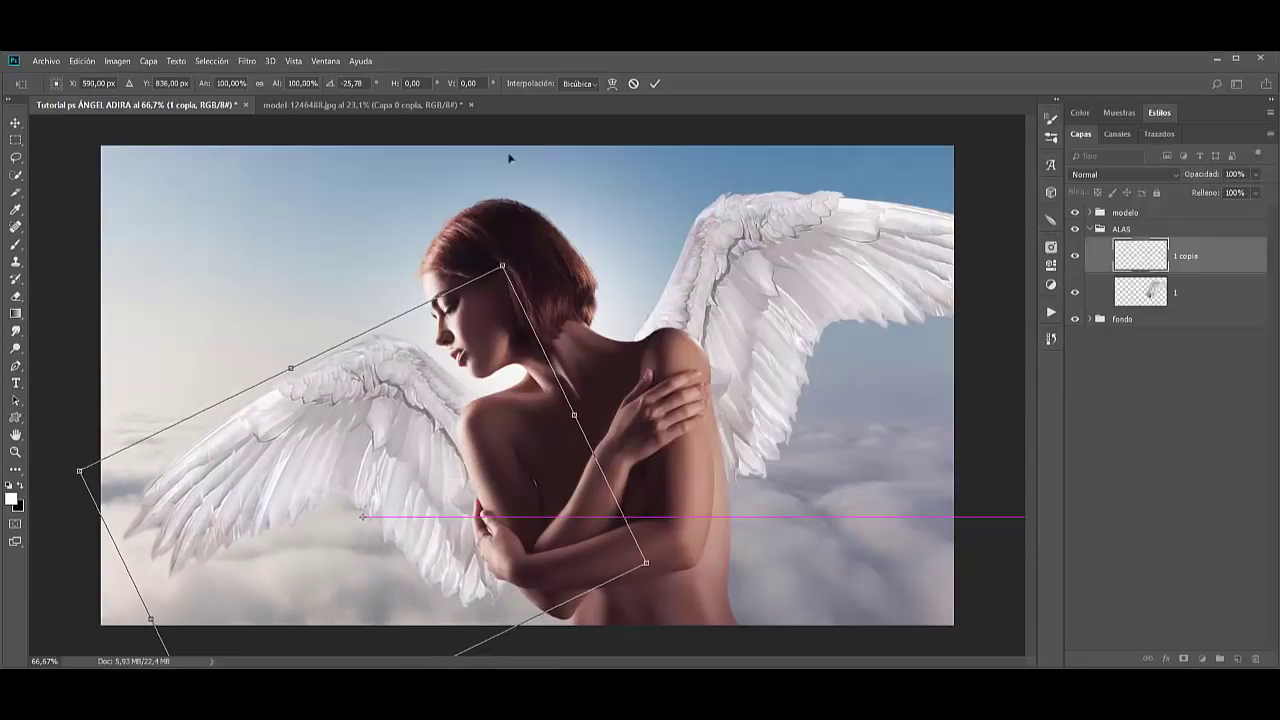
click(655, 84)
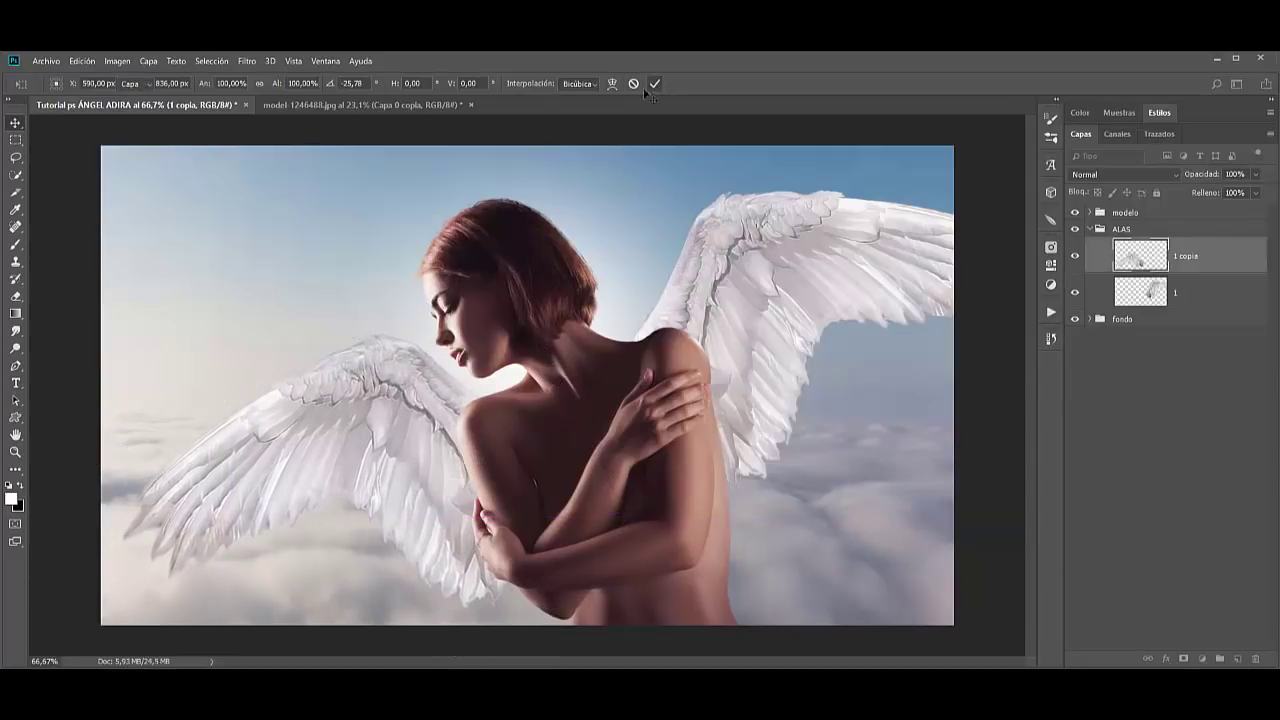
Rename the wing copy '2' and shift the ALAS and modelo groups left together.
double_click(1184, 258)
text(2)
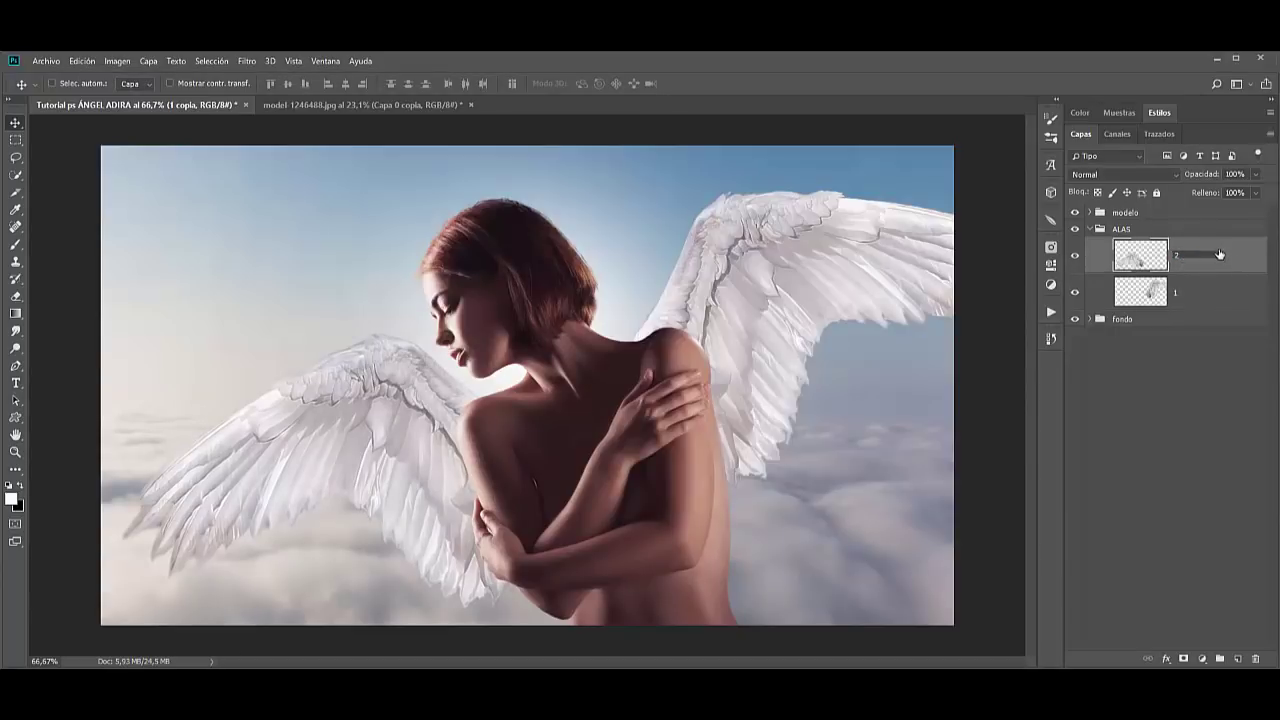
click(1113, 231)
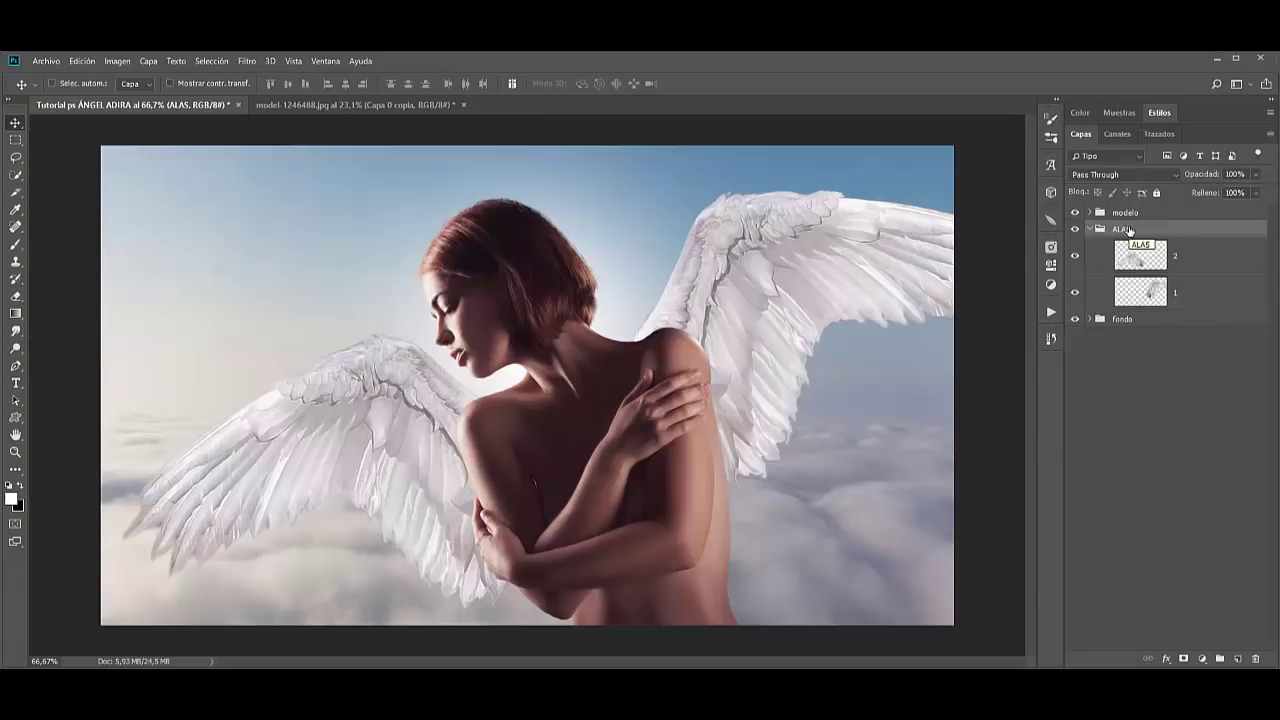
ctrl+click(1148, 213)
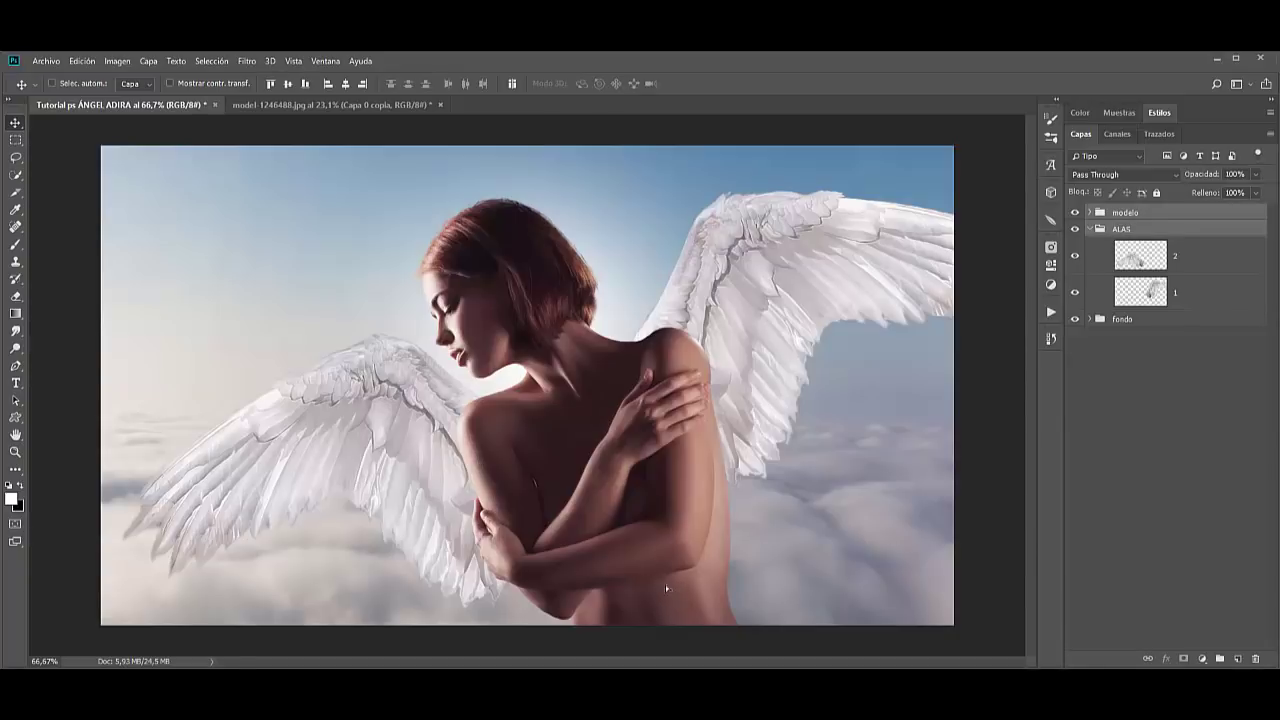
drag(666, 585, 635, 581)
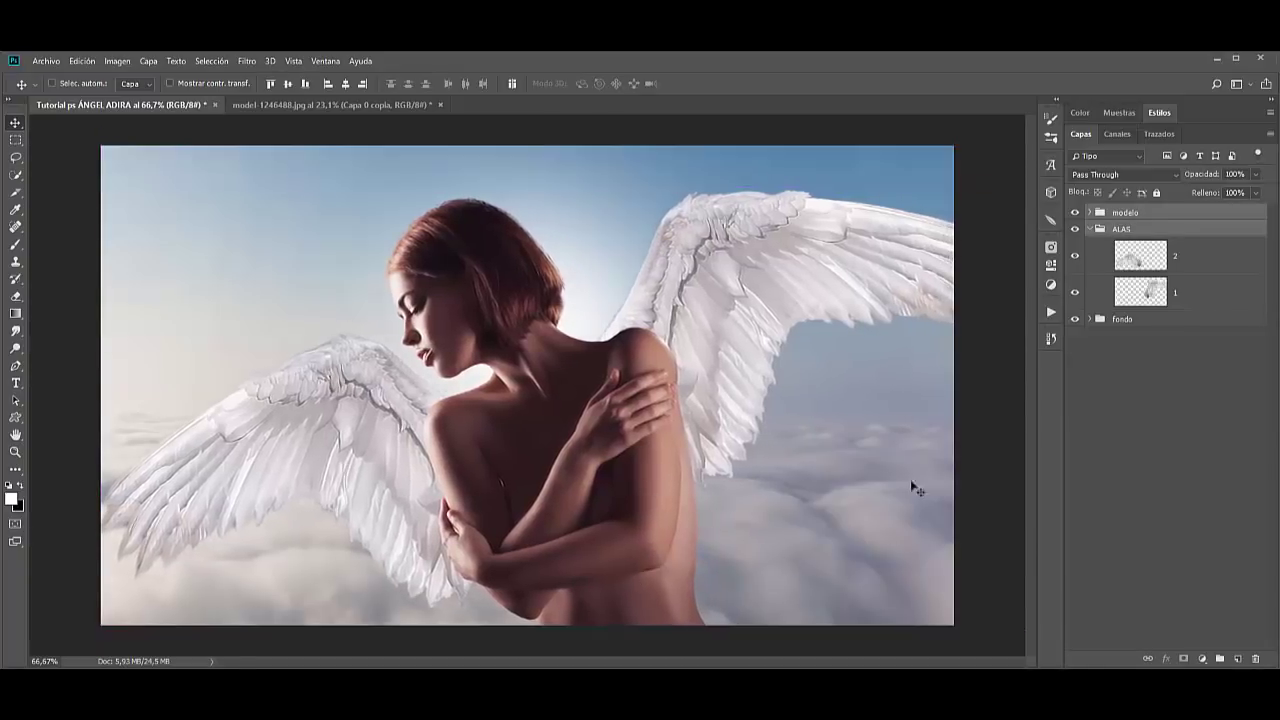
click(1171, 213)
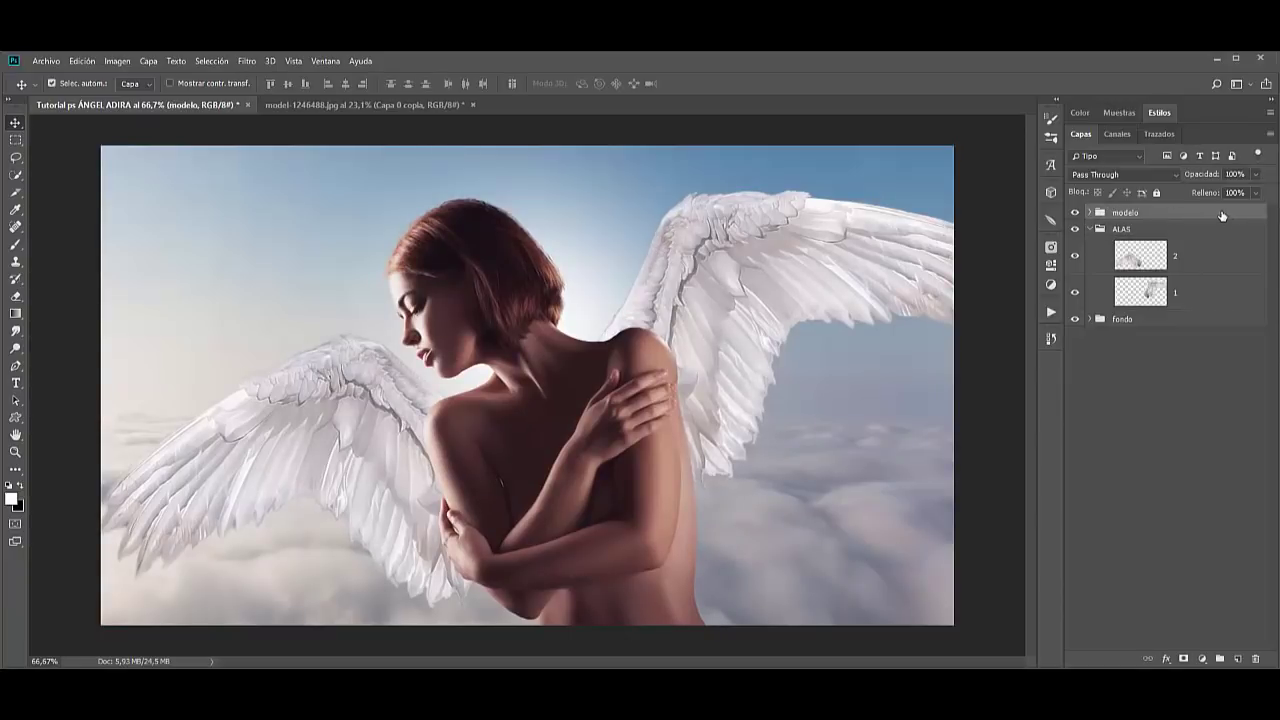
Rotate the modelo group about 2.8° clockwise and apply the transform.
key(ctrl+t)
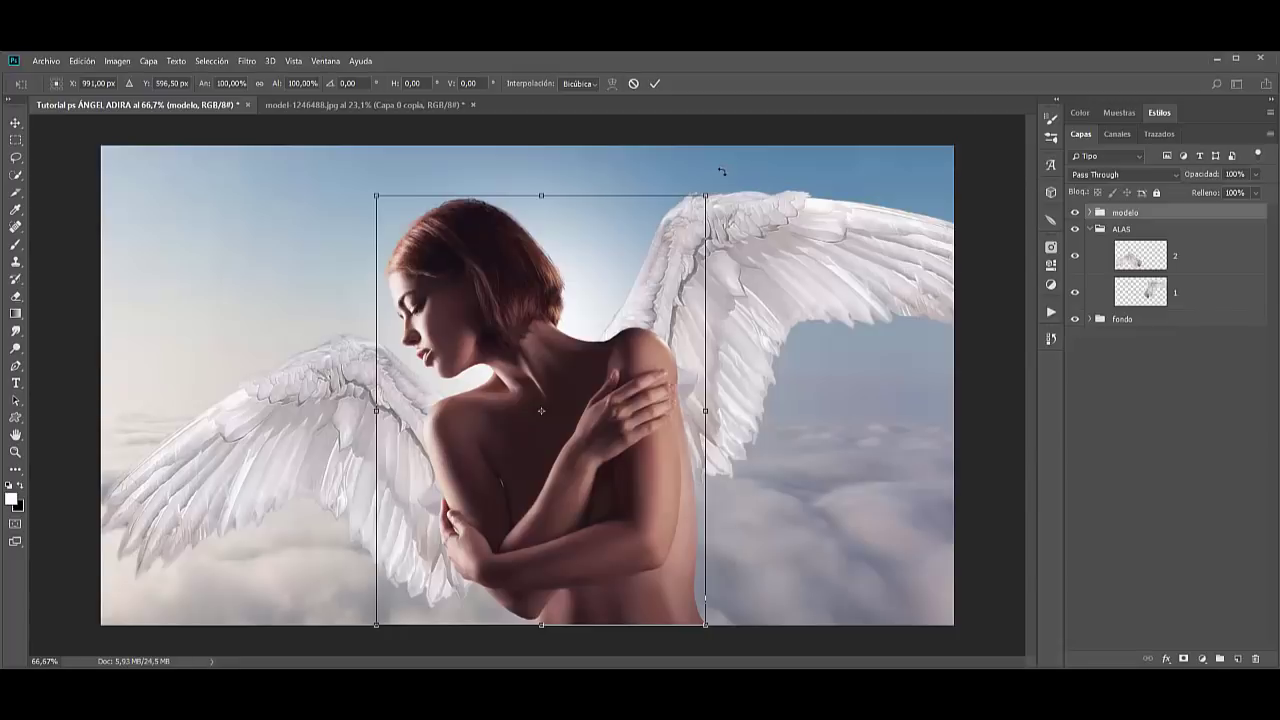
drag(723, 173, 727, 189)
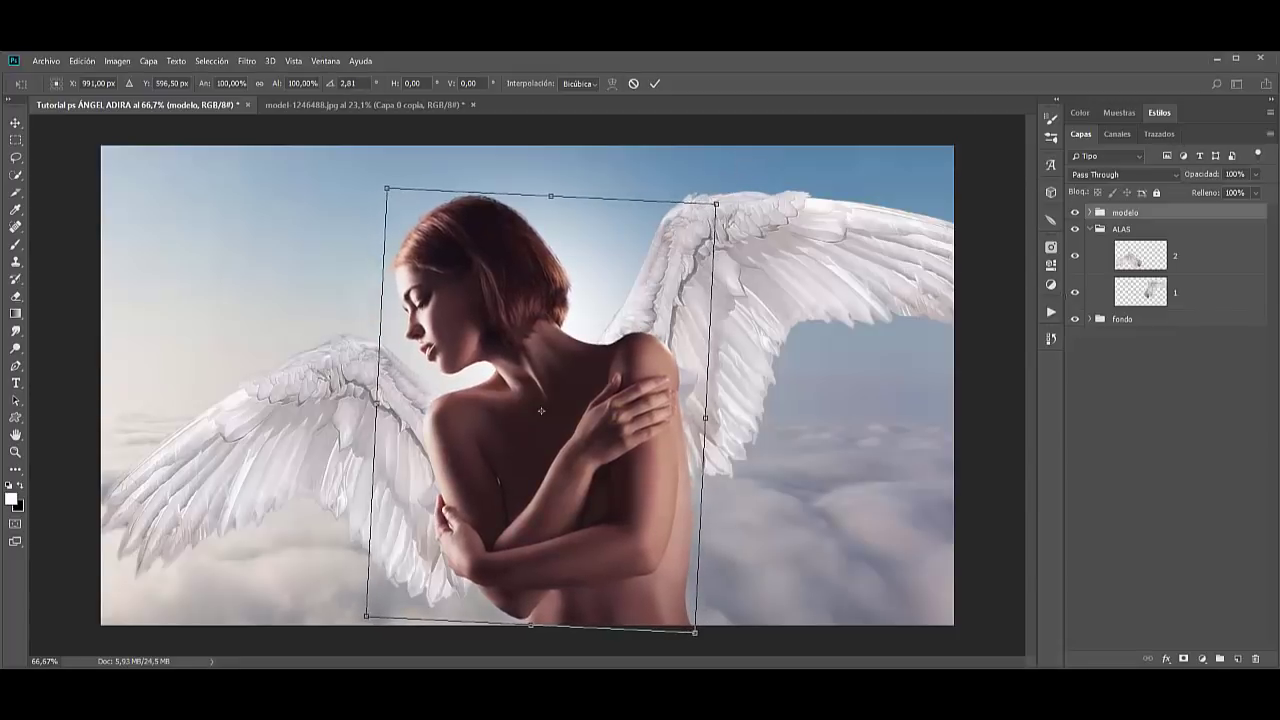
click(656, 84)
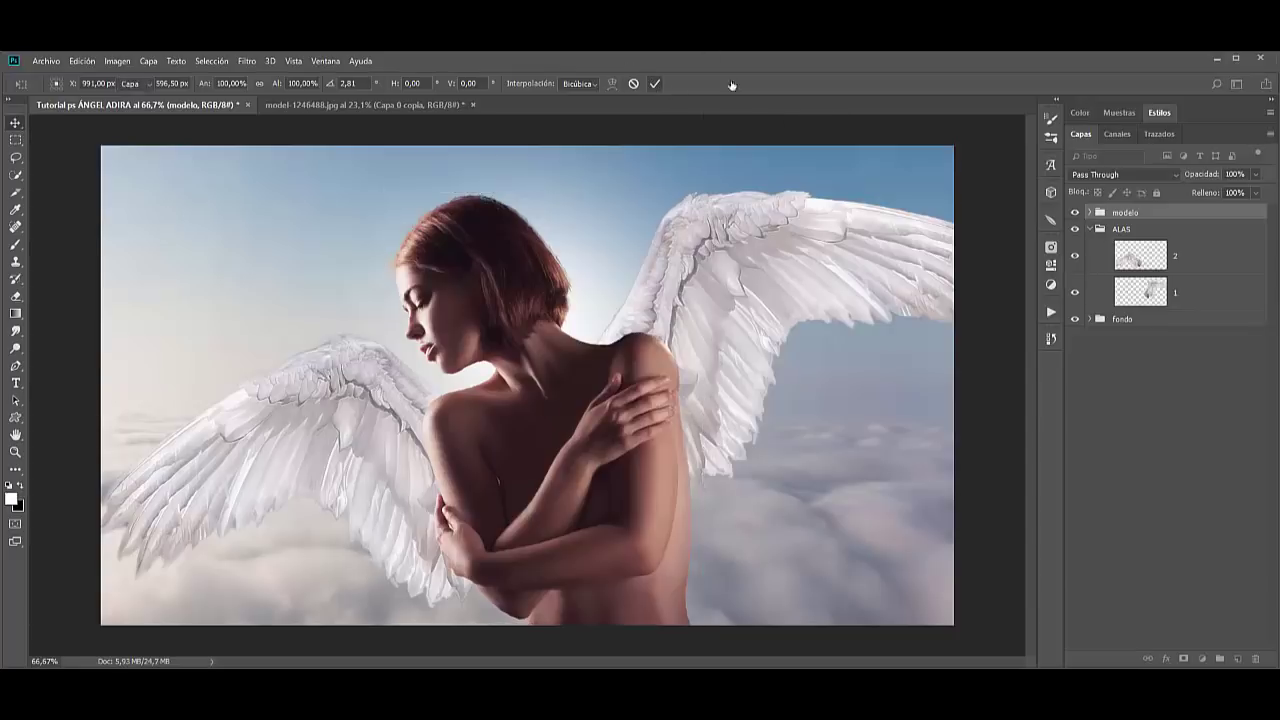
Make layer 1 in the ALAS group active and enable Auto-Select.
click(1195, 260)
click(1202, 292)
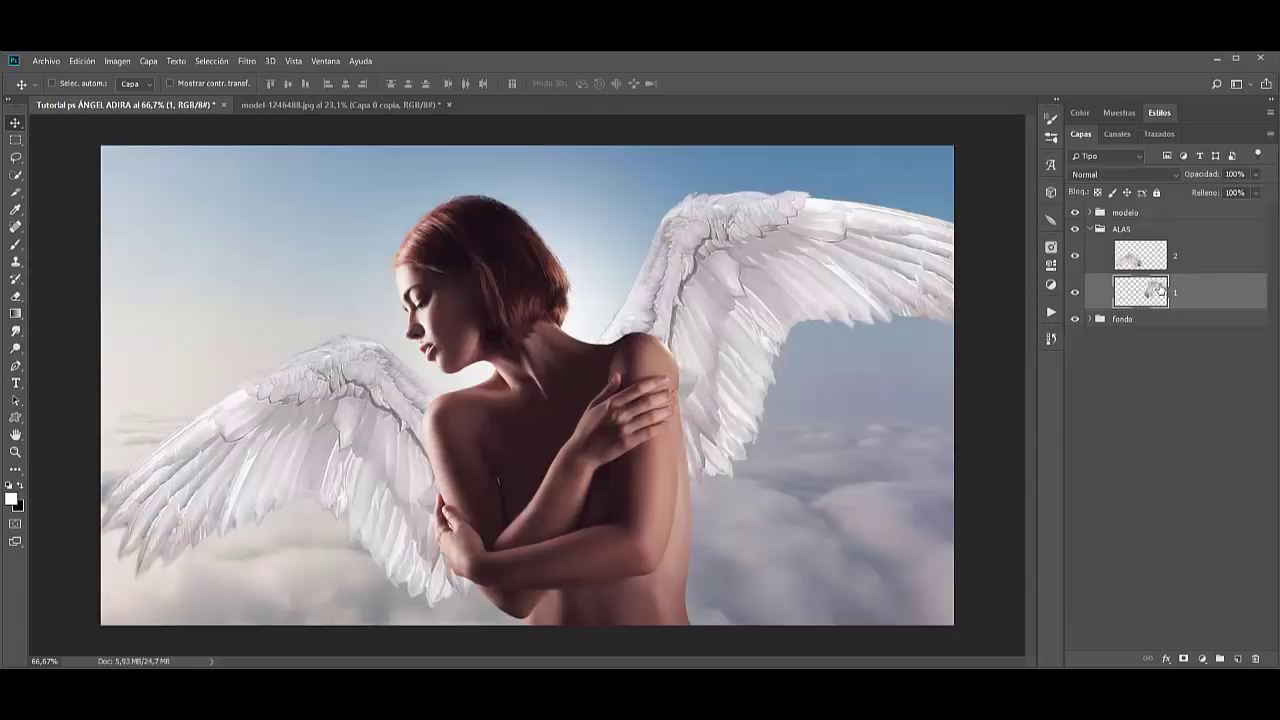
key(ctrl)
Add Capa 3 below layer 1 and pick the 165 px soft brush.
ctrl+click(1238, 659)
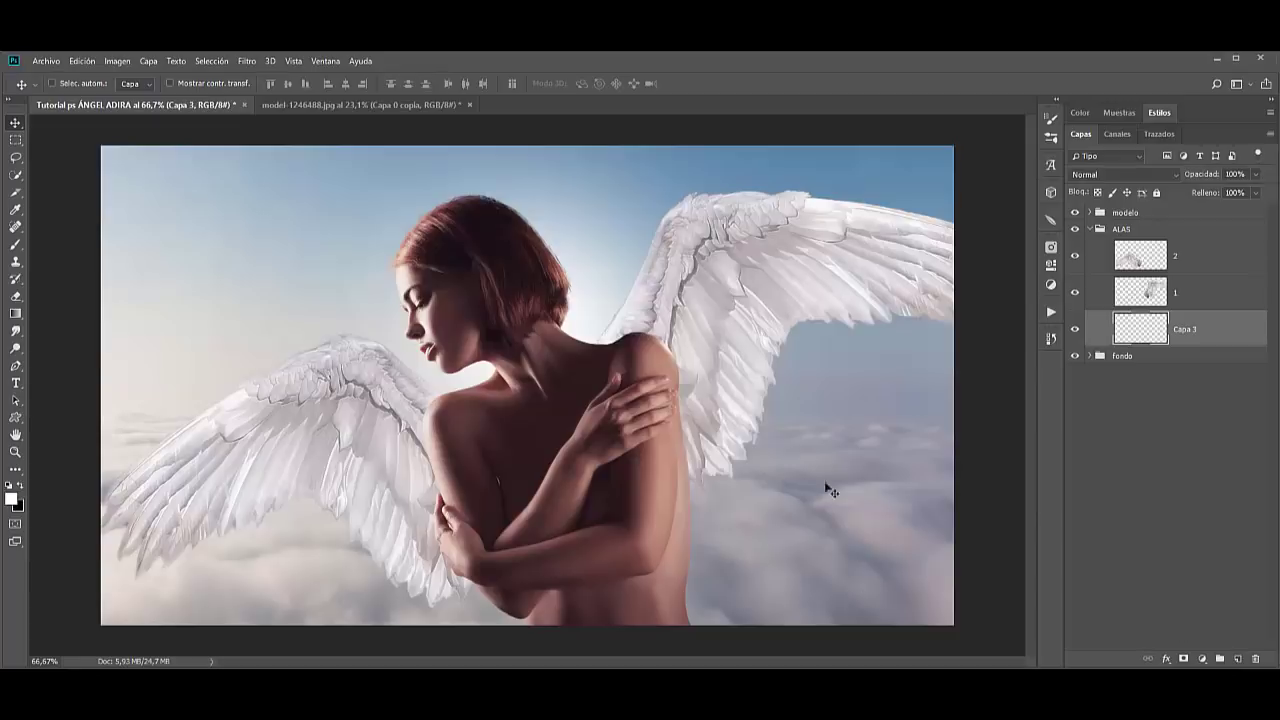
click(16, 244)
click(73, 83)
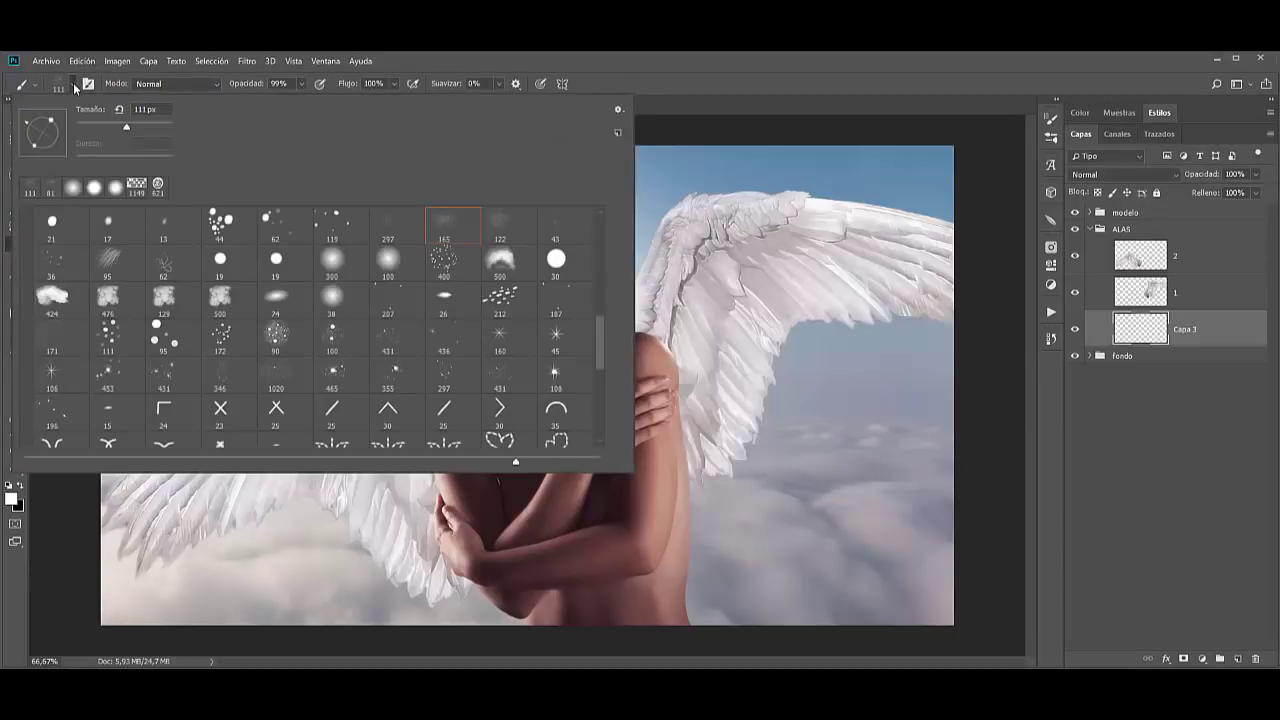
click(440, 222)
key(Return)
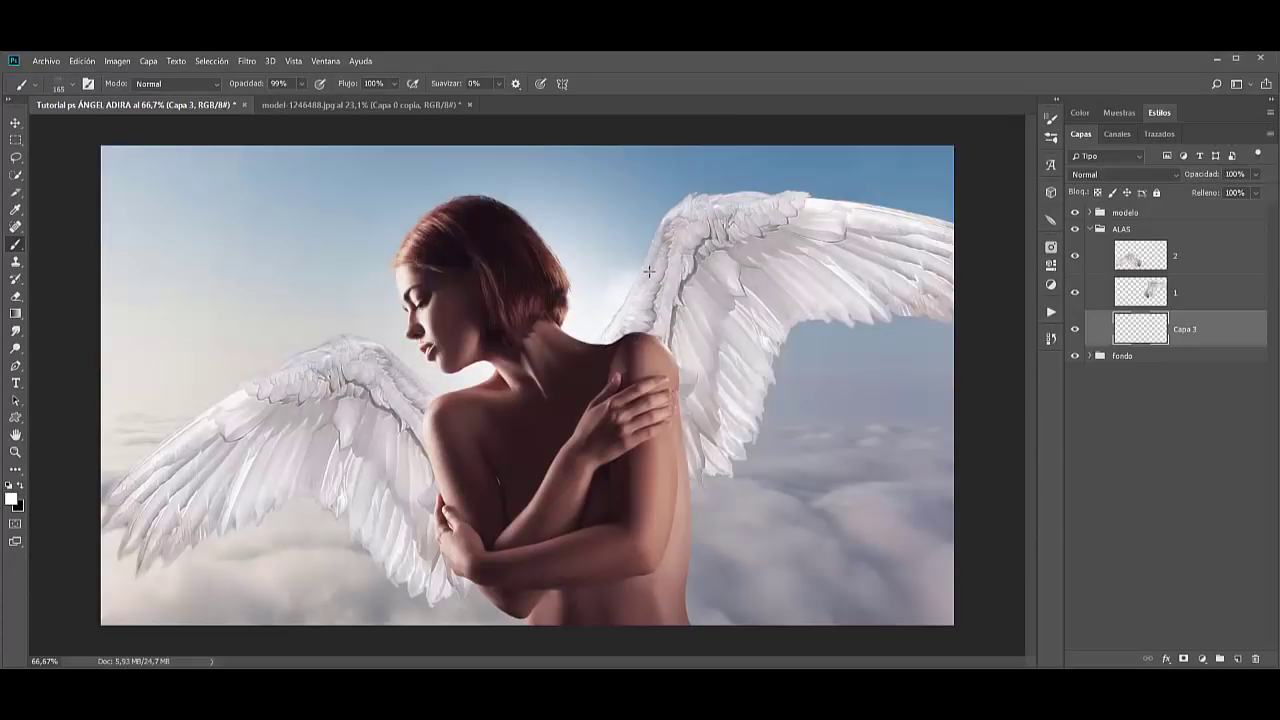
Paint a soft white glow along the right wing's top edge on Capa 3.
mouse_move(648, 270)
mouse_down()
mouse_move(700, 226)
mouse_move(800, 222)
mouse_up()
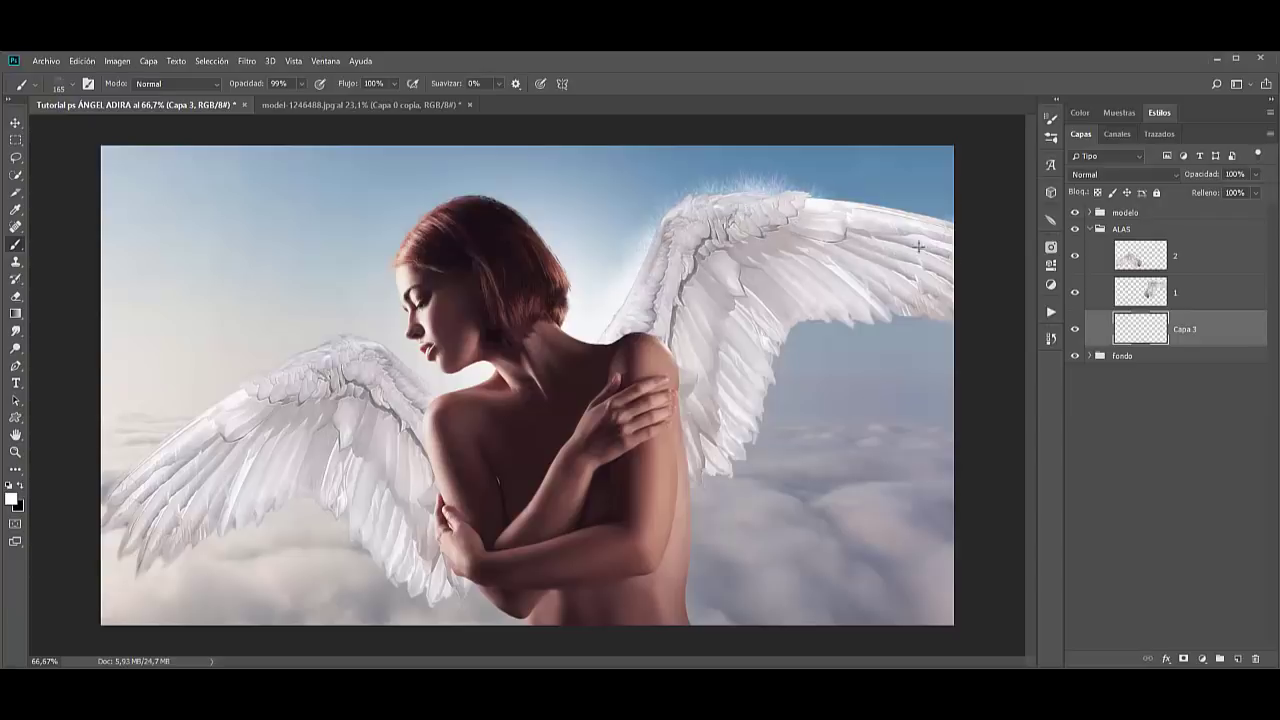
drag(930, 212, 776, 228)
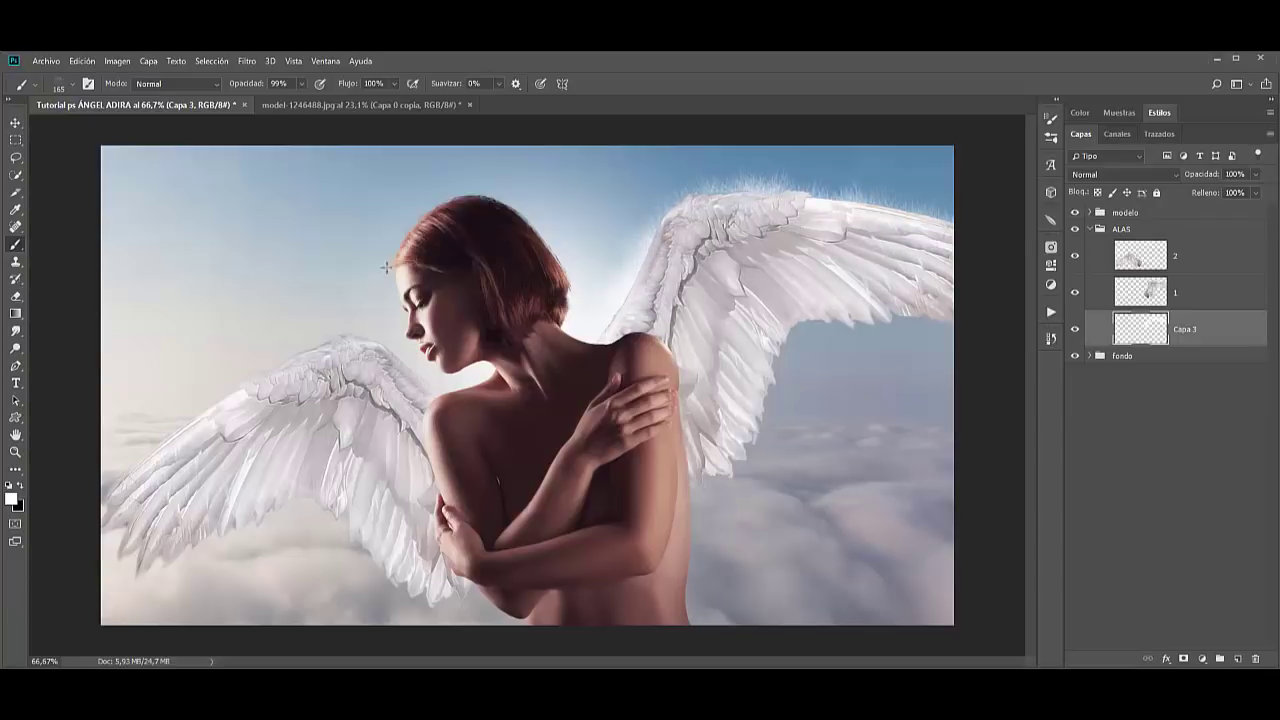
click(15, 122)
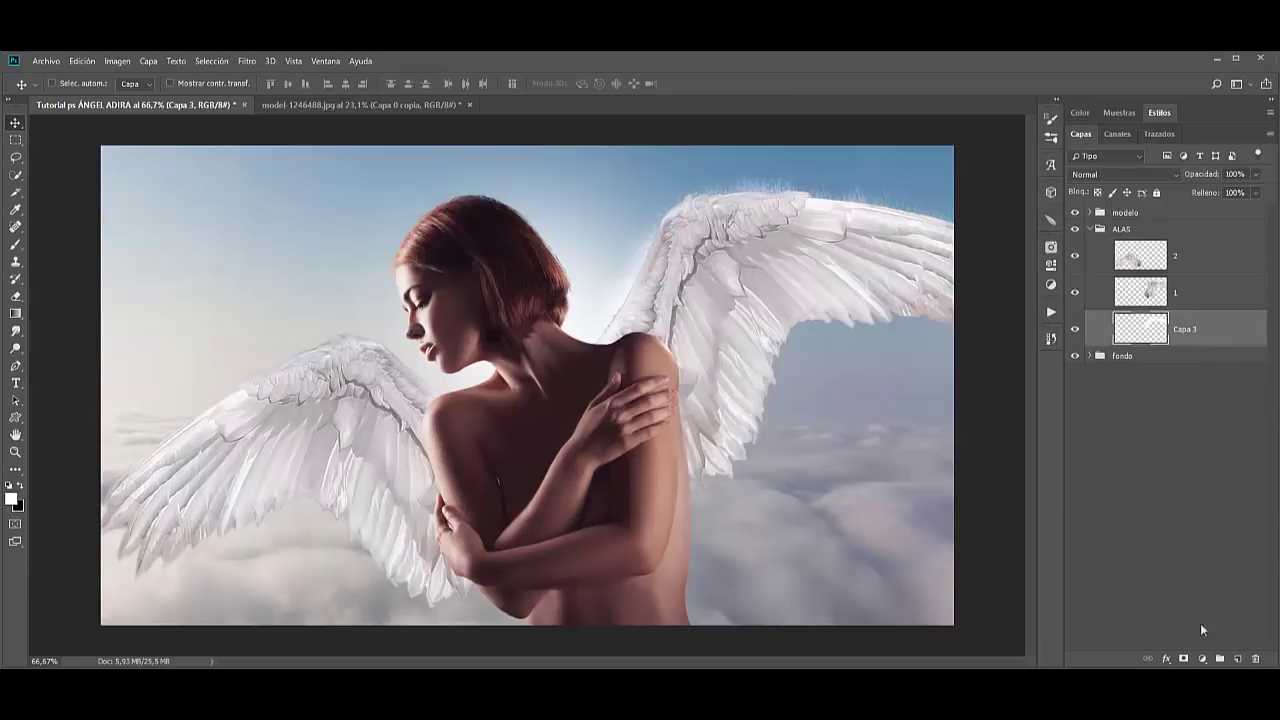
Add Capa 4 and paint white glow along the right wing's lower edge.
click(1238, 659)
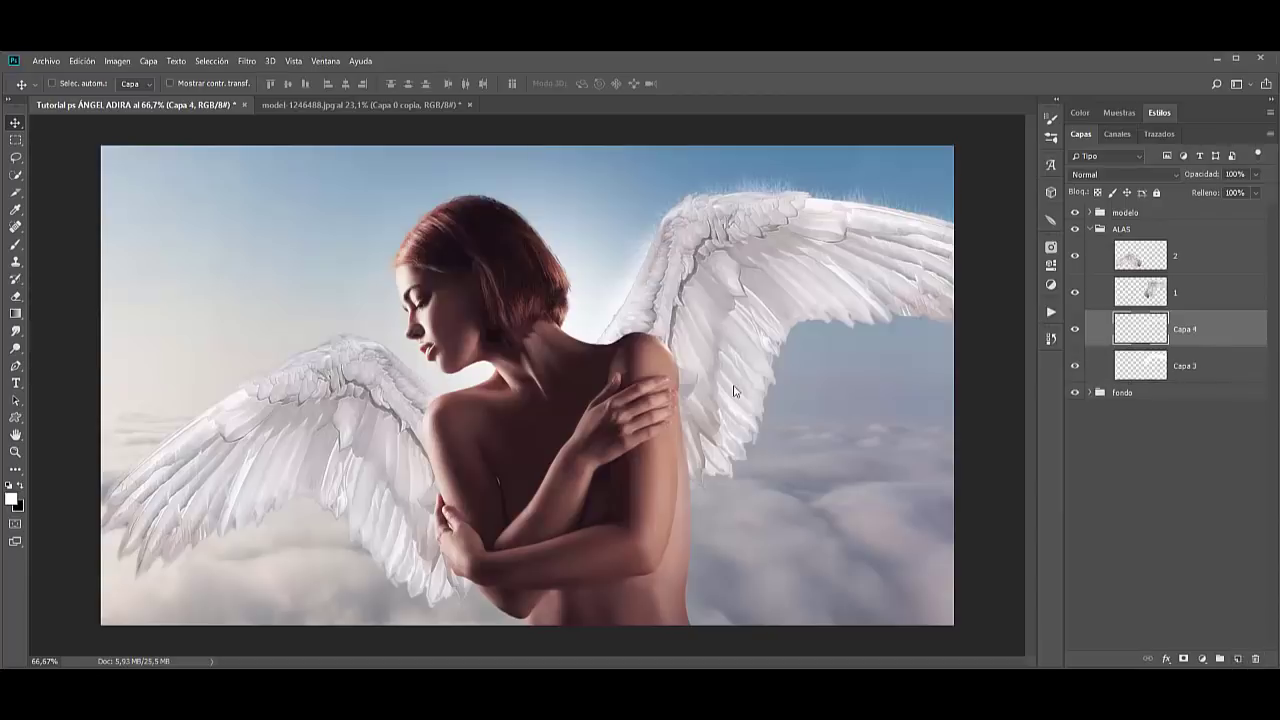
click(15, 245)
mouse_move(950, 321)
mouse_down()
mouse_move(773, 338)
mouse_move(694, 471)
mouse_up()
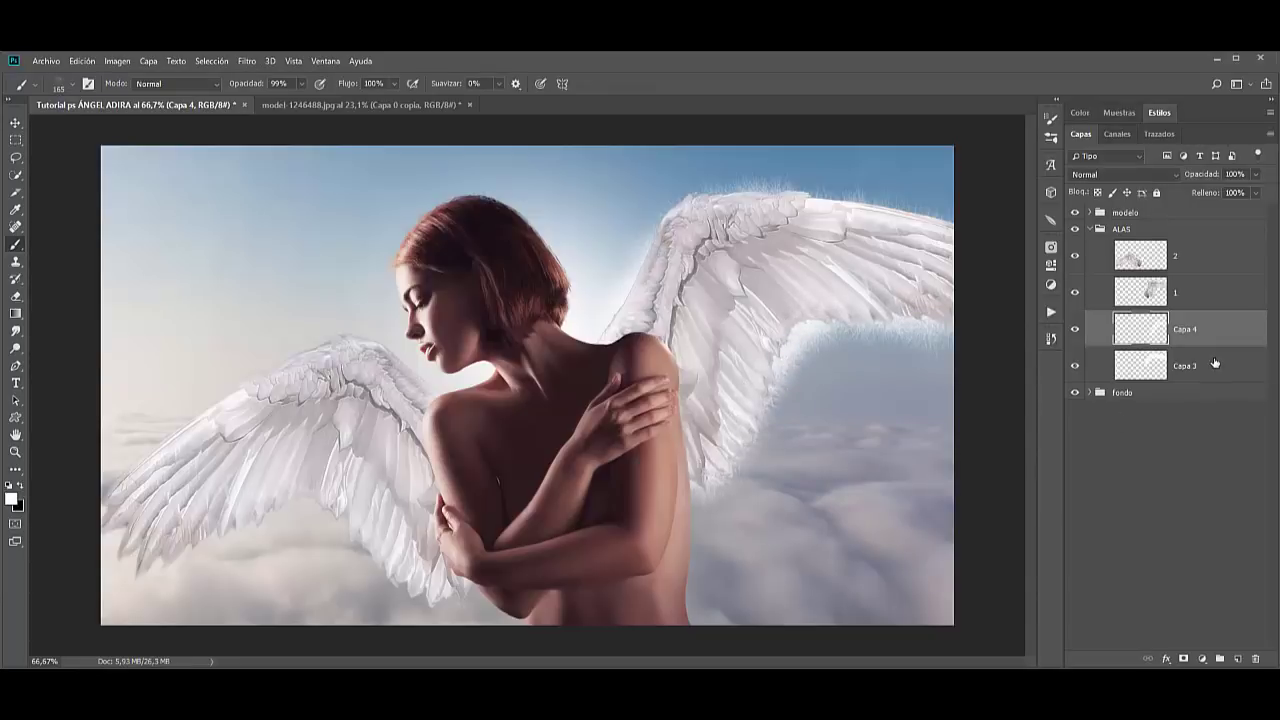
key(v)
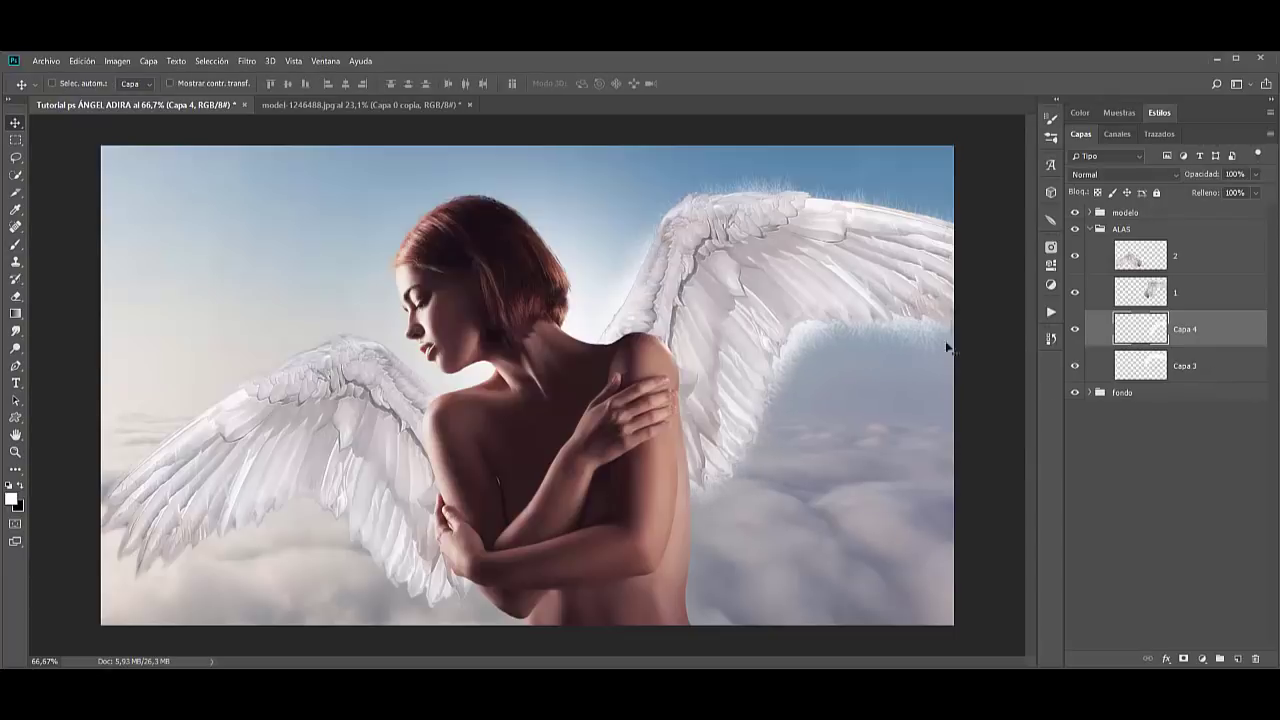
Soften Capa 4 with a Gaussian blur, then make layer 1 active.
click(248, 62)
mouse_move(266, 212)
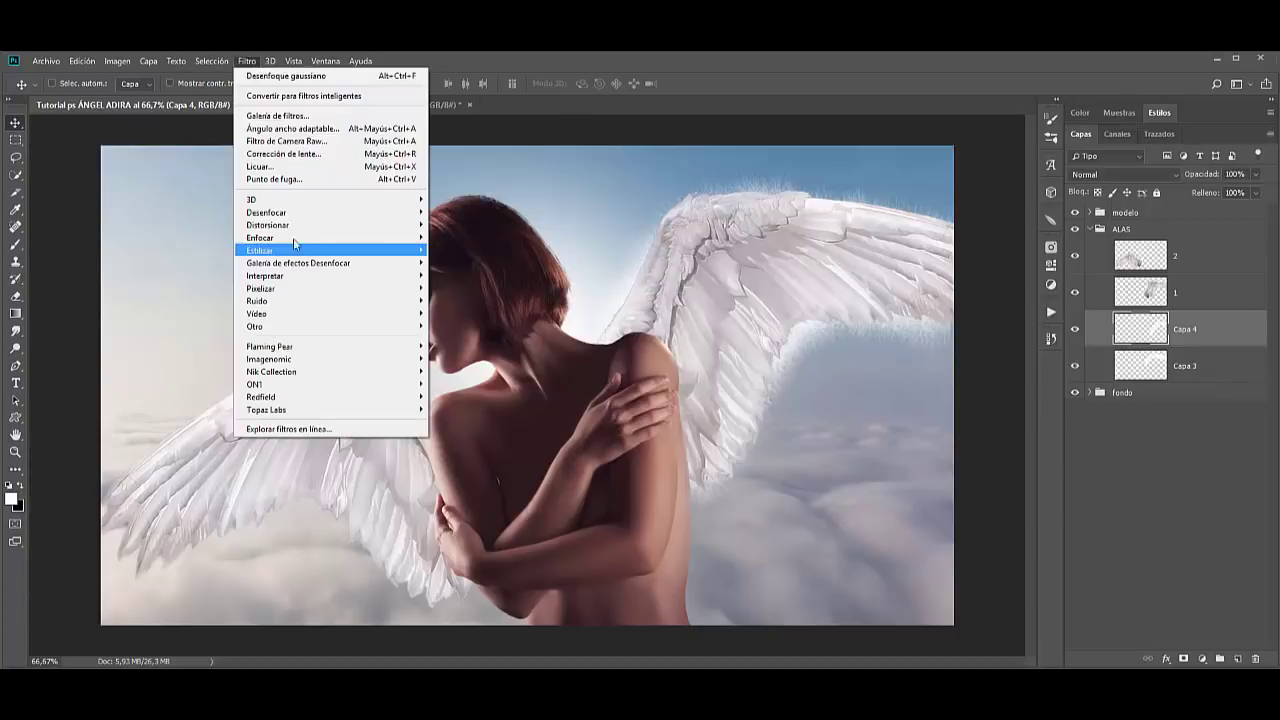
click(173, 301)
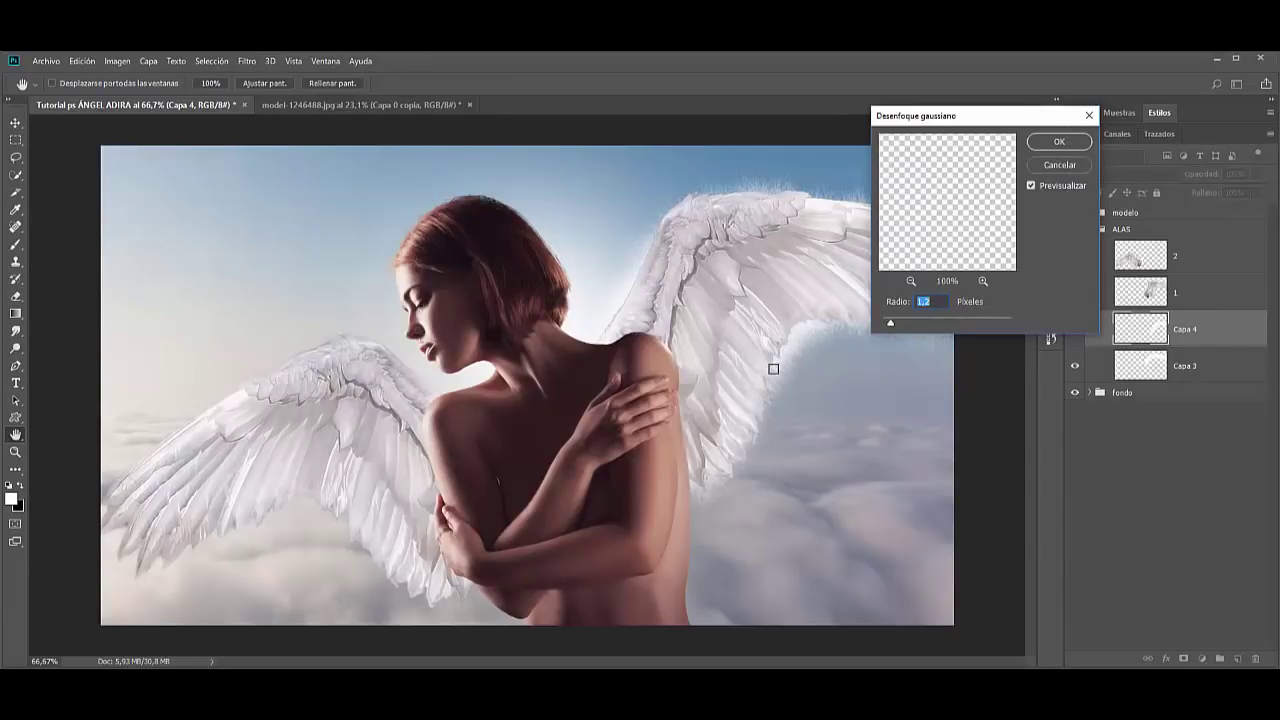
click(1062, 141)
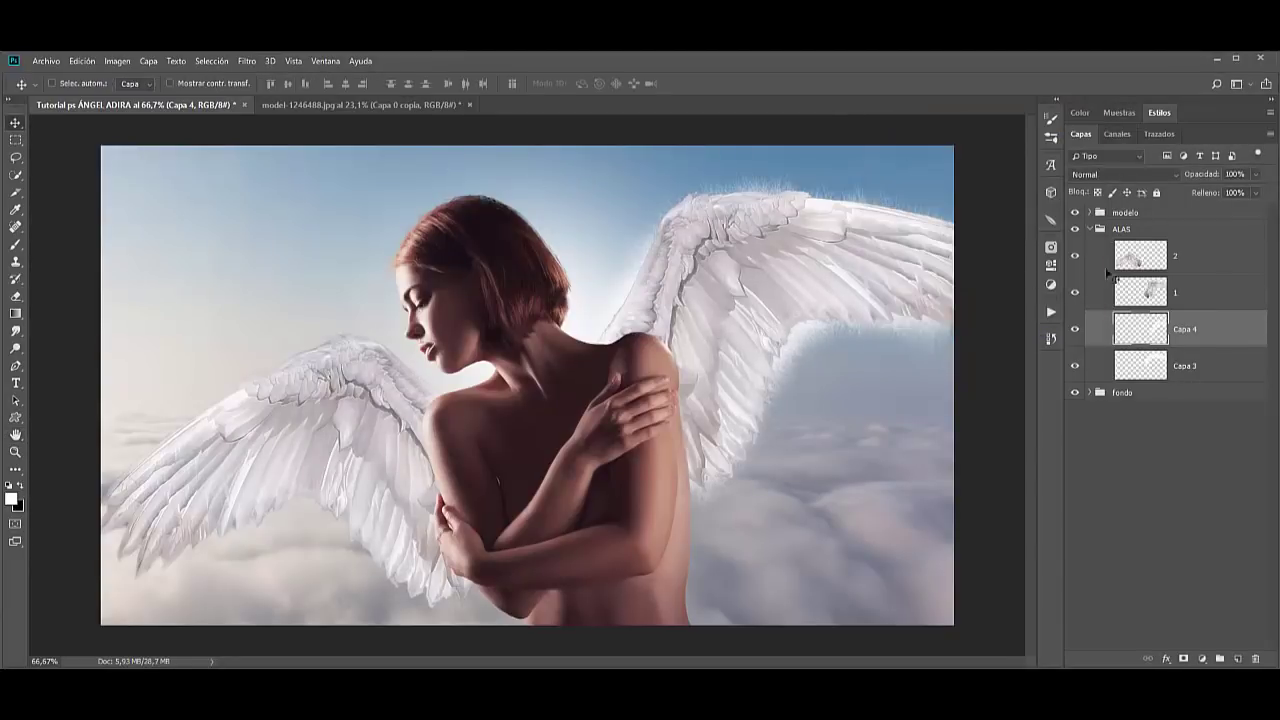
click(1228, 289)
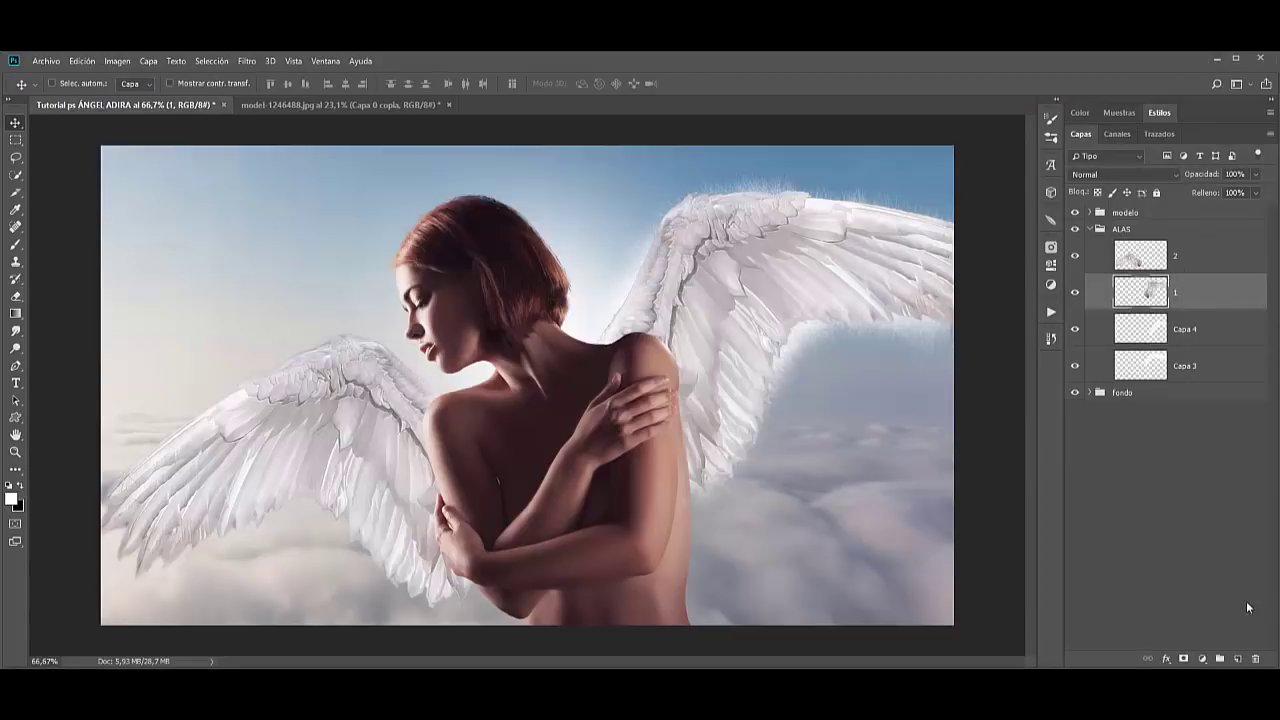
Add Capa 5 and brighten the left wing tip with white.
click(1238, 659)
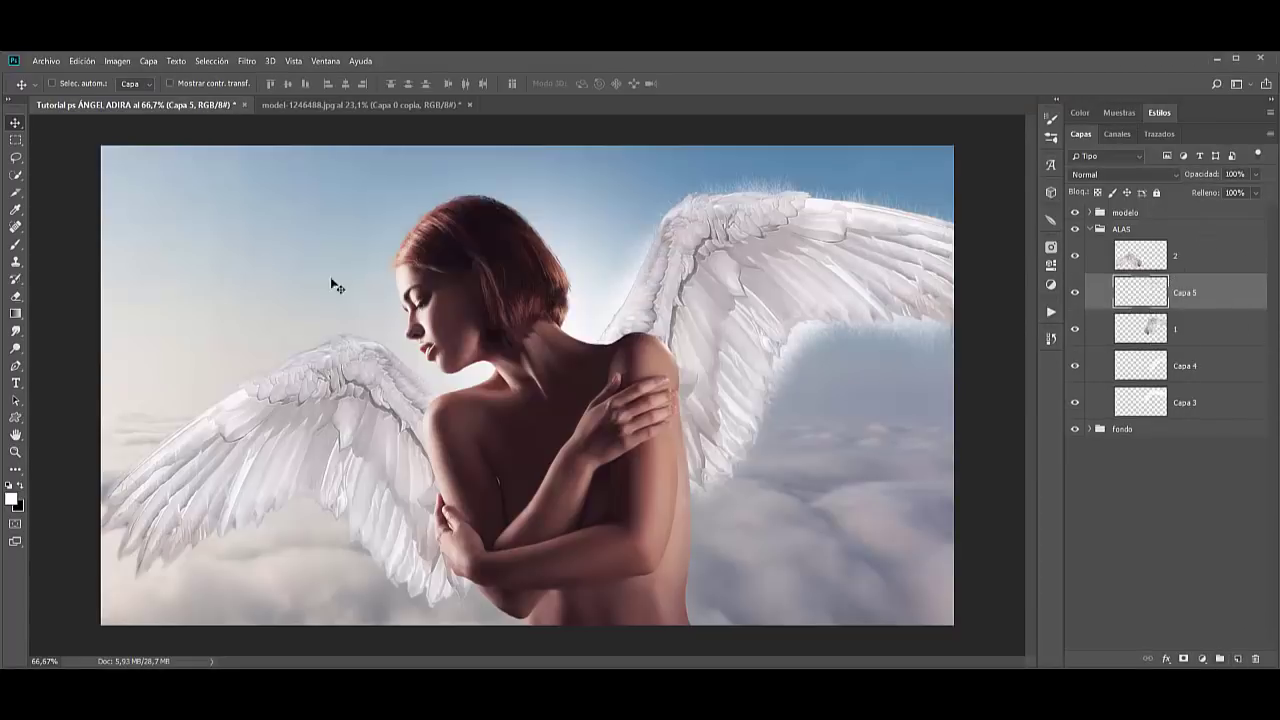
click(15, 244)
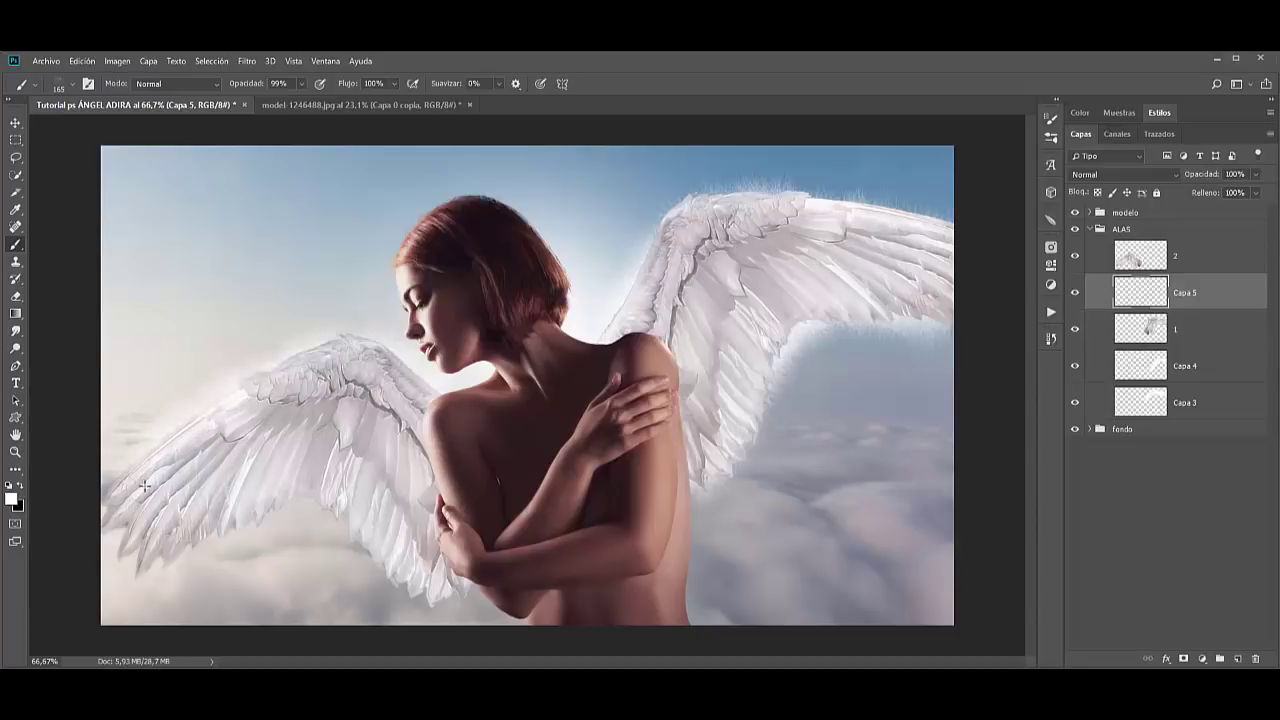
drag(125, 489, 108, 496)
click(16, 122)
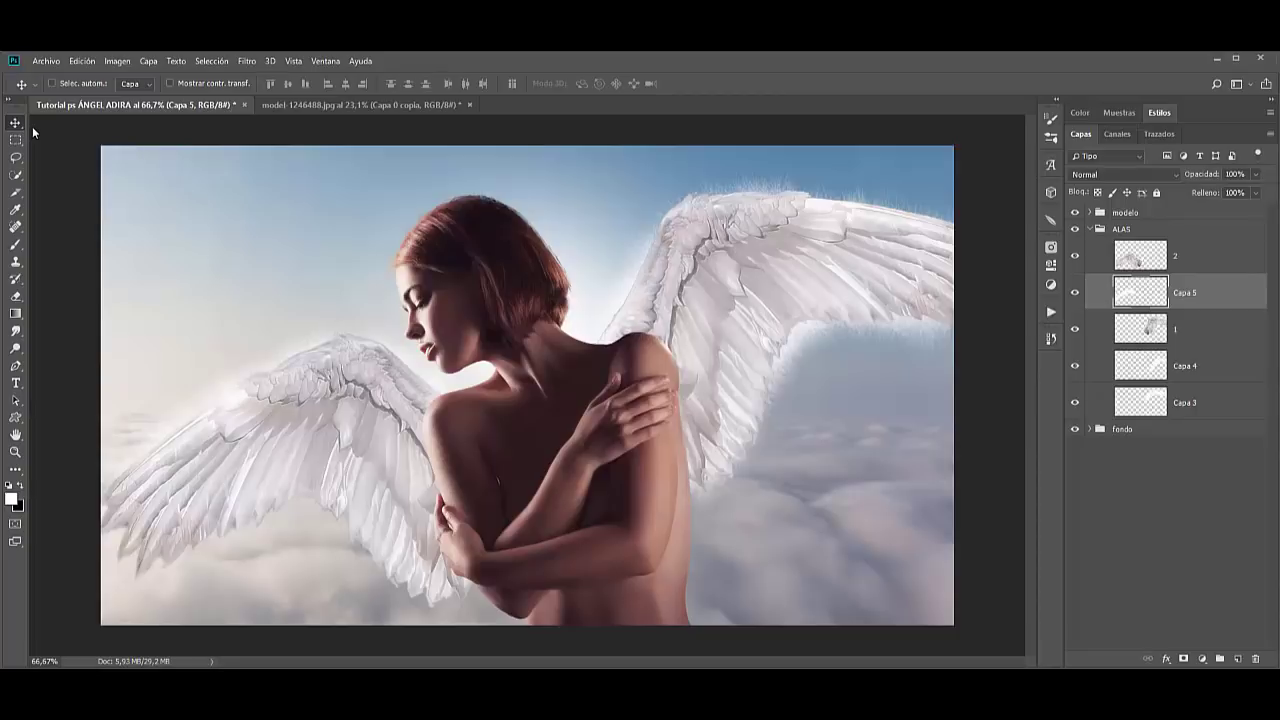
Add Capa 6, paint white over the lower left wing, and reapply the Gaussian blur.
click(1235, 658)
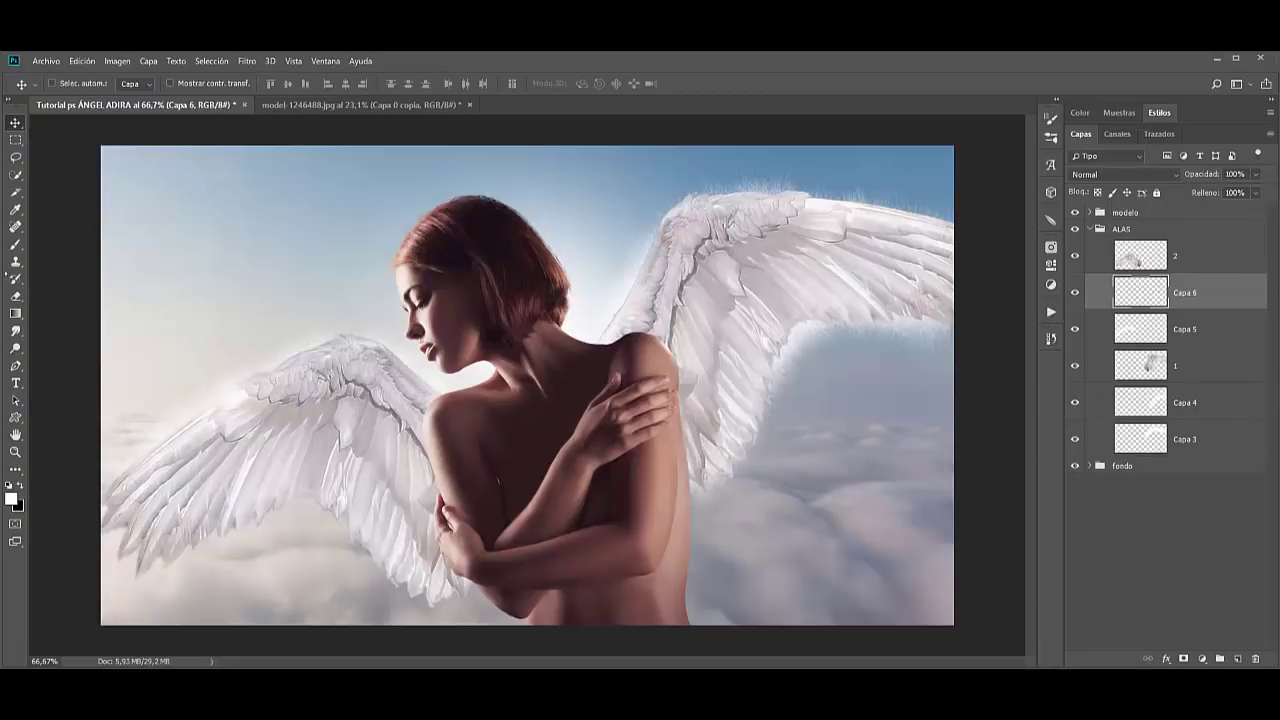
click(15, 247)
mouse_move(472, 588)
mouse_down()
mouse_move(312, 489)
mouse_move(226, 507)
mouse_move(128, 556)
mouse_up()
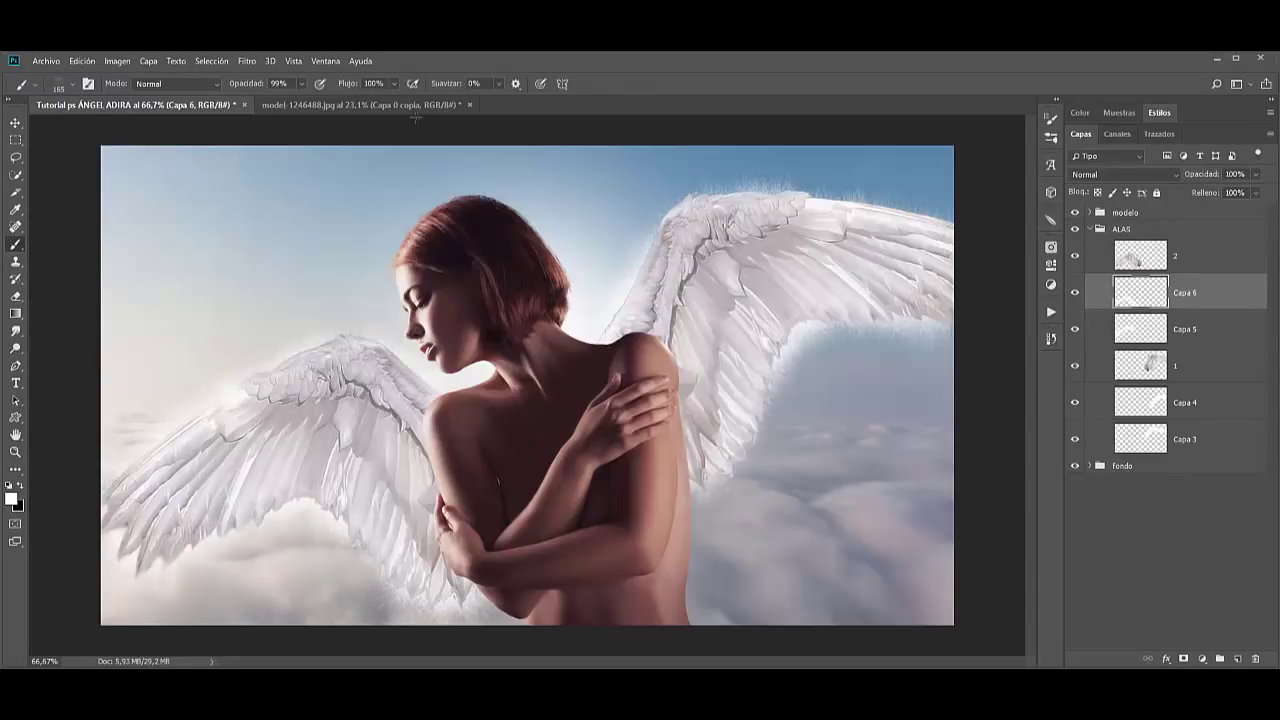
click(248, 62)
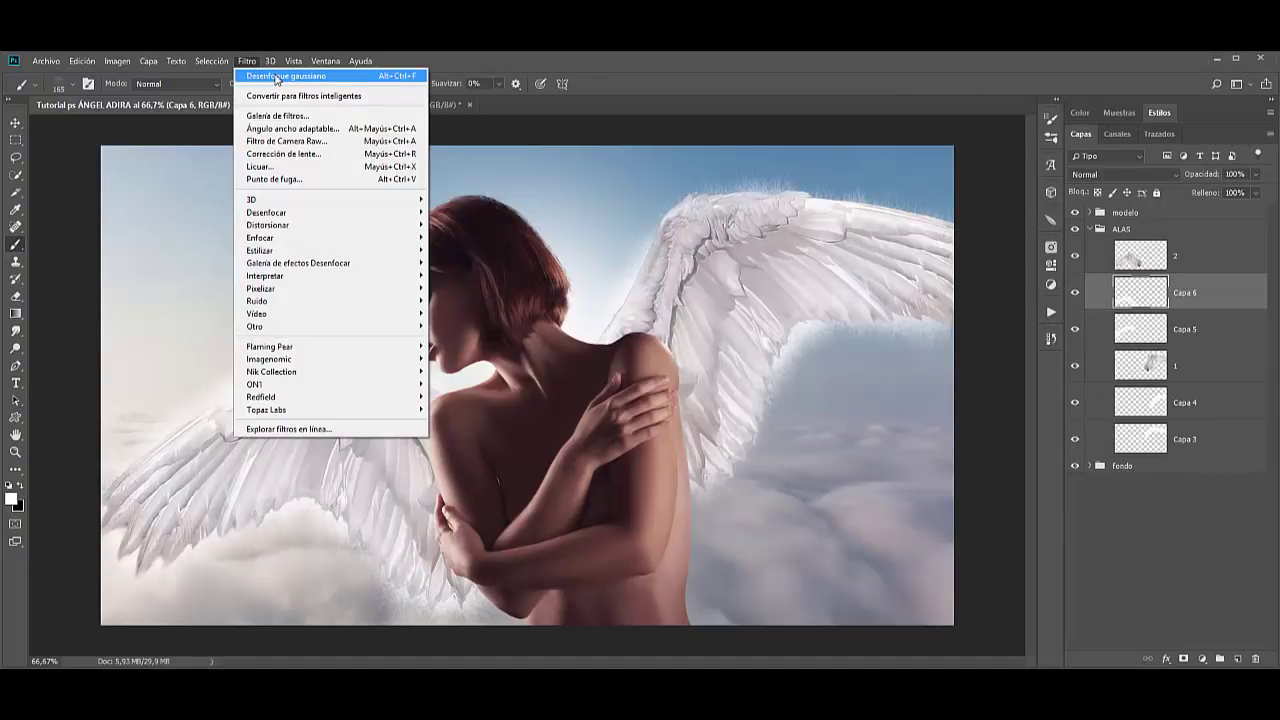
click(276, 77)
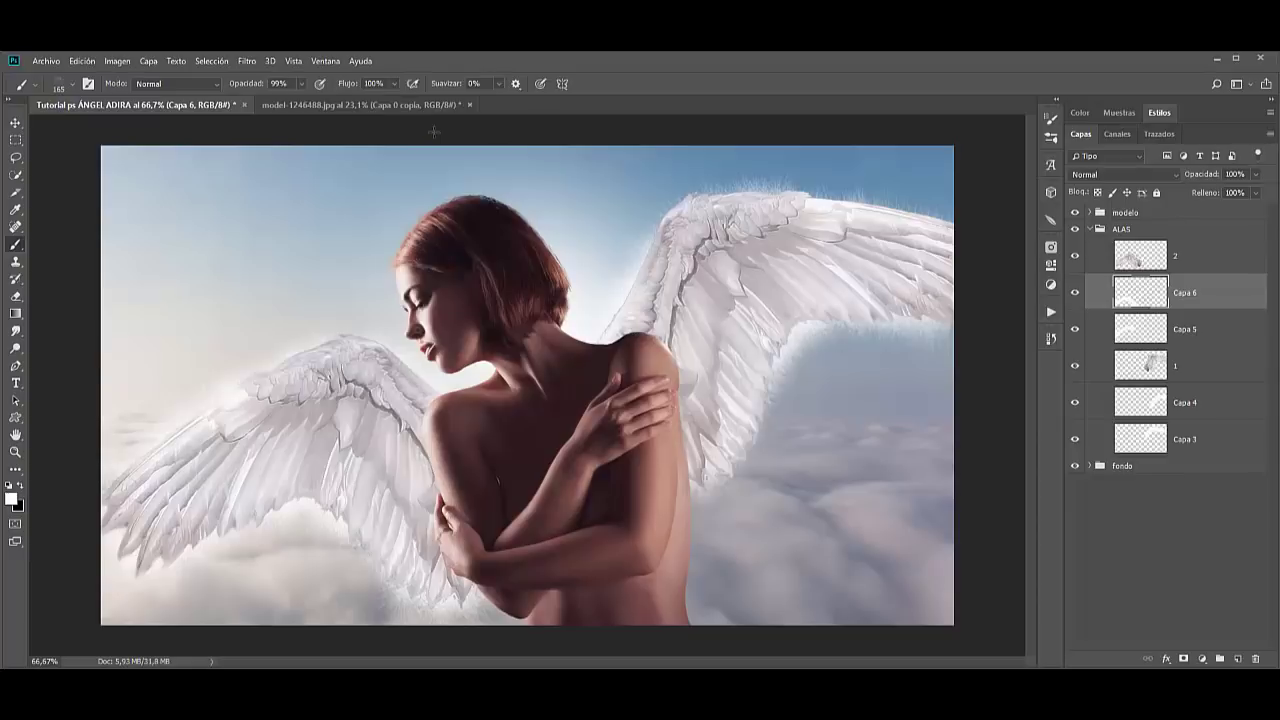
key(v)
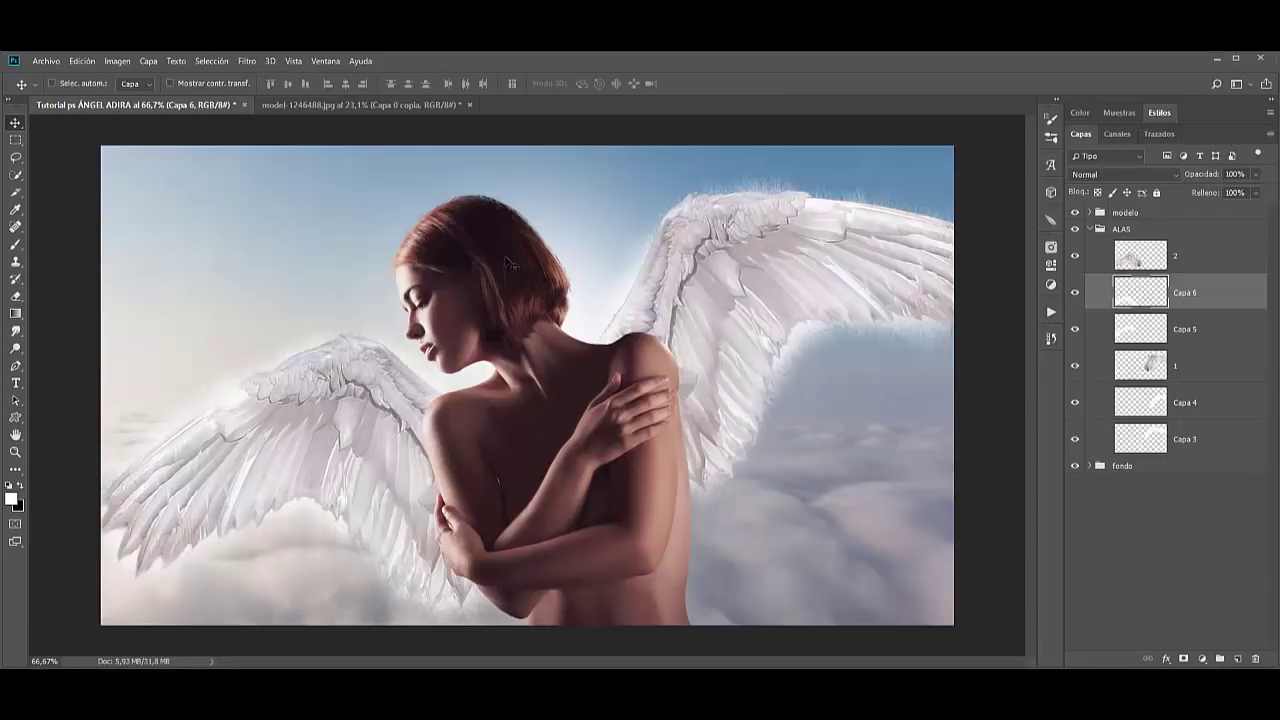
Select wing layer 2 and set the Smudge tool to the scatter brush at 80 px, 89% strength.
click(1141, 252)
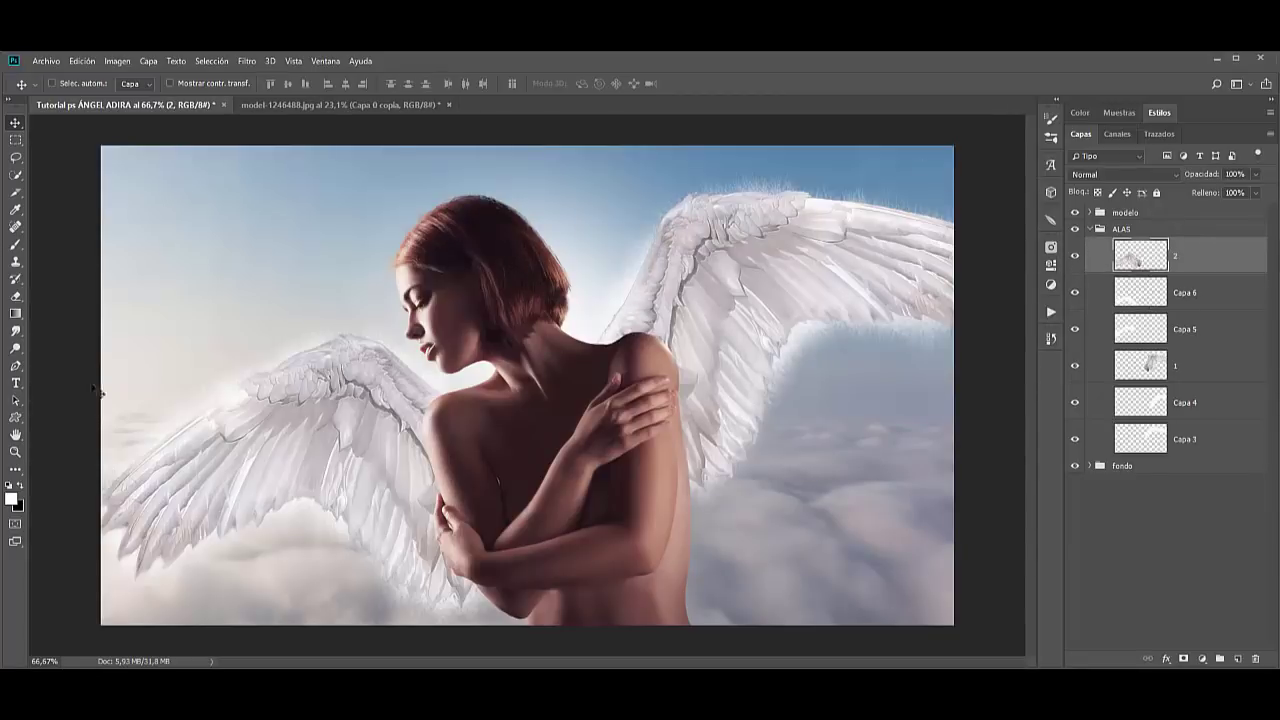
click(16, 332)
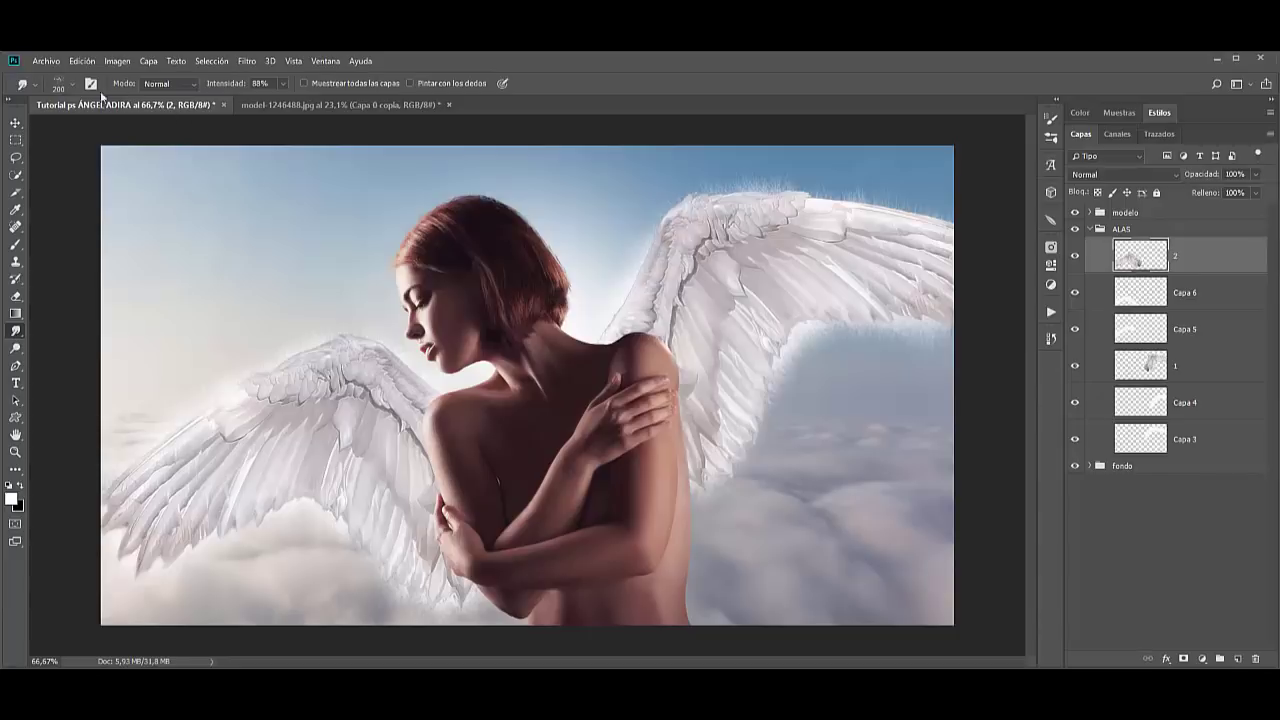
click(73, 83)
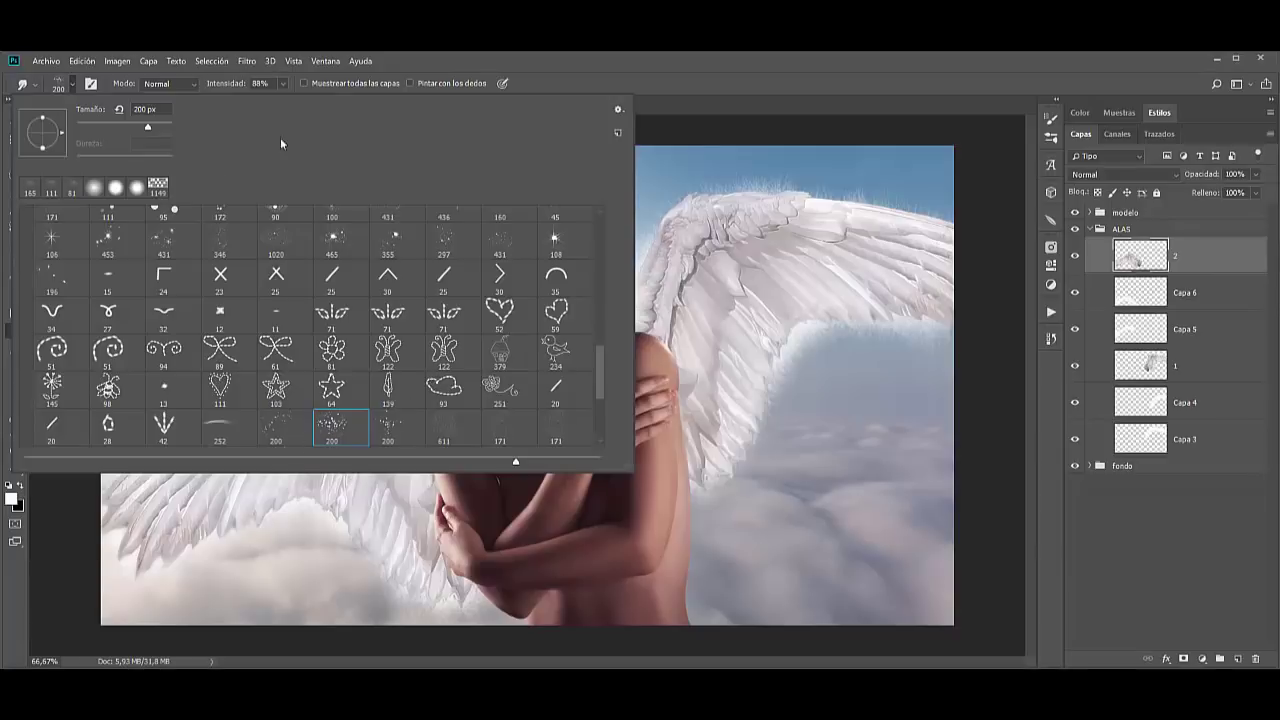
key(Escape)
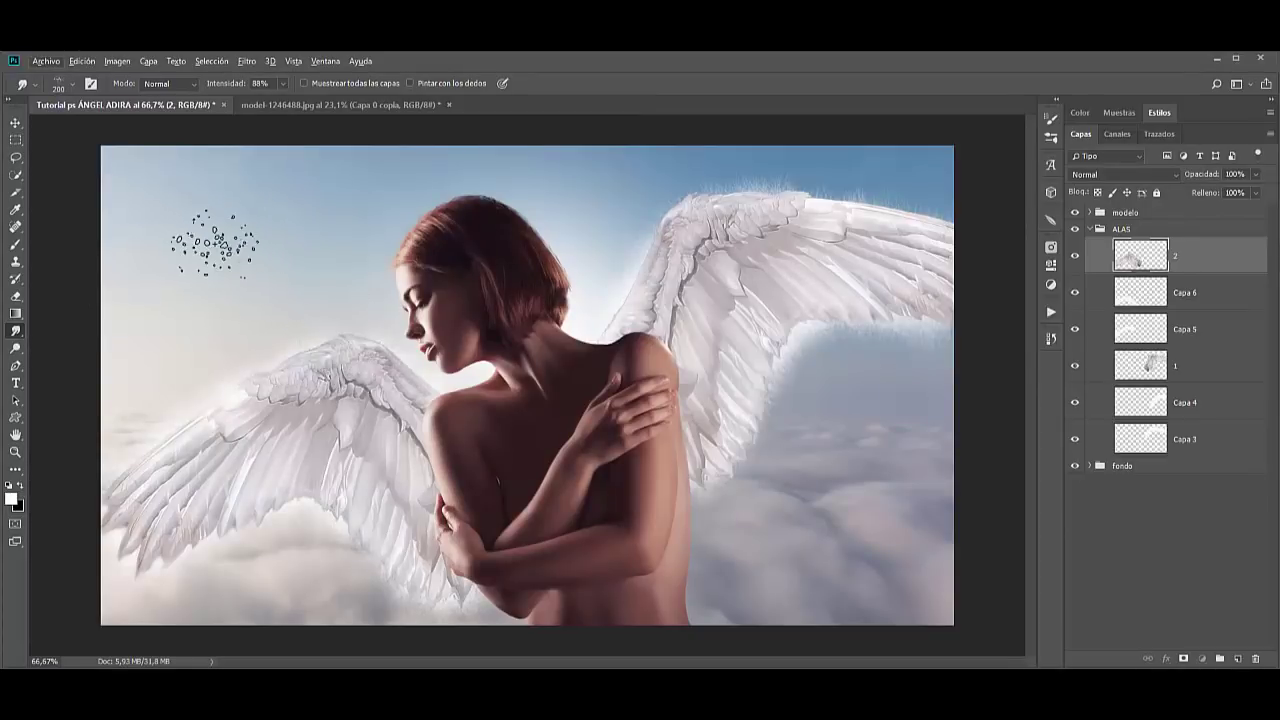
alt+right_click(289, 305)
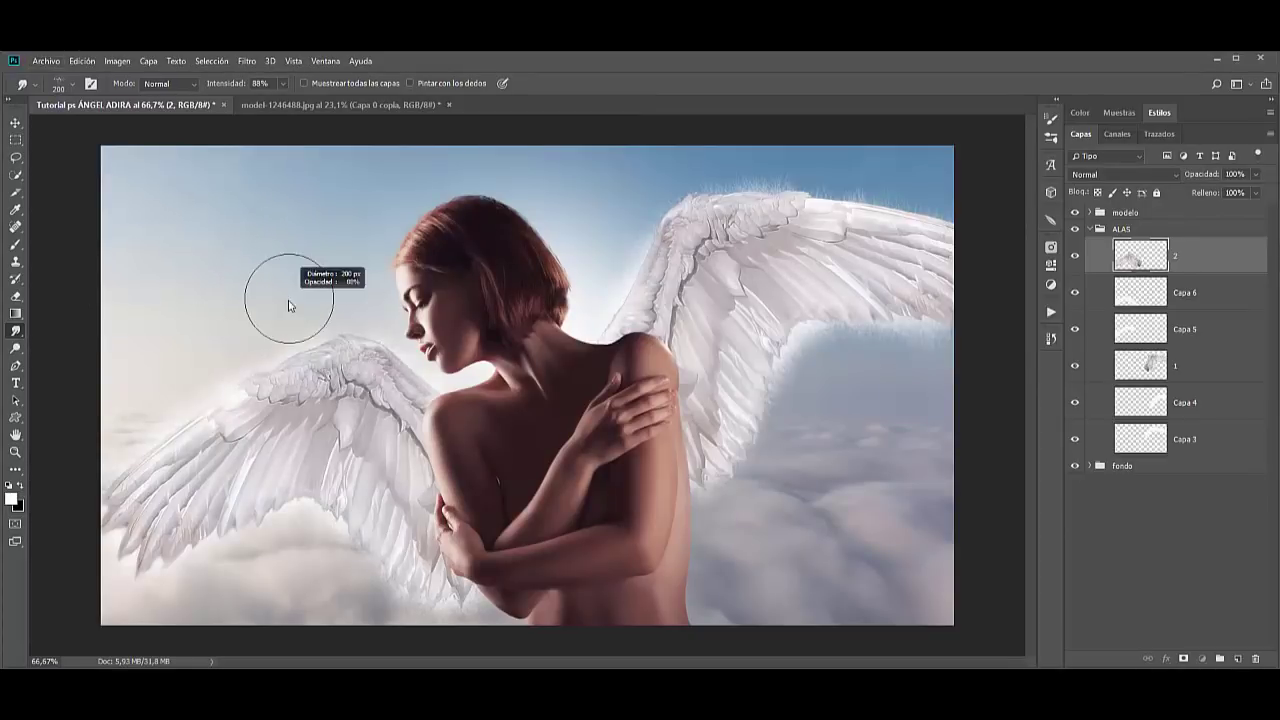
drag(289, 305, 279, 309)
drag(276, 311, 262, 314)
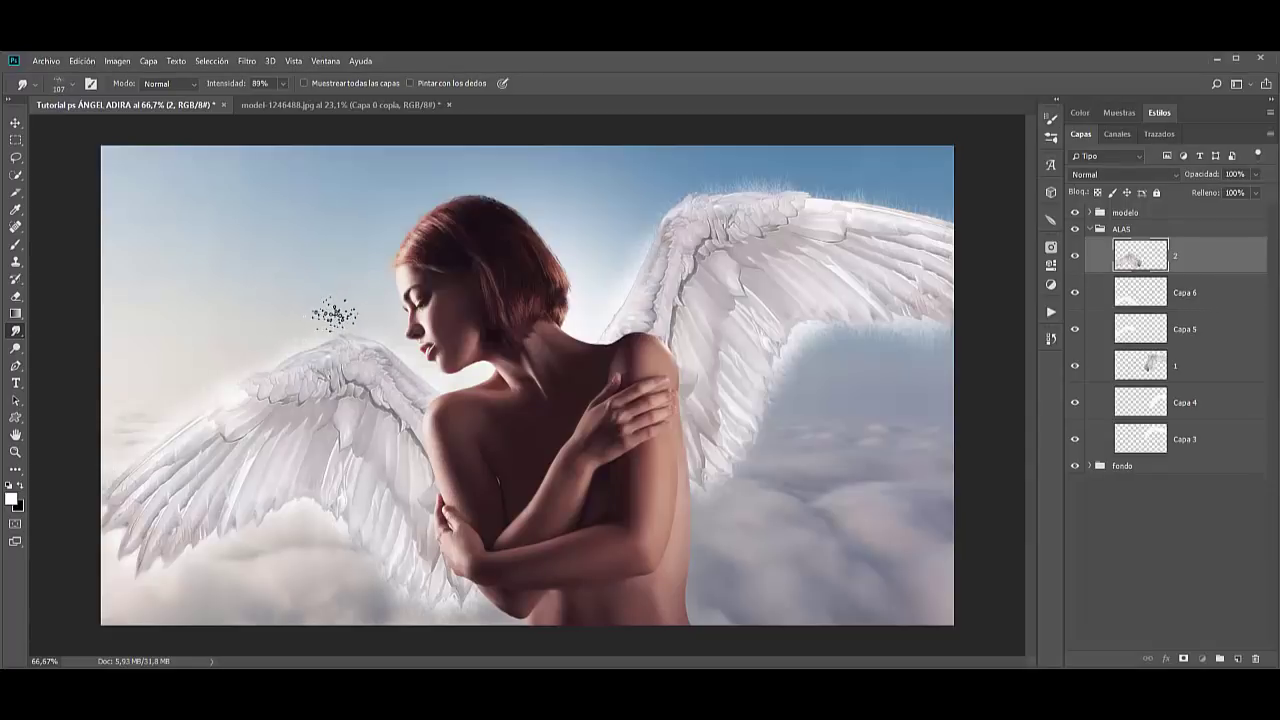
alt+right_click(334, 315)
click(15, 452)
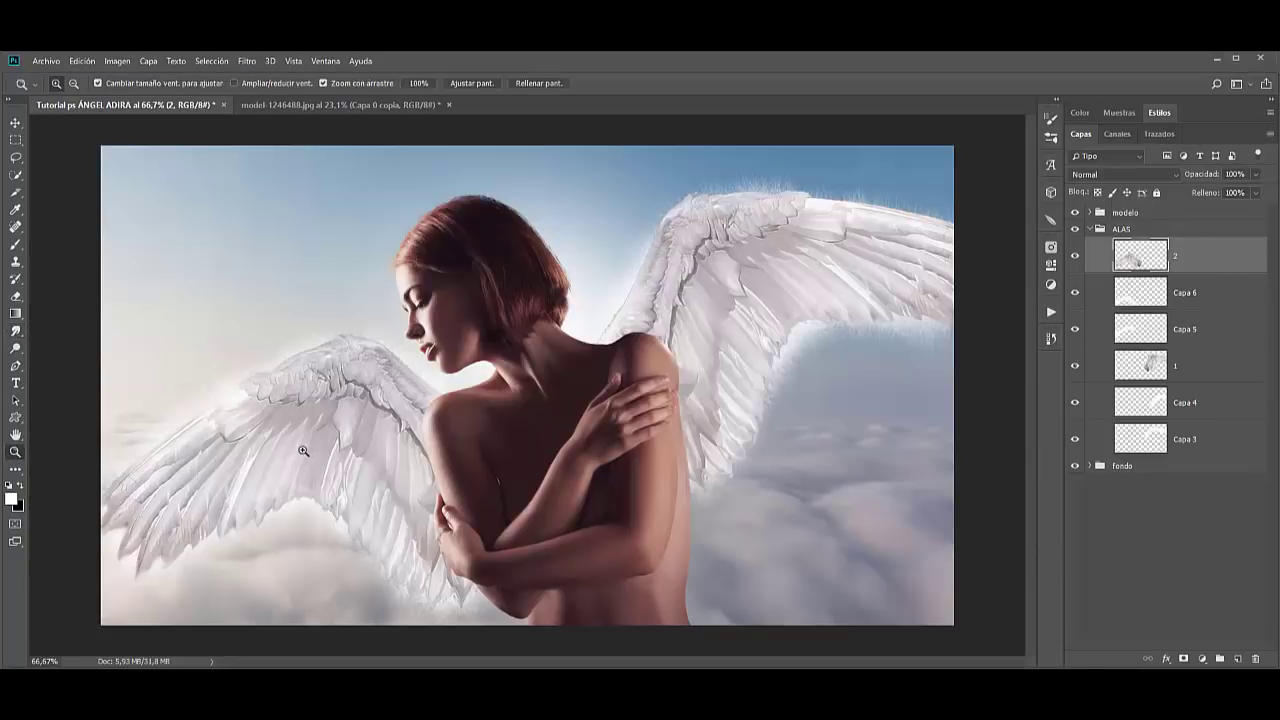
Zoom and pan toward the wings, then set Smudge strength to 63%.
drag(303, 451, 313, 442)
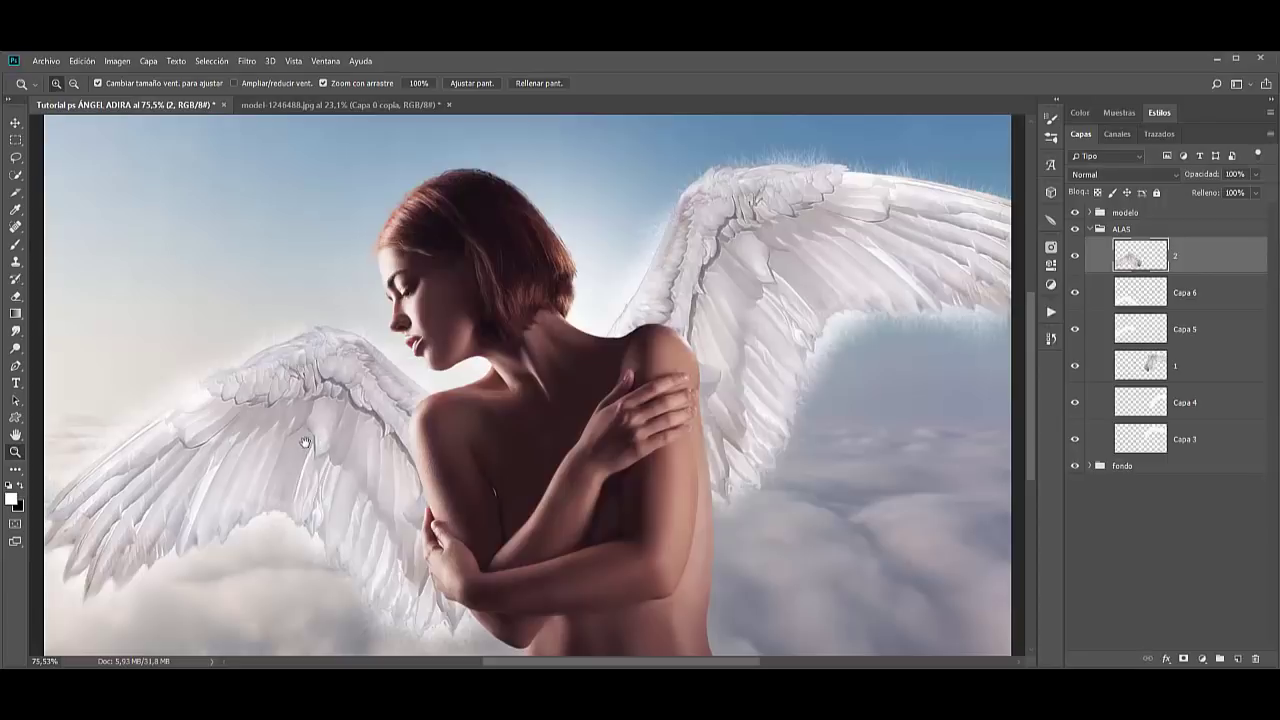
drag(305, 442, 462, 404)
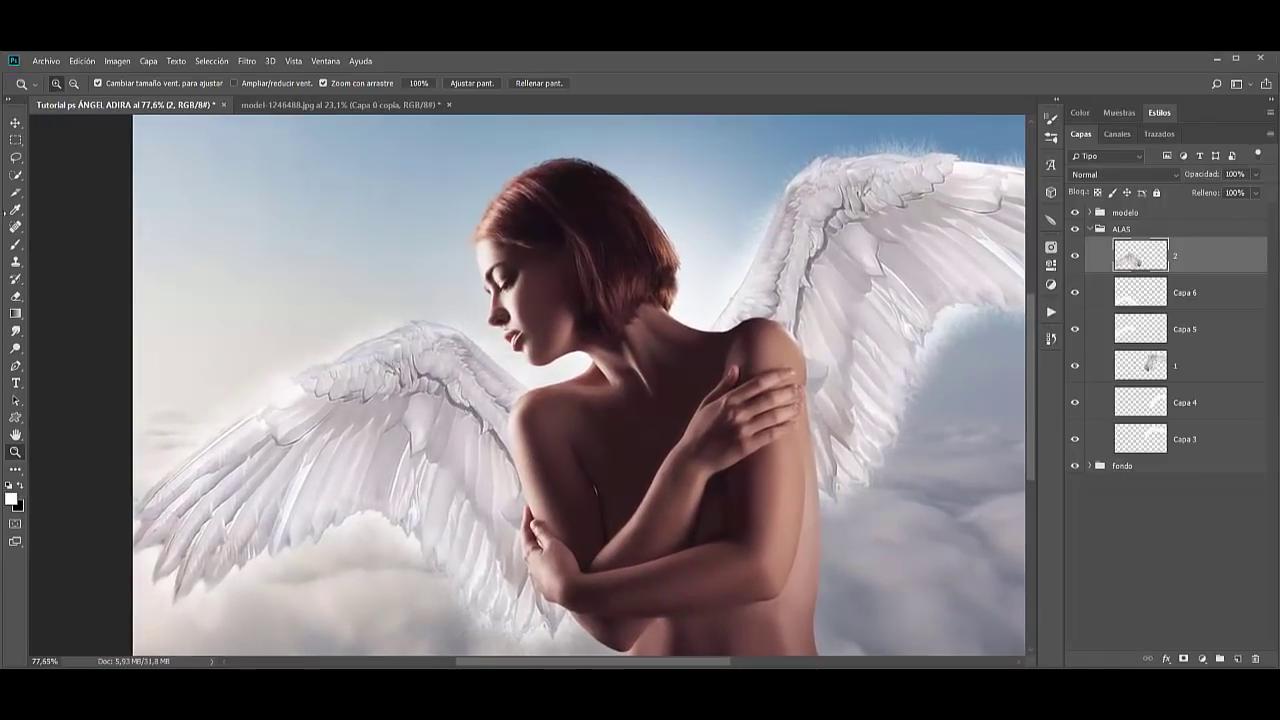
click(15, 332)
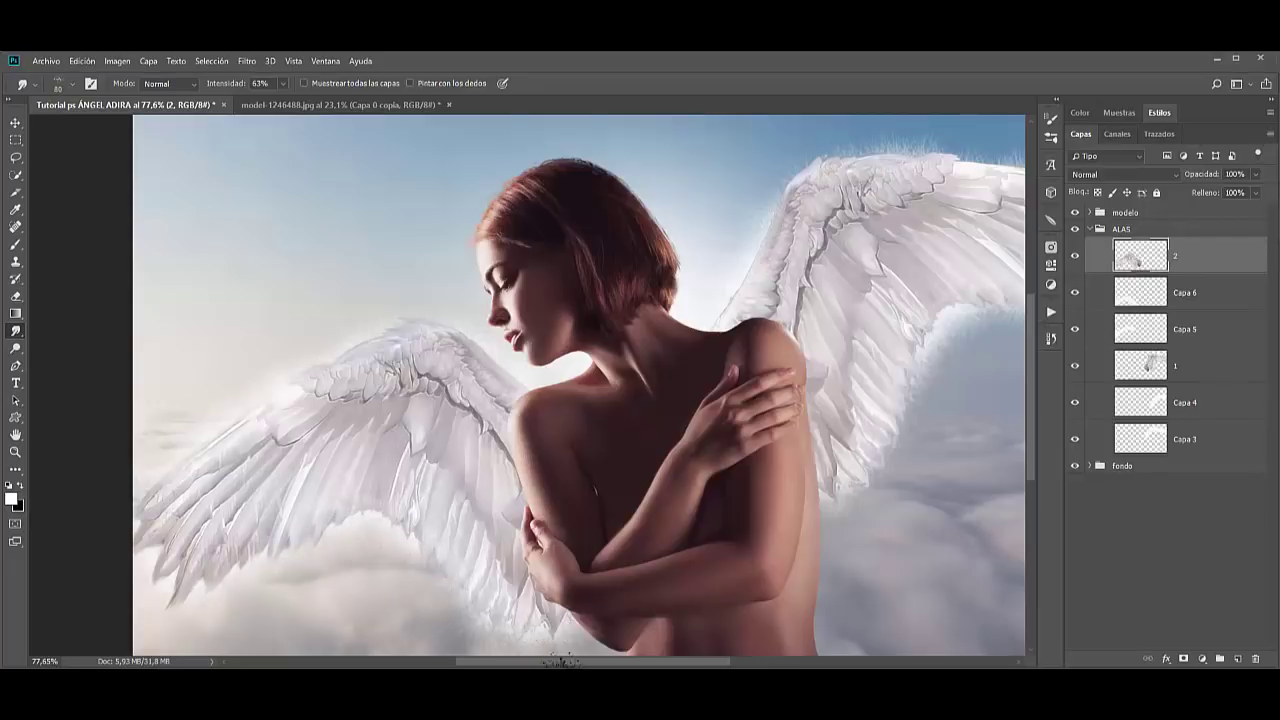
scroll(523, 648, left, 2)
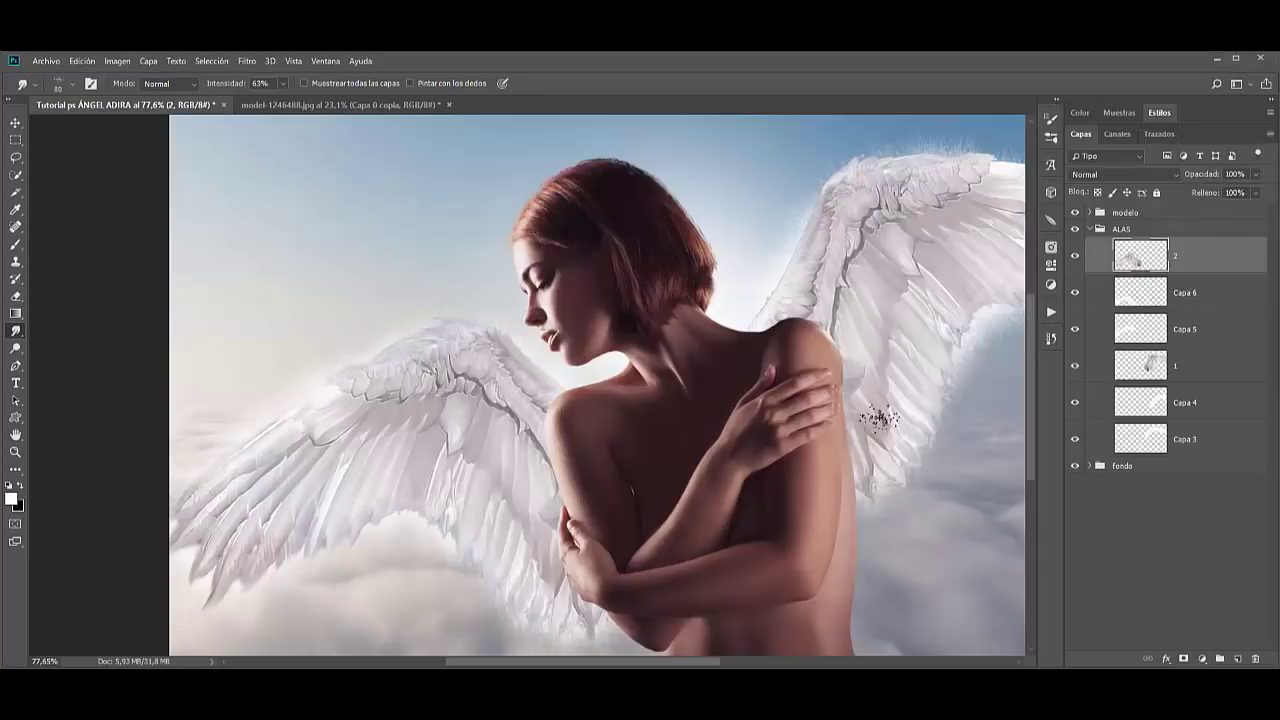
Smudge the upper, lower and inner edges of wing layer 1.
click(1117, 367)
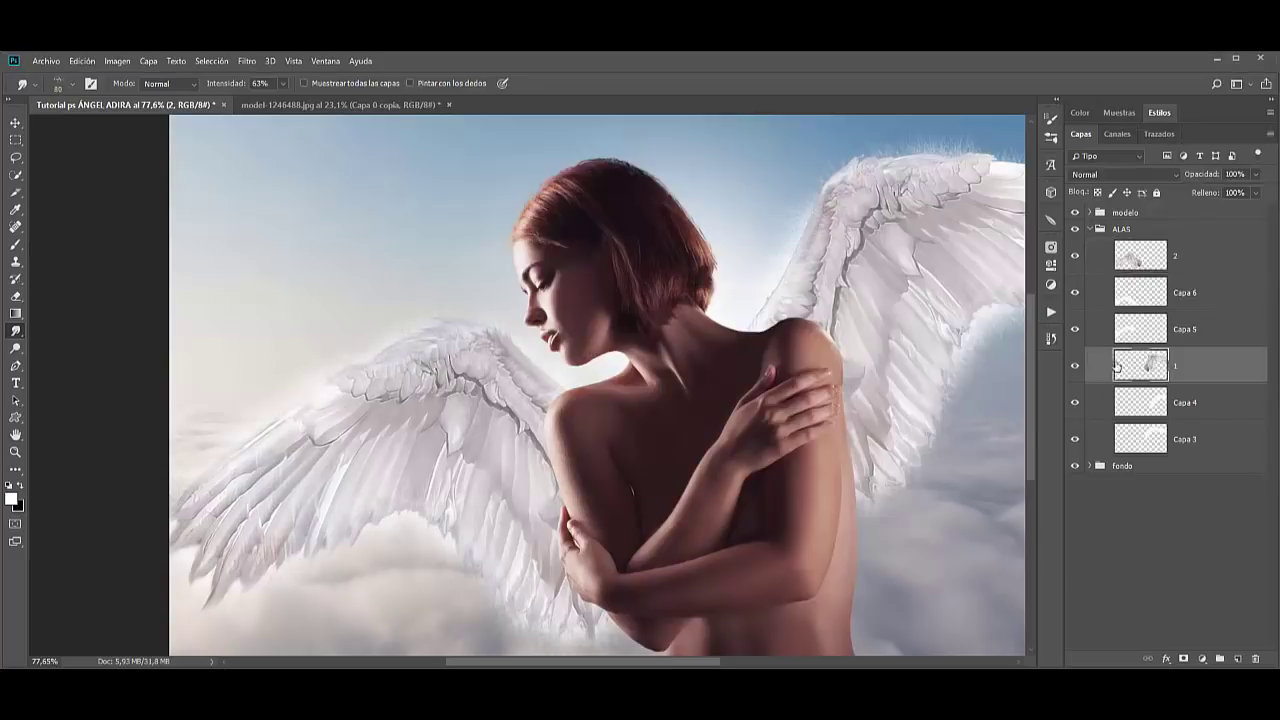
drag(831, 356, 551, 450)
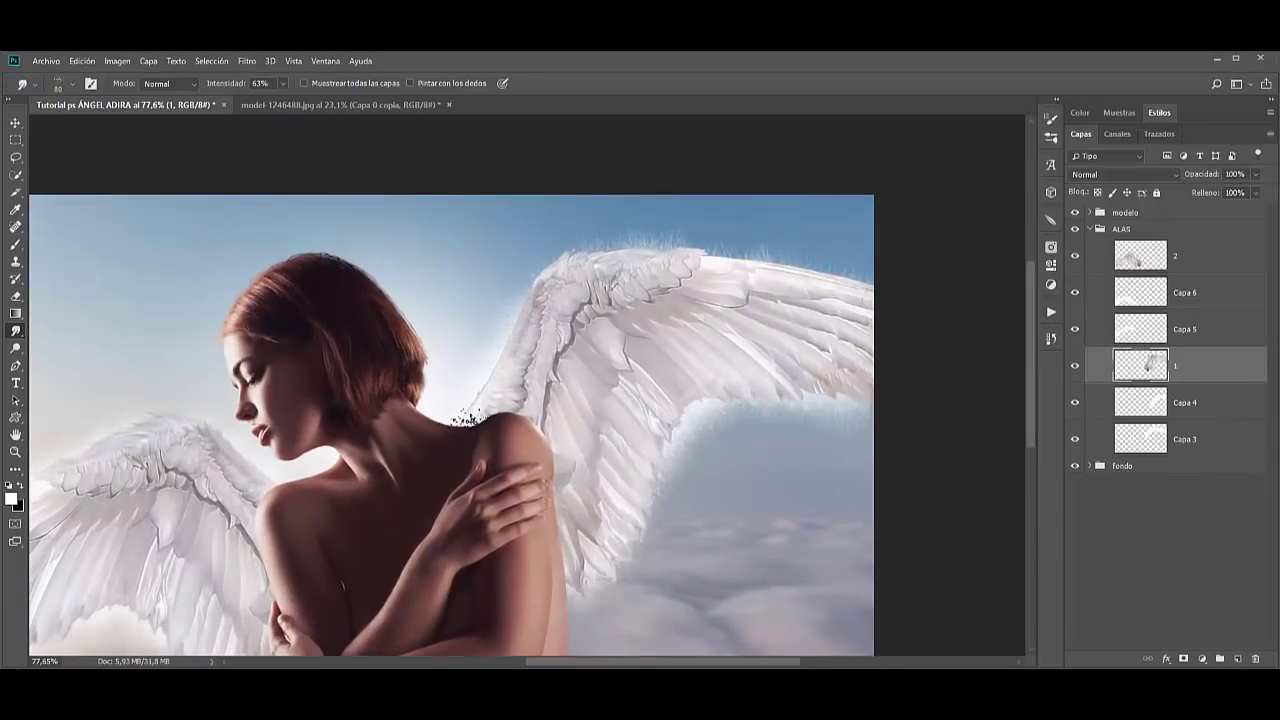
mouse_move(468, 418)
mouse_down()
mouse_move(471, 363)
mouse_move(480, 391)
mouse_move(514, 291)
mouse_move(491, 366)
mouse_move(469, 386)
mouse_move(545, 280)
mouse_move(523, 277)
mouse_move(563, 249)
mouse_move(757, 246)
mouse_move(735, 255)
mouse_move(858, 282)
mouse_move(822, 255)
mouse_move(711, 257)
mouse_up()
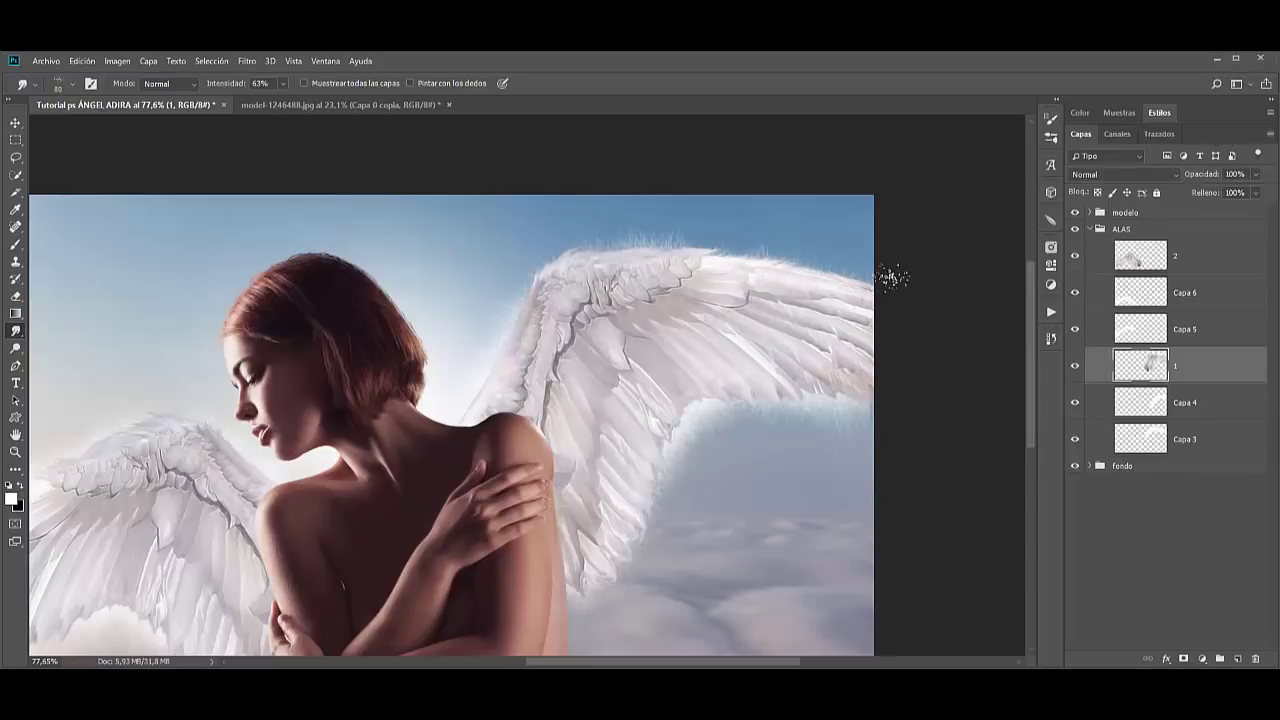
mouse_move(779, 423)
mouse_down()
mouse_move(723, 391)
mouse_move(766, 411)
mouse_move(836, 398)
mouse_move(709, 406)
mouse_move(691, 394)
mouse_move(663, 406)
mouse_move(643, 514)
mouse_move(563, 603)
mouse_move(566, 576)
mouse_move(592, 596)
mouse_move(574, 563)
mouse_move(580, 580)
mouse_up()
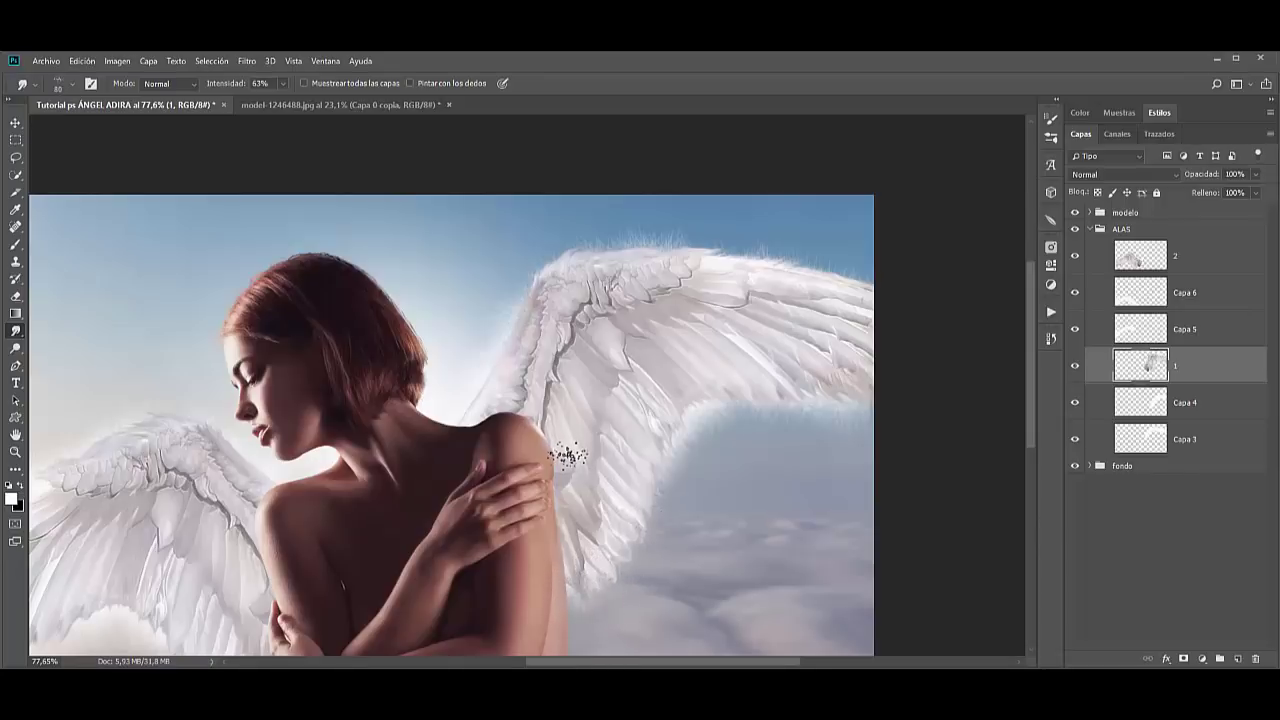
mouse_move(527, 460)
mouse_down()
mouse_move(565, 349)
mouse_move(558, 305)
mouse_move(597, 306)
mouse_move(618, 283)
mouse_move(703, 295)
mouse_up()
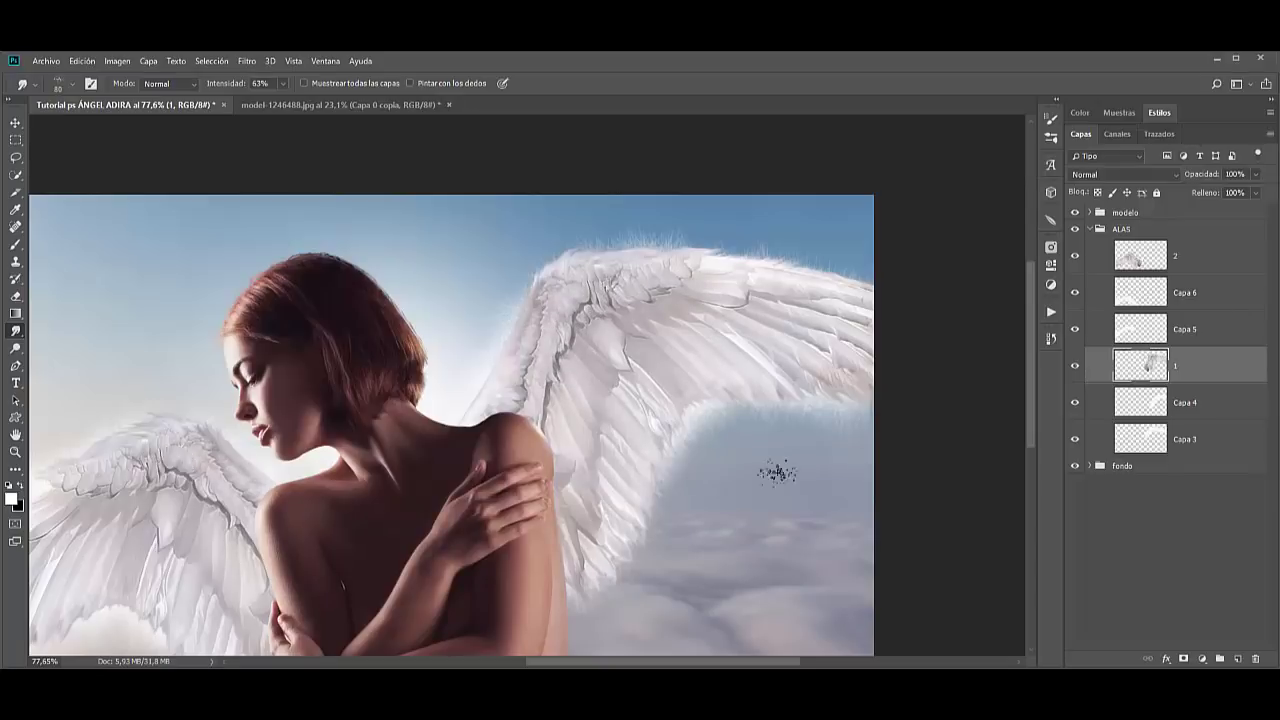
Smudge the left wing's edge on layer 2 and fit the image in the window.
click(1187, 255)
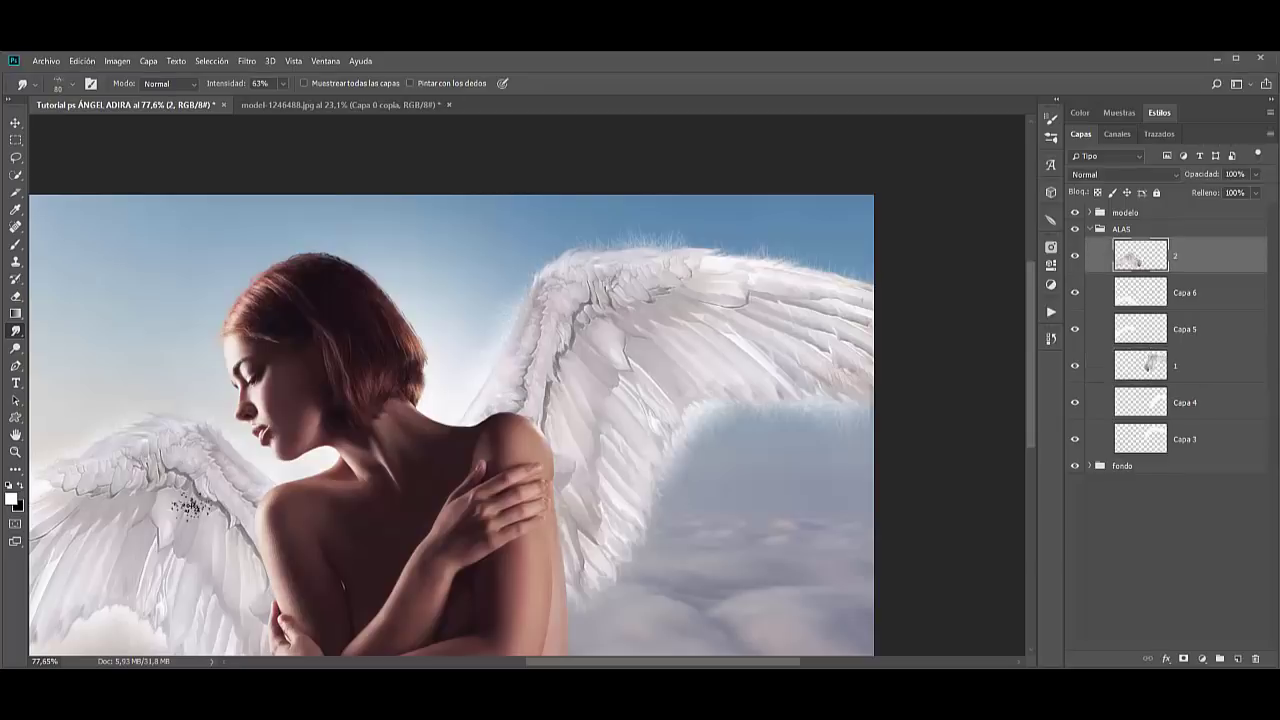
drag(187, 505, 235, 527)
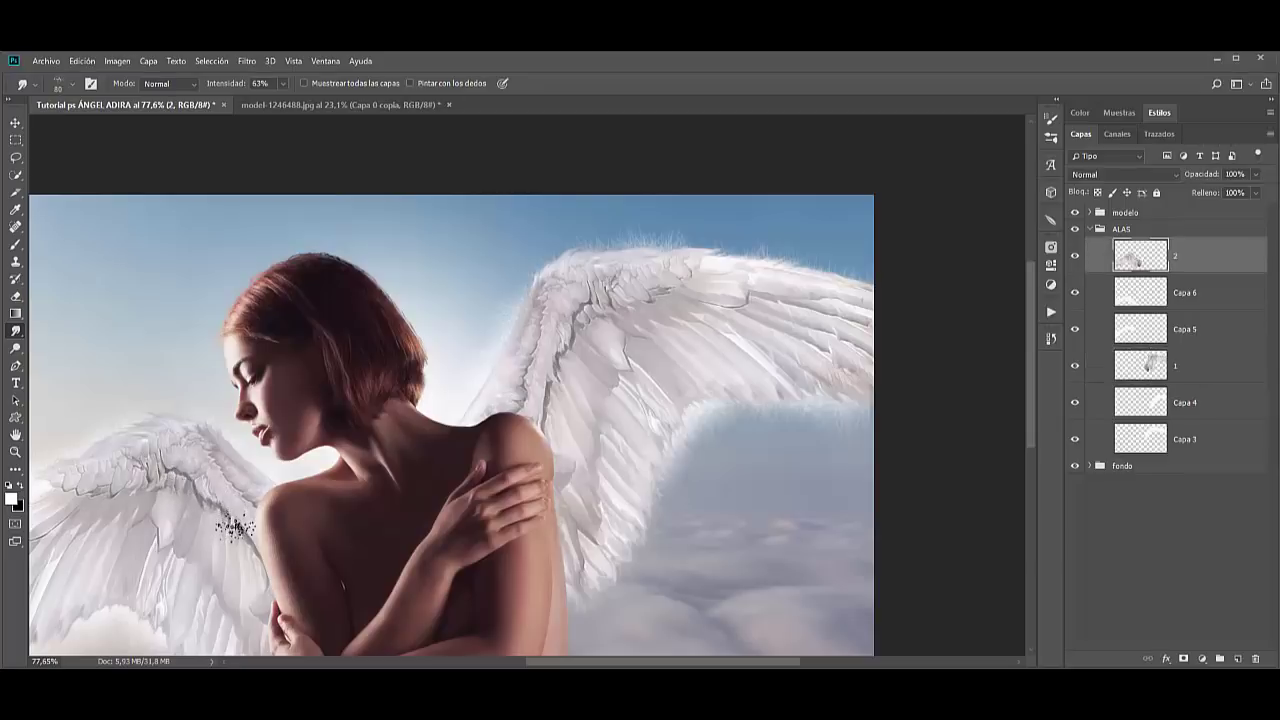
key(ctrl+0)
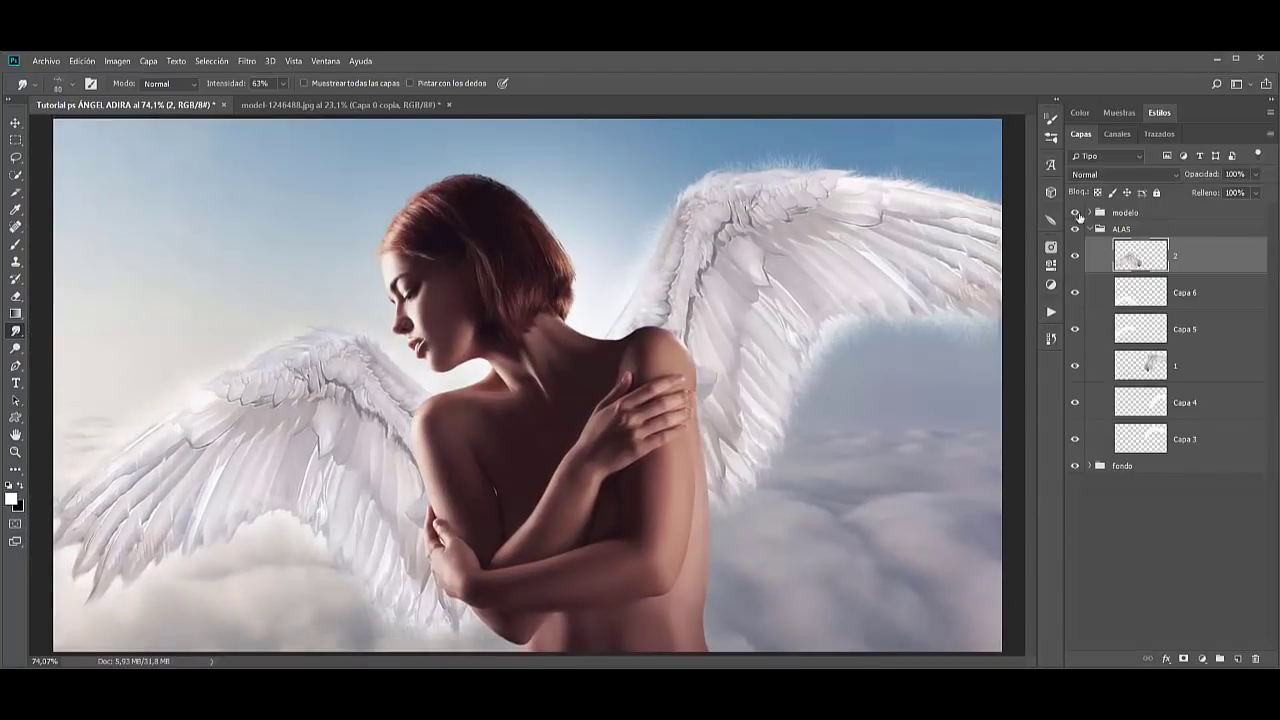
Select layers 1, Capa 4 and Capa 3 inside the ALAS group.
click(1095, 231)
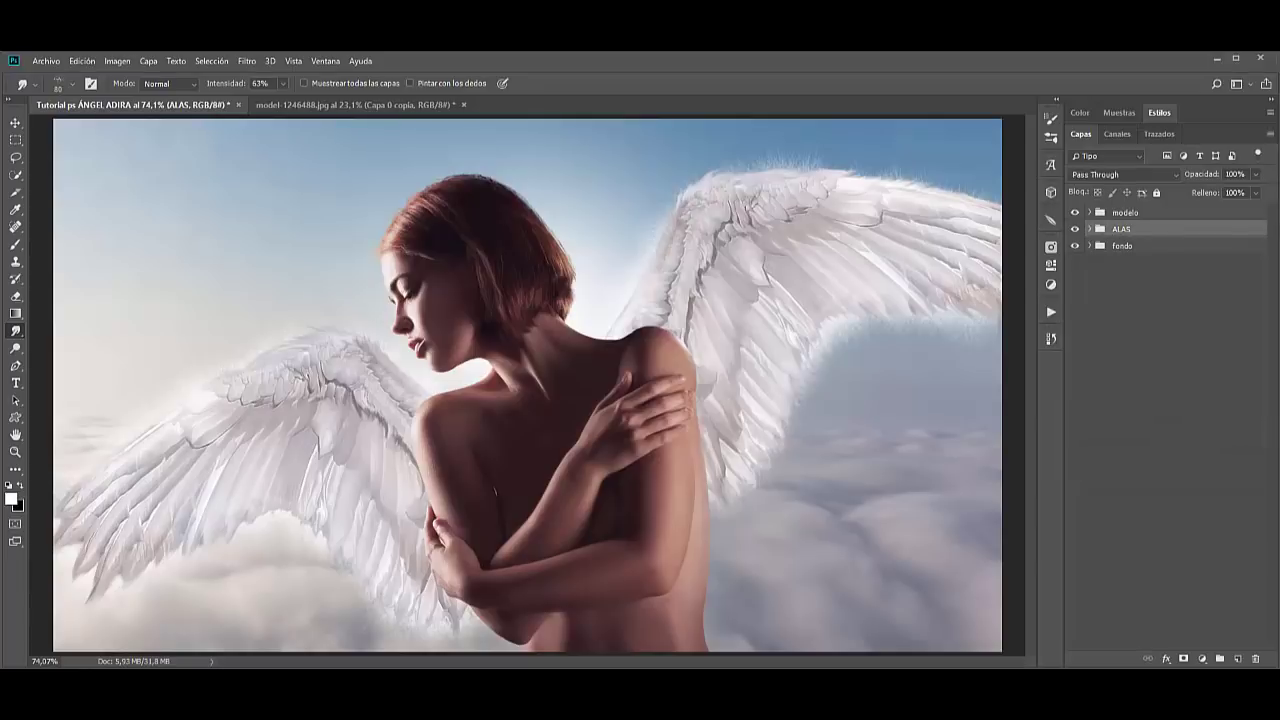
key(v)
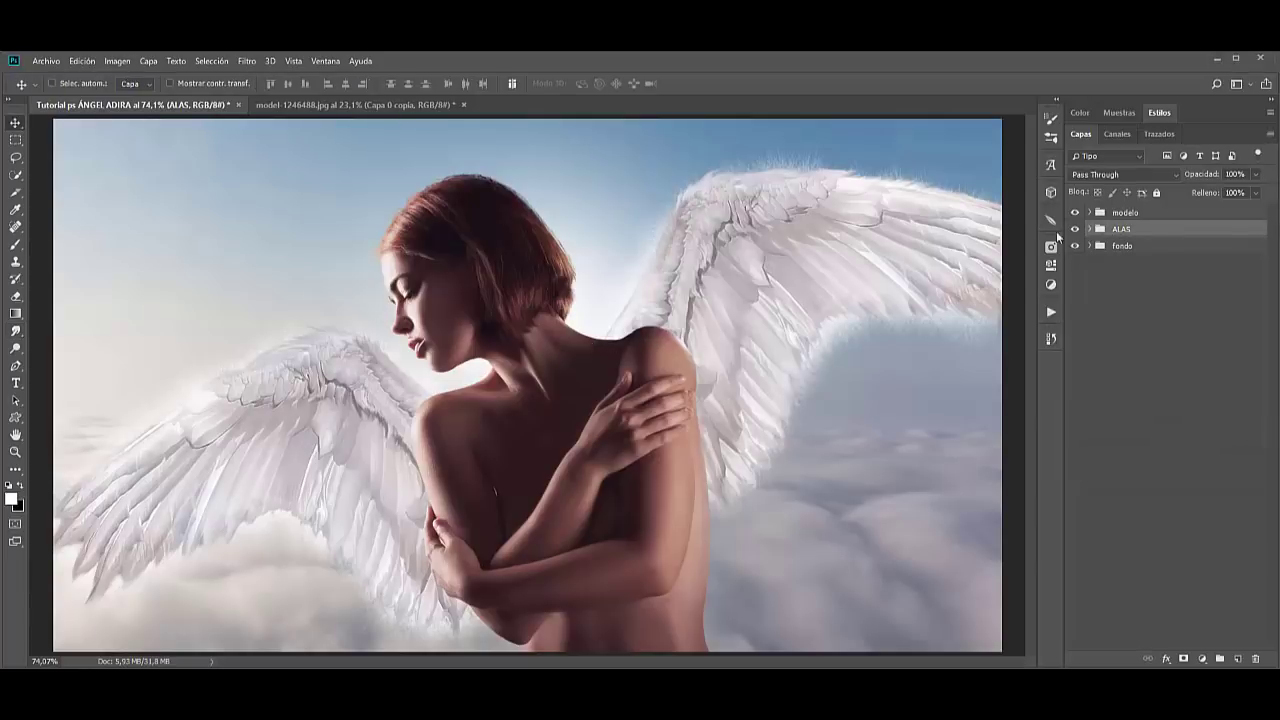
click(1089, 230)
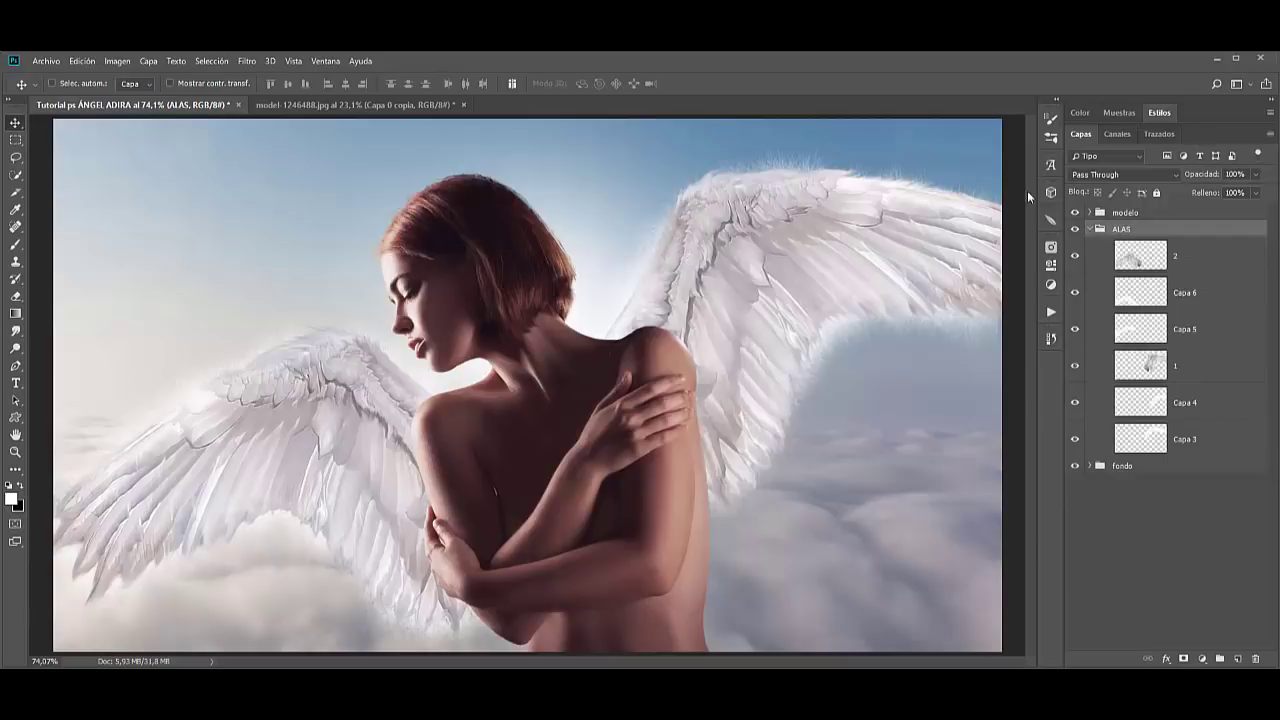
click(1166, 367)
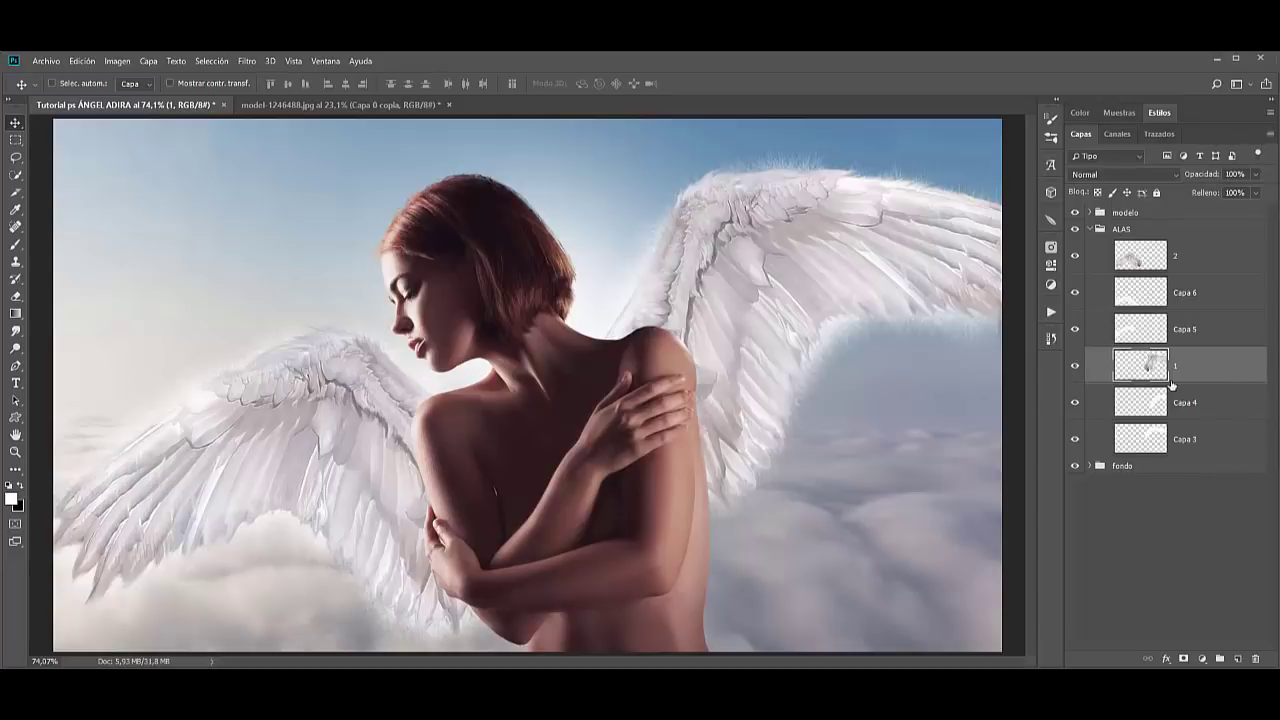
shift+click(1220, 441)
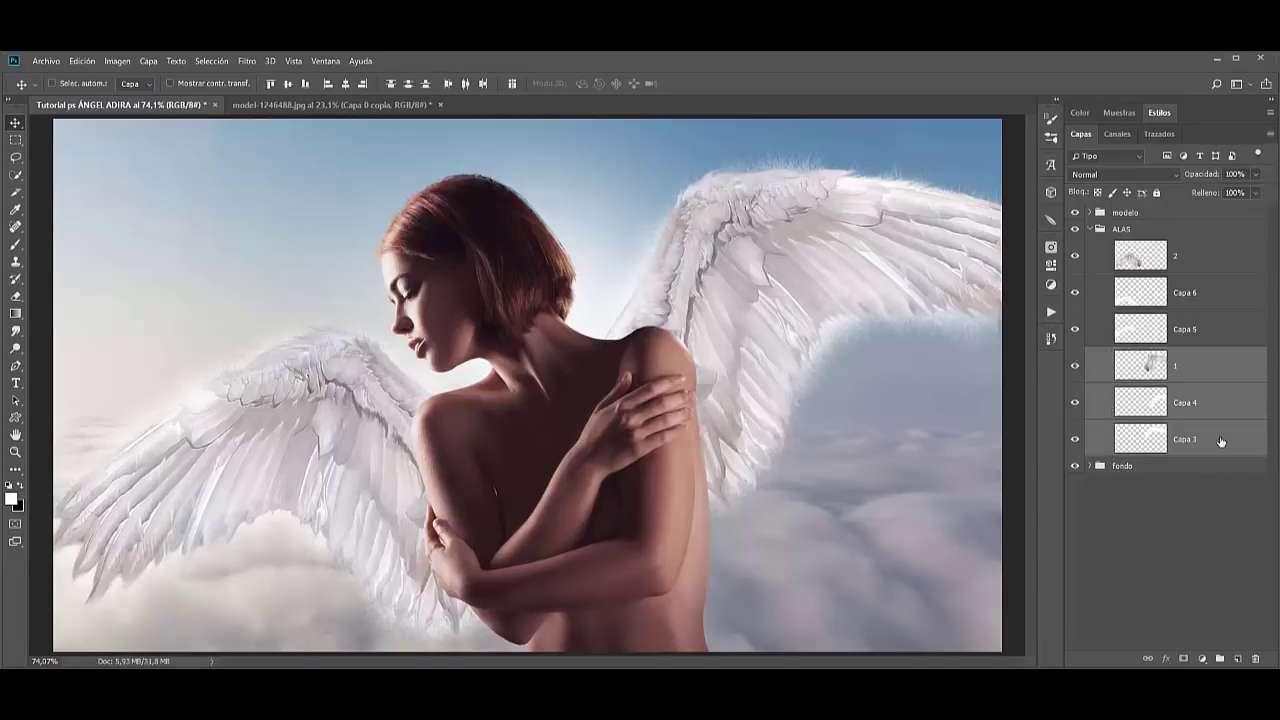
Stretch the right wing layers to about 118% height and 102% width, nudging them right.
key(ctrl+t)
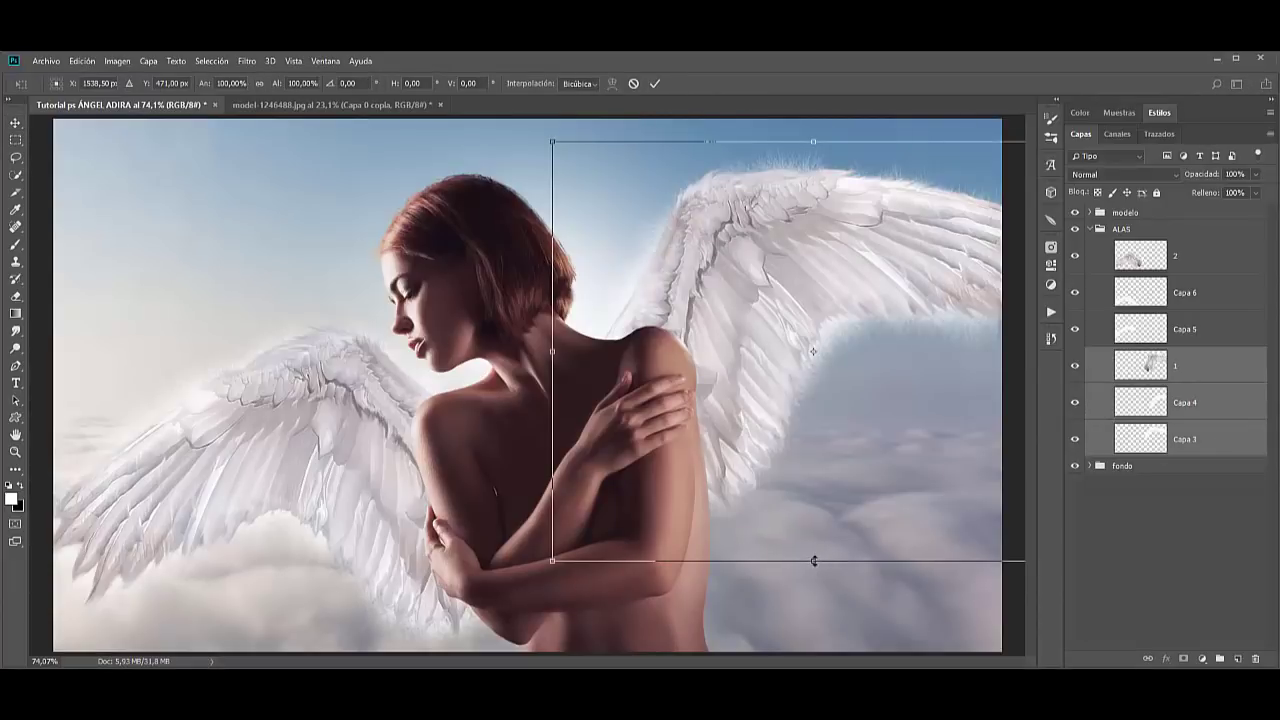
drag(810, 560, 816, 638)
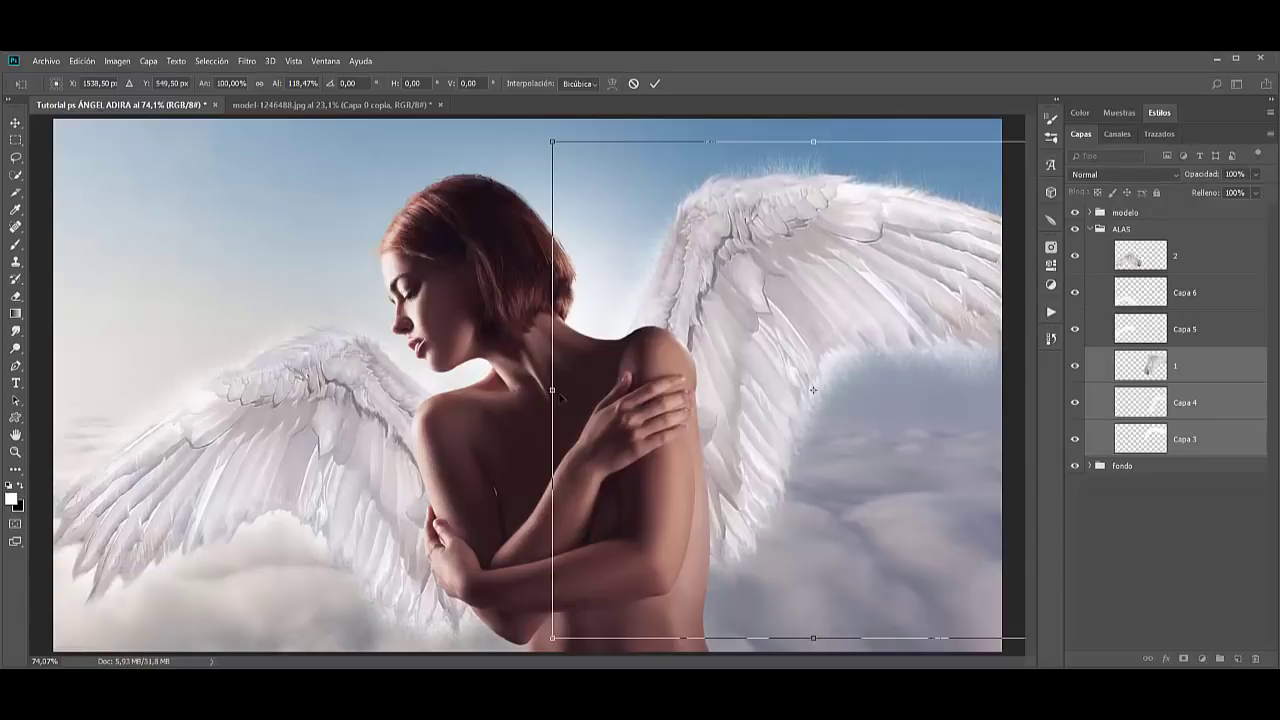
drag(552, 390, 541, 390)
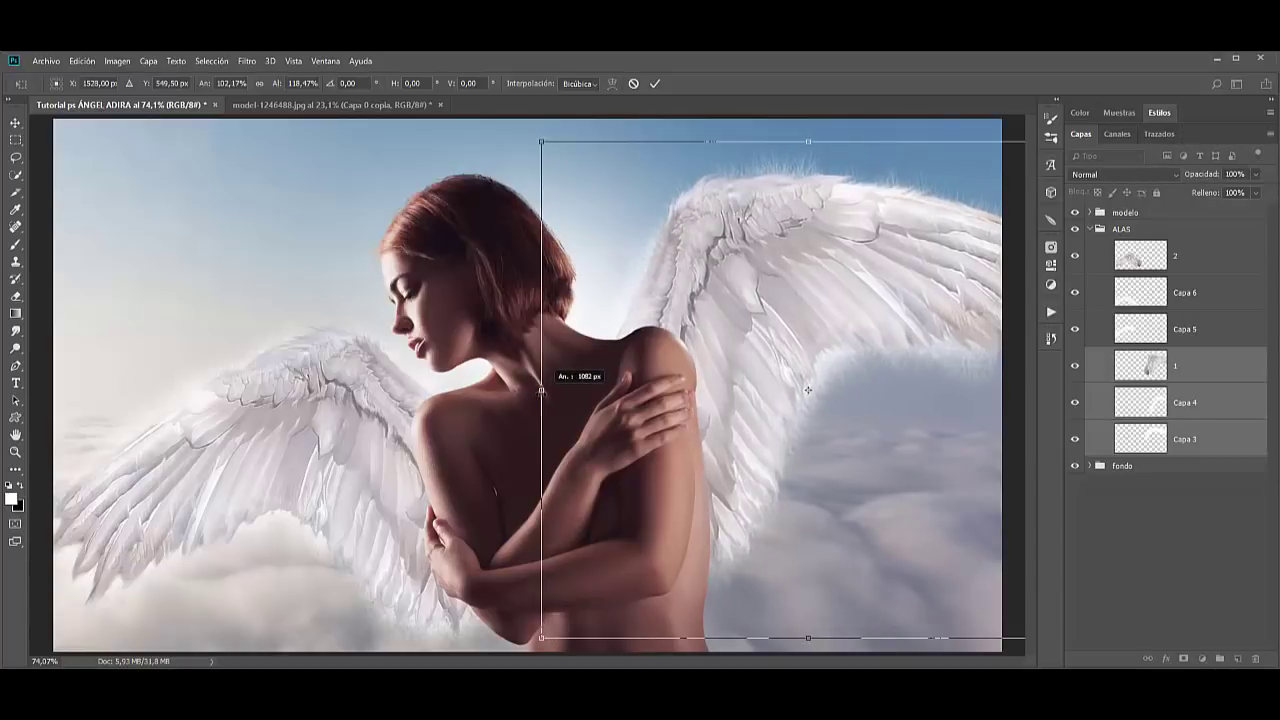
mouse_move(770, 476)
mouse_down()
mouse_move(787, 477)
mouse_move(776, 485)
mouse_up()
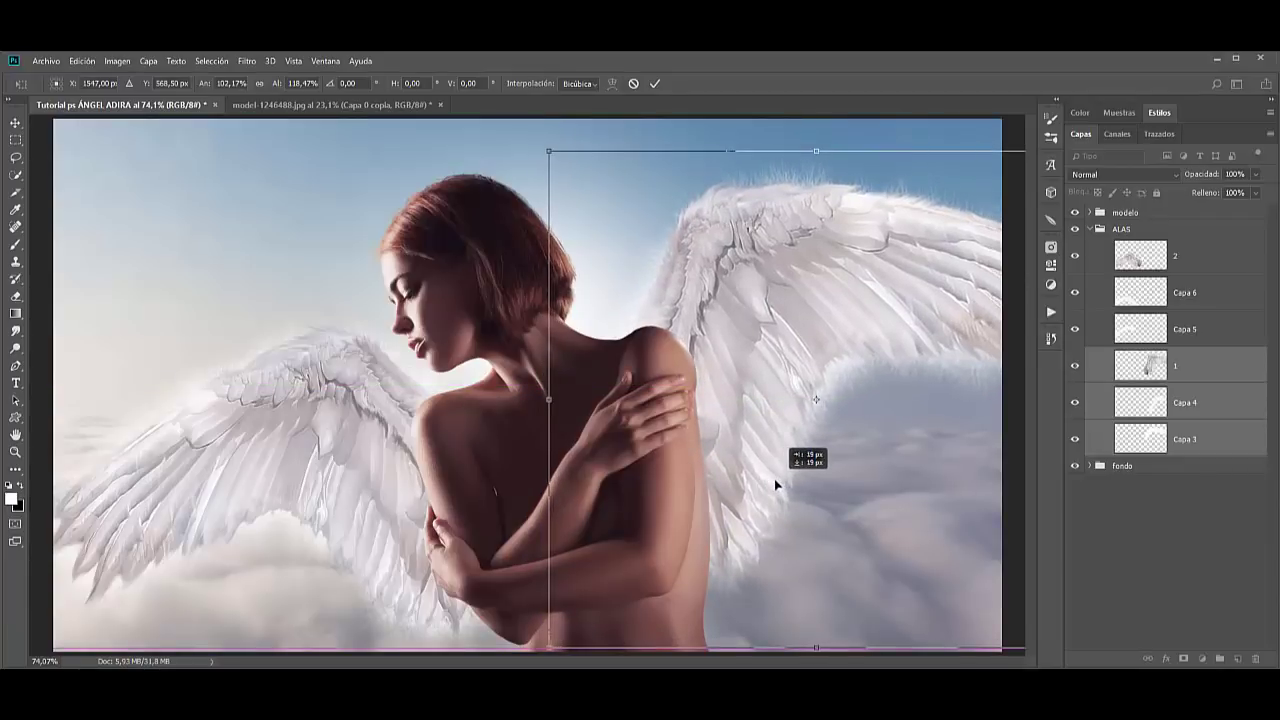
drag(776, 485, 777, 472)
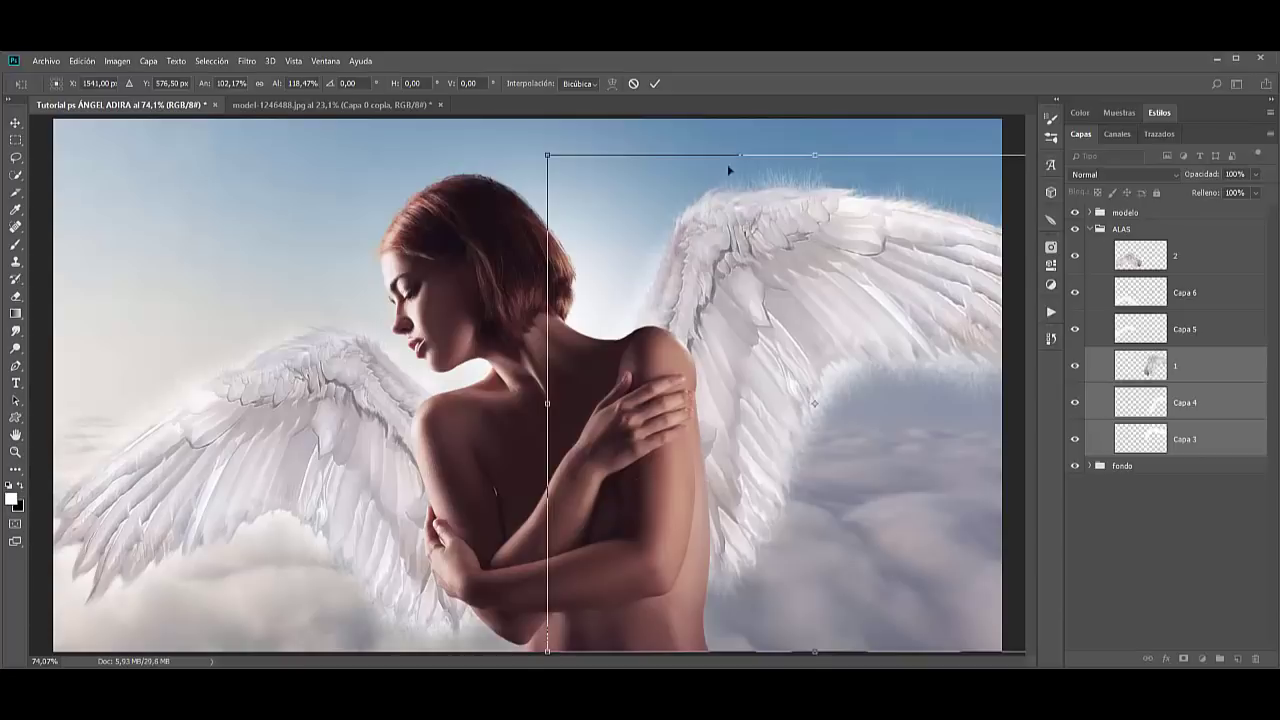
click(655, 85)
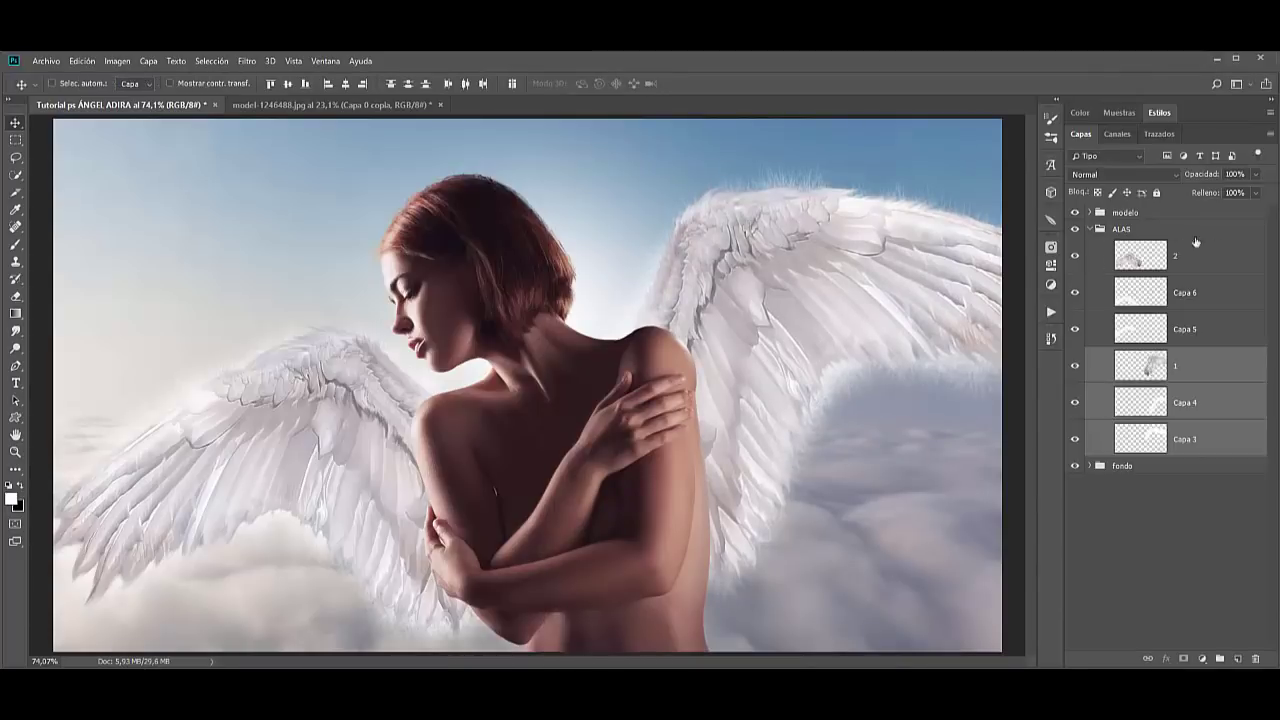
click(1099, 230)
Duplicate the modelo group with Ctrl+J and merge the copy into the 'modelo copia' layer.
click(1089, 230)
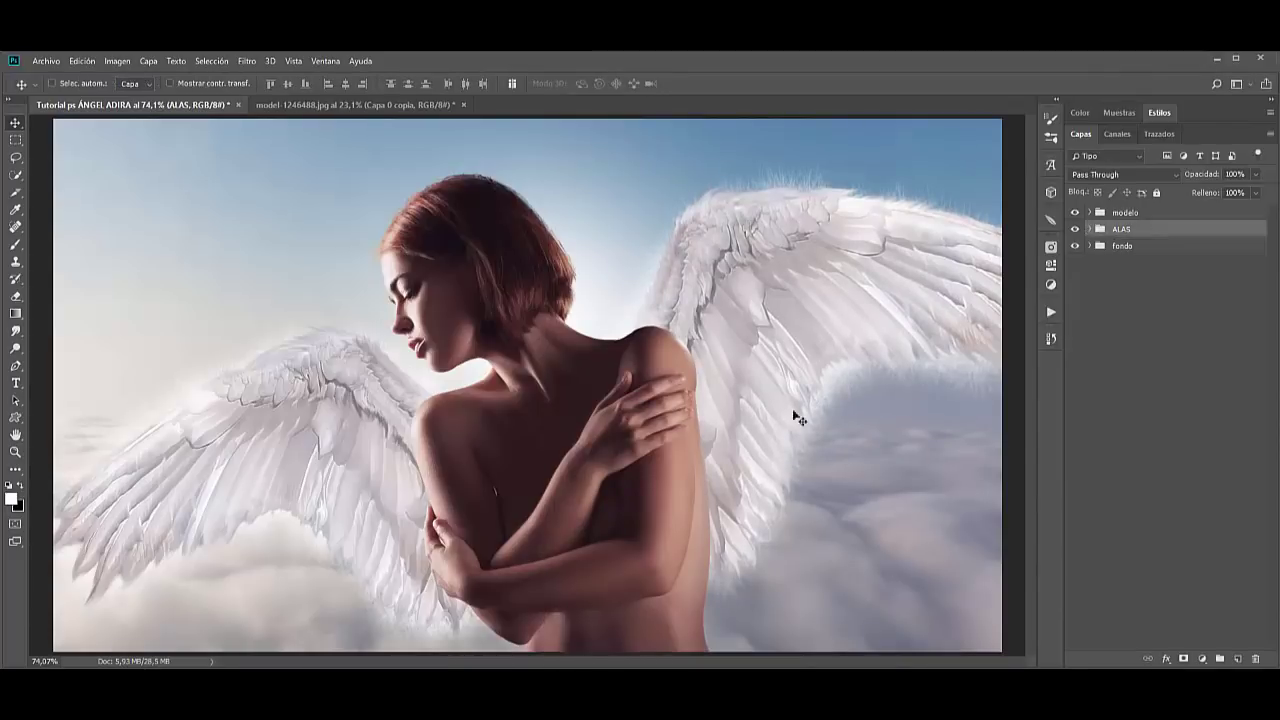
click(1125, 212)
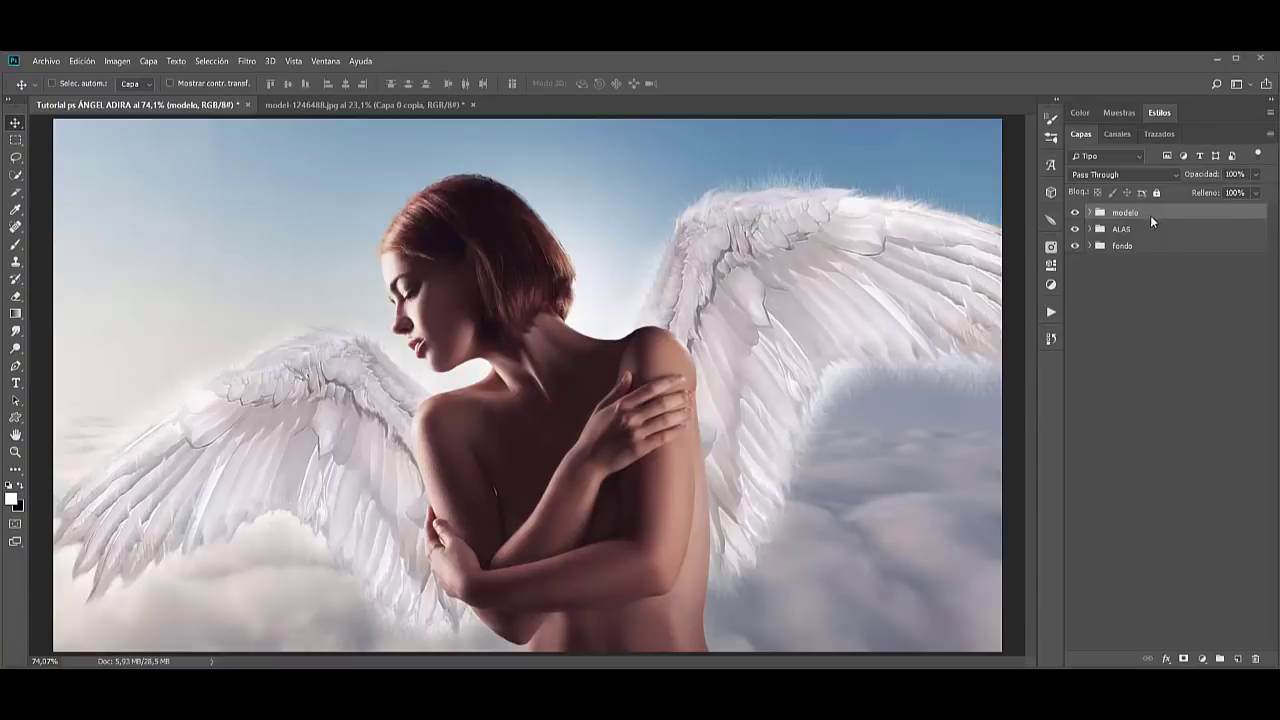
key(ctrl+j)
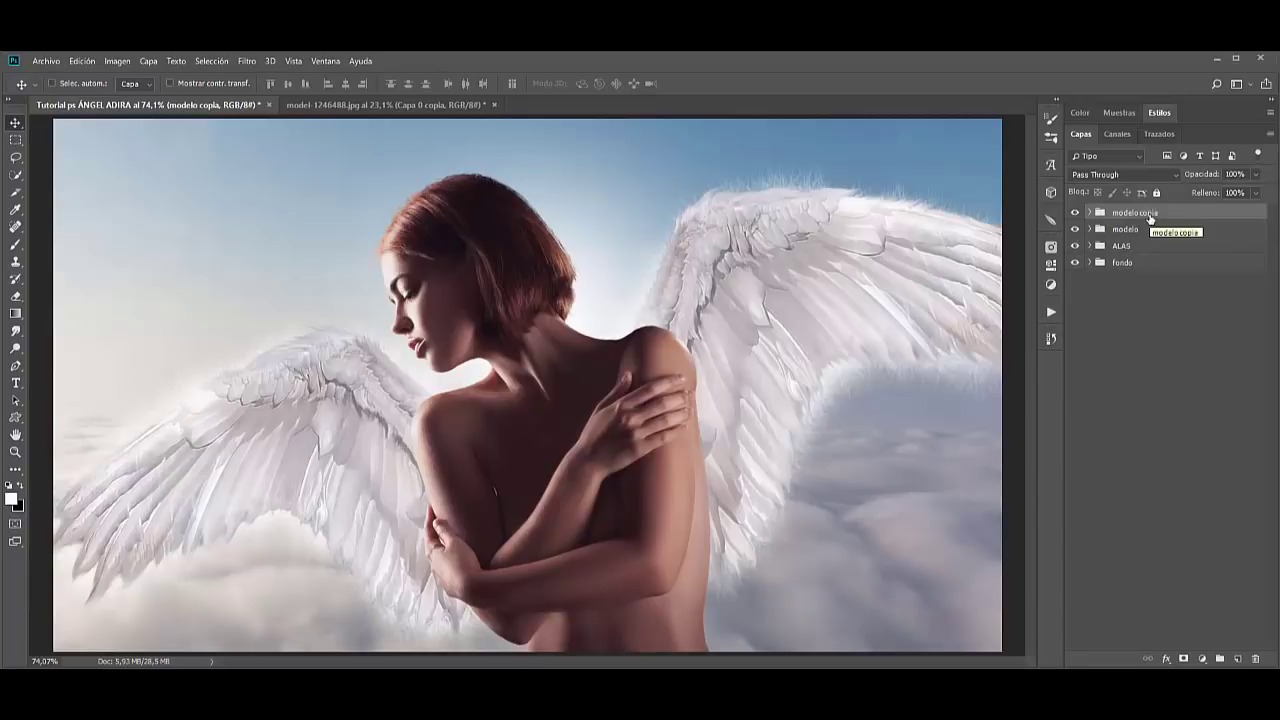
right_click(1167, 214)
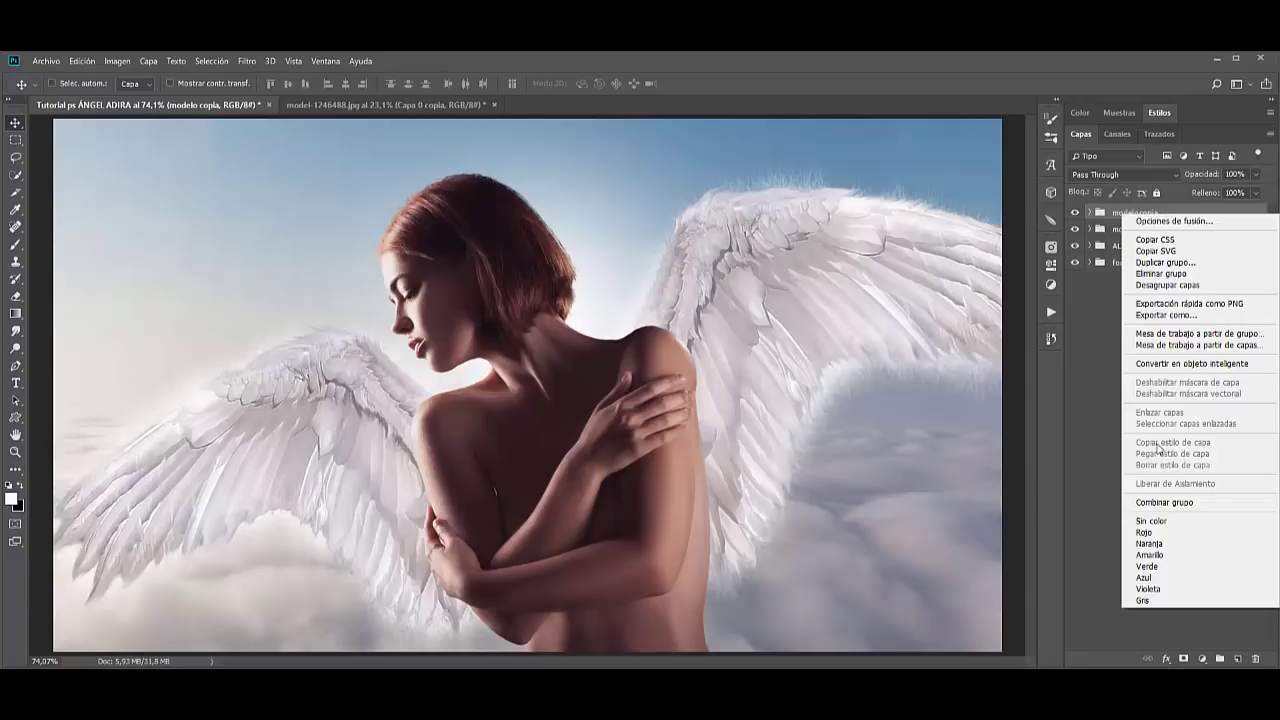
click(1165, 502)
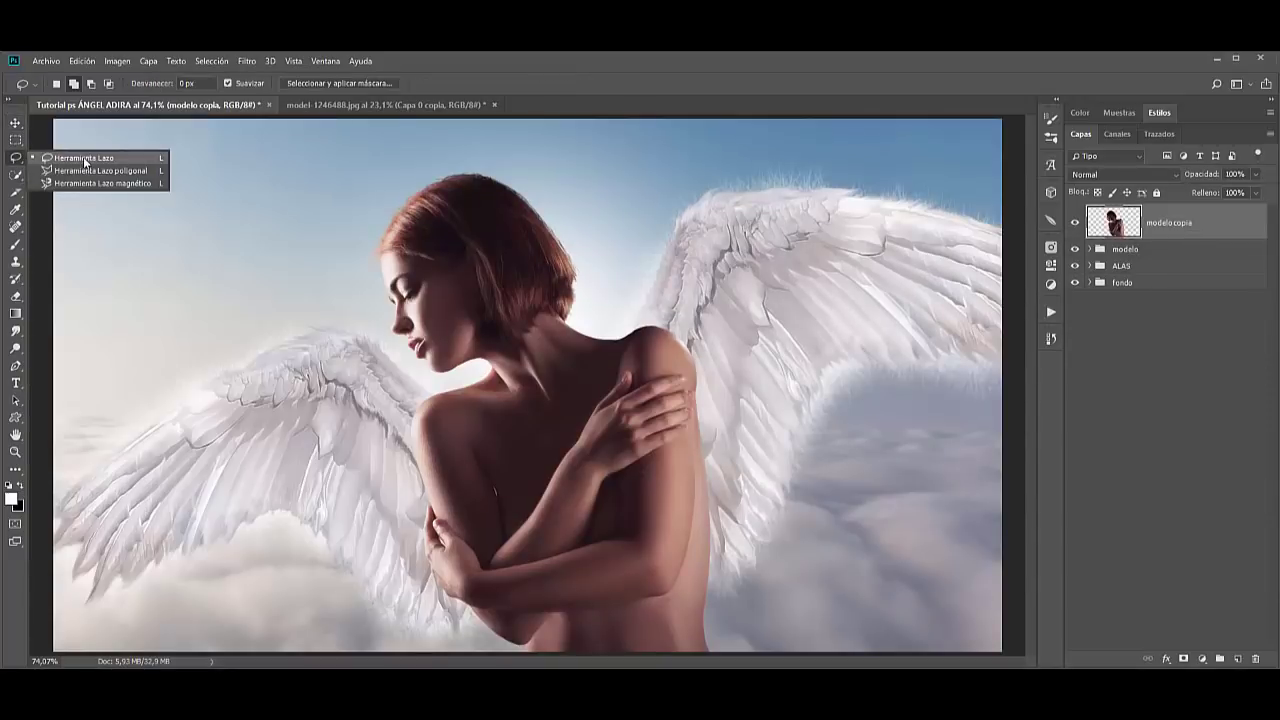
Lasso the hair onto a new layer and delete the modelo copia layer.
drag(15, 157, 60, 157)
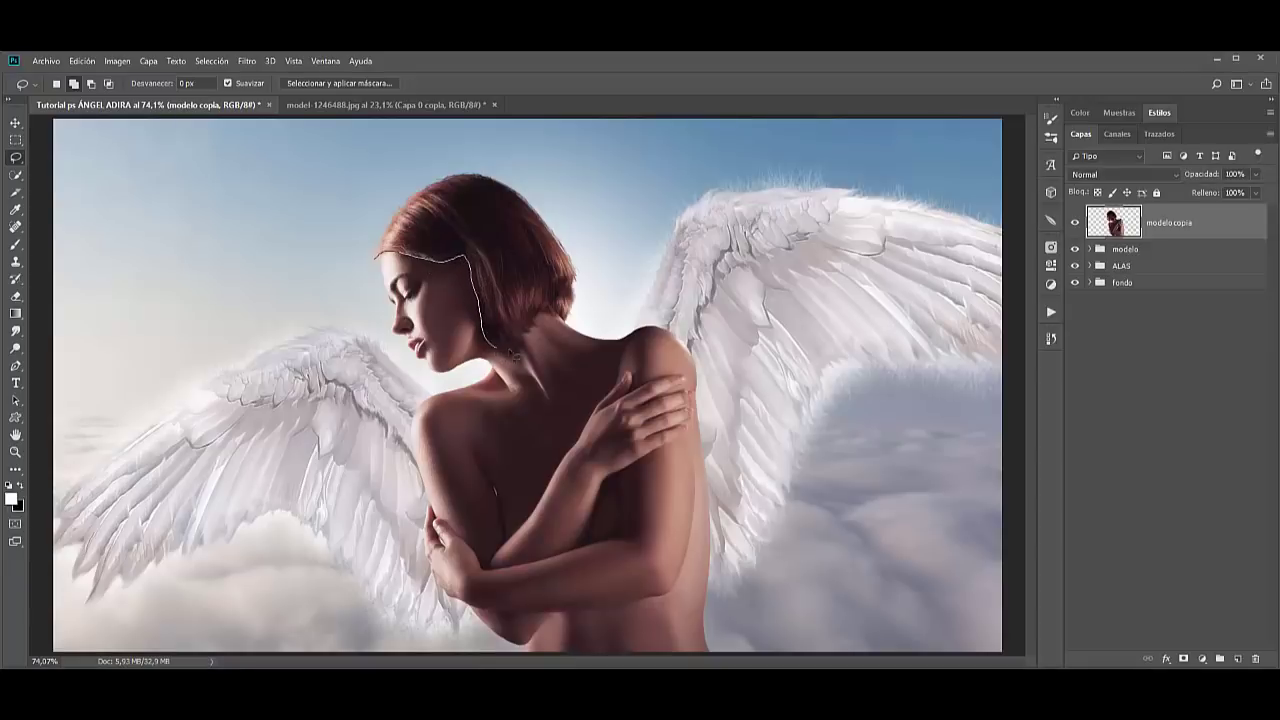
mouse_move(572, 326)
mouse_down()
mouse_move(600, 214)
mouse_move(329, 166)
mouse_move(362, 270)
mouse_move(382, 264)
mouse_up()
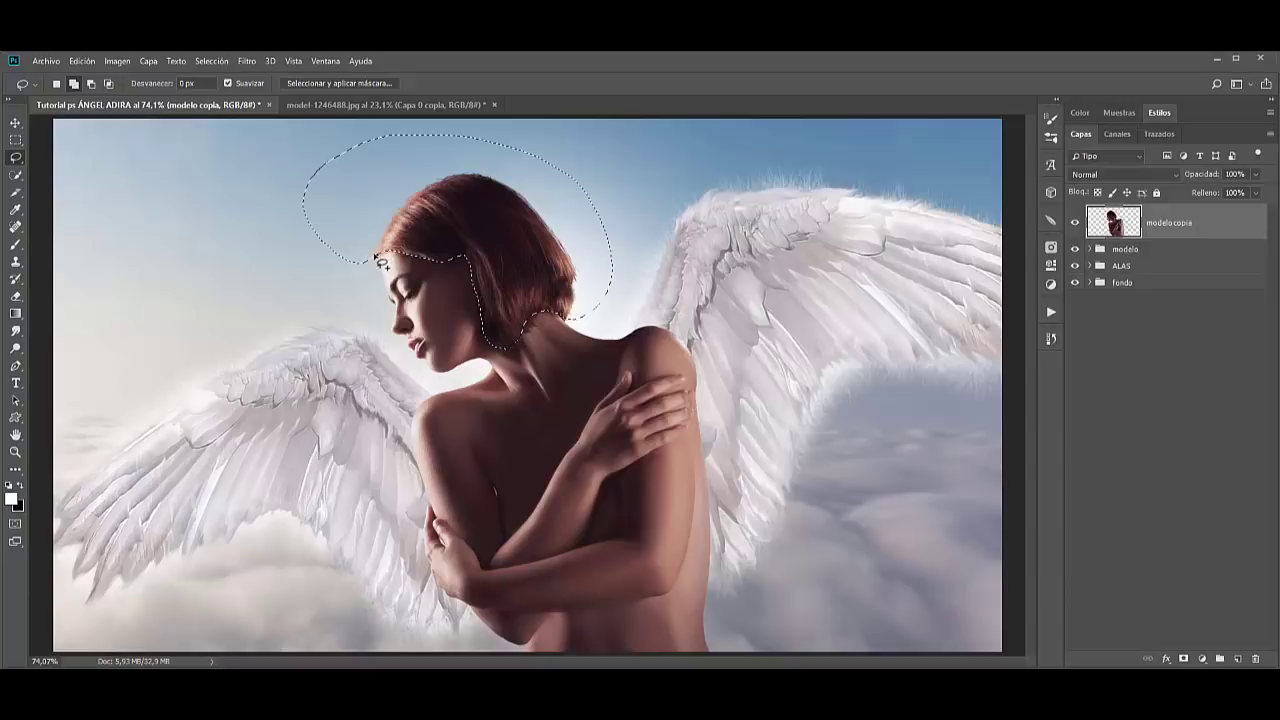
key(ctrl+j)
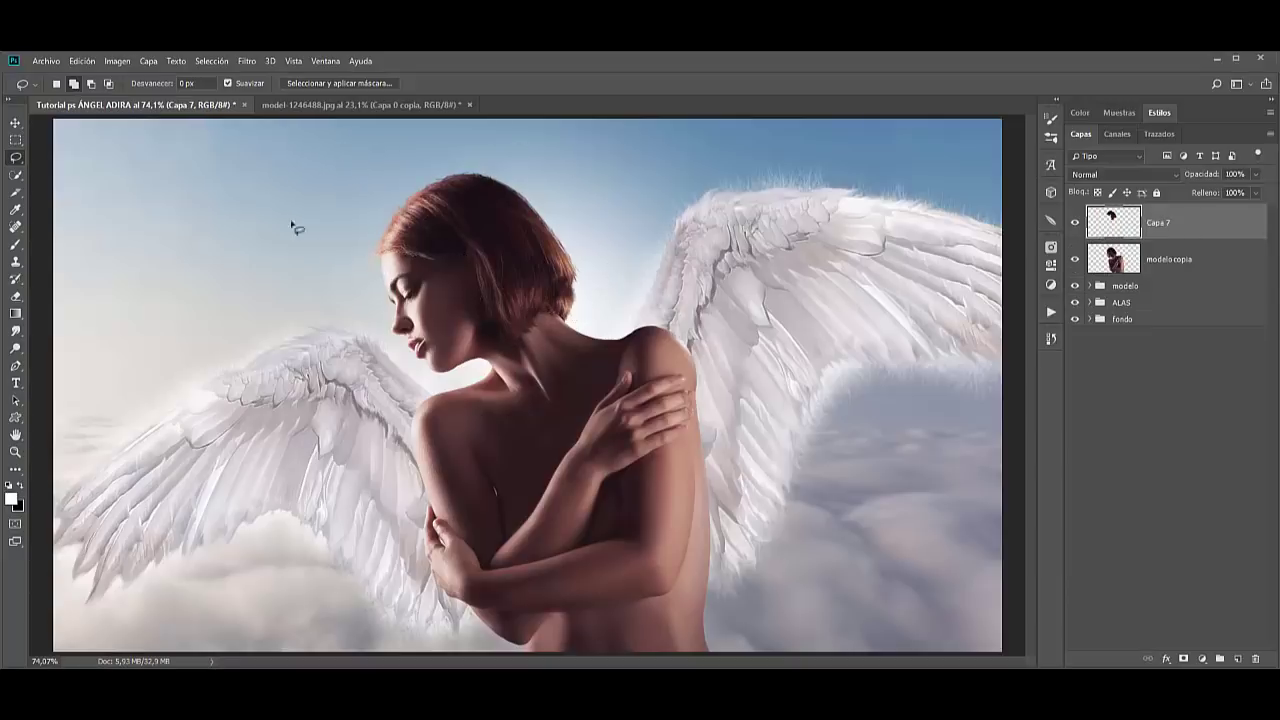
click(1114, 257)
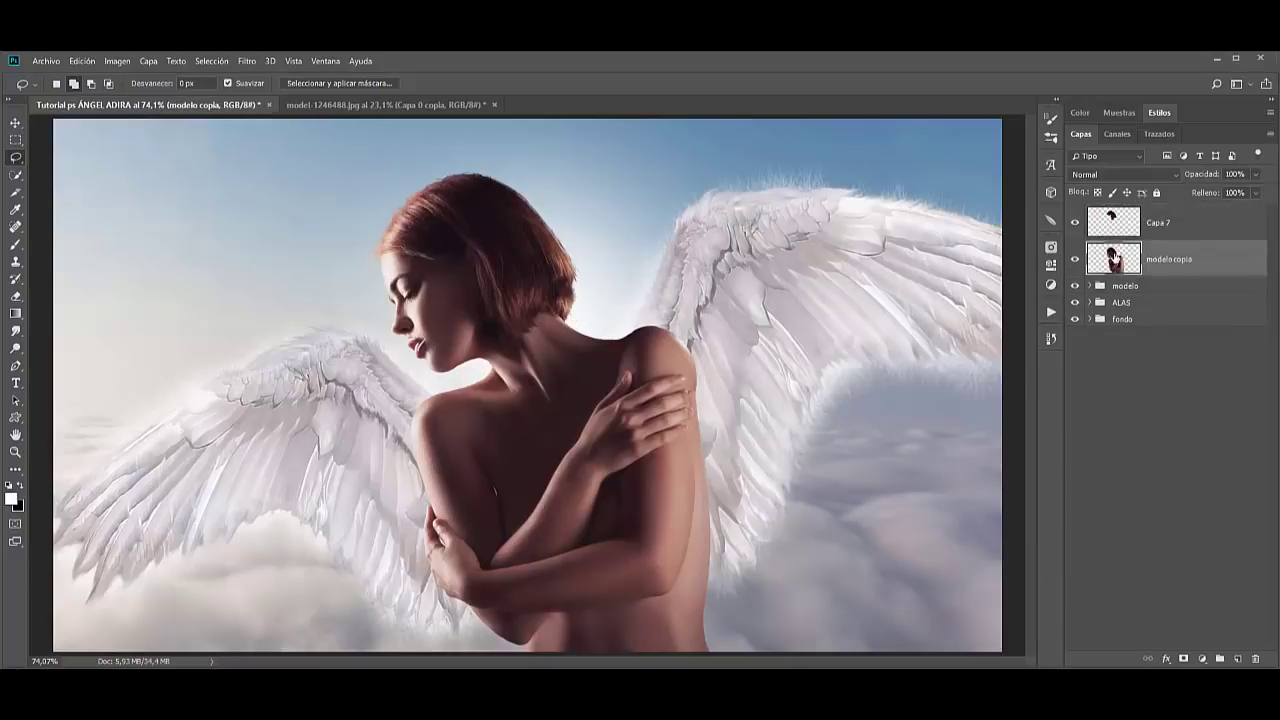
key(Delete)
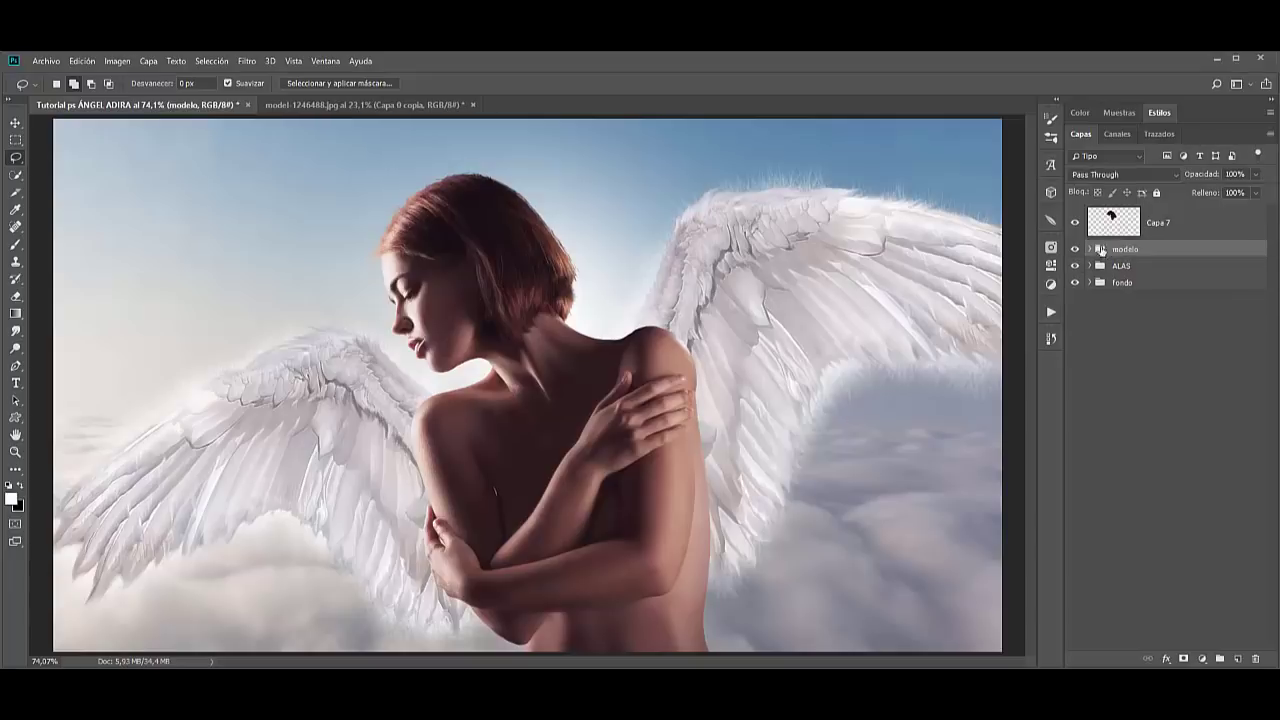
Duplicate the hair layer, name the layers 'copia' and '1', and hide 'copia'.
click(1132, 226)
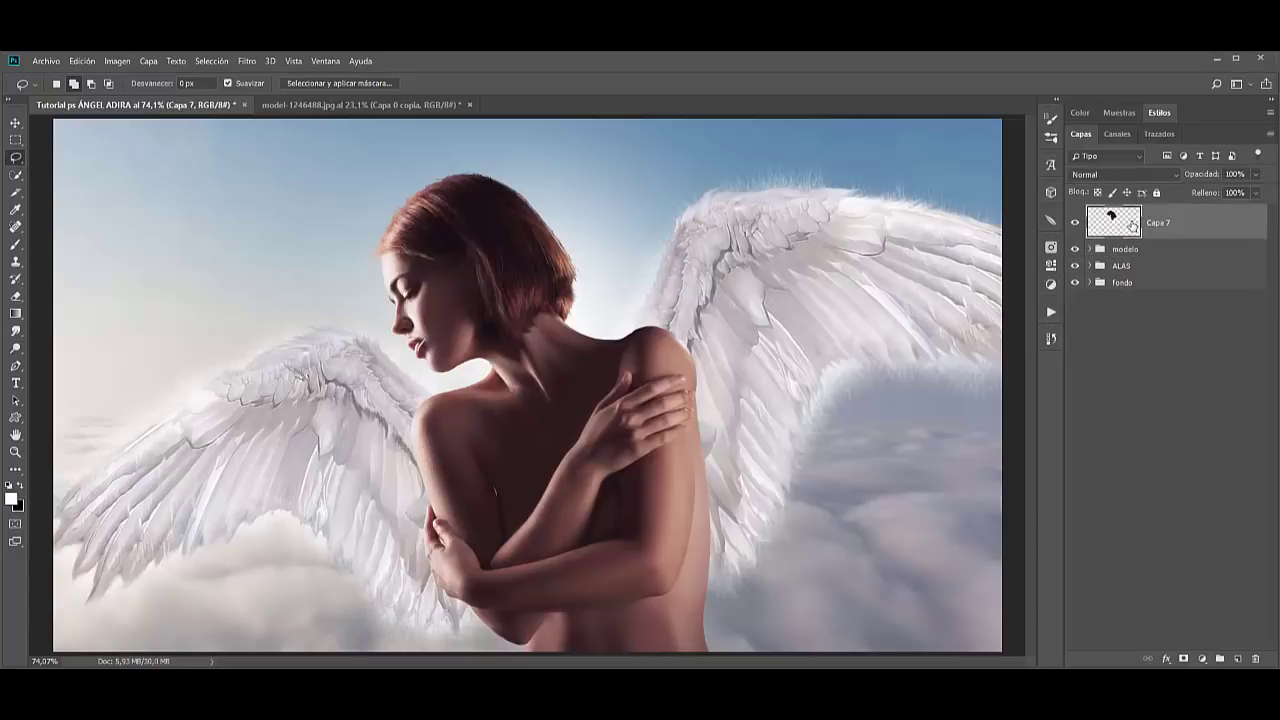
key(ctrl+j)
text(copi)
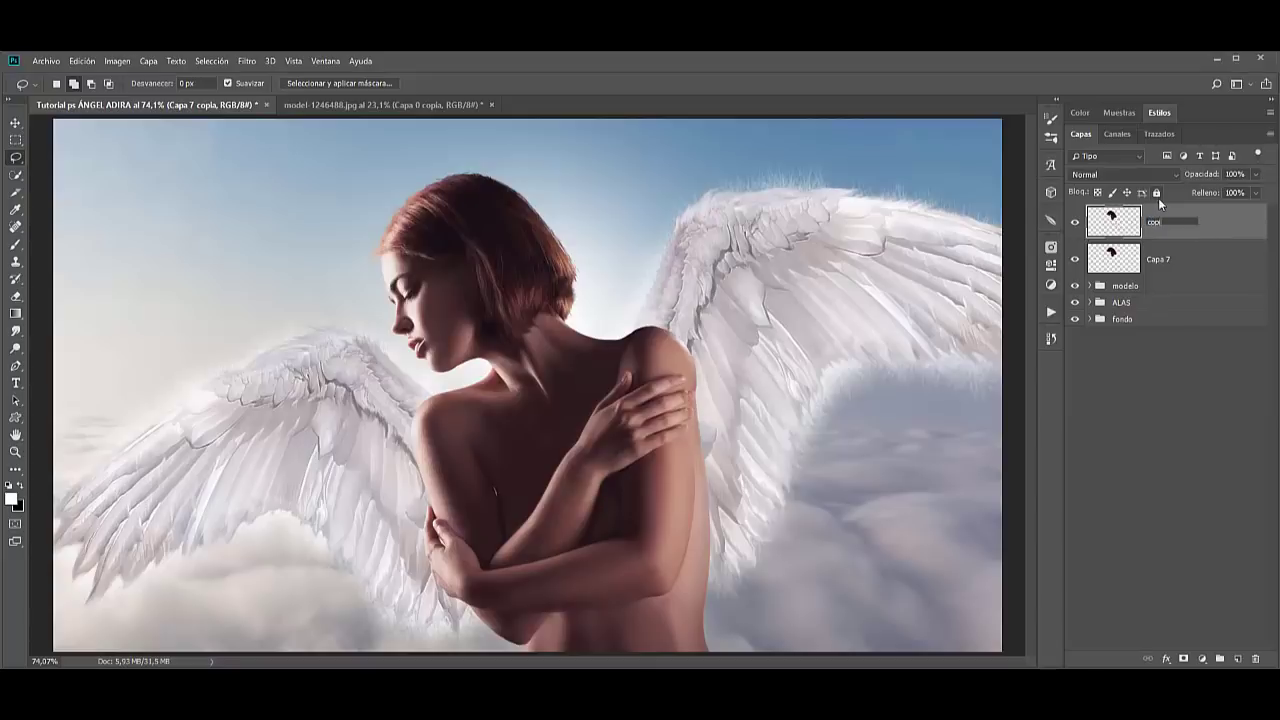
text(a)
key(Return)
double_click(1164, 260)
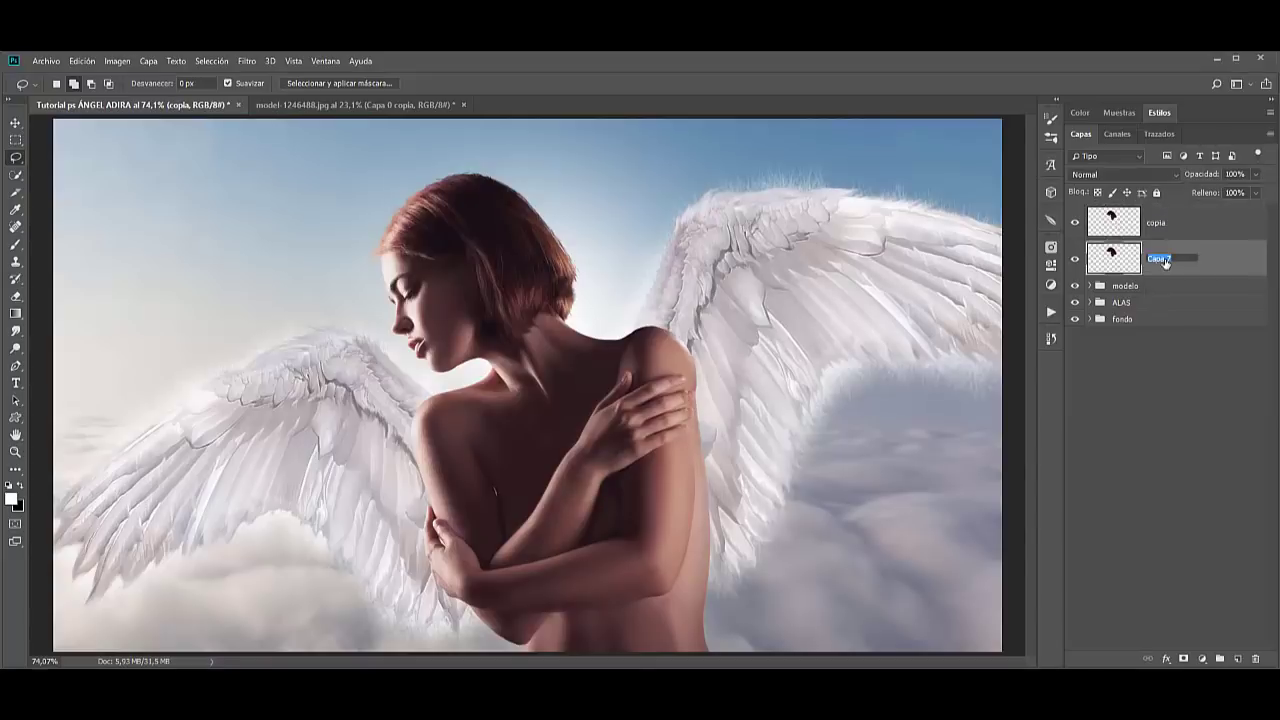
text(1)
key(Return)
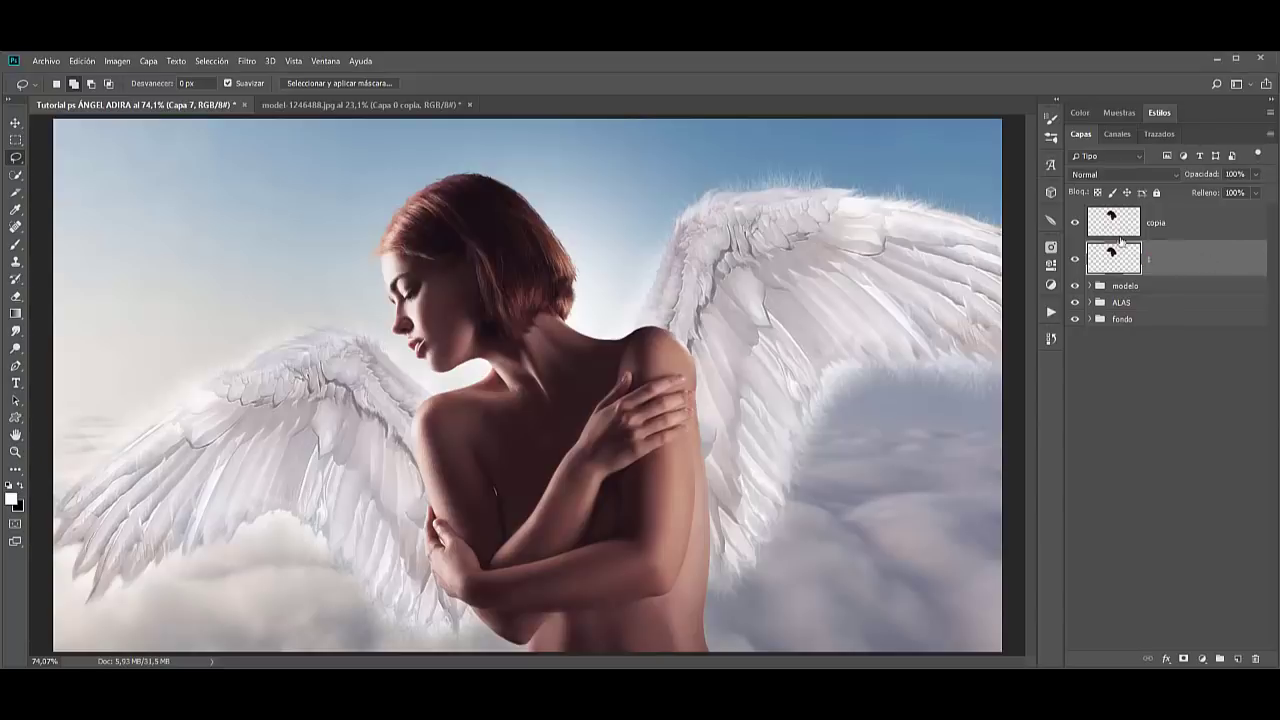
click(1075, 222)
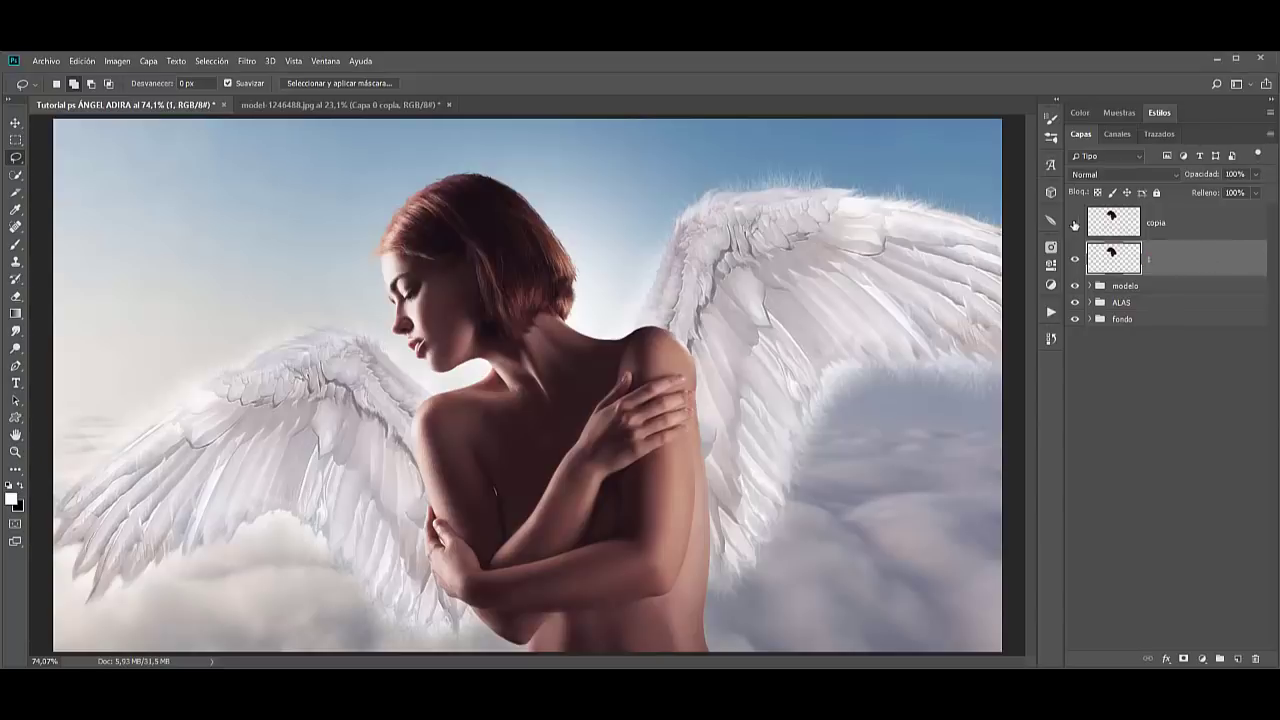
With the Smudge tool at 80% strength, pull the top hair strands out to the right.
click(15, 331)
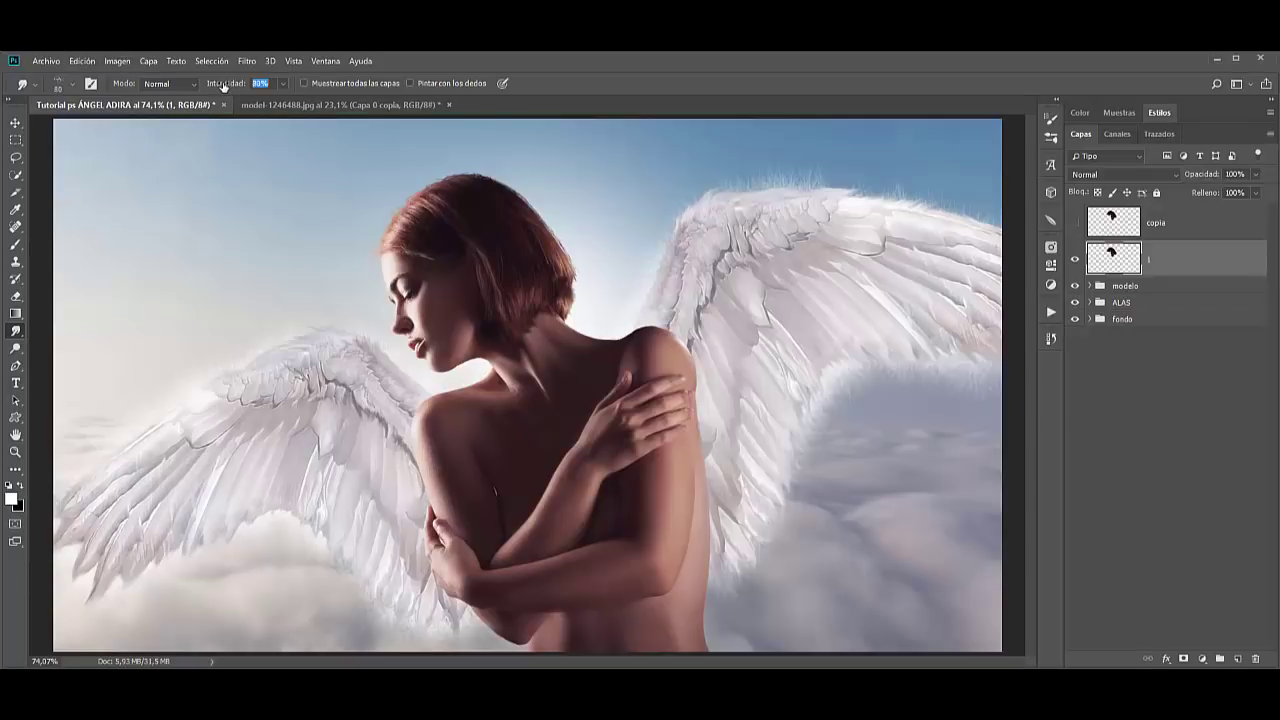
click(432, 190)
mouse_move(432, 190)
mouse_down()
mouse_move(503, 186)
mouse_move(525, 210)
mouse_move(572, 218)
mouse_up()
drag(455, 188, 585, 222)
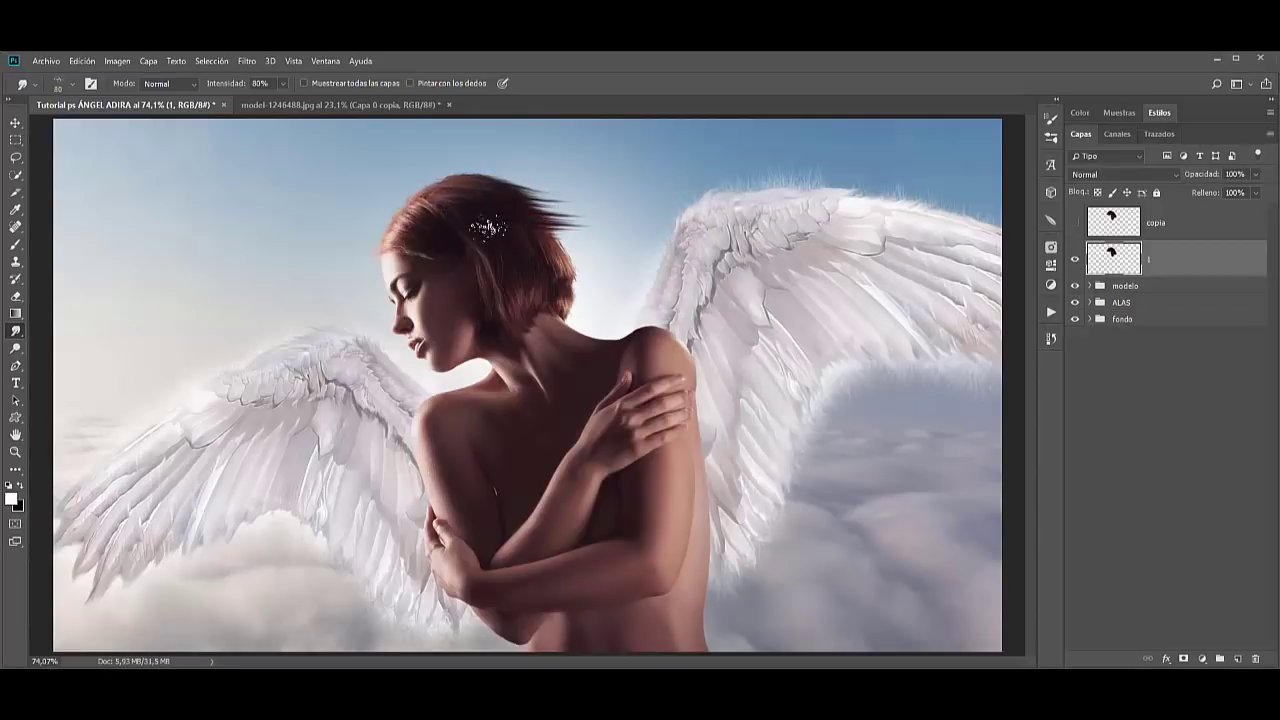
drag(485, 231, 590, 225)
drag(465, 255, 620, 255)
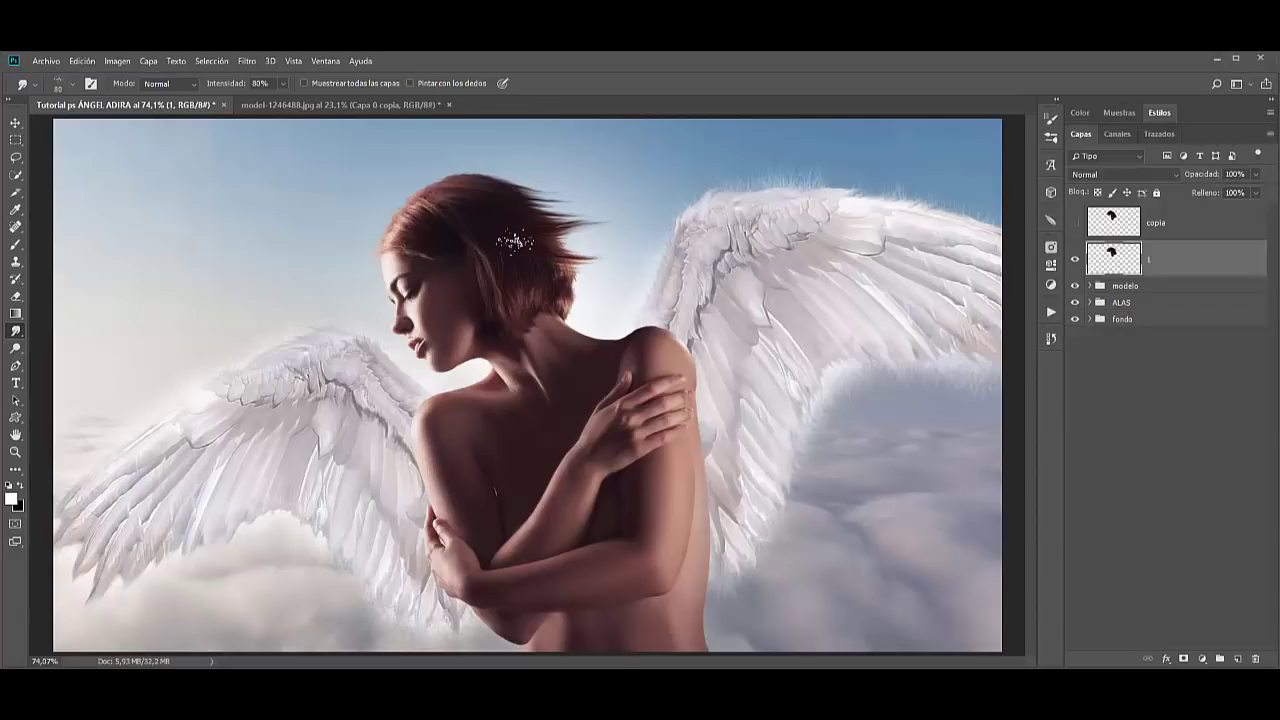
Drag the lower and right hair strands farther right and down into the sky.
mouse_move(518, 240)
mouse_down()
mouse_move(595, 246)
mouse_move(600, 261)
mouse_up()
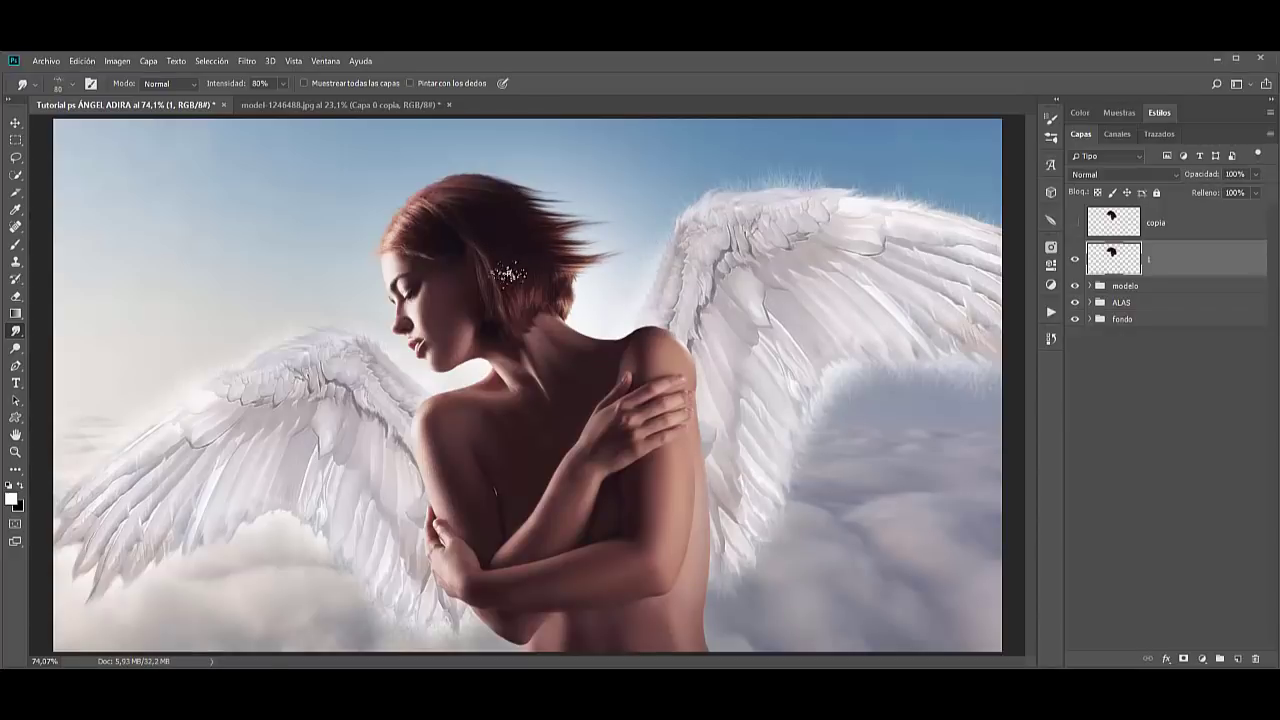
mouse_move(500, 262)
mouse_down()
mouse_move(610, 300)
mouse_move(608, 280)
mouse_up()
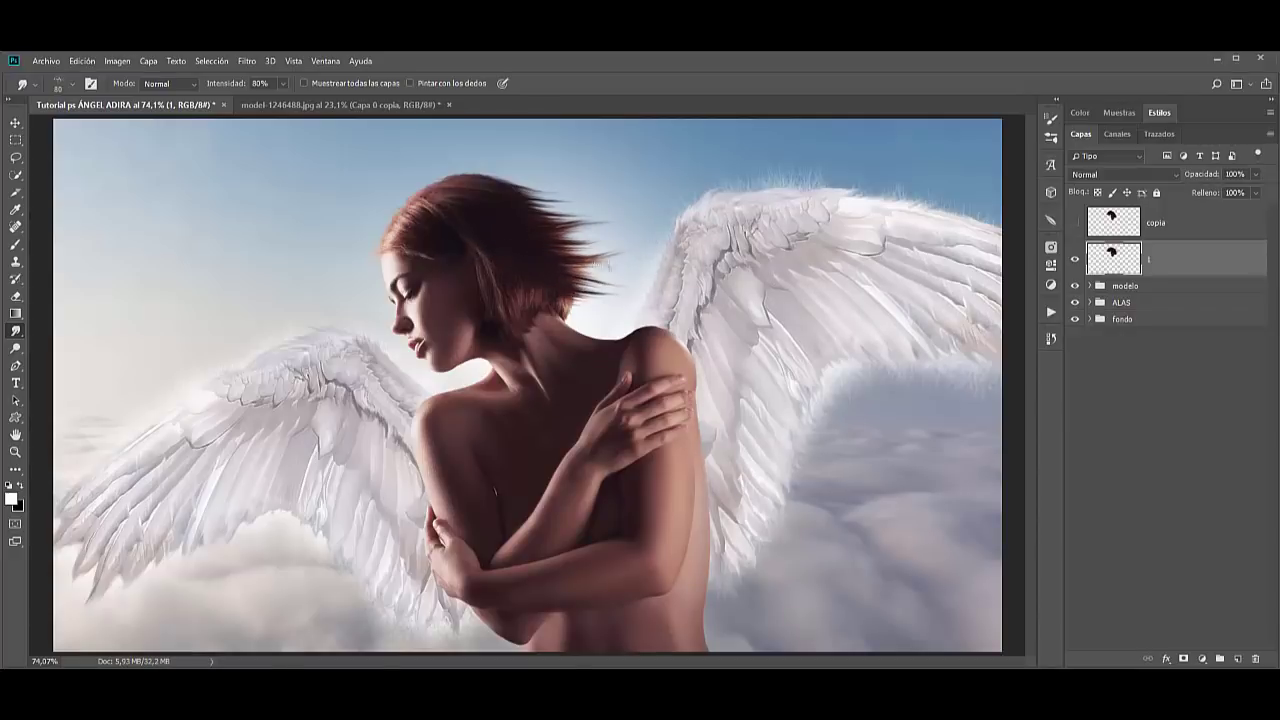
drag(482, 255, 605, 308)
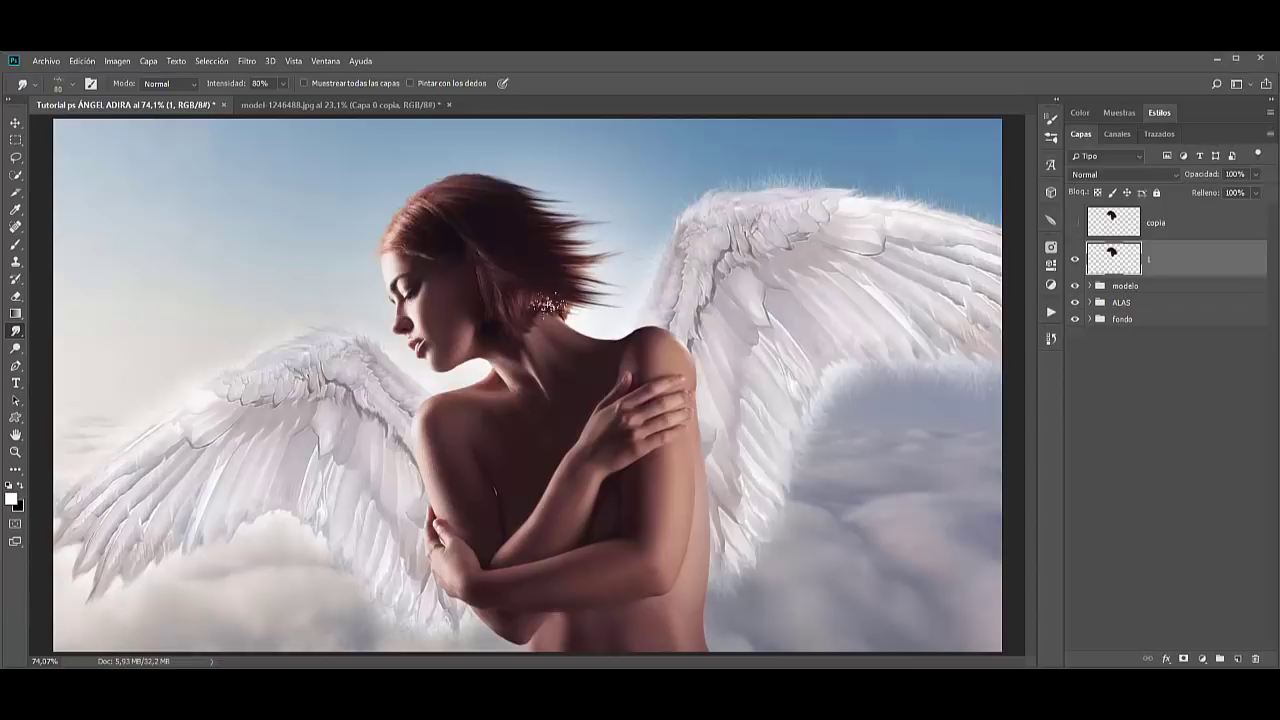
drag(500, 263, 600, 315)
drag(505, 280, 595, 325)
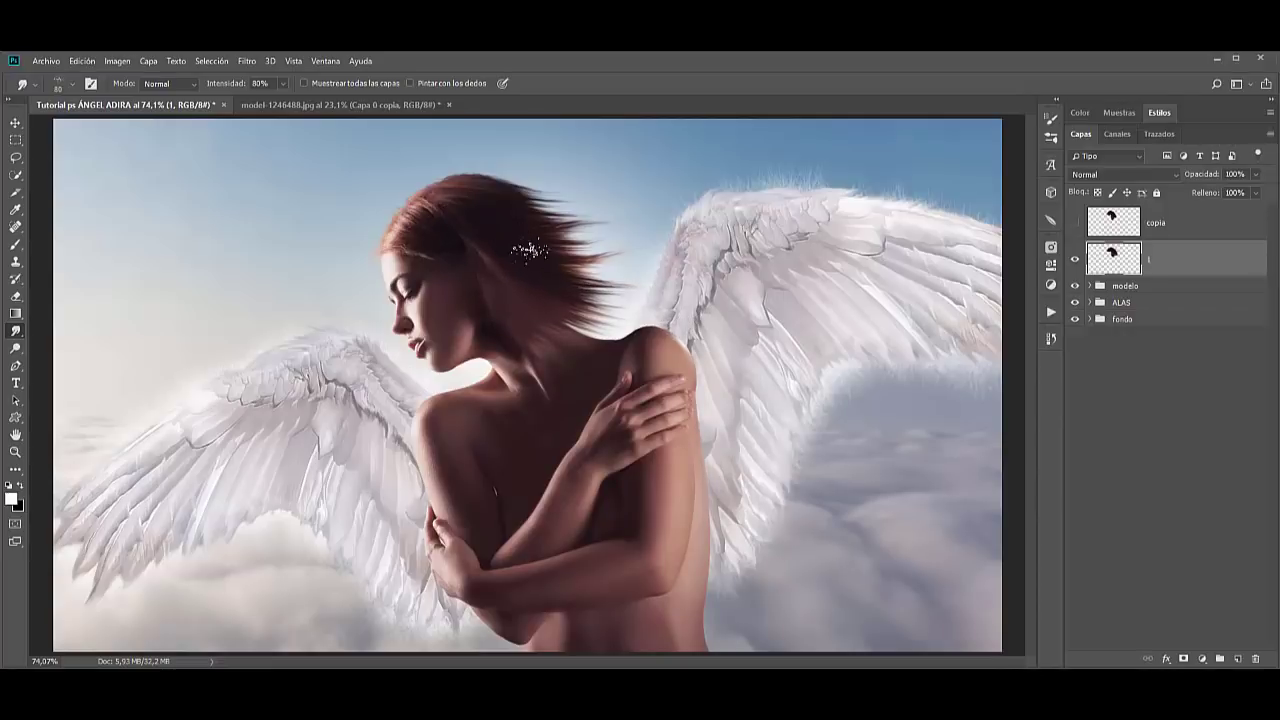
drag(530, 249, 615, 263)
drag(530, 230, 605, 243)
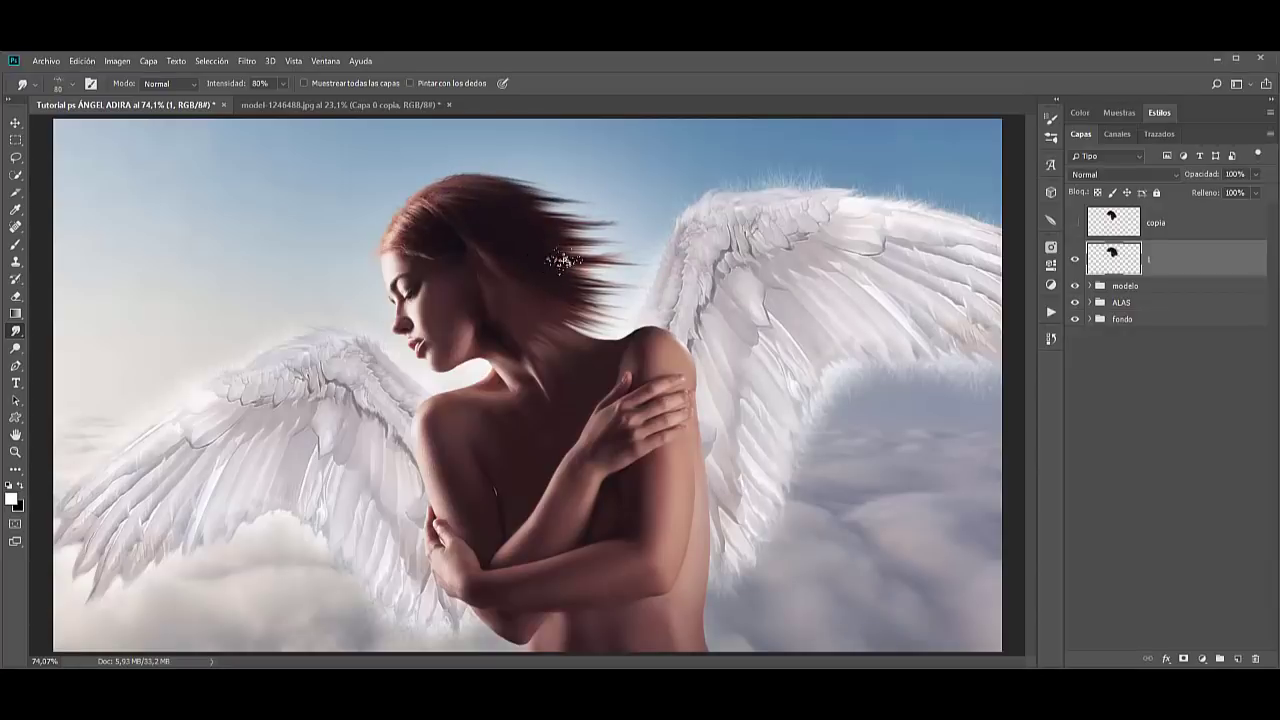
drag(563, 260, 645, 263)
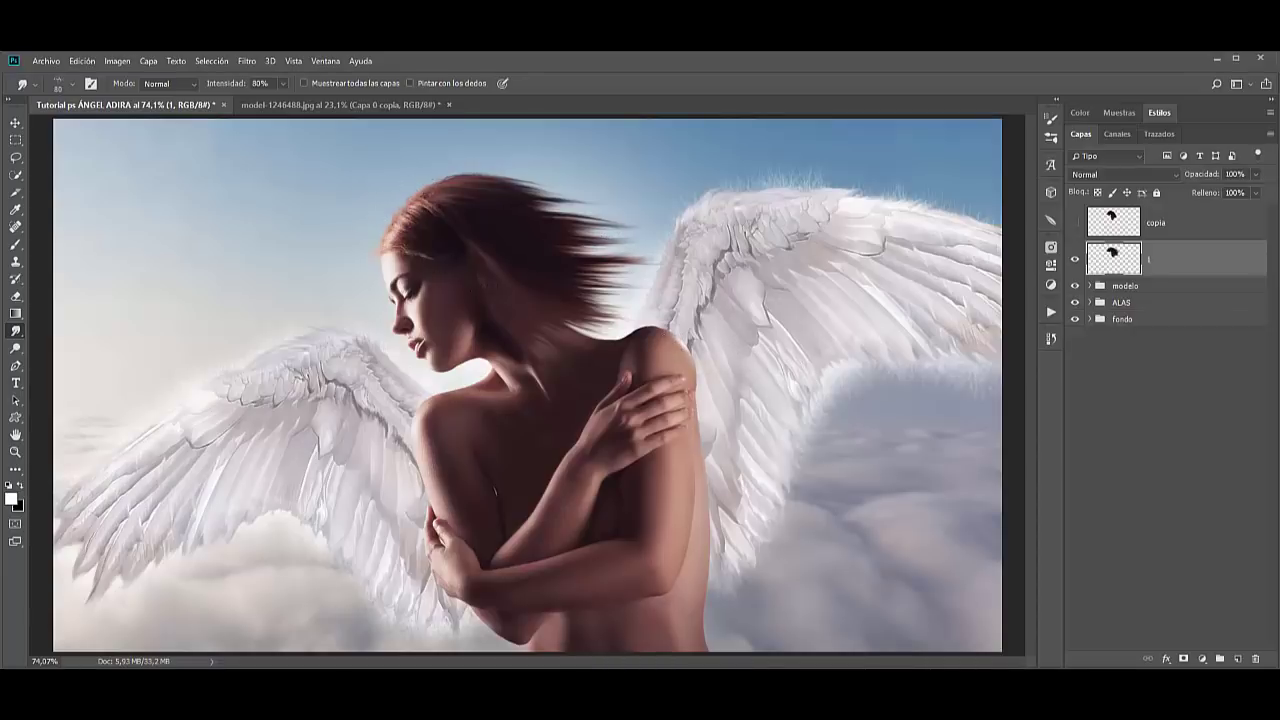
Zoom to 100% around the face and hair, then reselect Smudge to adjust its brush size.
click(15, 455)
click(445, 298)
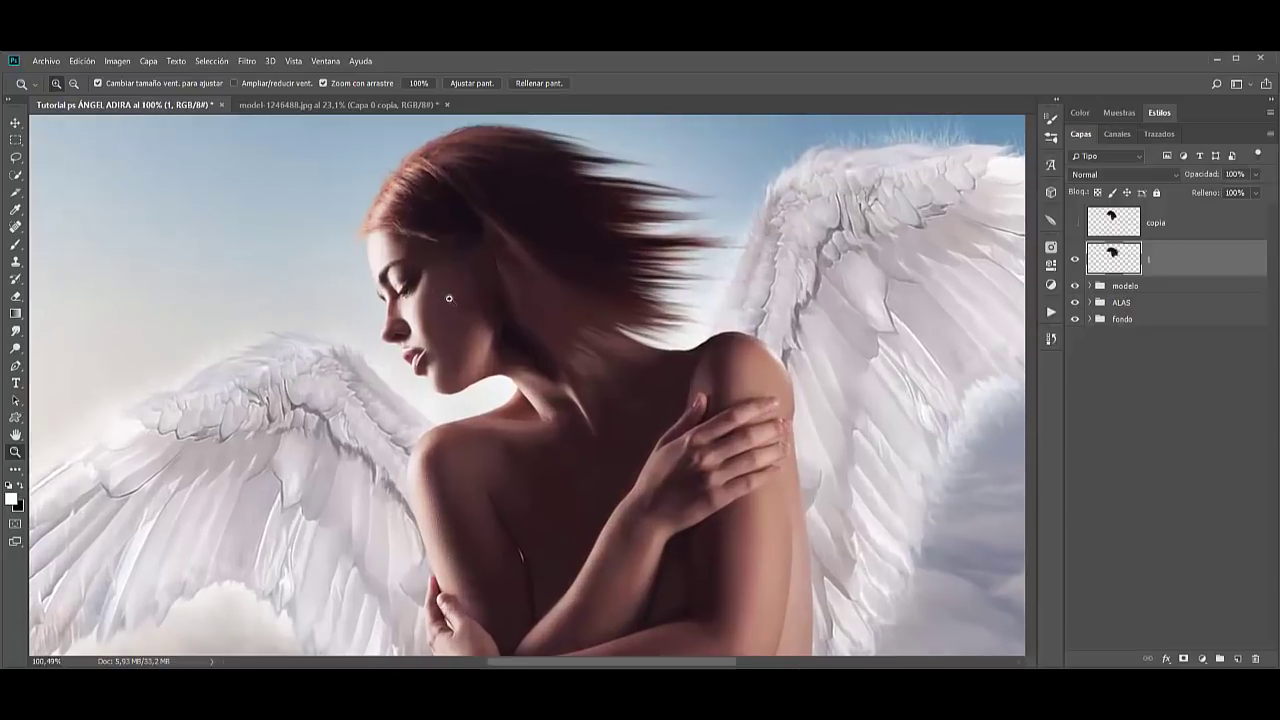
click(421, 243)
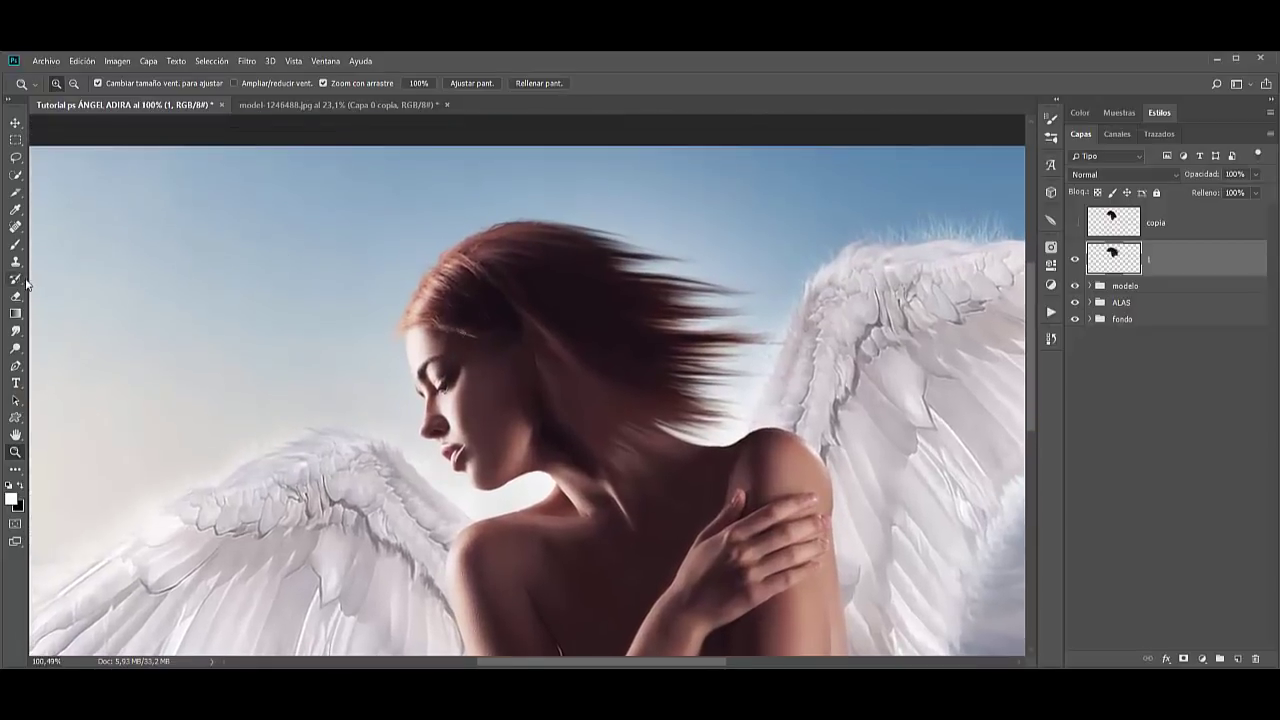
click(15, 330)
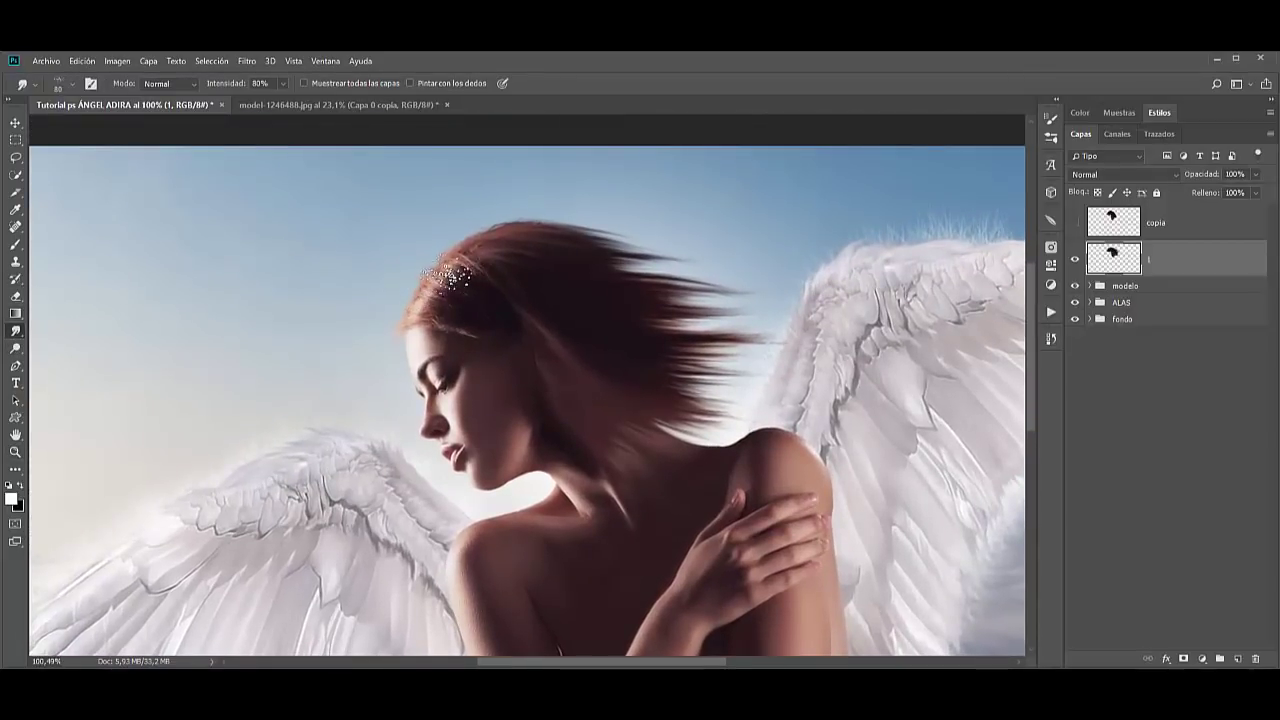
alt+right_click(352, 295)
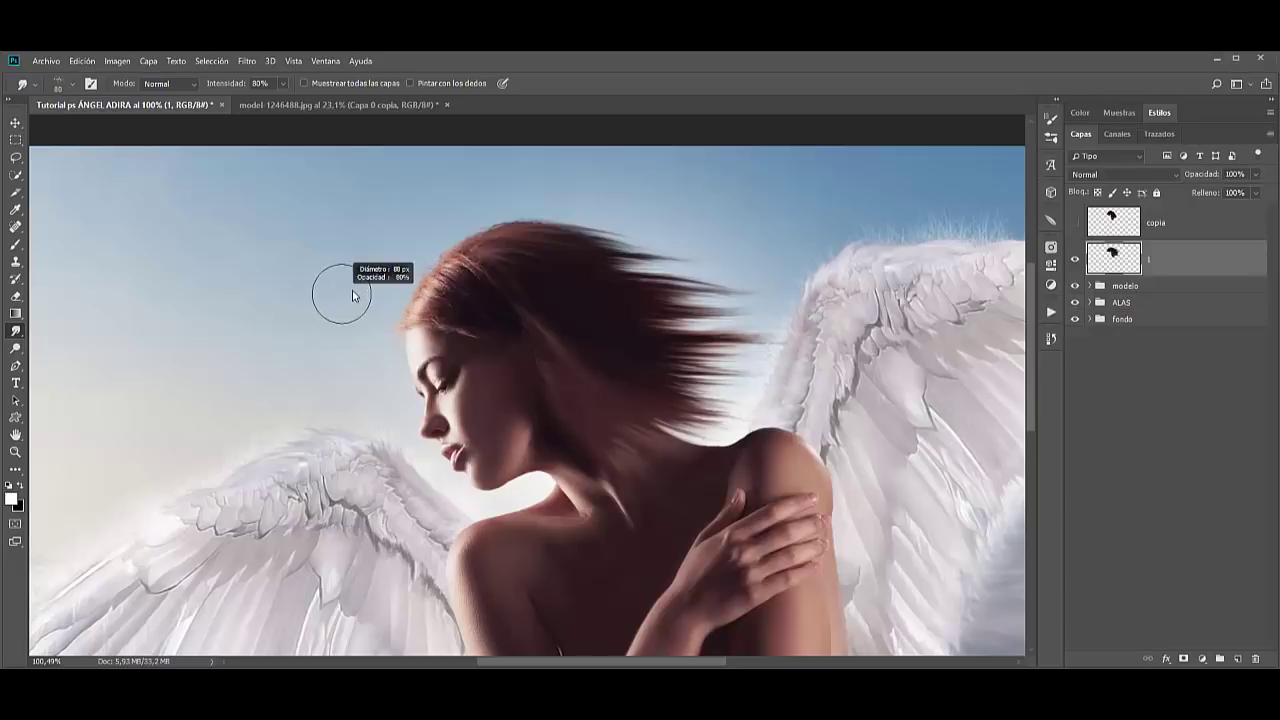
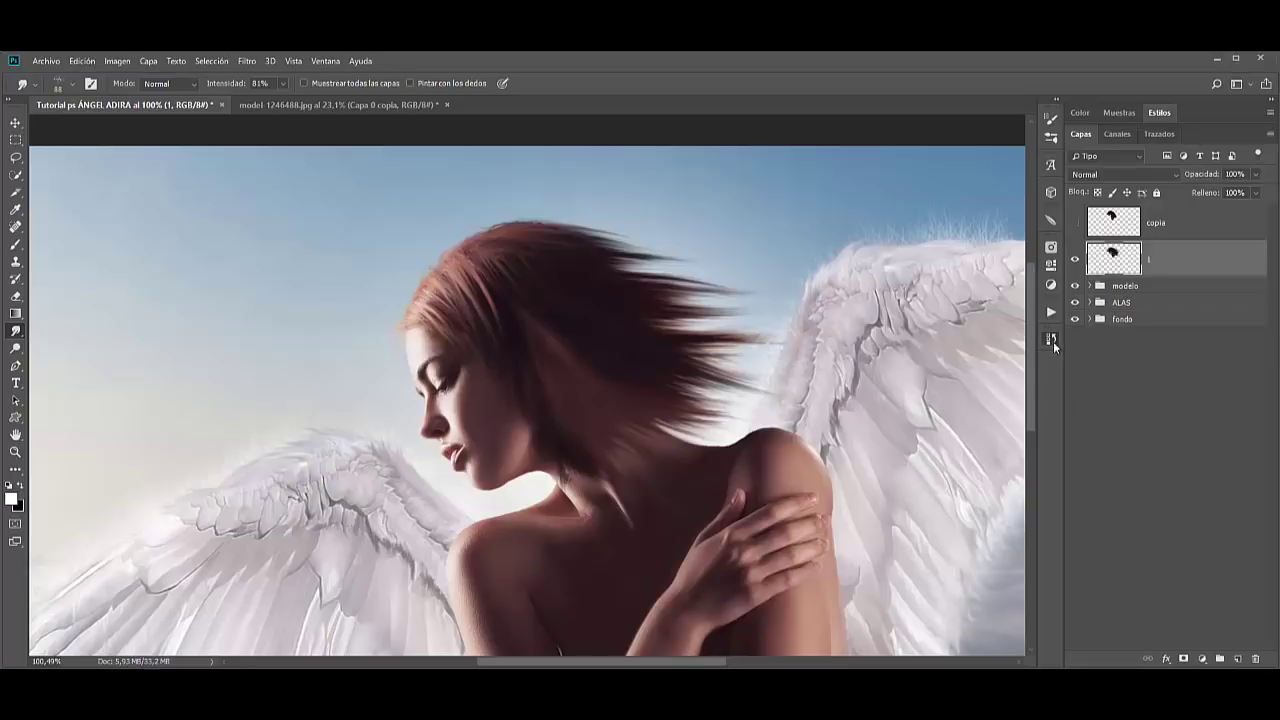
Undo the last smudge stroke on the hair from History, then fit the image to the window.
click(1052, 339)
click(944, 532)
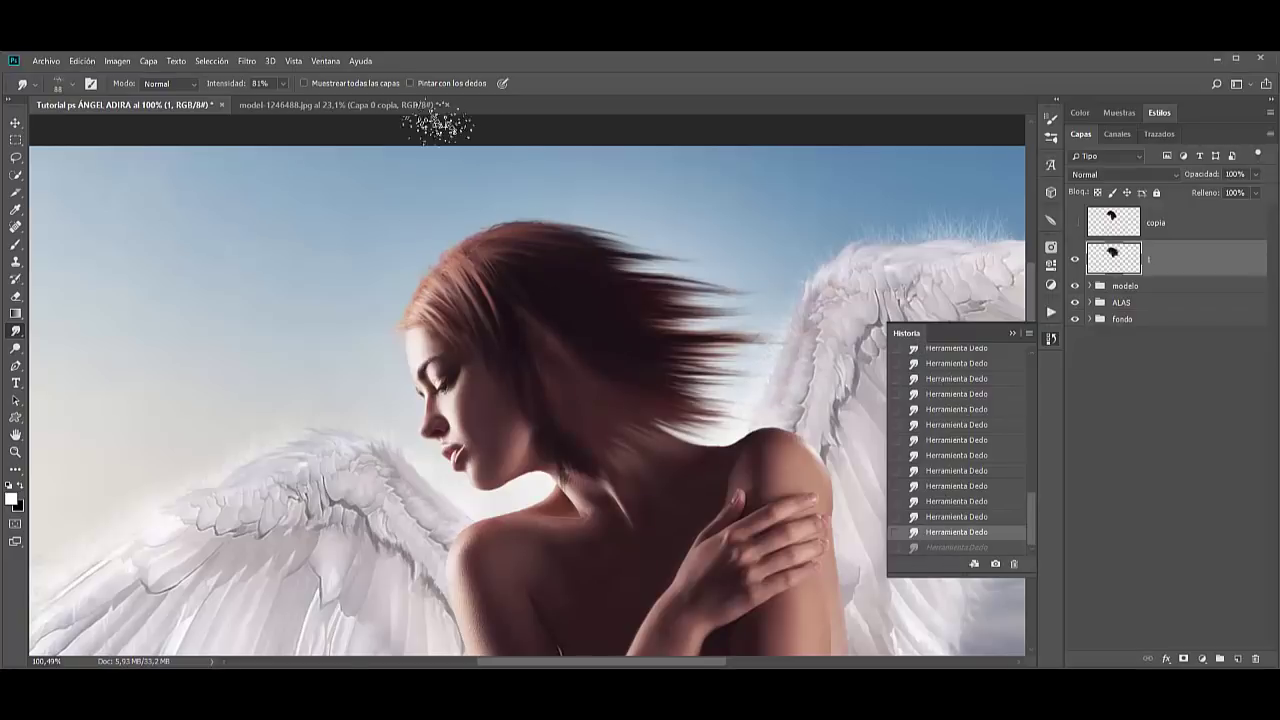
click(329, 60)
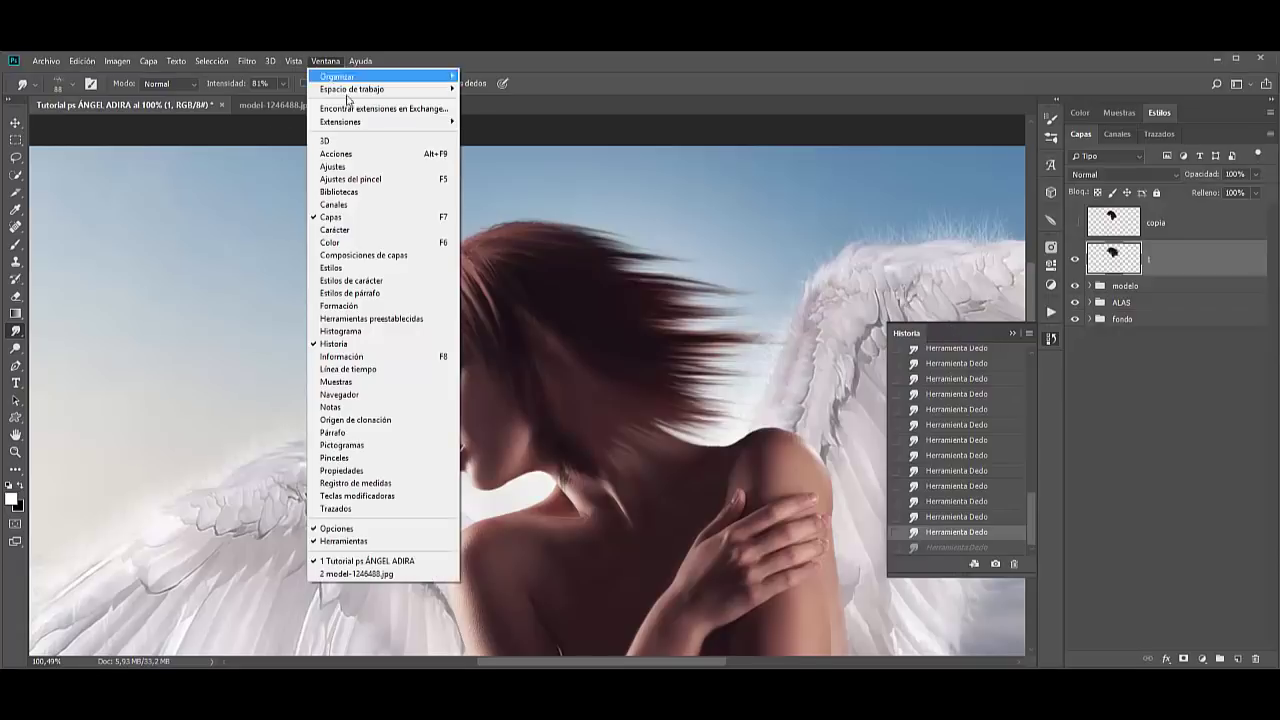
click(866, 58)
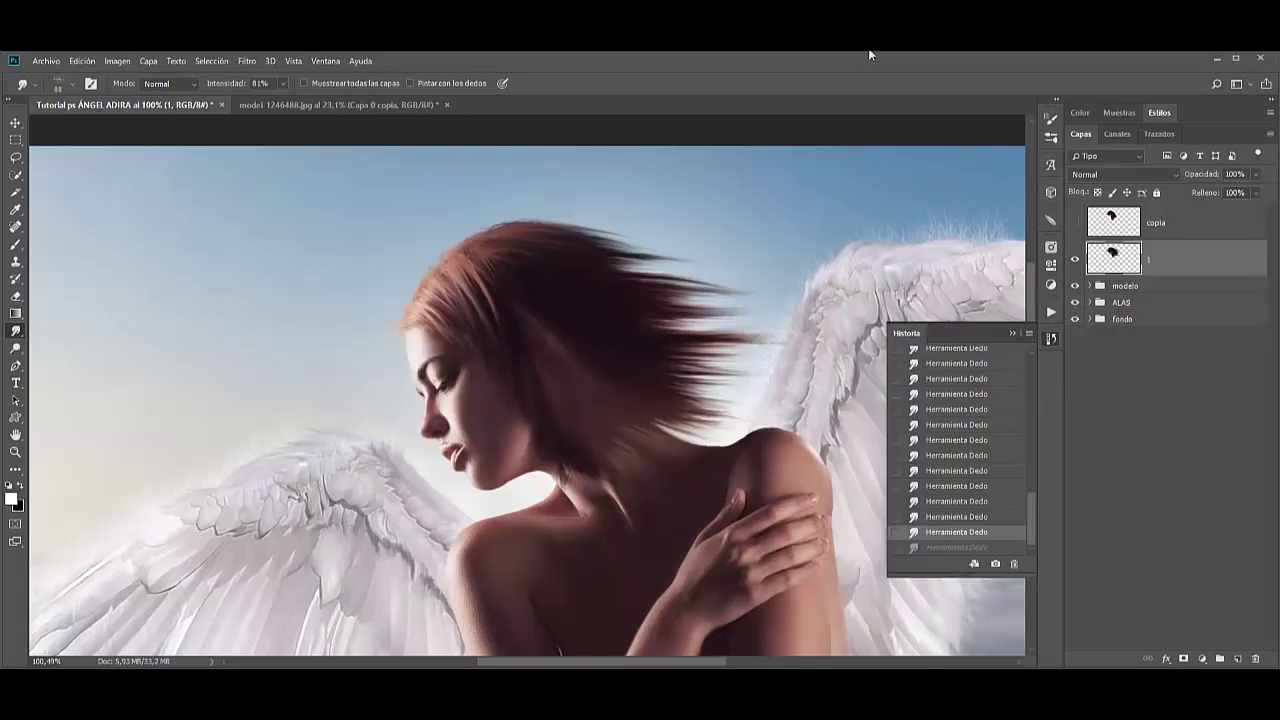
click(1012, 334)
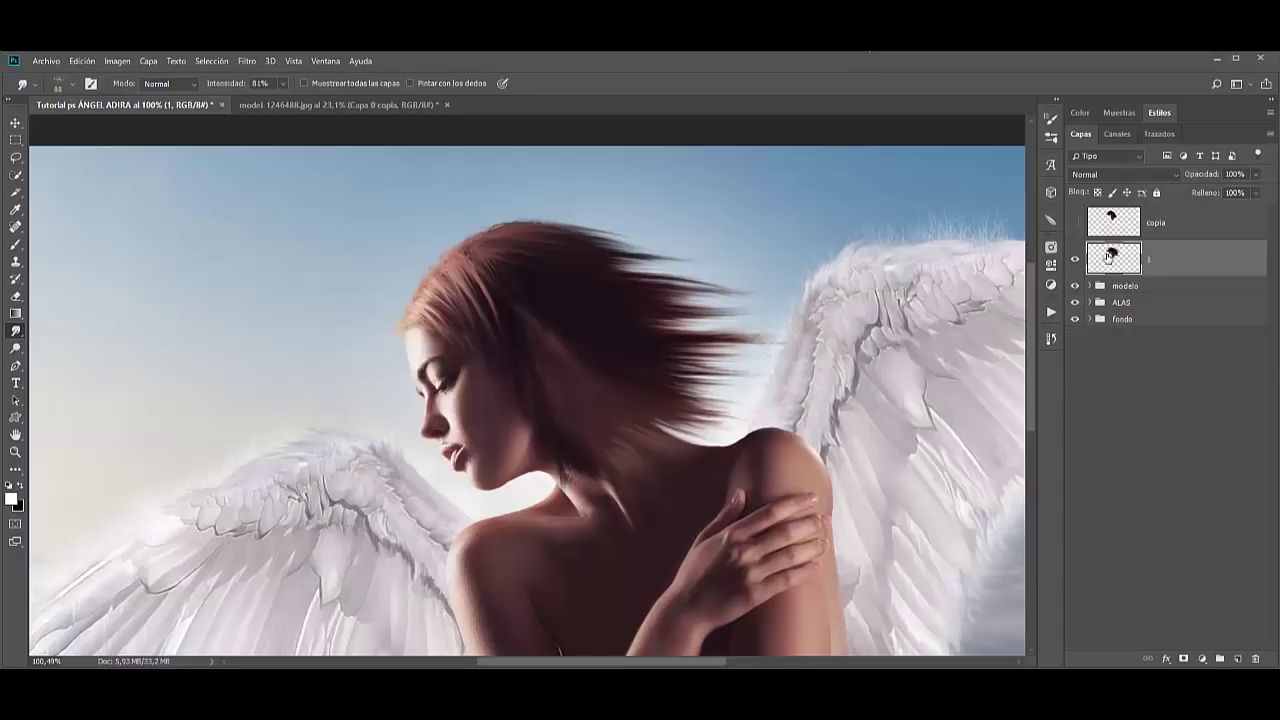
key(ctrl+0)
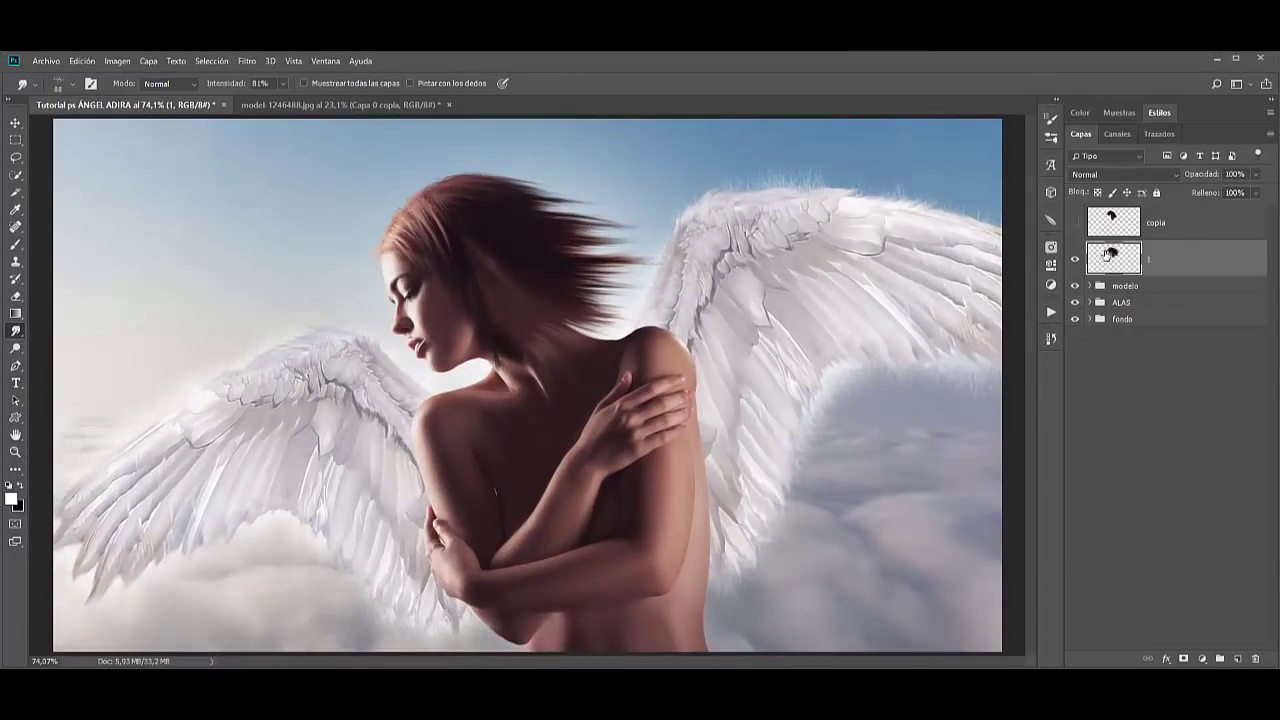
Duplicate hair layer 1, name the layers 2 and 1, and select layer 2.
key(ctrl+j)
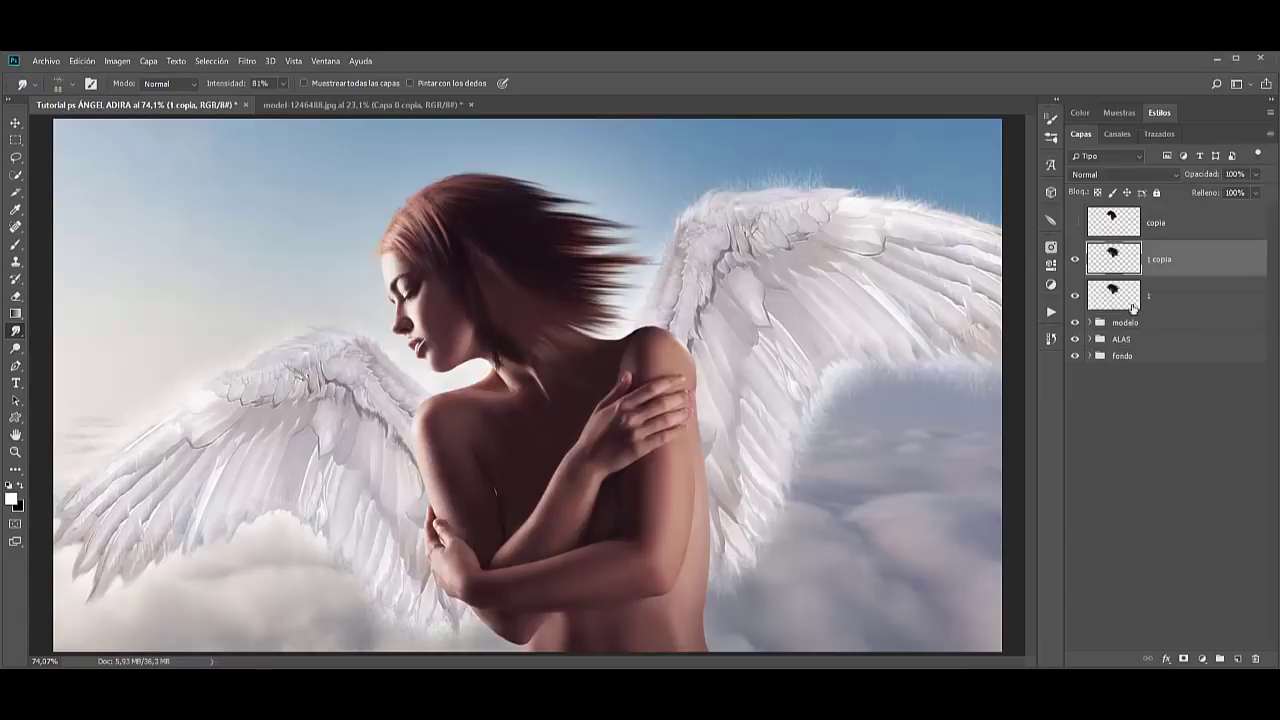
double_click(1147, 297)
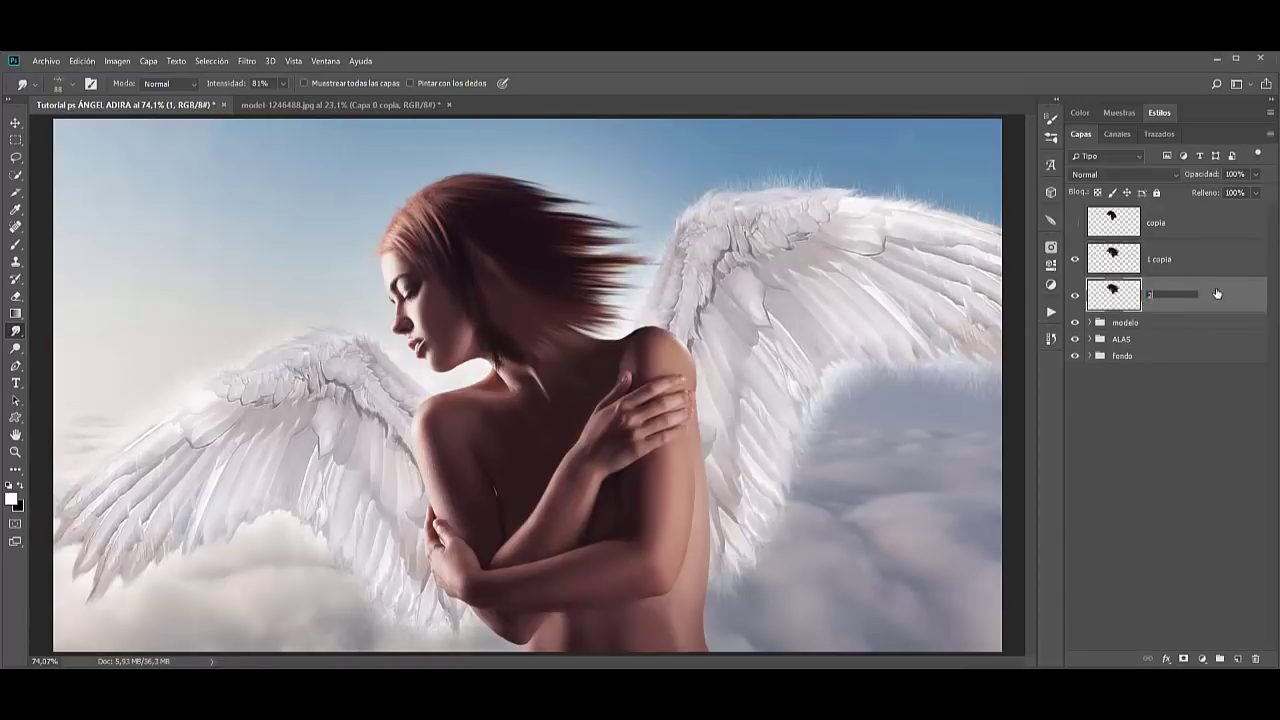
key(Return)
double_click(1159, 260)
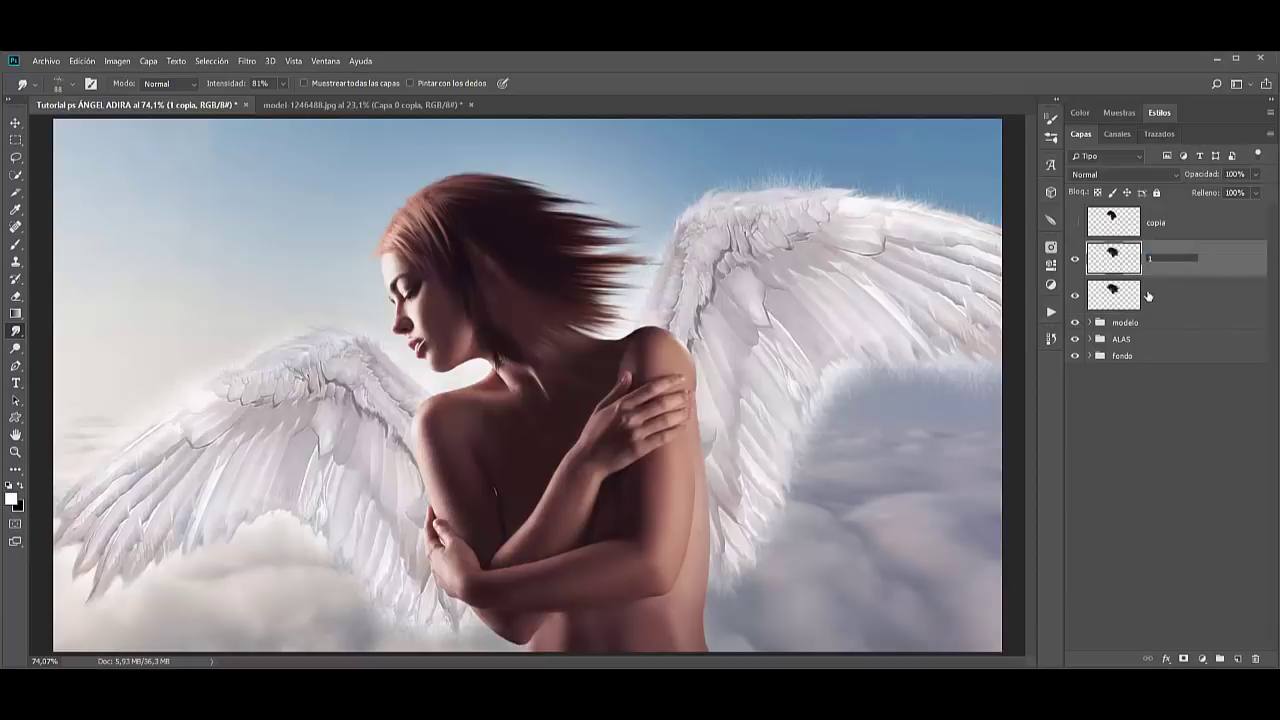
key(BackSpace)
click(1150, 297)
text(2)
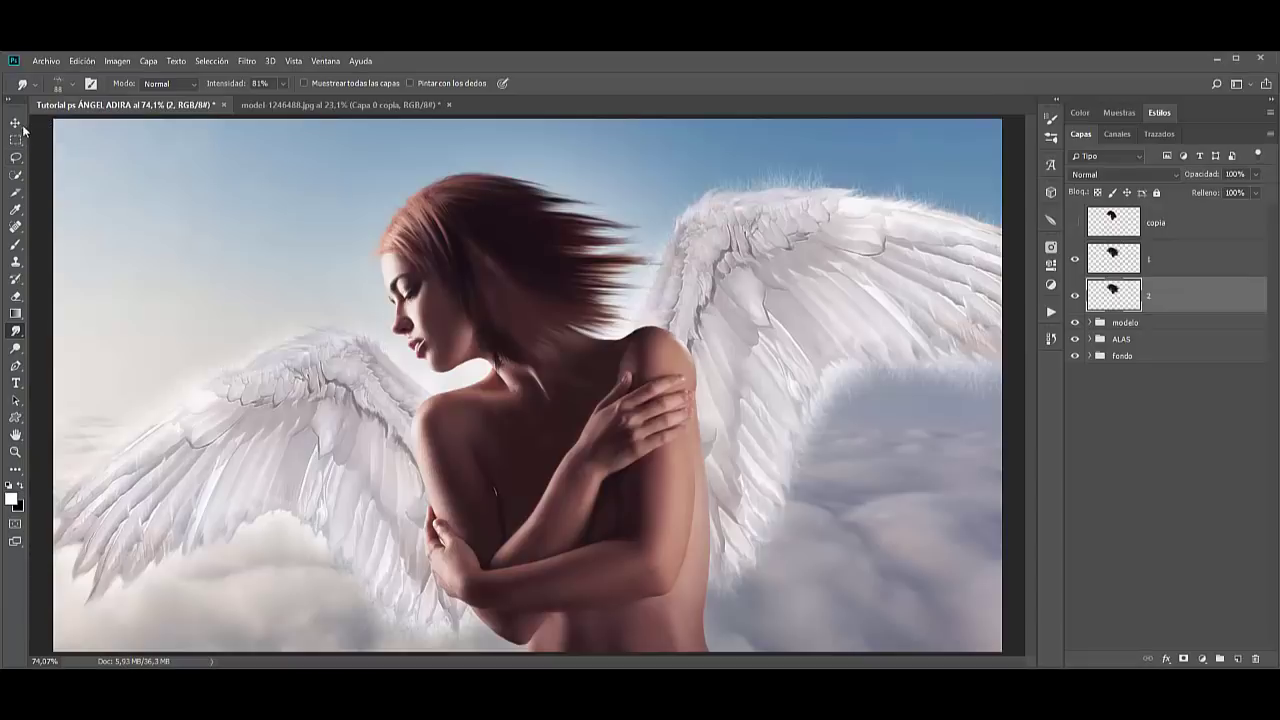
Shift layer 2's hair right and down, widen it to about 115%, and rotate it about 5°.
click(15, 122)
drag(557, 287, 628, 303)
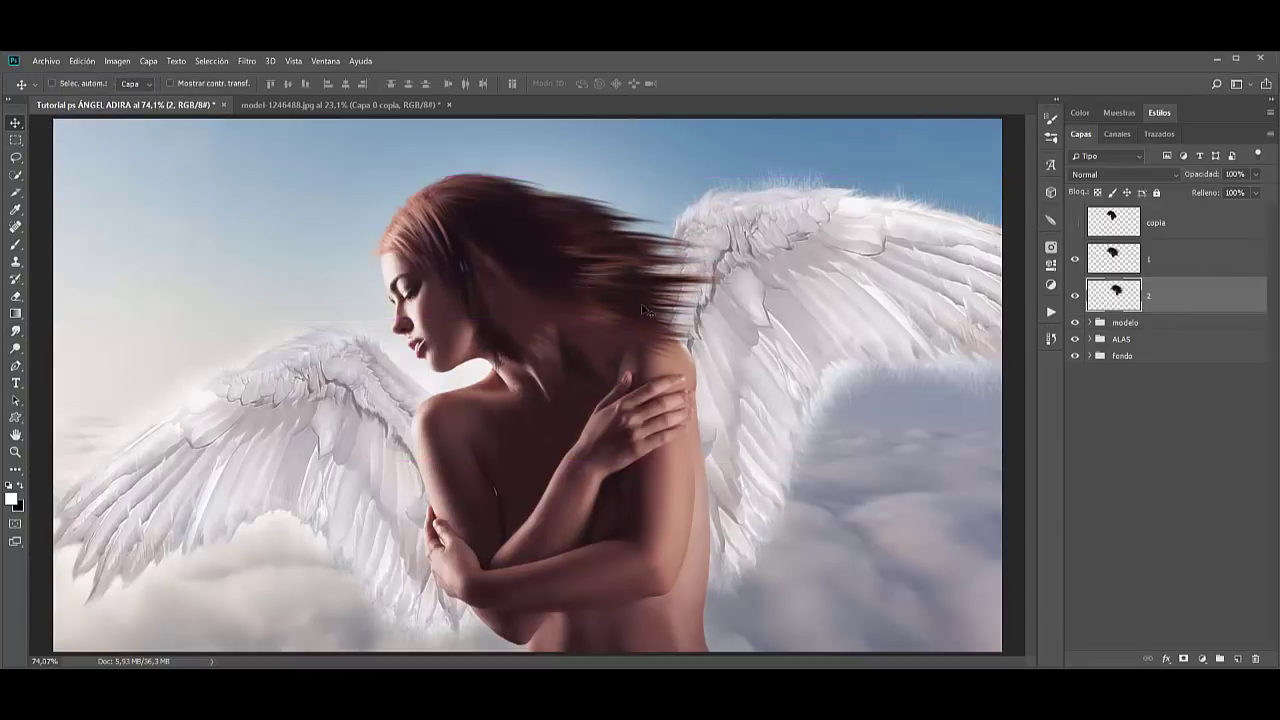
key(ctrl+t)
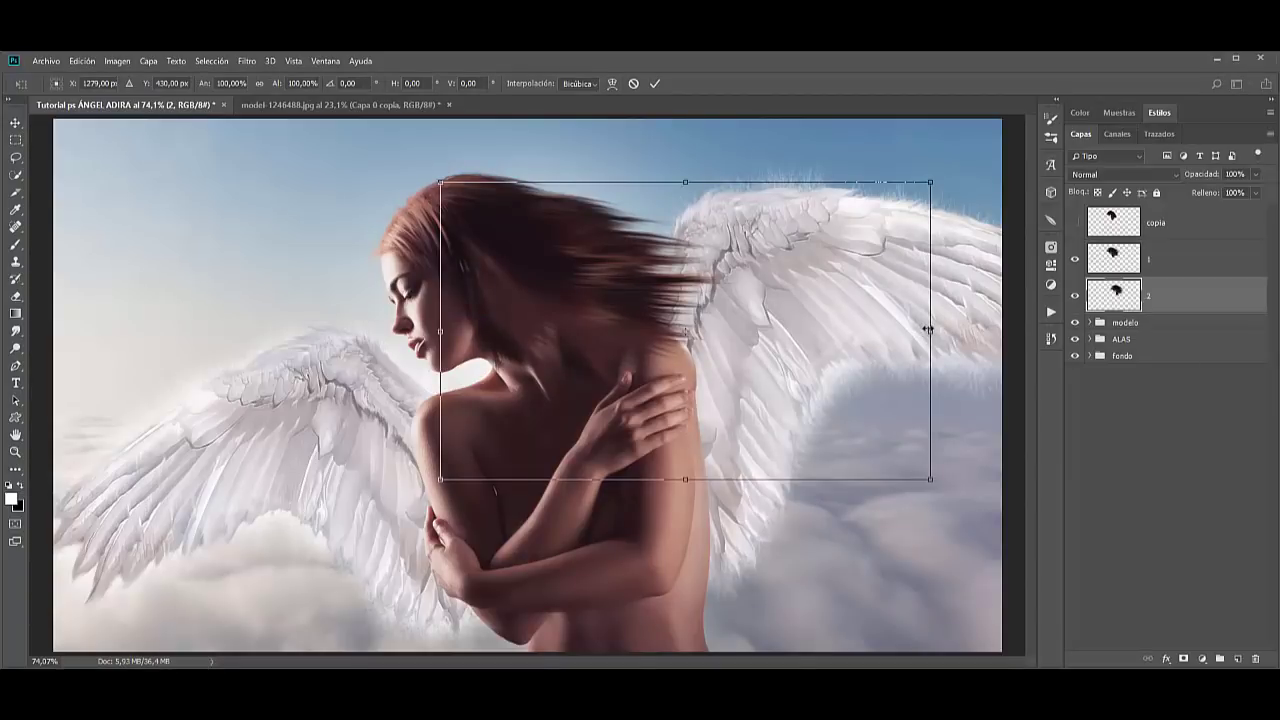
drag(928, 329, 1001, 322)
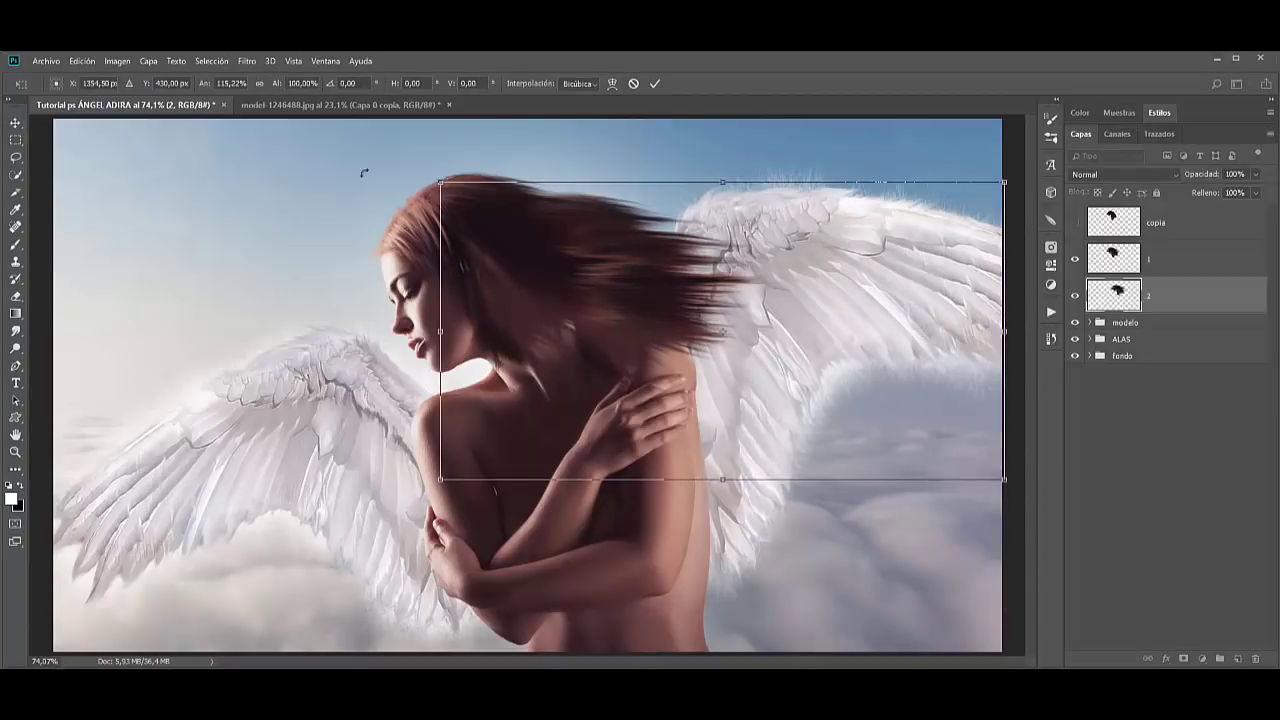
drag(361, 168, 336, 183)
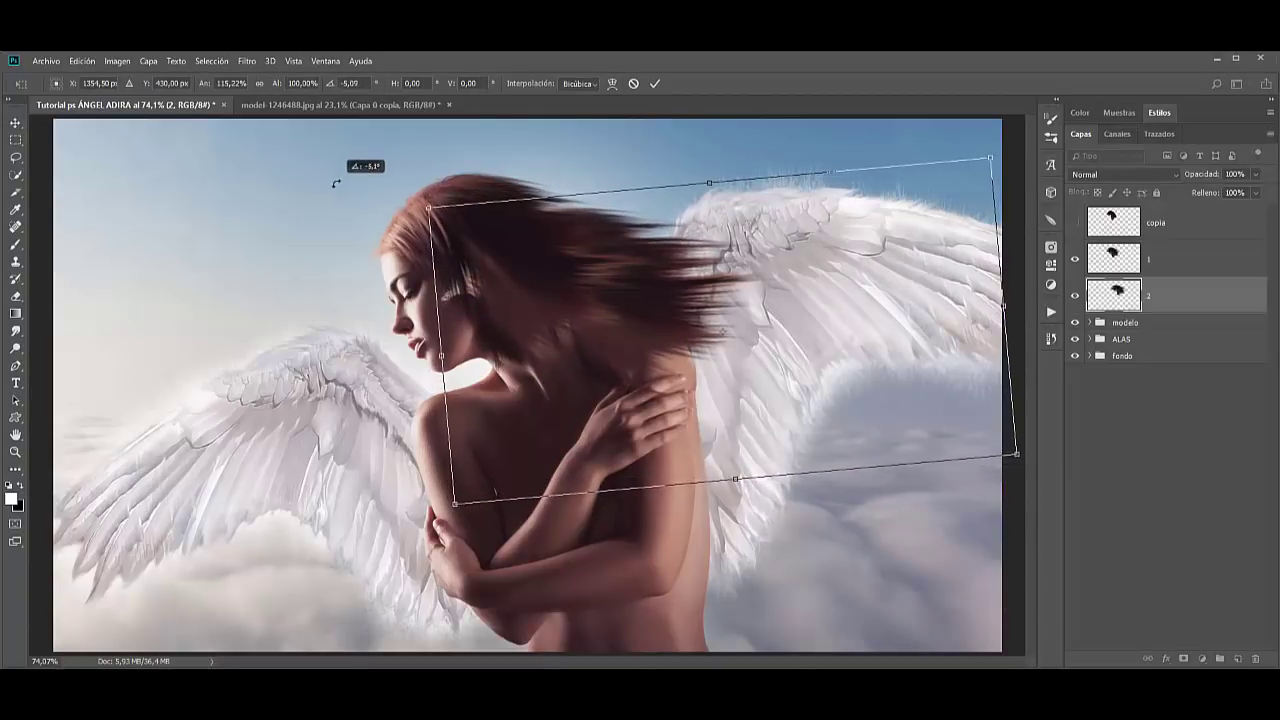
click(653, 84)
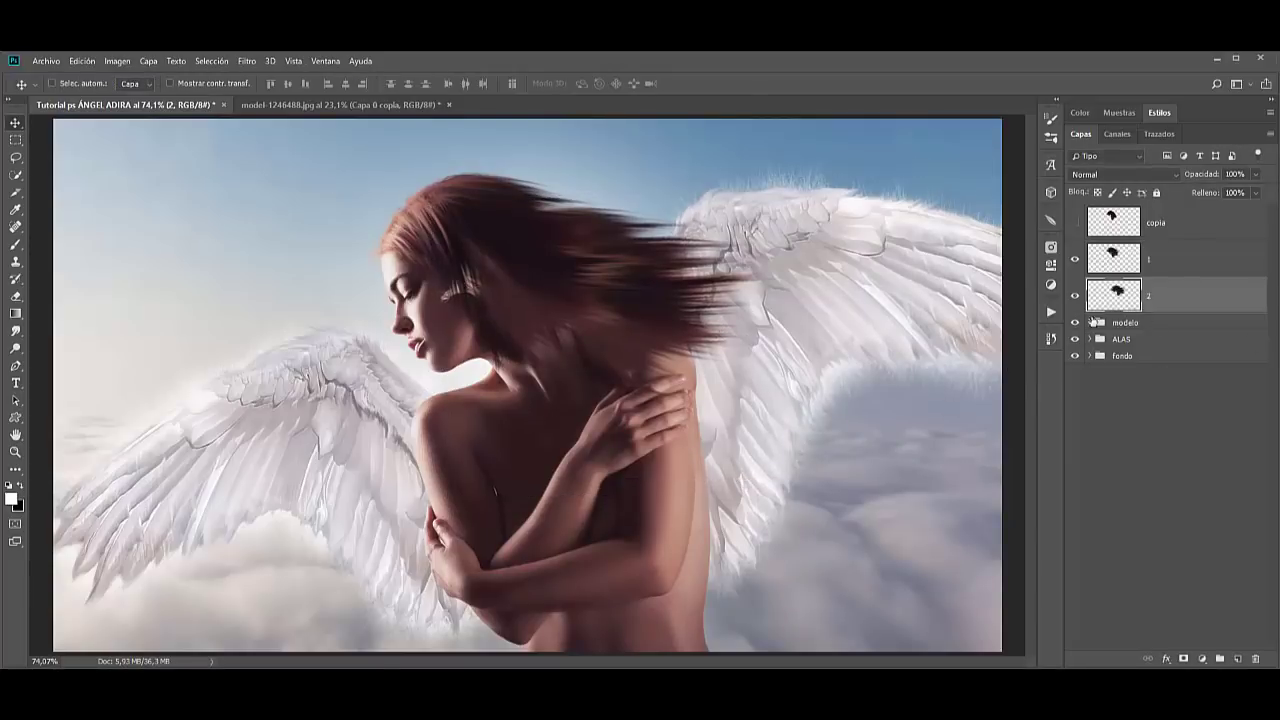
View layer 2 alone, then erase part of its hair strands near the neck.
alt+click(1075, 296)
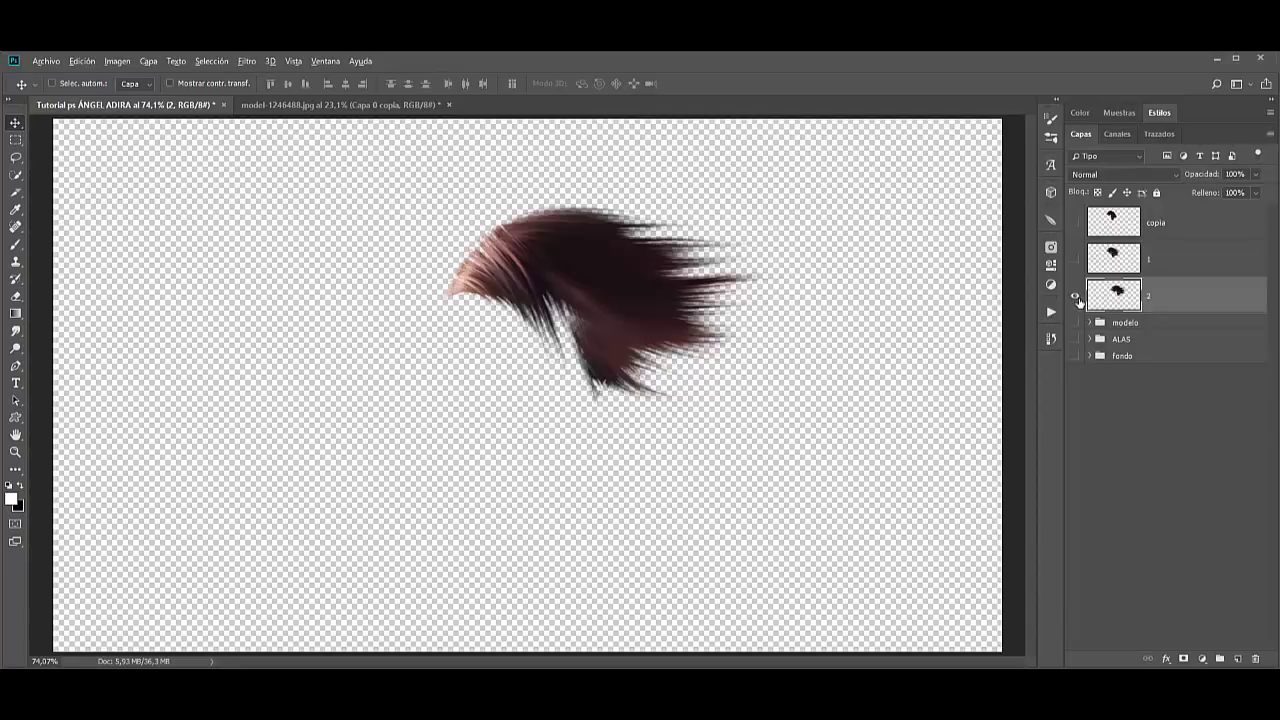
alt+click(1075, 296)
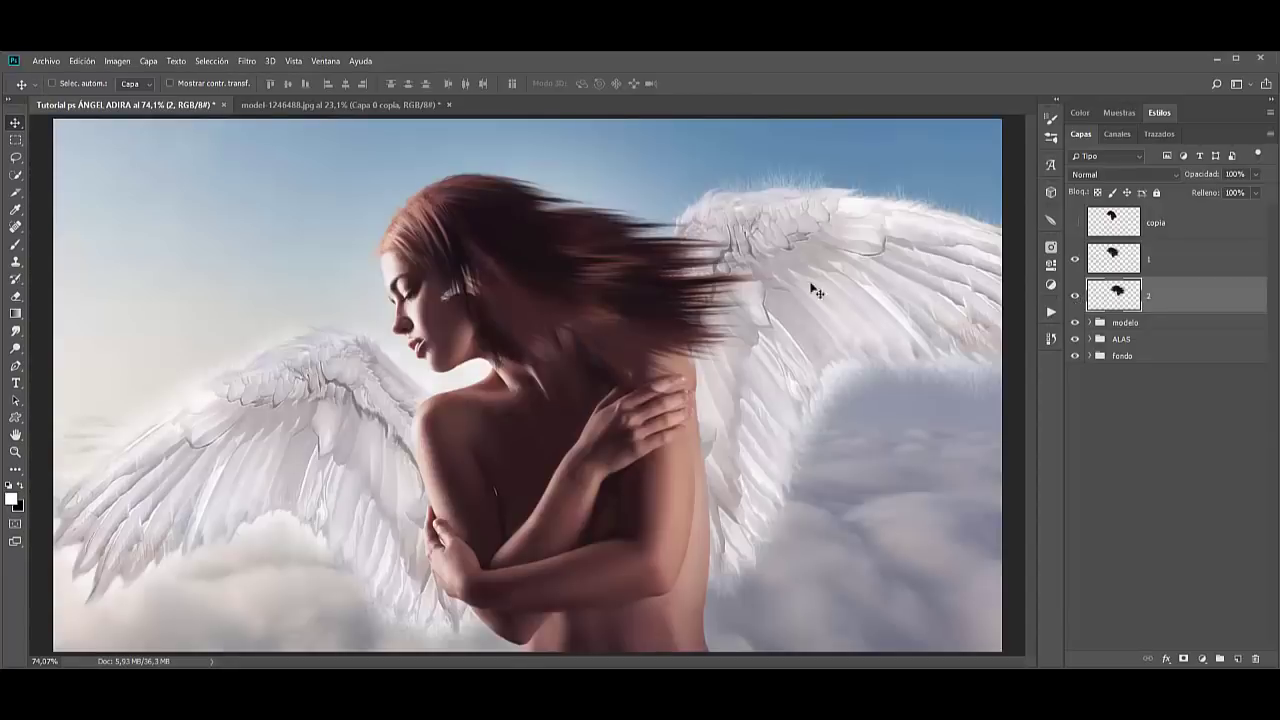
click(14, 296)
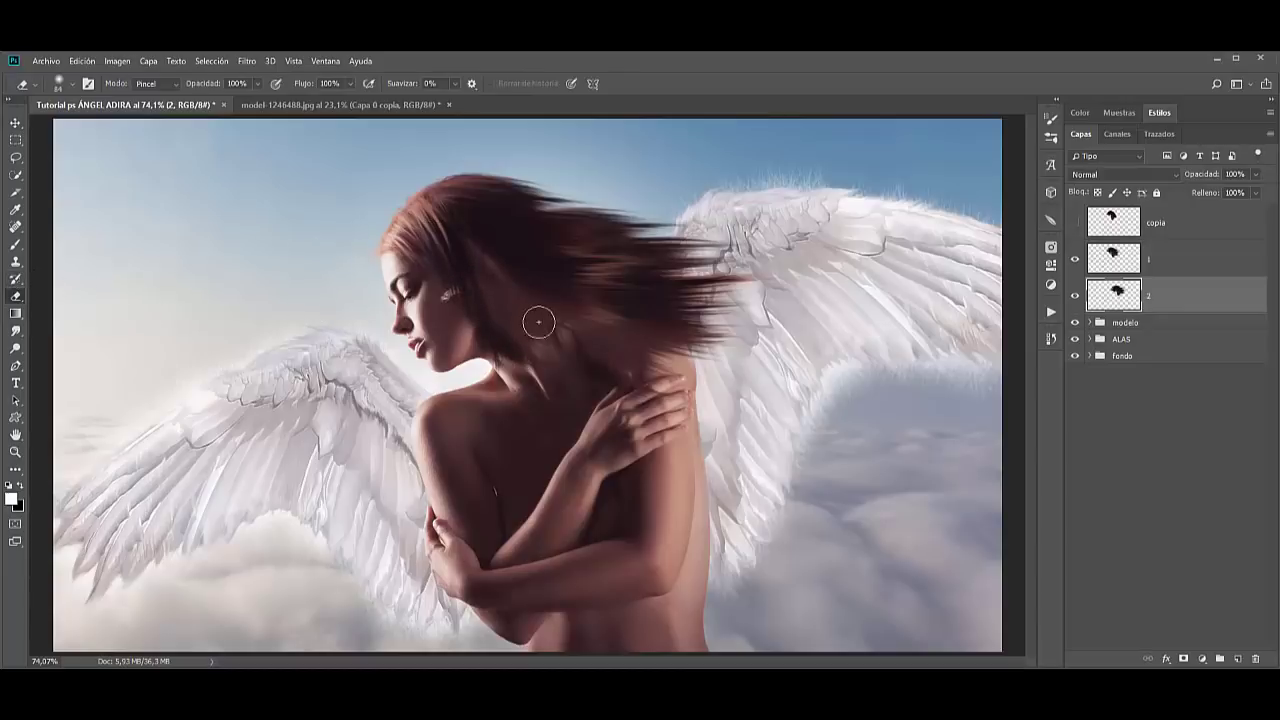
drag(562, 332, 596, 320)
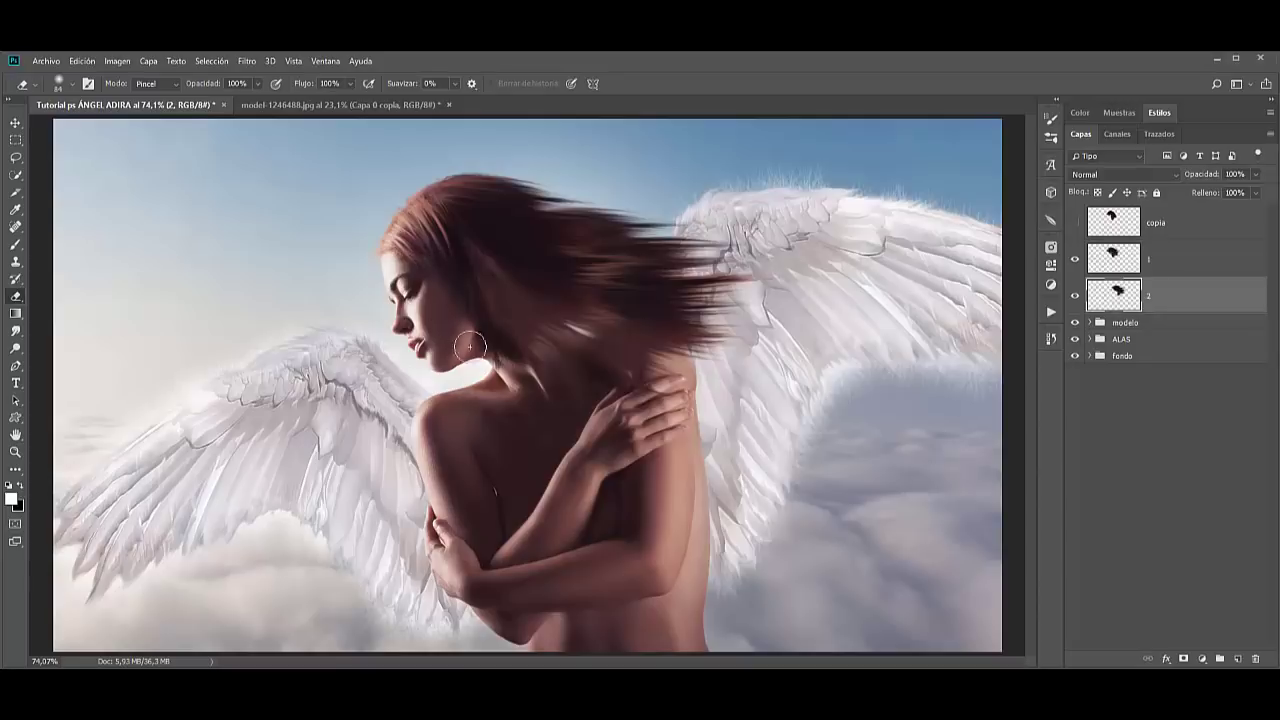
Reposition layer 2's hair over the wing and rotate it about 6° more.
click(17, 123)
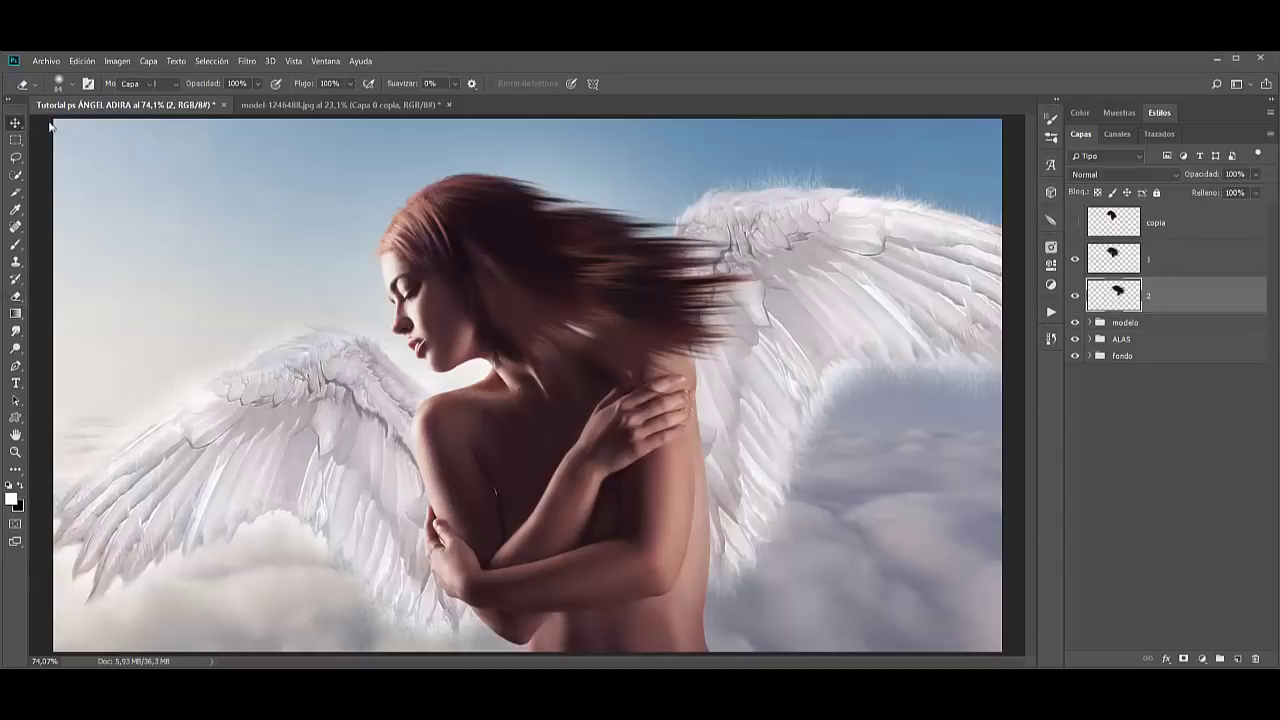
mouse_move(566, 290)
mouse_down()
mouse_move(566, 313)
mouse_move(606, 300)
mouse_up()
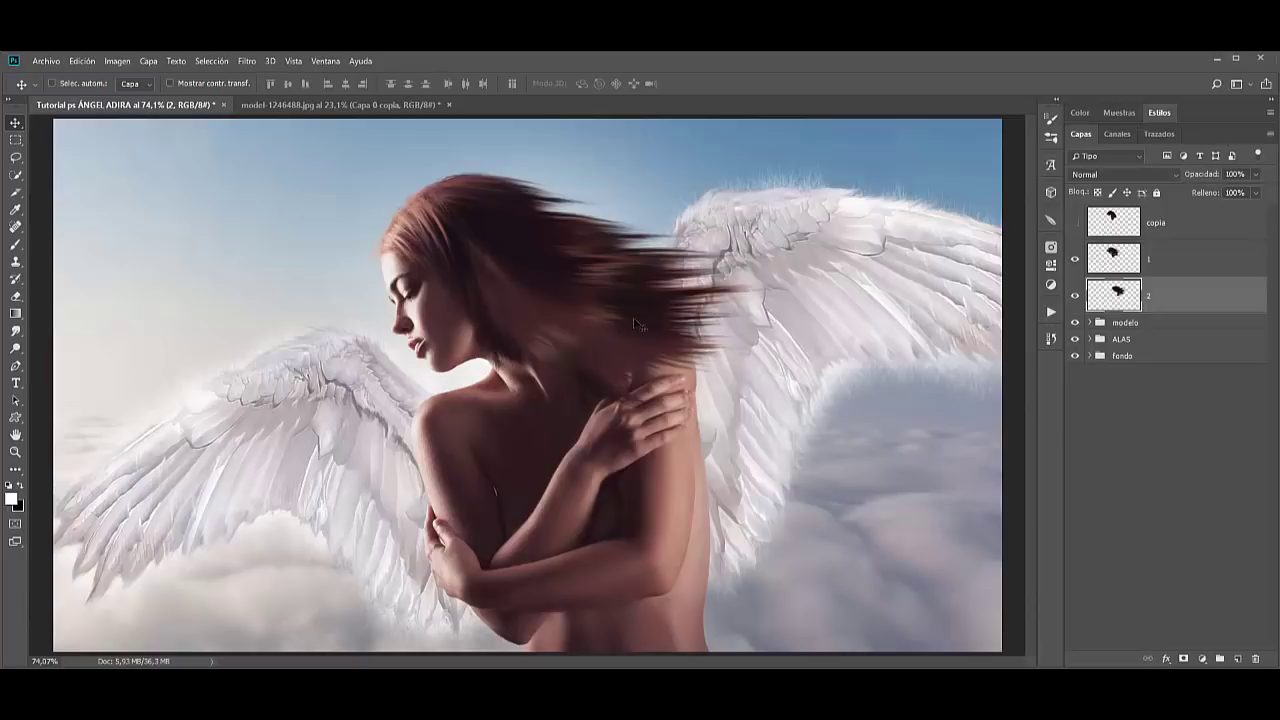
drag(632, 333, 630, 300)
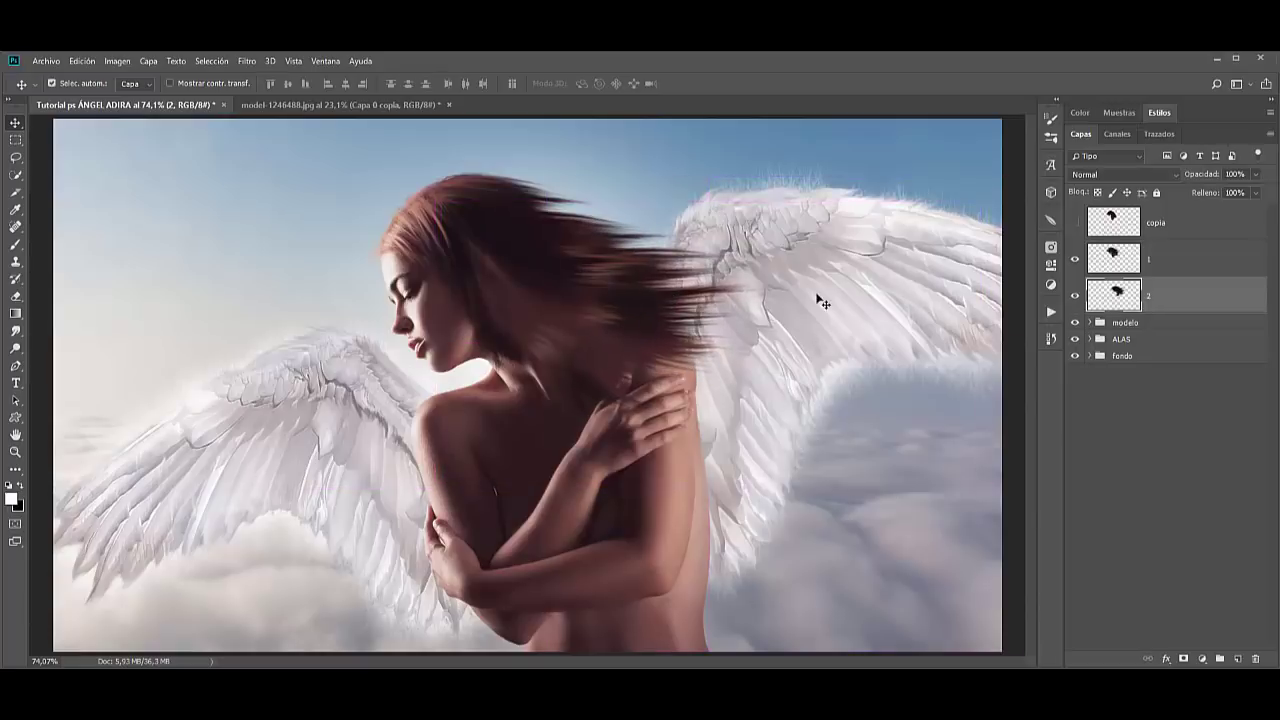
key(ctrl+t)
mouse_move(398, 225)
mouse_down()
mouse_move(383, 257)
mouse_move(388, 243)
mouse_up()
drag(849, 291, 850, 283)
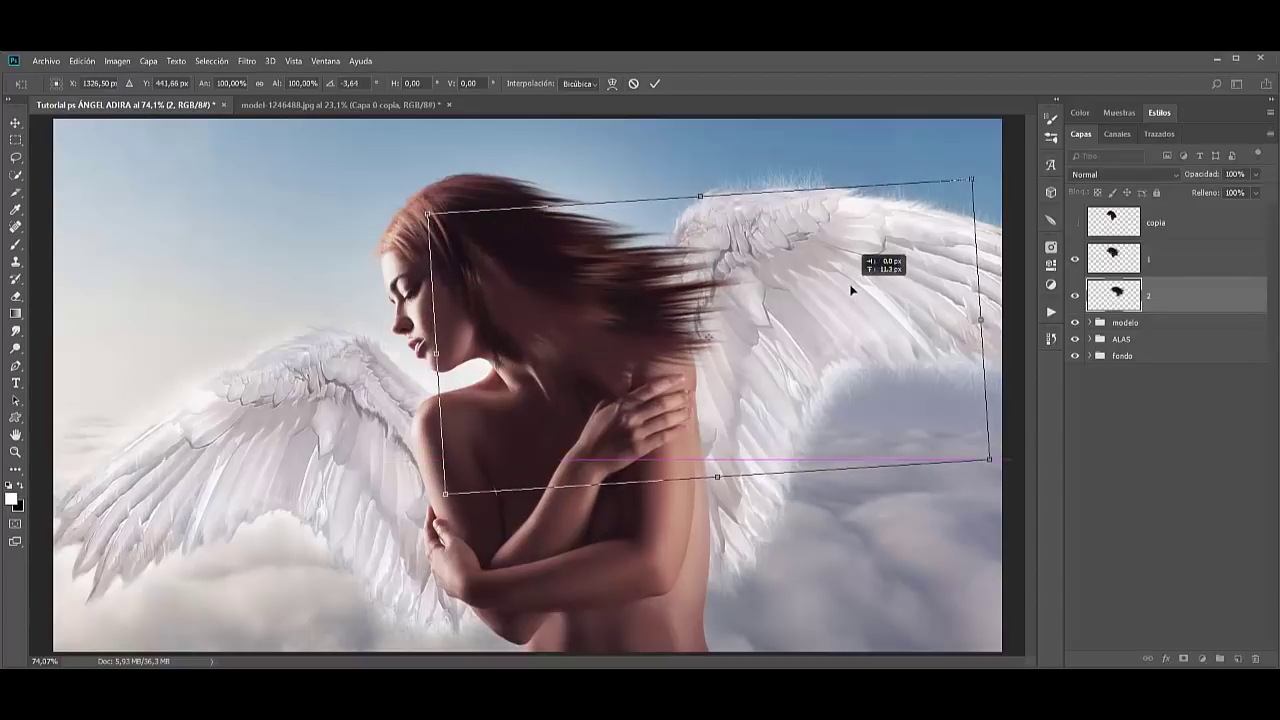
click(655, 83)
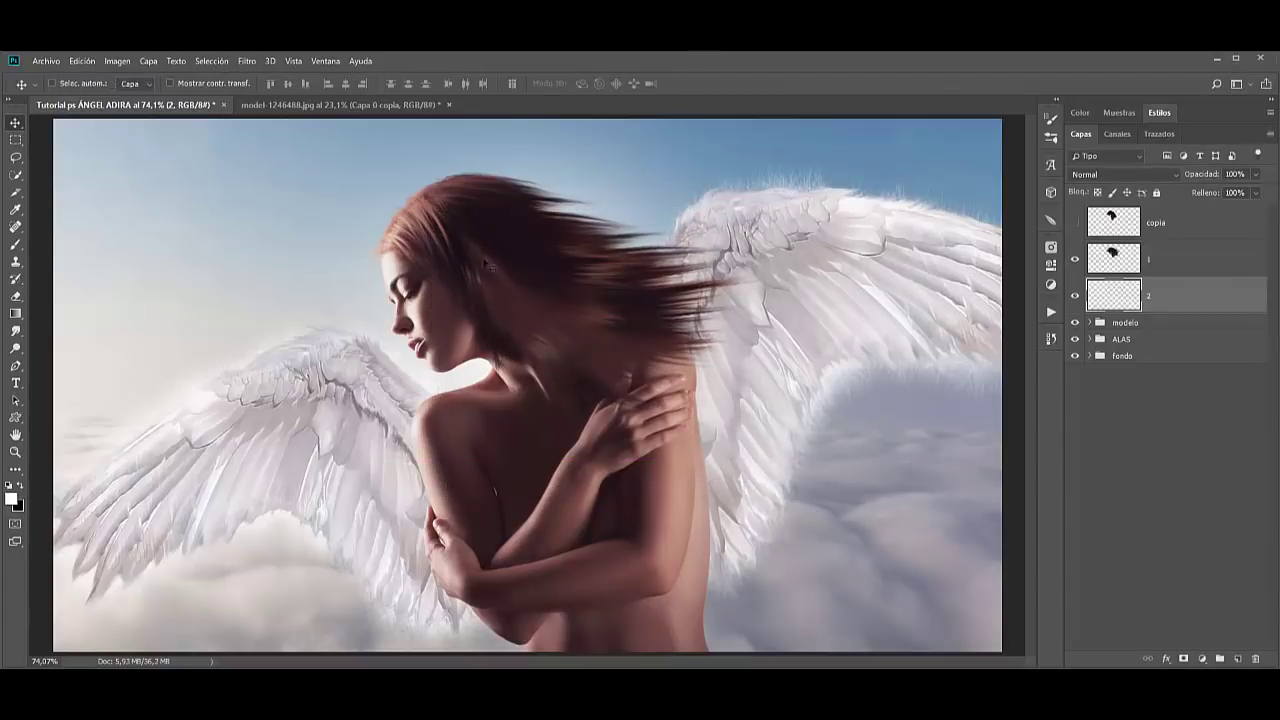
click(14, 297)
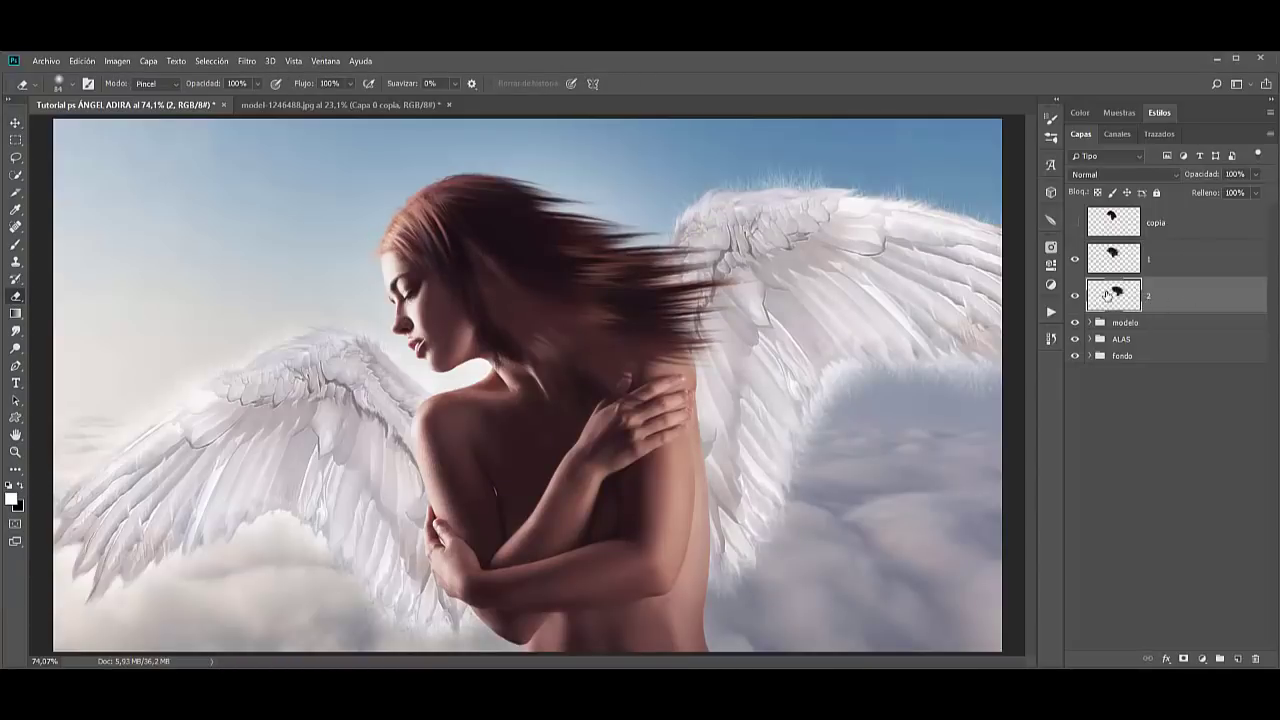
Duplicate hair layer 2 and rename the lower copy to 3.
key(ctrl+j)
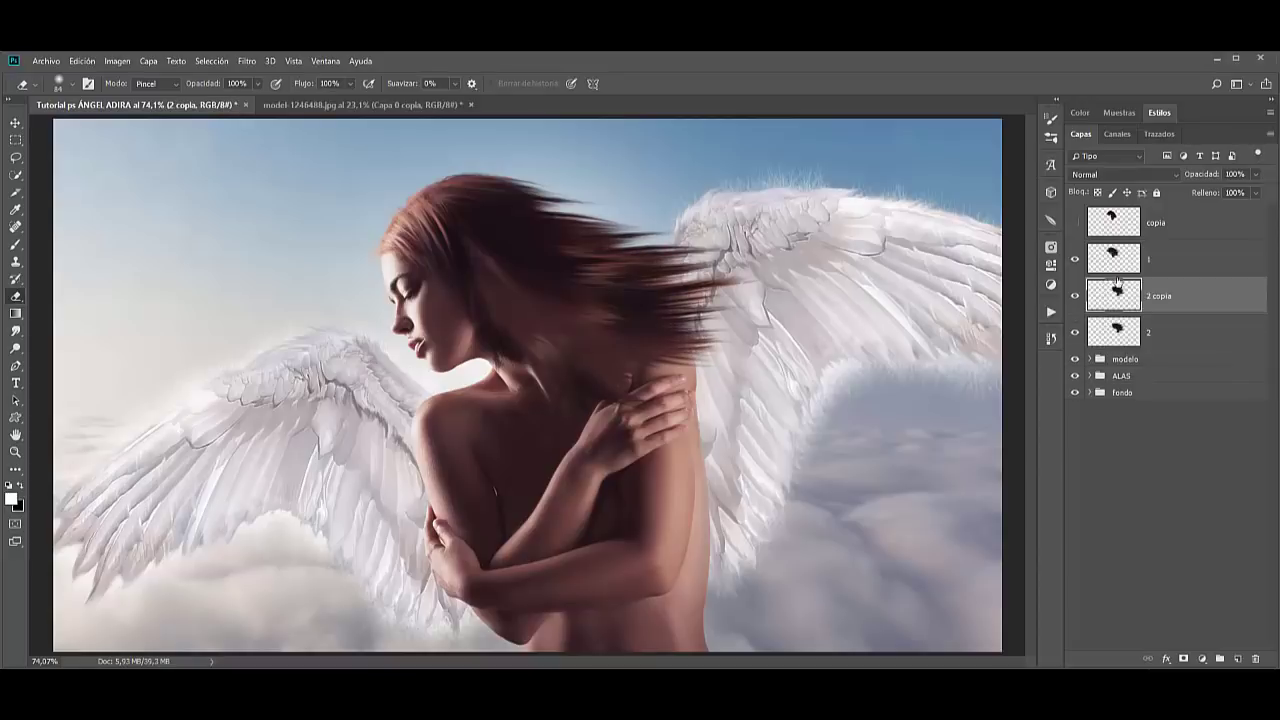
click(1151, 338)
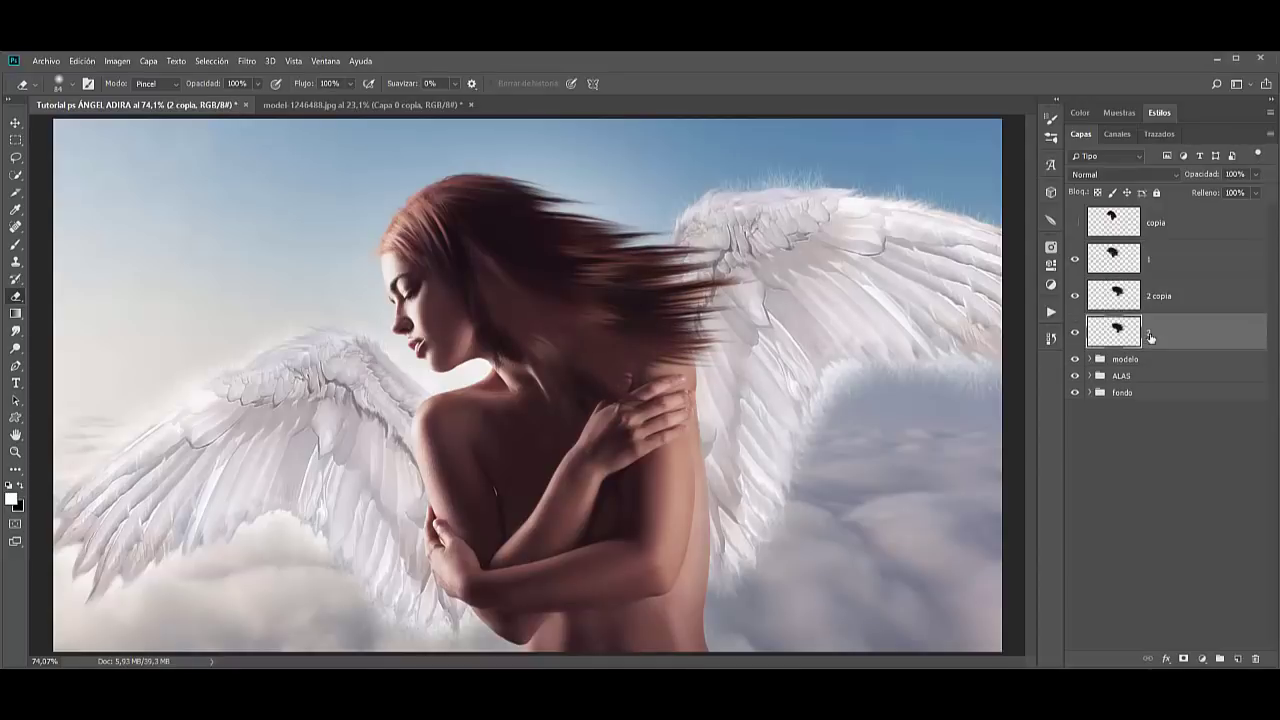
double_click(1150, 333)
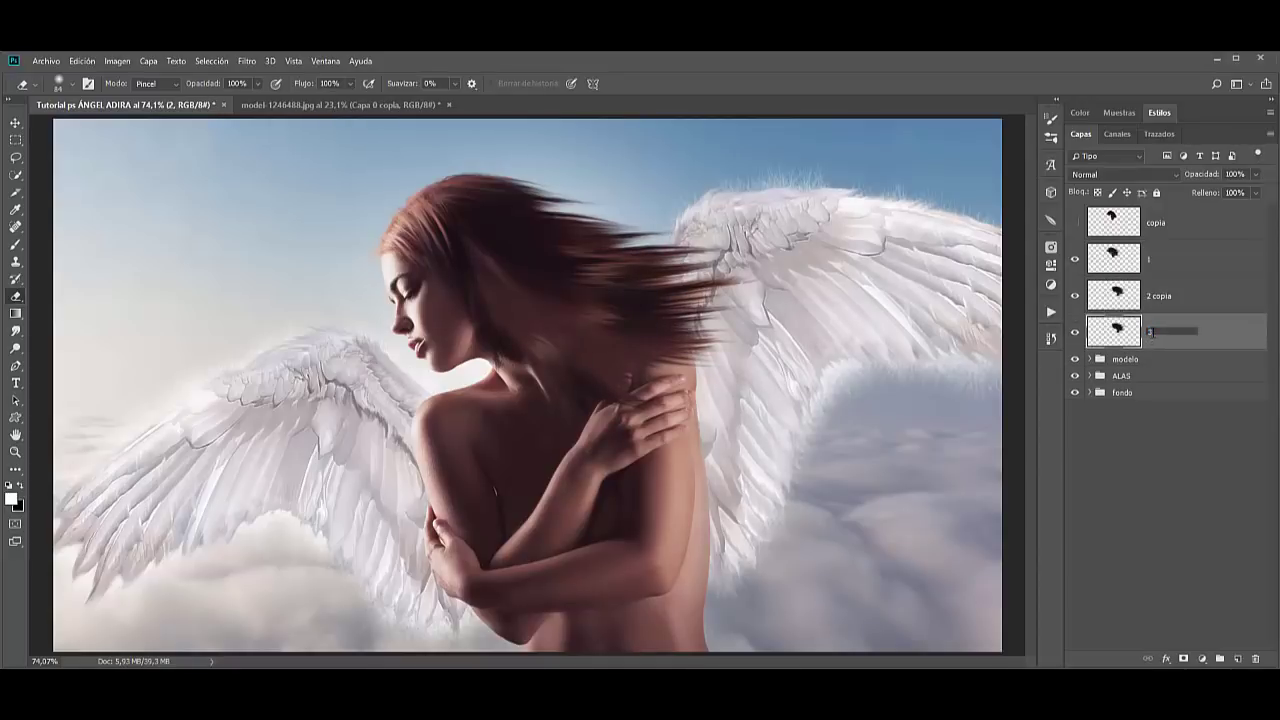
text(3)
key(Return)
Move layer 3's hair strand down over the wing and erase its tips there.
click(15, 124)
mouse_move(578, 338)
mouse_down()
mouse_move(773, 420)
mouse_move(758, 470)
mouse_up()
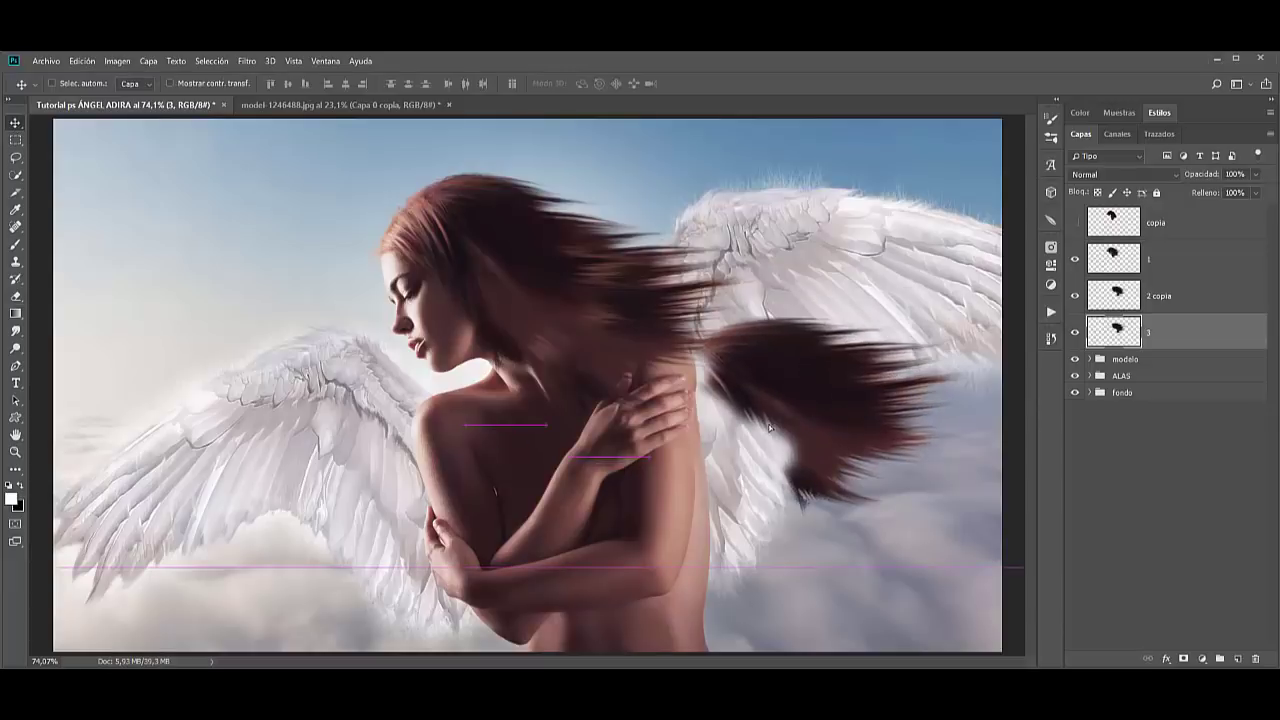
drag(831, 399, 801, 409)
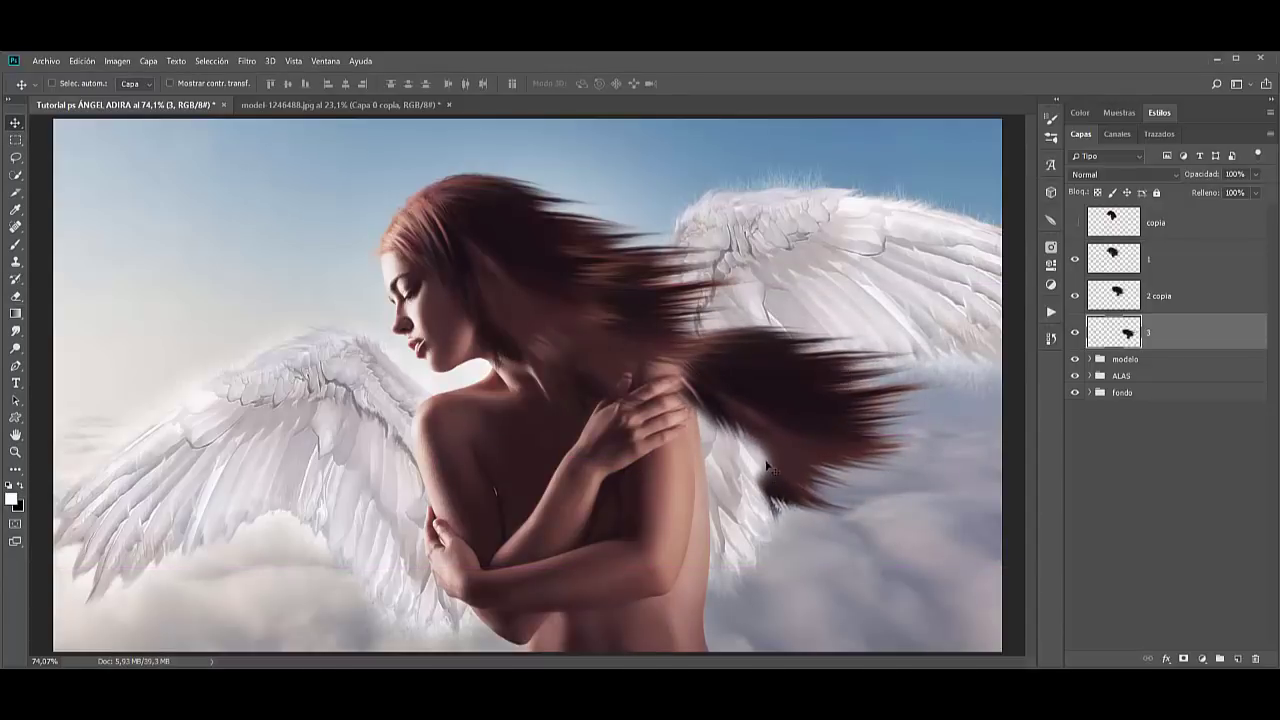
click(15, 297)
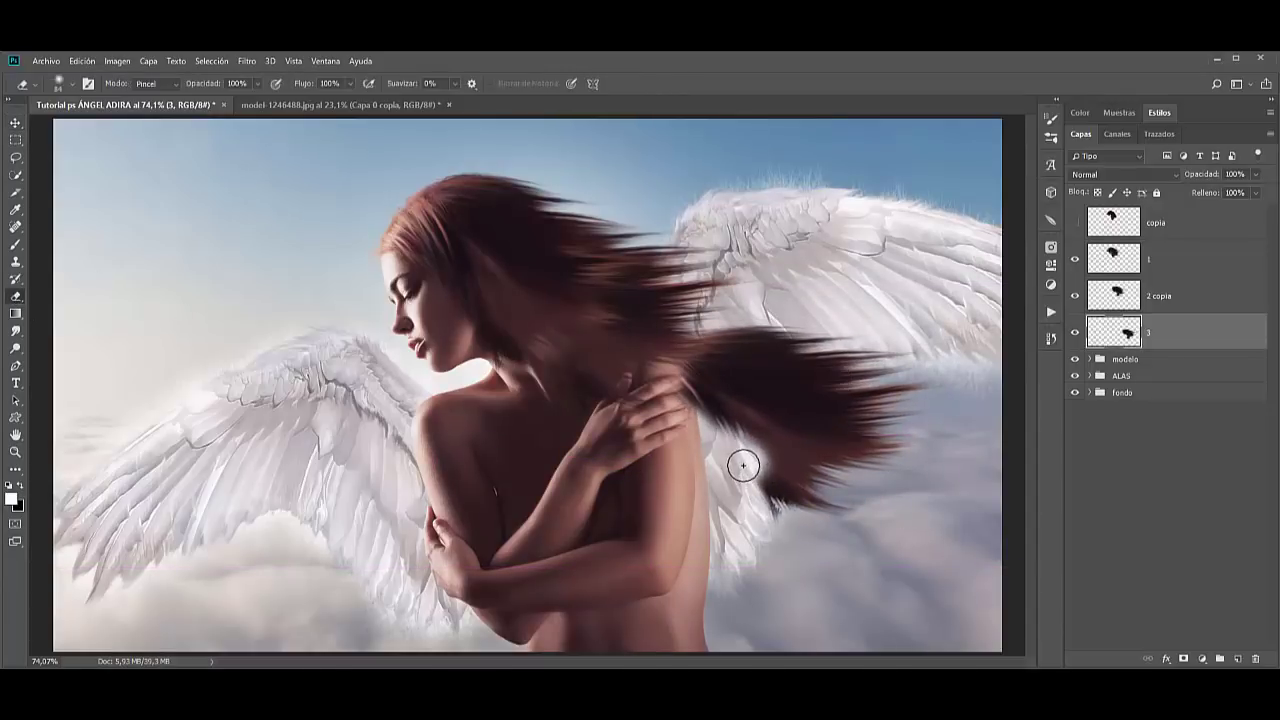
mouse_move(740, 463)
mouse_down()
mouse_move(845, 523)
mouse_move(737, 486)
mouse_move(760, 503)
mouse_move(746, 477)
mouse_move(864, 553)
mouse_up()
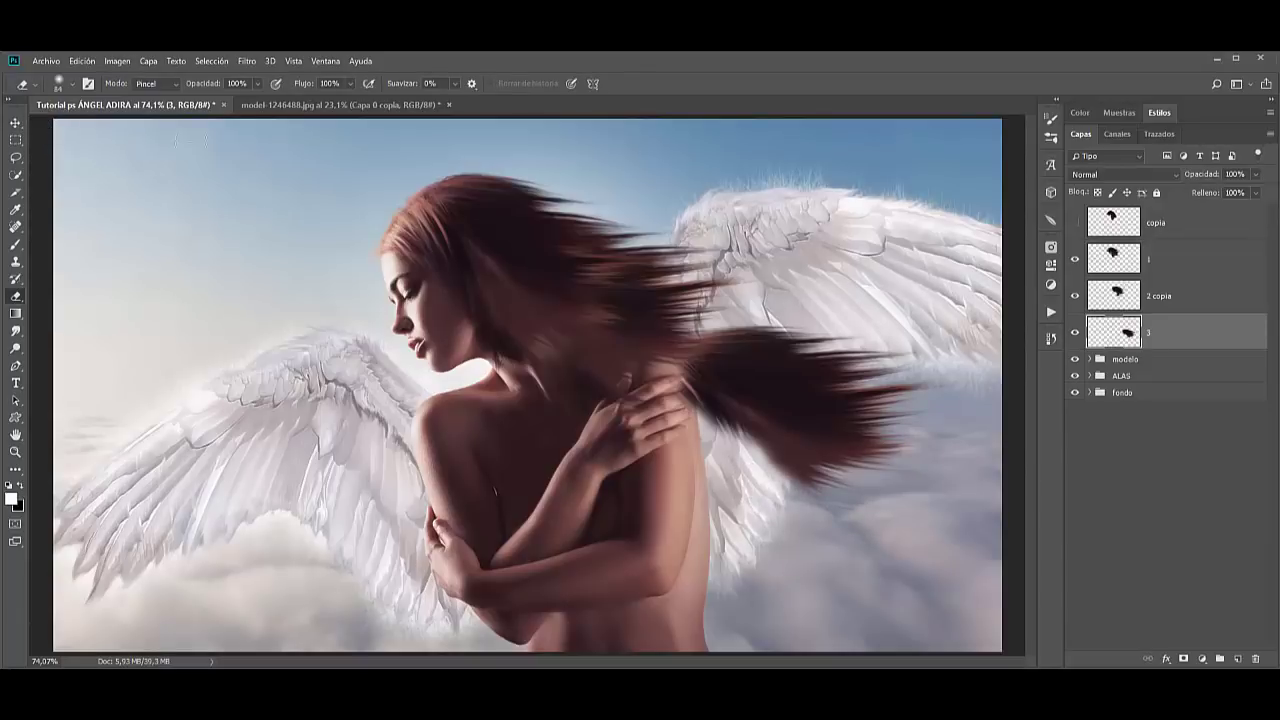
Widen layer 3's hair strand toward the face to about 150% and move it right and down.
key(ctrl+t)
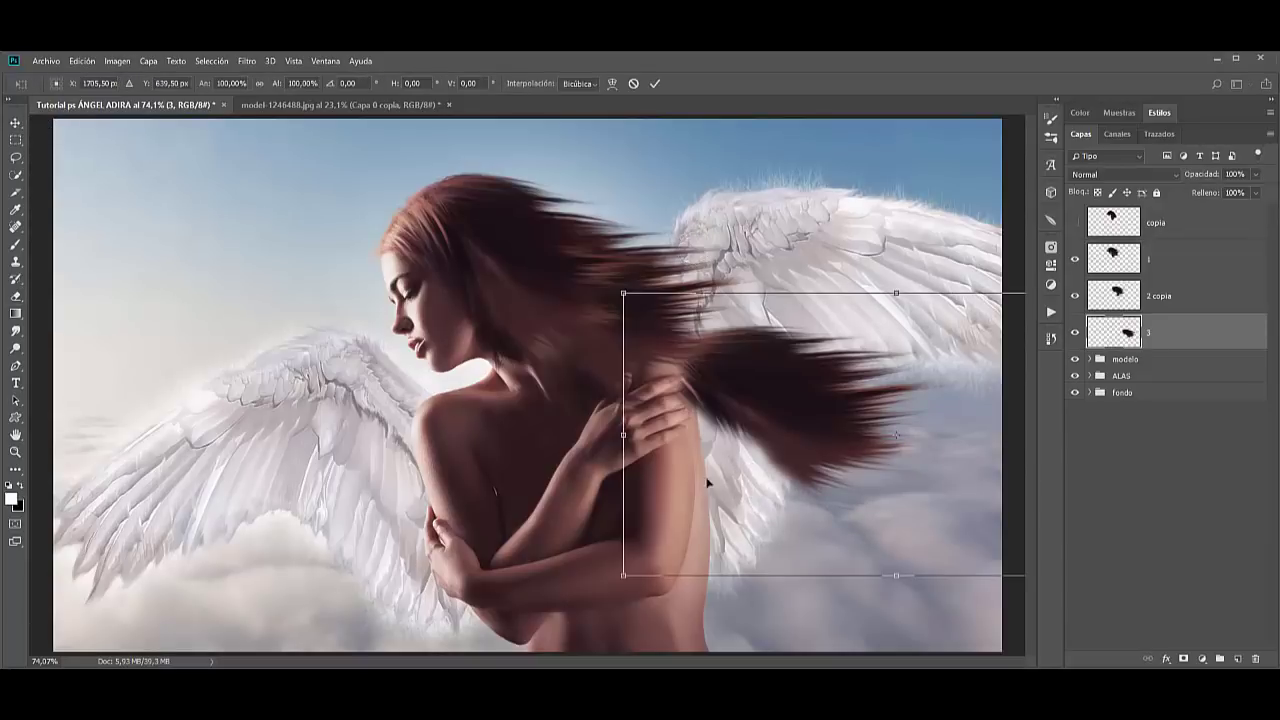
drag(623, 435, 350, 435)
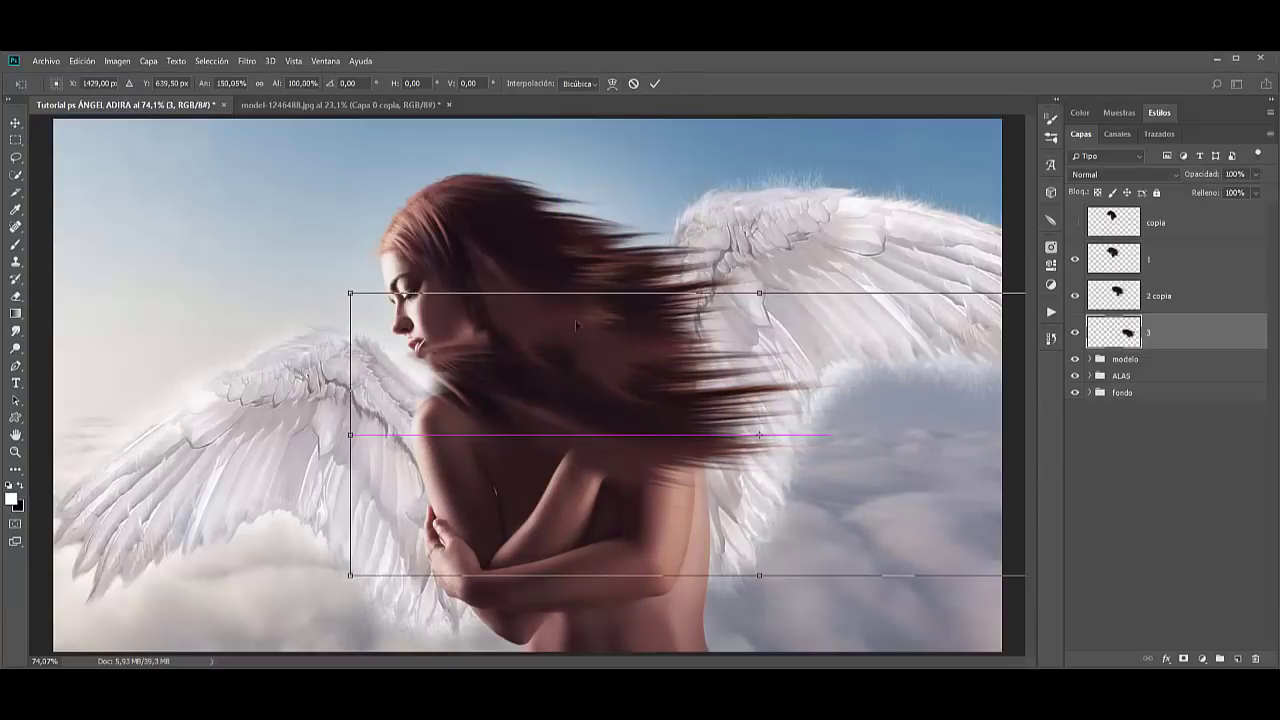
click(655, 83)
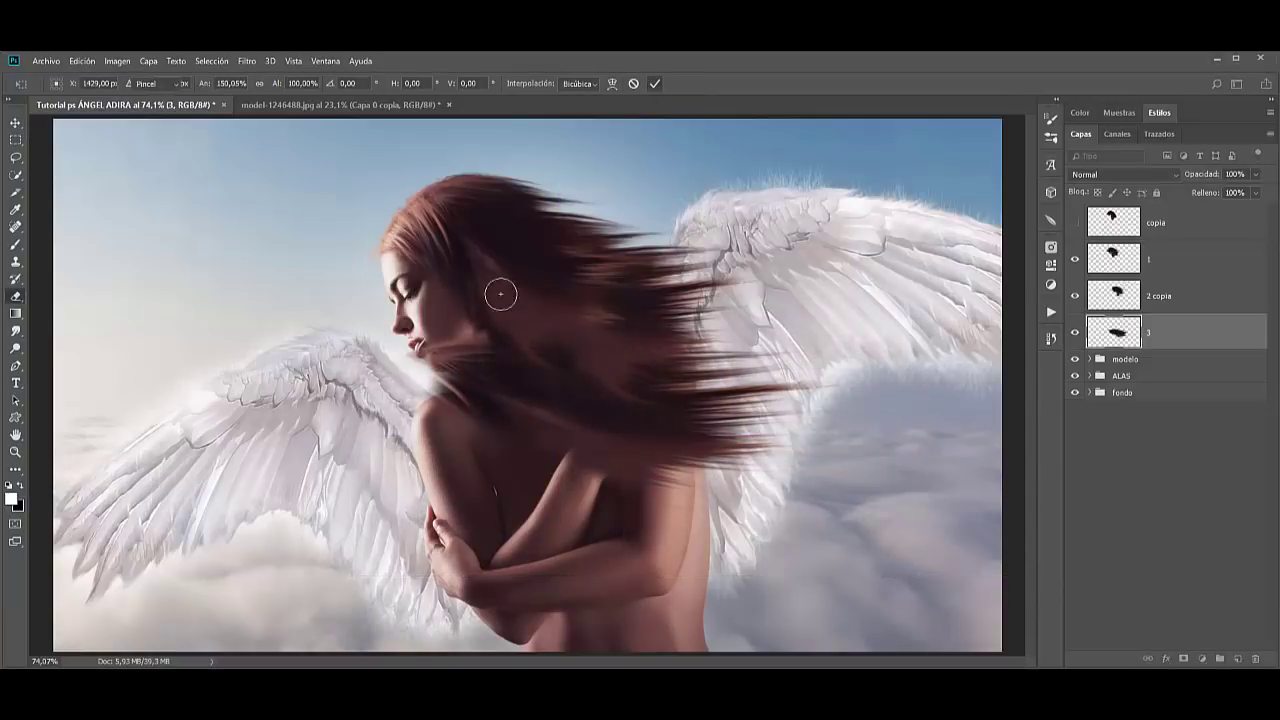
click(15, 123)
drag(504, 325, 676, 378)
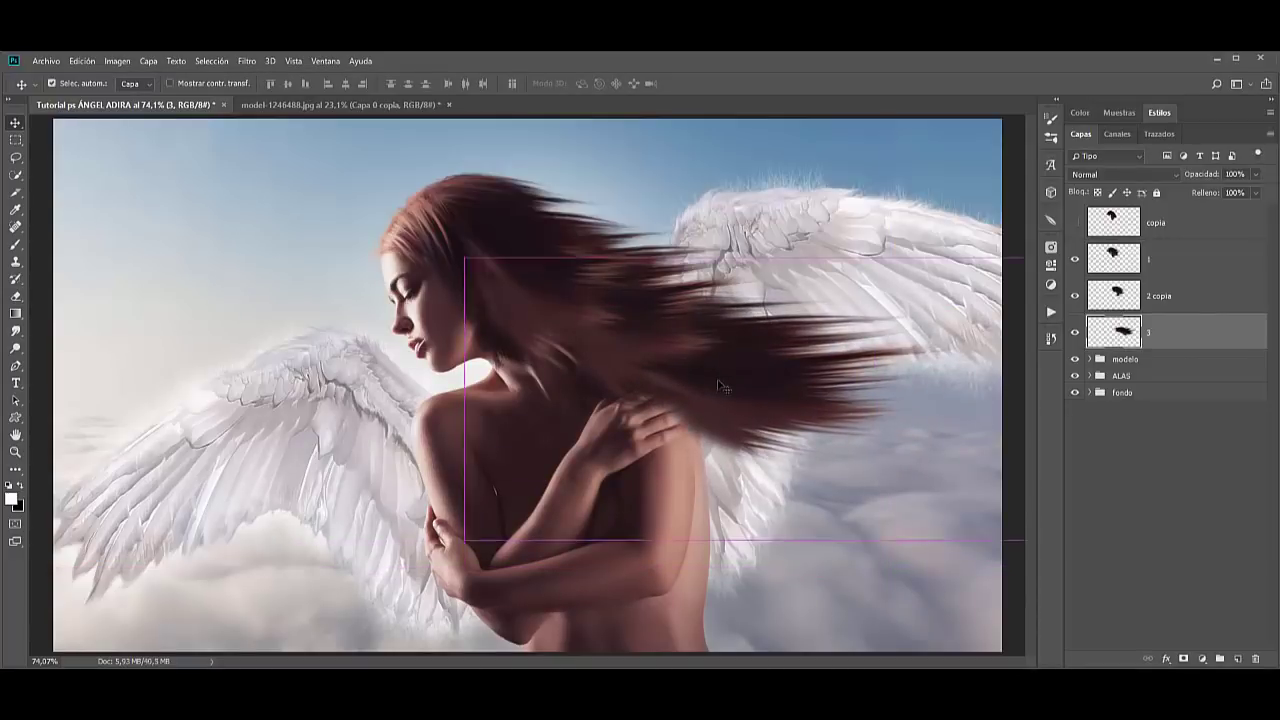
Stretch the strand to about 124% height, tilt it about 4°, and nudge it left and up.
key(ctrl+t)
drag(878, 557, 873, 616)
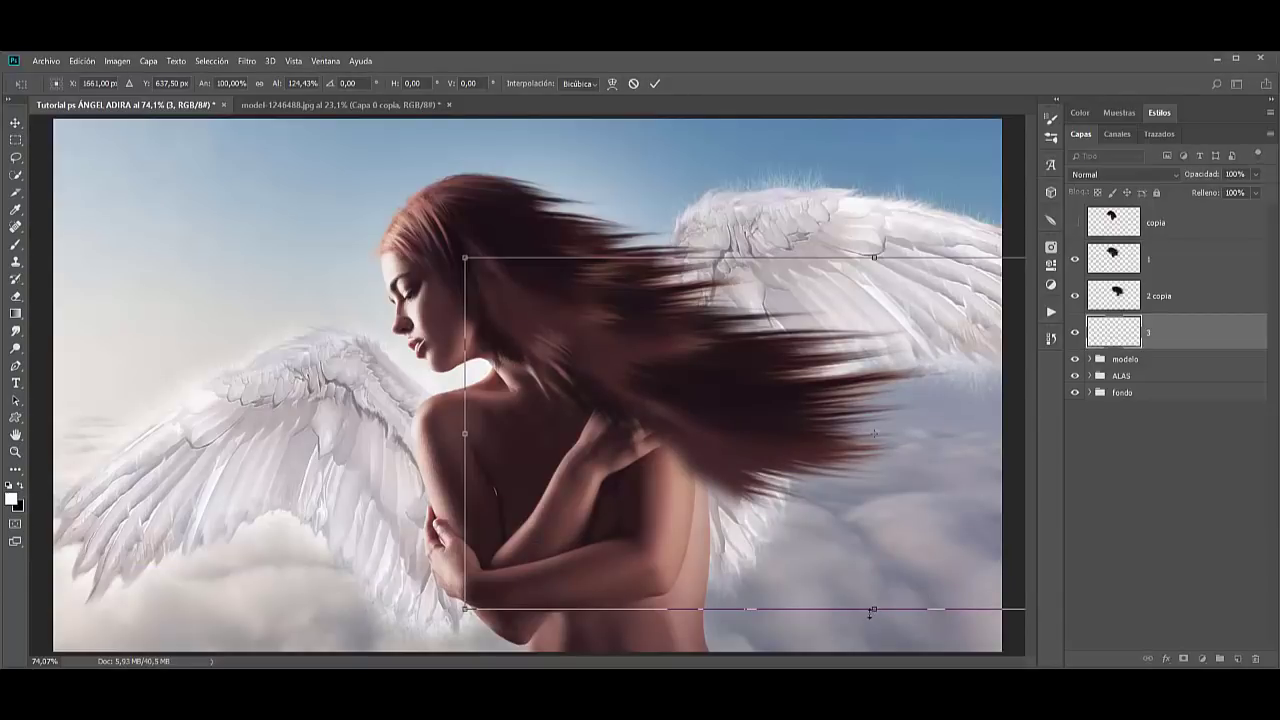
drag(353, 253, 376, 218)
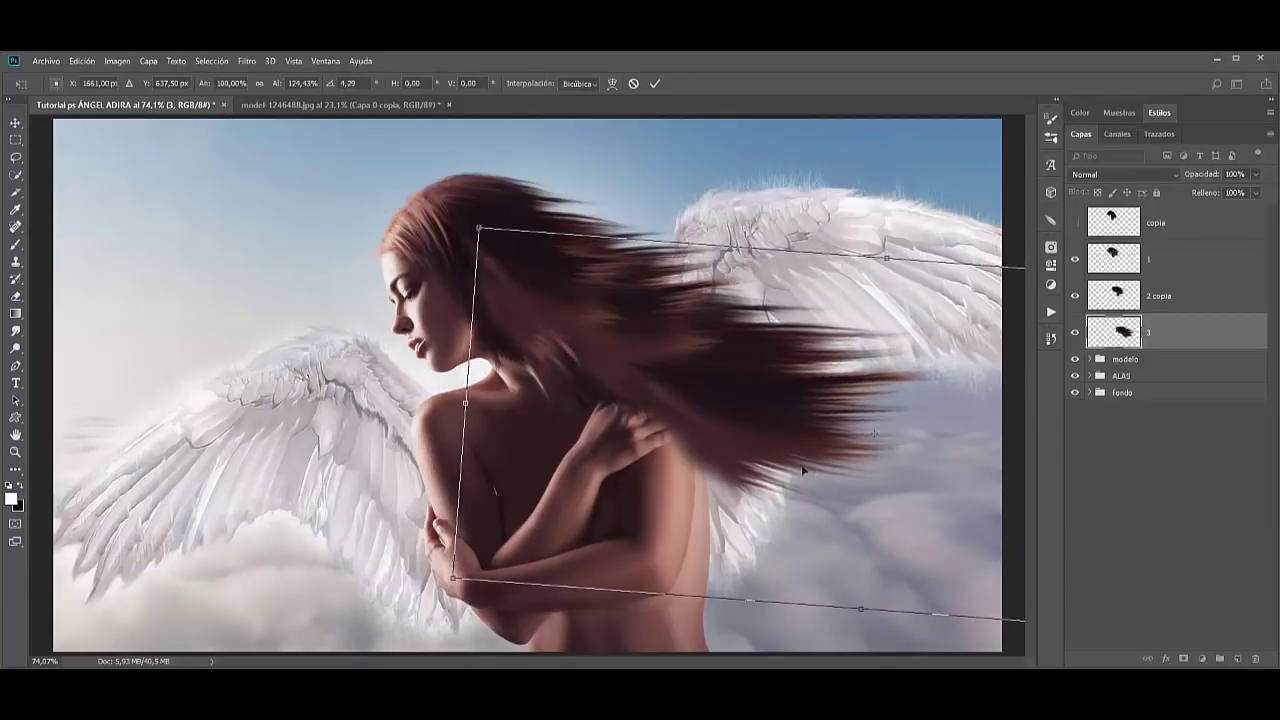
drag(816, 470, 773, 458)
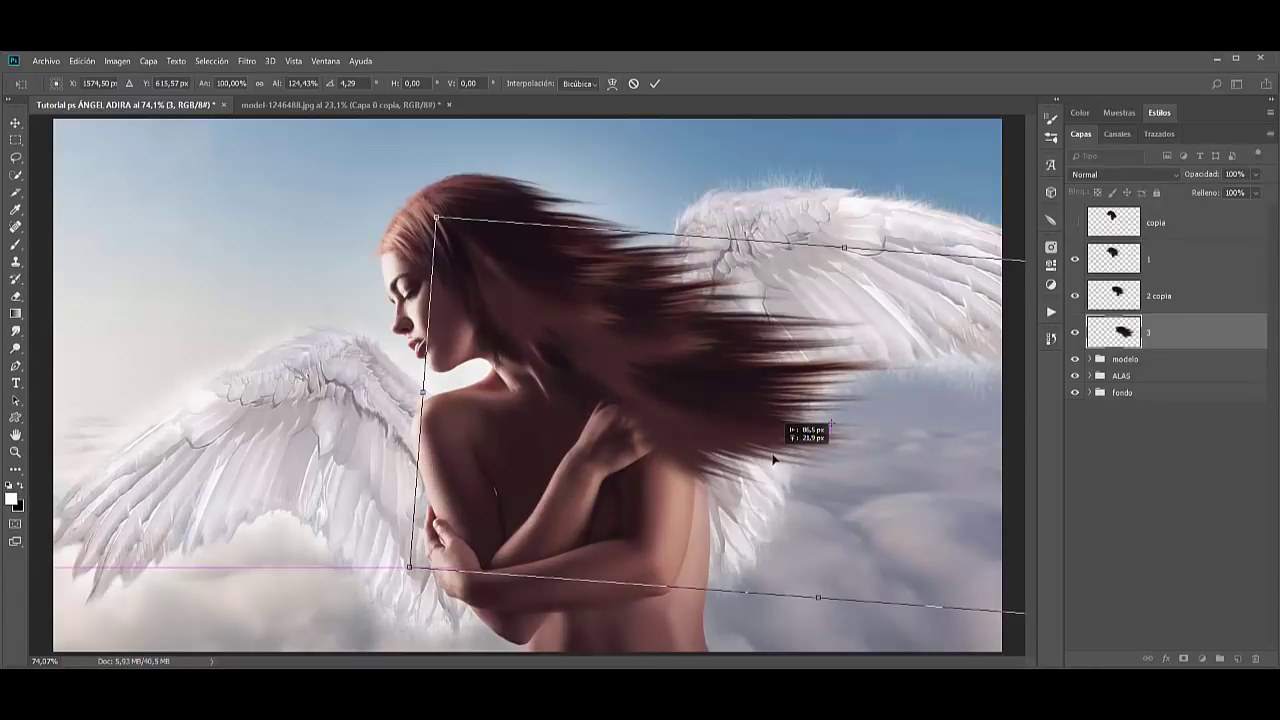
click(656, 83)
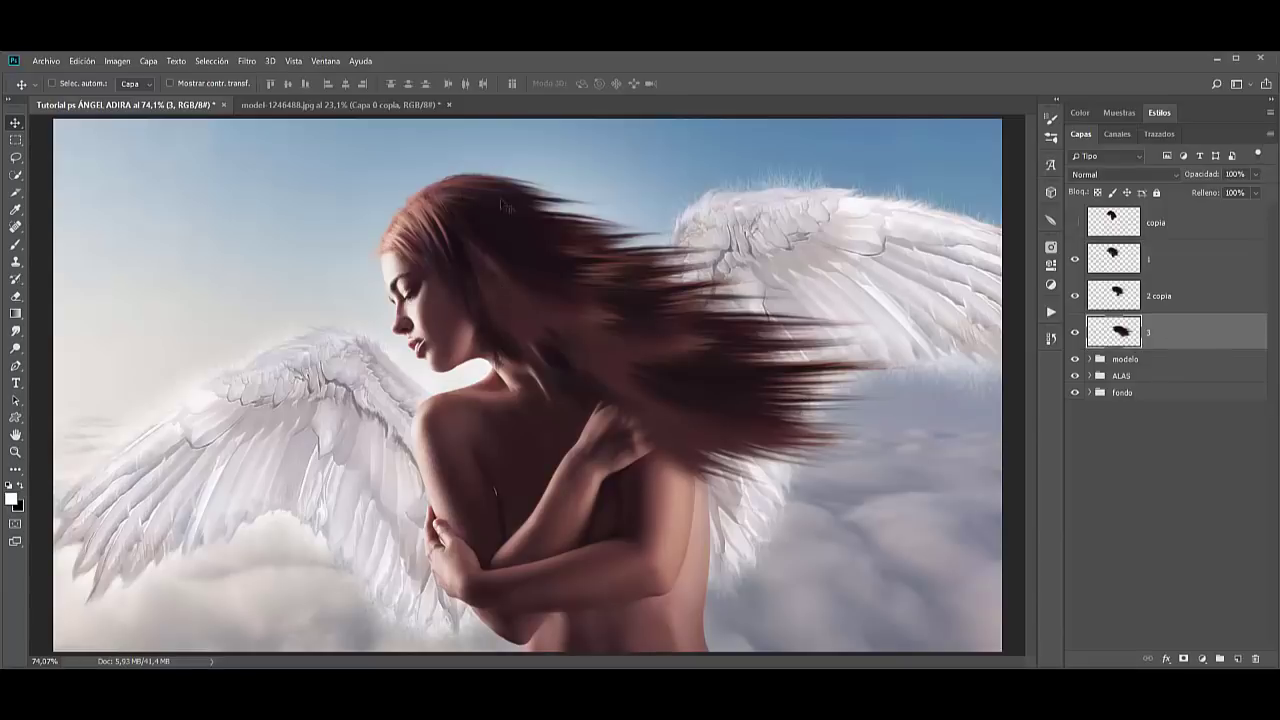
click(247, 61)
mouse_move(267, 225)
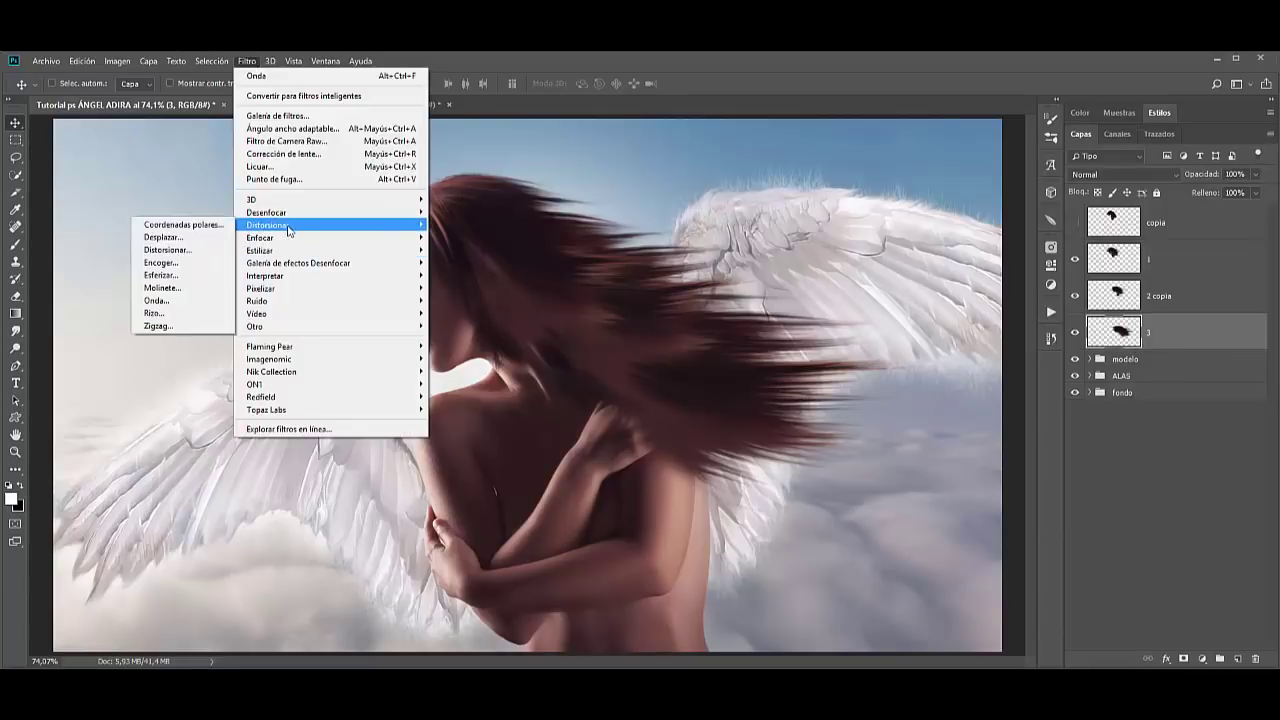
Apply a Wave filter to layer 3's hair with maximum wavelength 368.
click(156, 300)
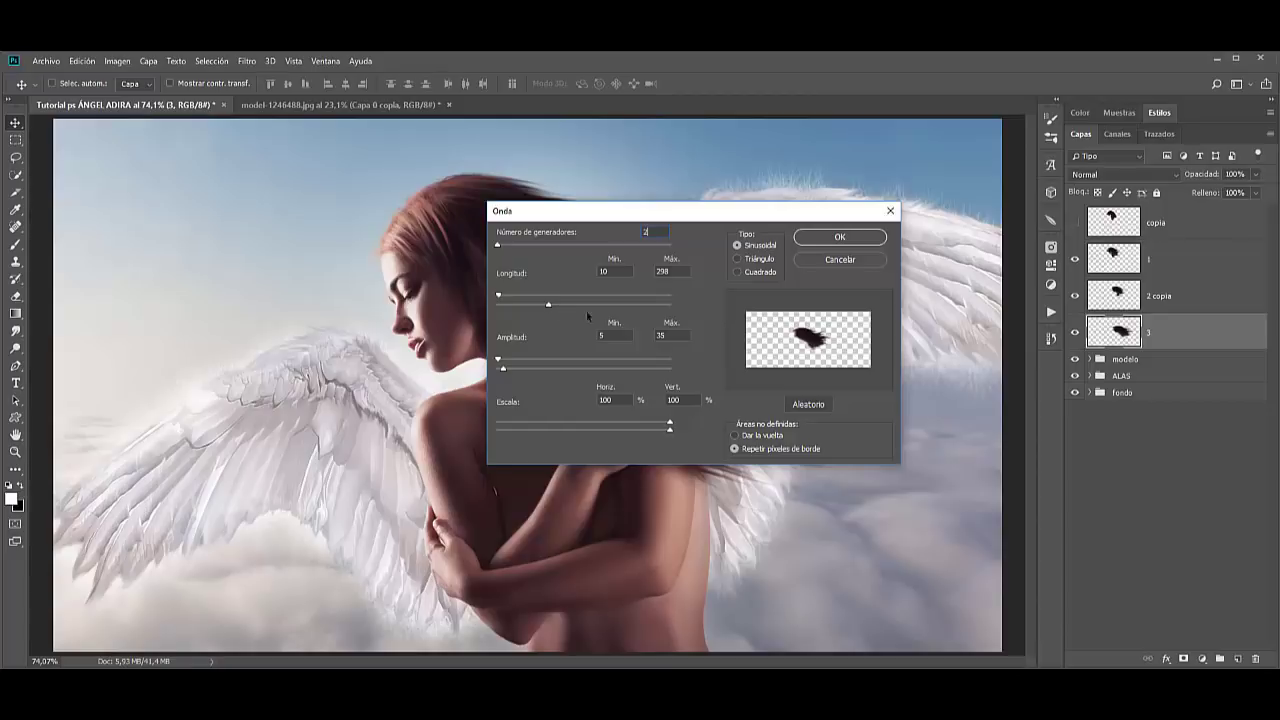
drag(549, 306, 550, 311)
click(840, 237)
click(840, 237)
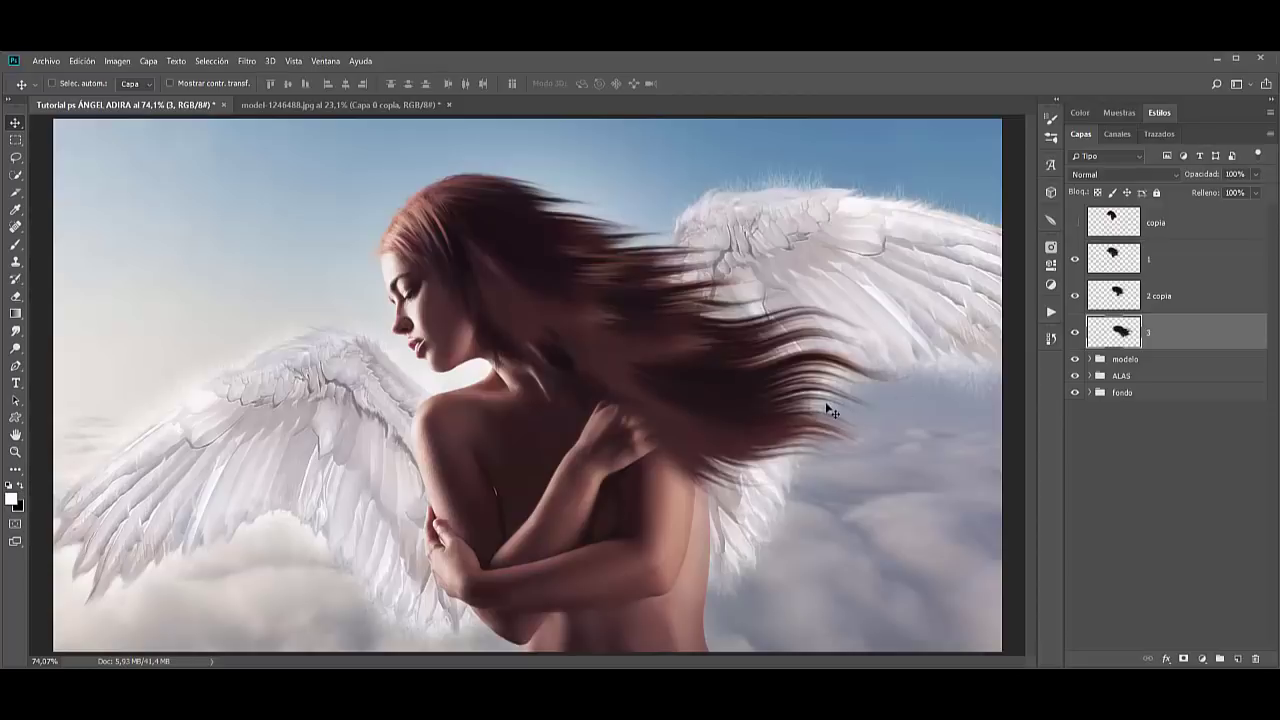
Rename the layer '2 copia' to '2'.
click(1191, 302)
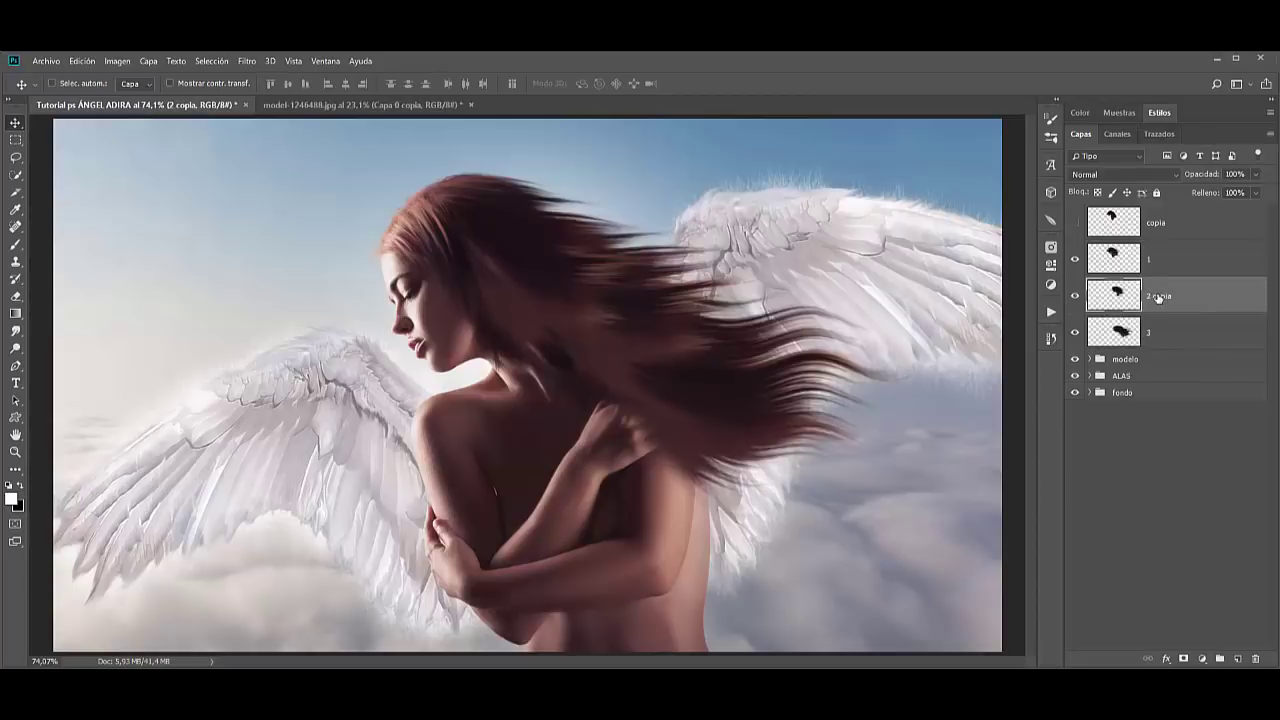
double_click(1158, 296)
text(2)
key(Return)
Apply the Wave filter twice to layer 2, shift it right, and select layer 1.
click(246, 60)
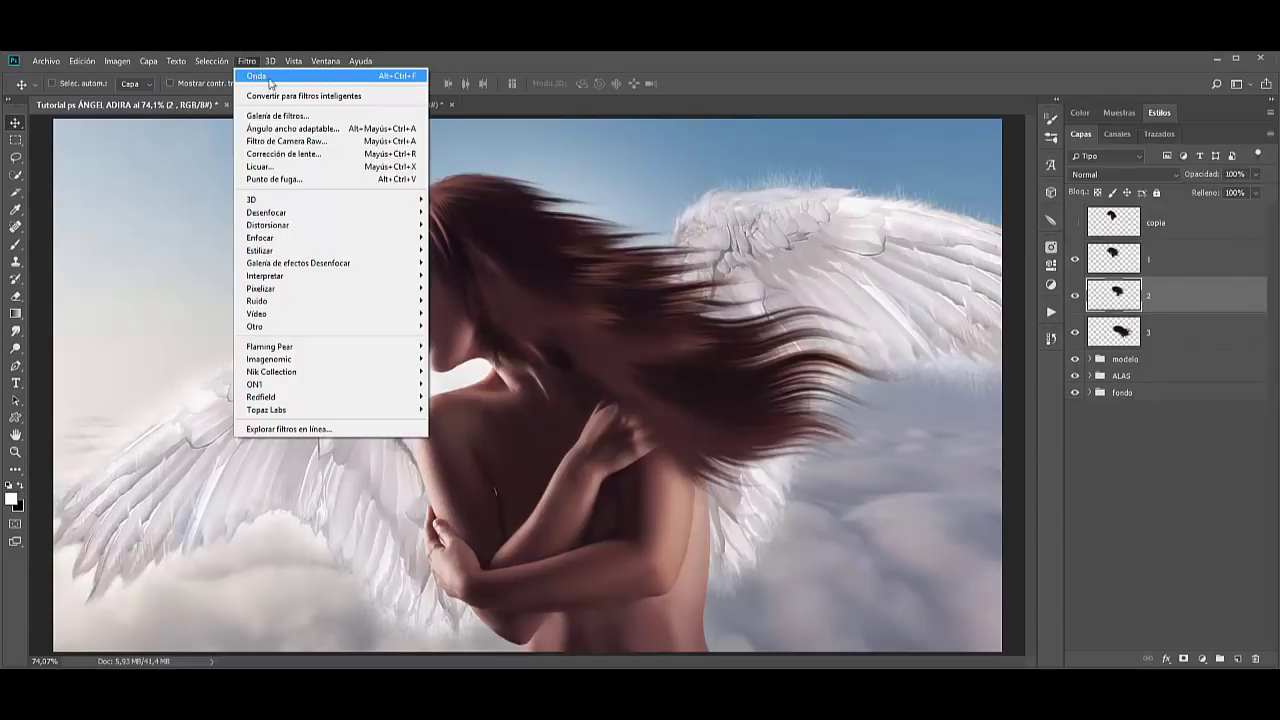
click(268, 78)
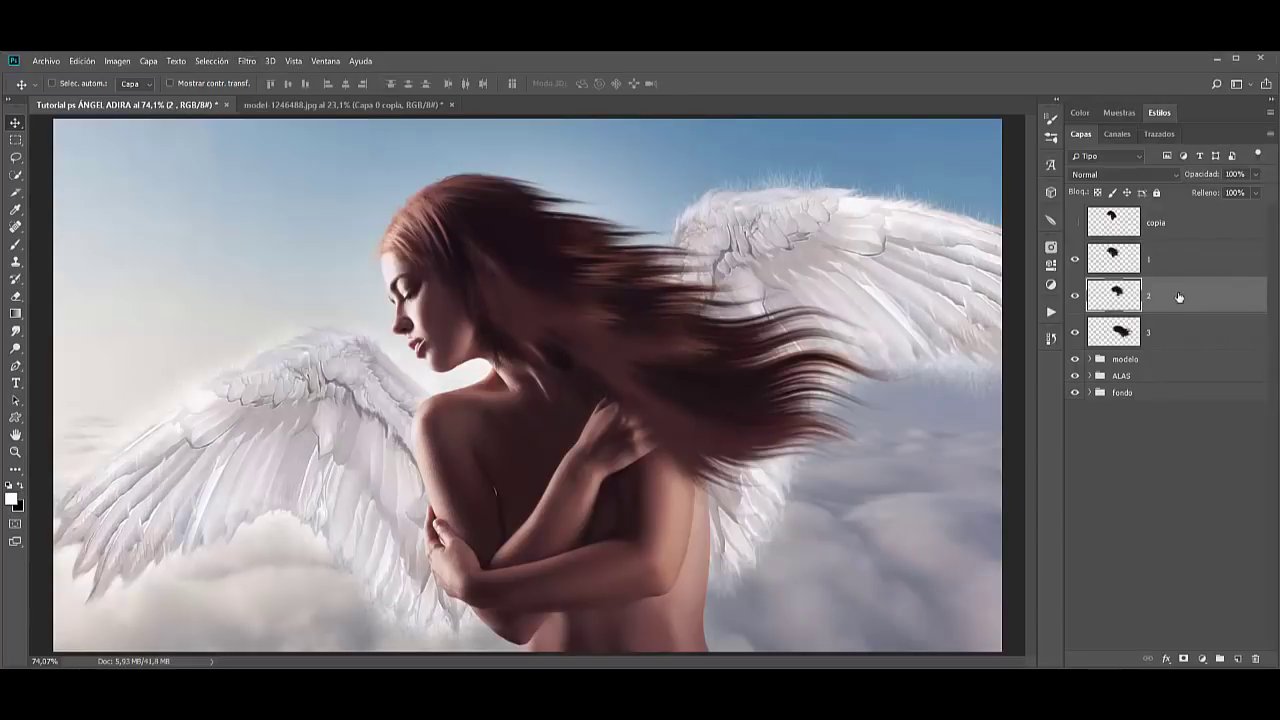
click(249, 63)
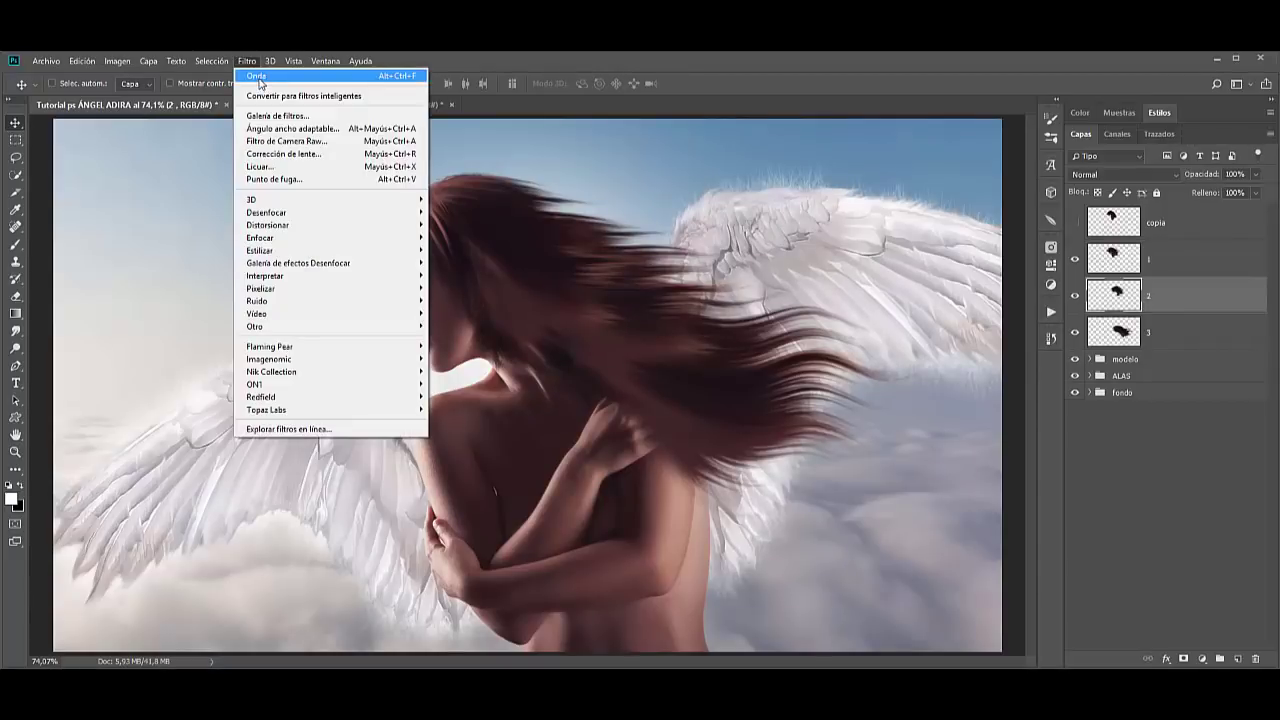
click(262, 76)
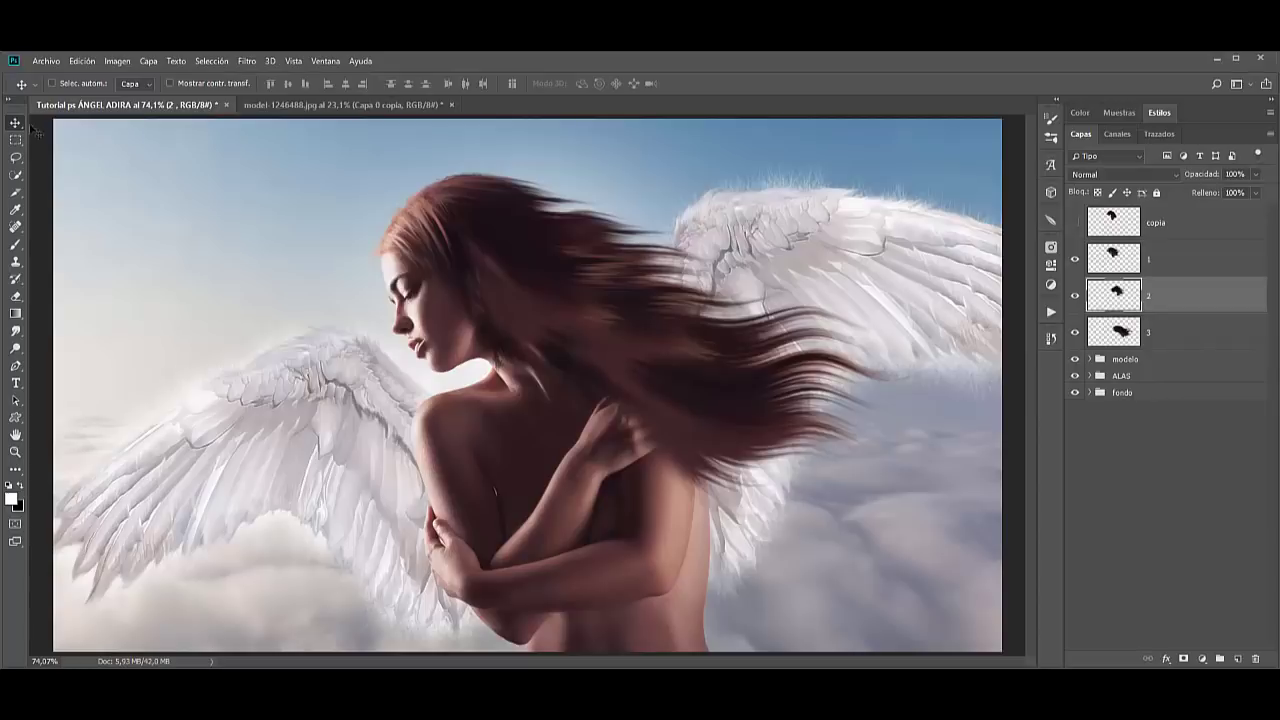
drag(651, 323, 658, 320)
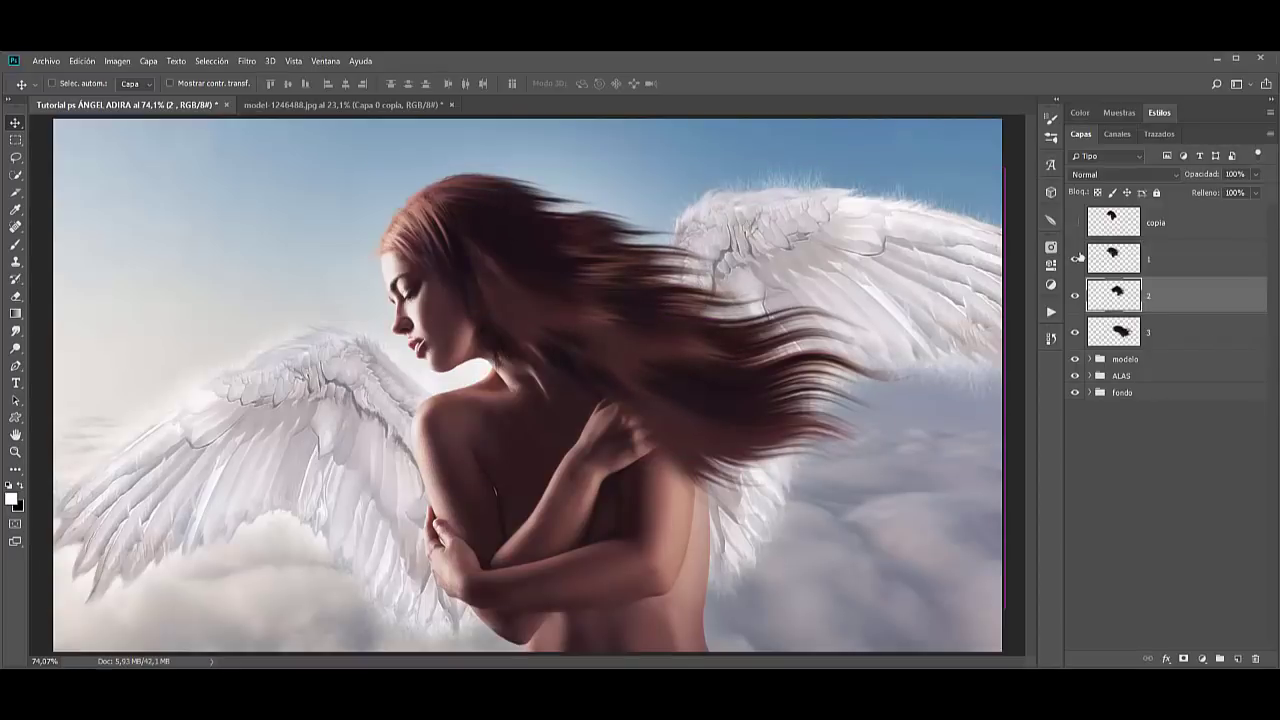
click(1111, 256)
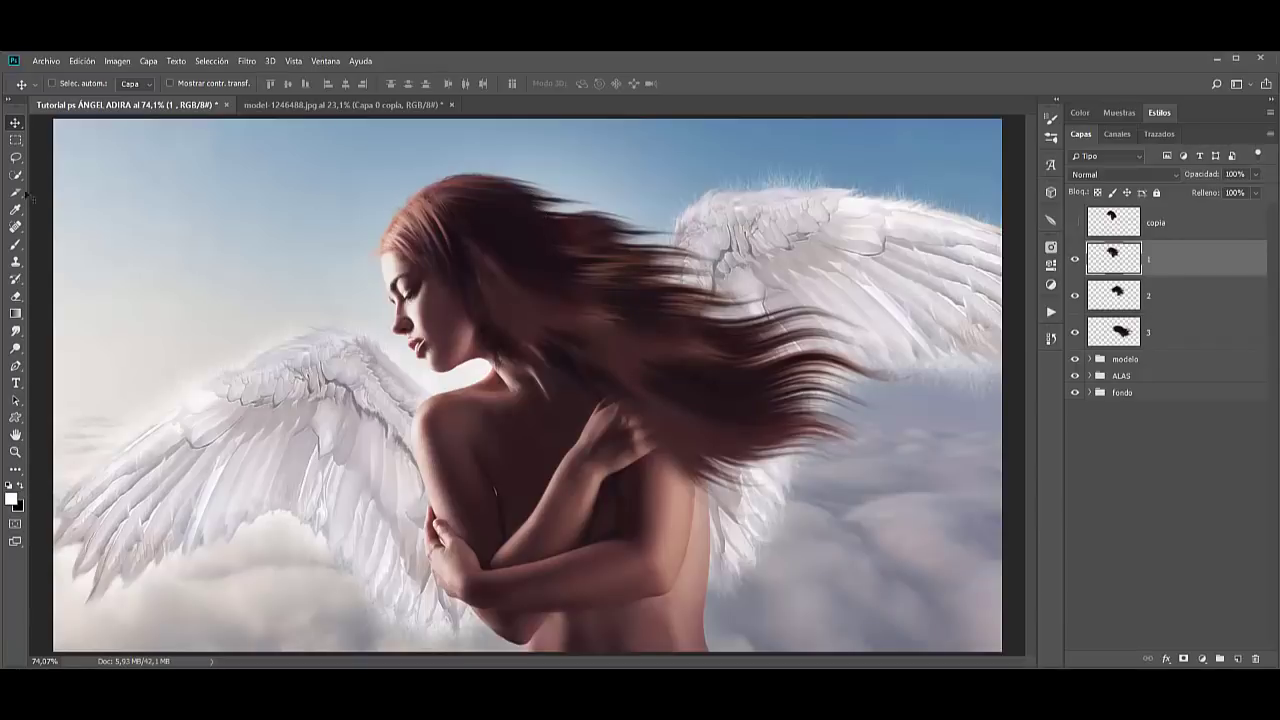
Select the Smudge tool and lower its strength to 41%.
click(15, 330)
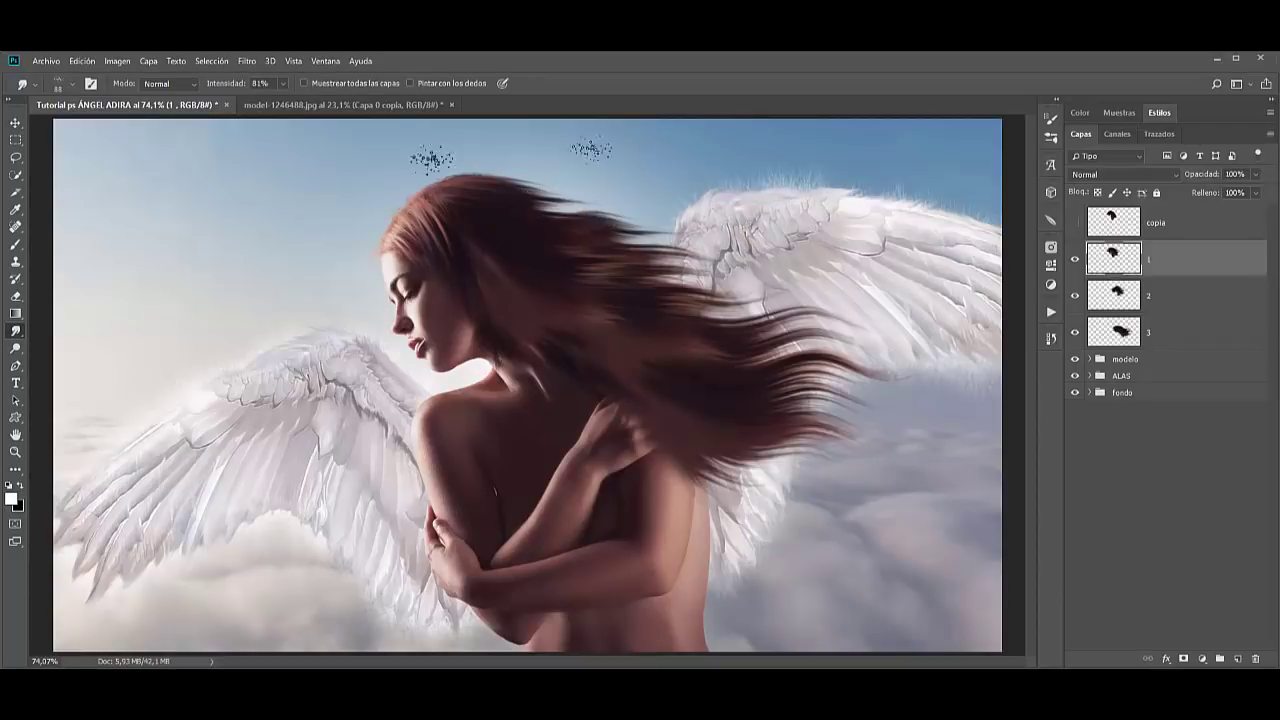
drag(224, 84, 209, 86)
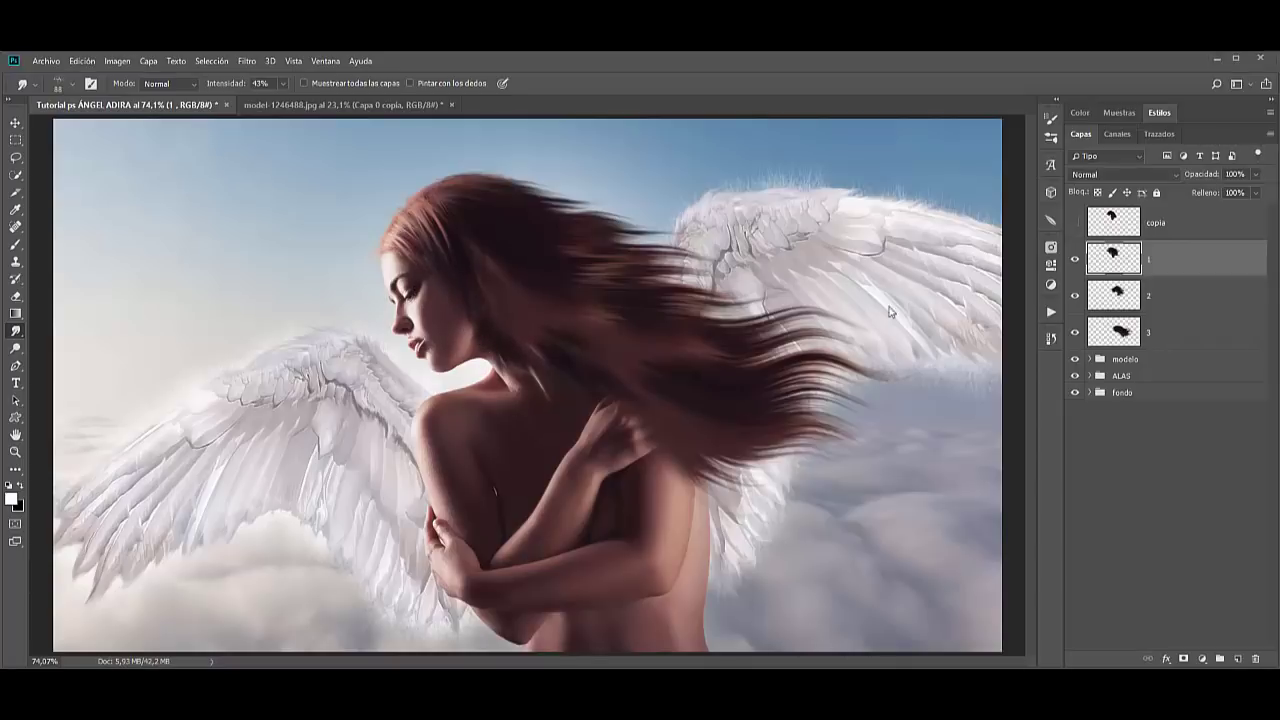
Group the four hair strand layers into a group named 'pelo arriba'.
click(1168, 228)
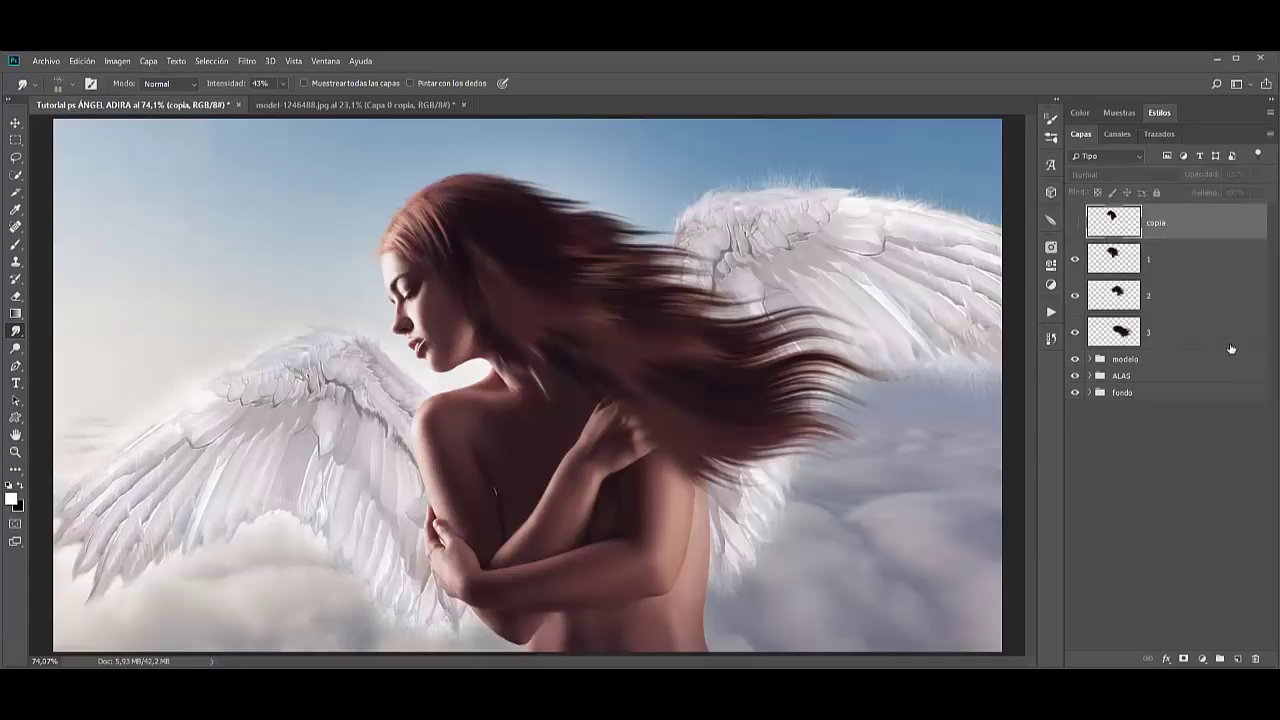
shift+click(1199, 334)
key(ctrl+g)
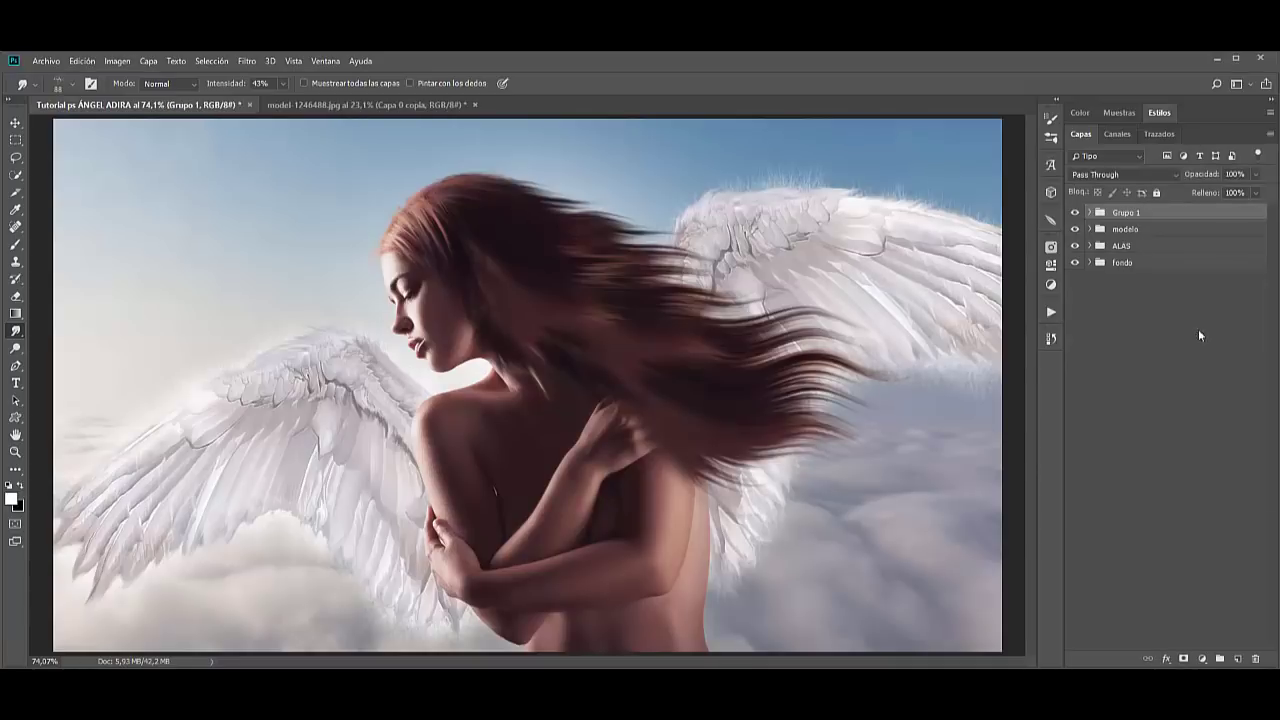
double_click(1124, 213)
text(elo arriba)
key(Return)
Duplicate the group as 'pelo abajo' and move it below Capa 1 inside modelo.
click(1091, 230)
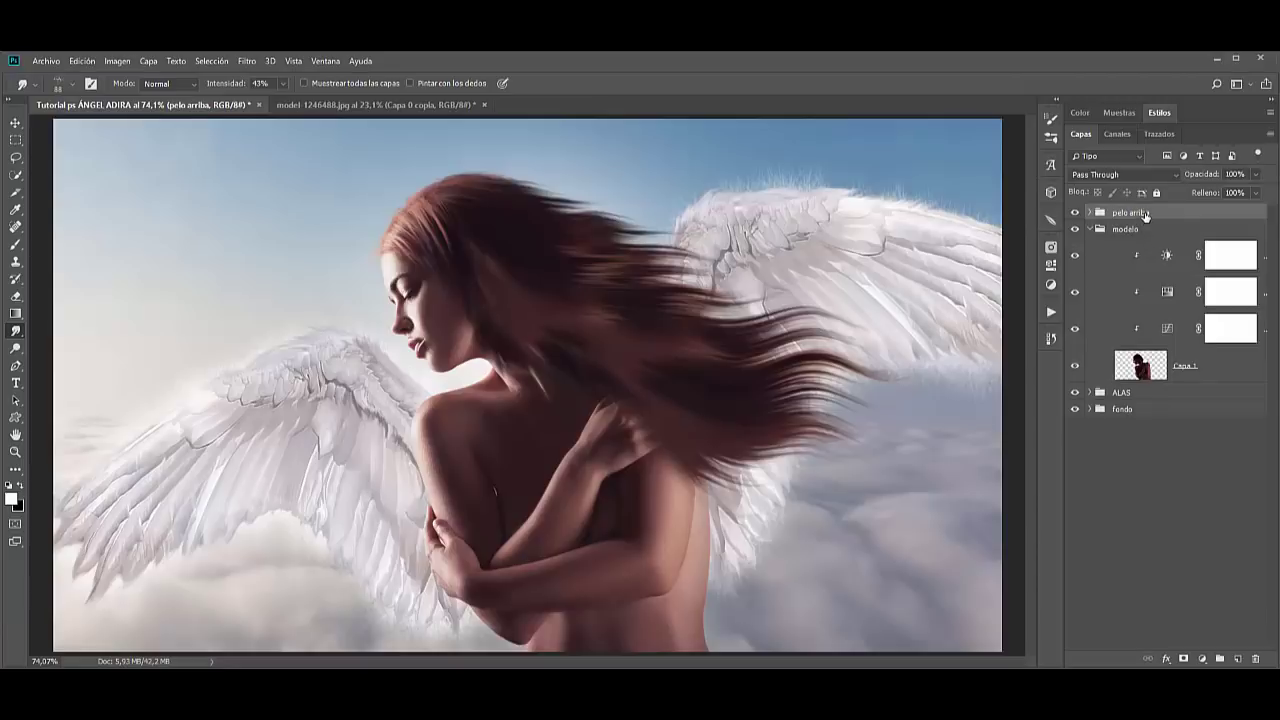
key(ctrl+j)
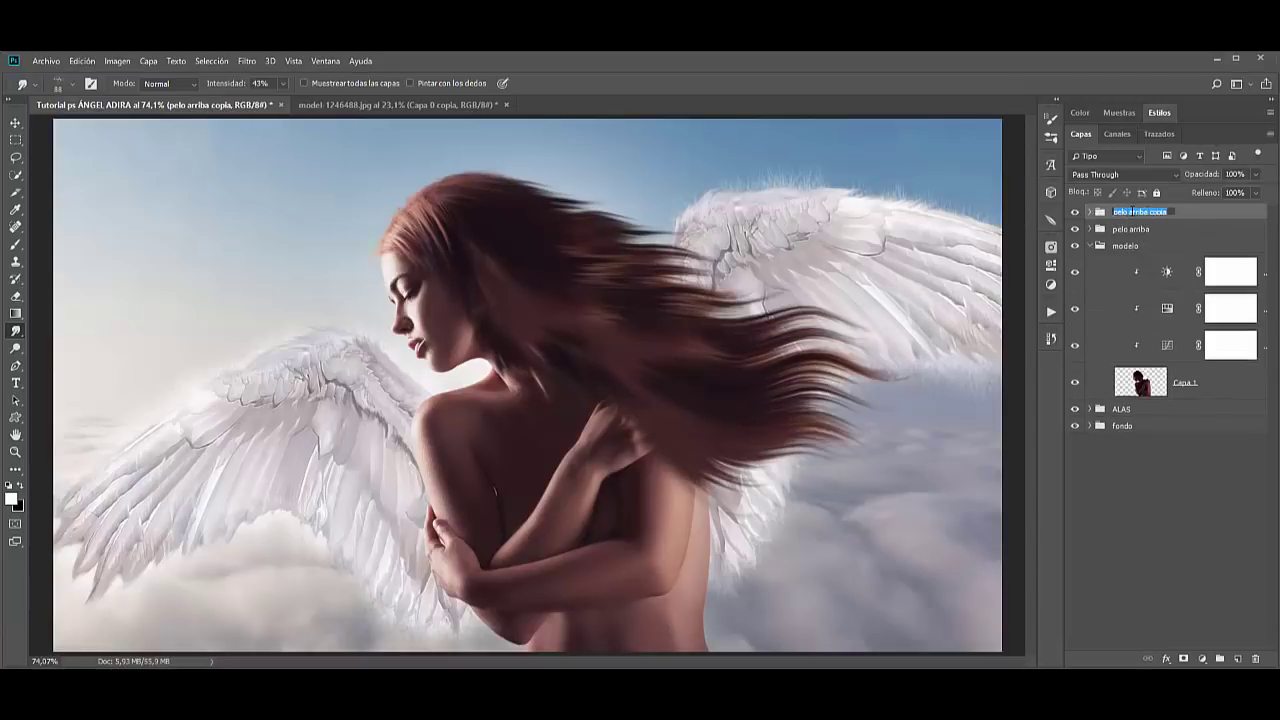
double_click(1147, 211)
text(al)
key(Return)
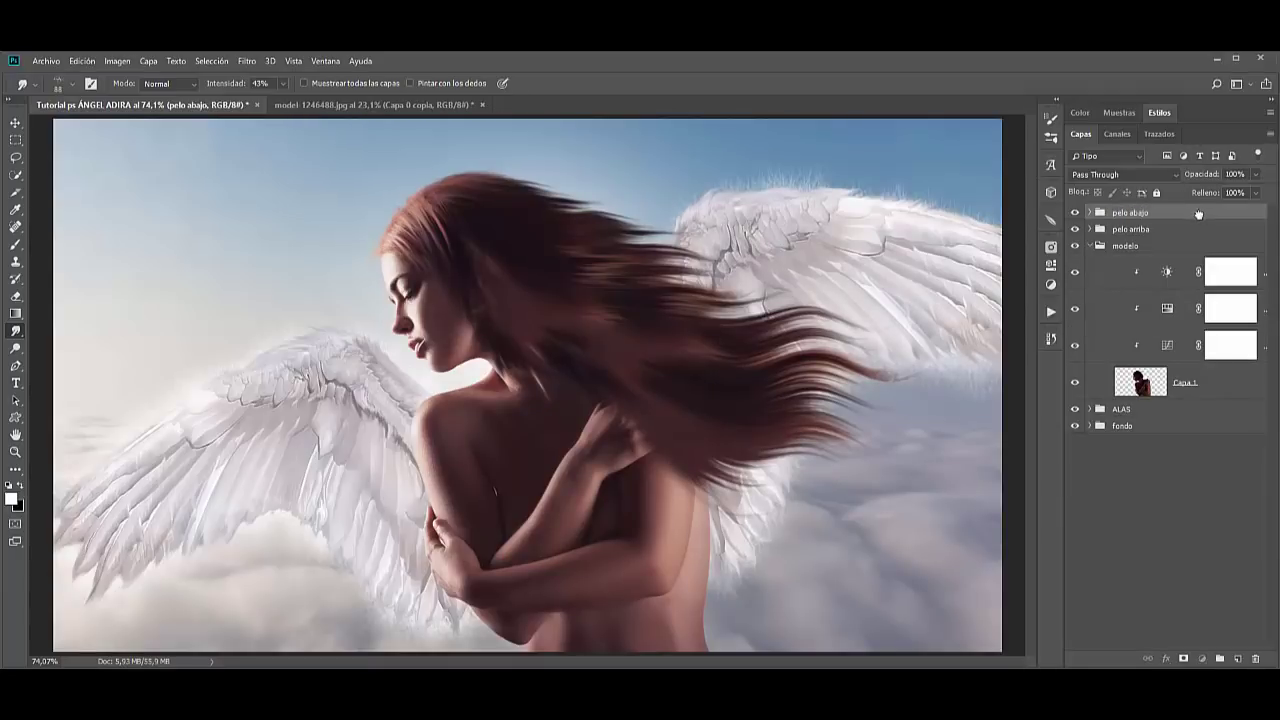
drag(1199, 212, 1220, 390)
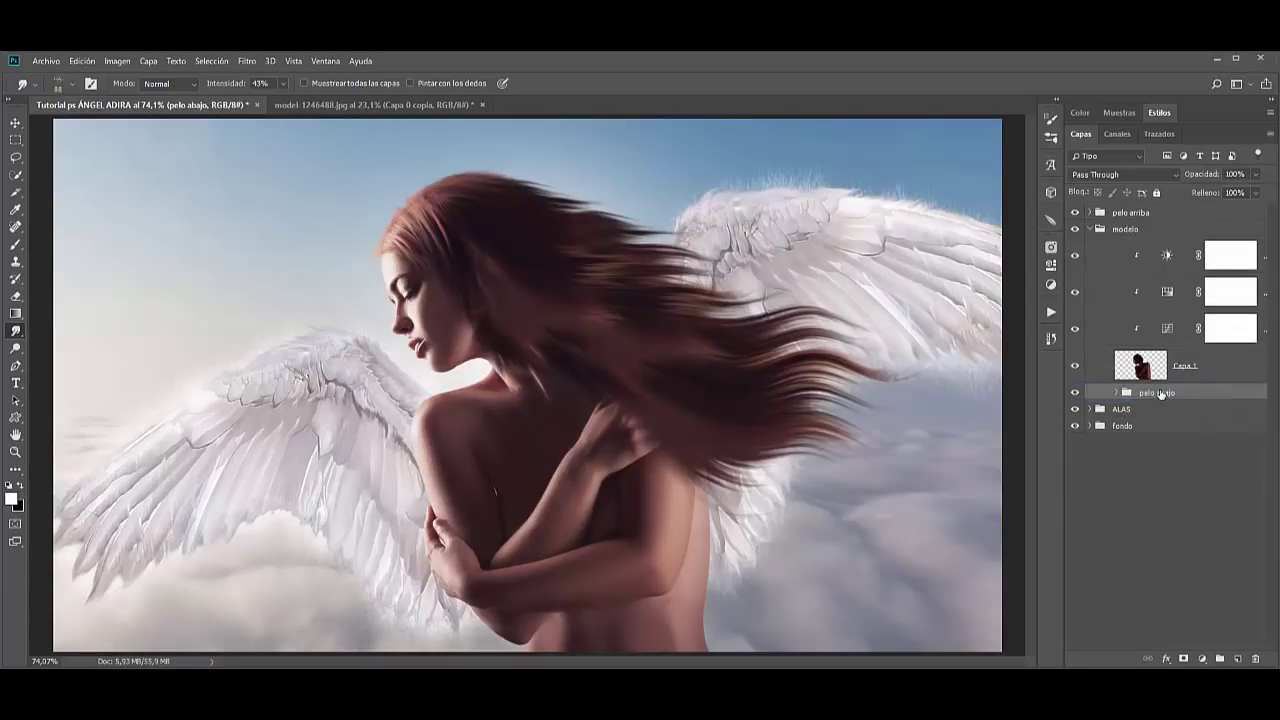
Flip the pelo abajo hair horizontally, rotate it upright, and move it over the model's back.
key(ctrl+t)
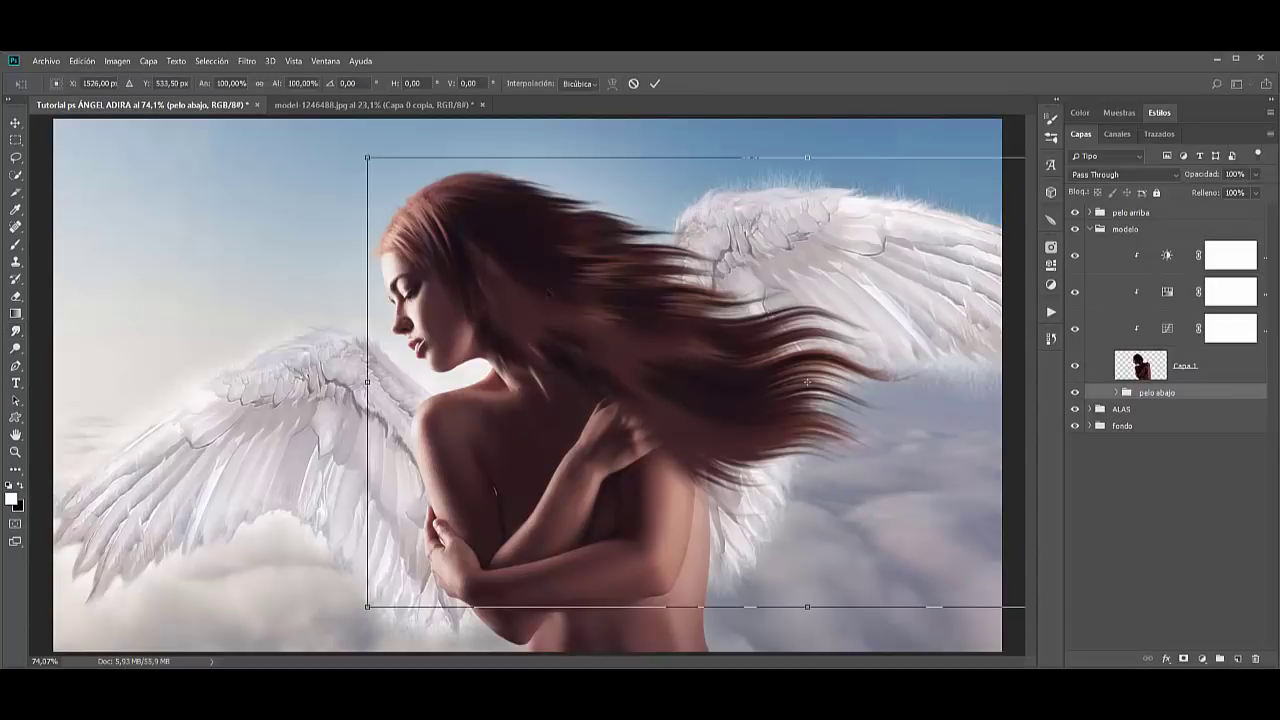
right_click(830, 426)
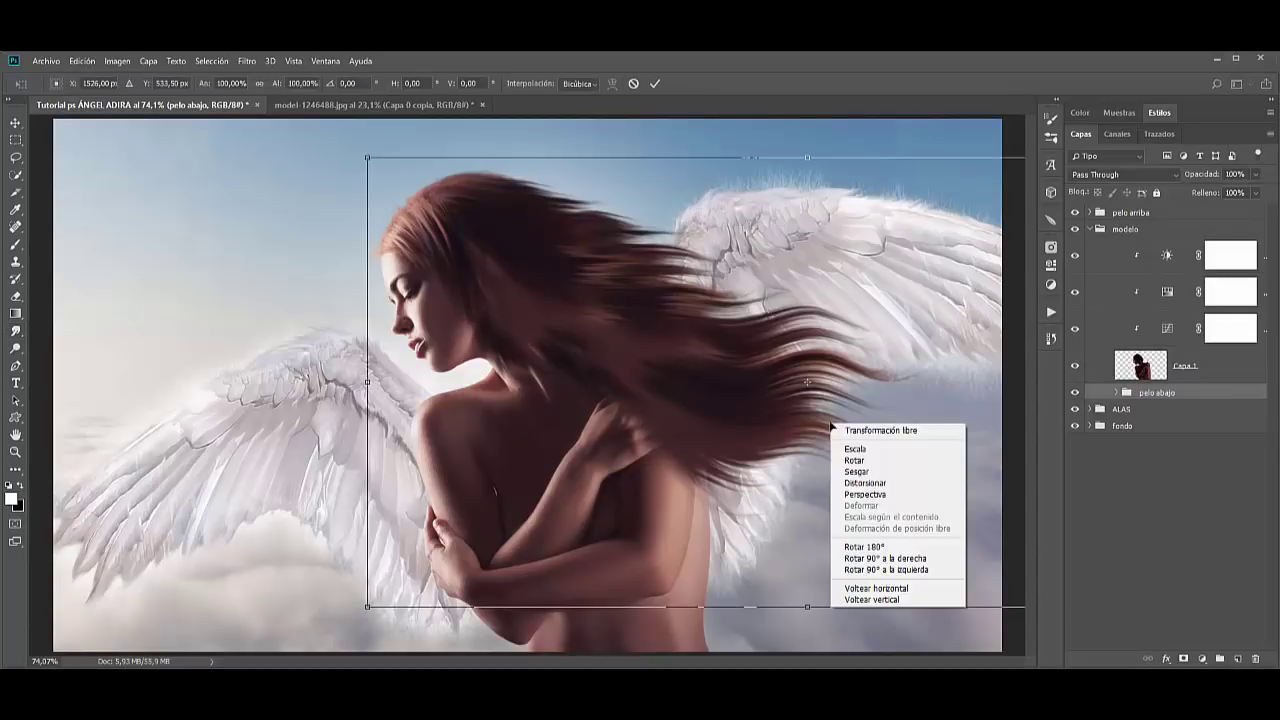
click(895, 589)
drag(499, 407, 335, 380)
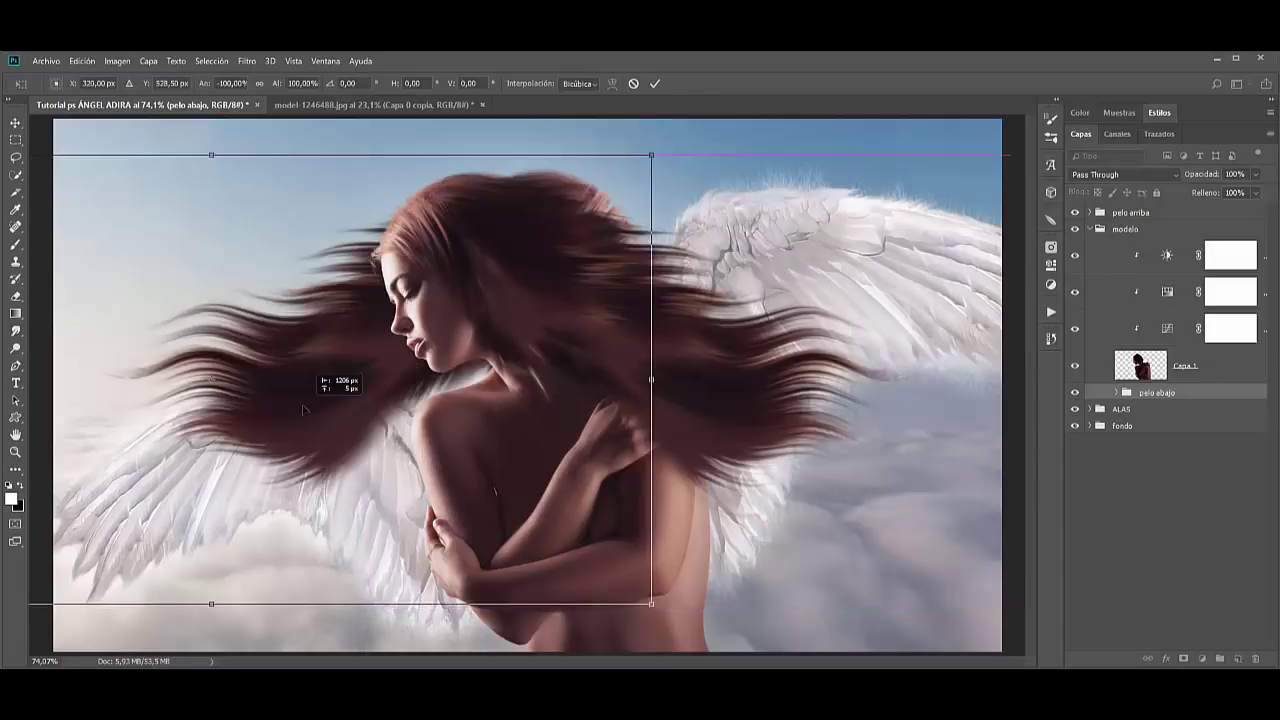
mouse_move(618, 165)
mouse_down()
mouse_move(328, 392)
mouse_move(603, 598)
mouse_up()
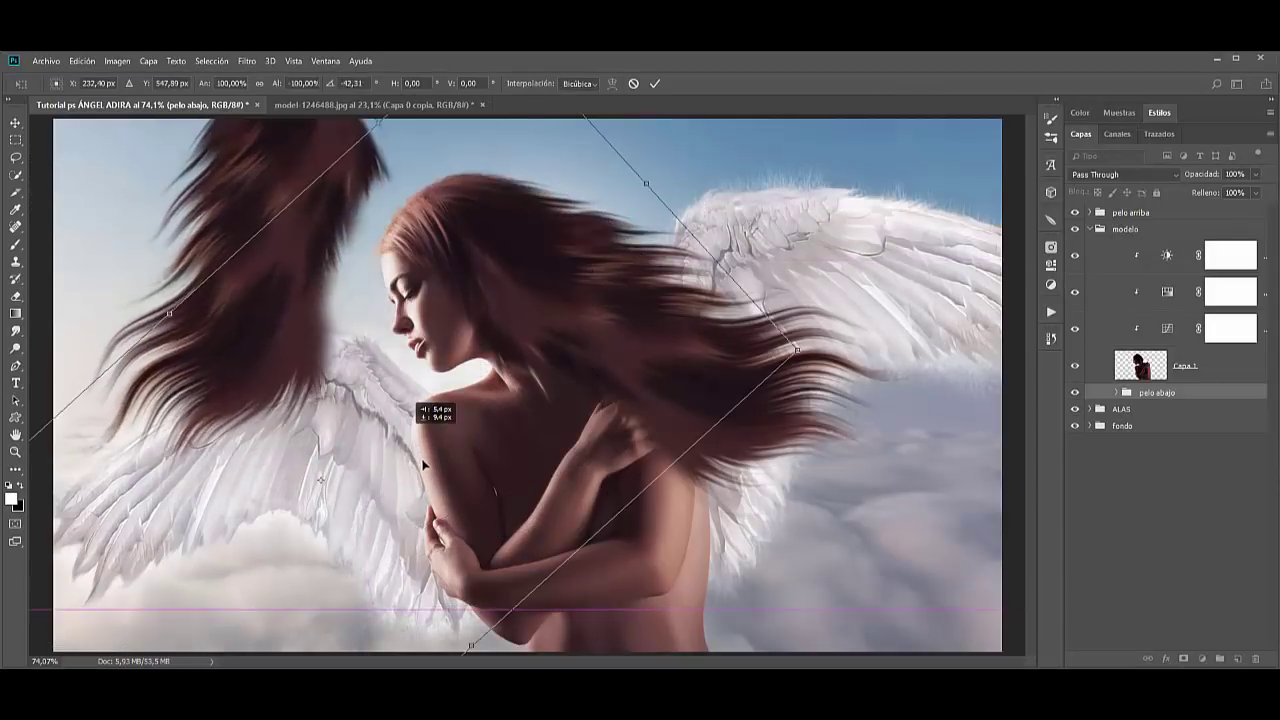
drag(866, 331, 578, 172)
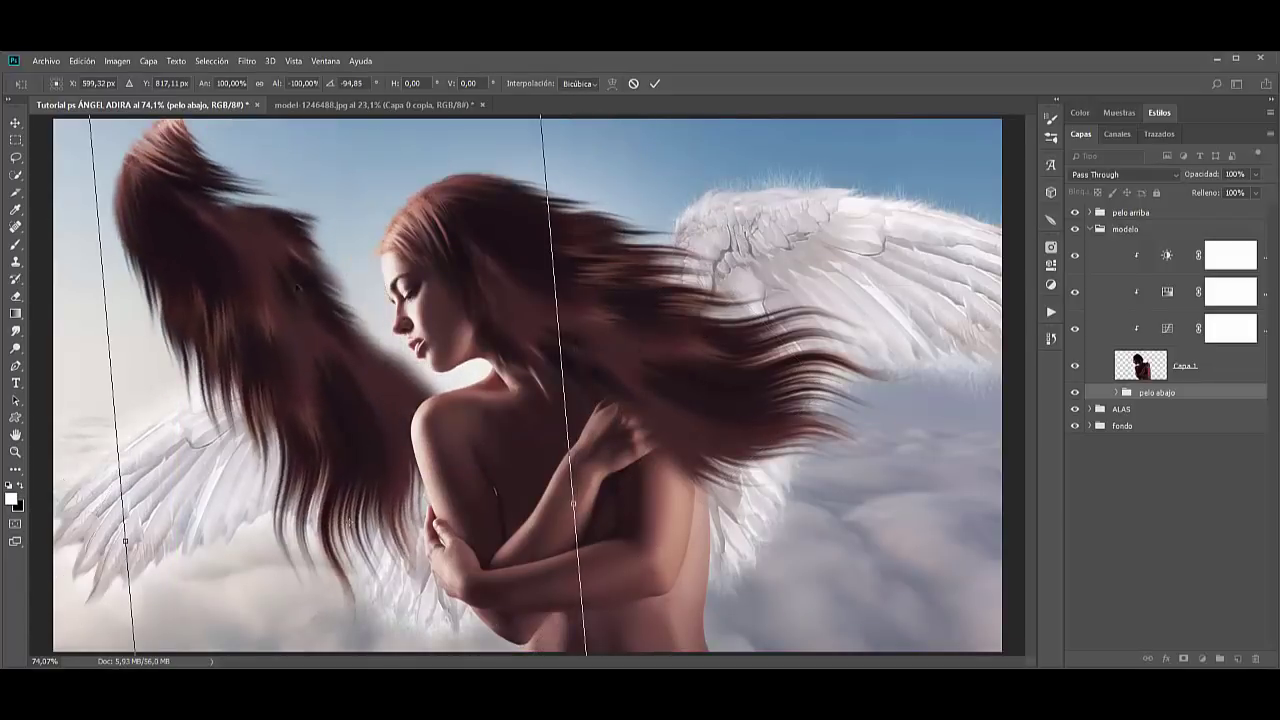
drag(232, 284, 570, 410)
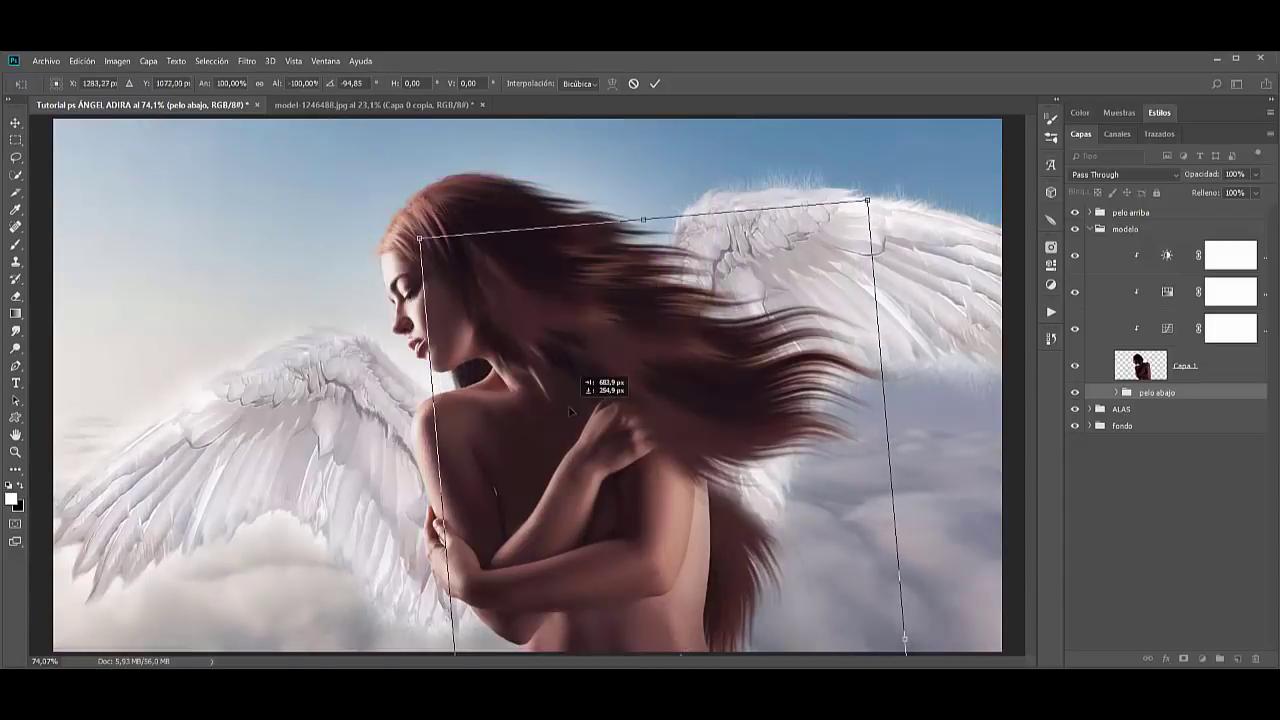
drag(570, 410, 578, 424)
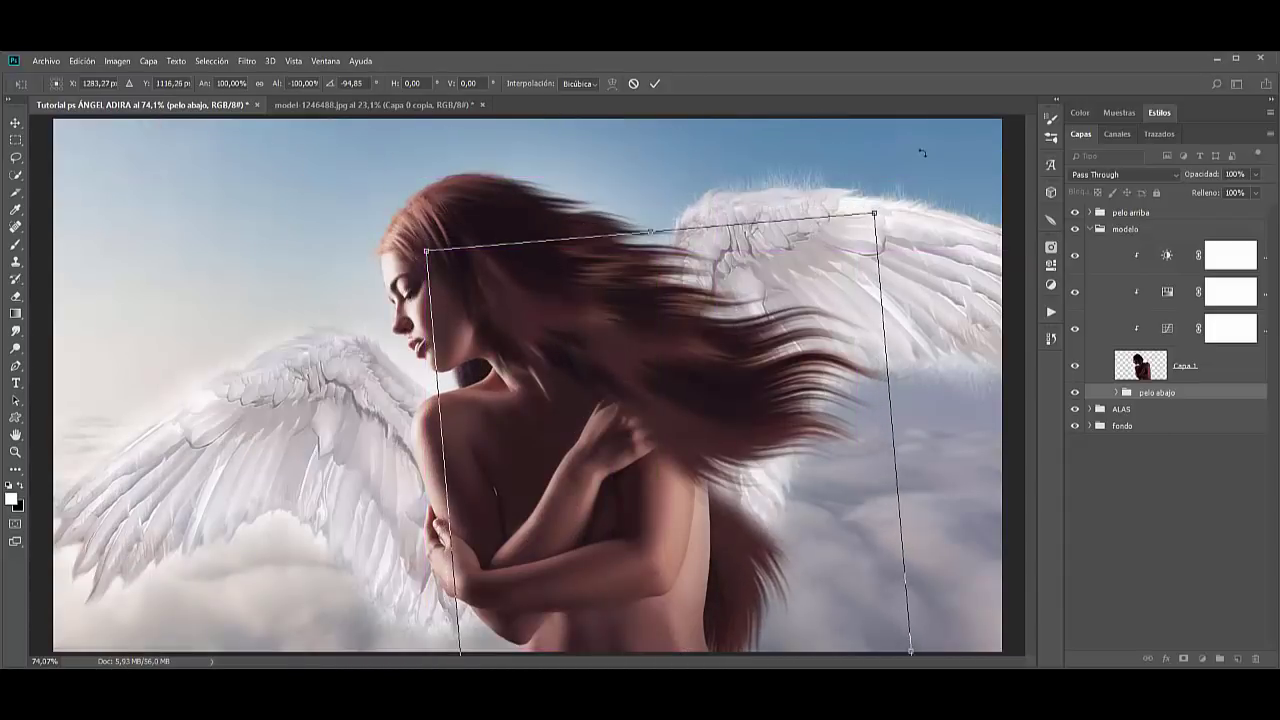
Fine-tune the hair's rotation and position, shrink it to about 92%, and apply the transform.
drag(896, 188, 855, 143)
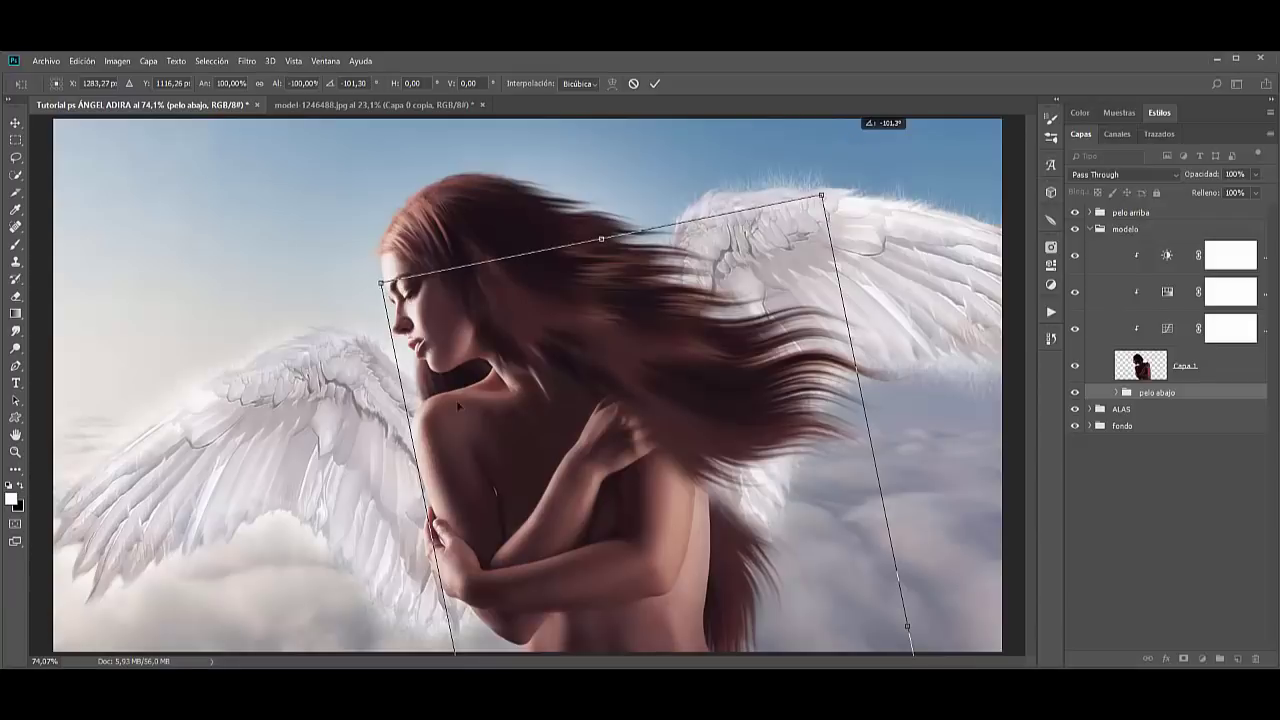
mouse_move(712, 543)
mouse_down()
mouse_move(770, 532)
mouse_move(741, 554)
mouse_up()
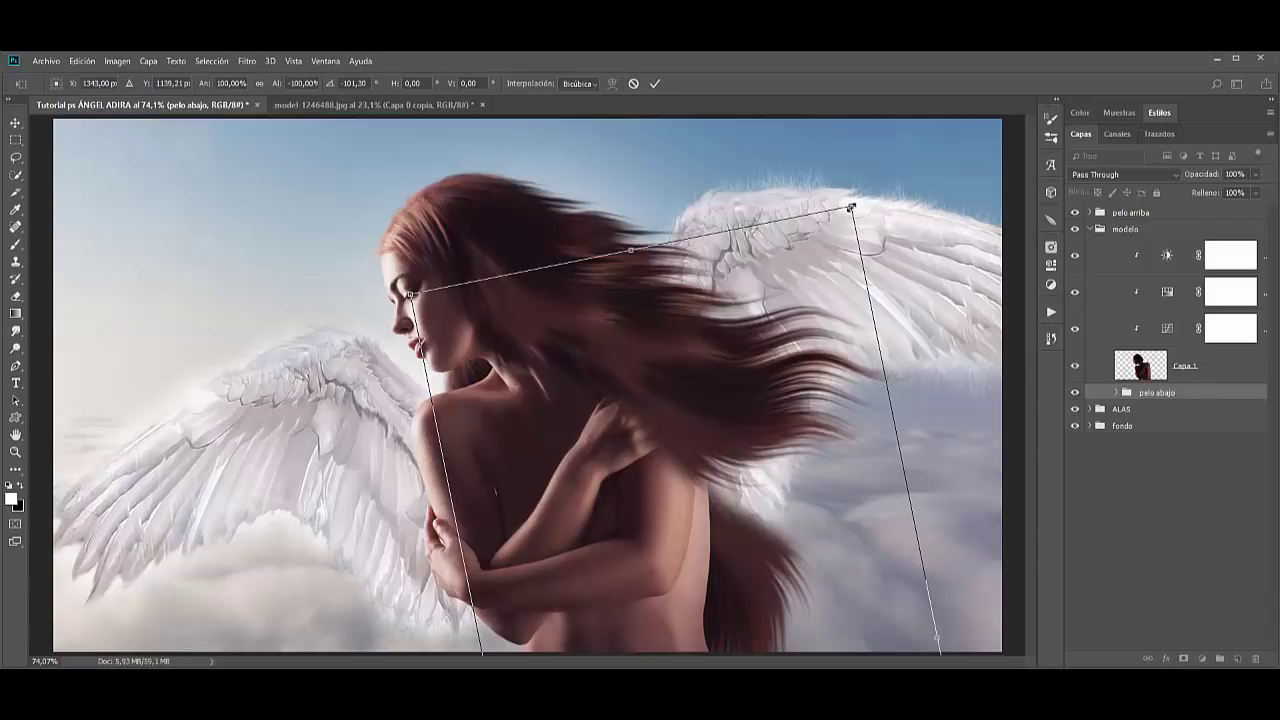
drag(848, 211, 828, 283)
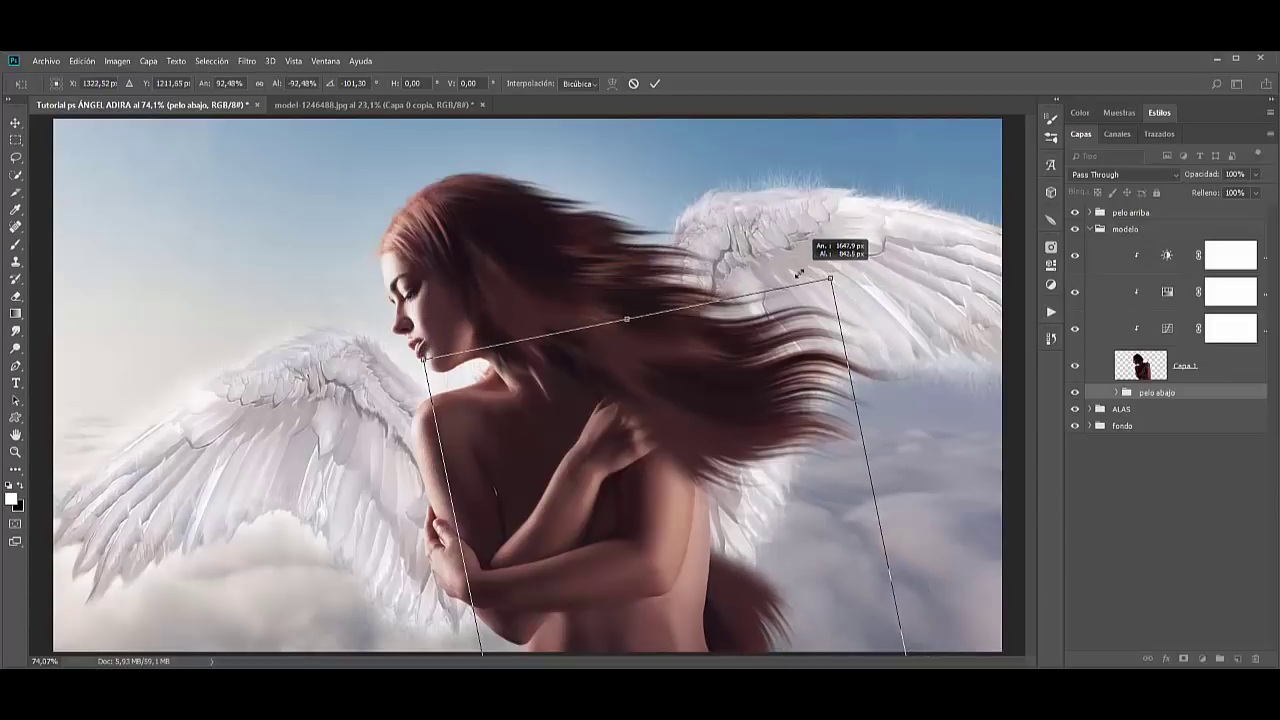
mouse_move(708, 596)
mouse_down()
mouse_move(738, 518)
mouse_move(711, 501)
mouse_up()
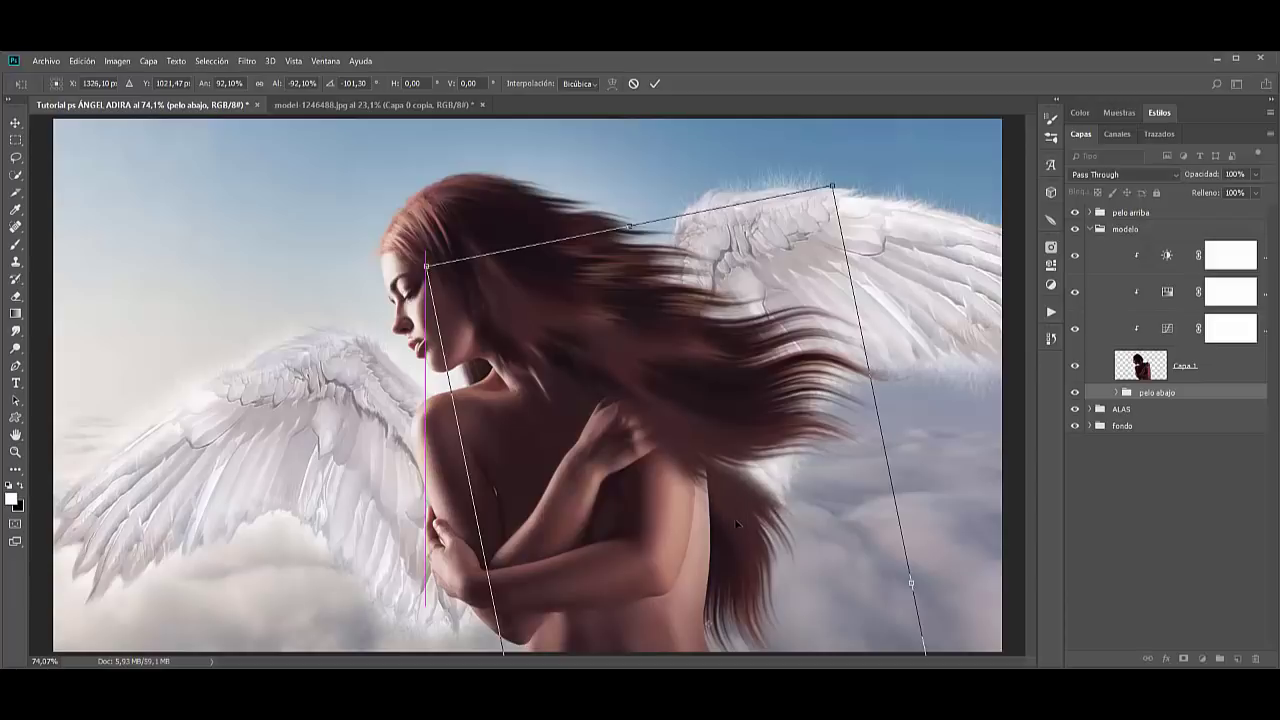
drag(926, 481, 929, 434)
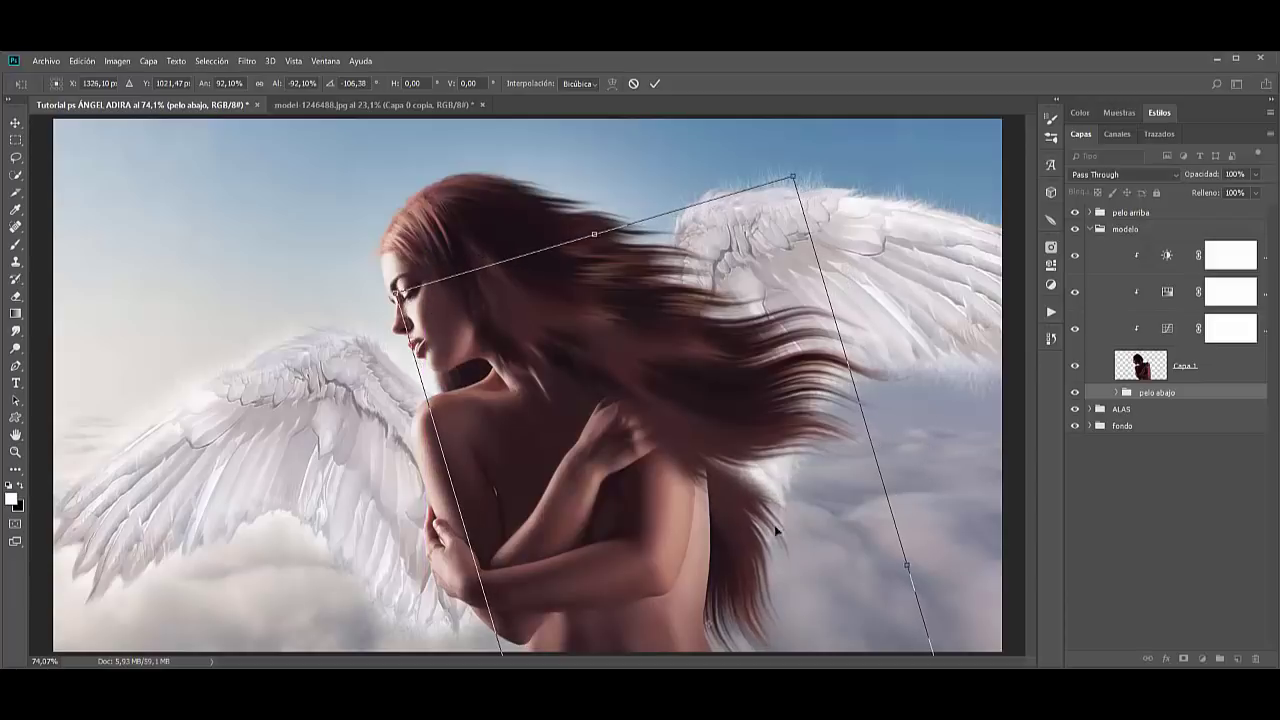
drag(771, 518, 778, 514)
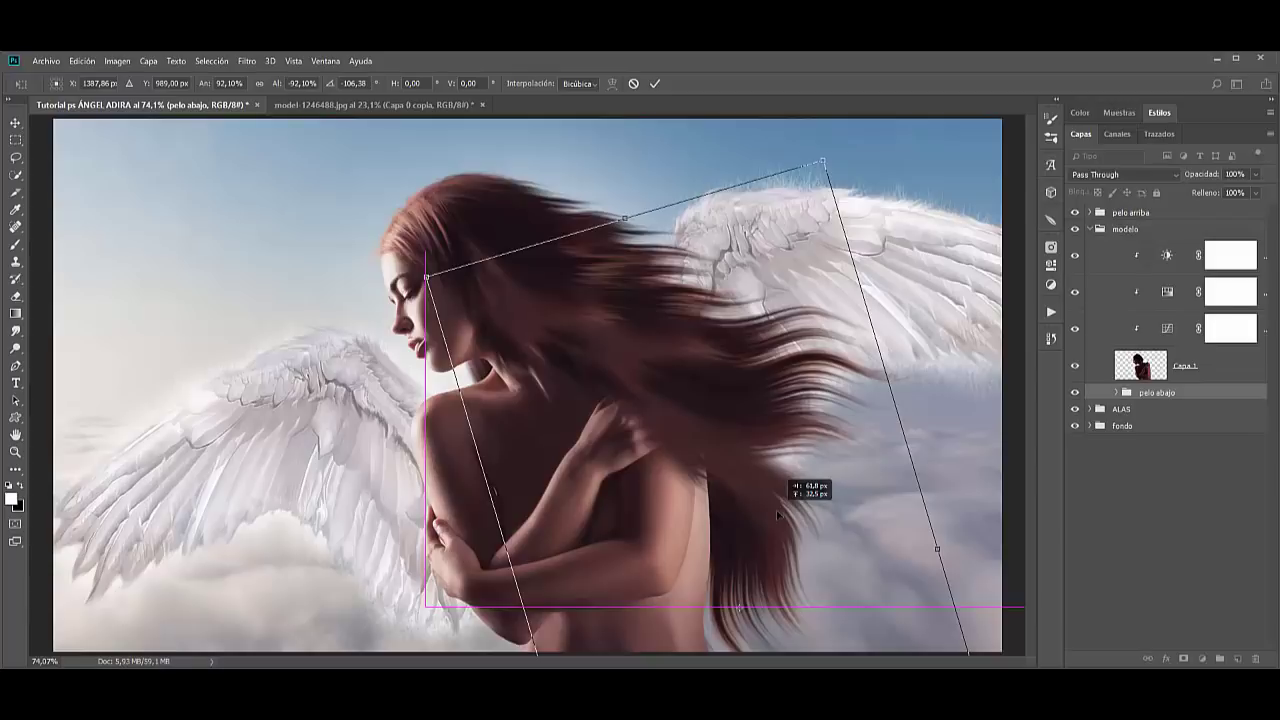
drag(768, 515, 768, 515)
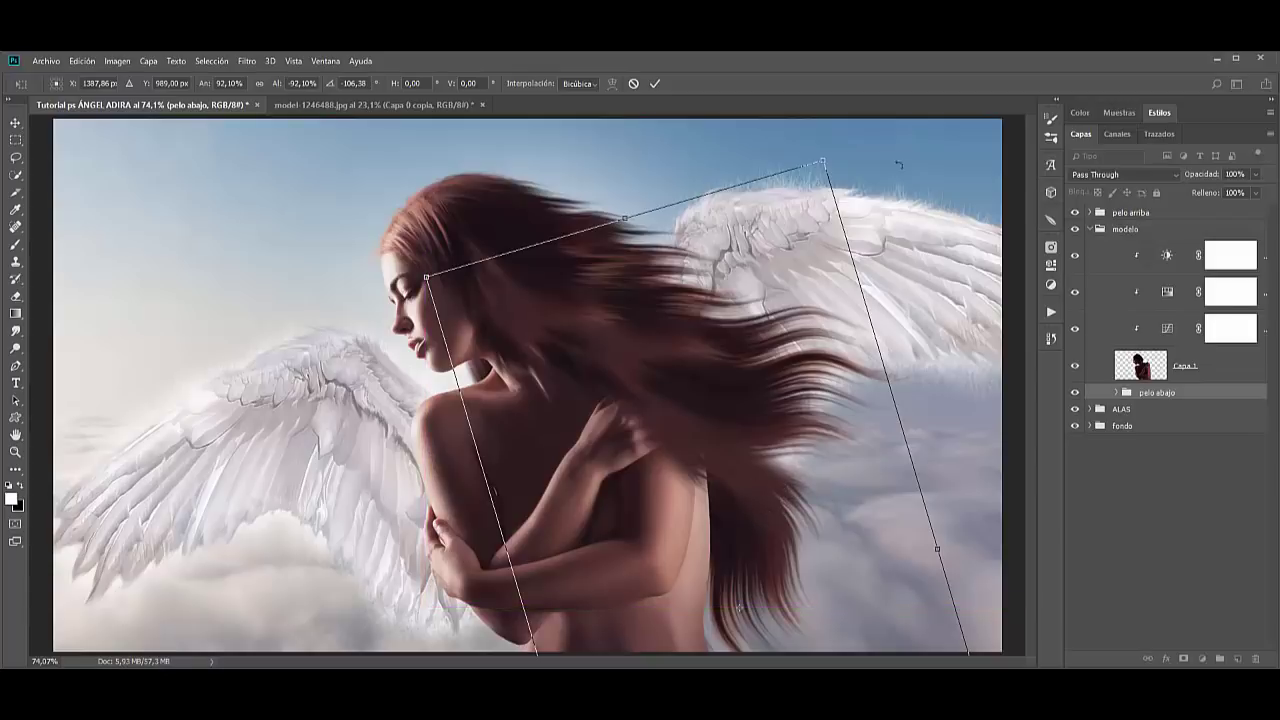
drag(863, 142, 849, 145)
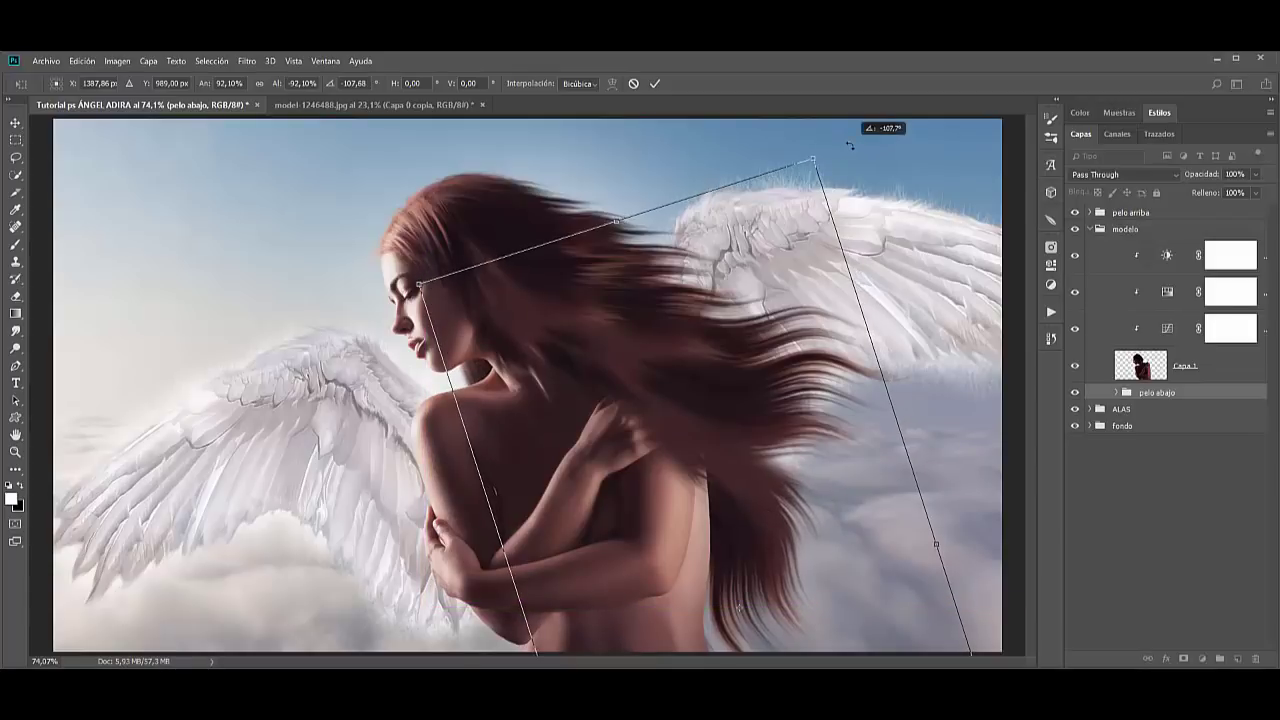
drag(677, 143, 677, 143)
click(655, 83)
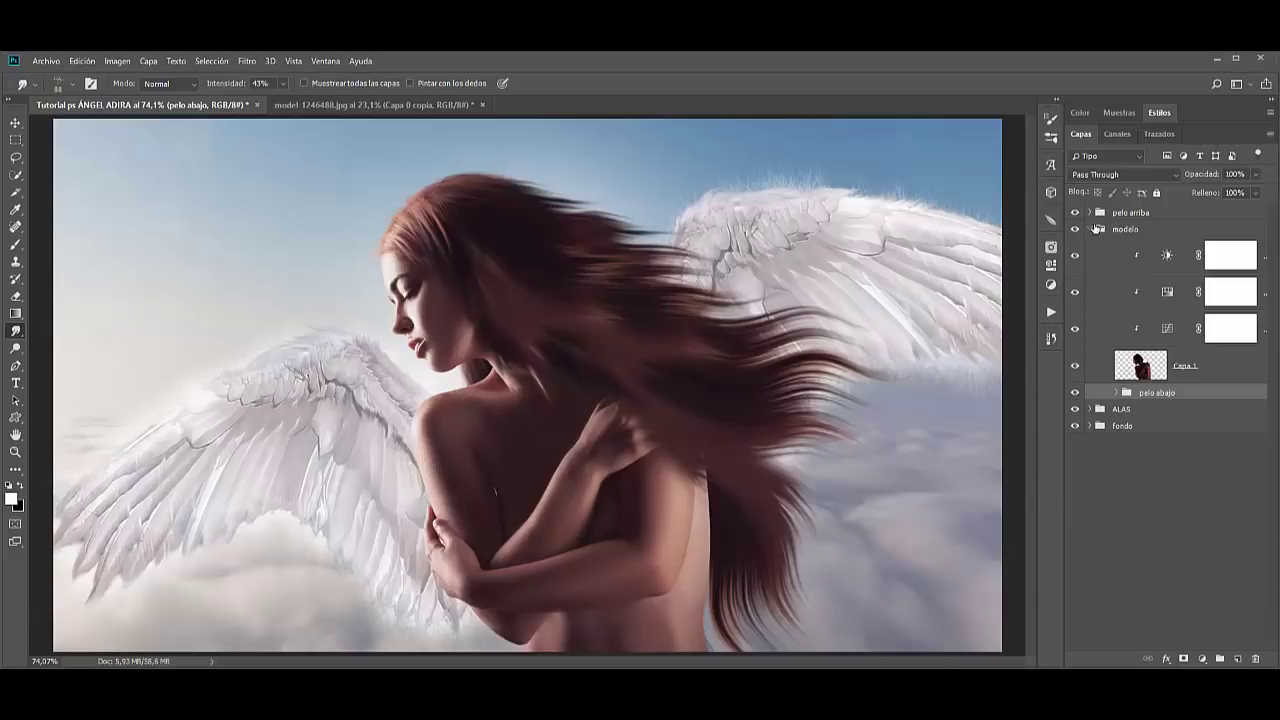
Move the pelo arriba group inside the modelo group.
click(1092, 229)
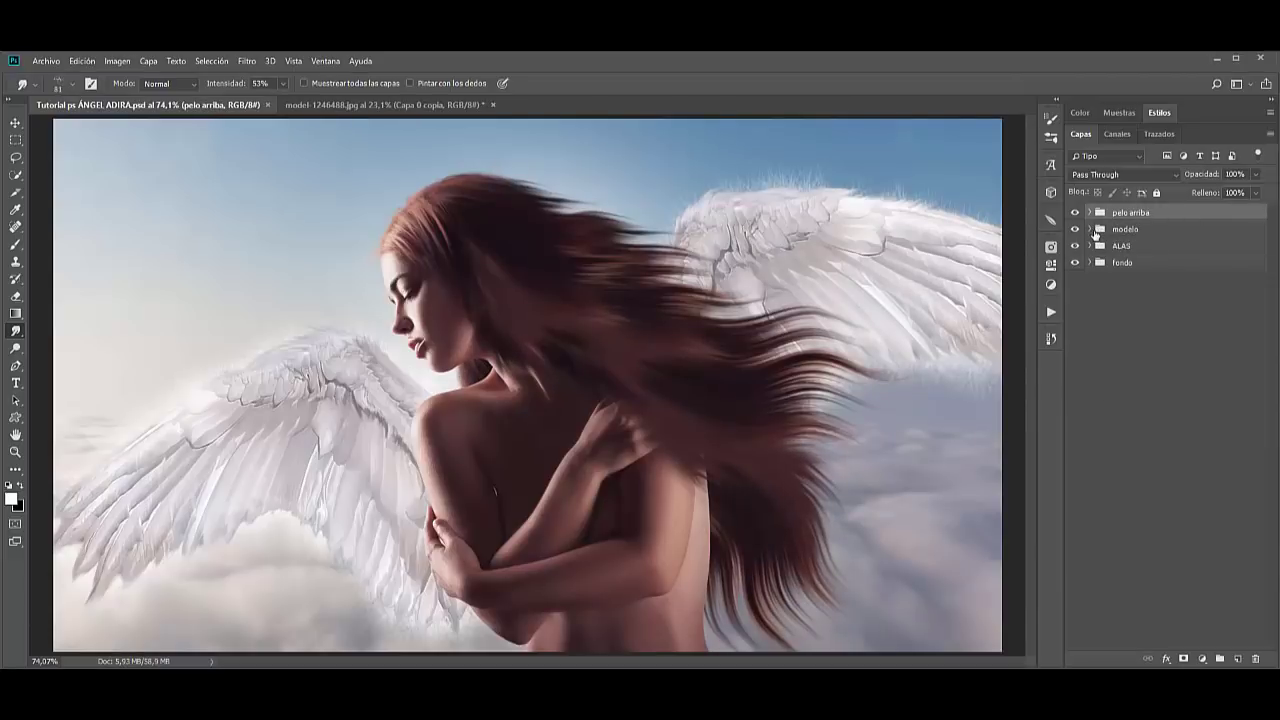
click(1088, 230)
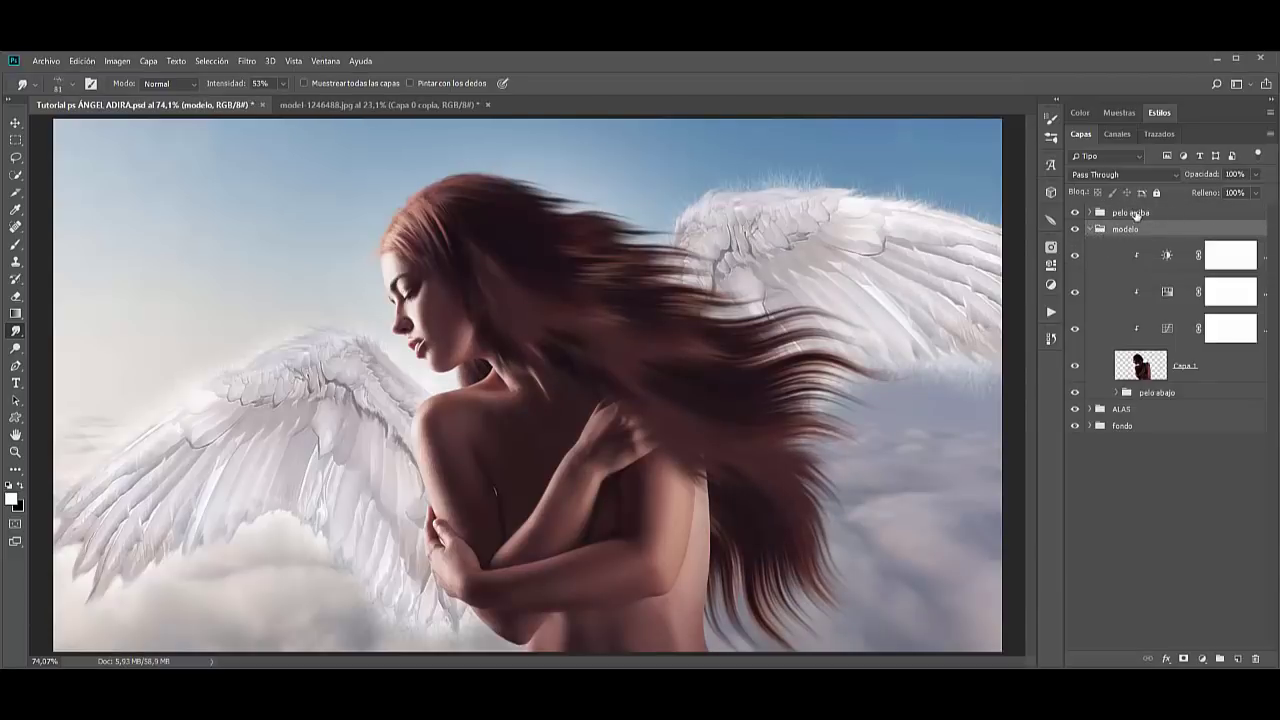
drag(1169, 212, 1172, 236)
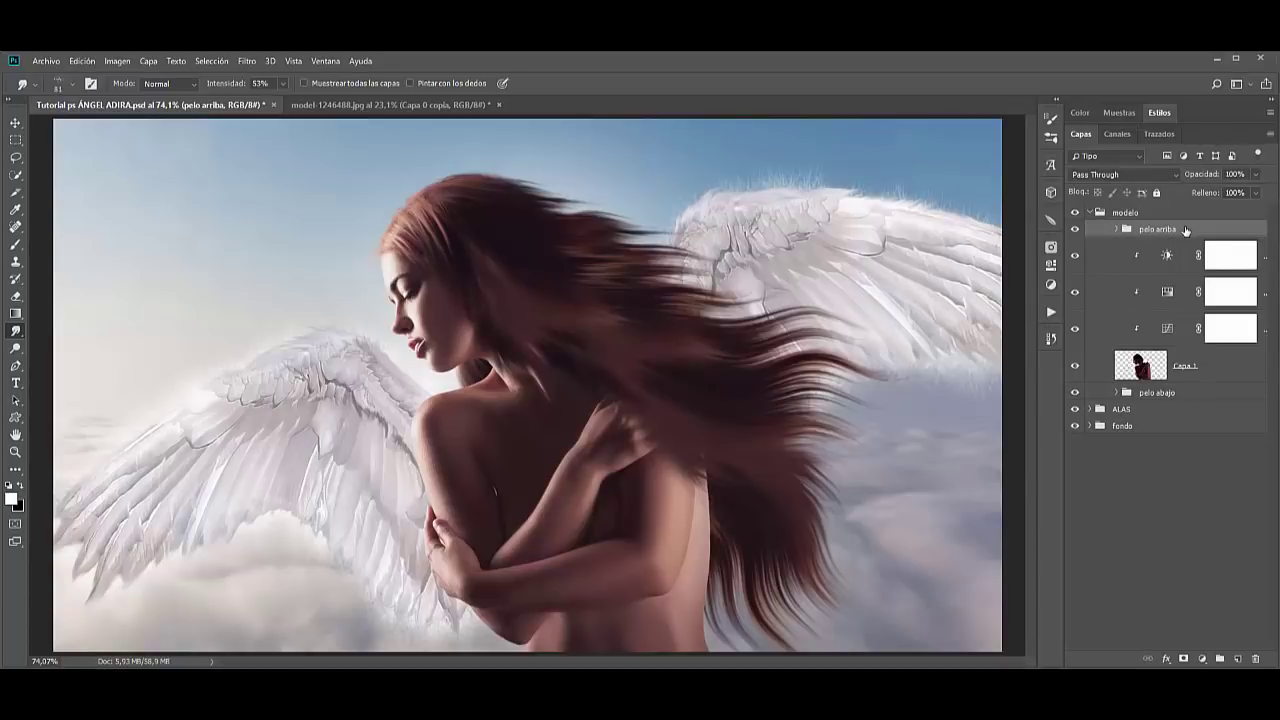
click(1088, 213)
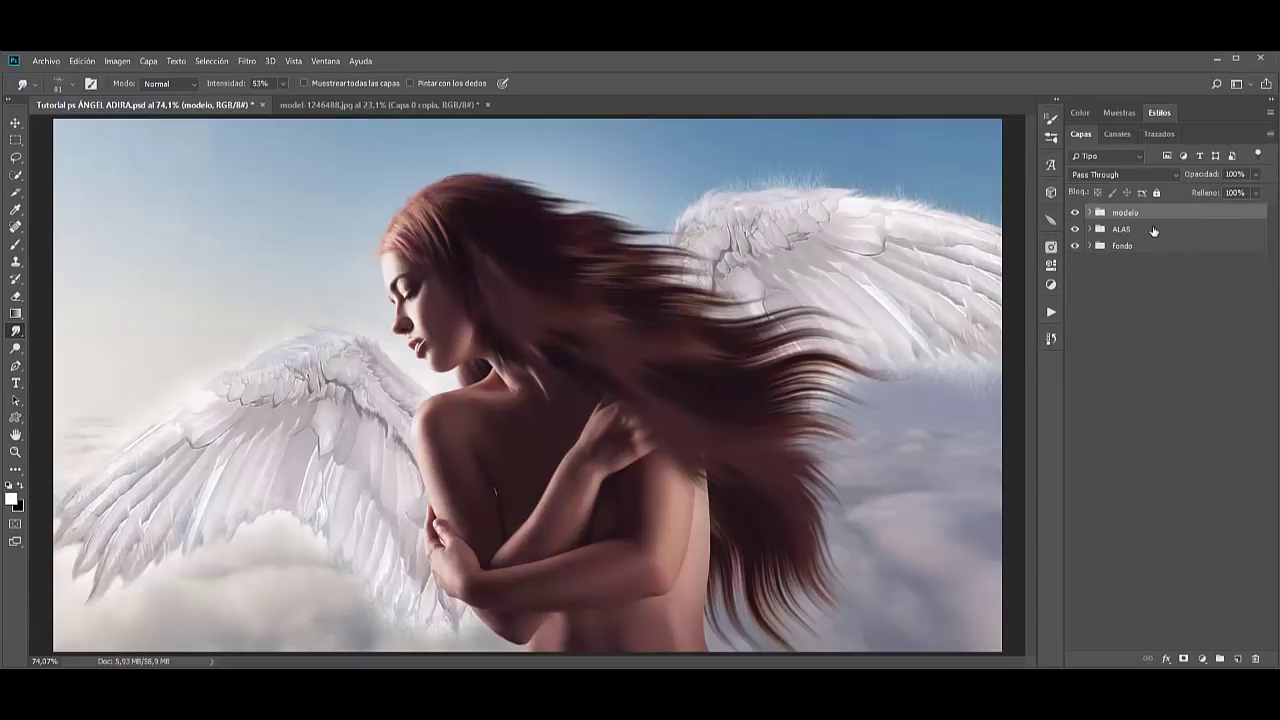
Duplicate modelo and ALAS and merge the copies into a single modelo copia layer.
shift+click(1153, 231)
key(ctrl+j)
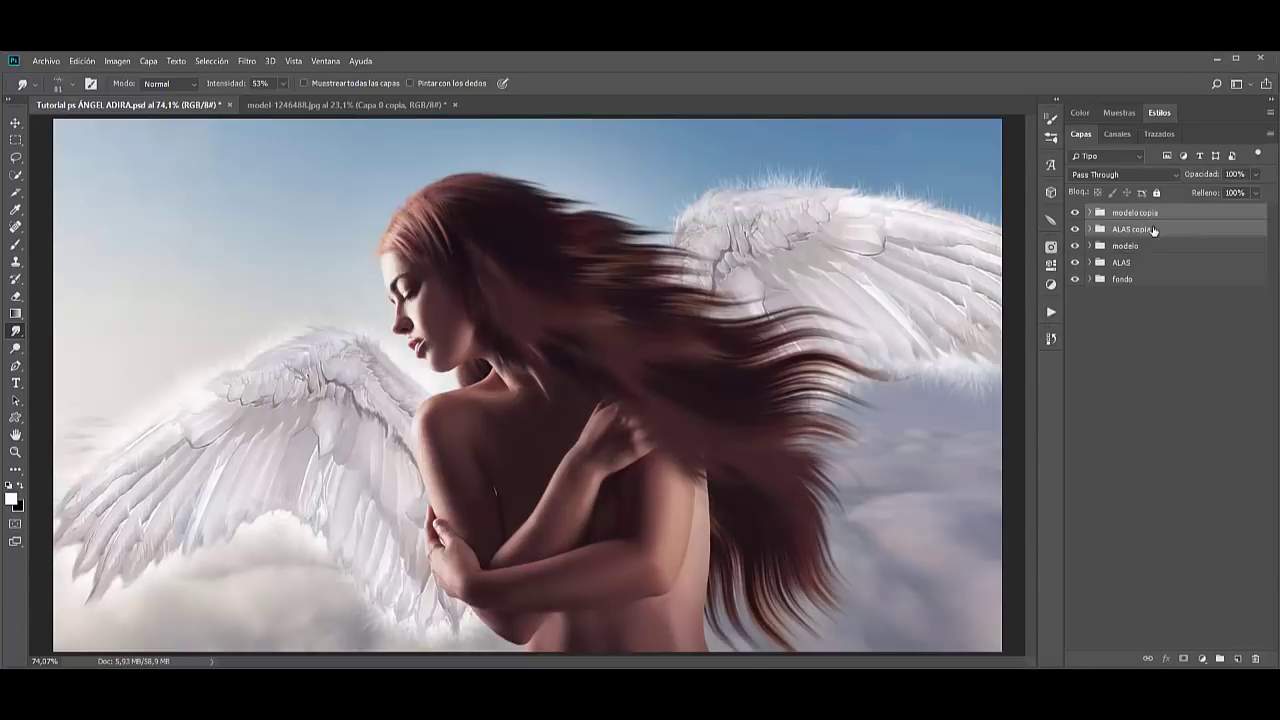
key(ctrl+e)
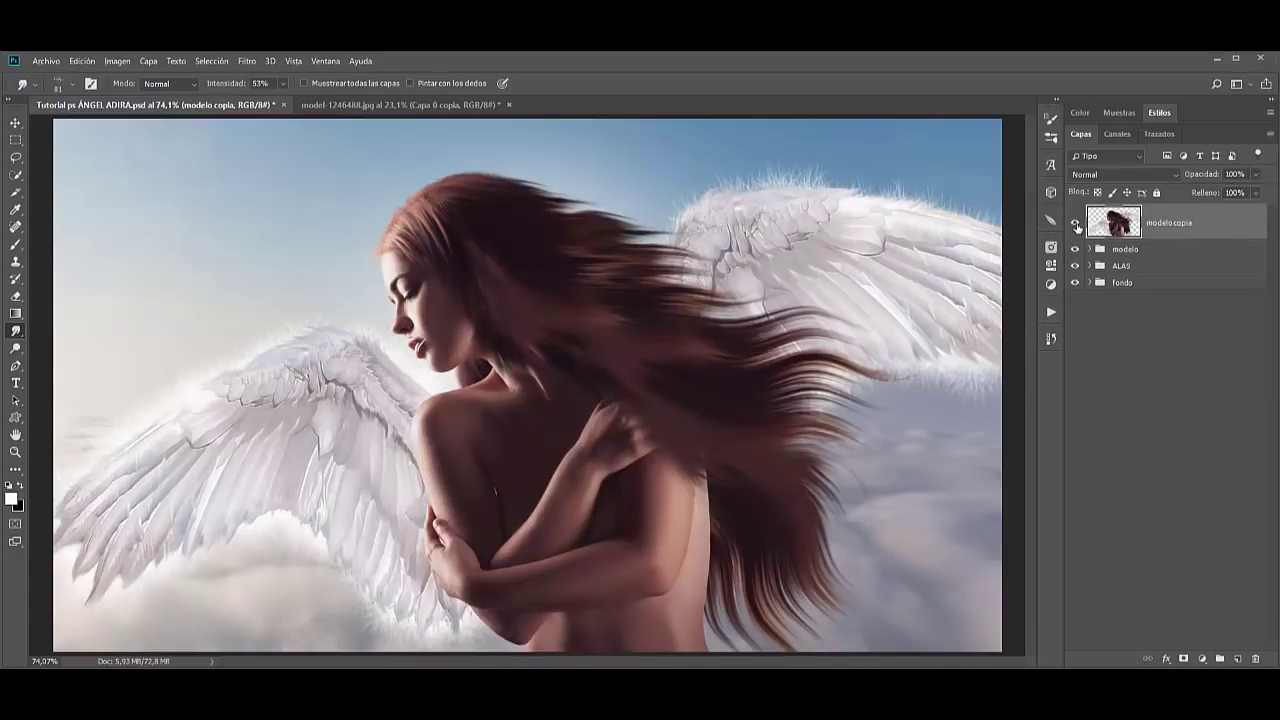
alt+click(1075, 222)
alt+click(1076, 223)
click(1137, 284)
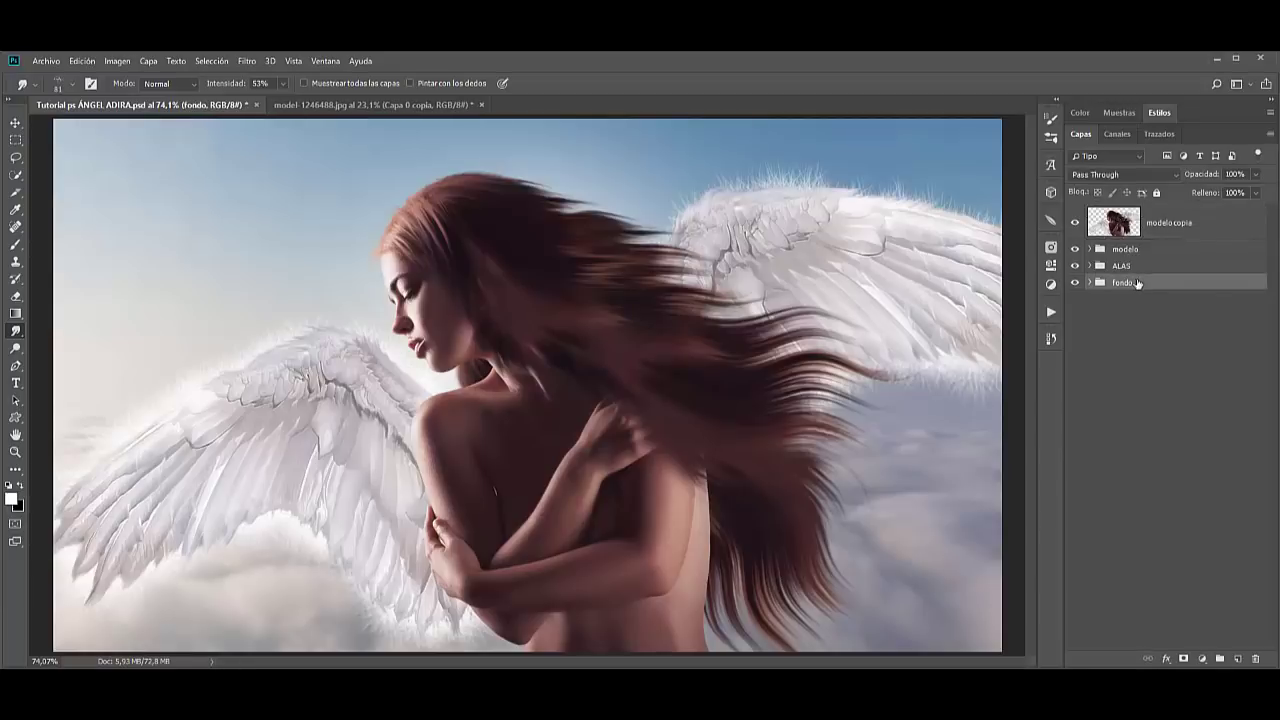
click(1237, 659)
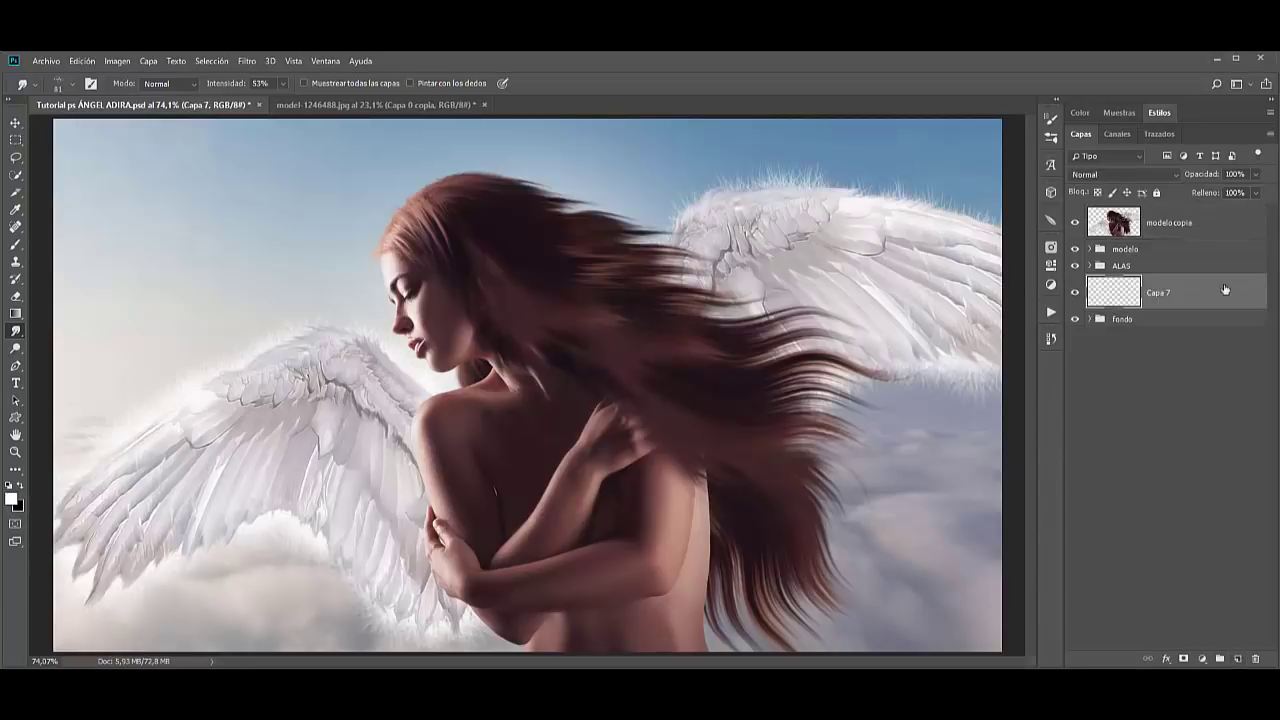
drag(1188, 227, 1200, 285)
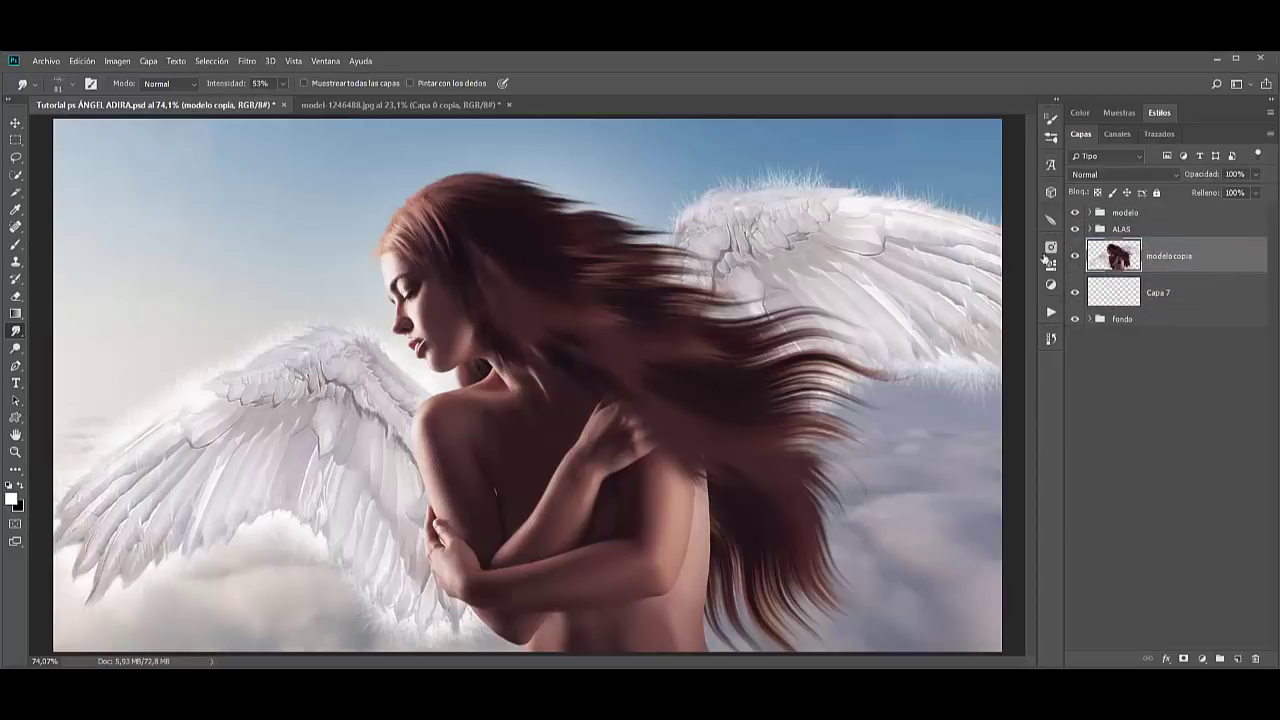
click(247, 61)
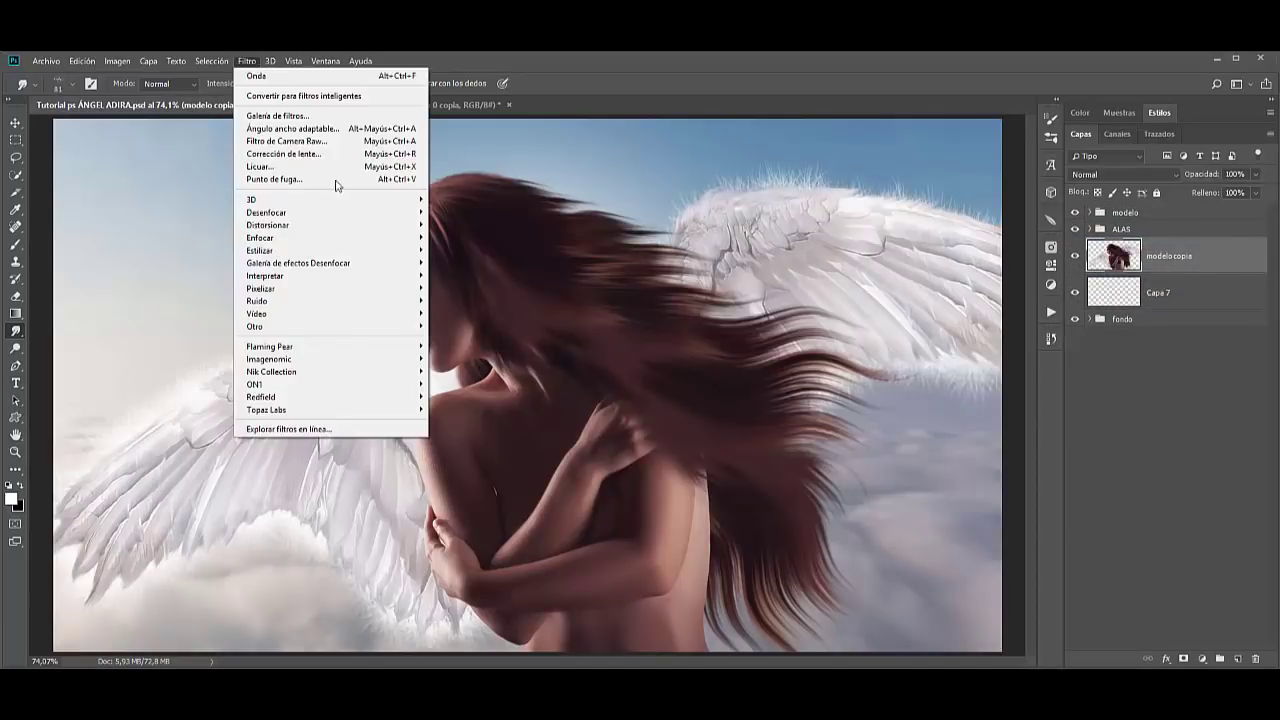
mouse_move(266, 212)
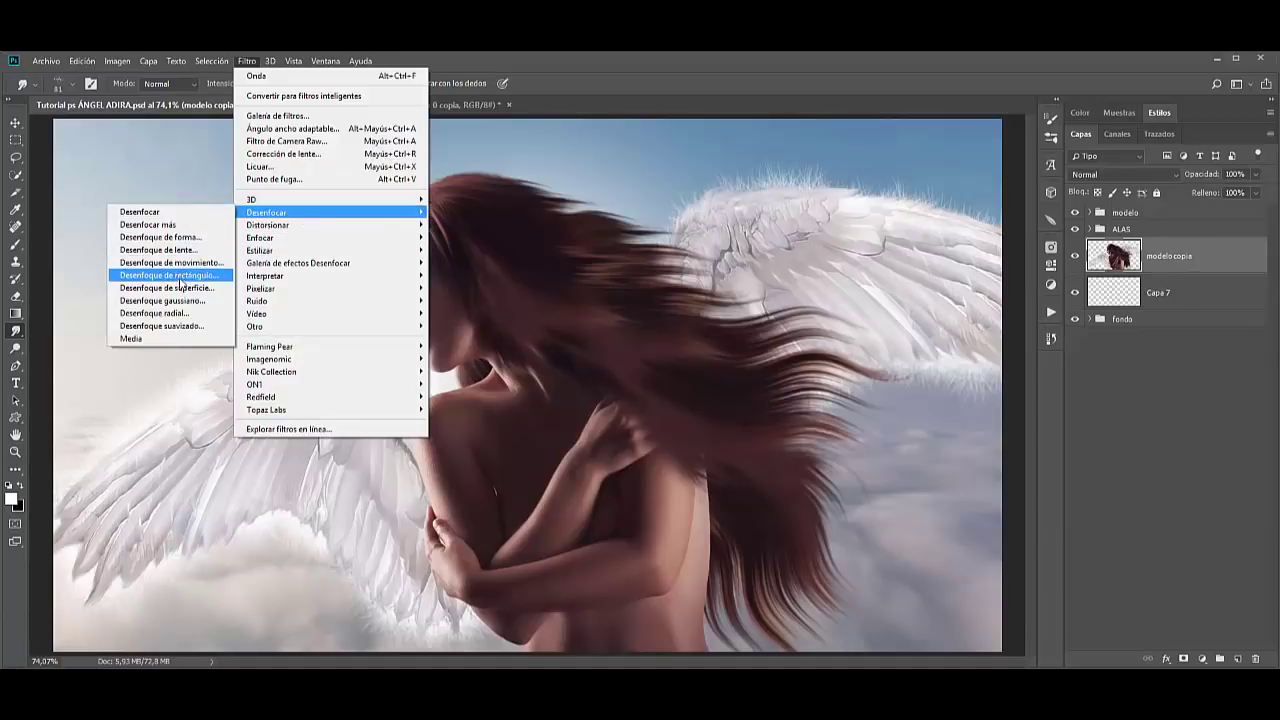
click(210, 266)
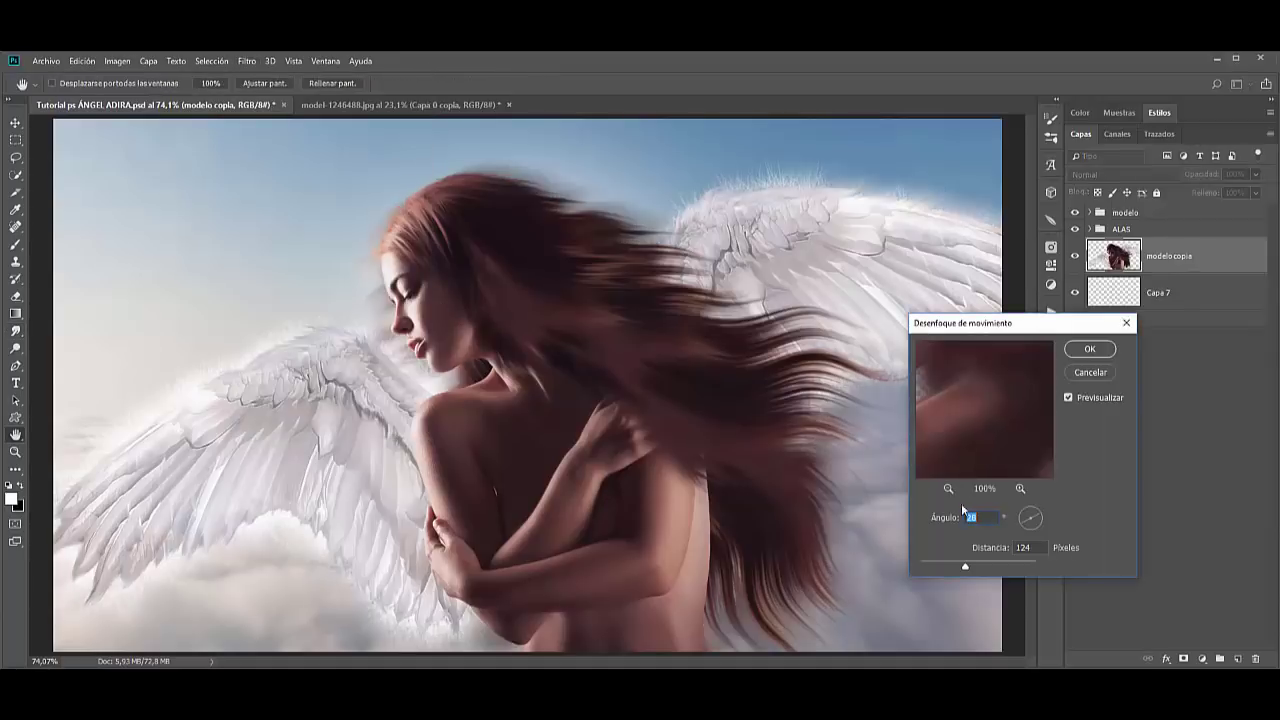
mouse_move(1022, 392)
mouse_down()
mouse_move(951, 451)
mouse_move(997, 414)
mouse_move(970, 440)
mouse_up()
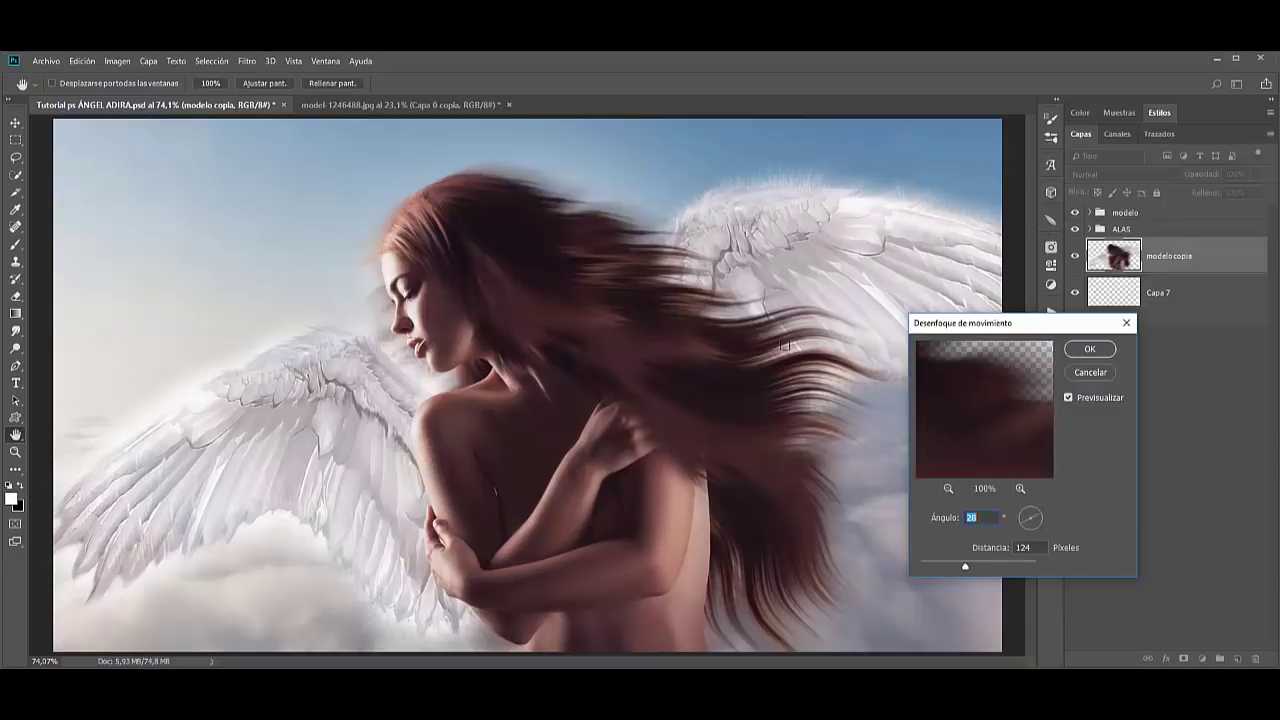
click(1040, 515)
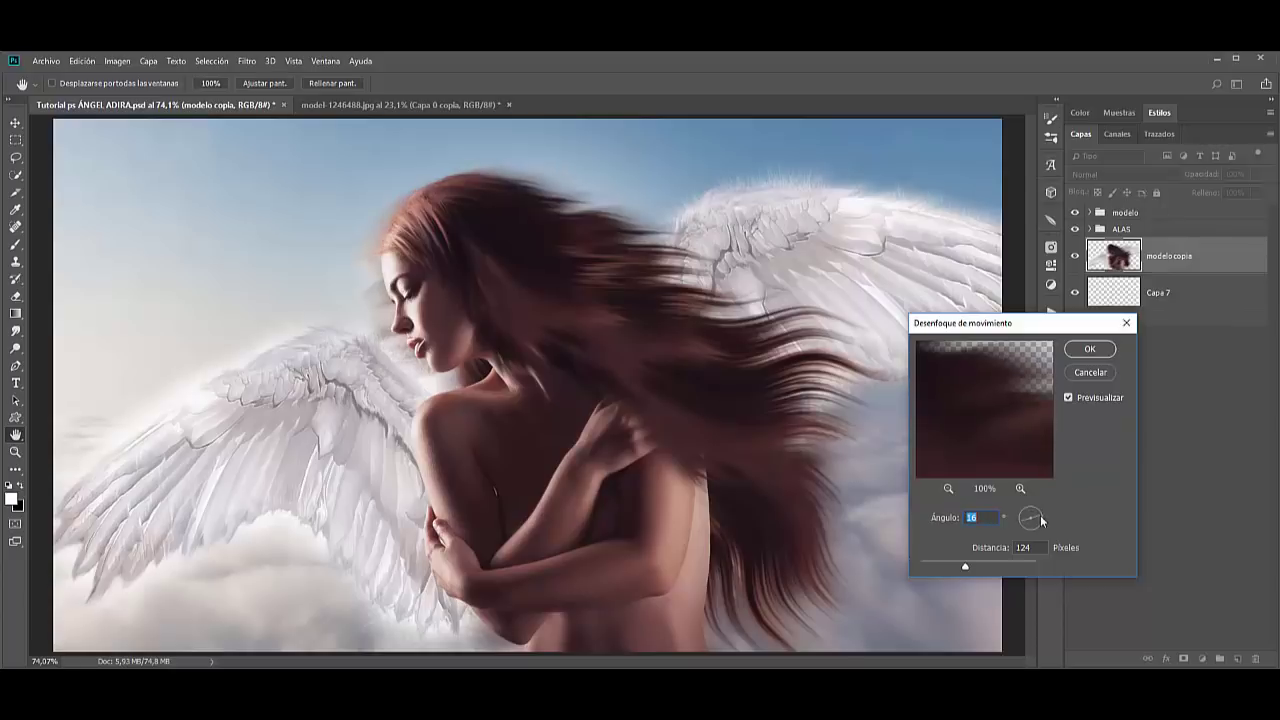
click(1040, 513)
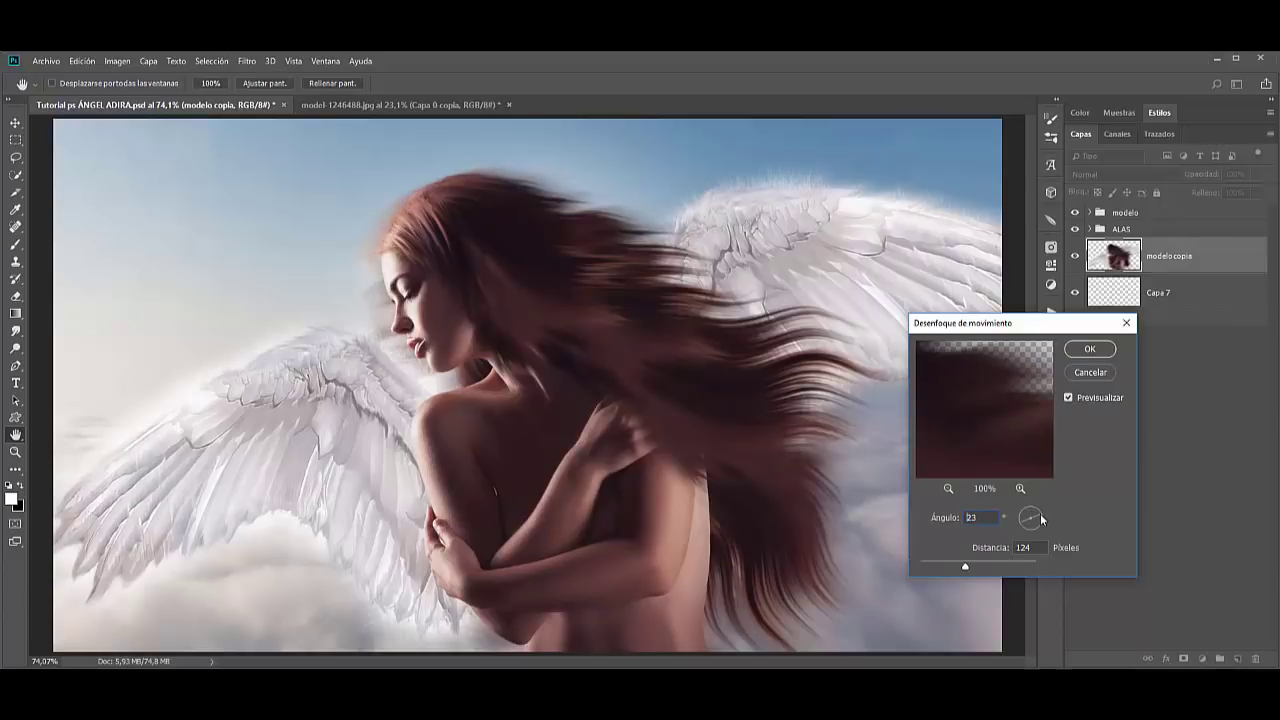
click(1096, 349)
key(r)
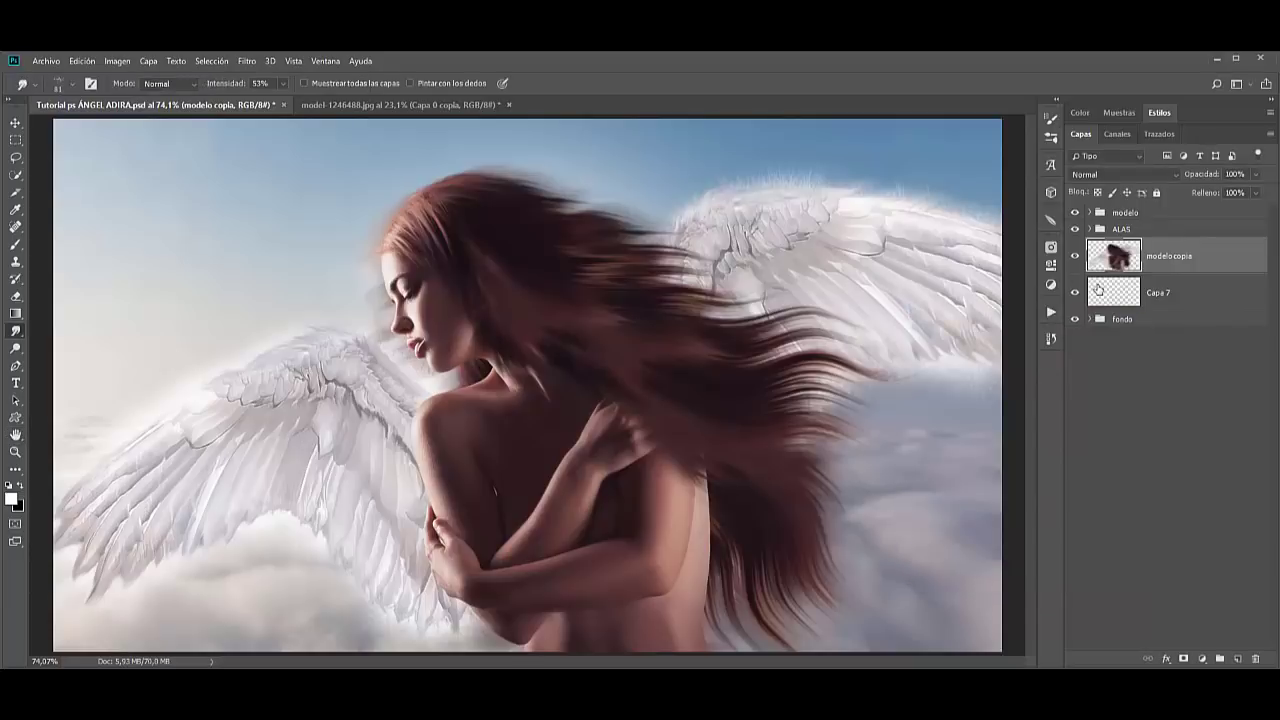
key(ctrl+minus)
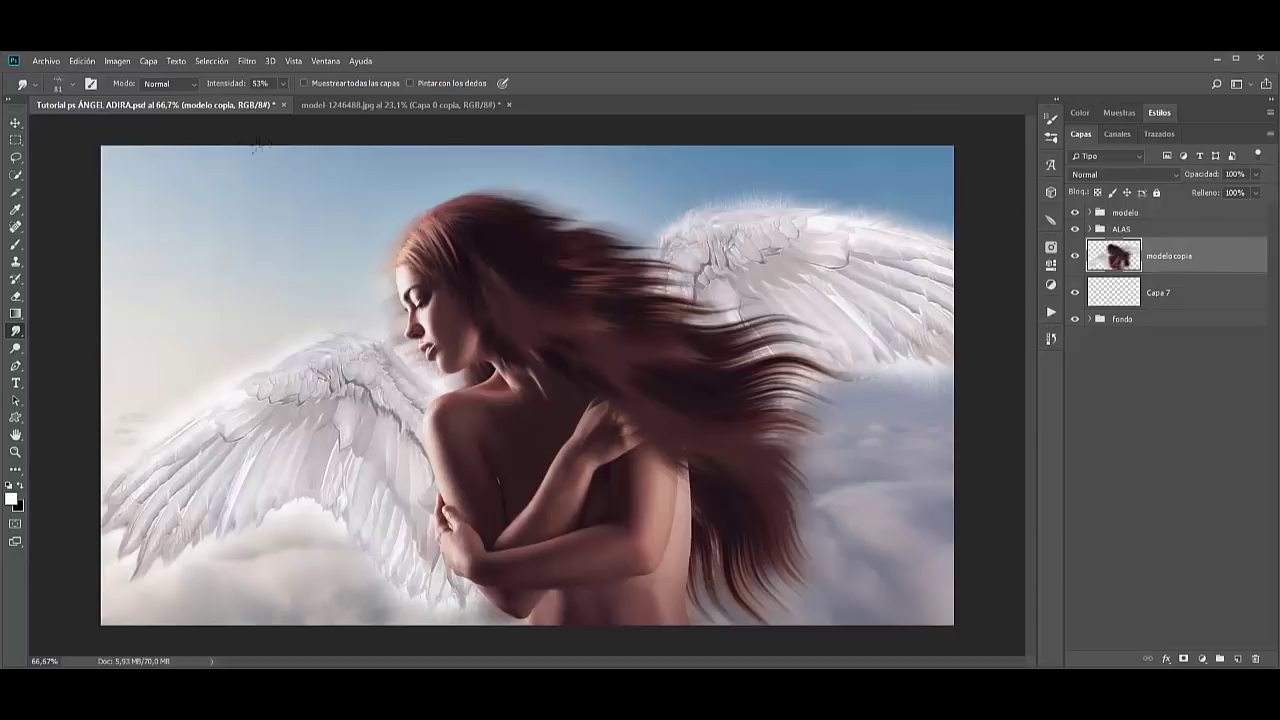
click(13, 124)
mouse_move(480, 308)
mouse_down()
mouse_move(502, 316)
mouse_move(490, 310)
mouse_up()
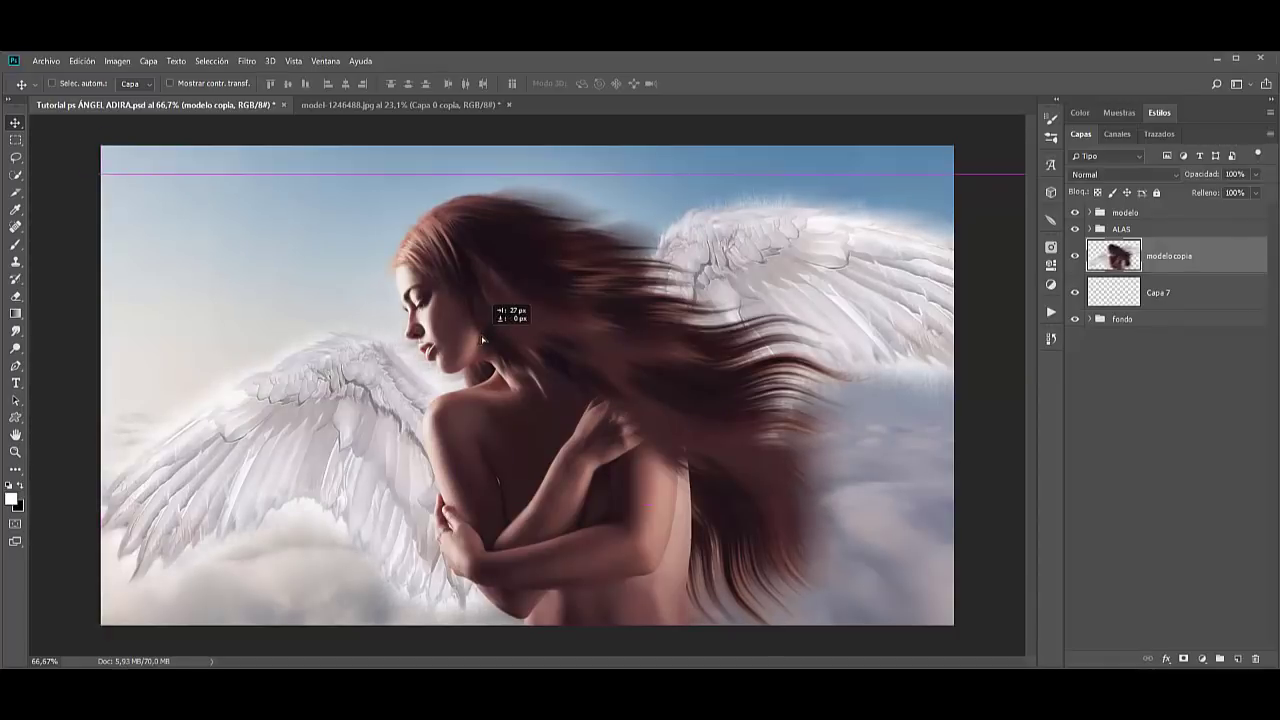
drag(1212, 175, 1198, 176)
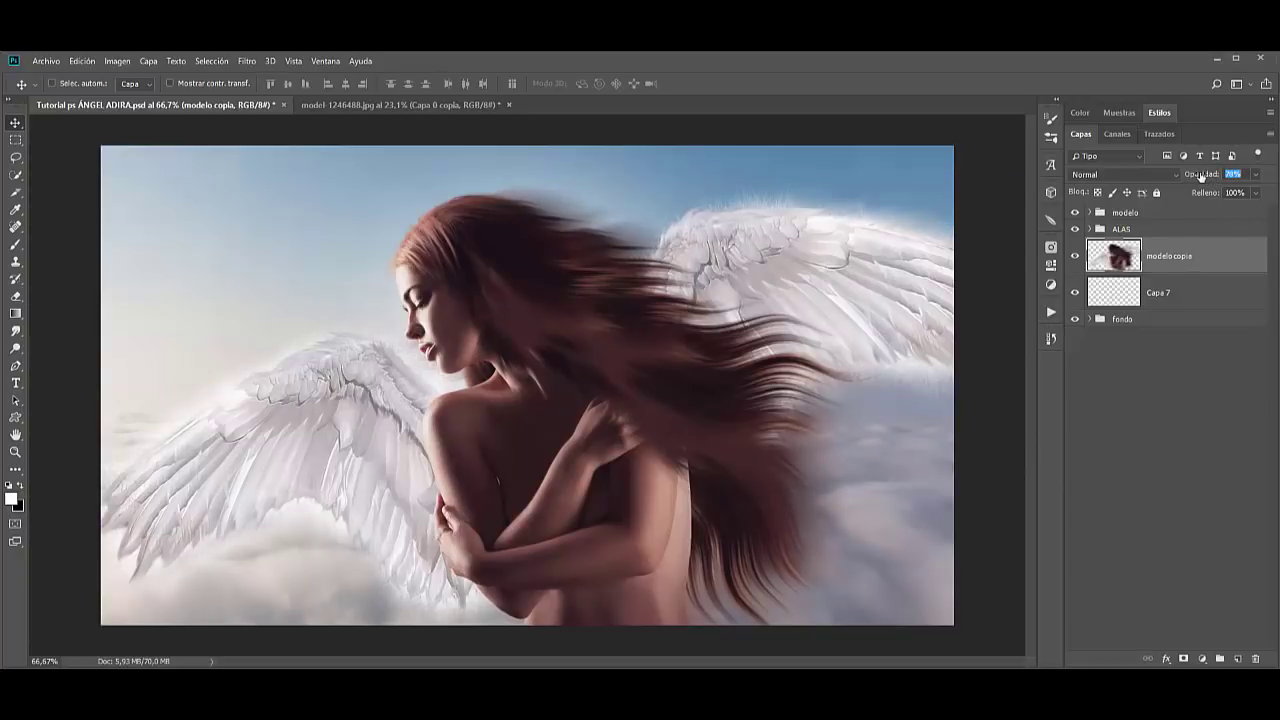
key(Return)
click(1049, 339)
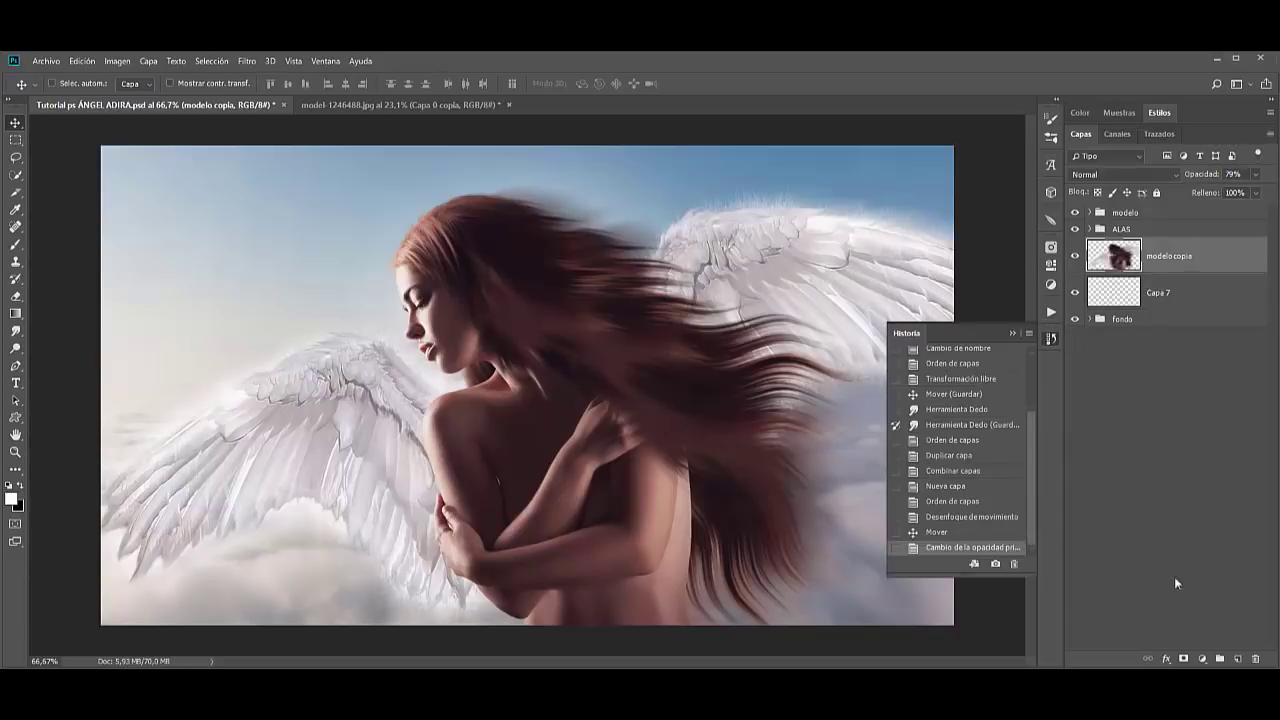
click(988, 517)
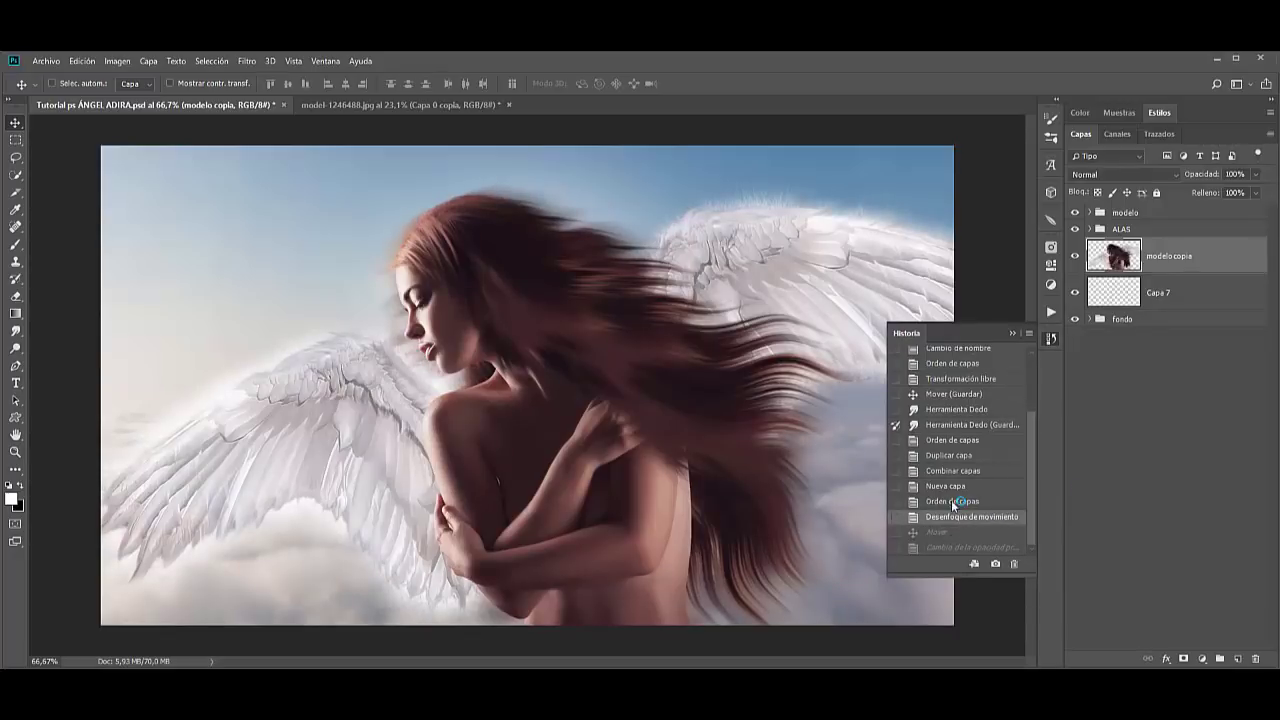
click(951, 501)
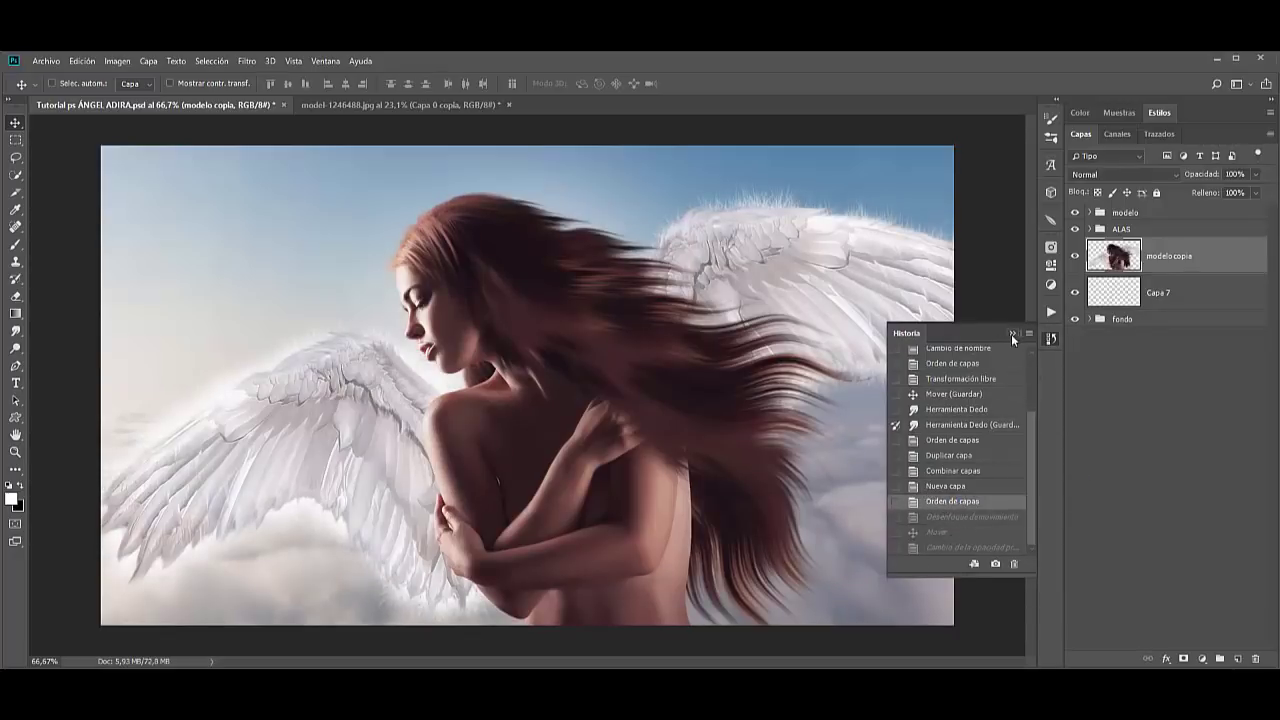
click(1012, 333)
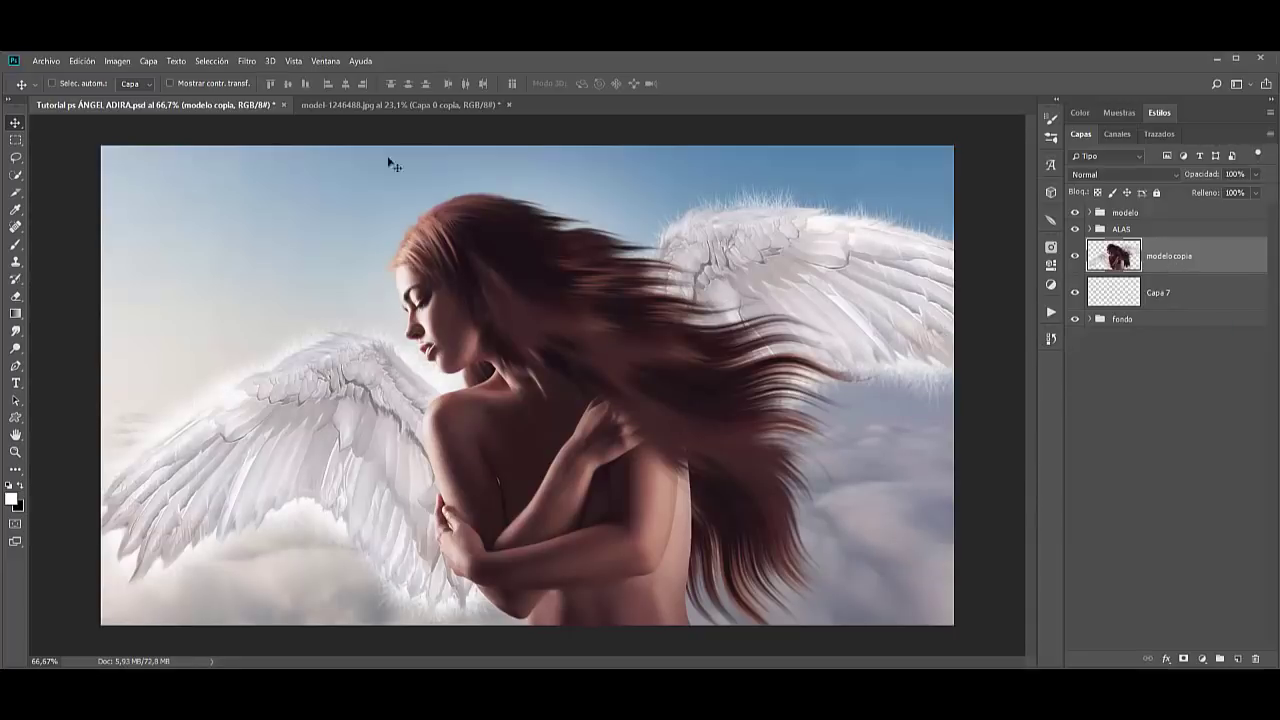
Apply an 8° Motion Blur to the model copy and shift it about 35 px right.
key(ctrl+minus)
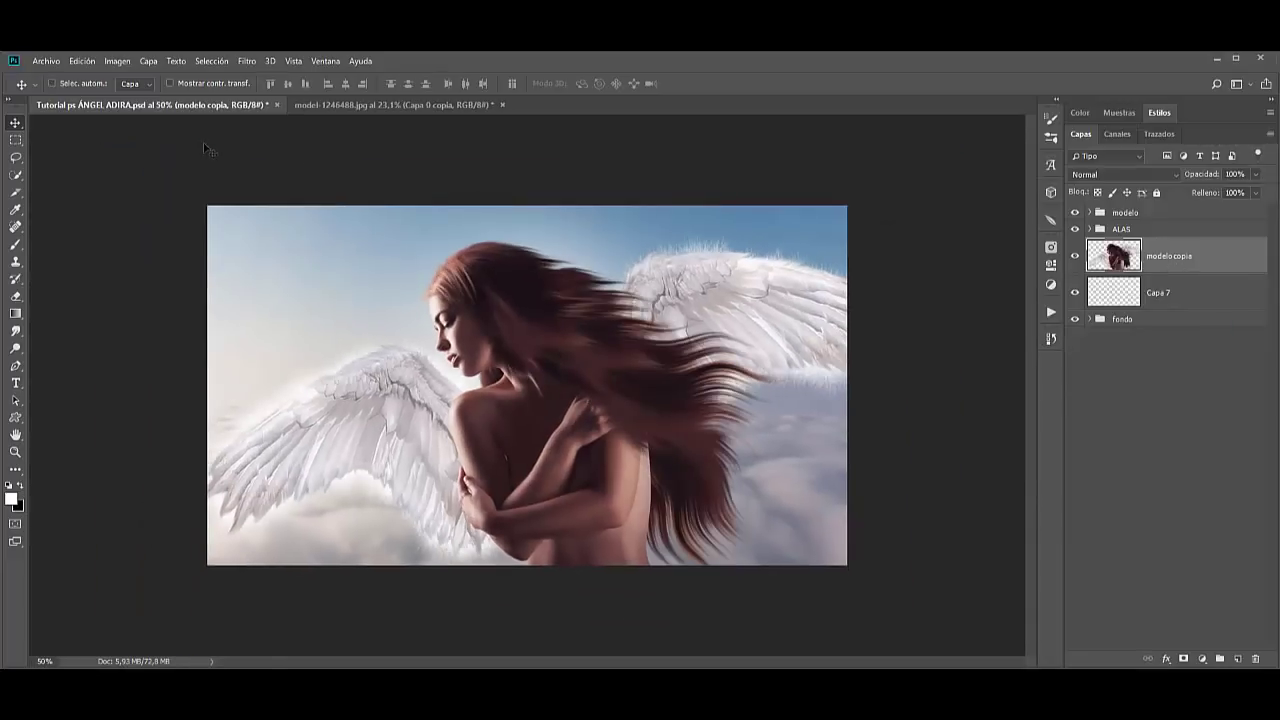
click(246, 61)
mouse_move(266, 212)
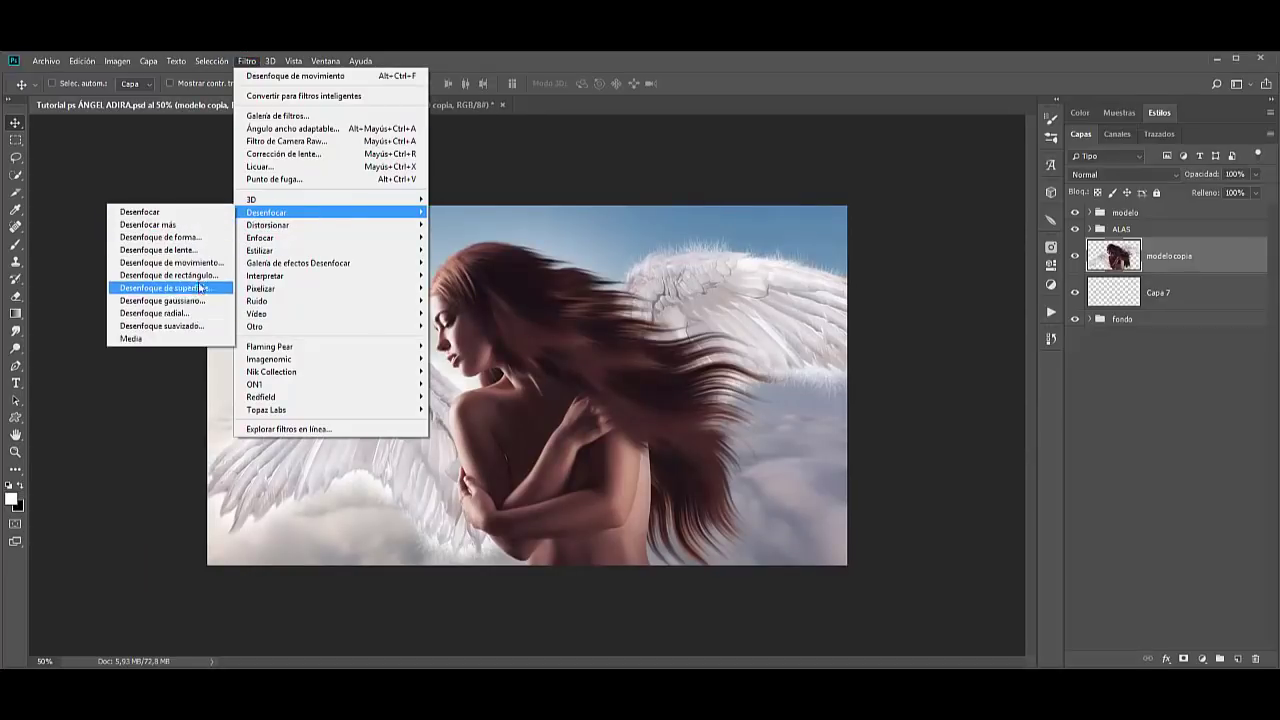
click(198, 263)
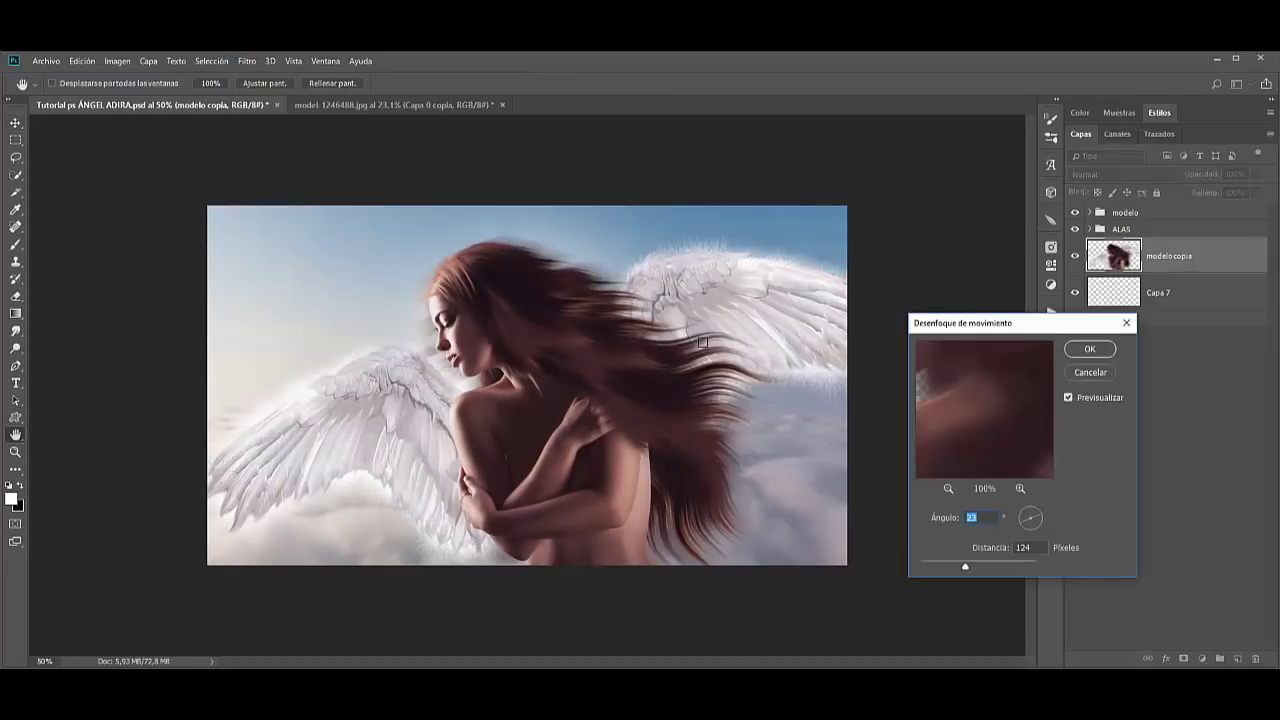
text(8)
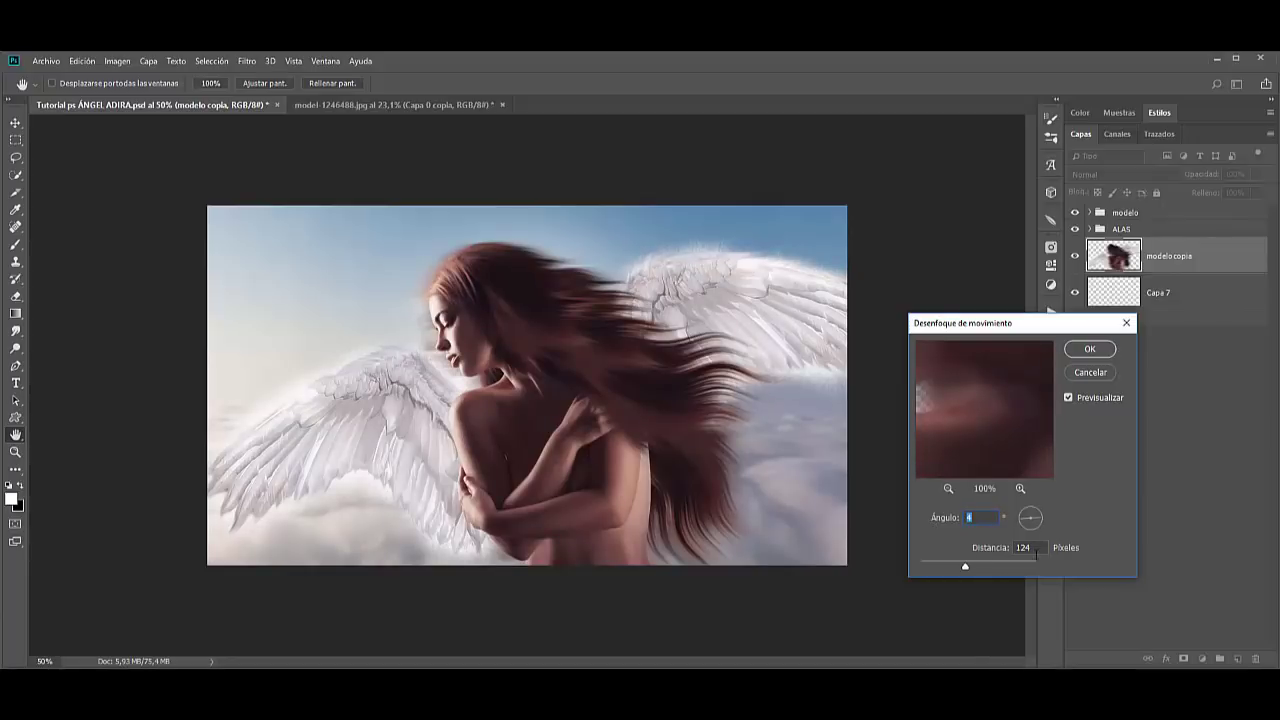
click(1090, 348)
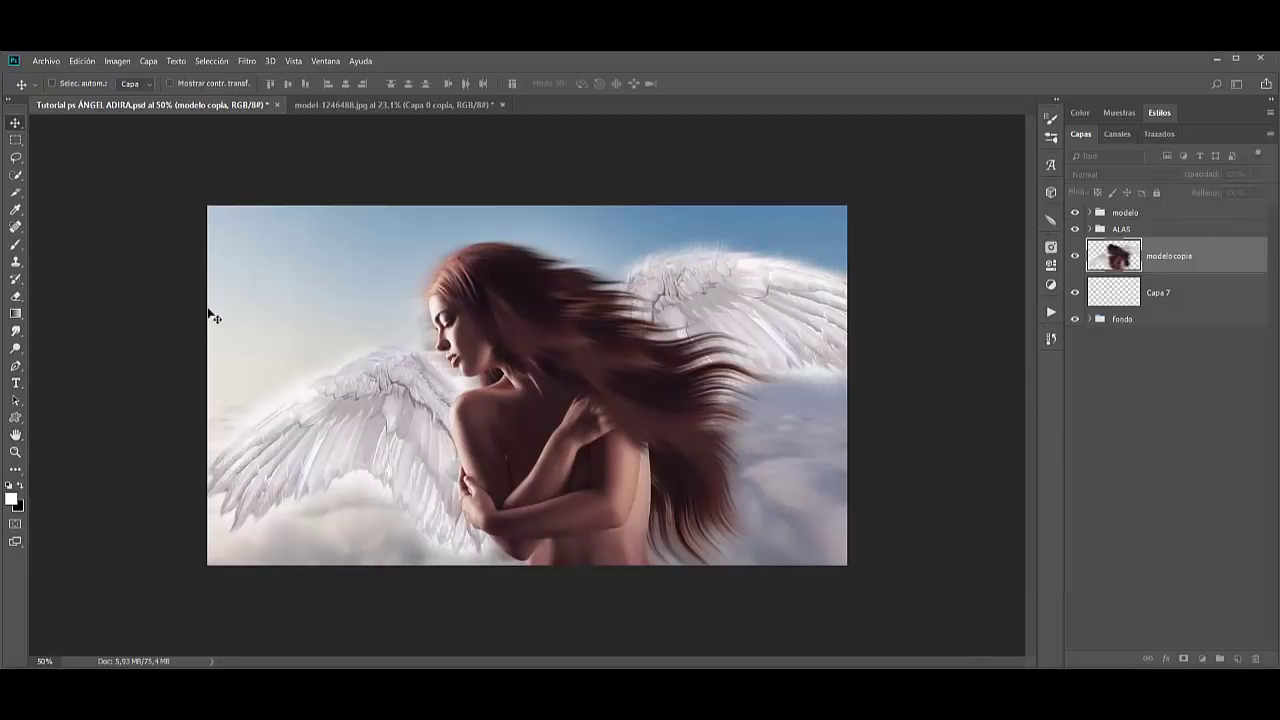
drag(576, 347, 598, 350)
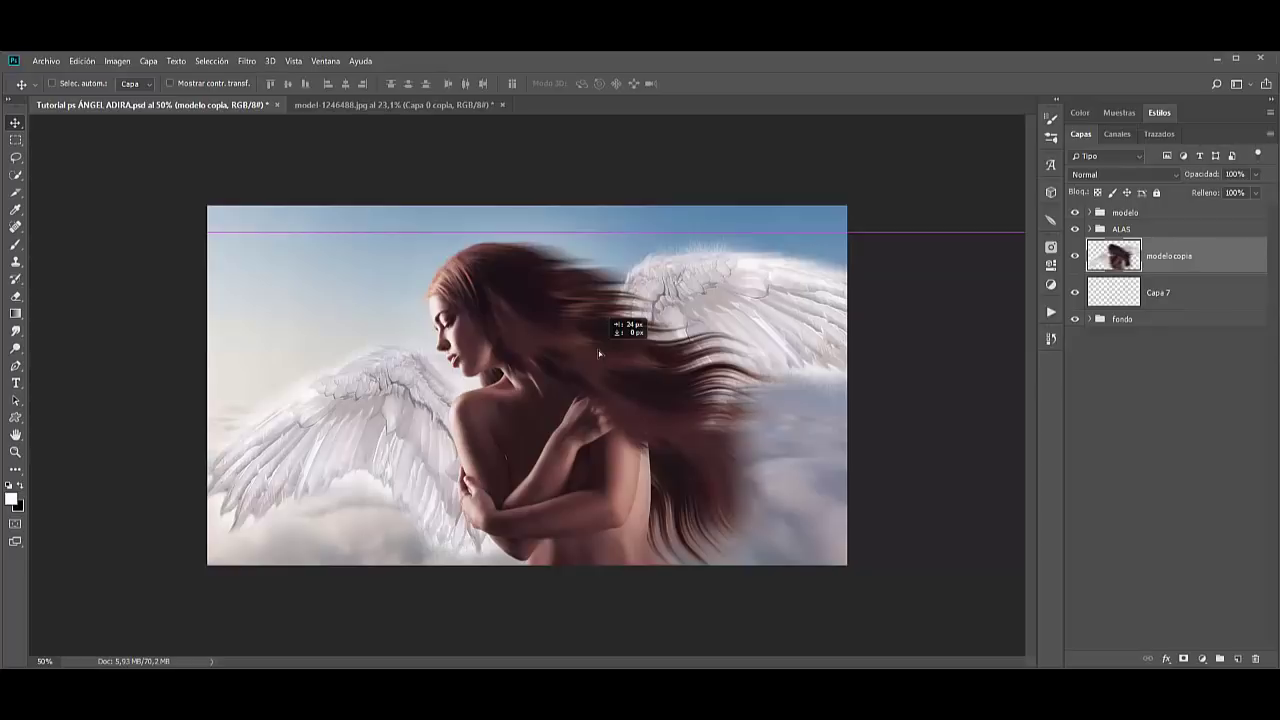
drag(598, 350, 598, 350)
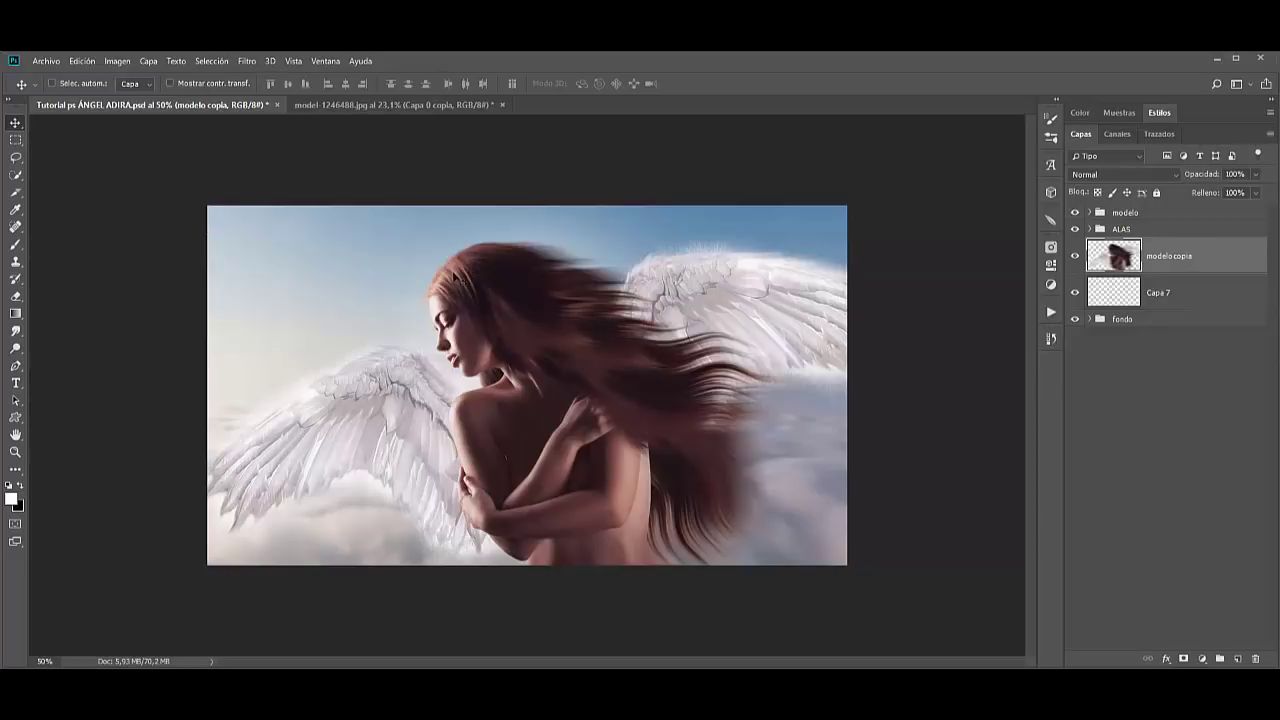
Rename the blurred layer 'desenfoque moviento' and set its opacity to 84%.
double_click(1190, 256)
text(desenfoque movimiento)
key(Return)
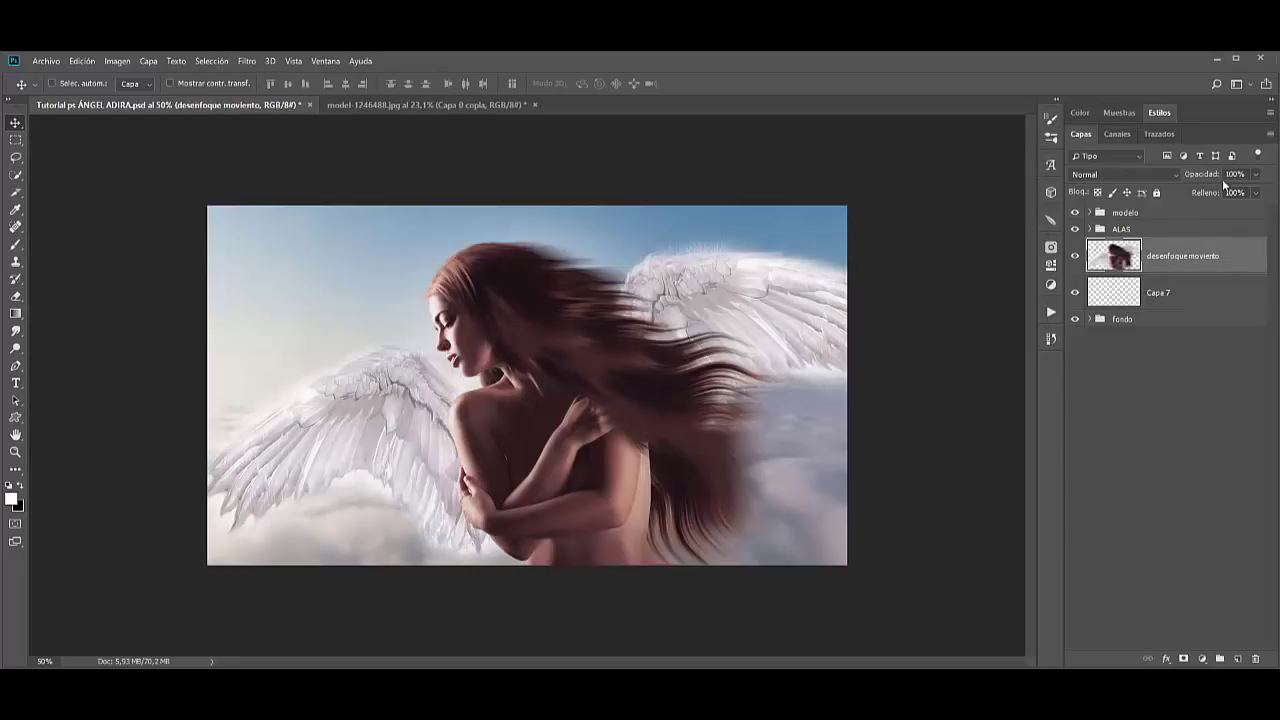
drag(1213, 177, 1205, 177)
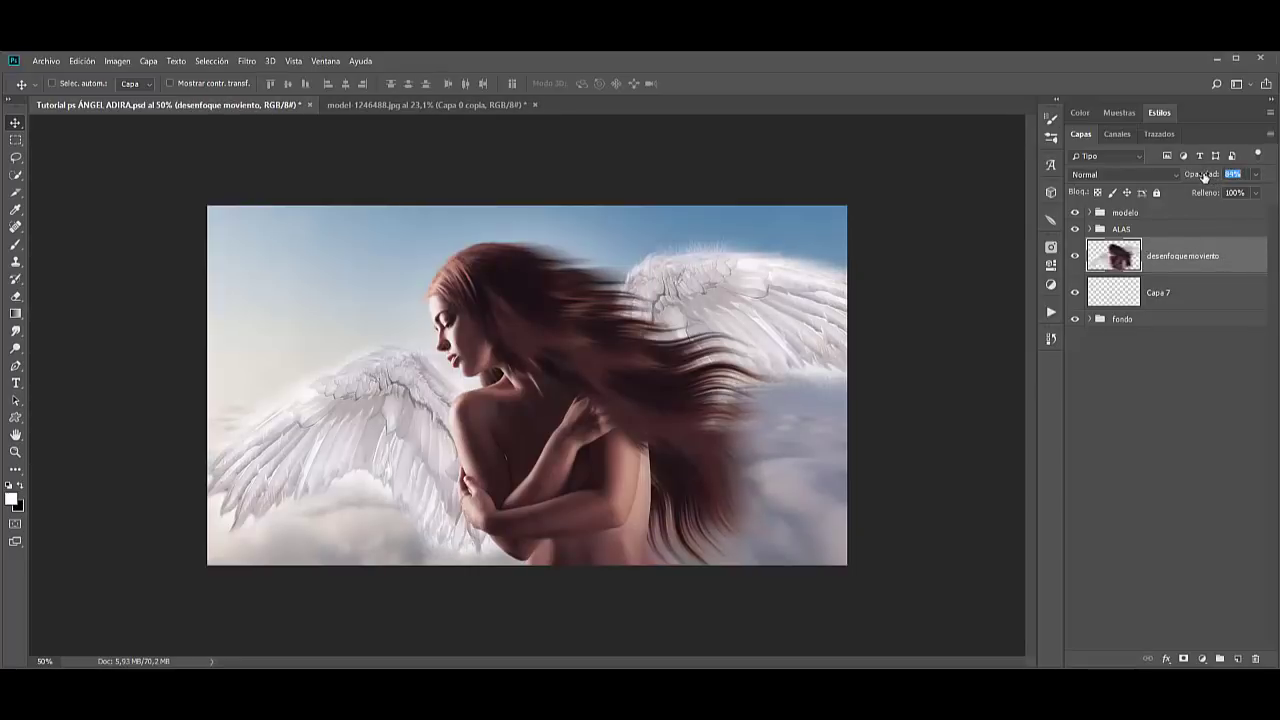
key(Return)
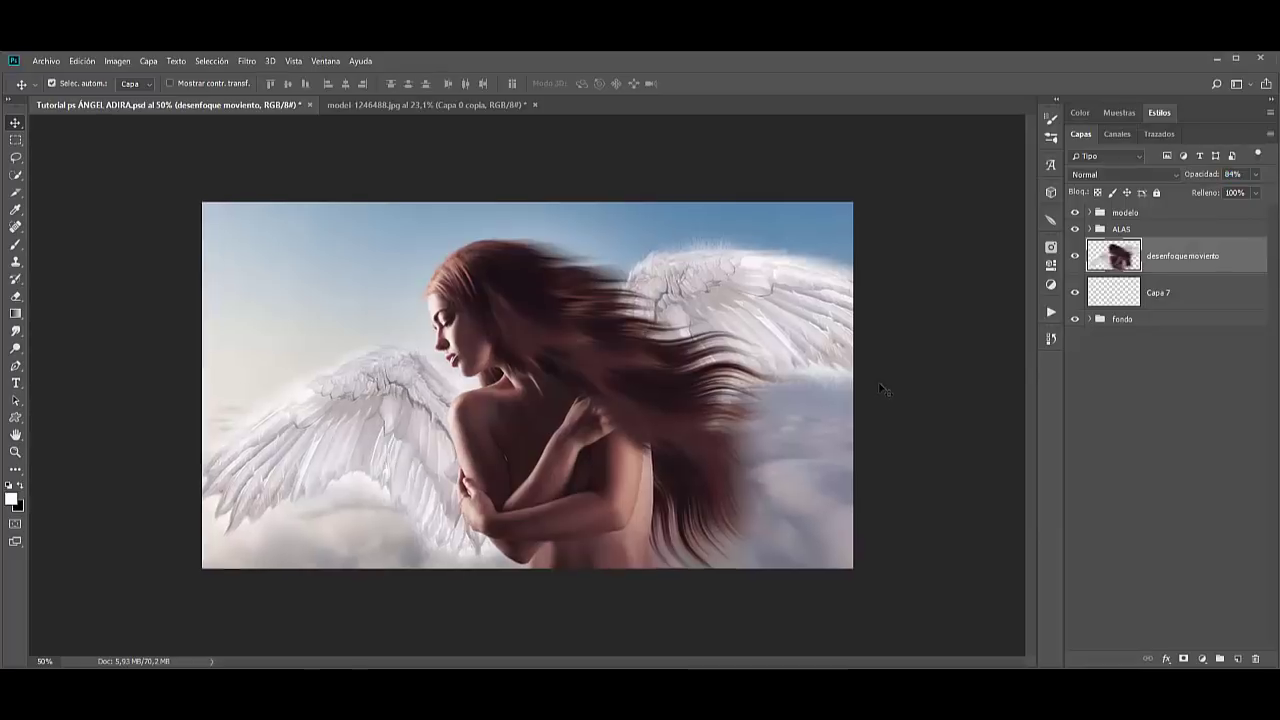
scroll(880, 388, up, 2)
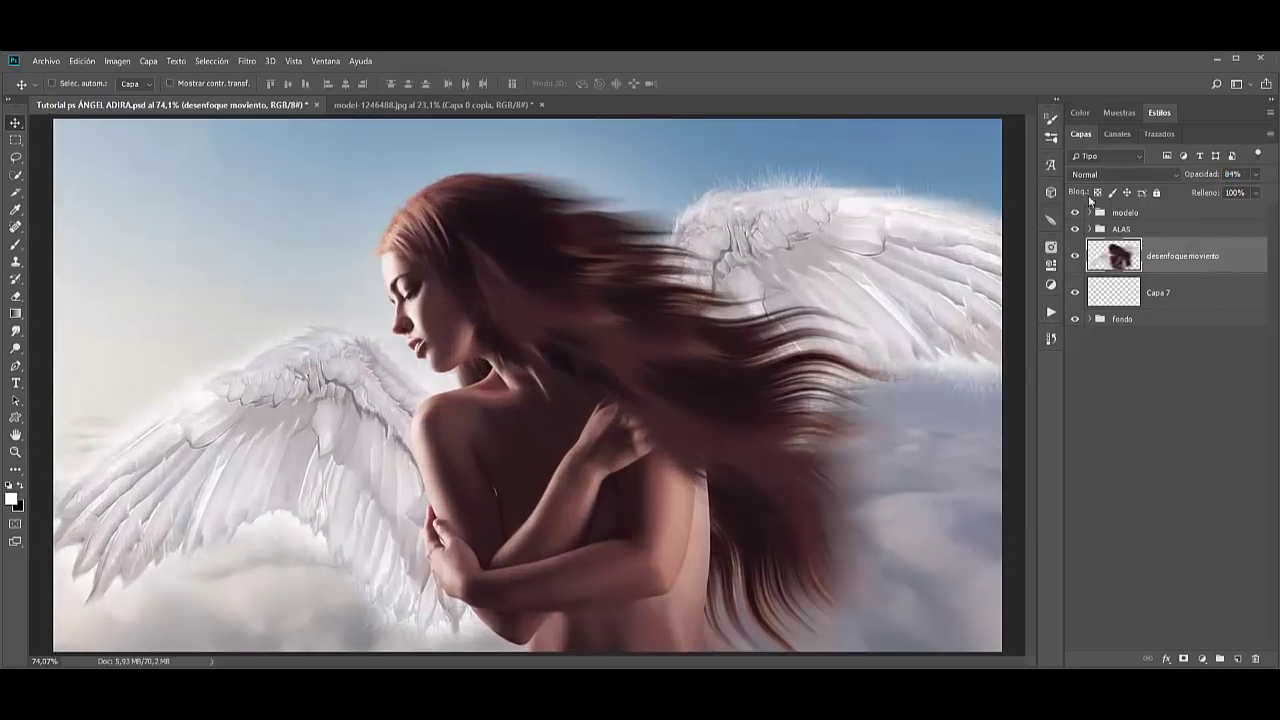
click(1158, 214)
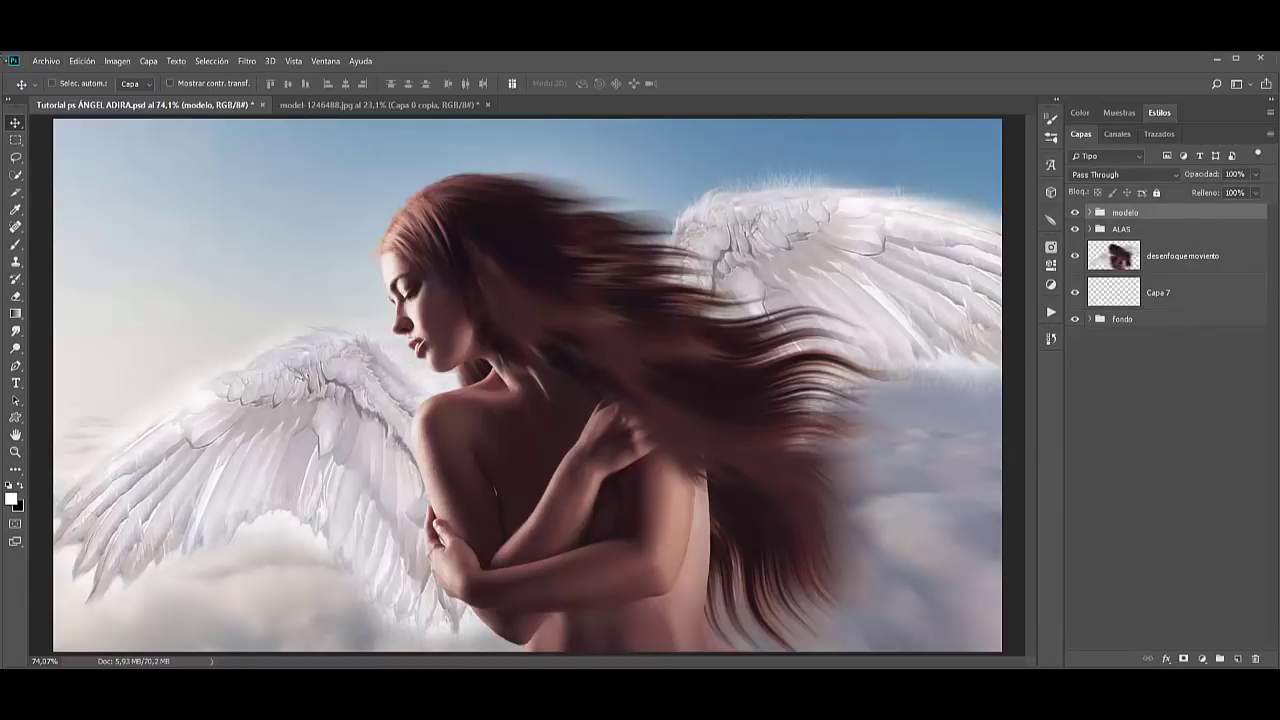
Place textura.jpg as an embedded image into the composite.
click(36, 61)
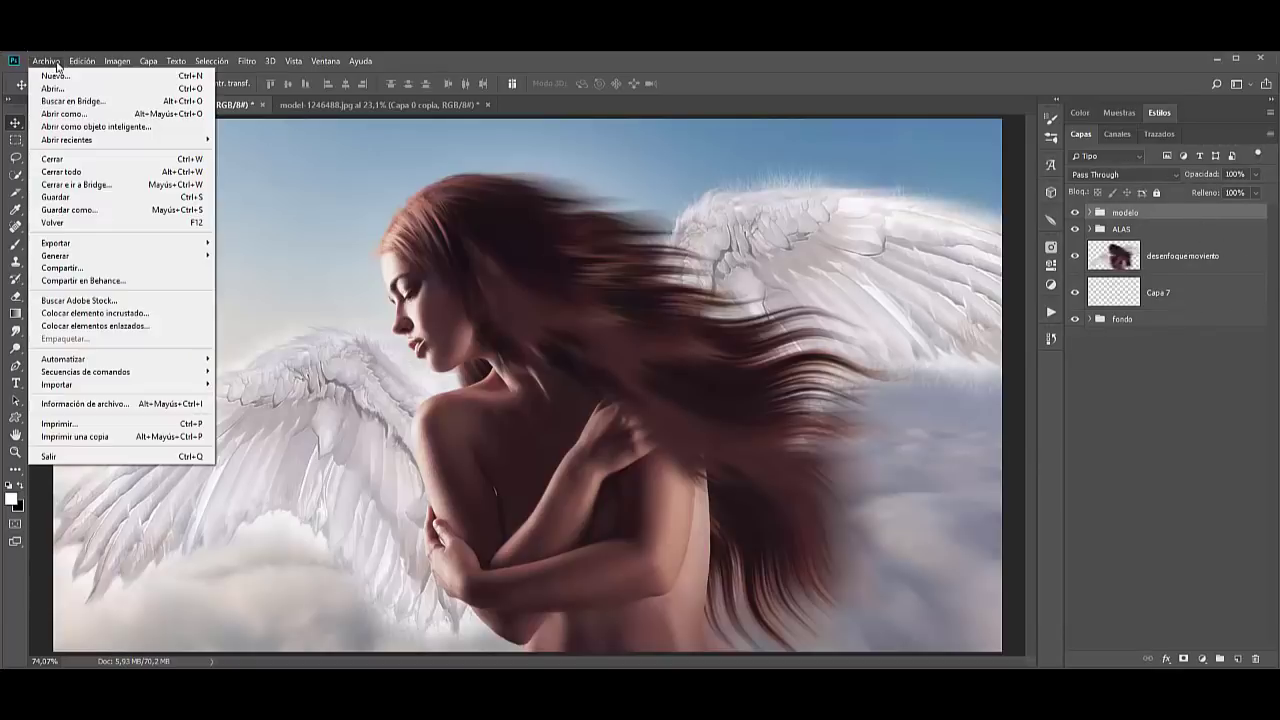
click(70, 314)
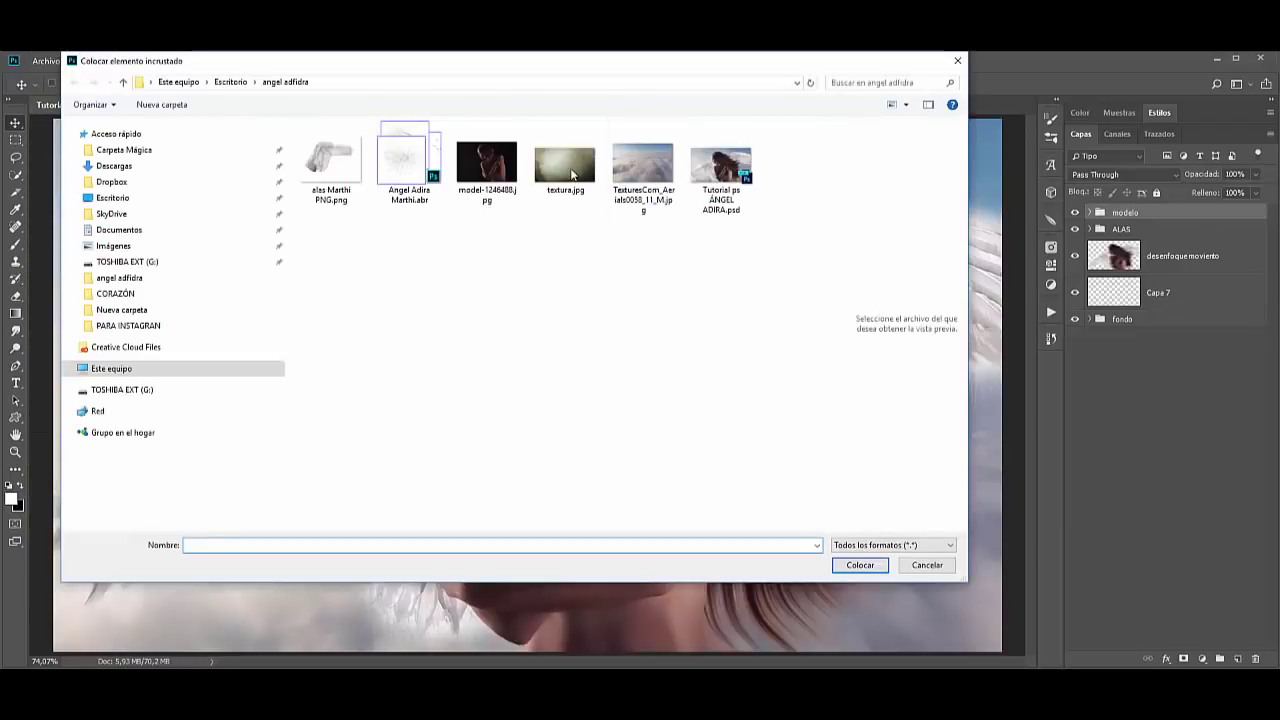
click(575, 182)
click(858, 564)
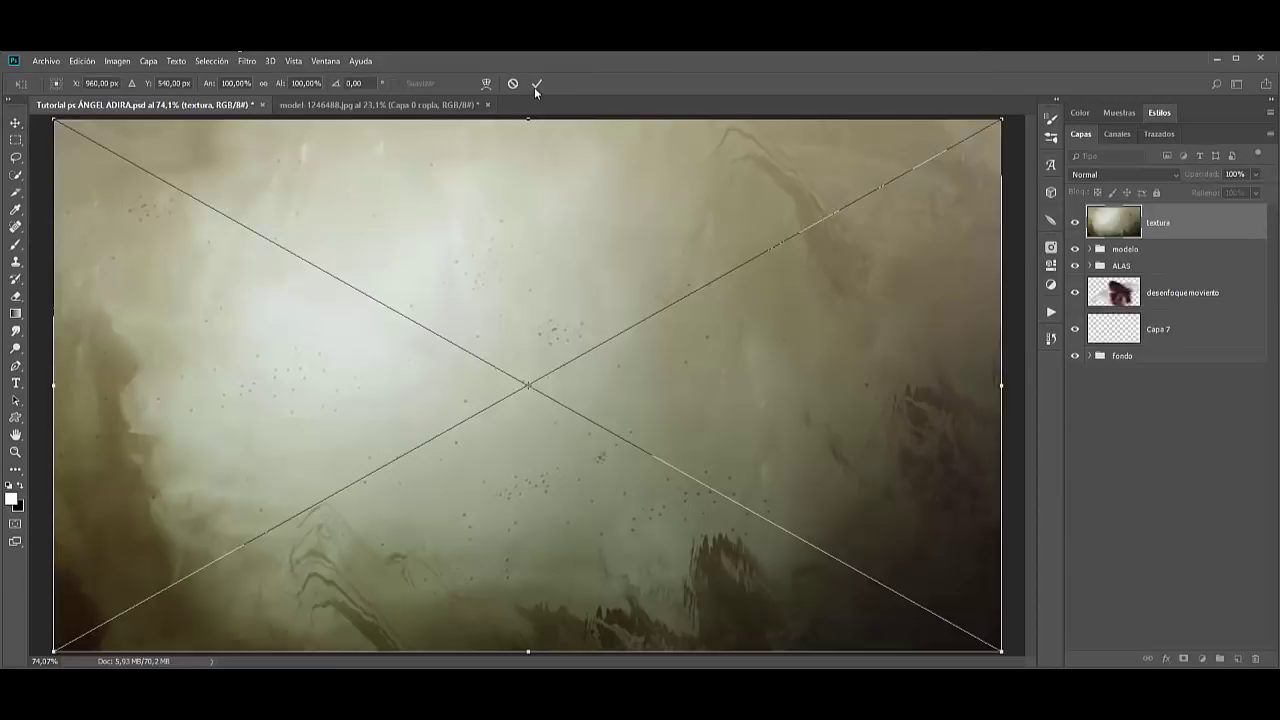
click(536, 83)
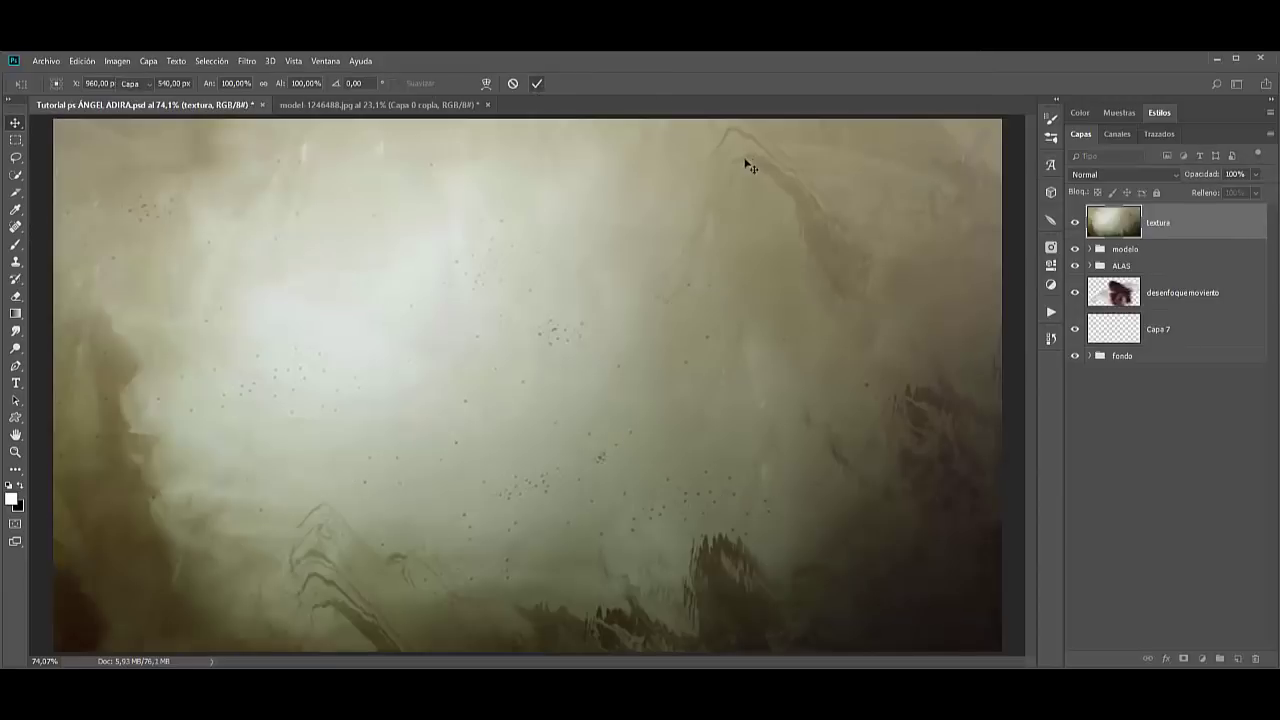
Set textura to Multiplicar blend mode and add an empty layer above it.
click(1141, 175)
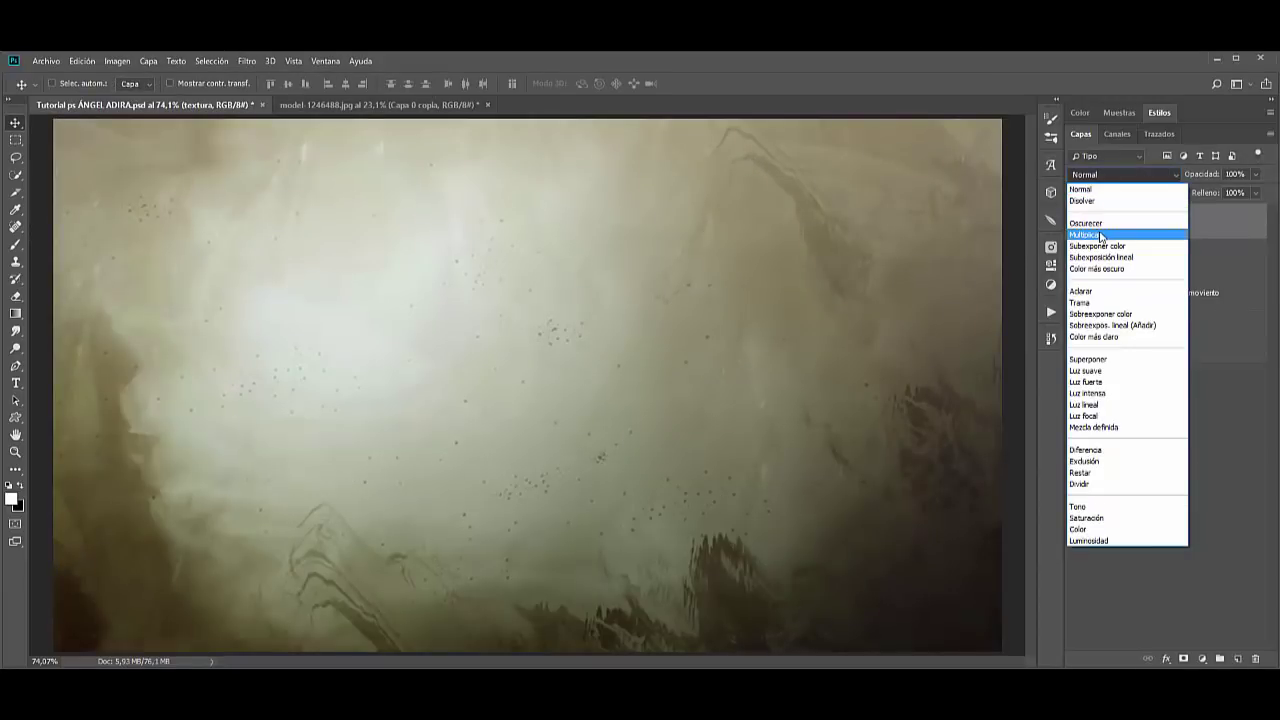
click(1085, 234)
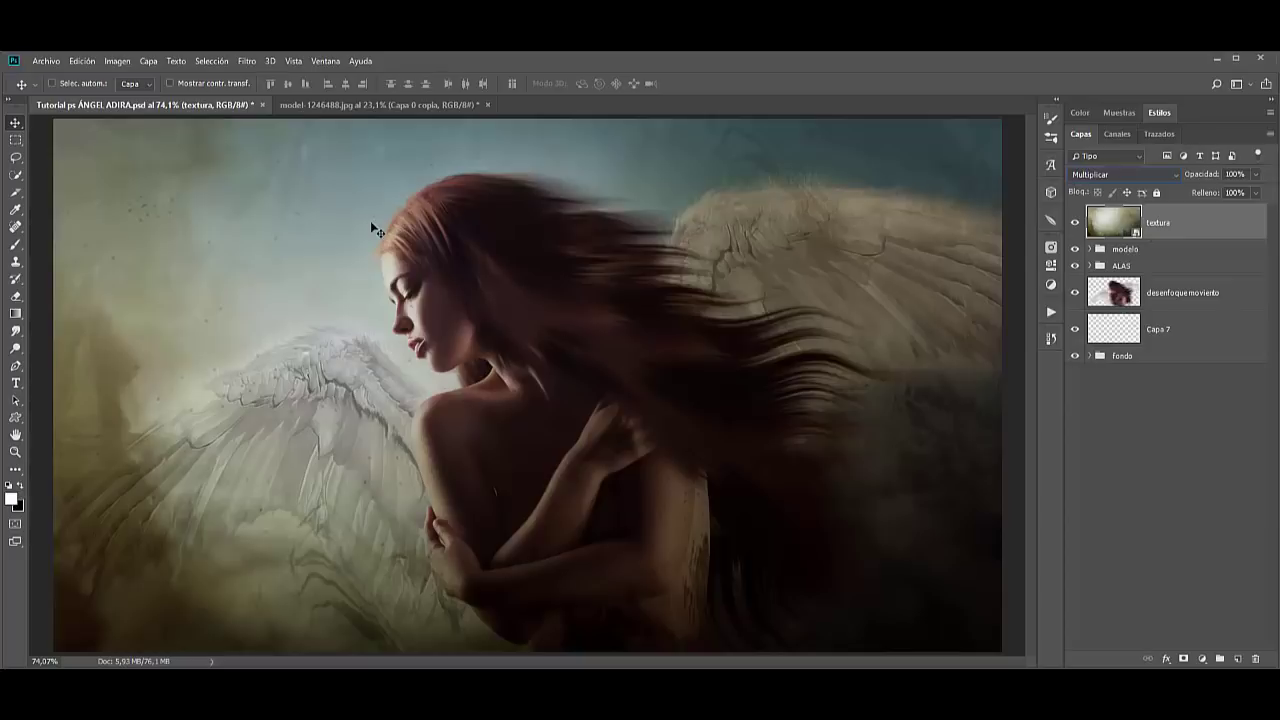
click(1238, 659)
Fill Capa 8 with 50% gray, sample that gray with the Brush, and blend it in Superponer.
click(84, 62)
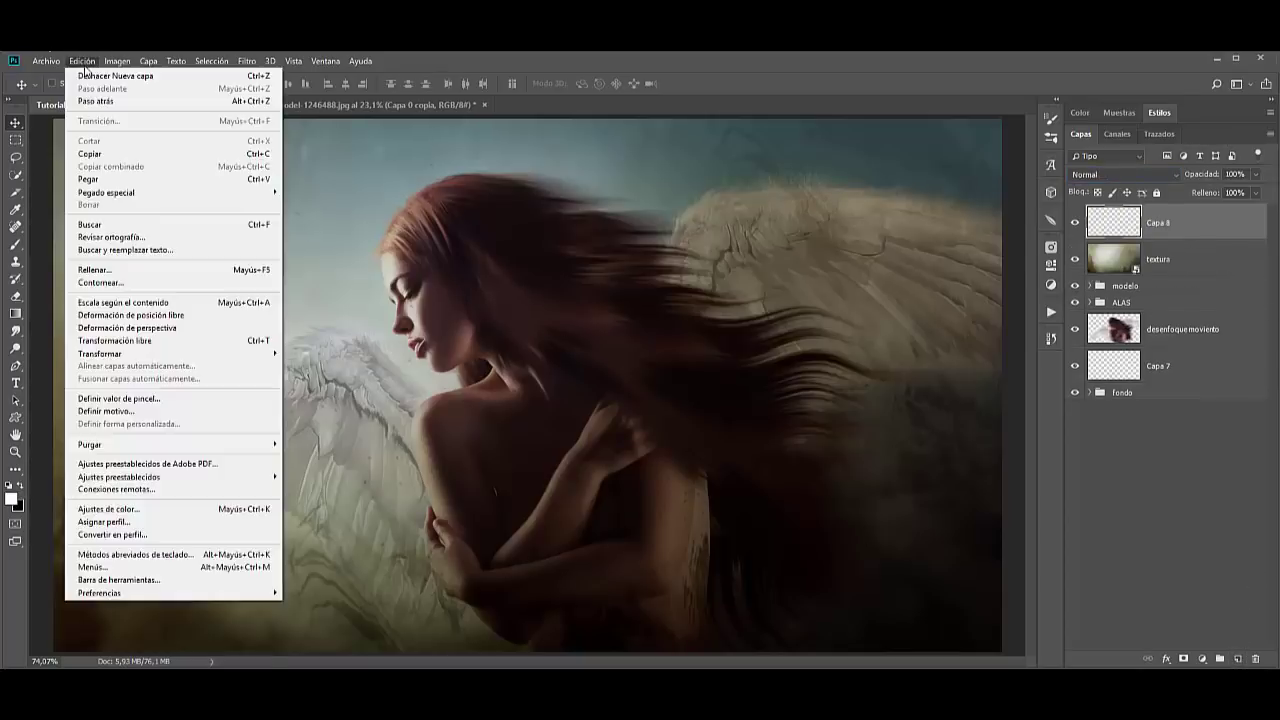
click(98, 278)
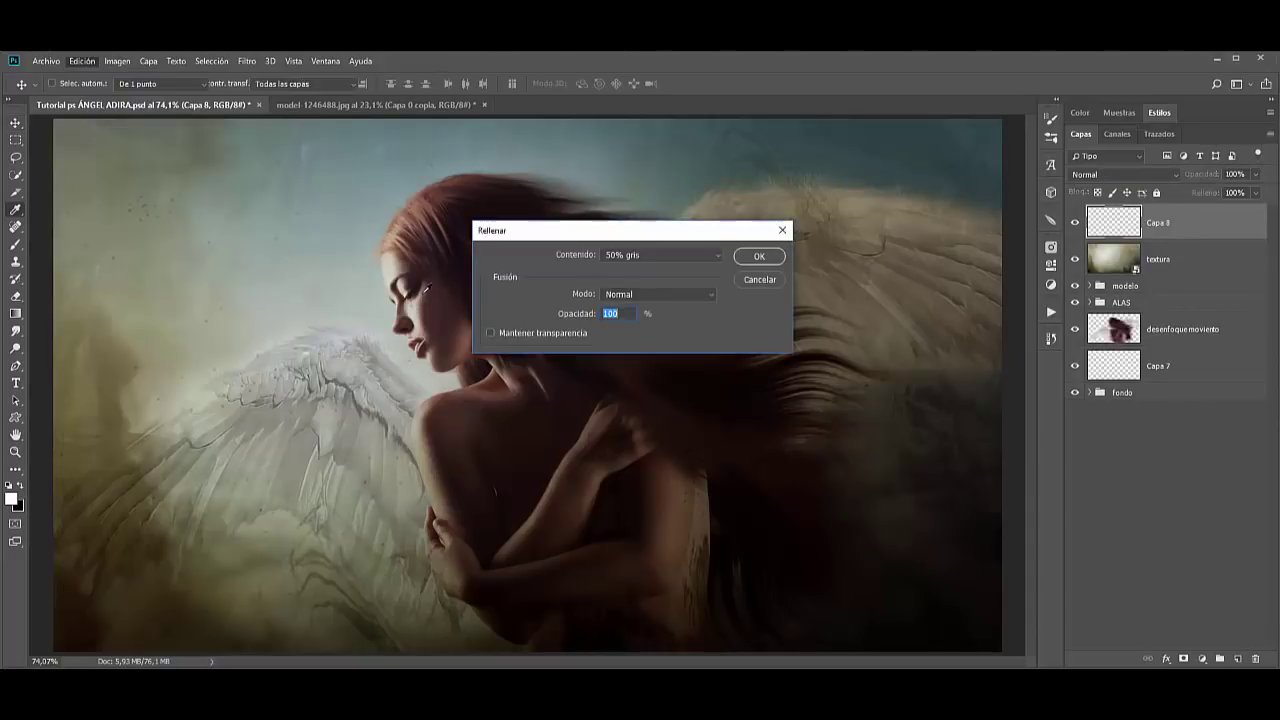
click(757, 257)
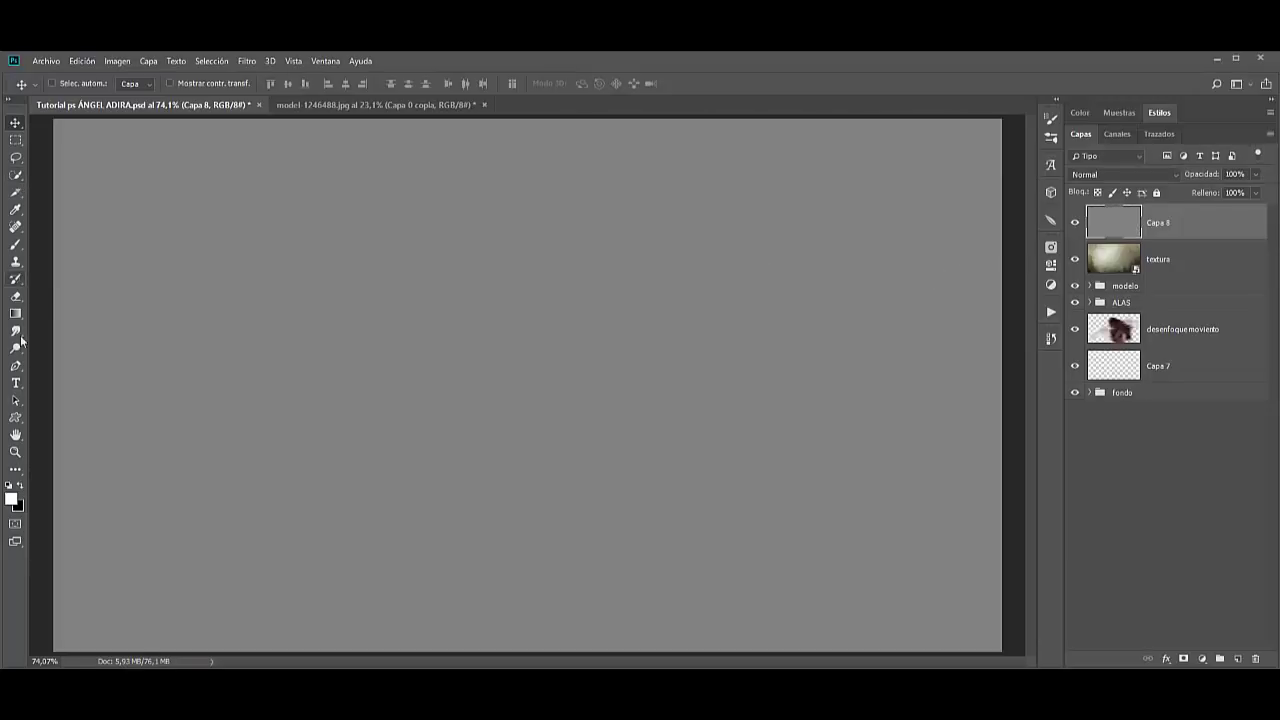
click(15, 245)
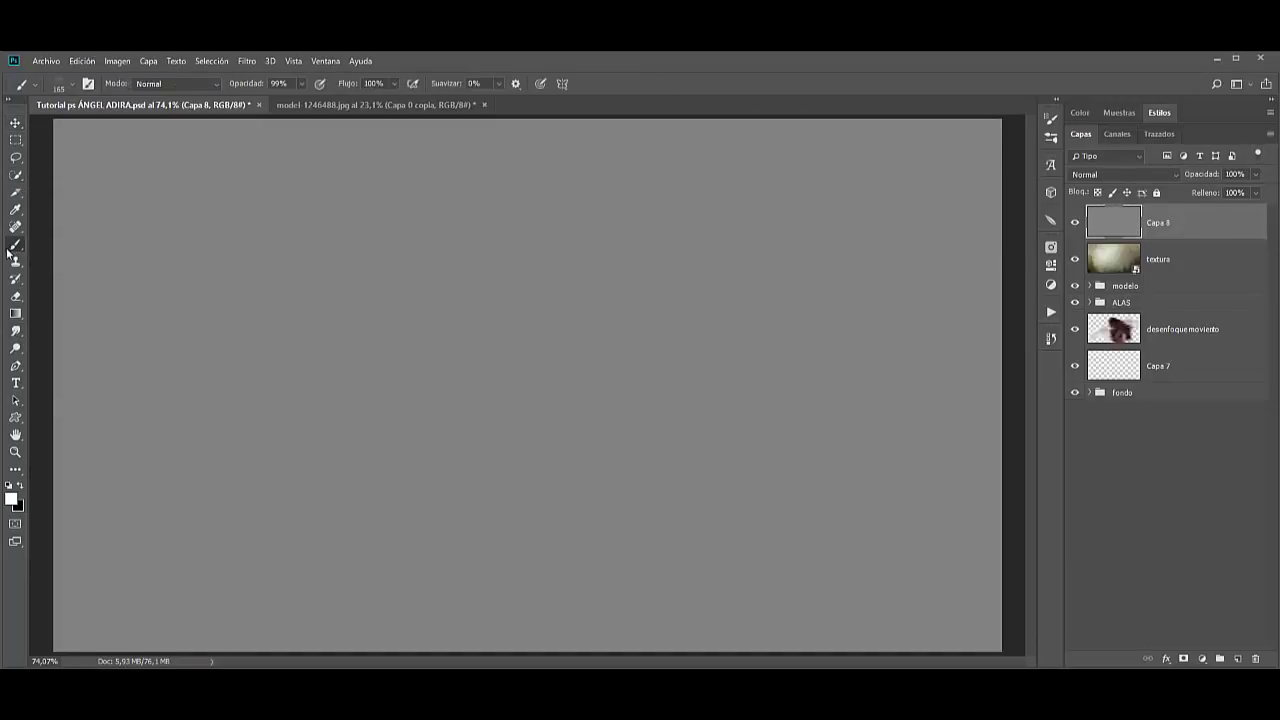
alt+click(380, 262)
click(1116, 173)
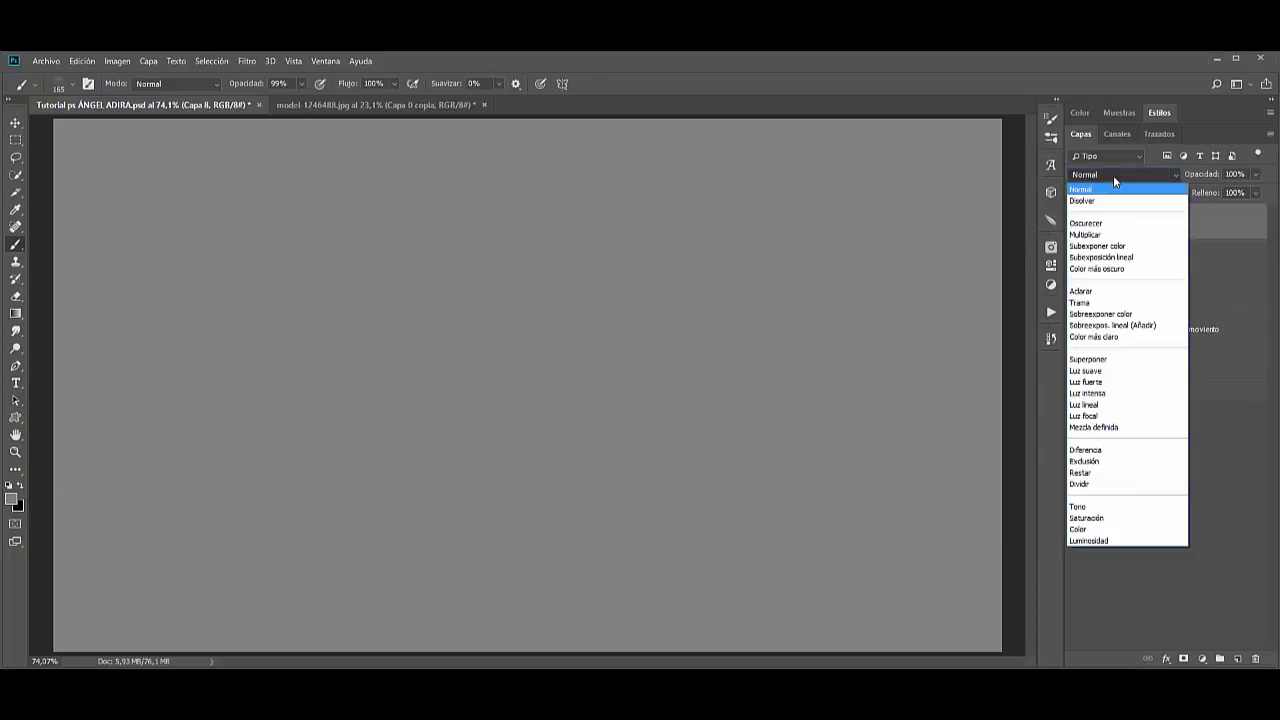
click(1112, 360)
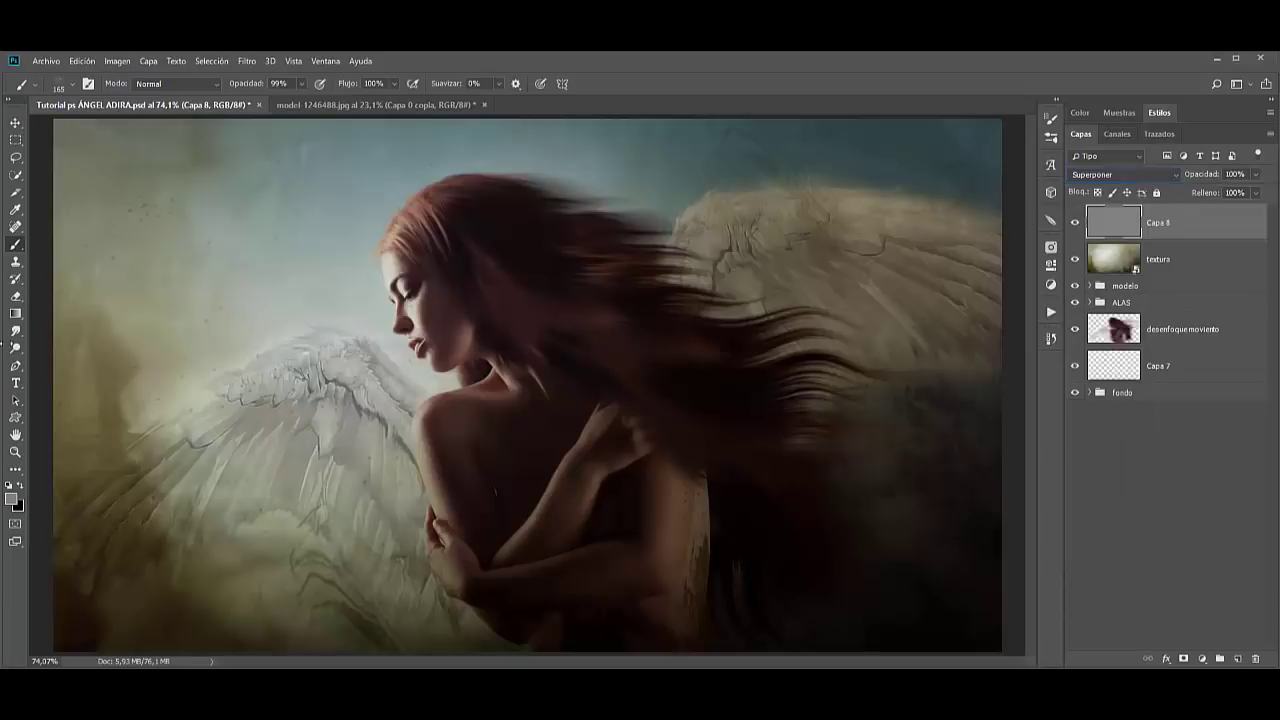
Set up the Dodge tool on the Iluminaciones range with exposure around 26%.
click(15, 347)
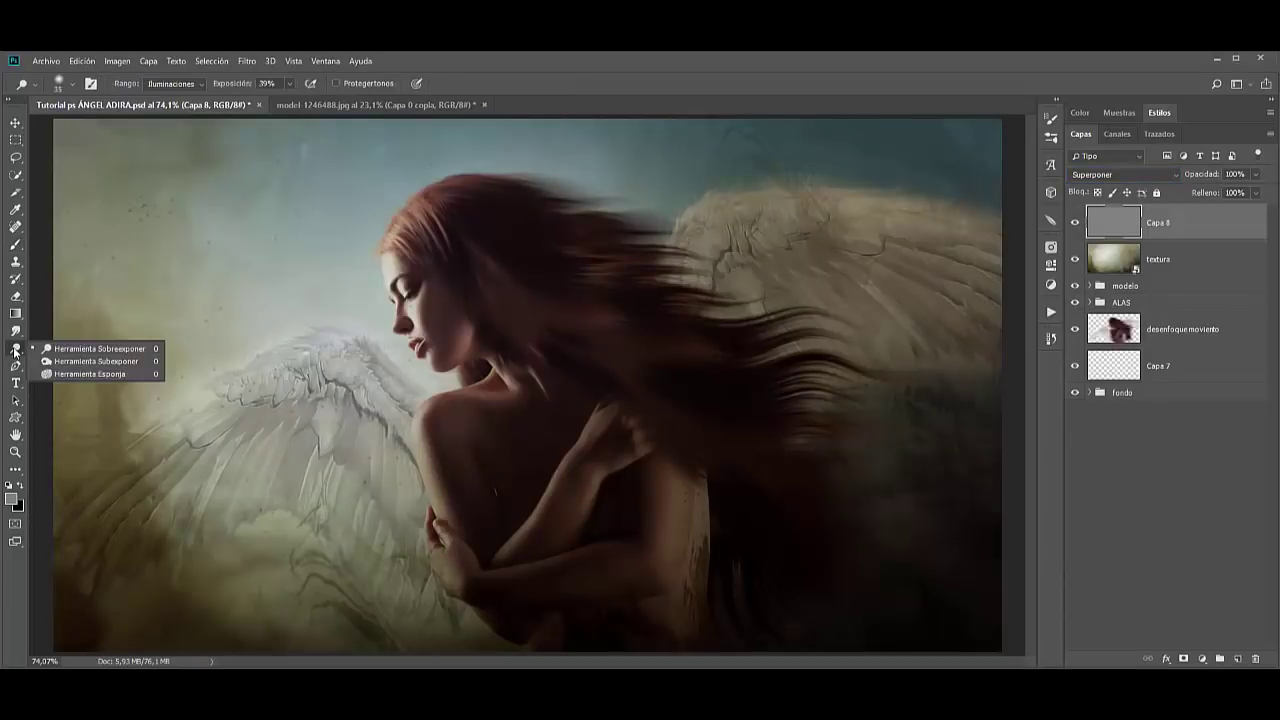
click(123, 350)
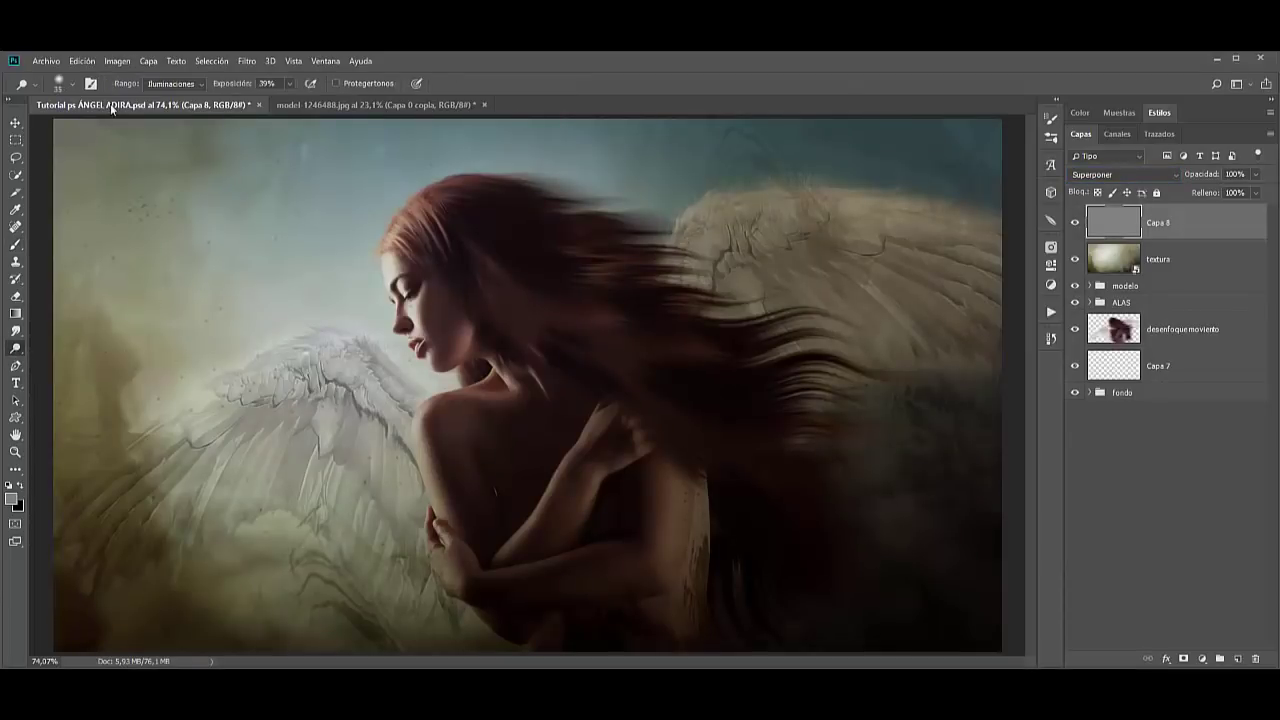
click(173, 86)
click(170, 114)
drag(233, 89, 222, 87)
drag(216, 84, 229, 84)
Dodge the hair near the crown, using a 16 px brush and 34% exposure.
mouse_move(439, 231)
mouse_down()
mouse_move(459, 236)
mouse_move(453, 205)
mouse_move(617, 260)
mouse_move(573, 265)
mouse_up()
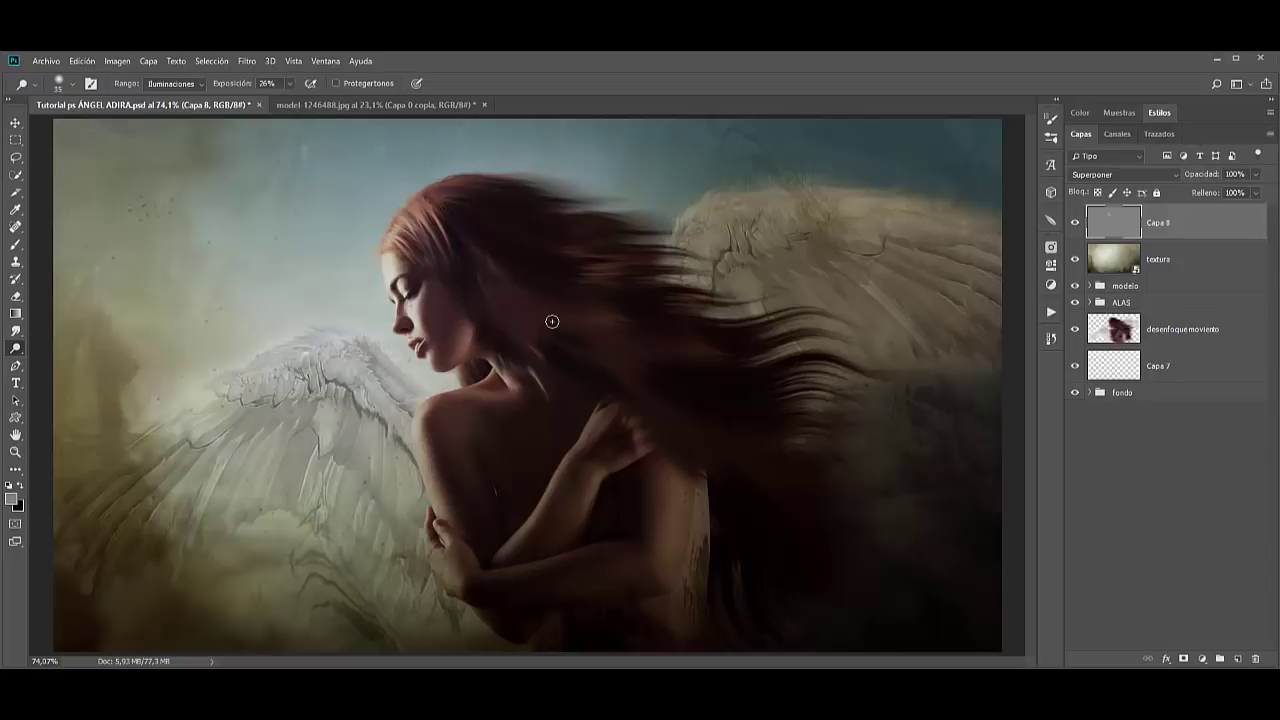
alt+right_click(565, 285)
drag(232, 88, 240, 88)
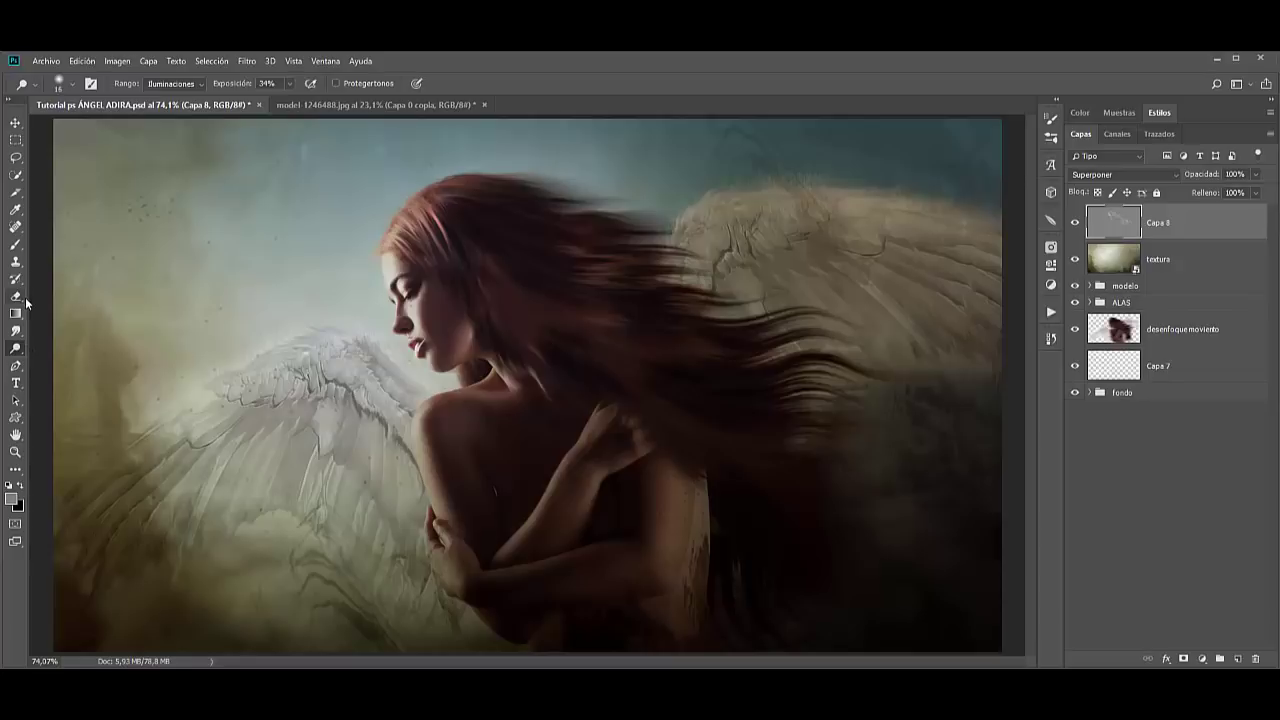
click(15, 244)
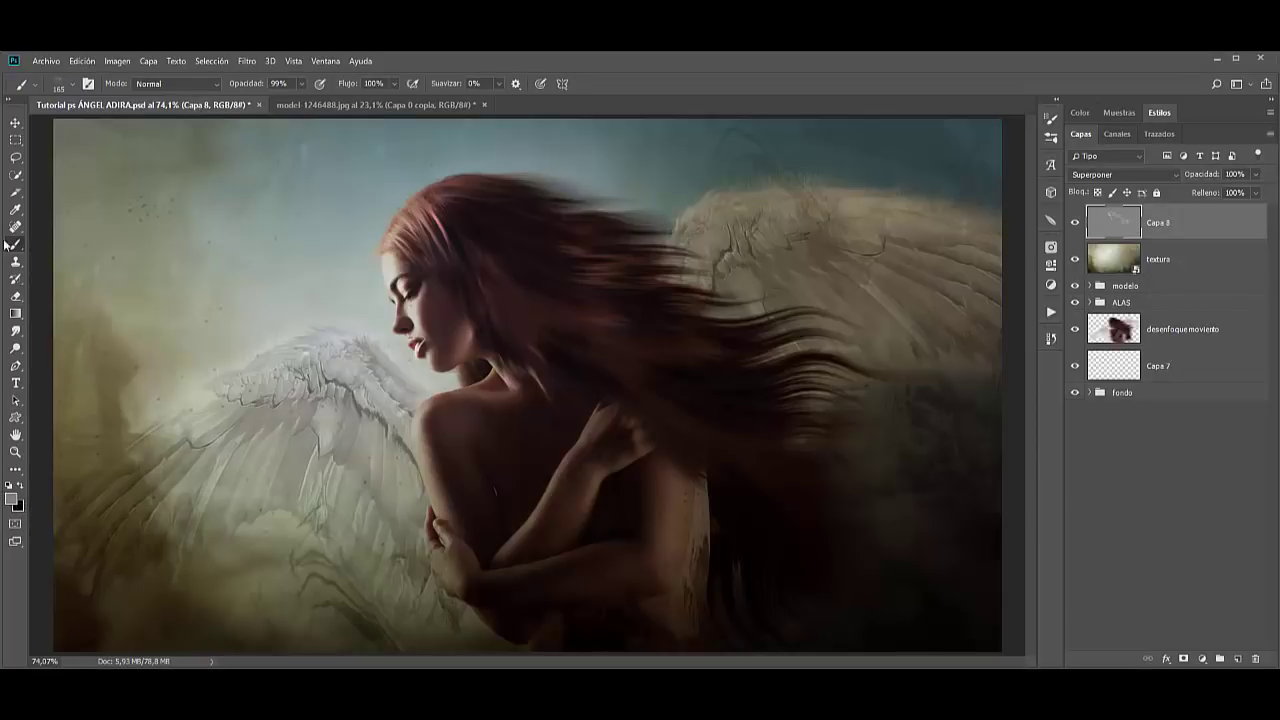
click(15, 348)
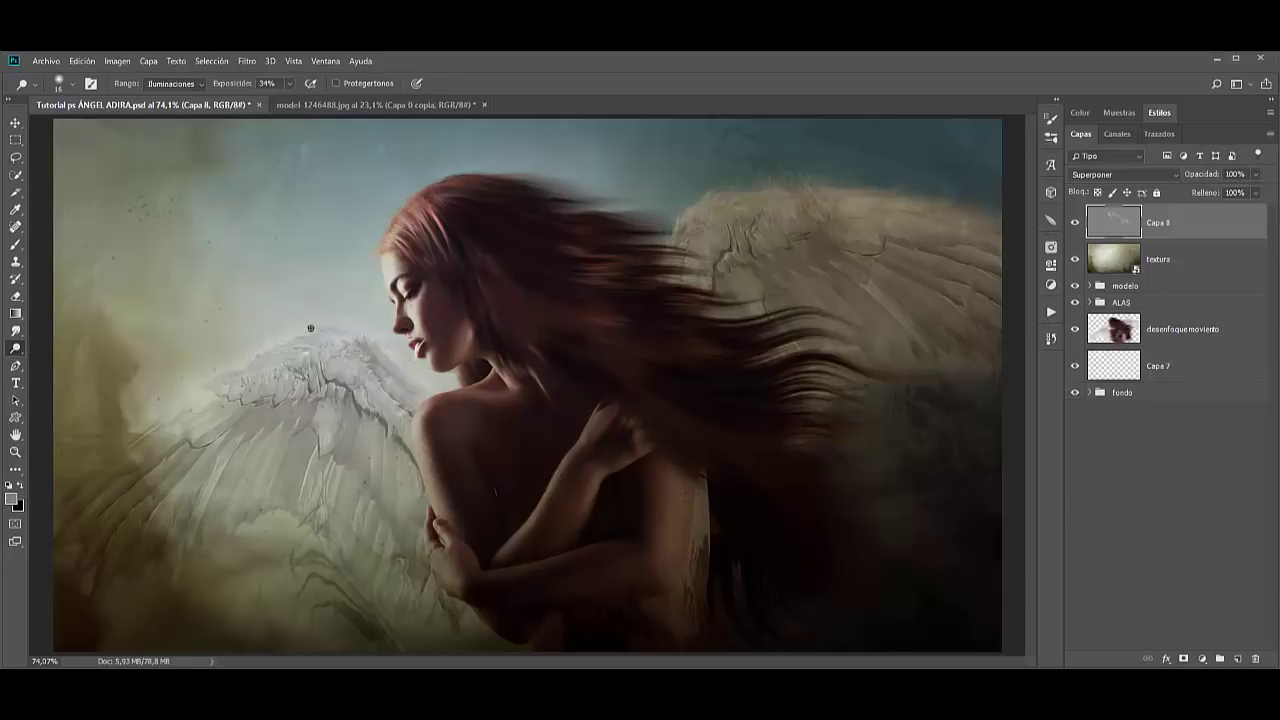
Dodge the left wing's upper feathers, shoulder, forearm and hand at 46 px, then the crown hair at 70 px.
drag(314, 357, 330, 357)
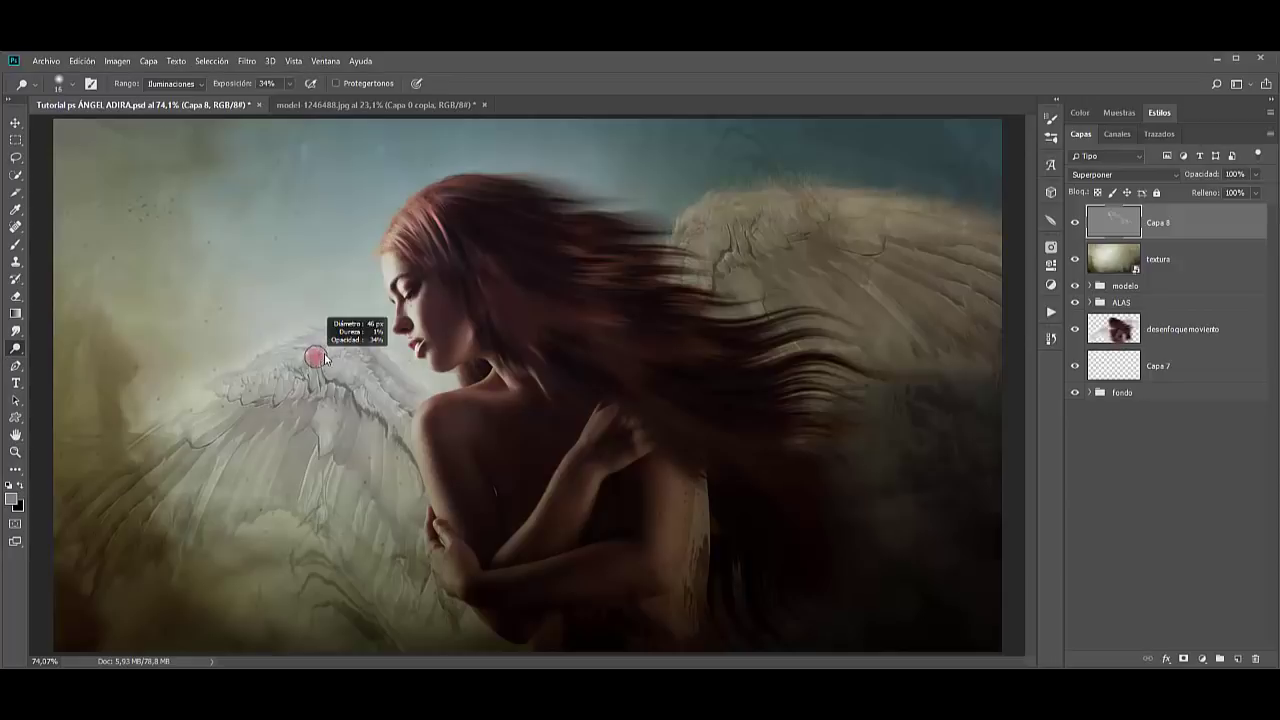
mouse_move(394, 403)
mouse_down()
mouse_move(408, 397)
mouse_move(369, 369)
mouse_move(330, 385)
mouse_move(306, 360)
mouse_move(246, 383)
mouse_move(224, 412)
mouse_move(317, 419)
mouse_move(344, 521)
mouse_move(379, 458)
mouse_move(386, 494)
mouse_up()
mouse_move(486, 386)
mouse_down()
mouse_move(436, 405)
mouse_move(418, 440)
mouse_move(448, 528)
mouse_move(434, 423)
mouse_move(454, 521)
mouse_up()
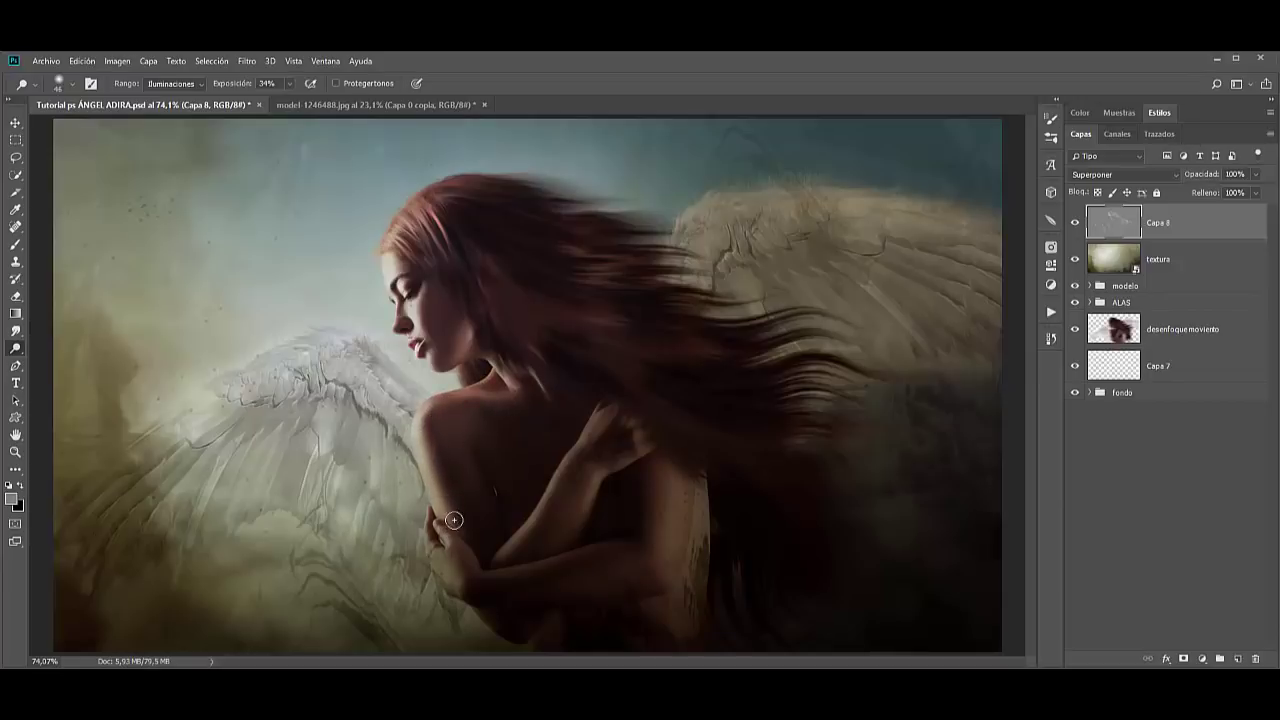
mouse_move(608, 414)
mouse_down()
mouse_move(537, 511)
mouse_move(583, 474)
mouse_move(663, 480)
mouse_move(665, 446)
mouse_up()
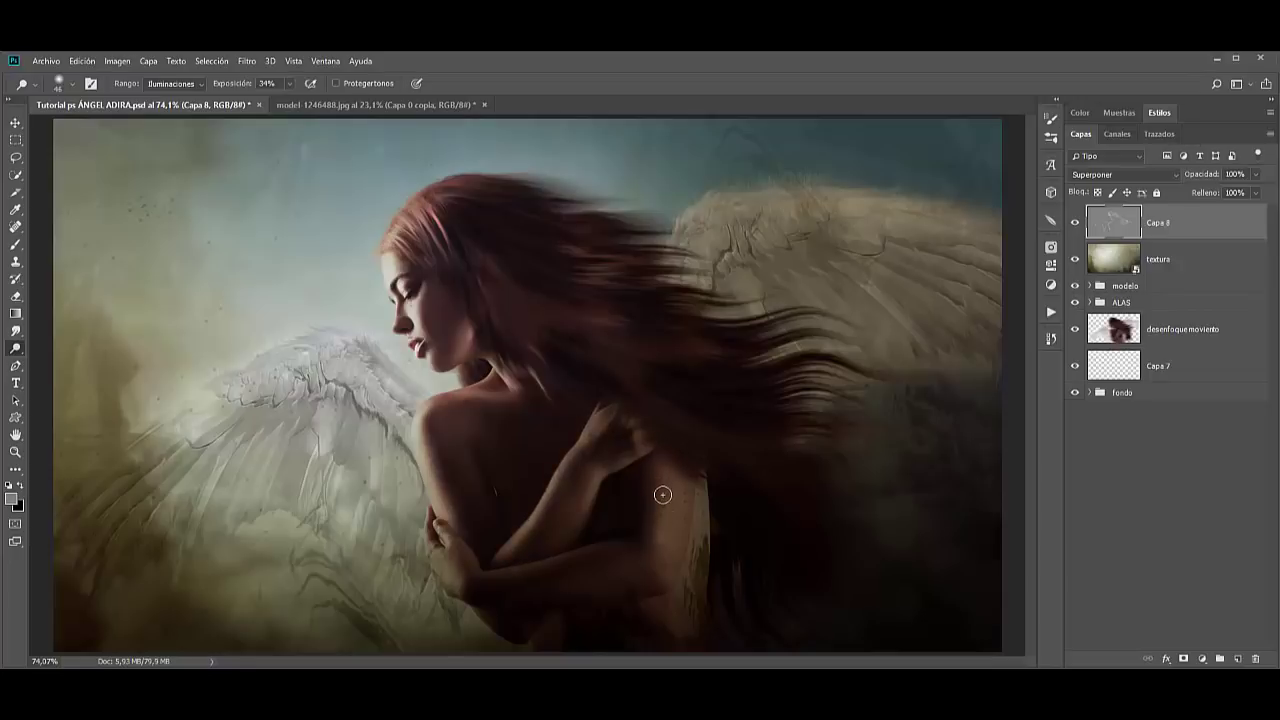
mouse_move(660, 491)
mouse_down()
mouse_move(672, 493)
mouse_move(634, 571)
mouse_move(503, 586)
mouse_move(437, 536)
mouse_move(480, 583)
mouse_move(469, 576)
mouse_move(571, 577)
mouse_move(511, 574)
mouse_move(608, 485)
mouse_move(452, 396)
mouse_move(457, 417)
mouse_move(470, 425)
mouse_move(477, 399)
mouse_move(508, 437)
mouse_move(509, 406)
mouse_up()
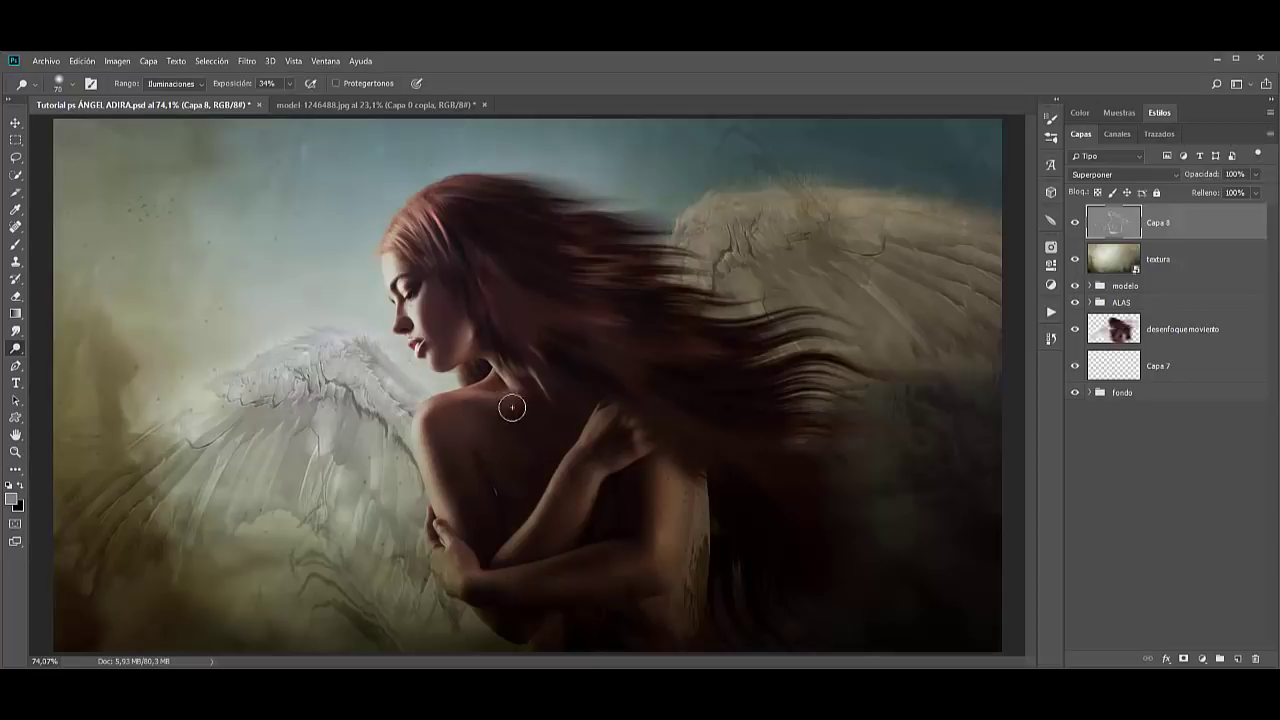
mouse_move(390, 207)
mouse_down()
mouse_move(440, 245)
mouse_move(471, 307)
mouse_move(451, 273)
mouse_move(480, 394)
mouse_move(503, 323)
mouse_up()
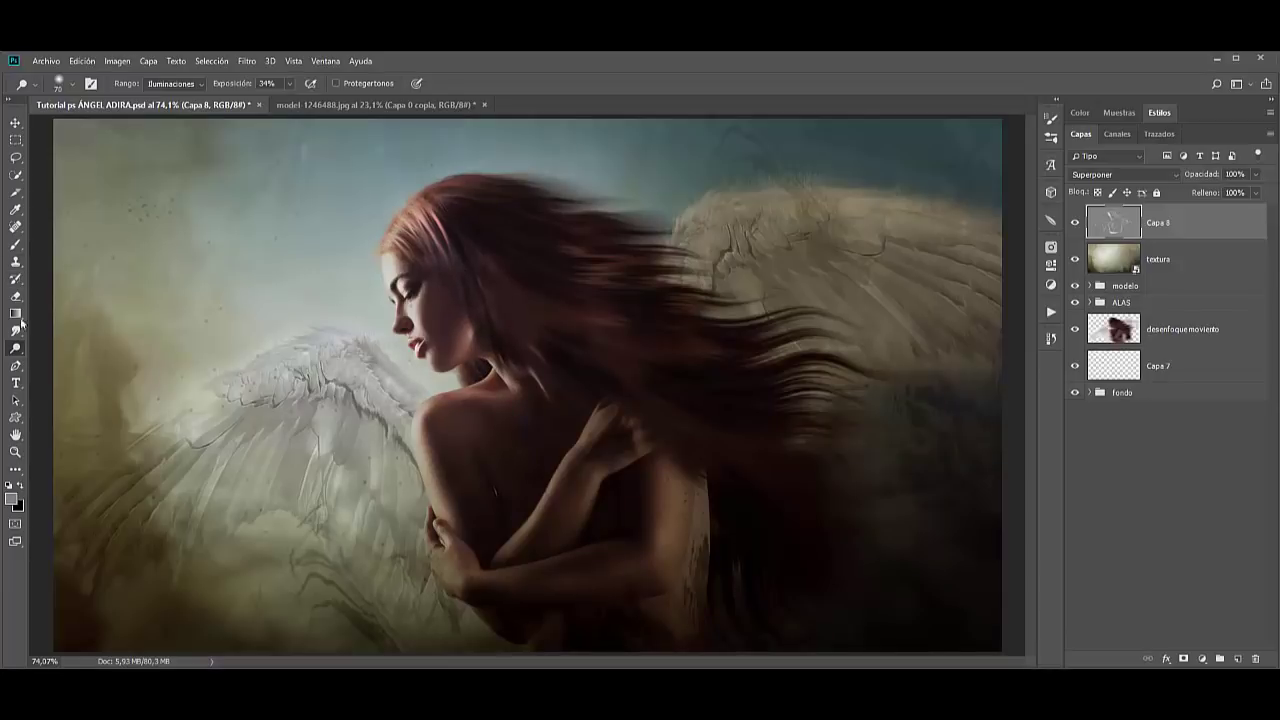
click(14, 247)
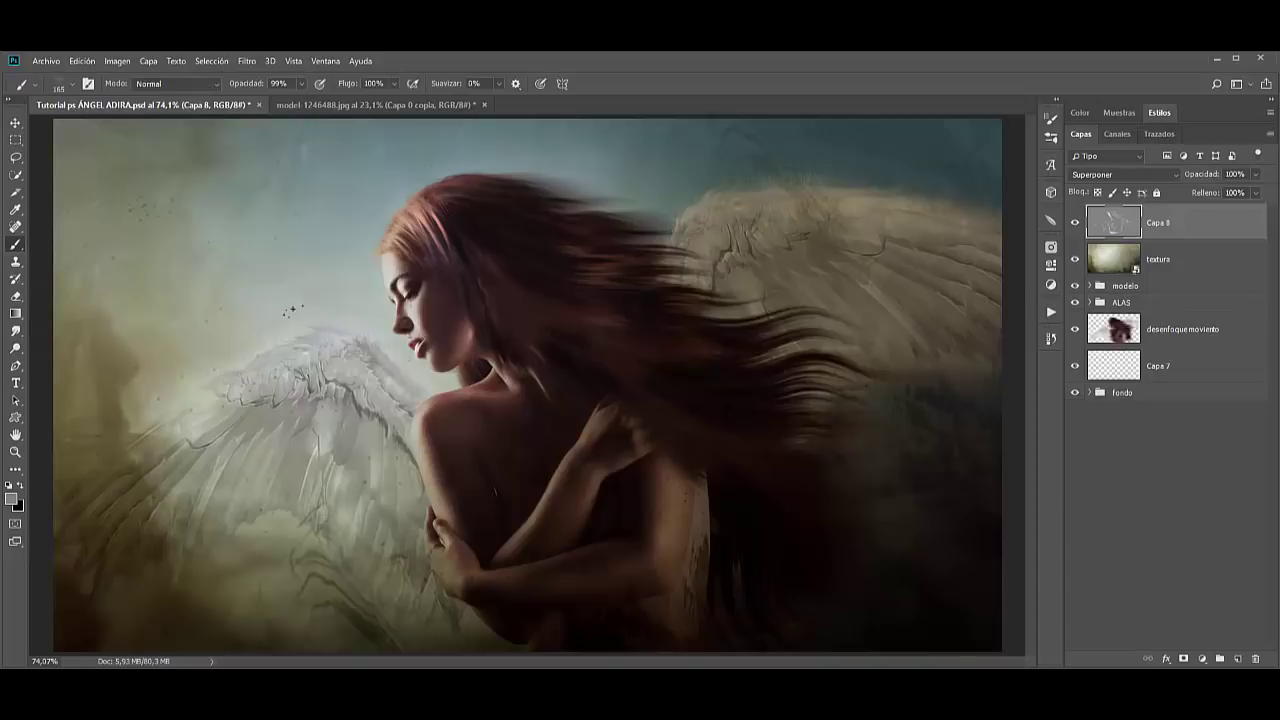
Paint a faint stroke around the neck with a 36 px brush.
right_click(289, 311)
scroll(360, 400, up, 5)
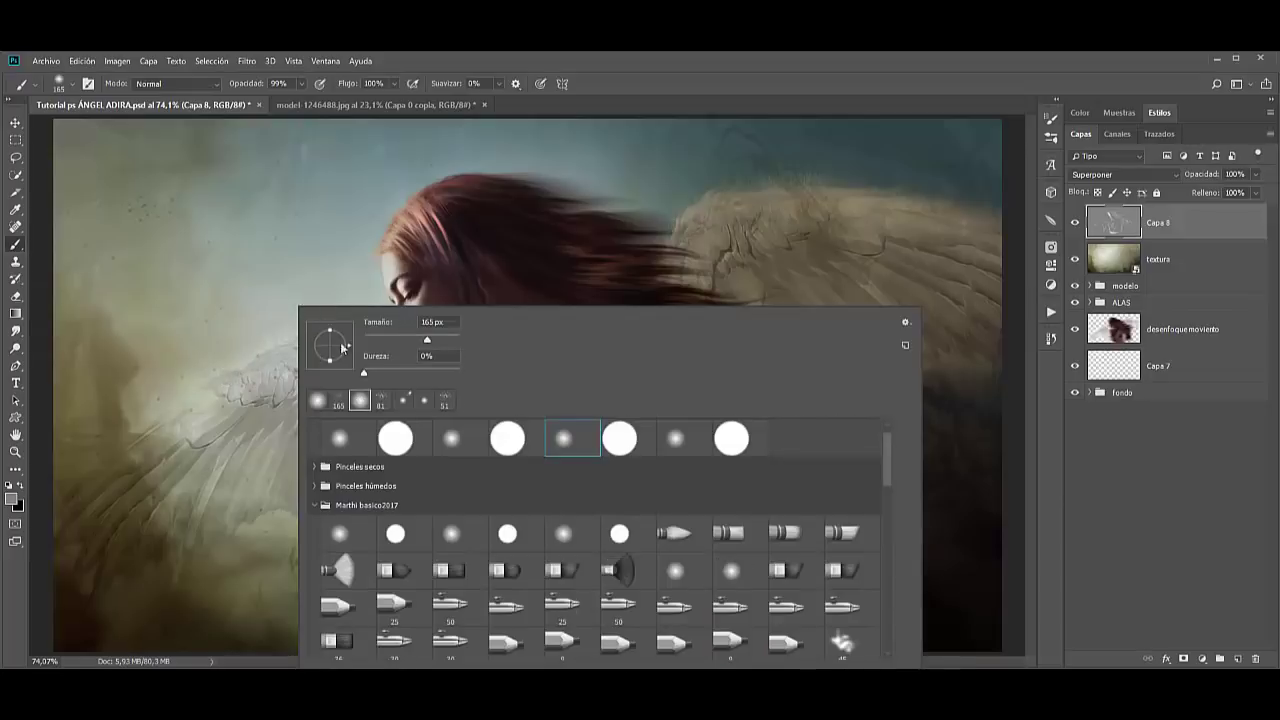
click(380, 340)
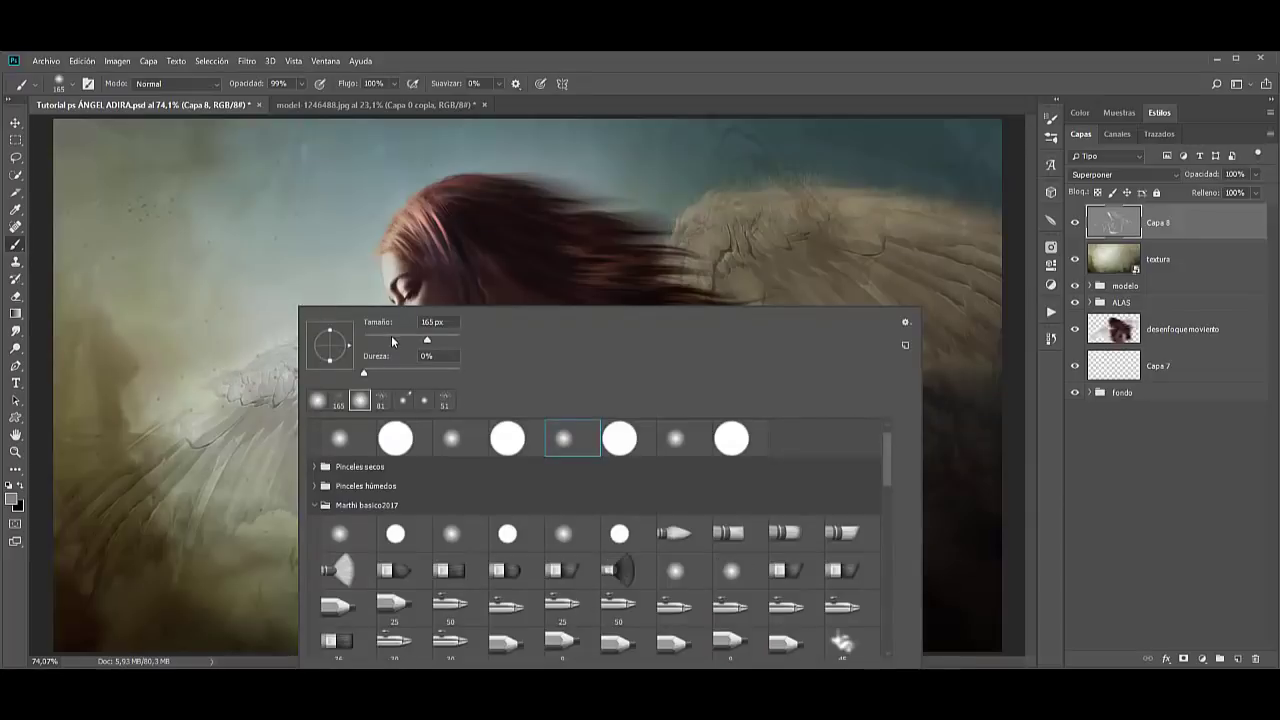
click(595, 92)
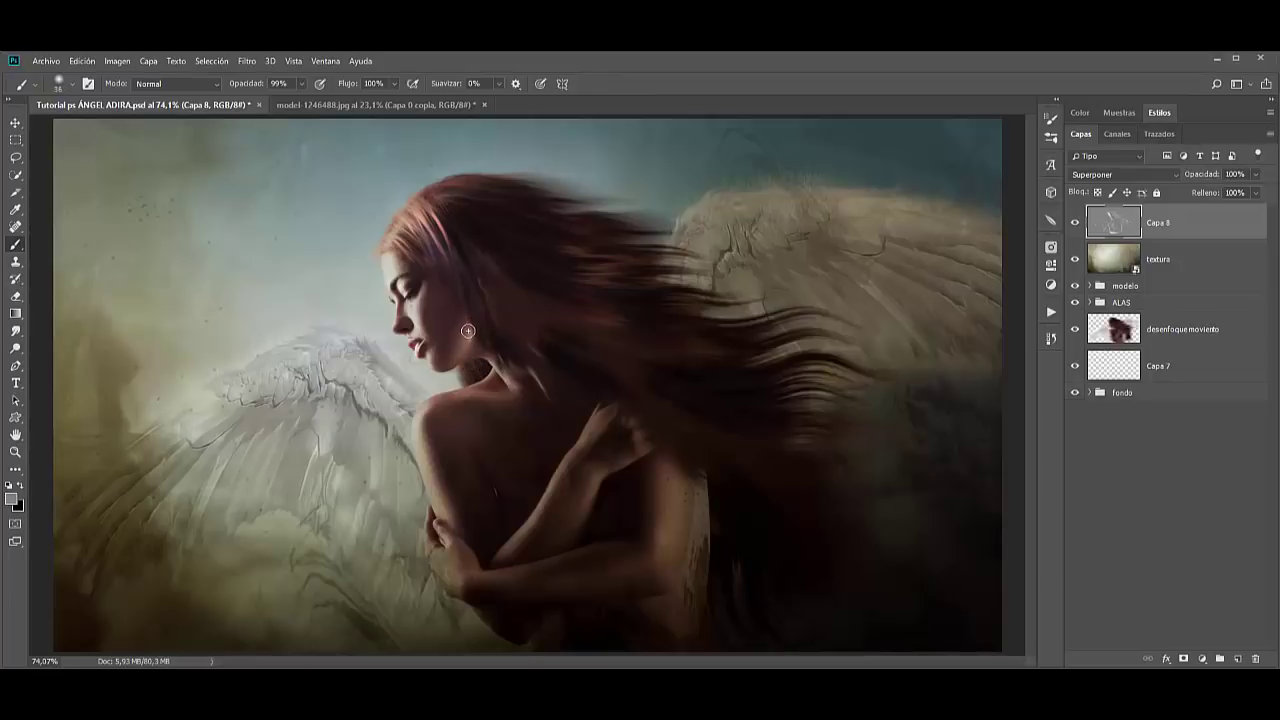
mouse_move(468, 326)
mouse_down()
mouse_move(468, 356)
mouse_move(476, 343)
mouse_up()
Dodge the hand and forearm, the wing's top edge and the hair near the forehead.
click(16, 347)
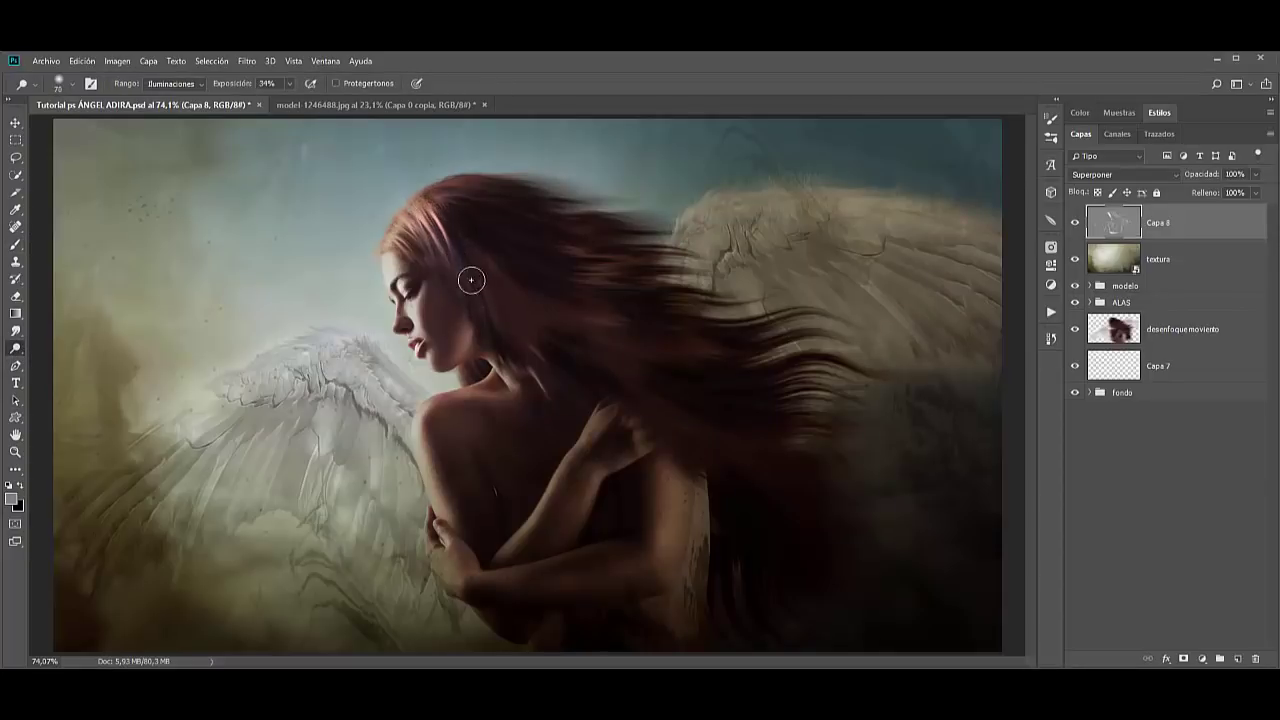
mouse_move(605, 401)
mouse_down()
mouse_move(543, 500)
mouse_move(586, 451)
mouse_move(521, 529)
mouse_up()
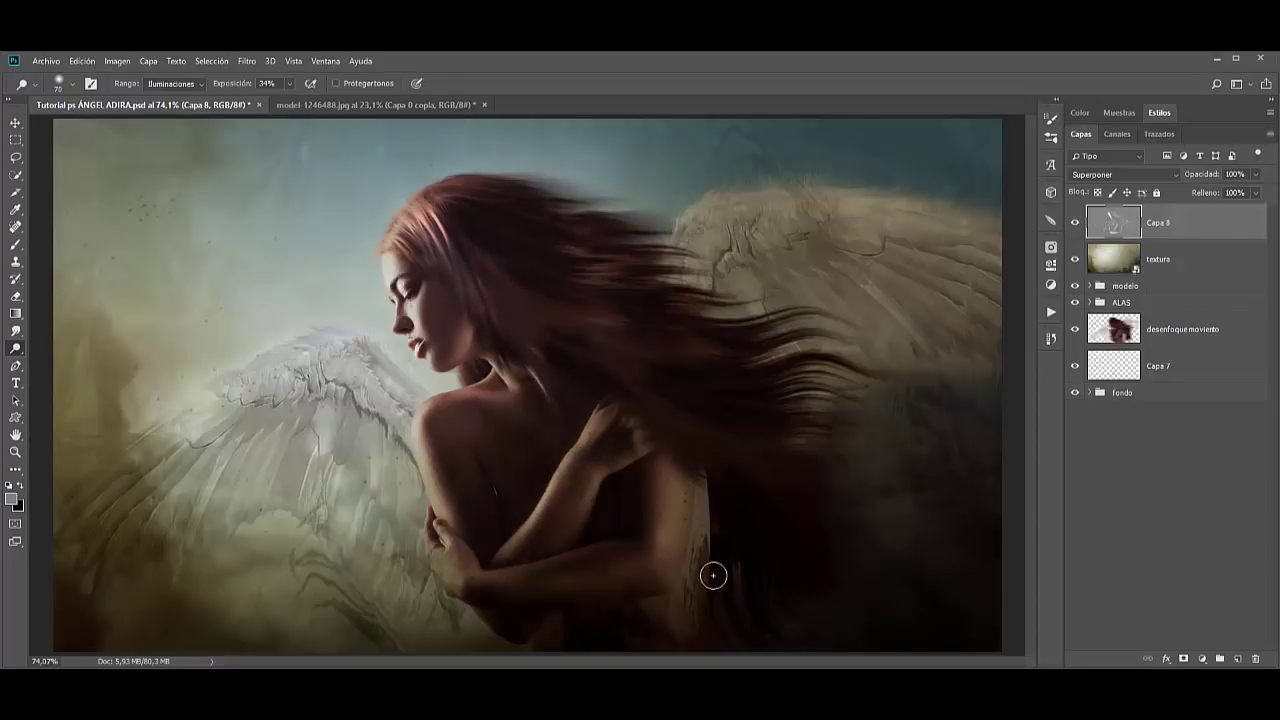
mouse_move(716, 286)
mouse_down()
mouse_move(873, 201)
mouse_move(709, 189)
mouse_move(797, 240)
mouse_move(714, 263)
mouse_move(866, 281)
mouse_move(867, 232)
mouse_move(1049, 278)
mouse_move(694, 277)
mouse_move(752, 308)
mouse_up()
mouse_move(432, 182)
mouse_down()
mouse_move(441, 214)
mouse_move(428, 235)
mouse_move(451, 257)
mouse_move(451, 224)
mouse_move(437, 229)
mouse_up()
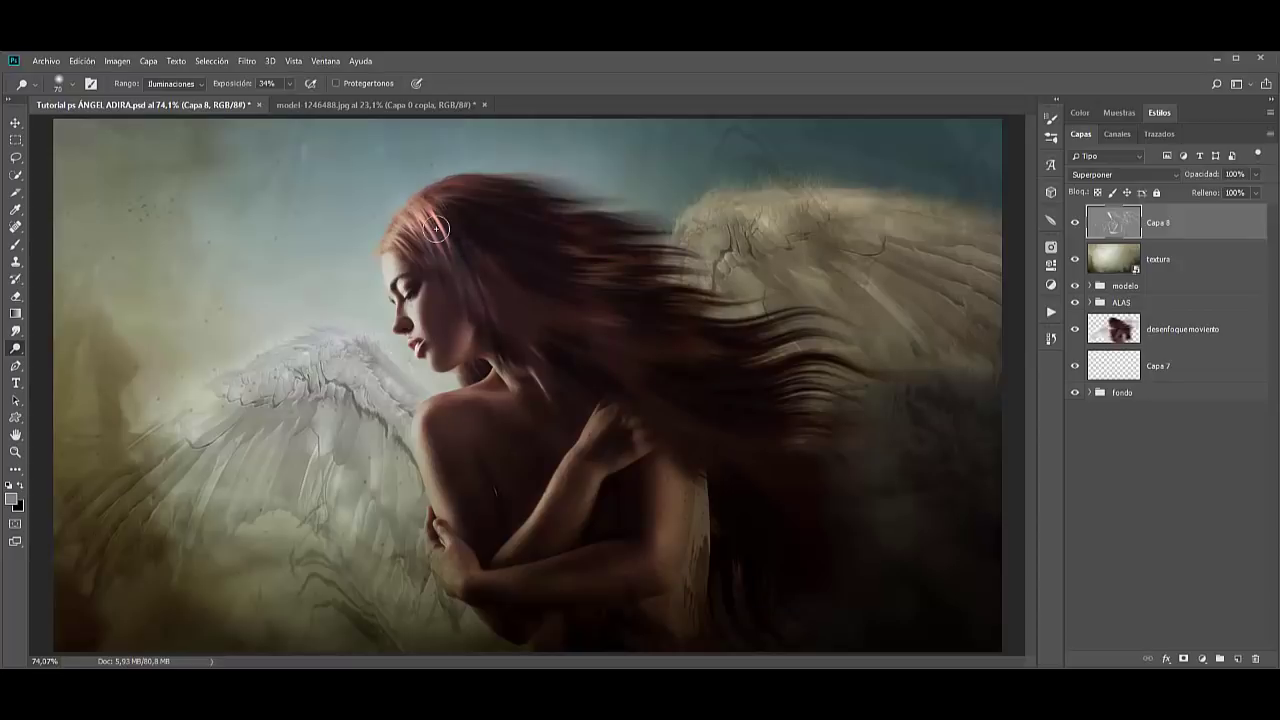
Darken the hair beside the face with the brush, then shrink the dodge brush to a tiny size.
click(16, 245)
mouse_move(448, 236)
mouse_down()
mouse_move(466, 309)
mouse_move(457, 269)
mouse_move(488, 320)
mouse_move(480, 283)
mouse_move(424, 220)
mouse_move(449, 279)
mouse_up()
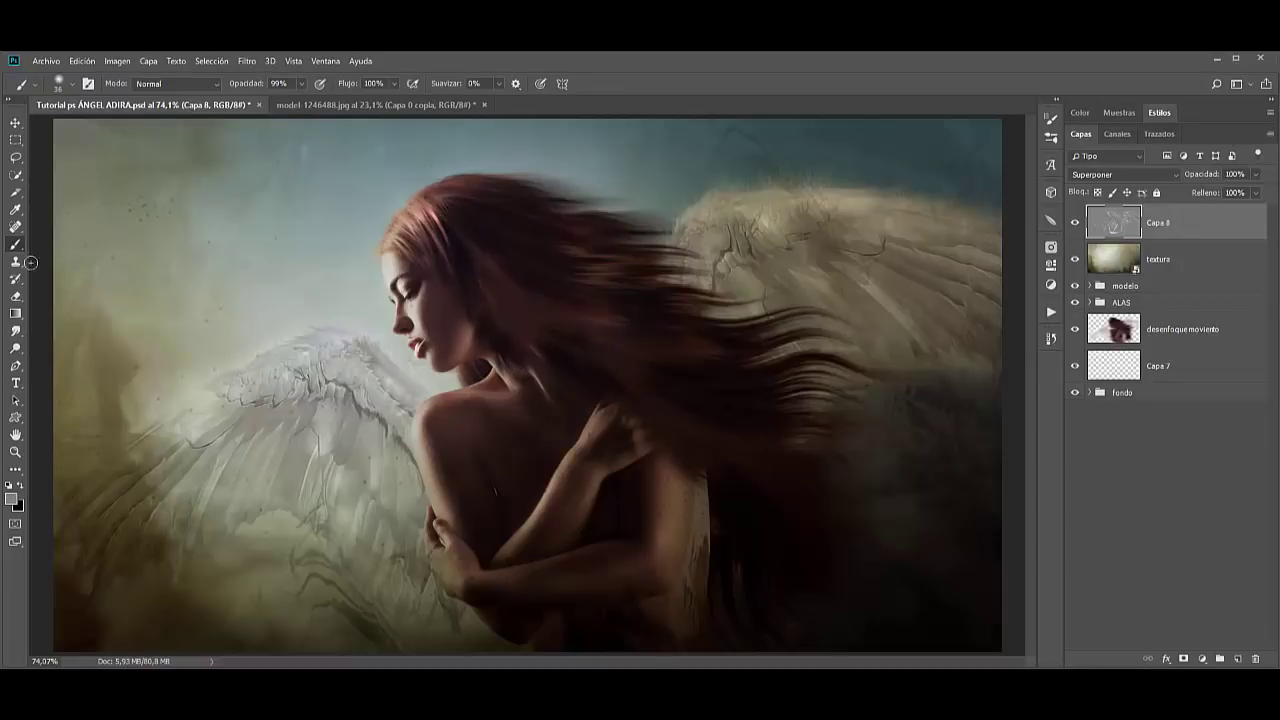
click(15, 348)
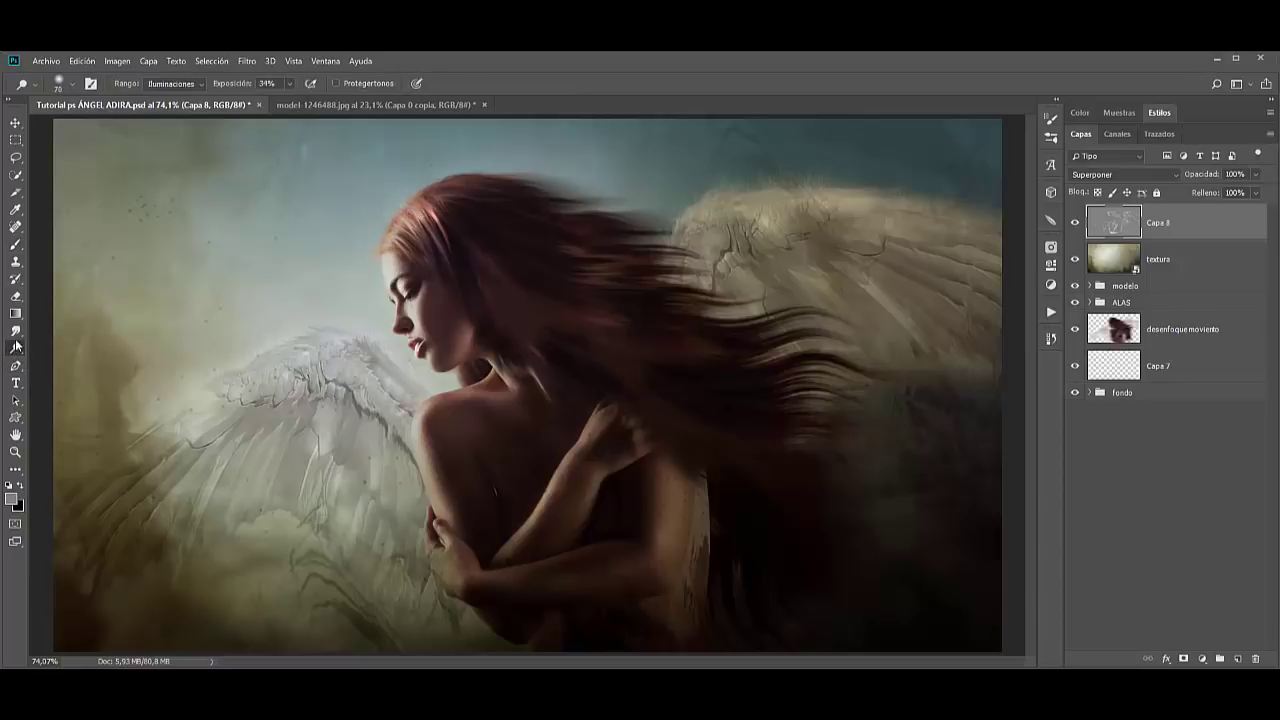
alt+right_click(393, 212)
drag(388, 213, 376, 219)
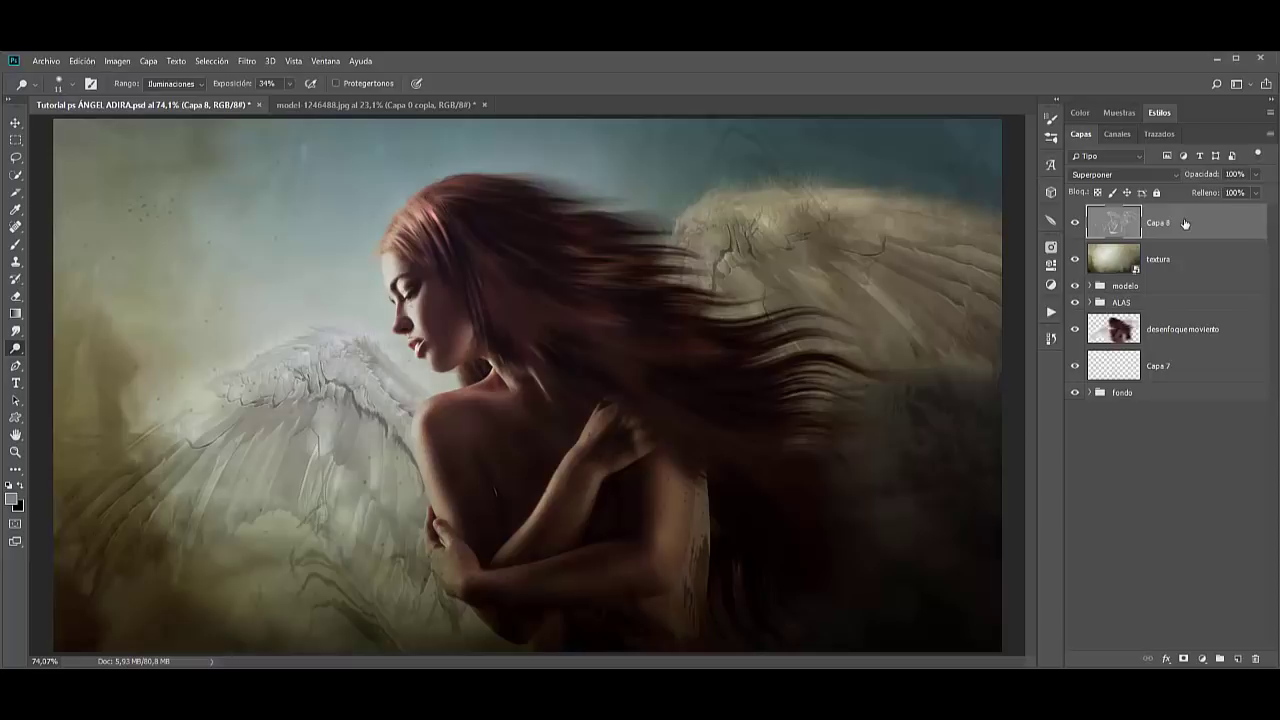
Add Capa 9 filled with 50% gray in Superponer mode and choose the Burn tool.
click(1237, 659)
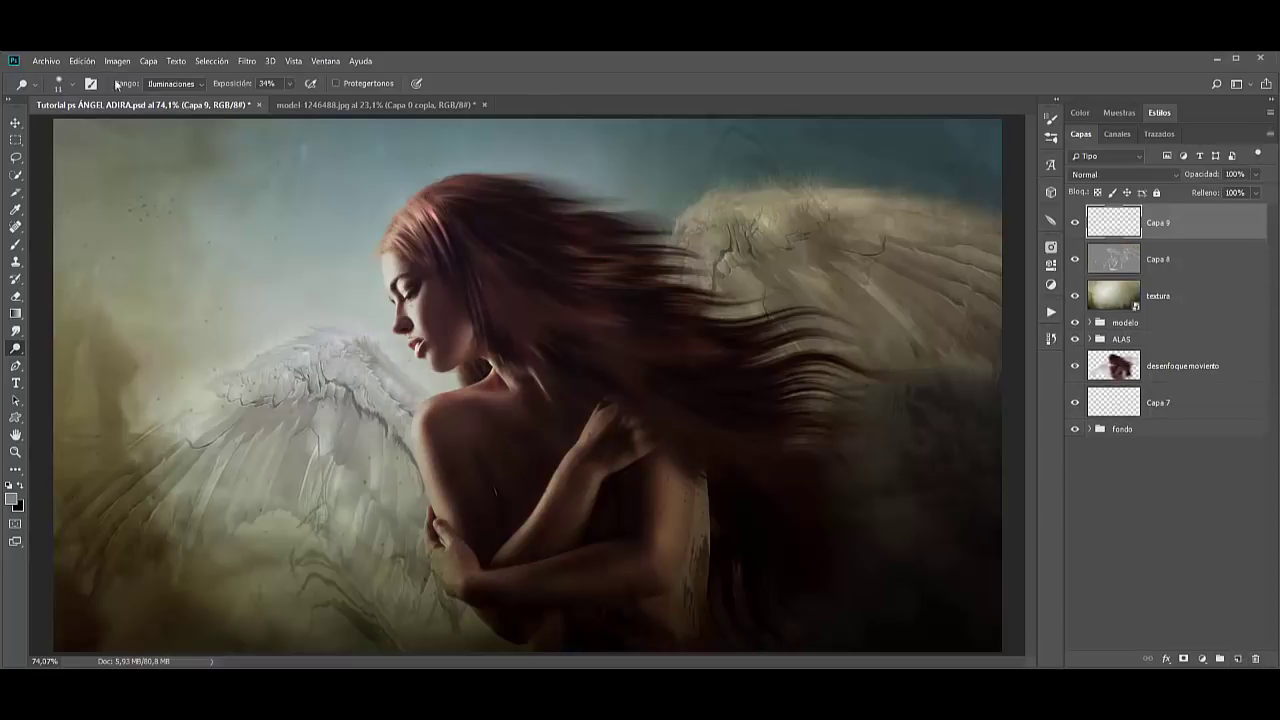
click(83, 63)
click(107, 270)
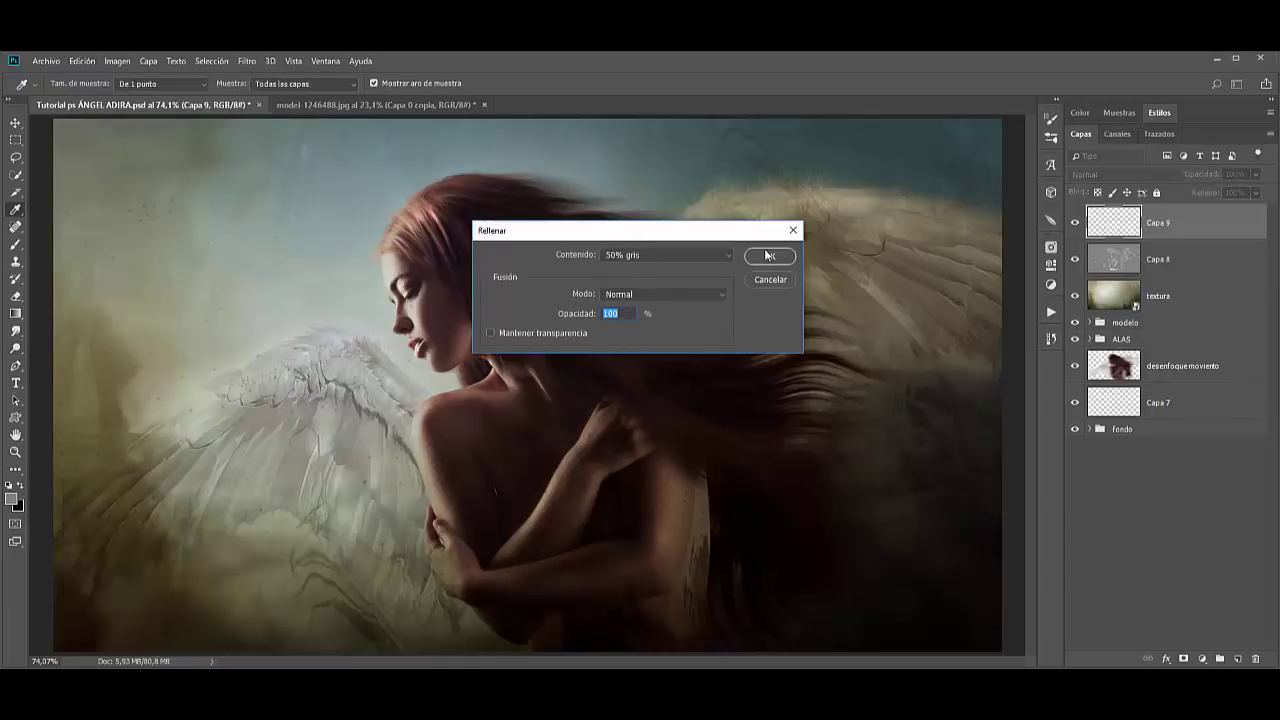
click(770, 251)
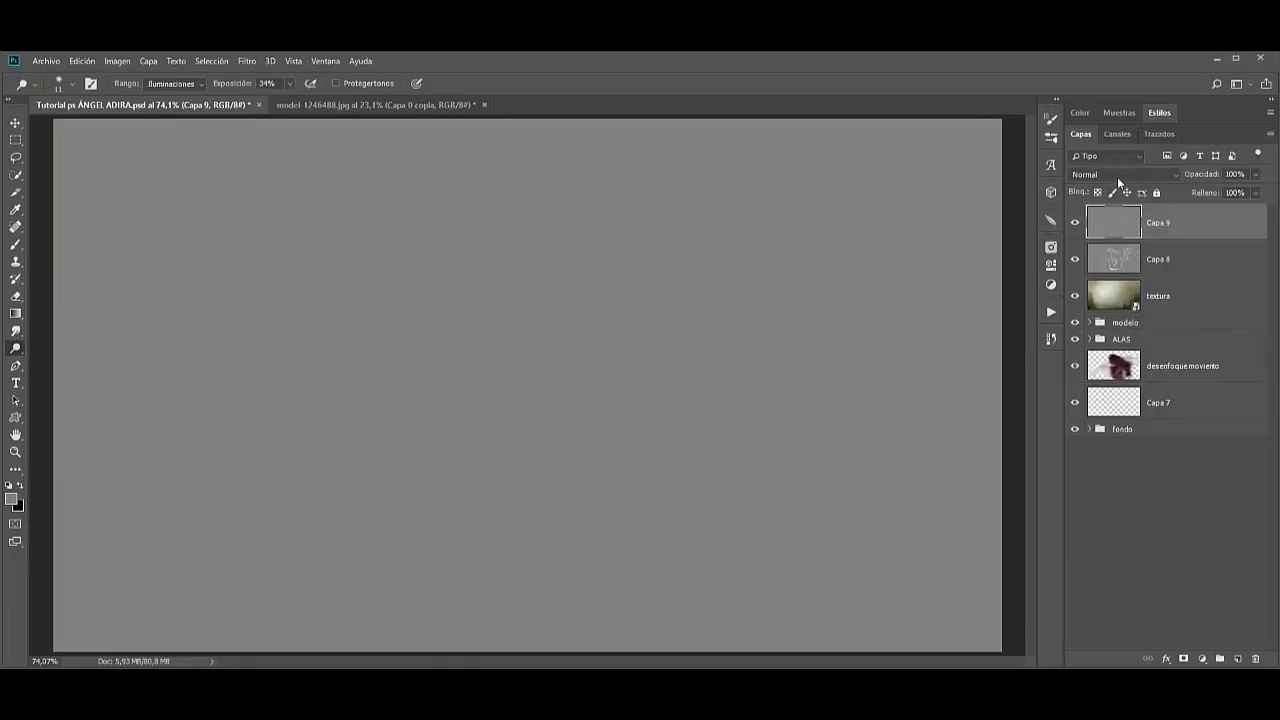
click(1117, 175)
click(1088, 359)
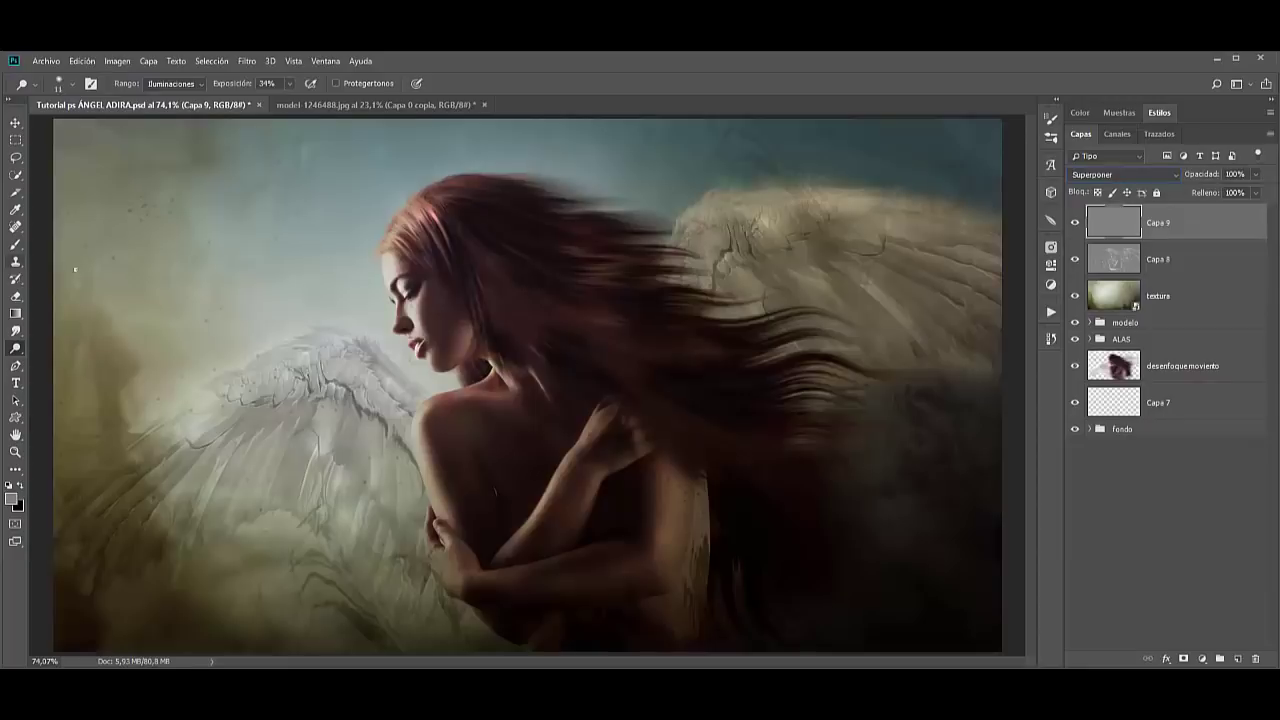
right_click(18, 352)
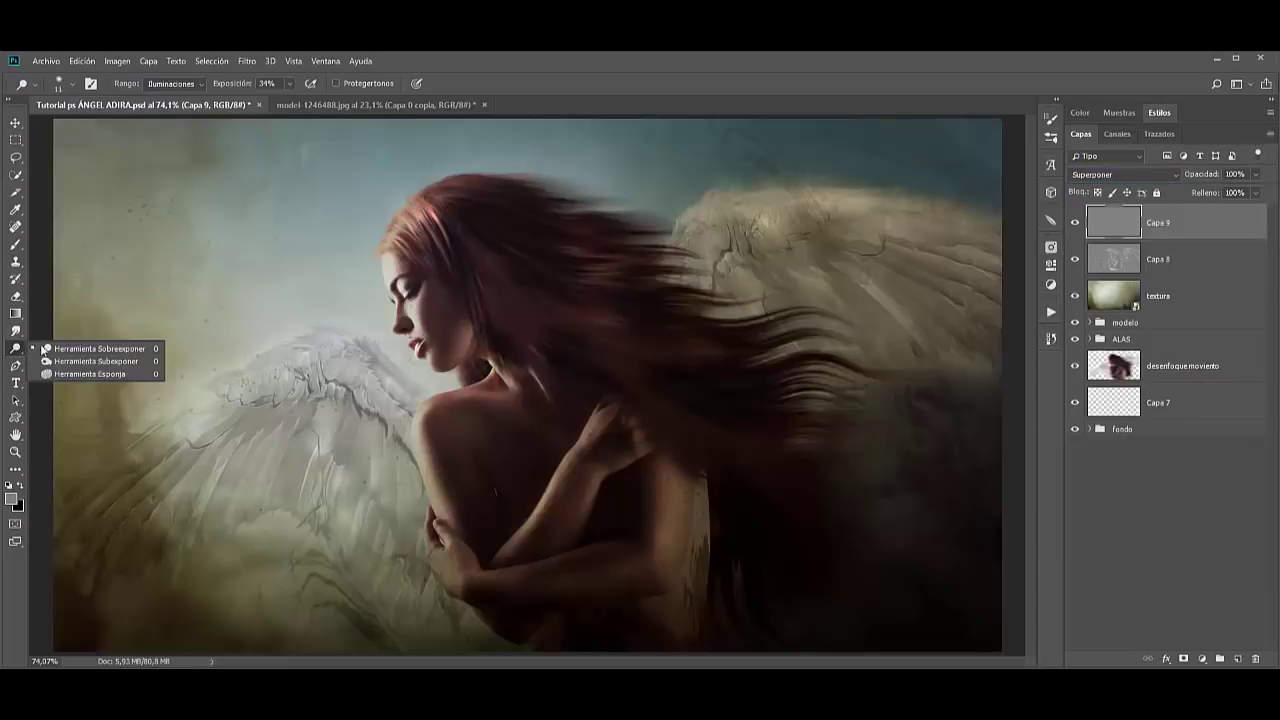
click(130, 363)
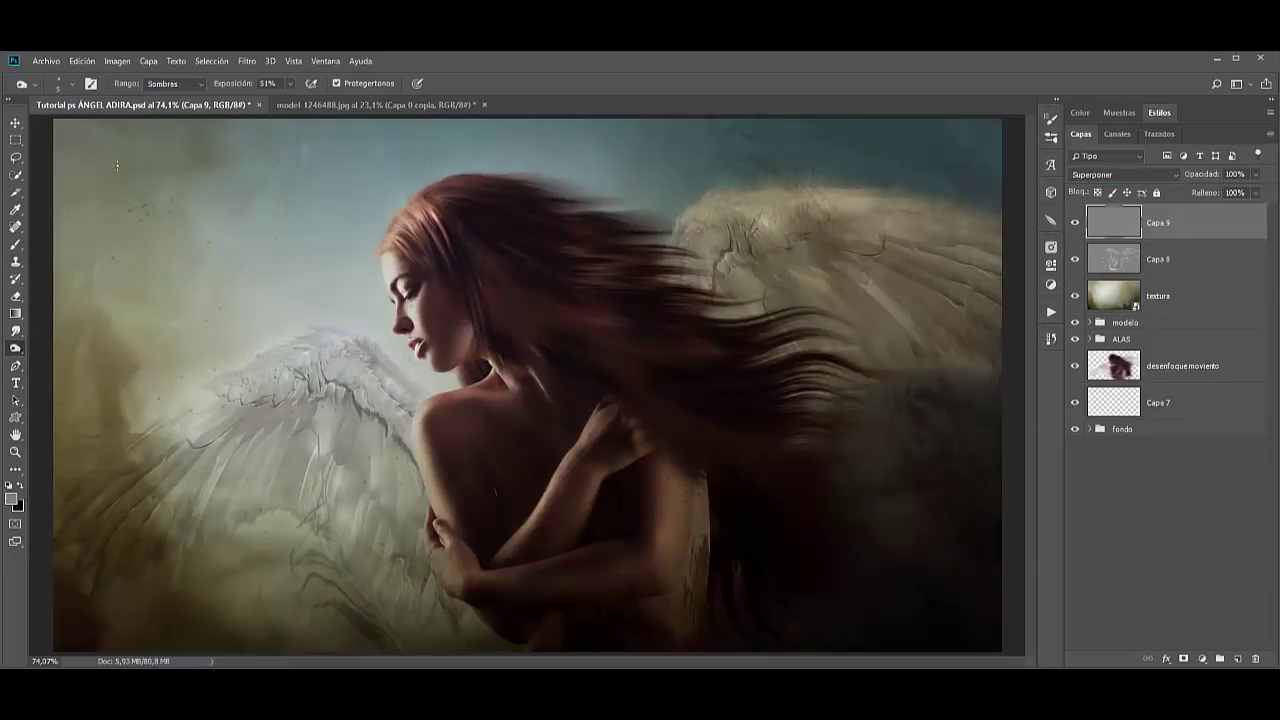
Burn the face and hair shadows on Capa 9 in Sombras range, ending at 33% exposure.
click(160, 85)
click(160, 98)
click(16, 452)
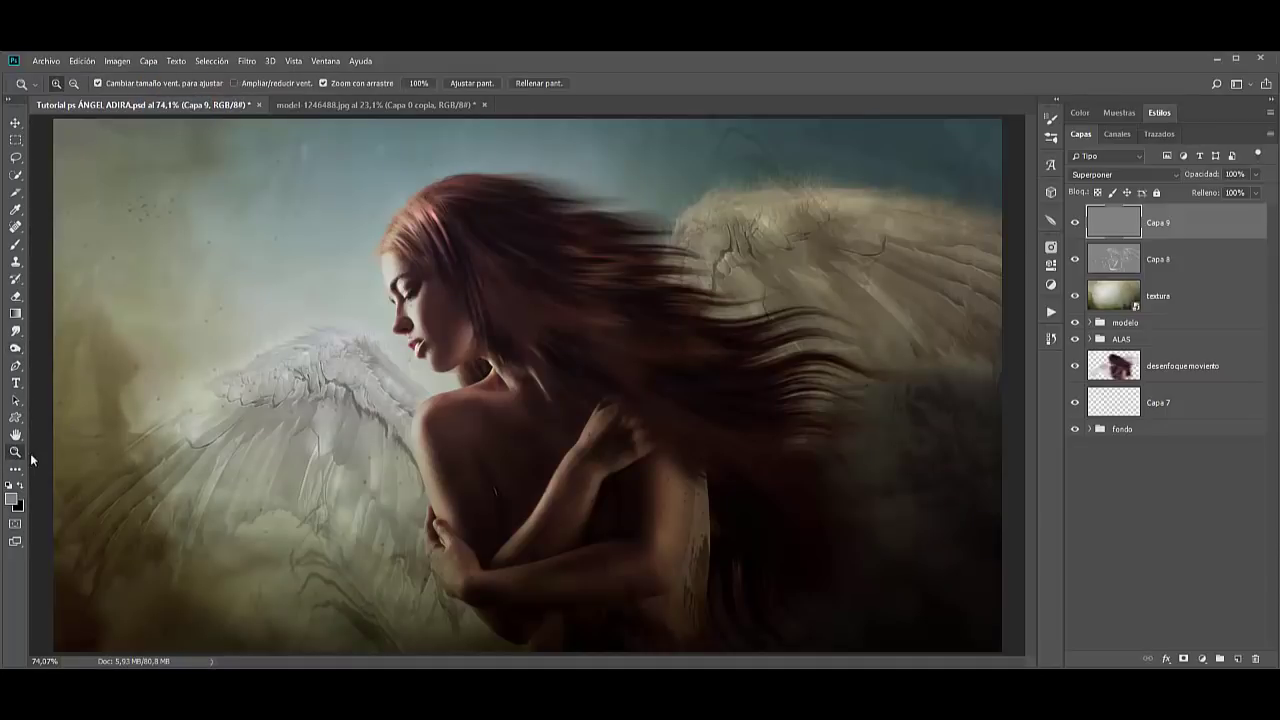
drag(365, 280, 418, 271)
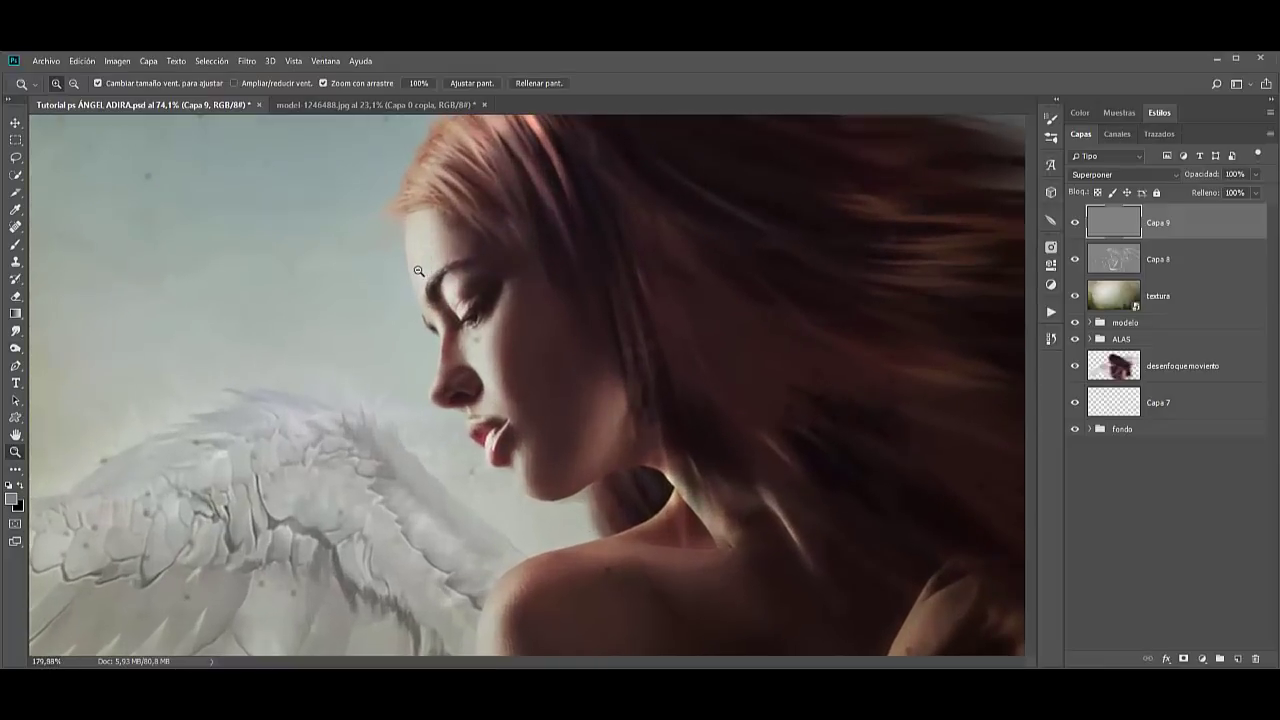
click(15, 350)
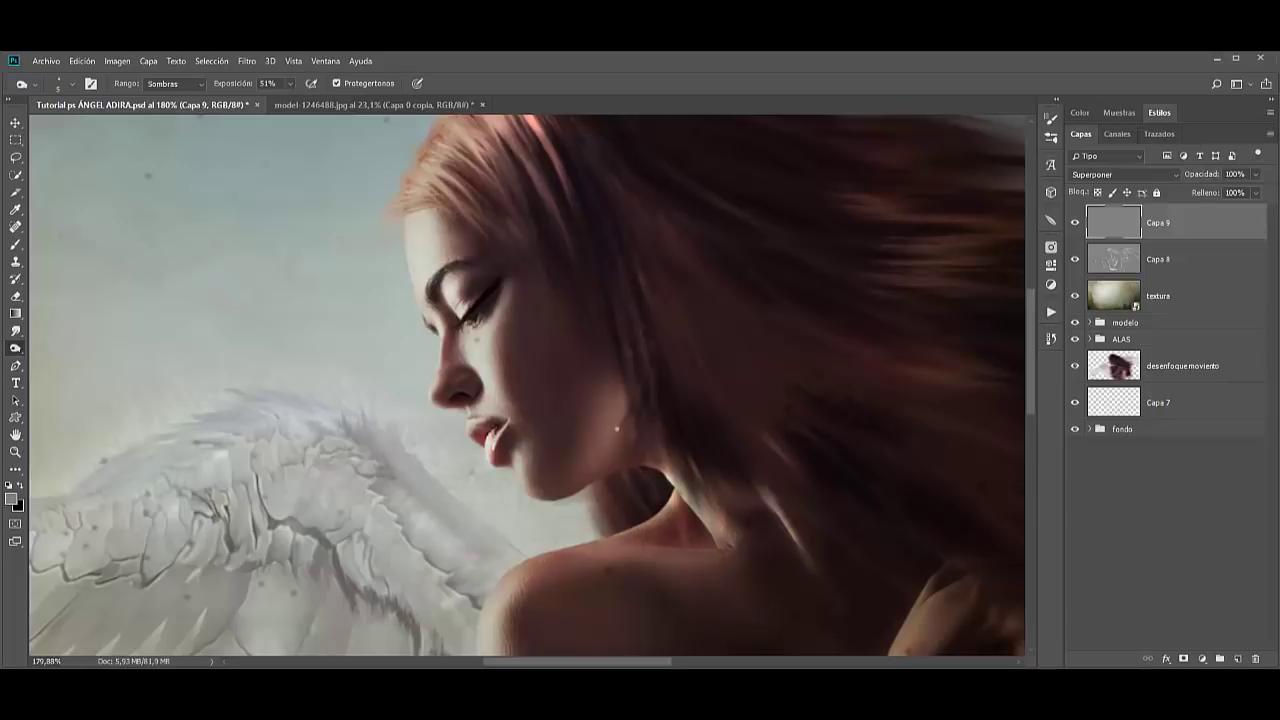
key(ctrl+0)
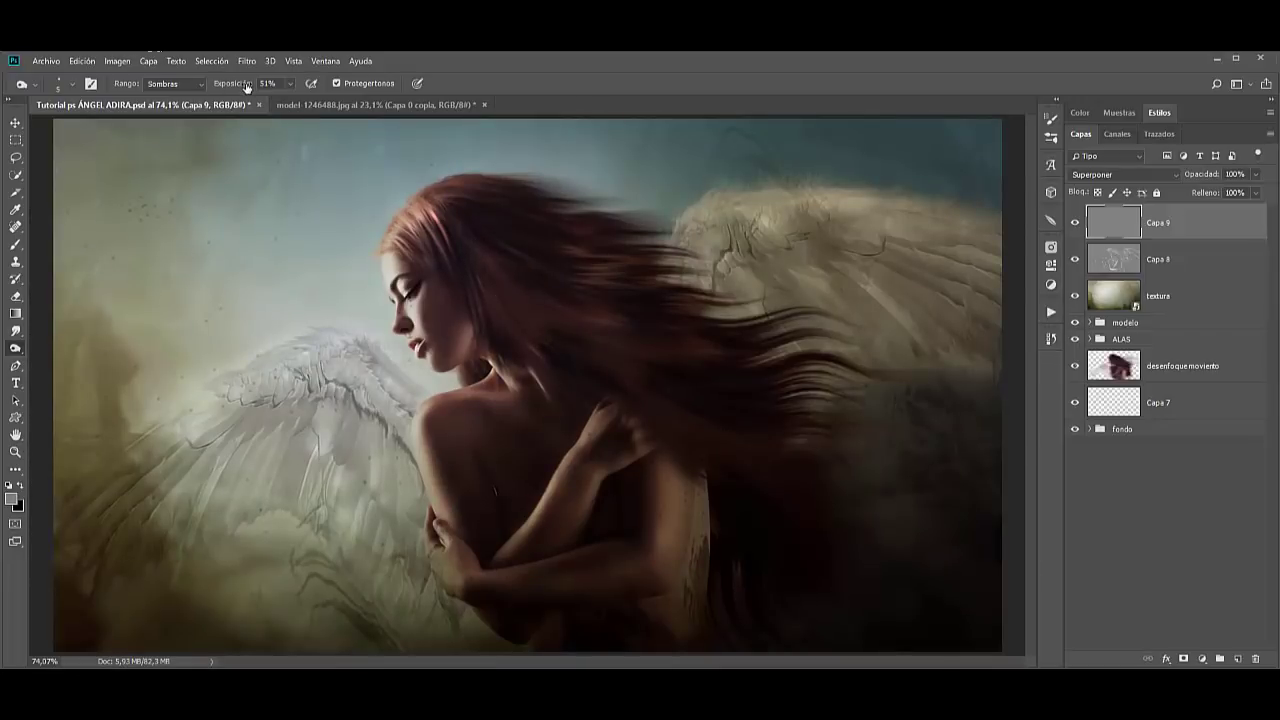
drag(250, 88, 236, 88)
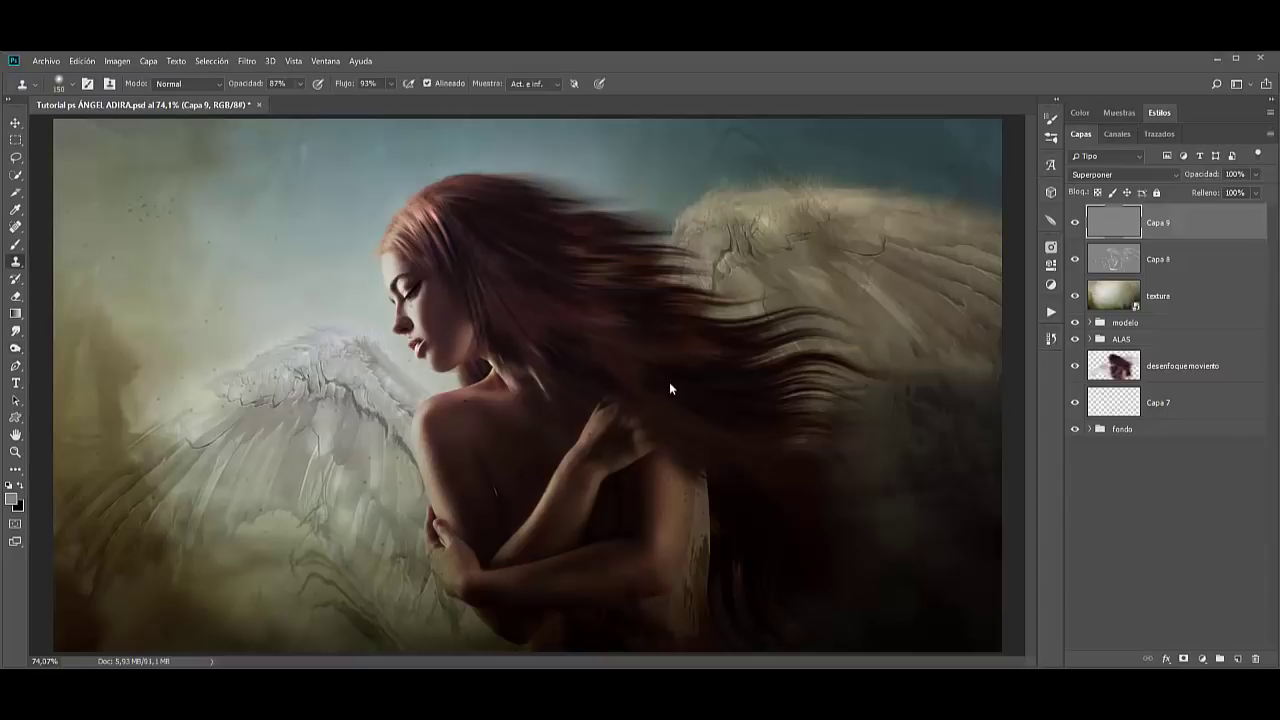
Rename Capa 9 to sombras and Capa 8 to iluminciones.
double_click(1152, 222)
double_click(1156, 259)
text(iluminciones)
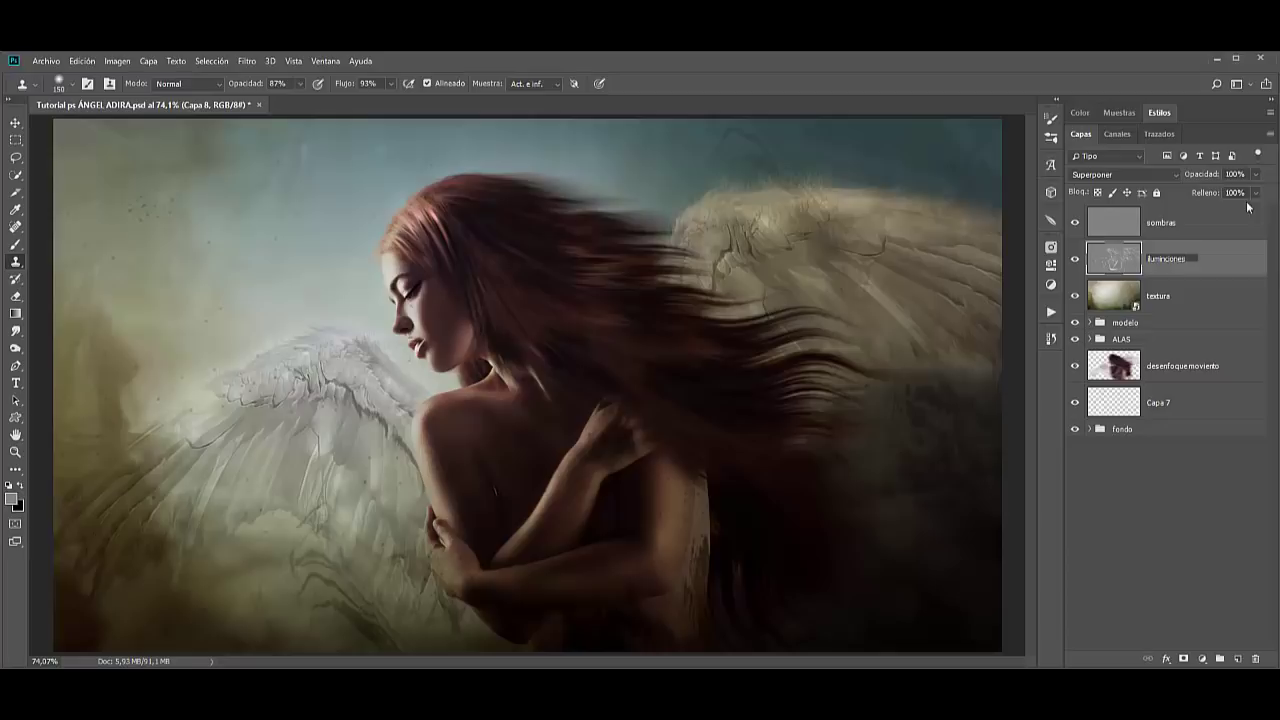
key(Return)
click(1218, 211)
Stamp the merged image onto a new top layer with Apply Image and name it bordes resplandecientes.
click(1240, 657)
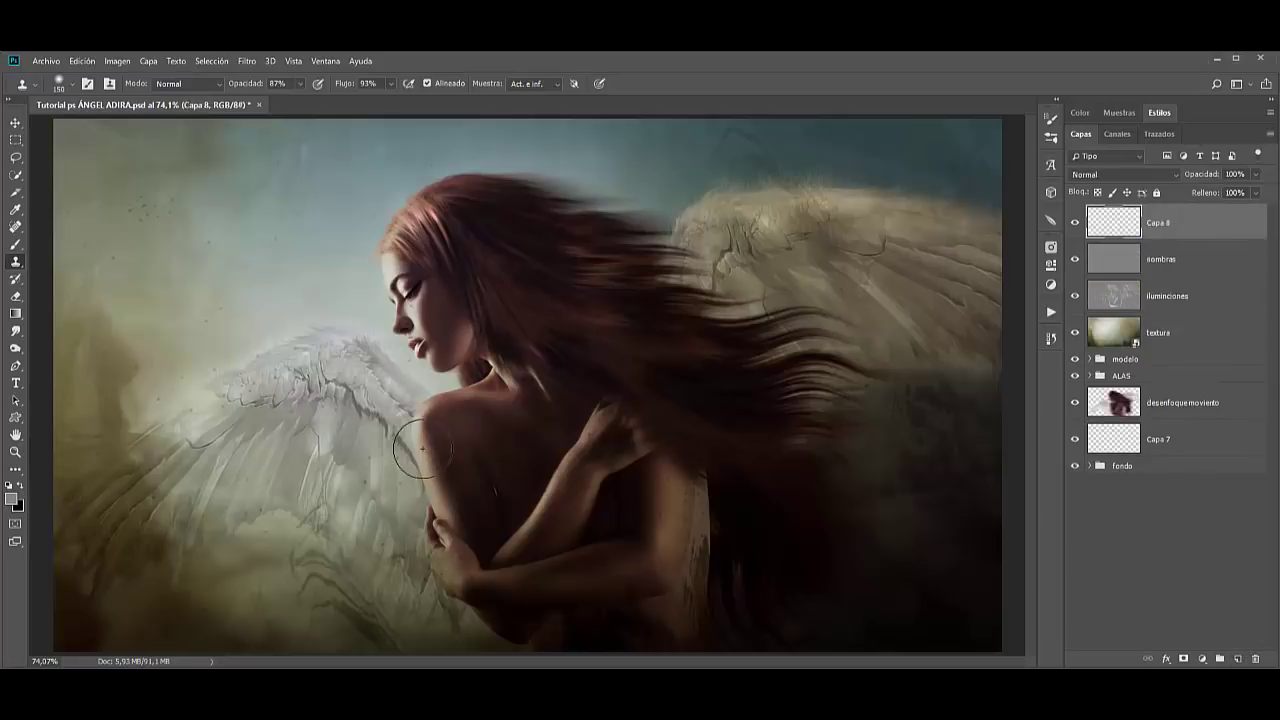
click(113, 62)
click(142, 257)
click(754, 258)
key(s)
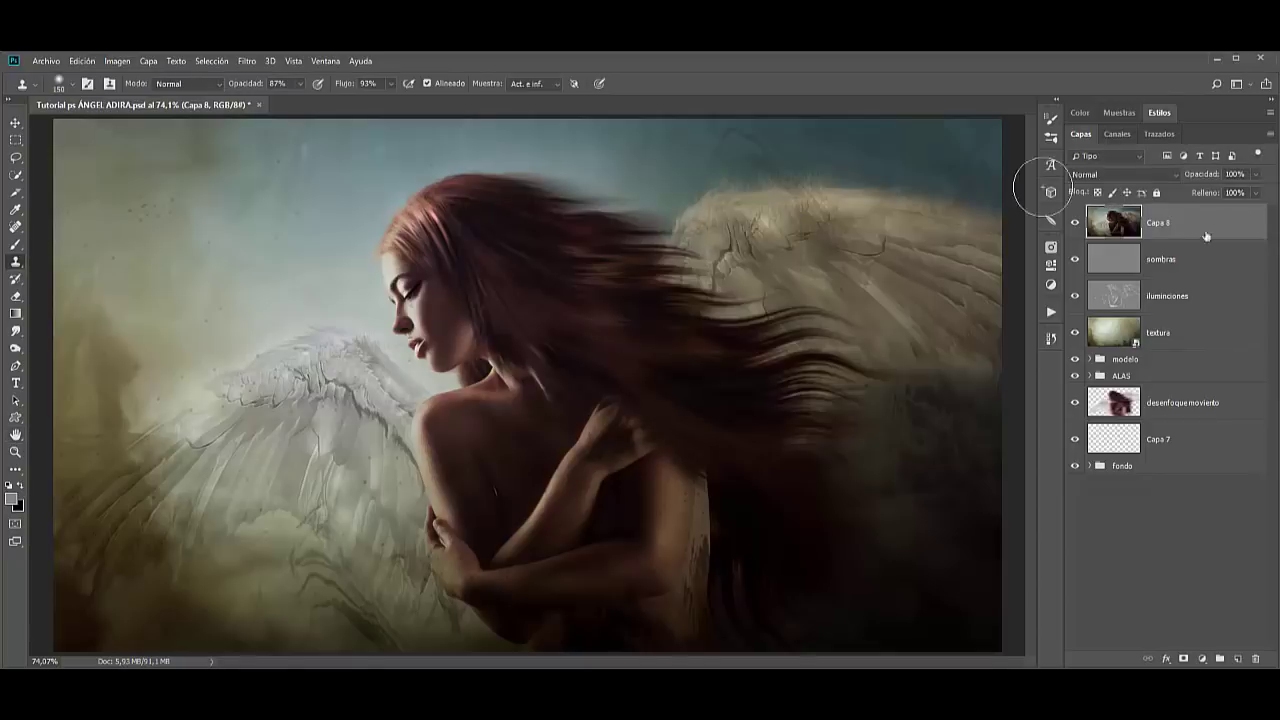
double_click(1160, 222)
text(bl)
text(de)
text(ndecient)
text(es)
Preview Glowing Edges (Bordes resplandecientes) on the merged layer with edge brightness 7 and smoothness about 5.
click(246, 63)
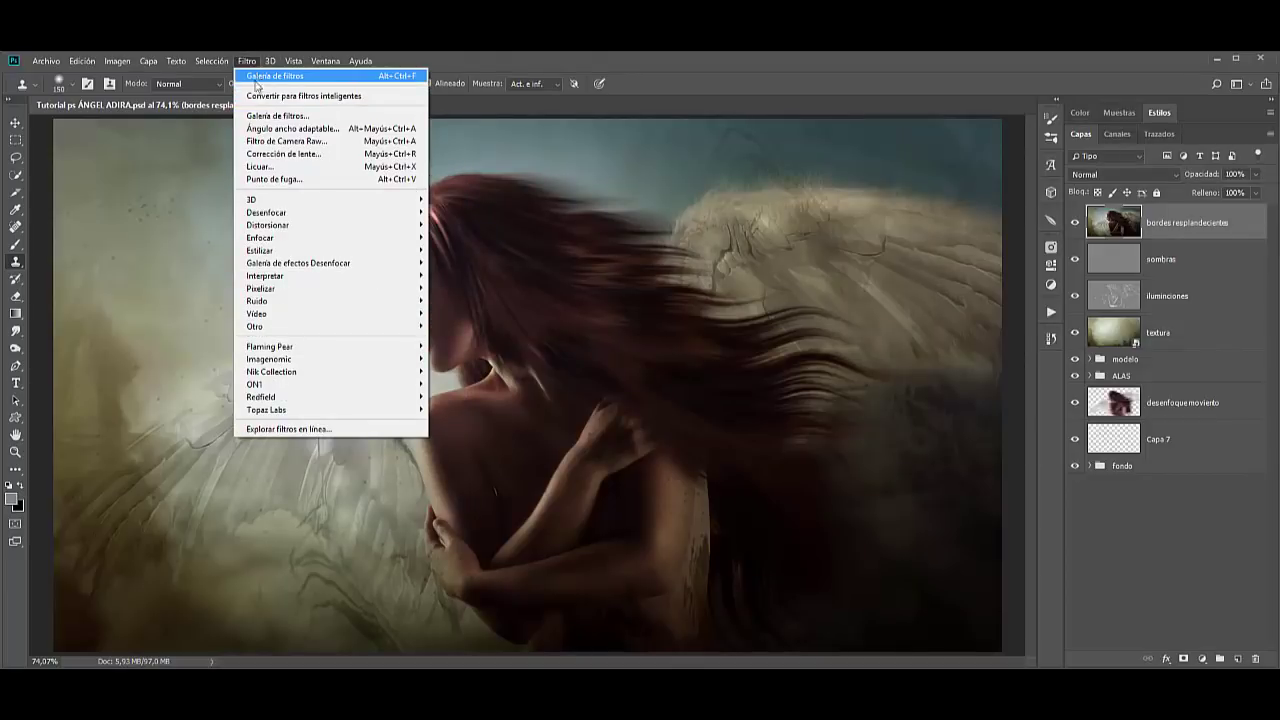
click(253, 117)
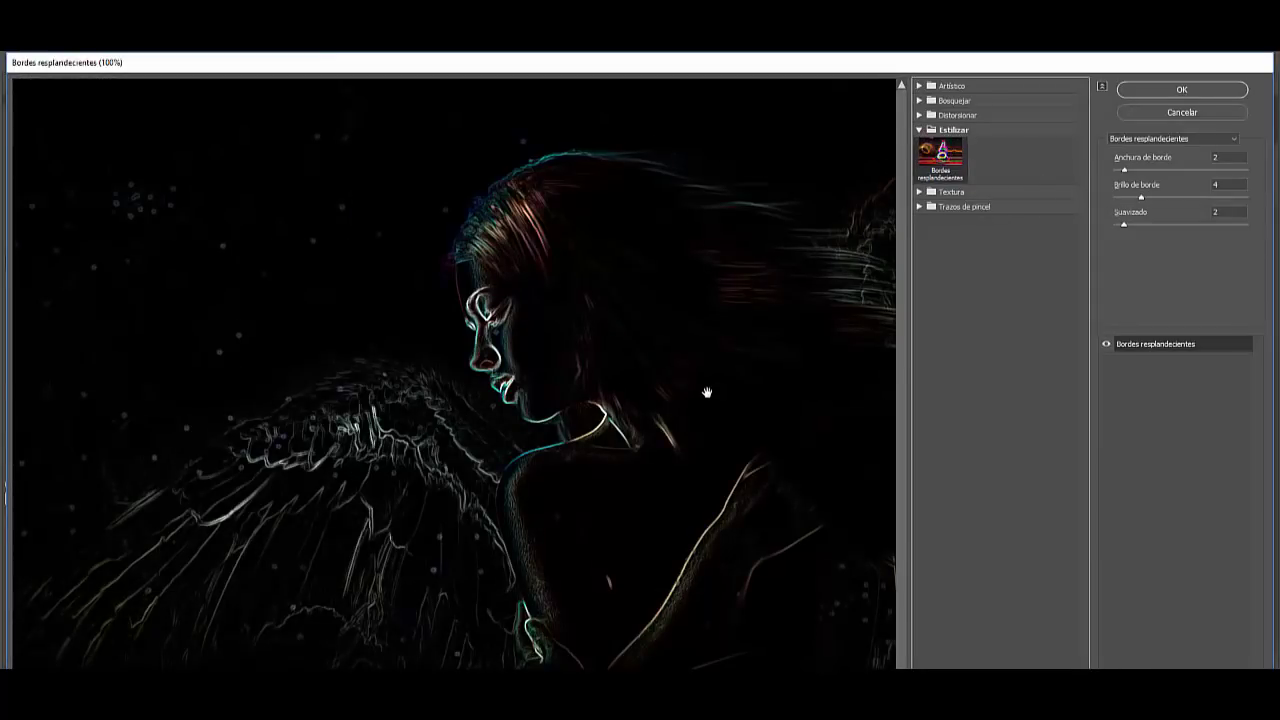
alt+click(706, 392)
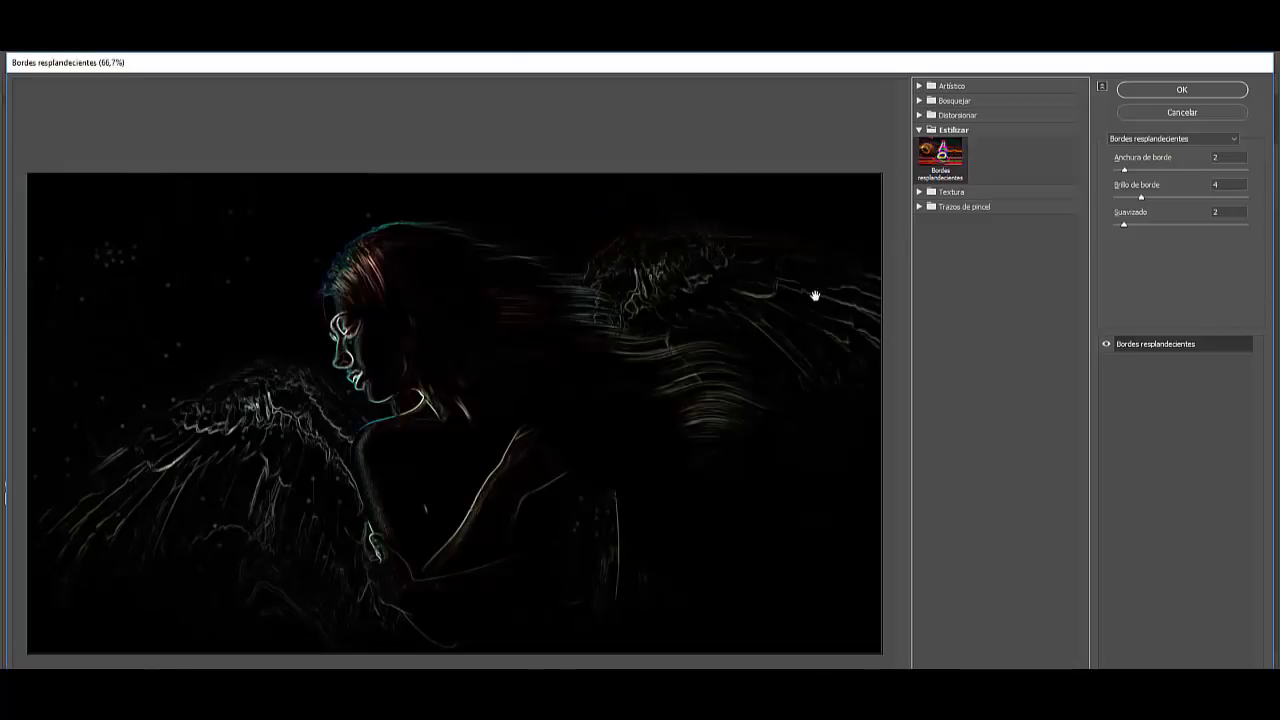
drag(1141, 199, 1154, 199)
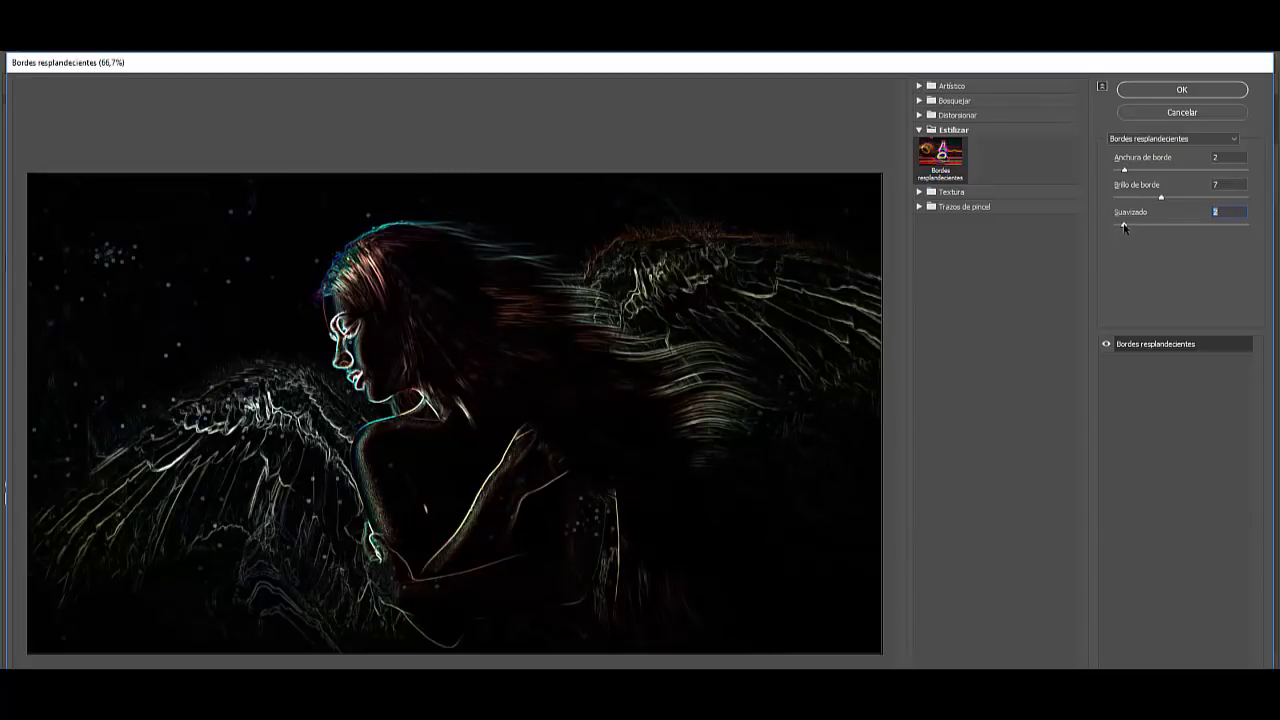
drag(1122, 229, 1166, 232)
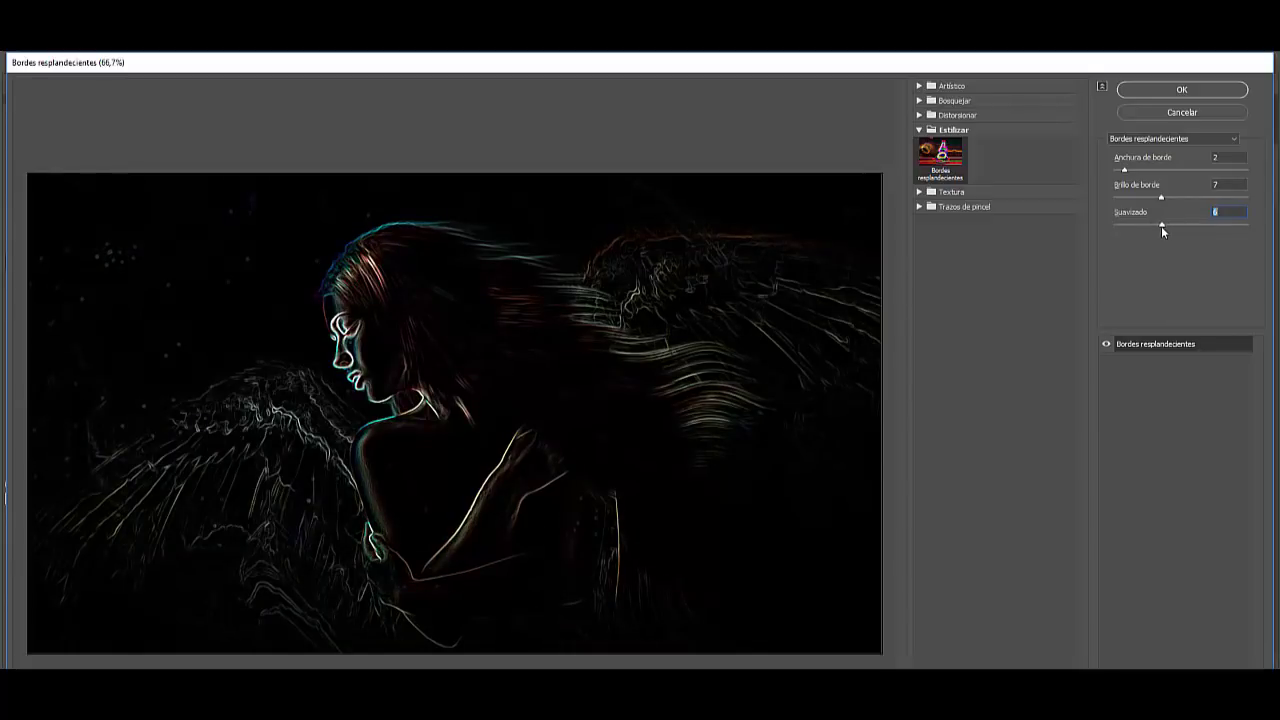
drag(1158, 226, 1152, 226)
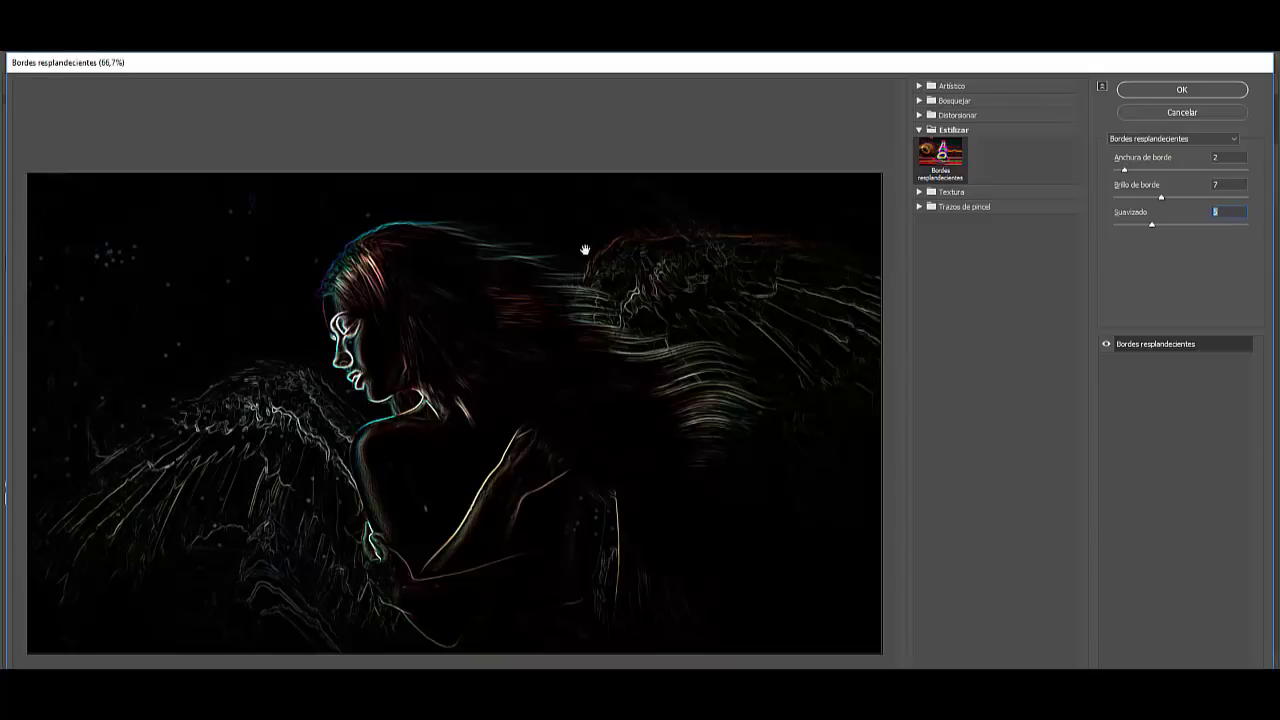
Apply the glowing-edges filter, desaturate the layer, and set its blend mode to Trama.
click(1190, 89)
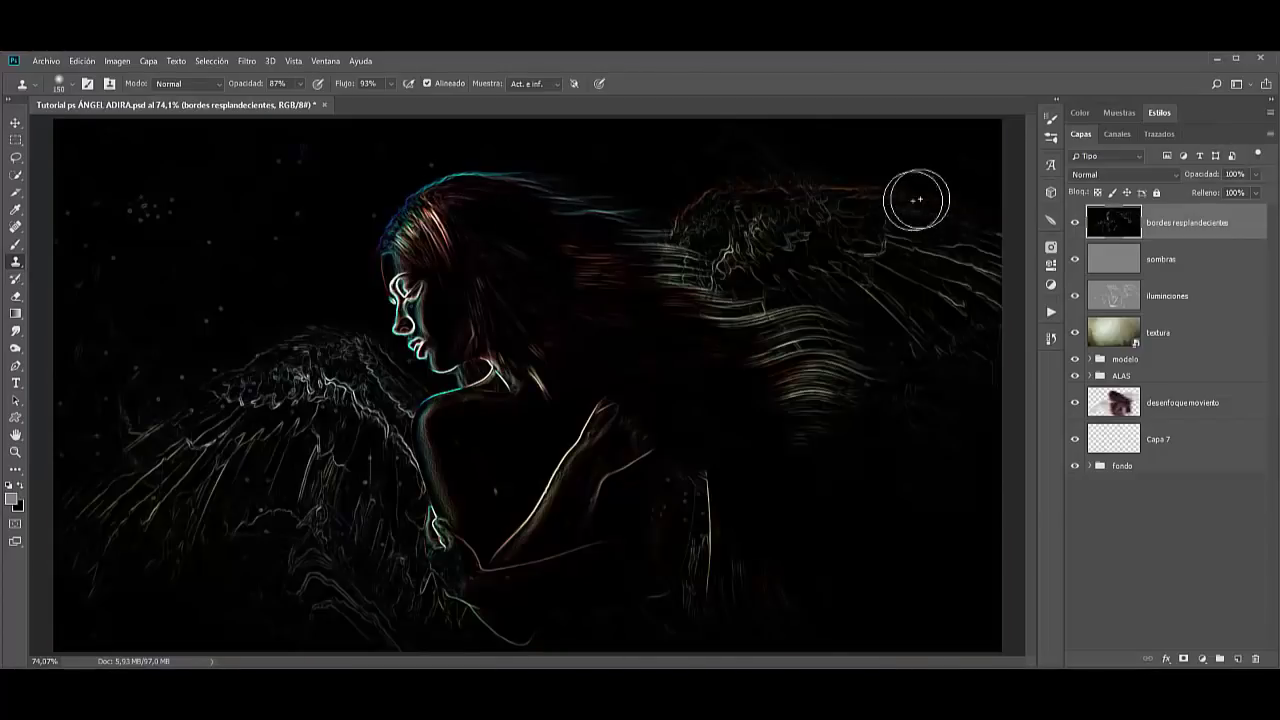
click(118, 62)
mouse_move(126, 96)
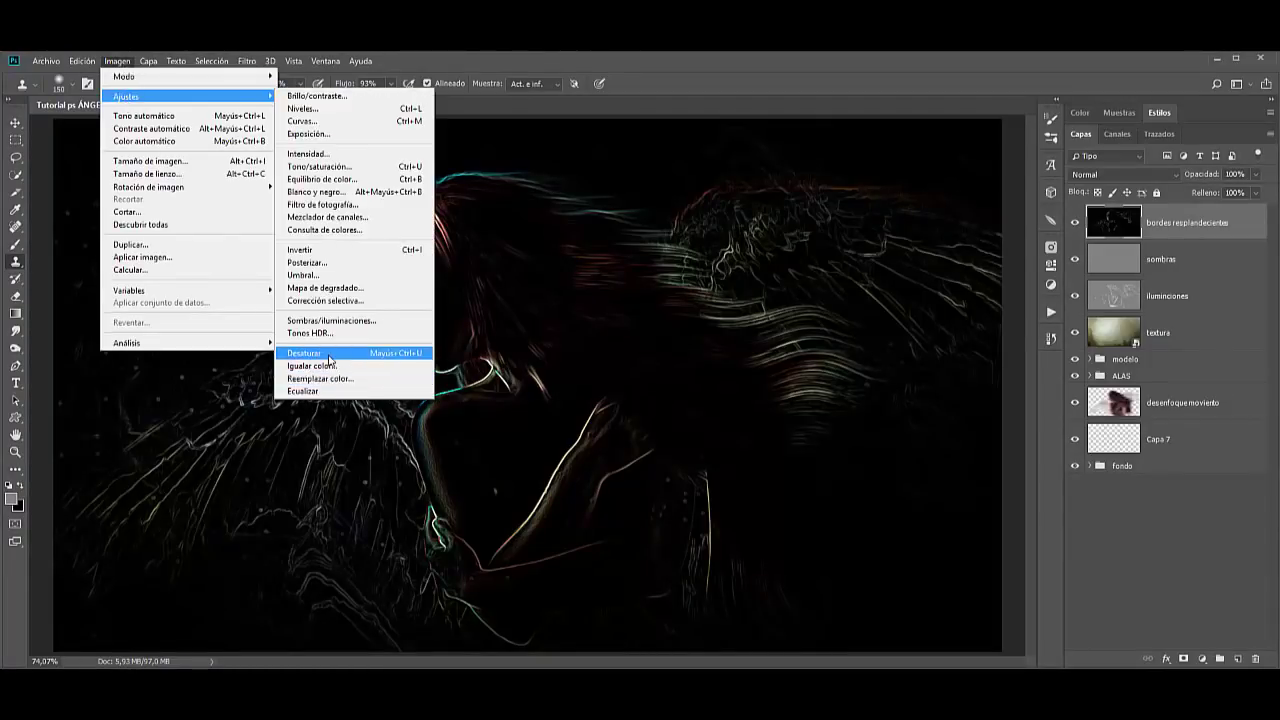
click(308, 353)
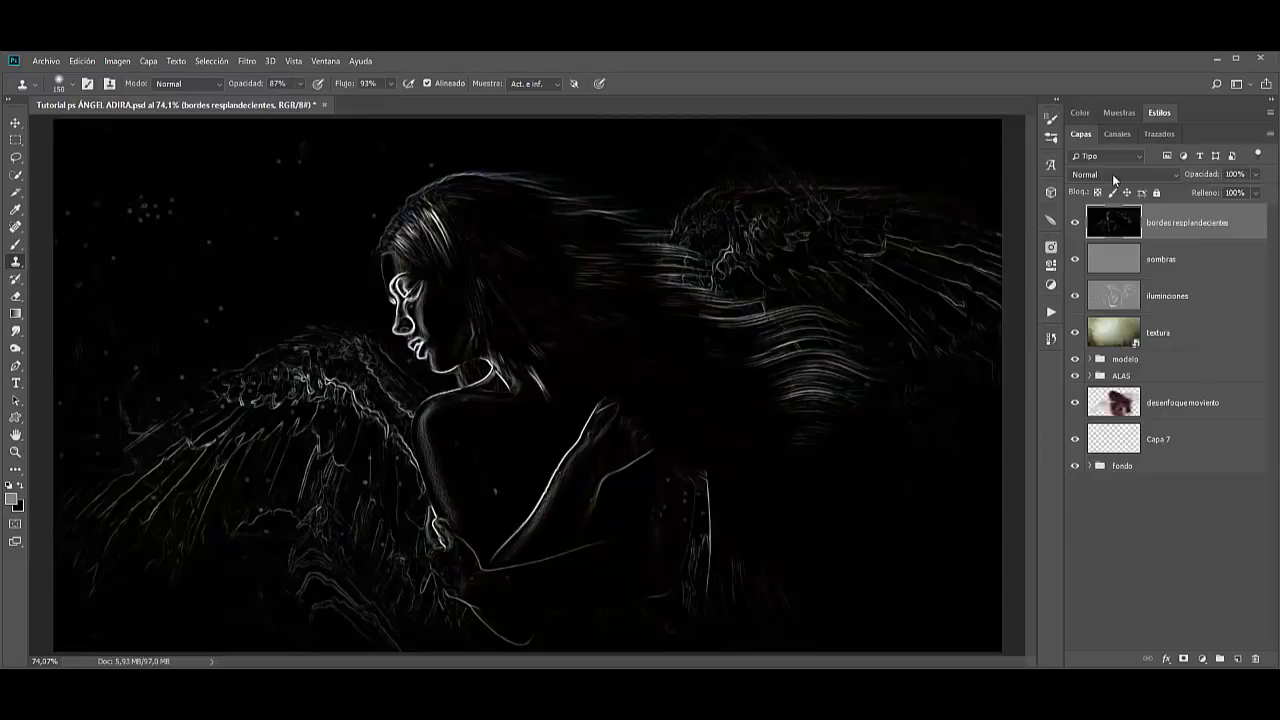
click(1113, 179)
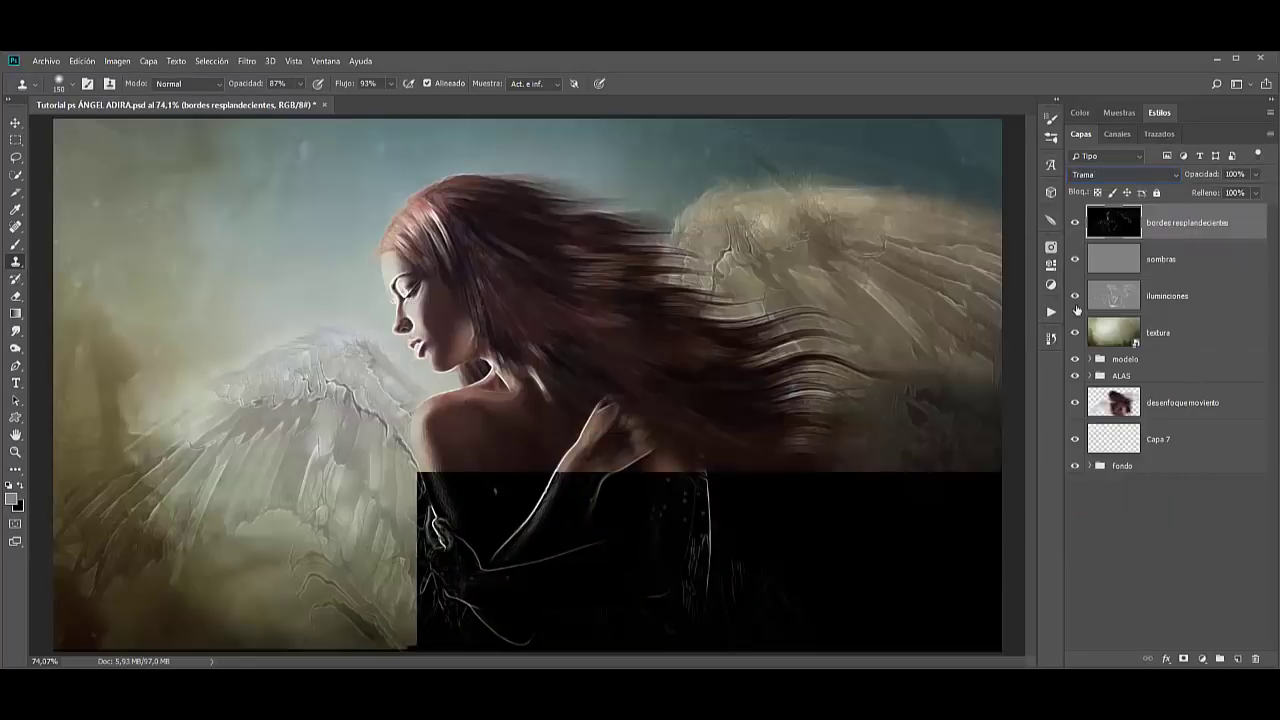
click(1120, 298)
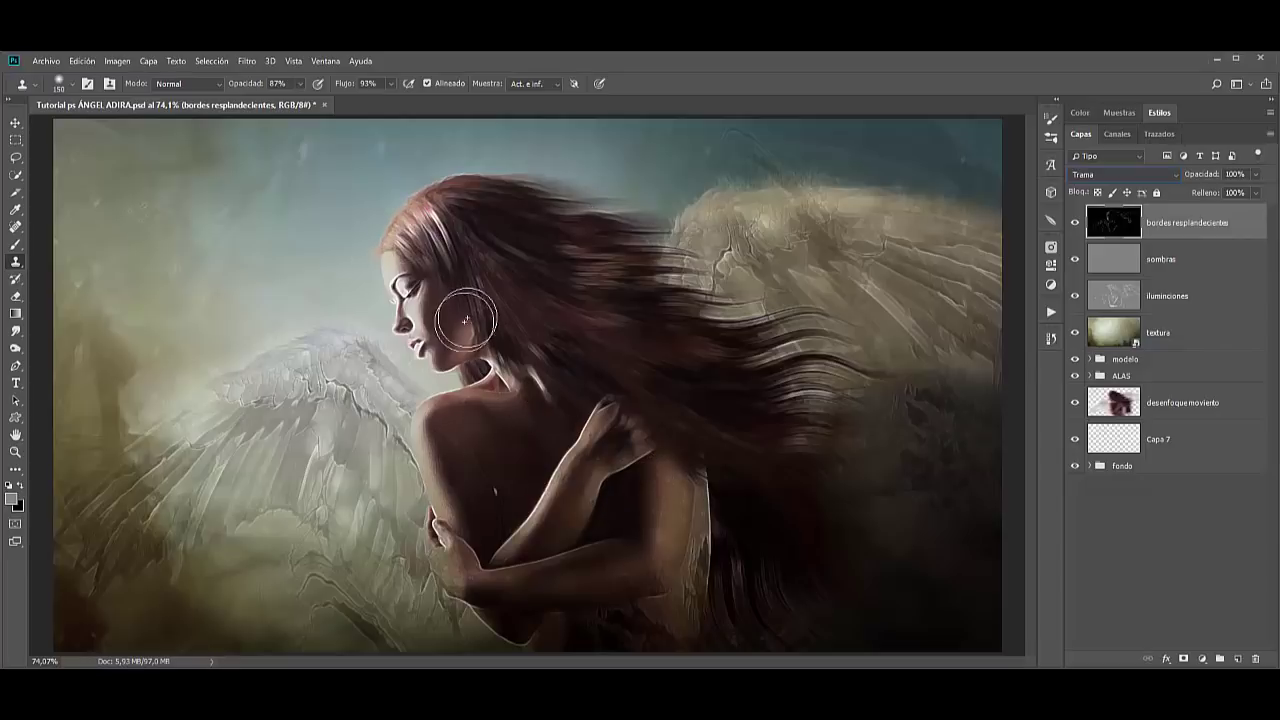
Add a white layer mask to the glowing-edges layer and set up the Brush tool.
click(1183, 658)
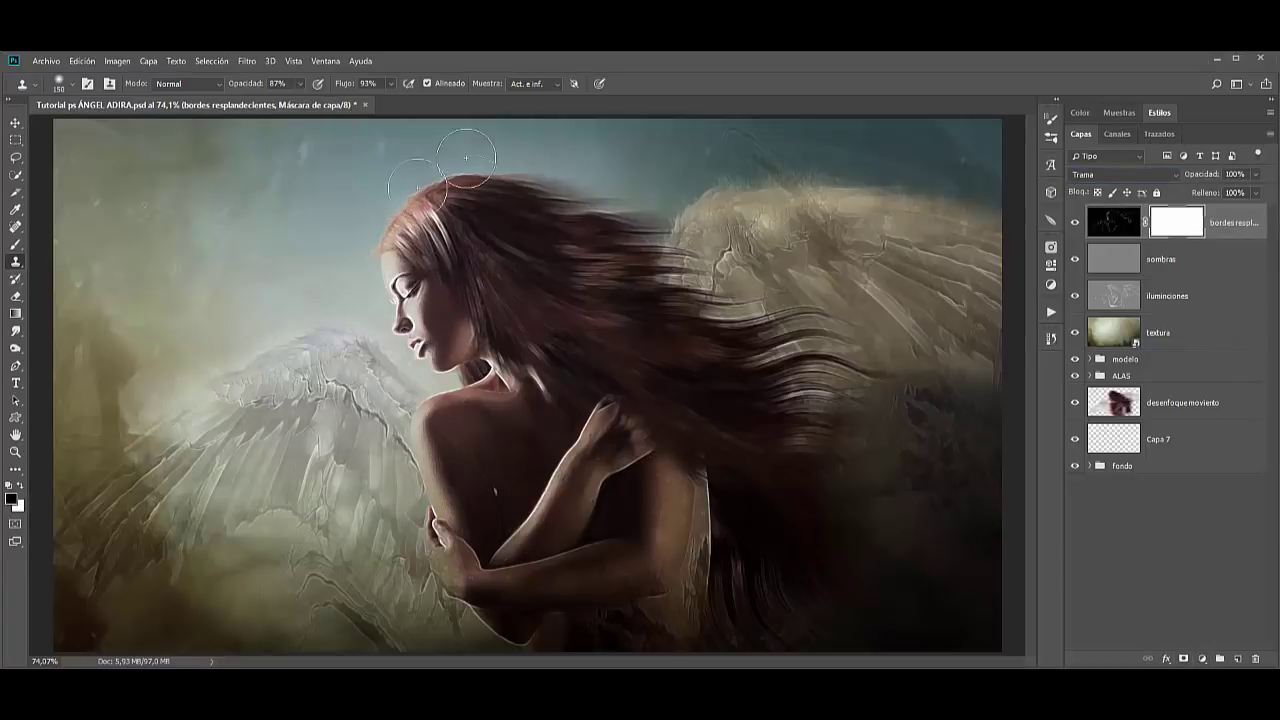
click(15, 246)
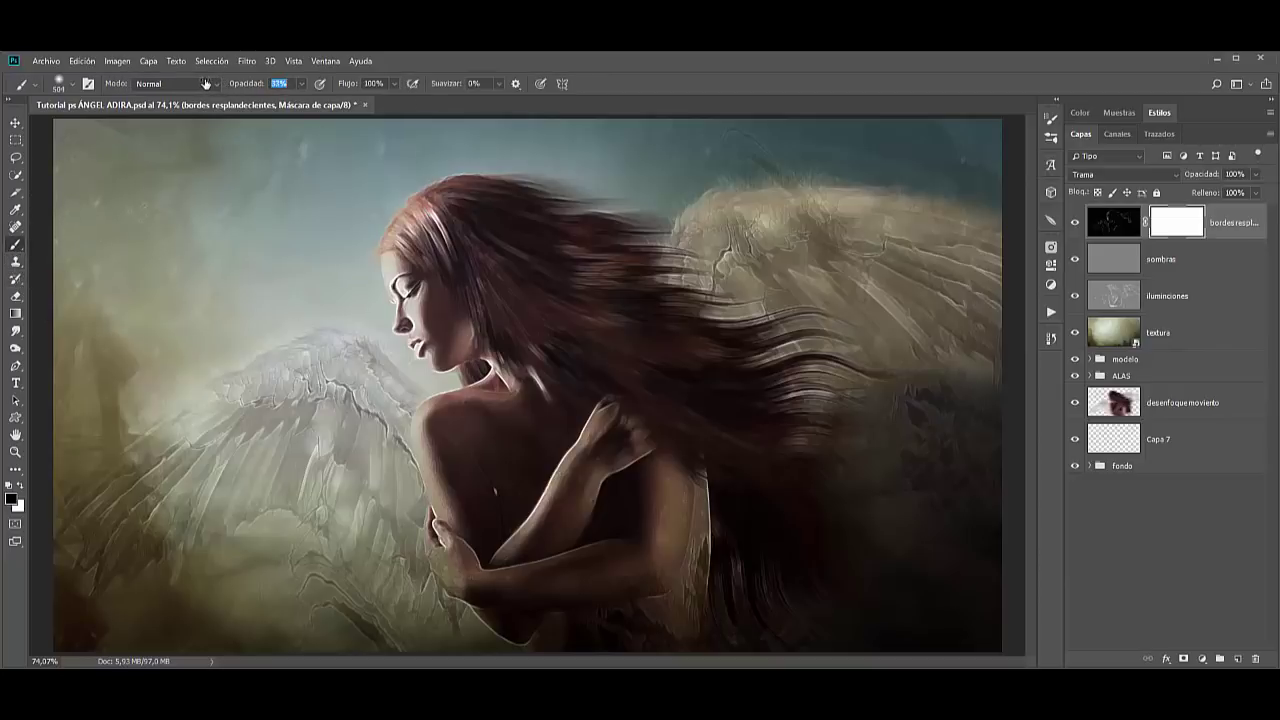
text(44)
drag(548, 305, 439, 328)
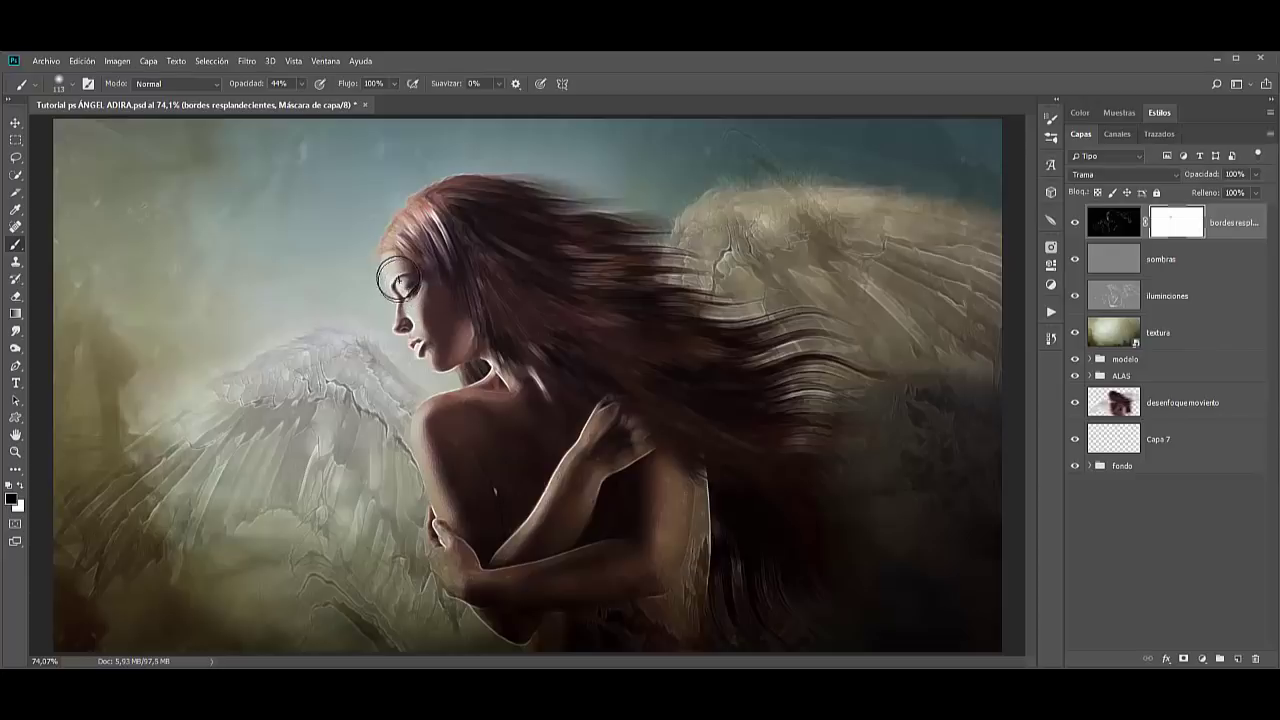
Mask out the glow along the face, shoulder and arm.
mouse_move(398, 292)
mouse_down()
mouse_move(447, 337)
mouse_move(460, 325)
mouse_up()
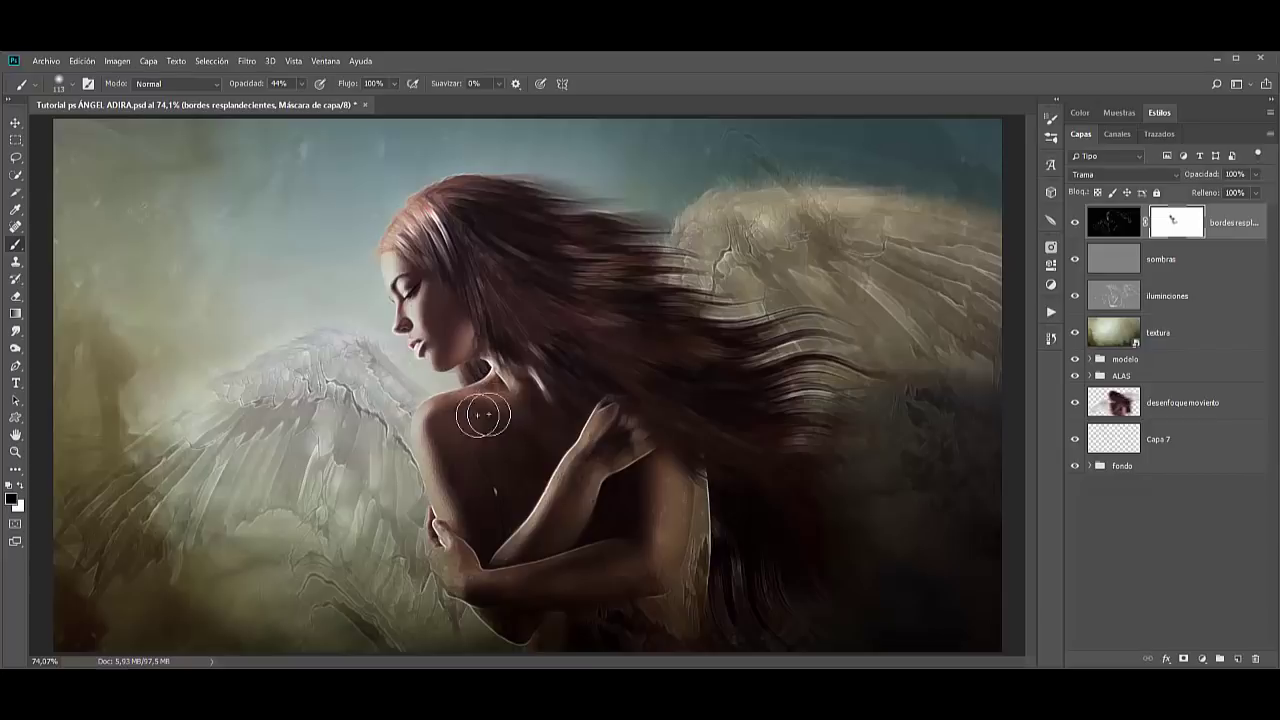
mouse_move(452, 468)
mouse_down()
mouse_move(443, 443)
mouse_move(495, 490)
mouse_move(563, 389)
mouse_move(505, 410)
mouse_up()
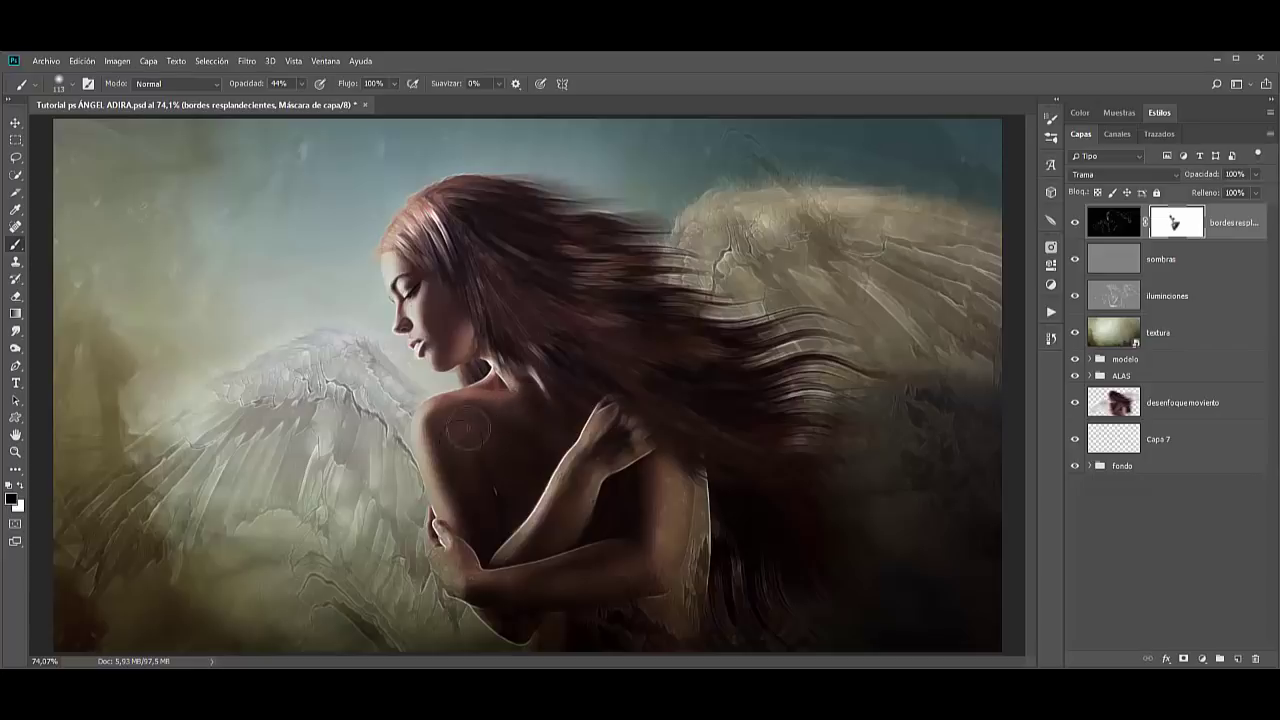
mouse_move(476, 495)
mouse_down()
mouse_move(566, 386)
mouse_move(517, 466)
mouse_move(643, 423)
mouse_move(578, 483)
mouse_move(590, 490)
mouse_move(609, 437)
mouse_move(514, 557)
mouse_move(649, 413)
mouse_move(600, 458)
mouse_up()
mouse_move(686, 472)
mouse_down()
mouse_move(657, 528)
mouse_move(666, 471)
mouse_move(663, 551)
mouse_move(608, 580)
mouse_move(480, 574)
mouse_move(443, 548)
mouse_move(437, 566)
mouse_move(544, 546)
mouse_up()
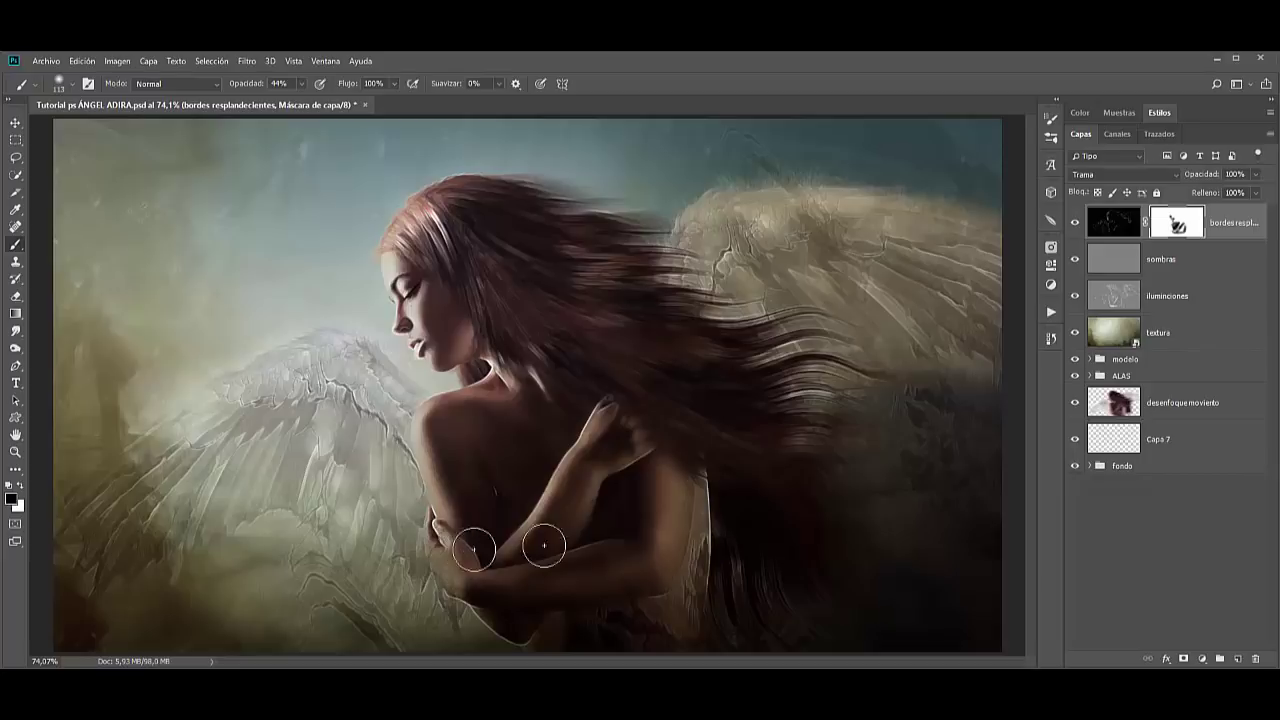
mouse_move(545, 455)
mouse_down()
mouse_move(674, 386)
mouse_move(609, 380)
mouse_move(508, 520)
mouse_move(603, 489)
mouse_move(654, 437)
mouse_move(590, 396)
mouse_up()
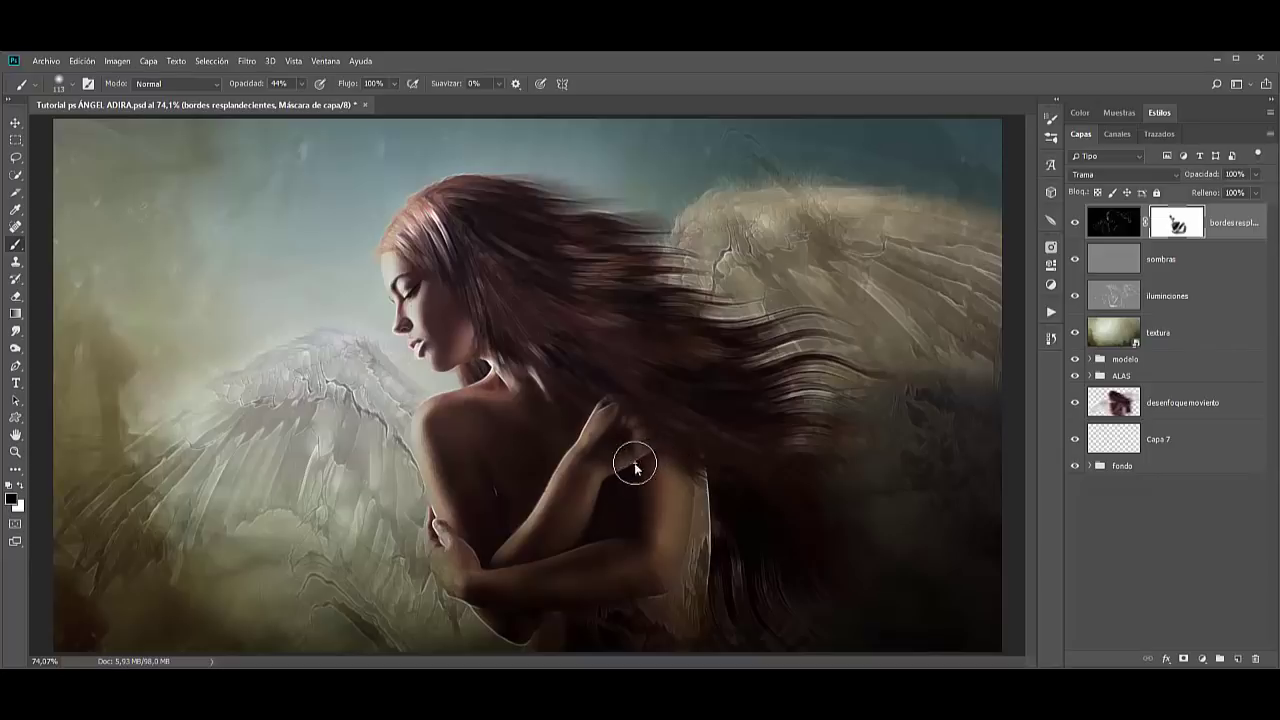
mouse_move(635, 466)
mouse_down()
mouse_move(623, 430)
mouse_move(591, 405)
mouse_move(600, 430)
mouse_move(551, 464)
mouse_move(457, 634)
mouse_move(395, 520)
mouse_move(414, 586)
mouse_move(517, 643)
mouse_move(540, 630)
mouse_move(490, 636)
mouse_up()
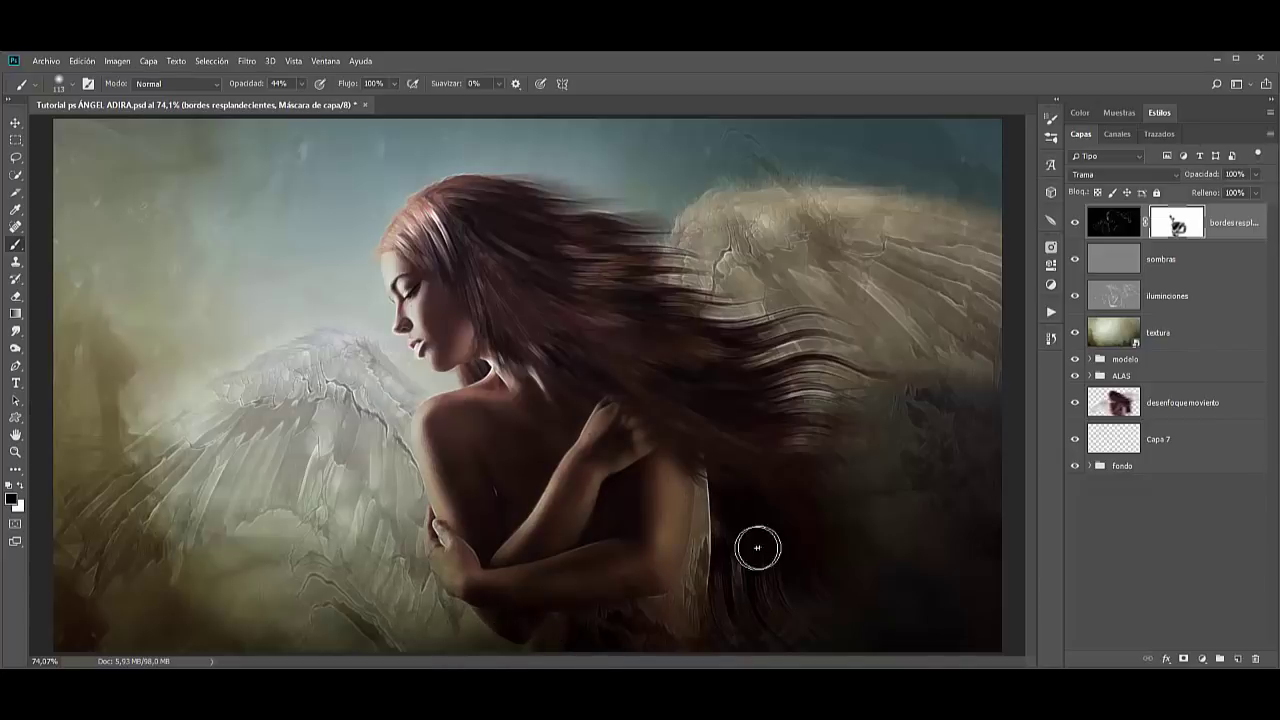
mouse_move(709, 451)
mouse_down()
mouse_move(714, 557)
mouse_move(686, 614)
mouse_move(657, 600)
mouse_up()
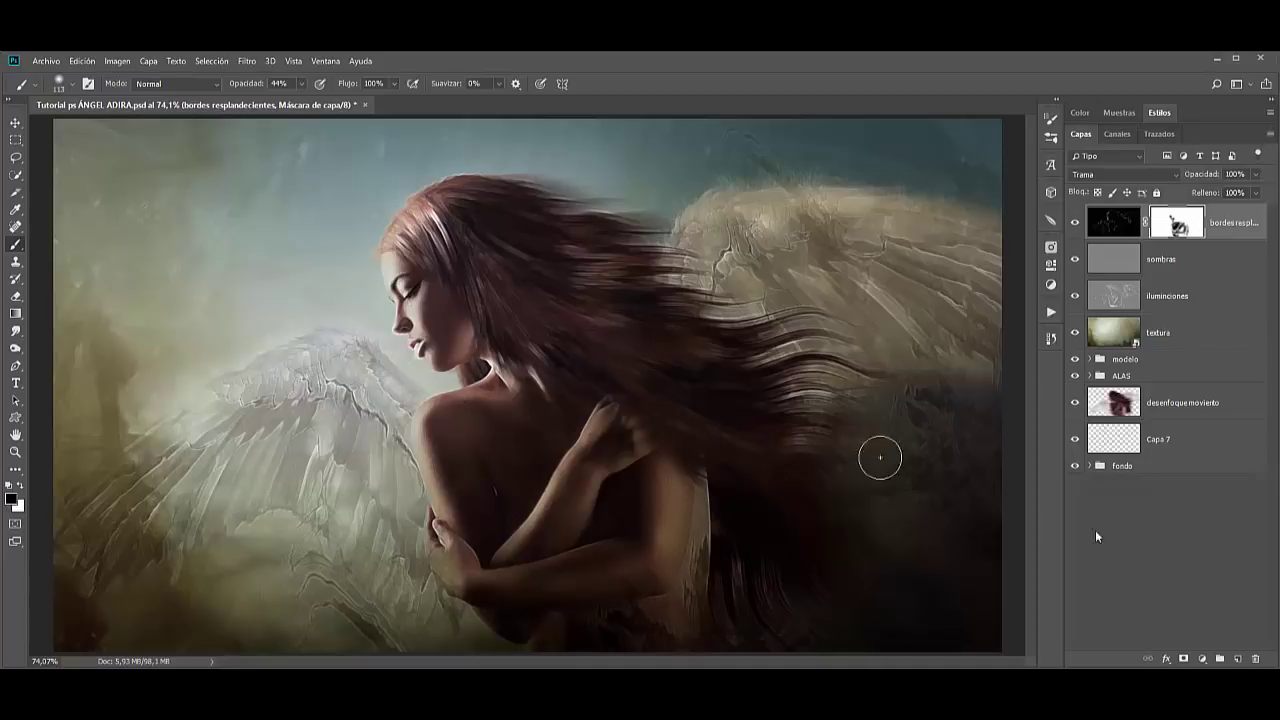
With the brush enlarged to 177, mask out the glow across the top sky and lower right.
drag(180, 214, 273, 260)
alt+right_click(262, 247)
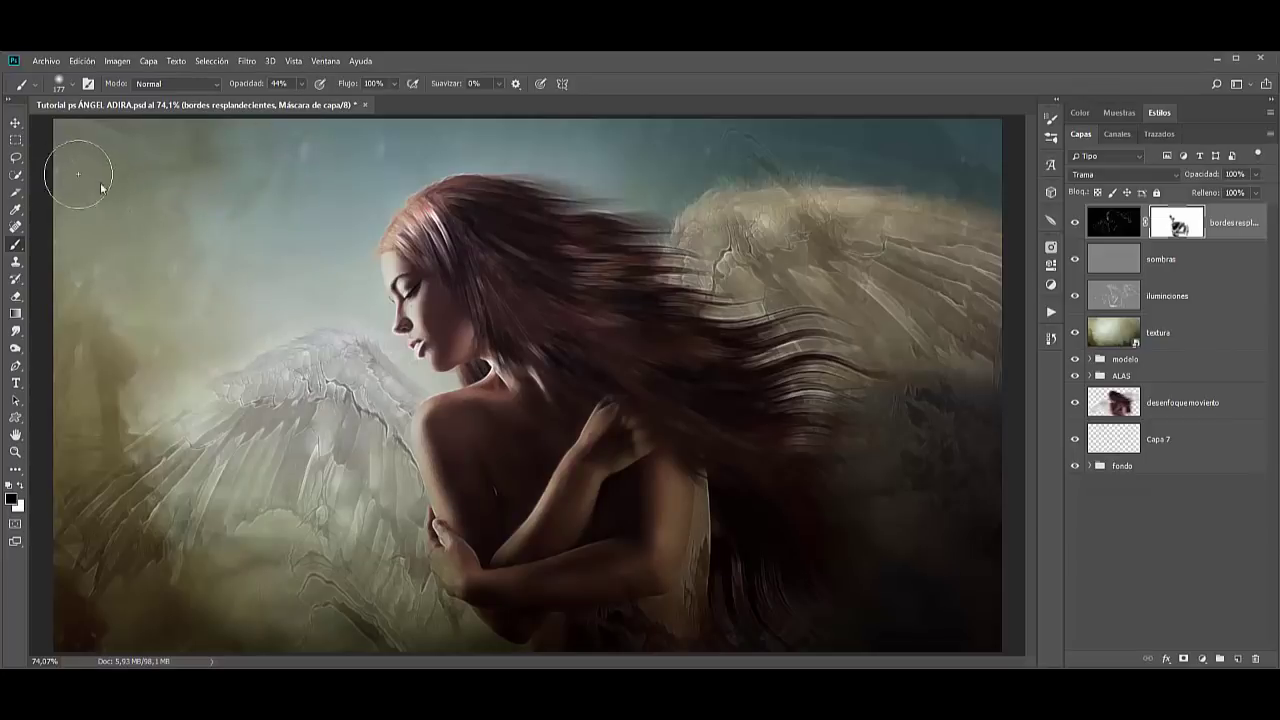
drag(357, 131, 145, 340)
drag(305, 215, 962, 138)
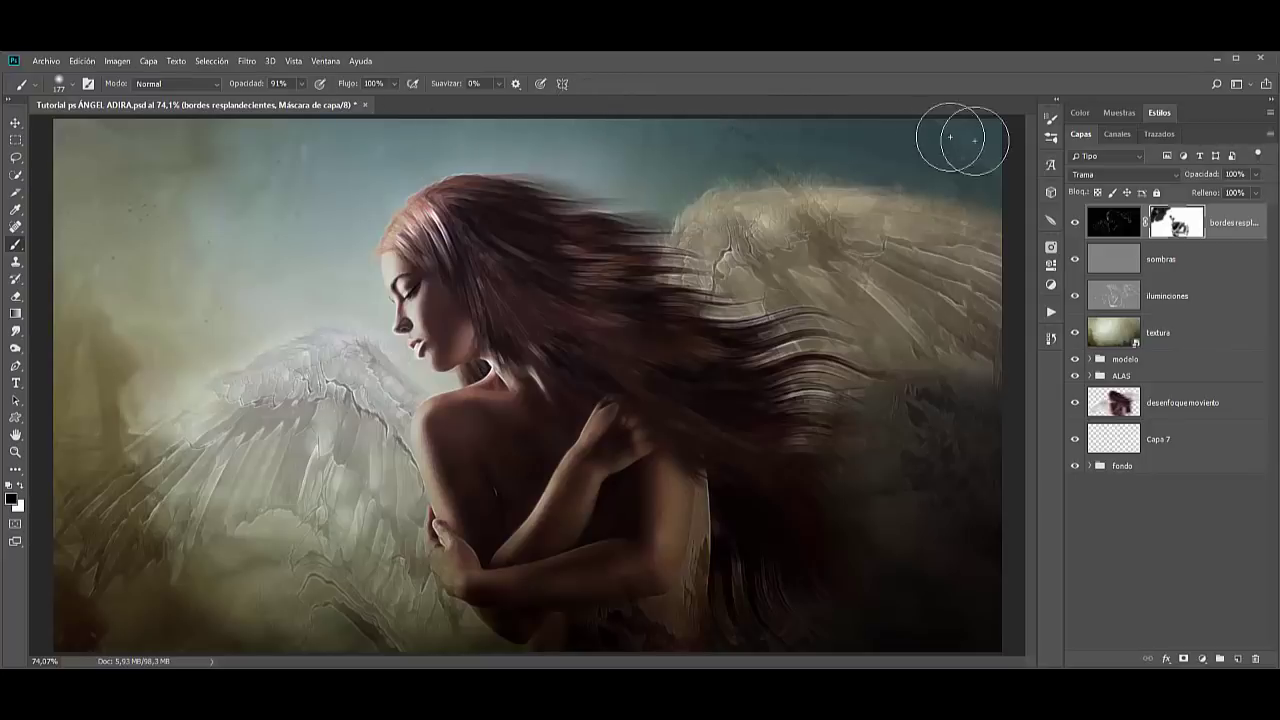
drag(962, 138, 110, 150)
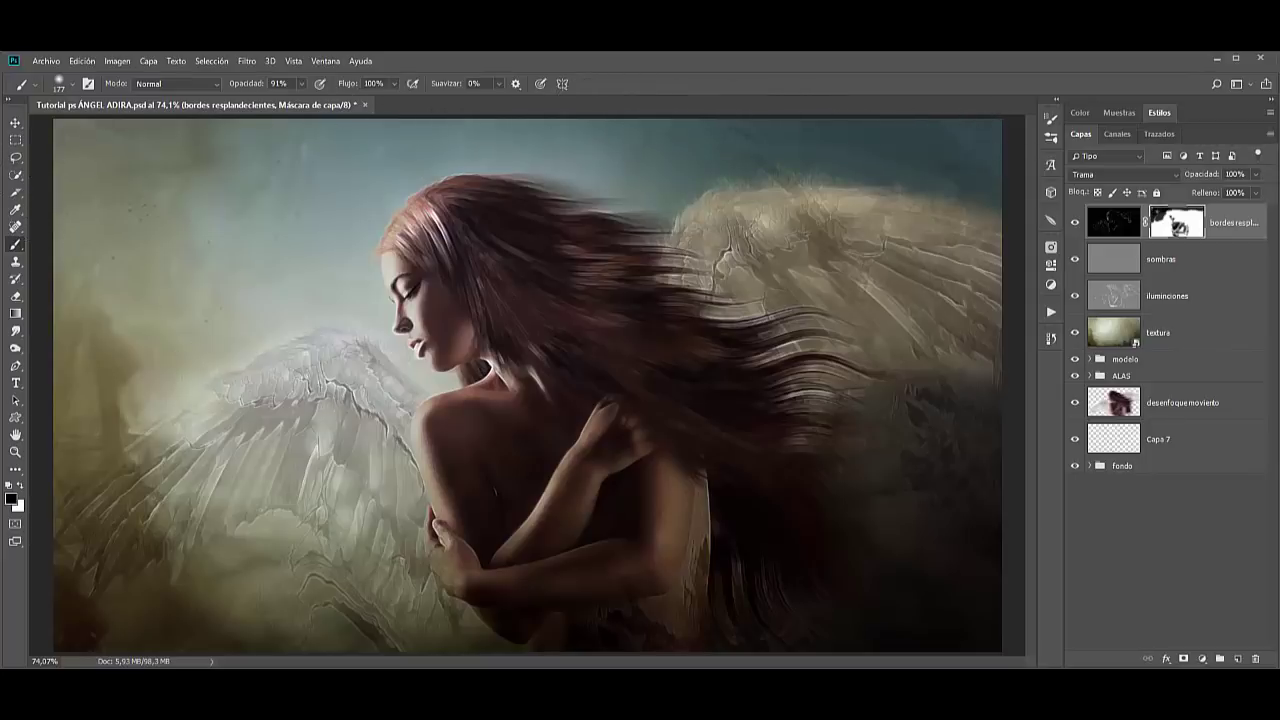
mouse_move(914, 500)
mouse_down()
mouse_move(999, 453)
mouse_move(920, 591)
mouse_move(861, 657)
mouse_up()
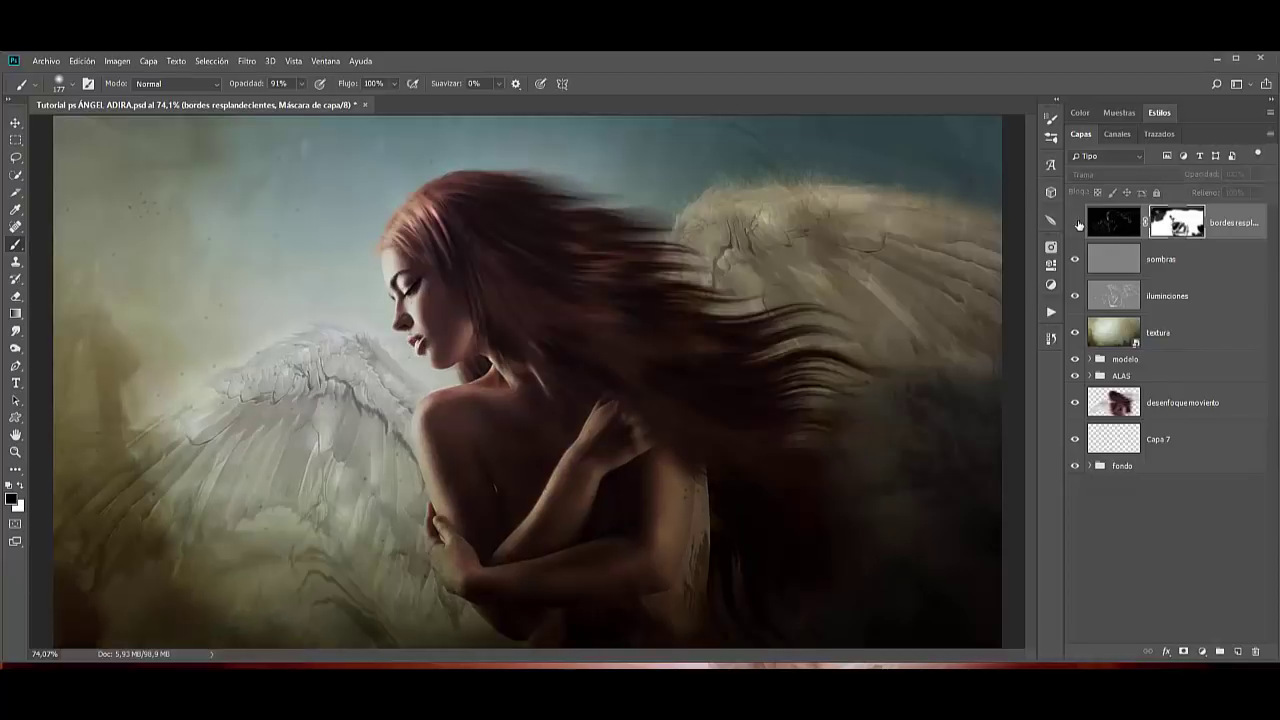
Show the glow layer, add new layer Capa 8, and stamp the visible composite into it via Apply Image.
click(1075, 222)
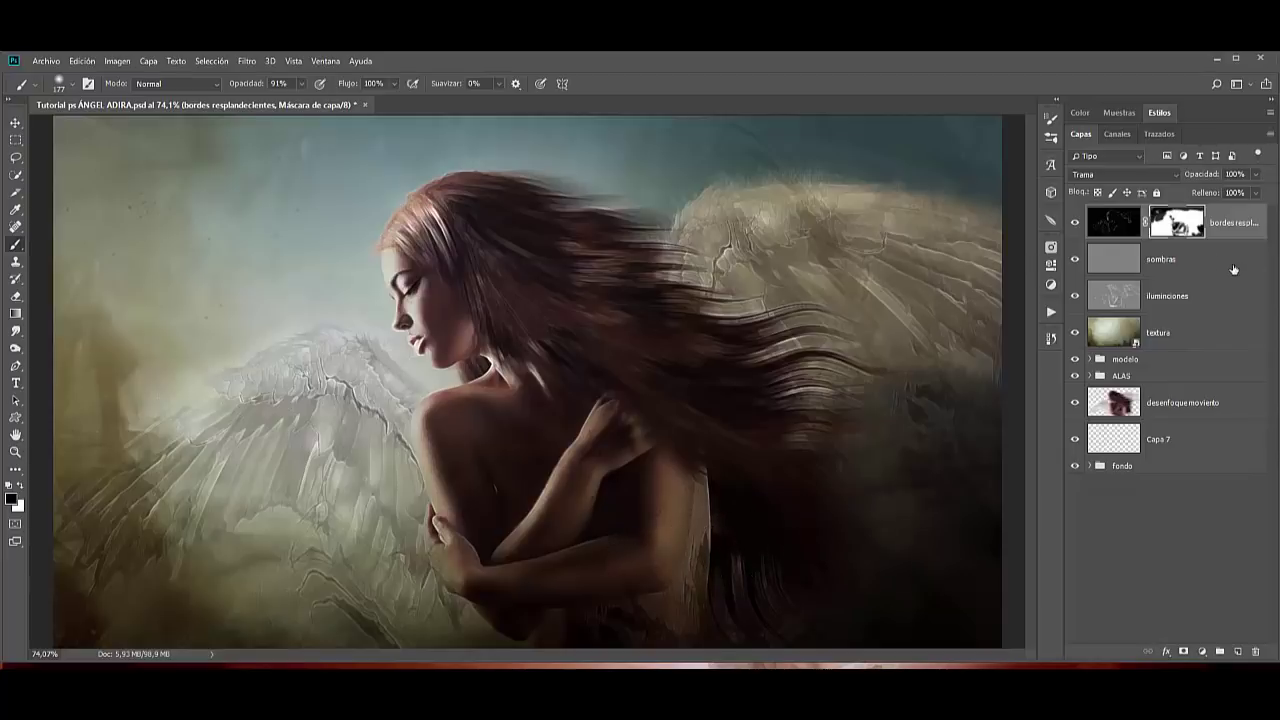
key(ctrl+shift+alt+n)
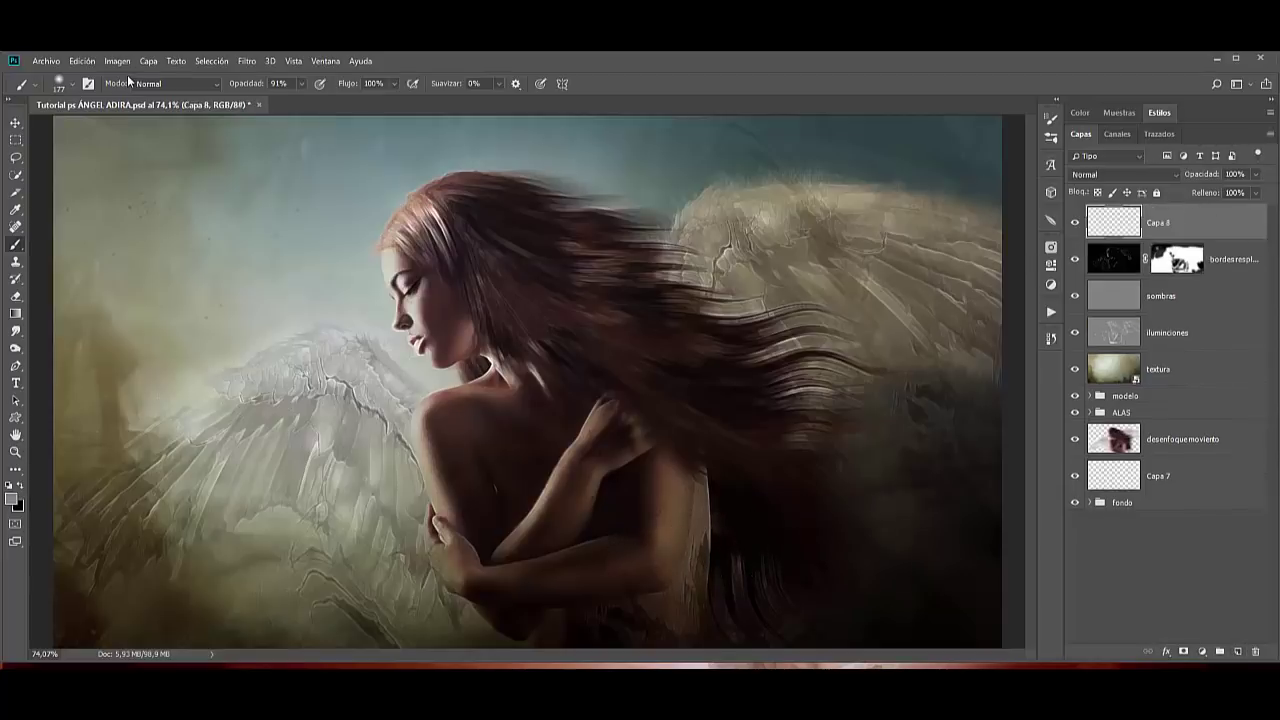
click(118, 61)
click(146, 258)
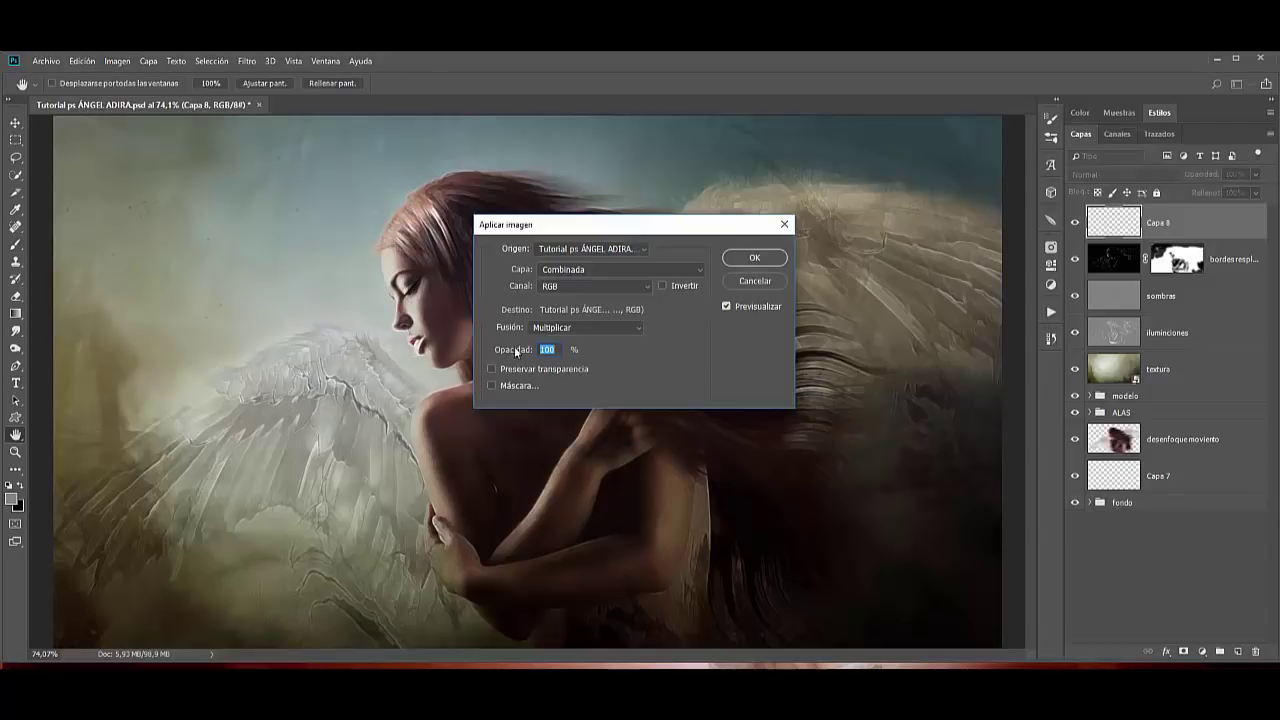
click(748, 258)
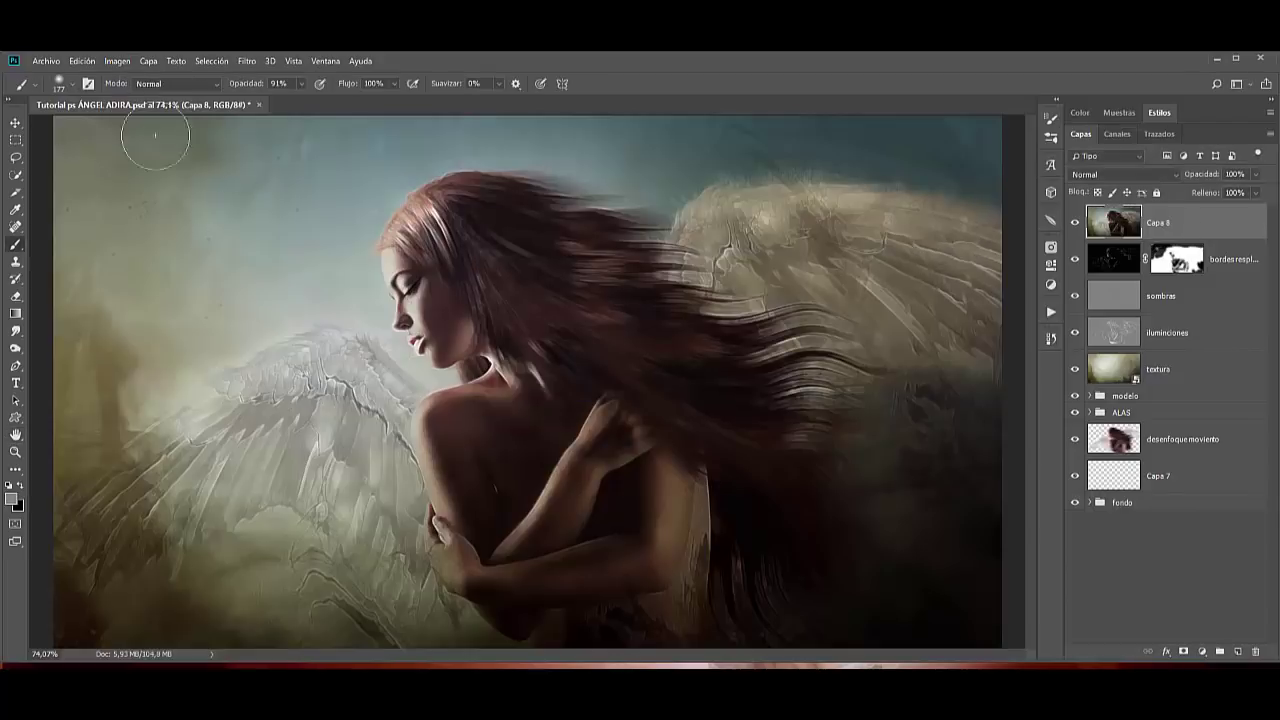
click(247, 61)
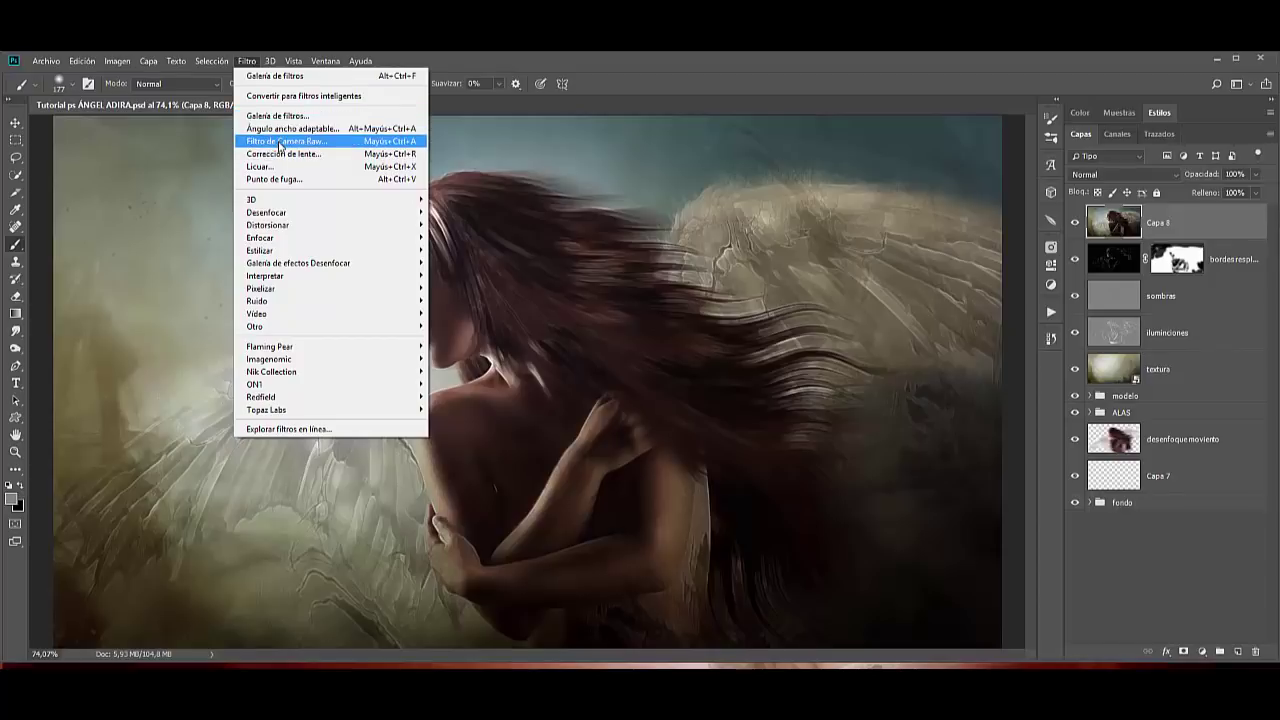
In Camera Raw on Capa 8, brush over the face and neck with exposure about +0.60.
key(ctrl+shift+a)
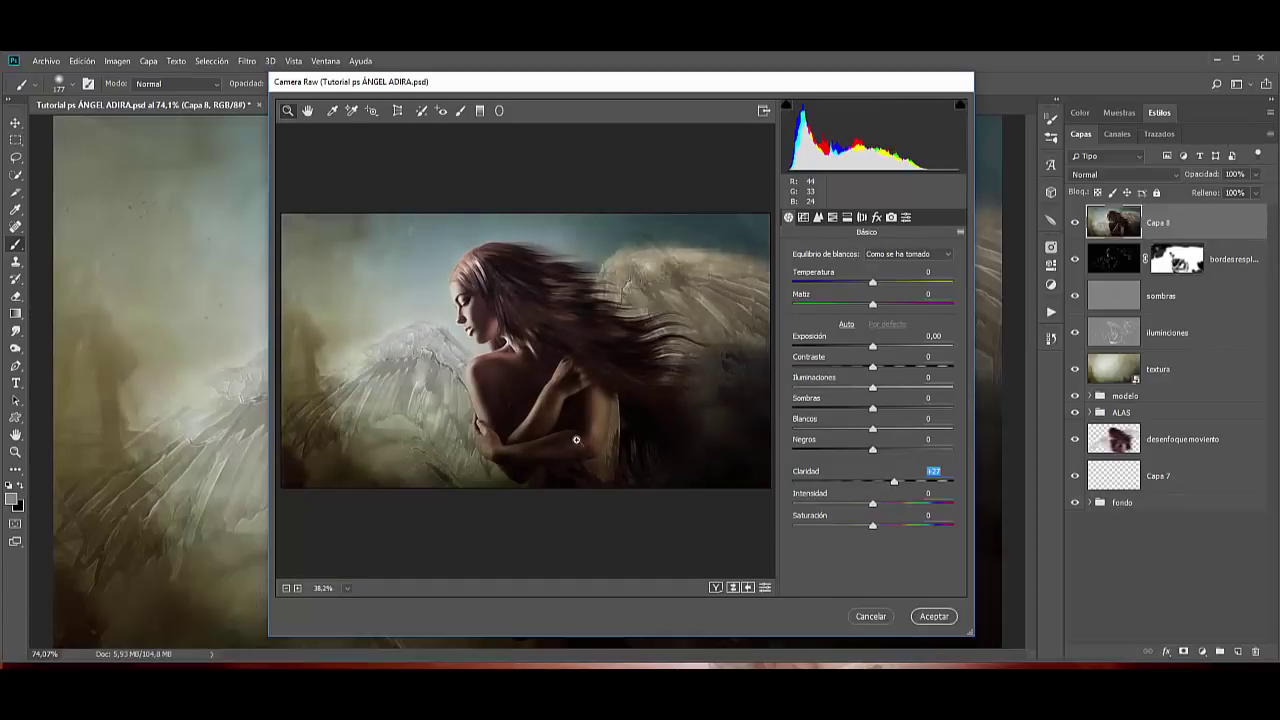
click(464, 112)
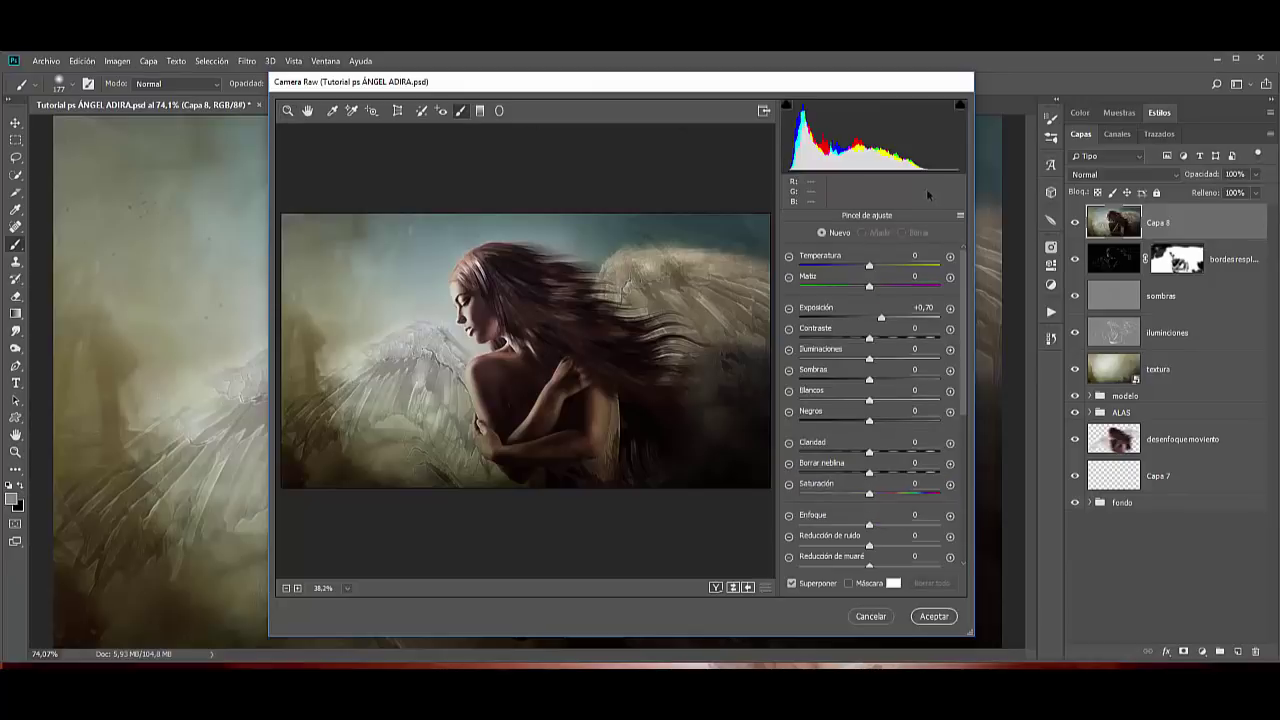
click(960, 214)
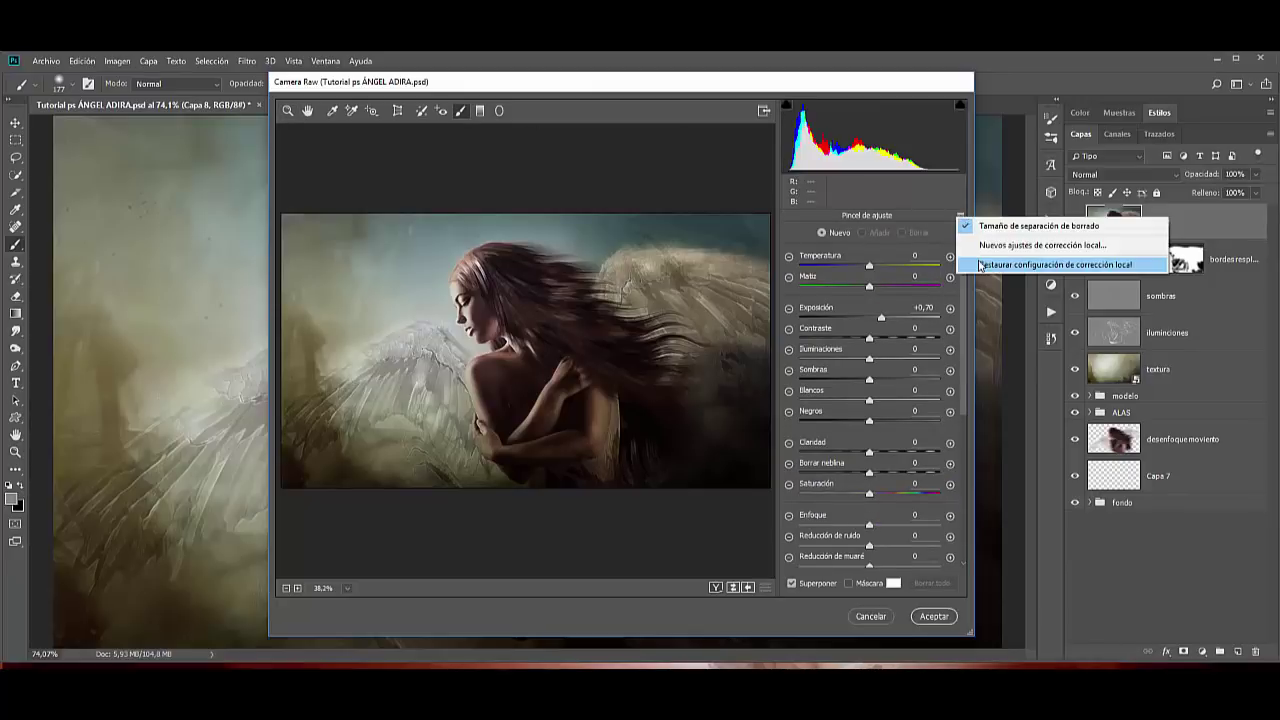
click(1031, 268)
text(+0,25)
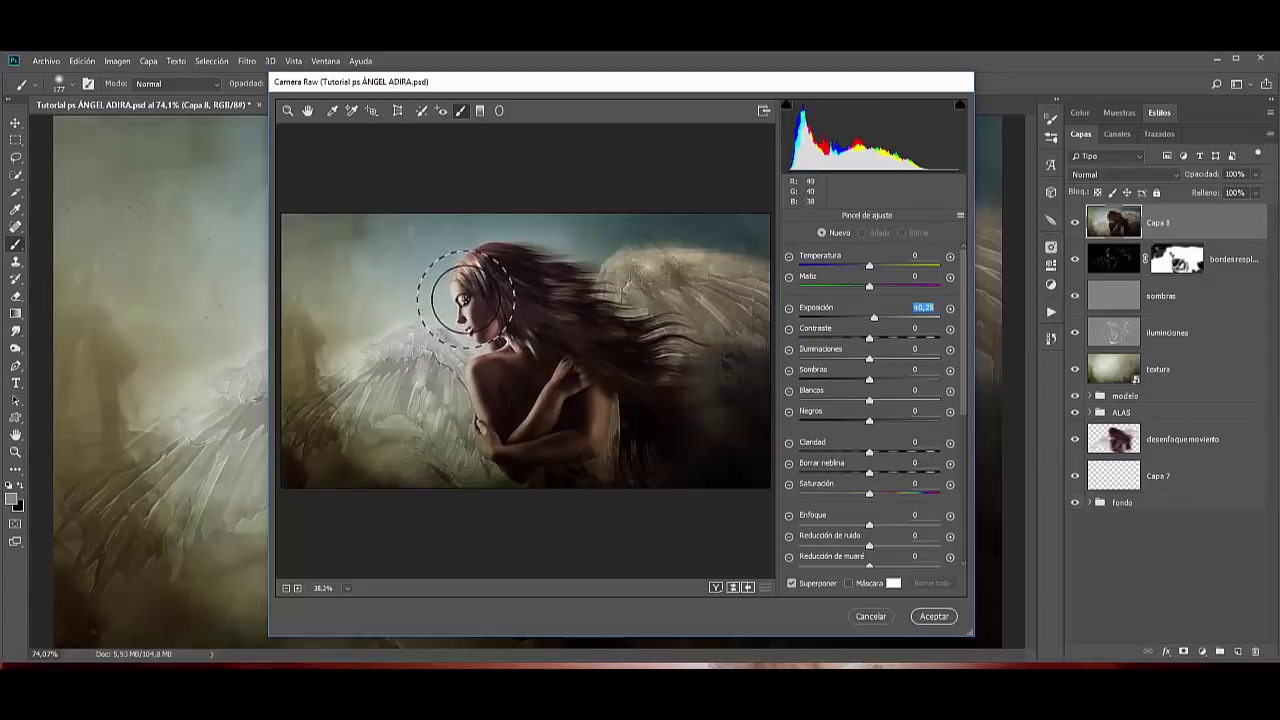
mouse_move(463, 300)
mouse_down()
mouse_move(495, 330)
mouse_move(420, 363)
mouse_move(440, 380)
mouse_up()
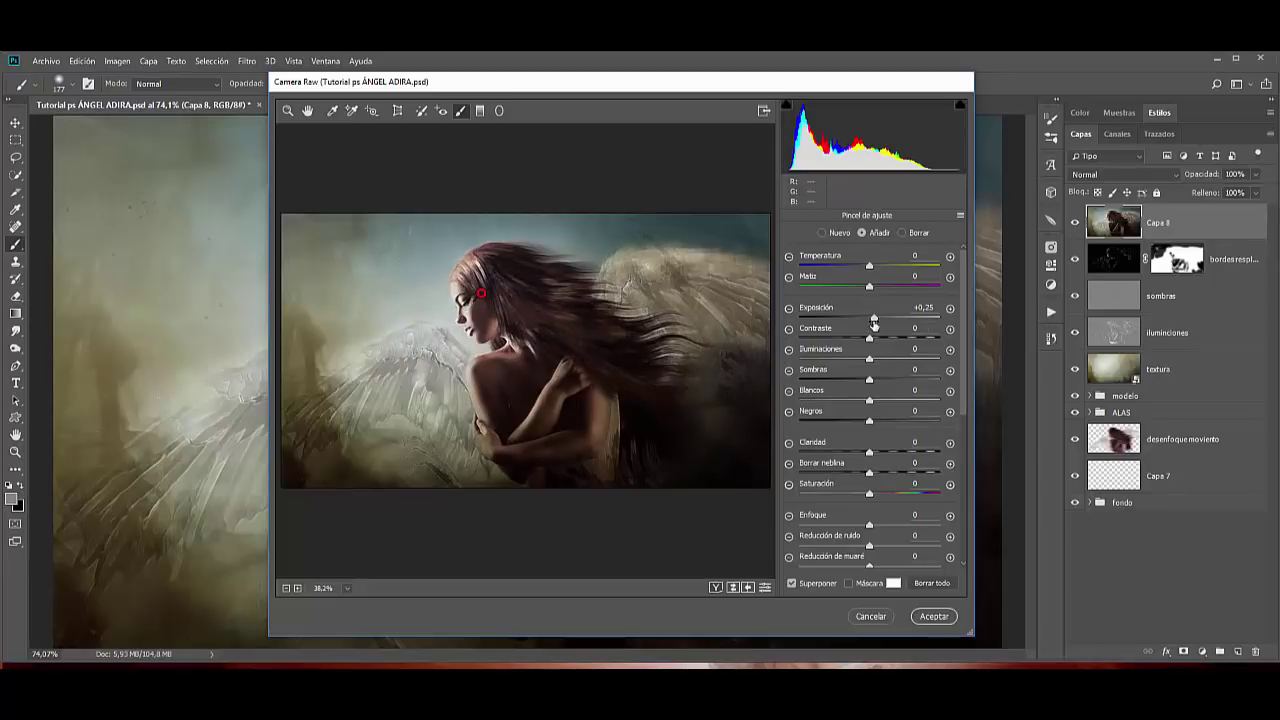
drag(896, 322, 880, 322)
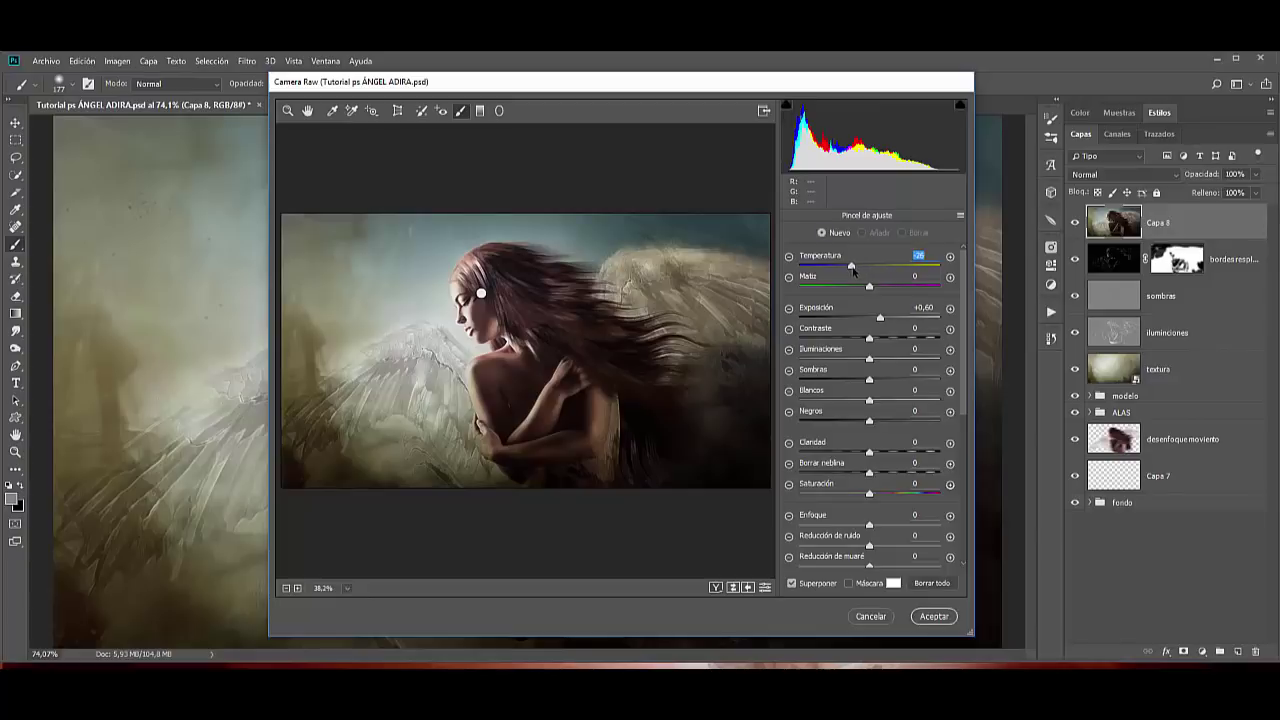
Paint a new negative-exposure brush across the top sky and around the left wing.
drag(880, 318, 861, 319)
drag(350, 220, 320, 250)
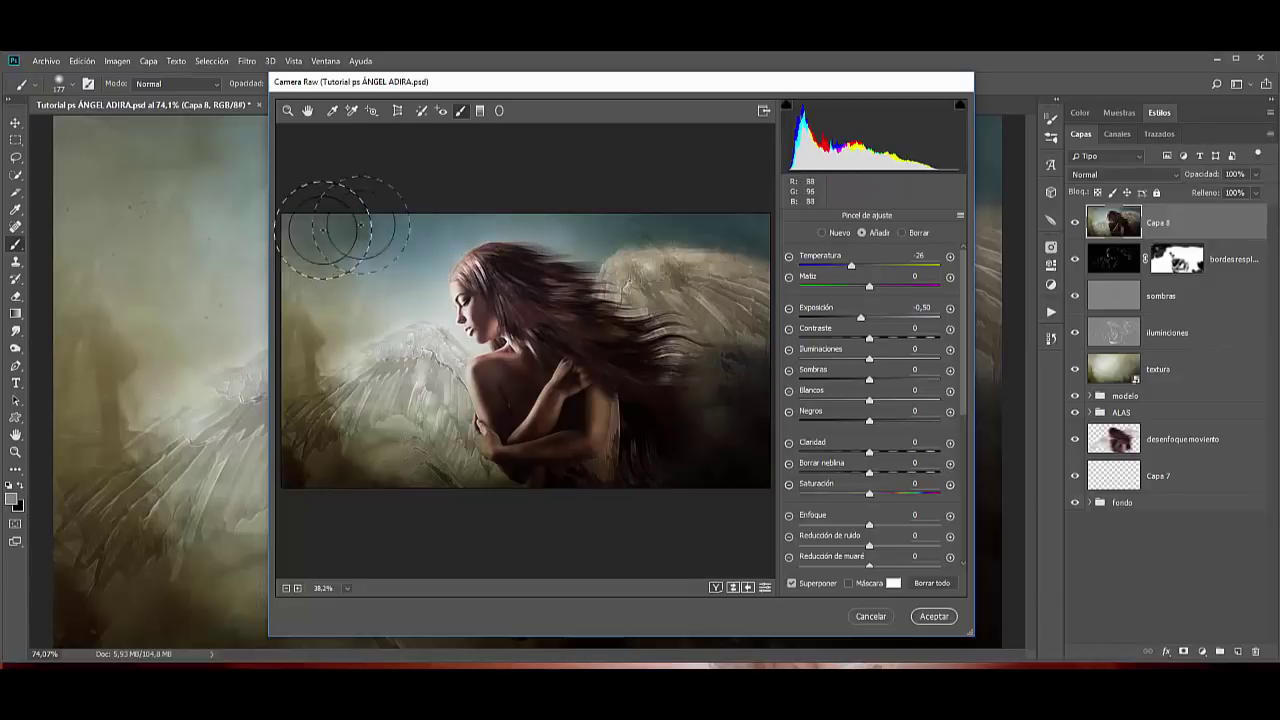
drag(314, 246, 594, 225)
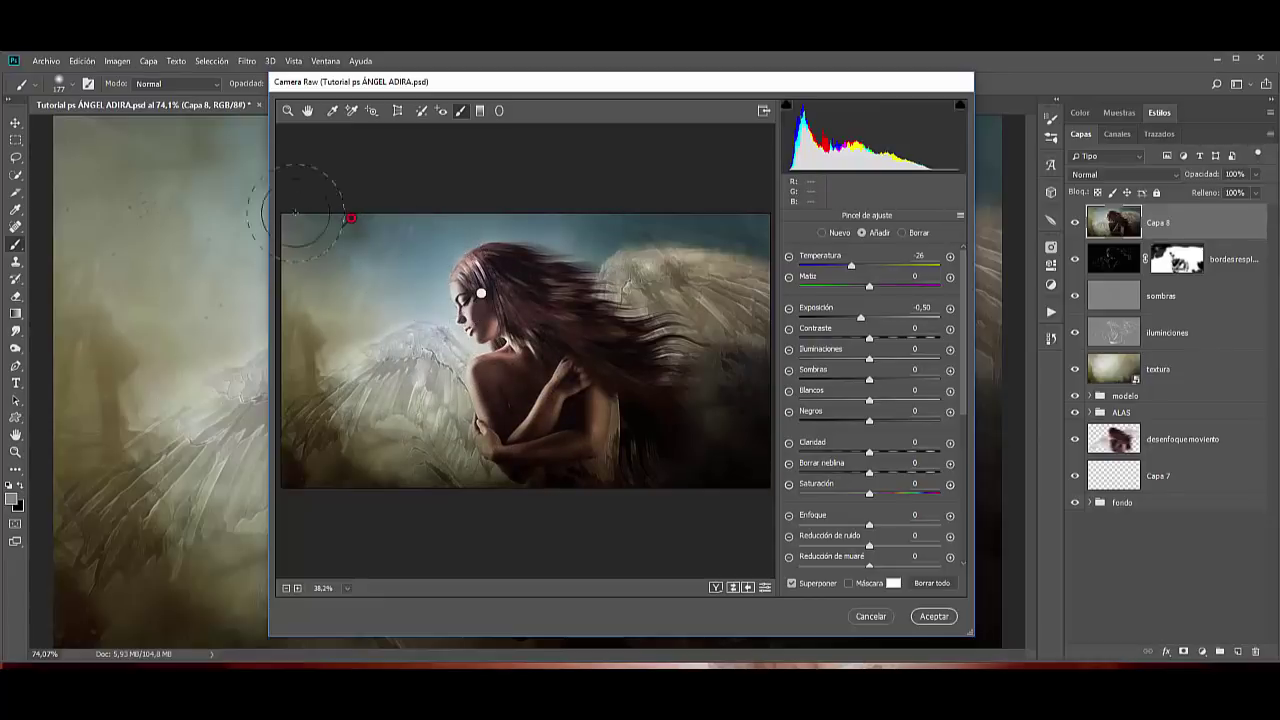
drag(420, 330, 350, 458)
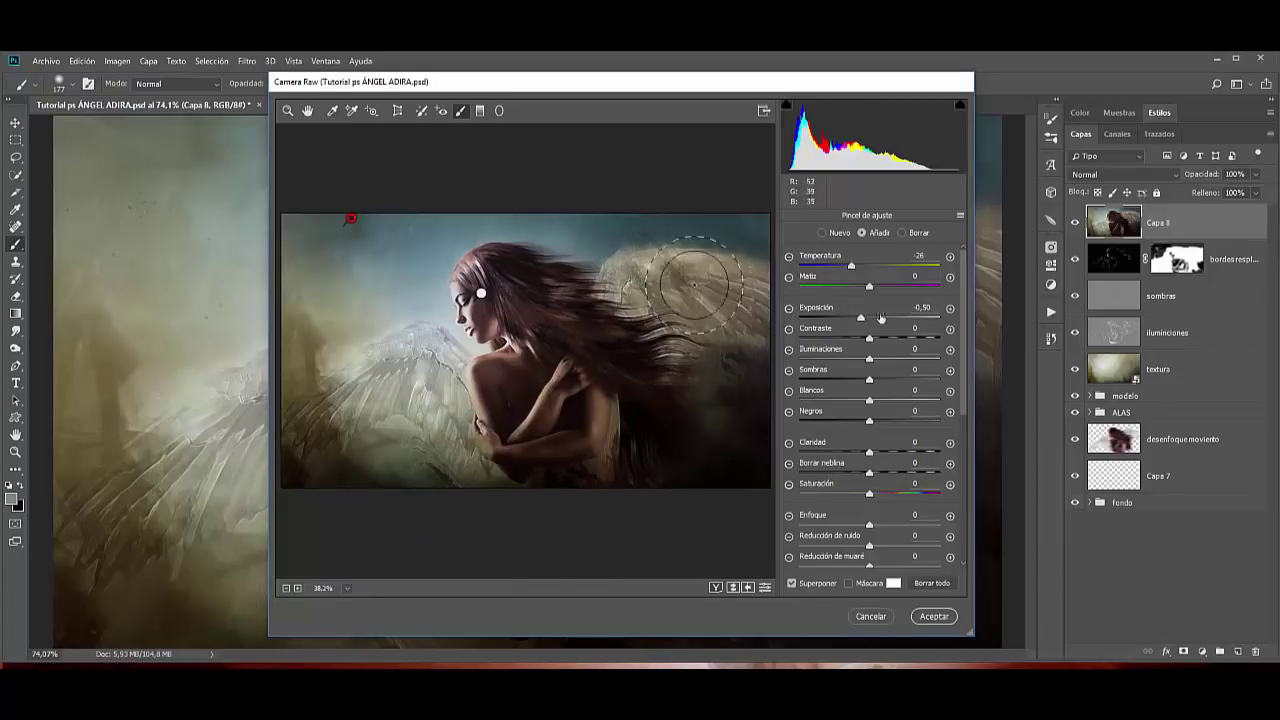
Set that sky brush to exposure about -1.10 and temperature around -26.
drag(861, 318, 850, 318)
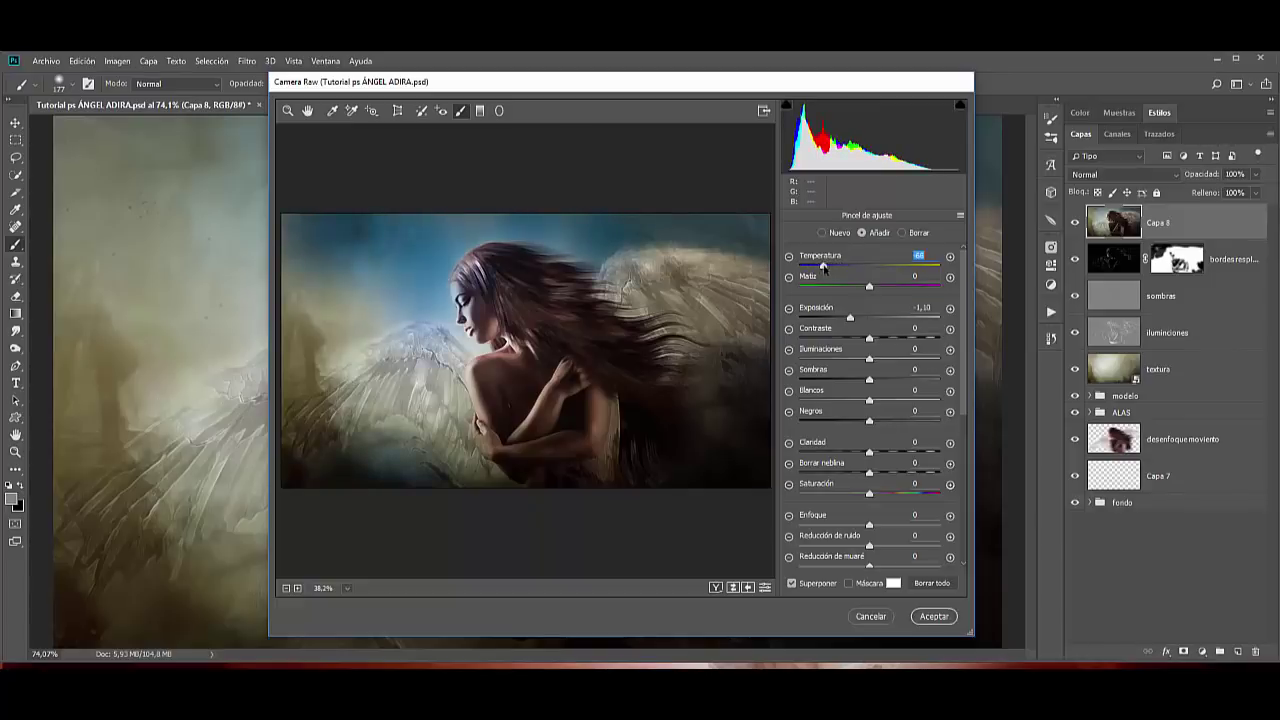
drag(850, 266, 839, 268)
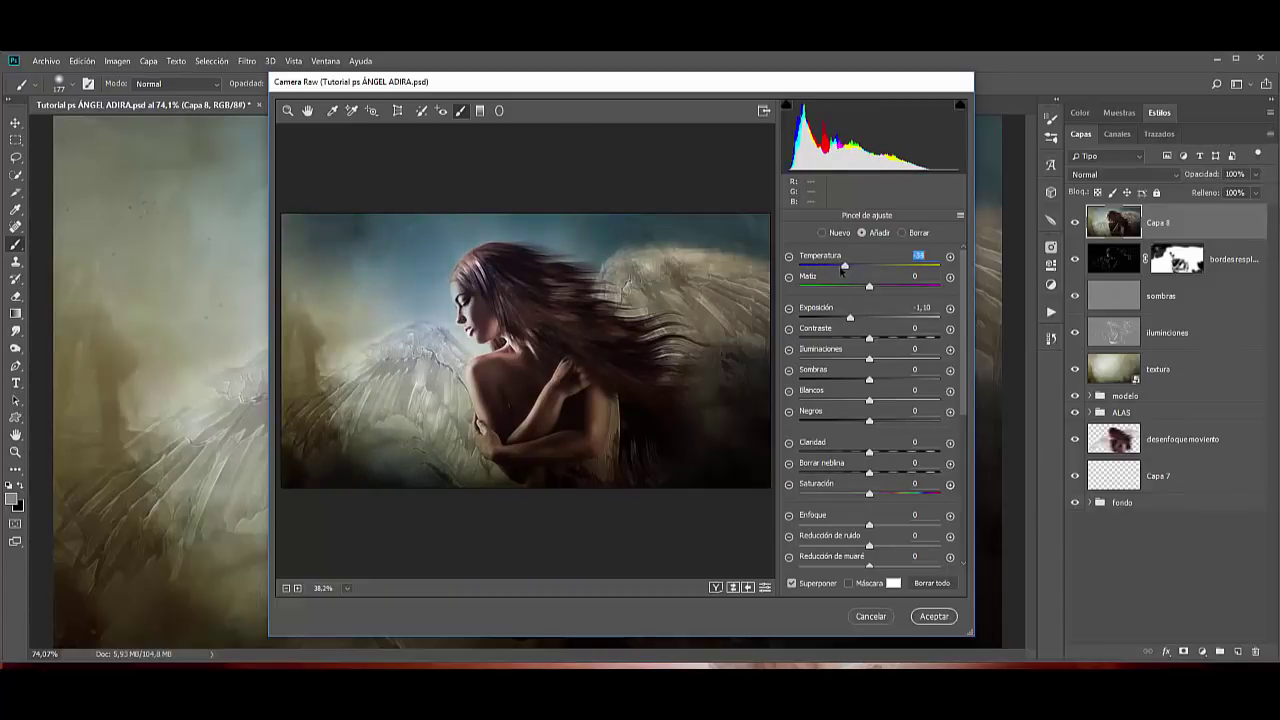
drag(836, 268, 848, 266)
Apply the Camera Raw edits, compare before and after, and rename Capa 8 to 'raw'.
click(934, 616)
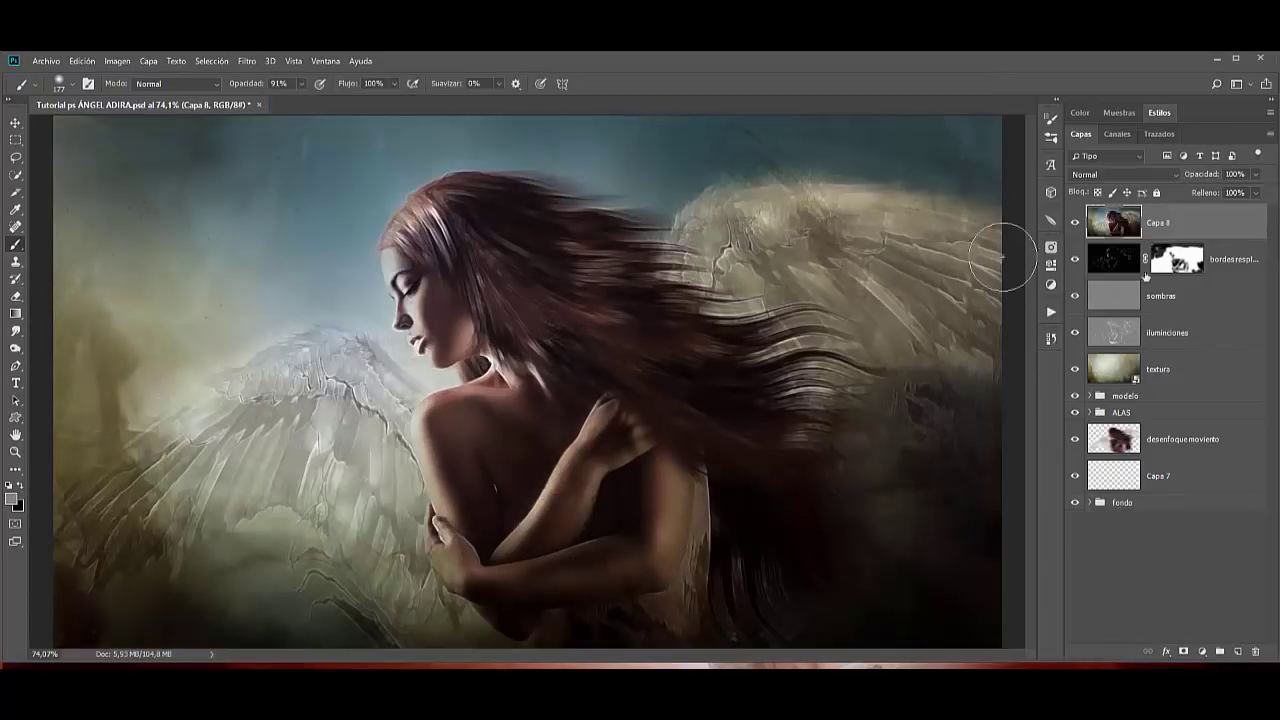
click(1076, 223)
double_click(1157, 222)
text(rayo)
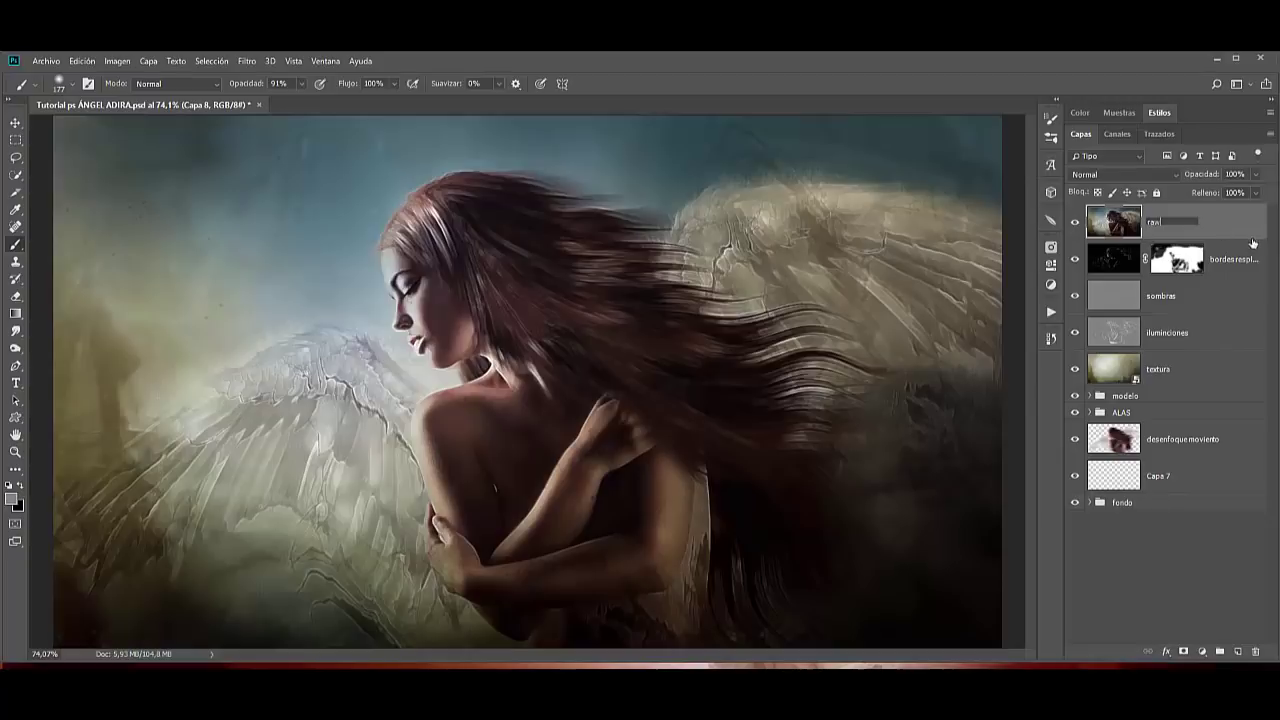
key(Return)
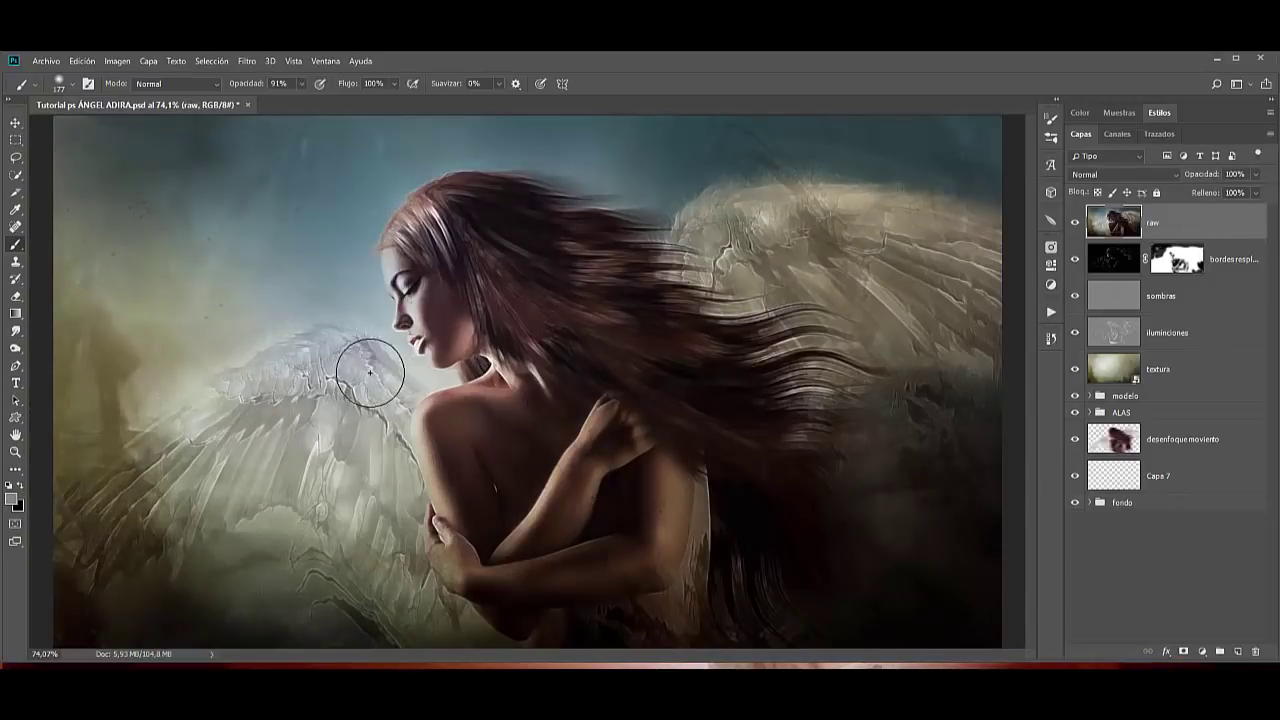